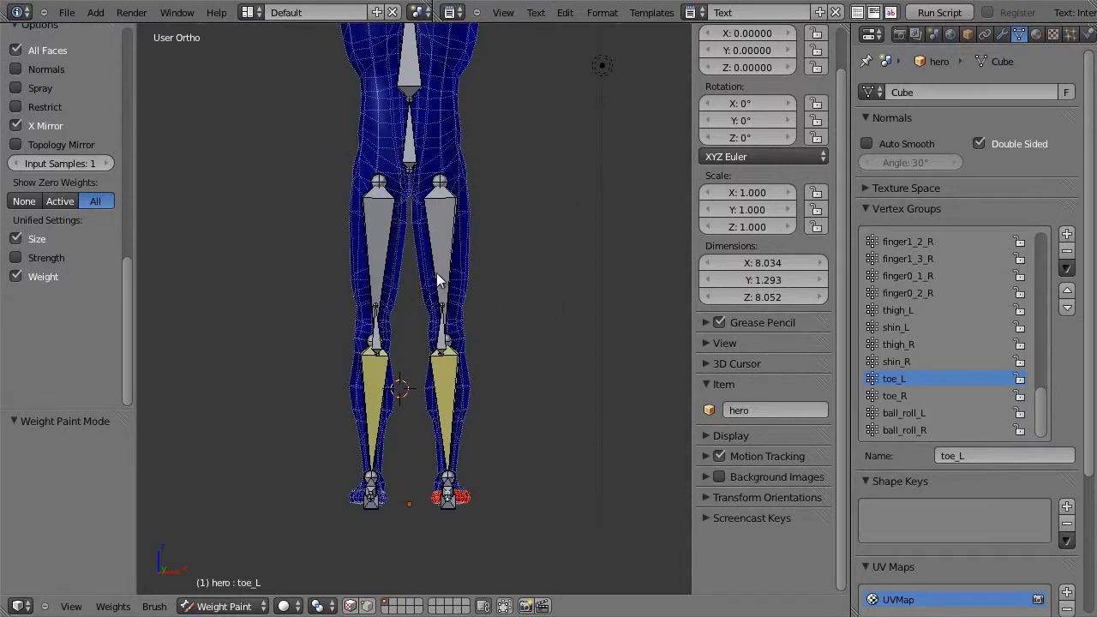
Test the leg's movement by moving the foot_L bone in the right side view, and cancel the move
middle_click_drag(506, 319, 495, 538)
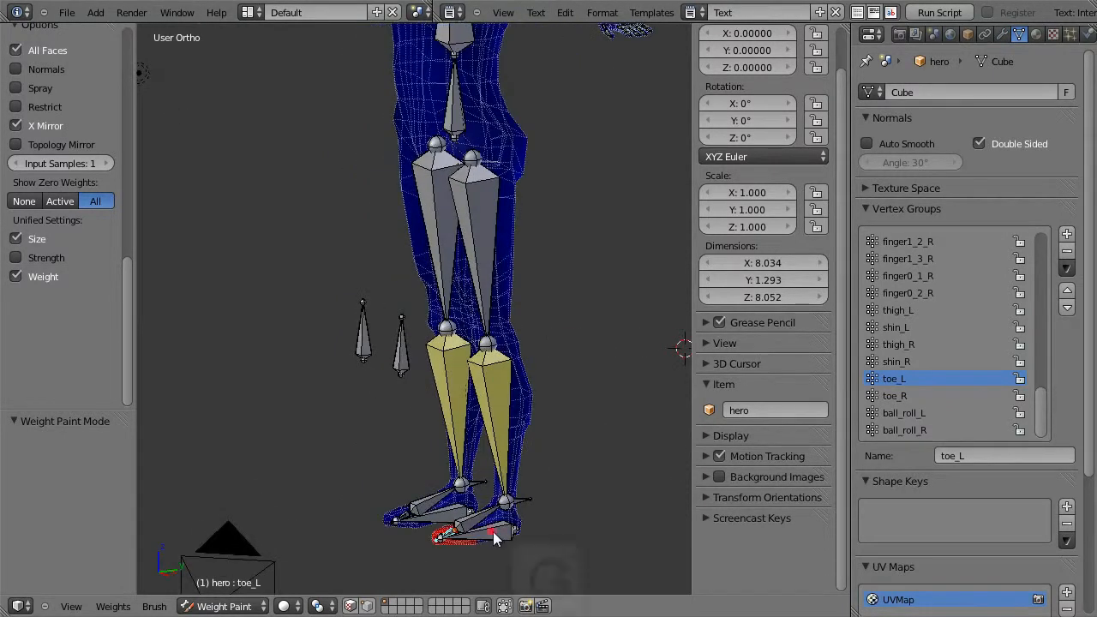
right_click(495, 537)
key("g")
key("Escape")
middle_click_drag(551, 442, 511, 457)
key("KP_3")
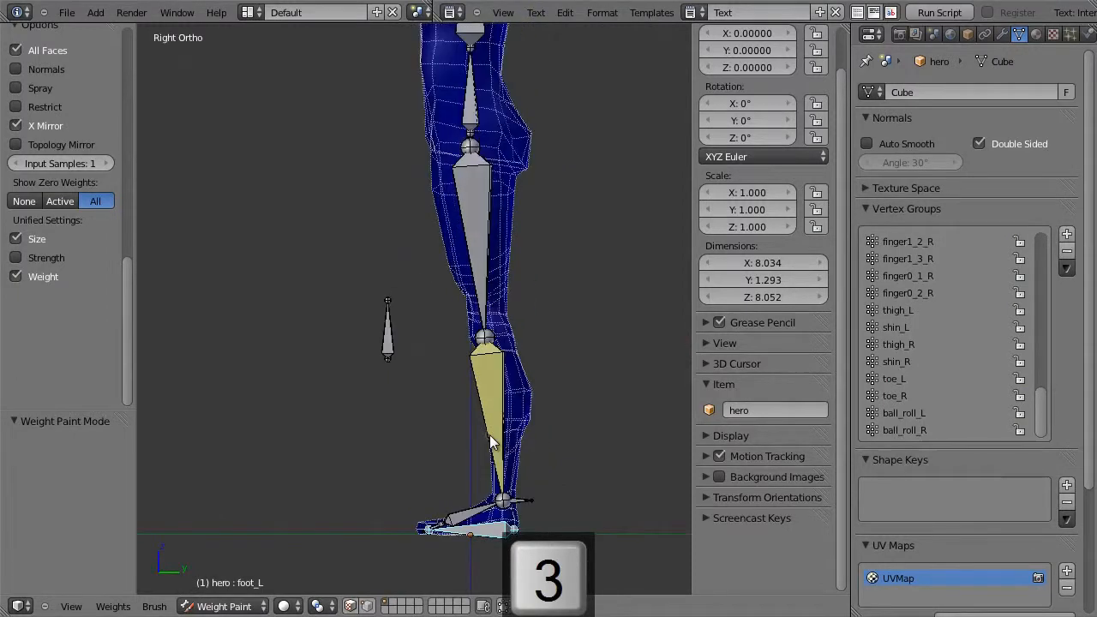
key("g")
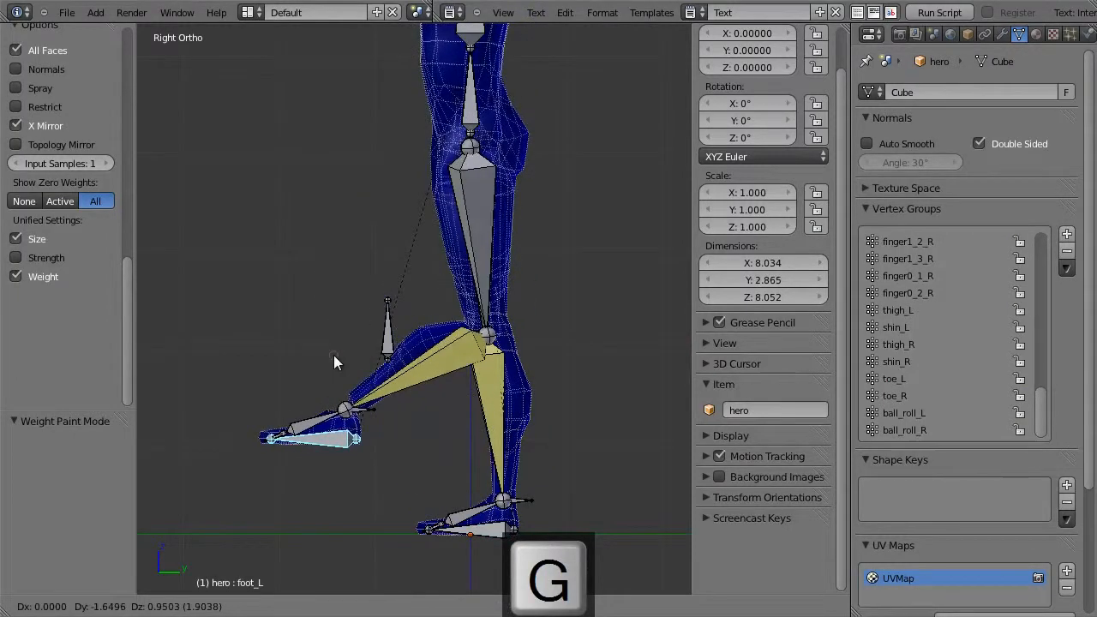
key("Escape")
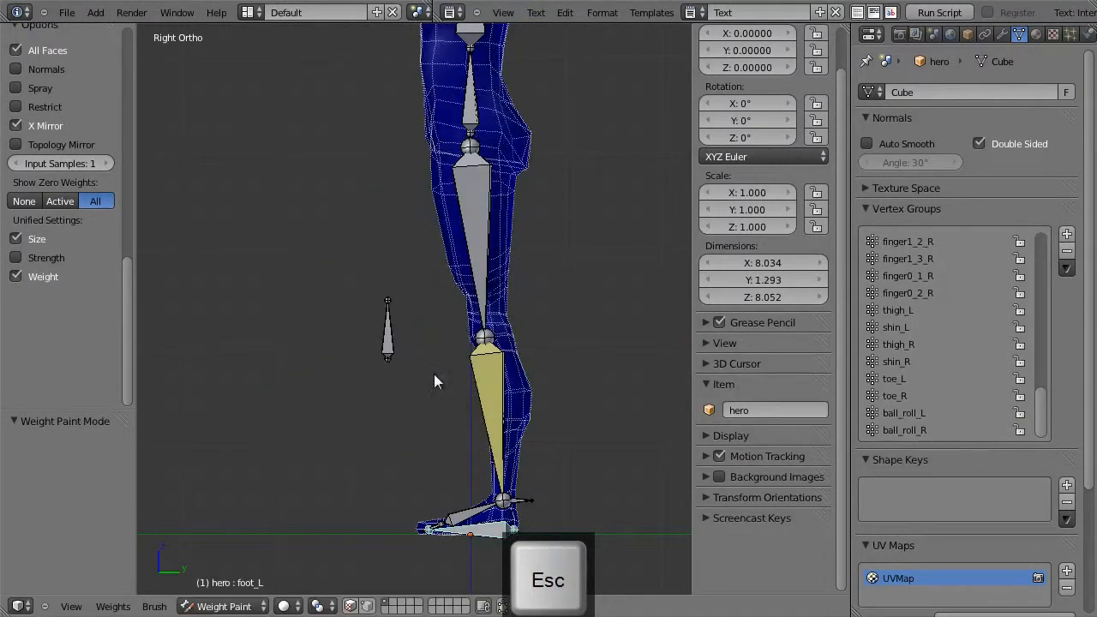
key("Tab")
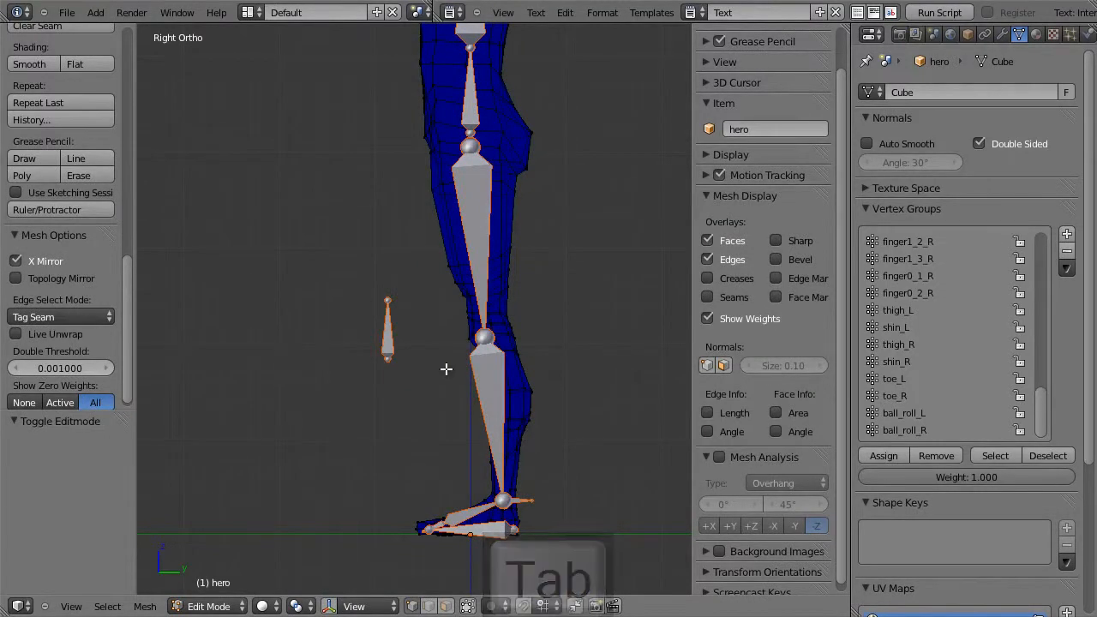
key("Tab")
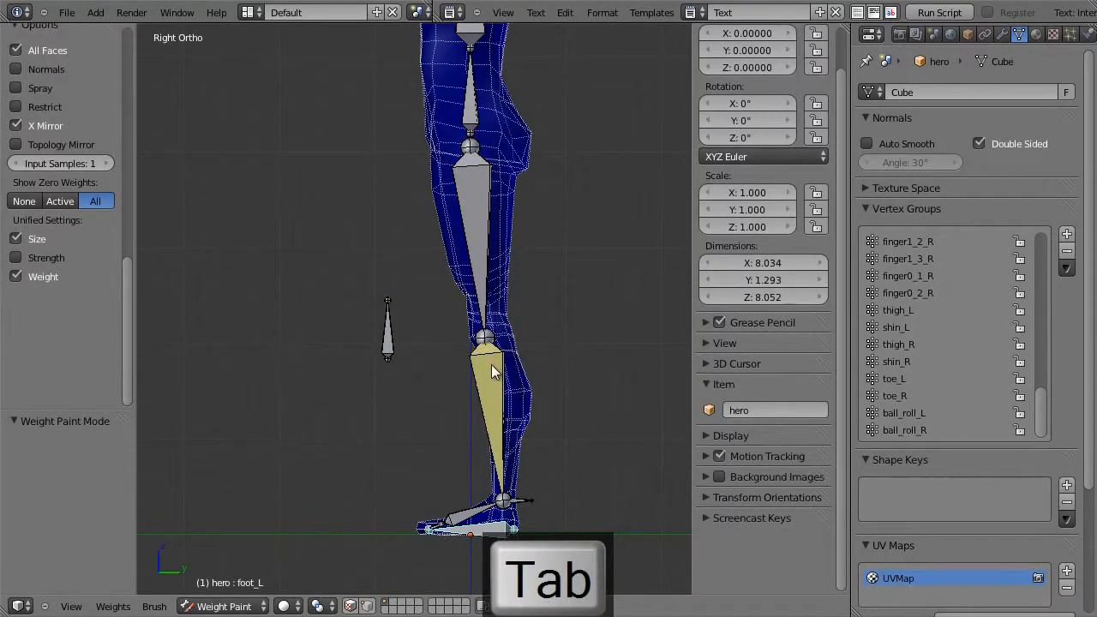
right_click(491, 364)
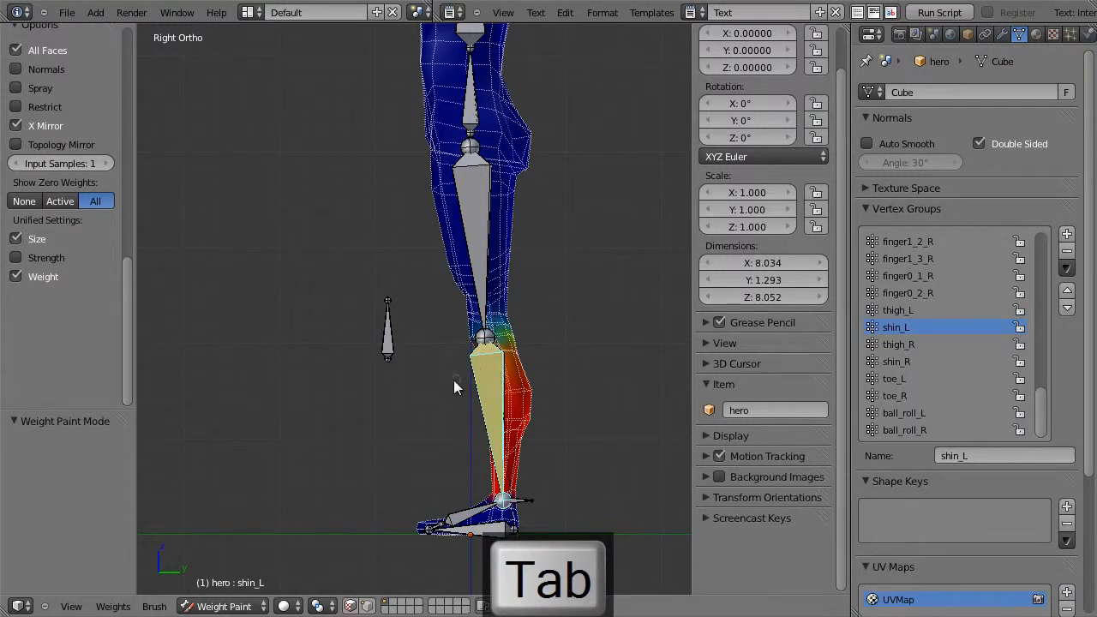
Edit the armature and move both knee target bones about 0.69 units farther forward and 0.10 up
key("ctrl+Tab")
right_click(388, 333)
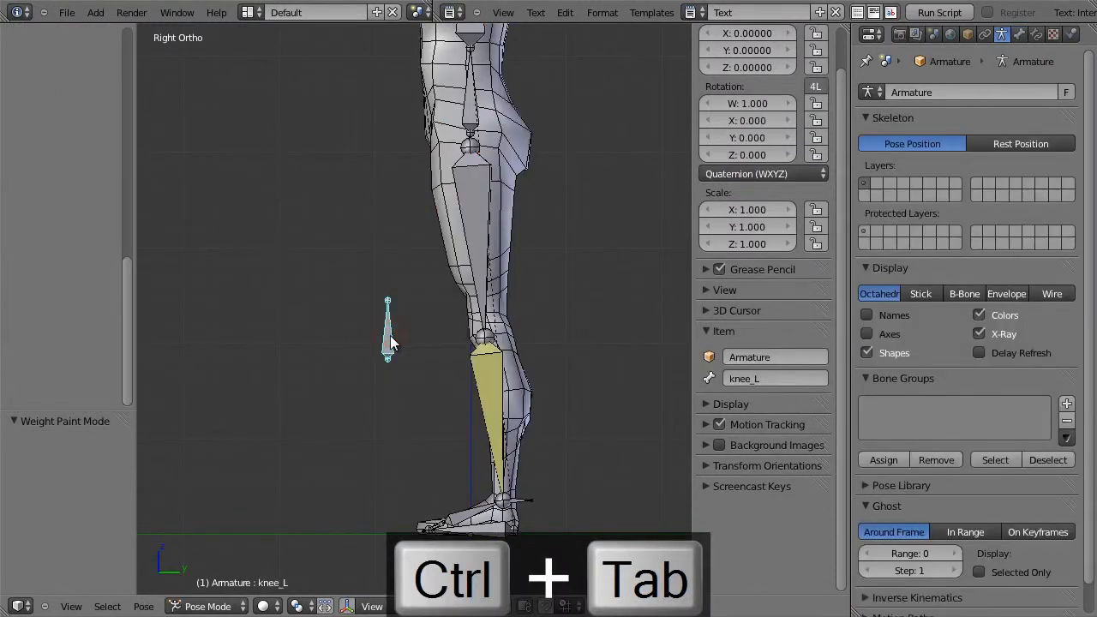
key("Tab")
left_click(389, 348)
right_click(389, 348)
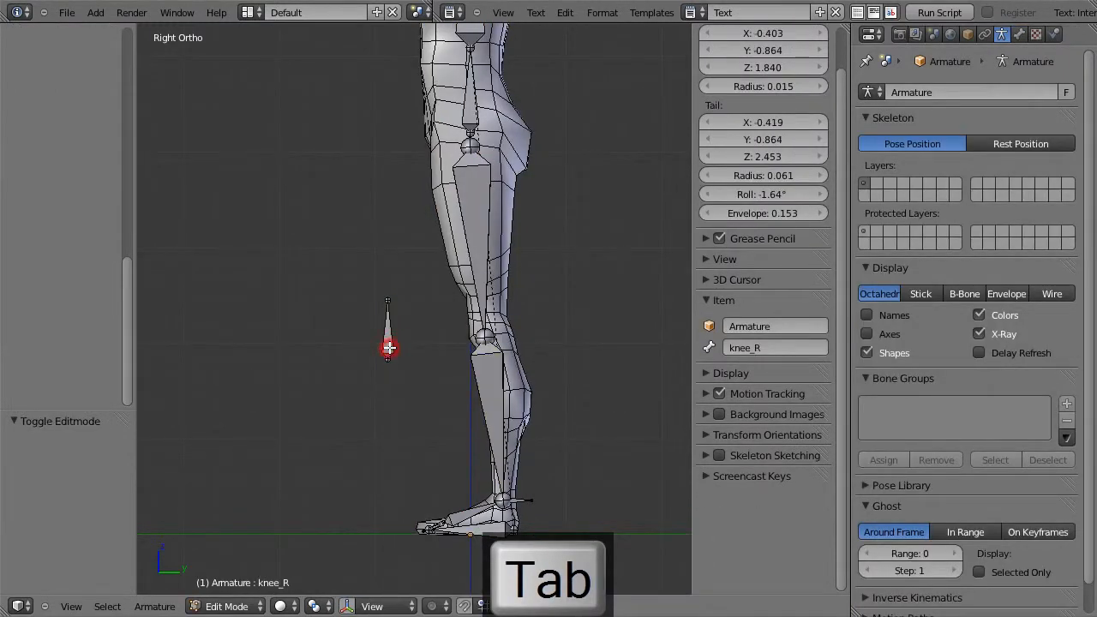
key("b")
left_click_drag(367, 274, 417, 375)
key("g")
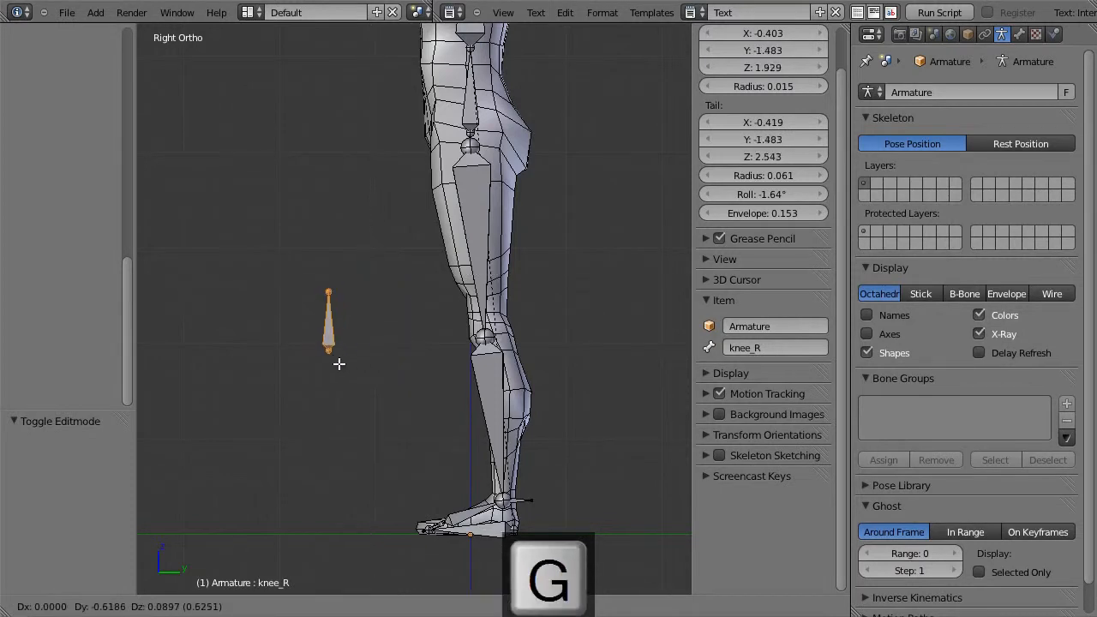
left_click(337, 366)
Examine the bone properties of knee_L and hips, checking their parent setting
right_click(336, 358)
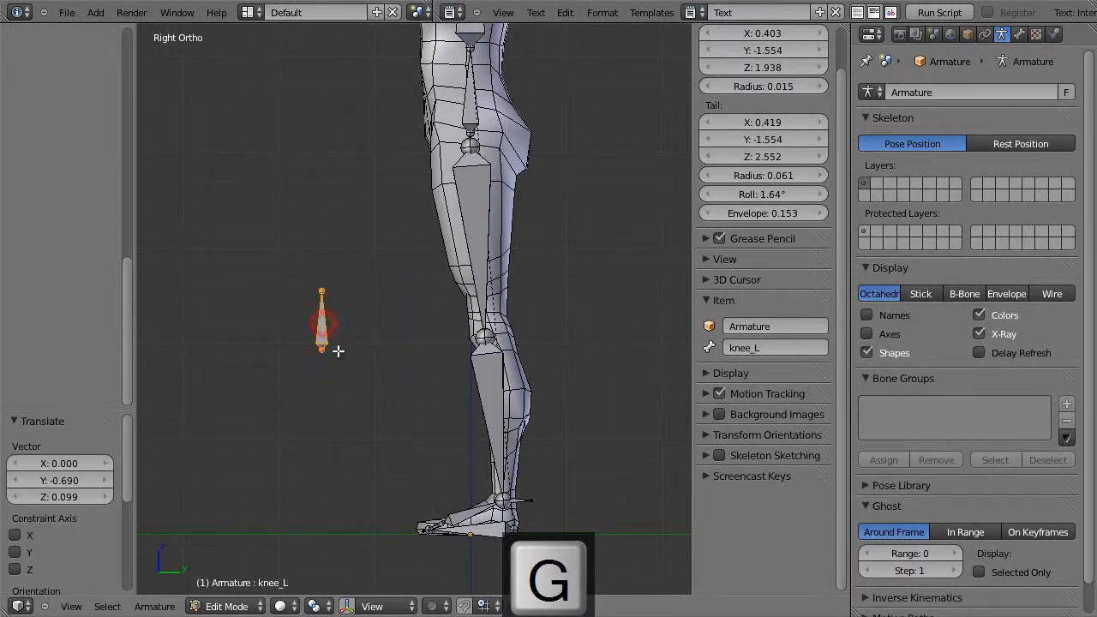
left_click(1018, 34)
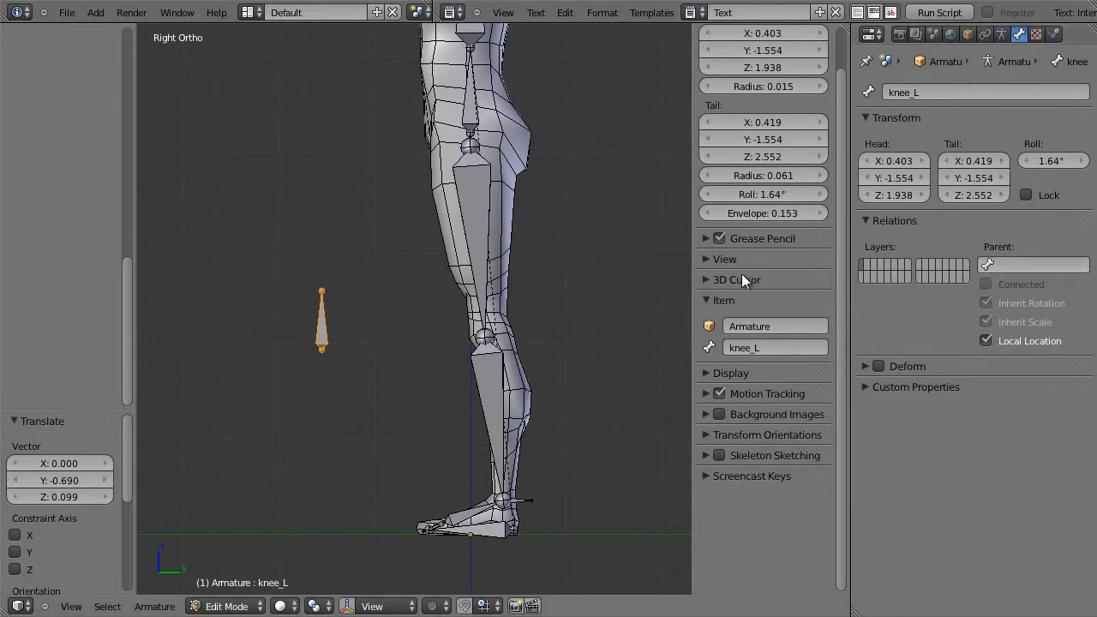
right_click(475, 113)
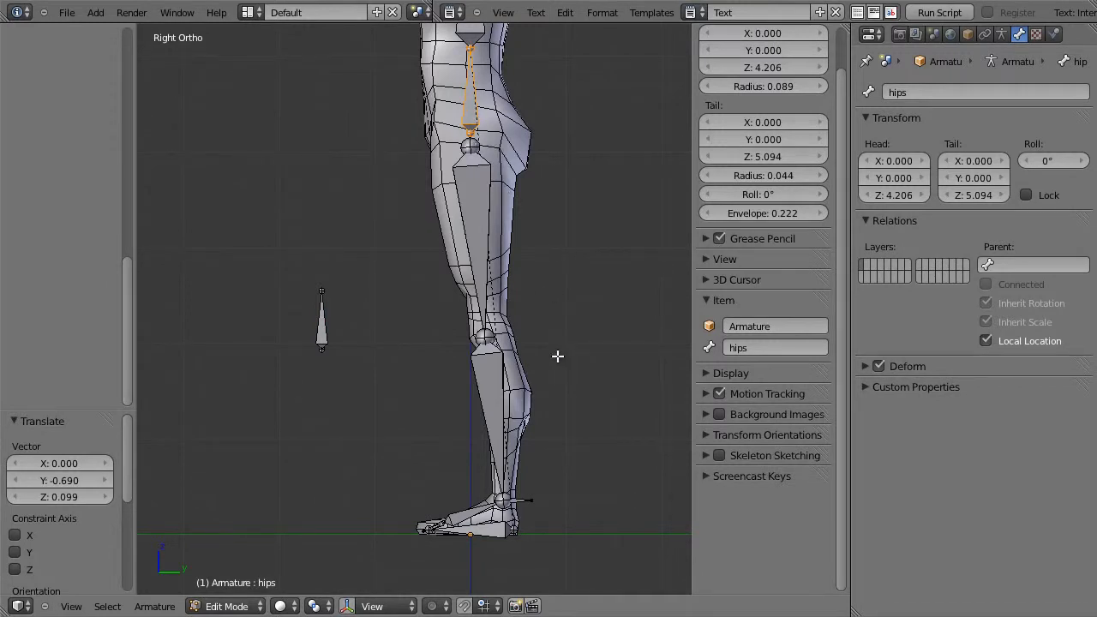
Snap the 3D cursor to the centre and add a new bone there
key("shift+s")
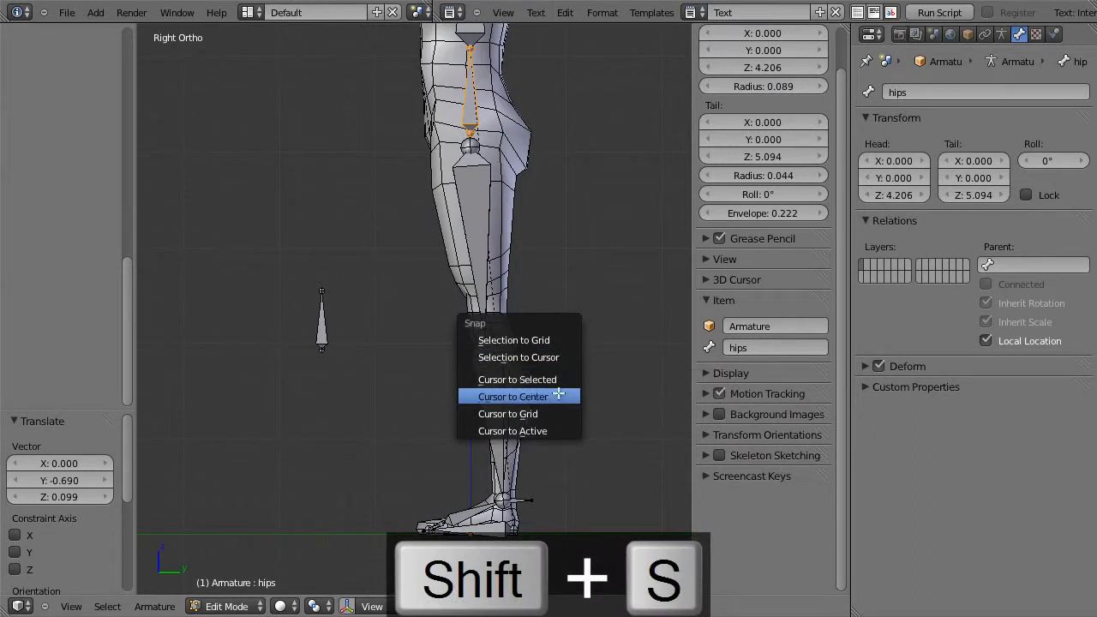
left_click(558, 395)
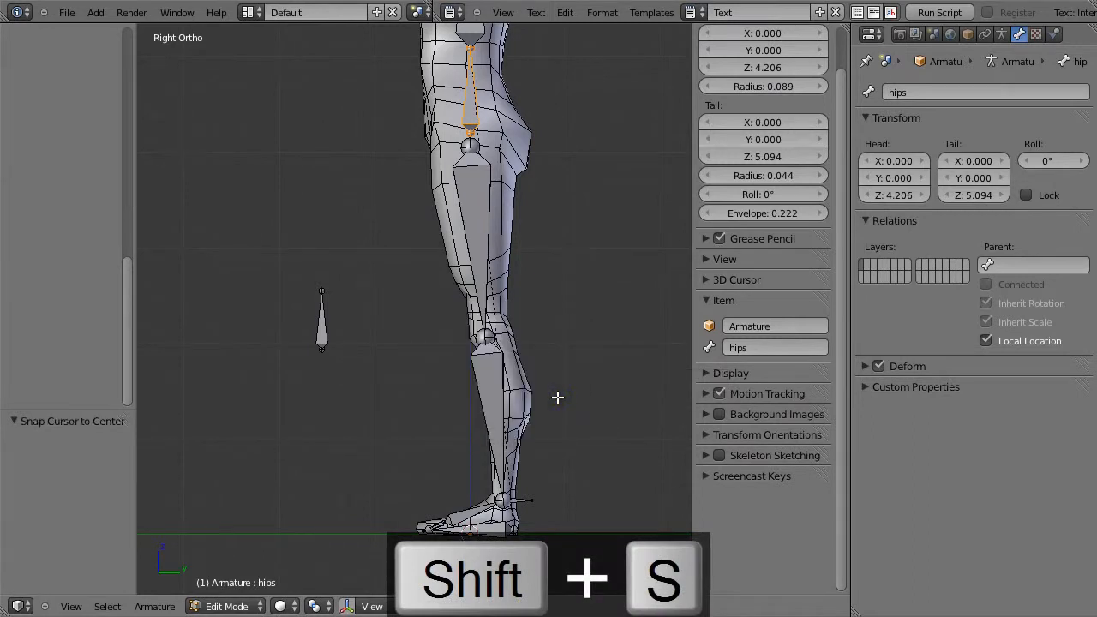
key("shift+a")
middle_click_drag(533, 478, 545, 329, "shift")
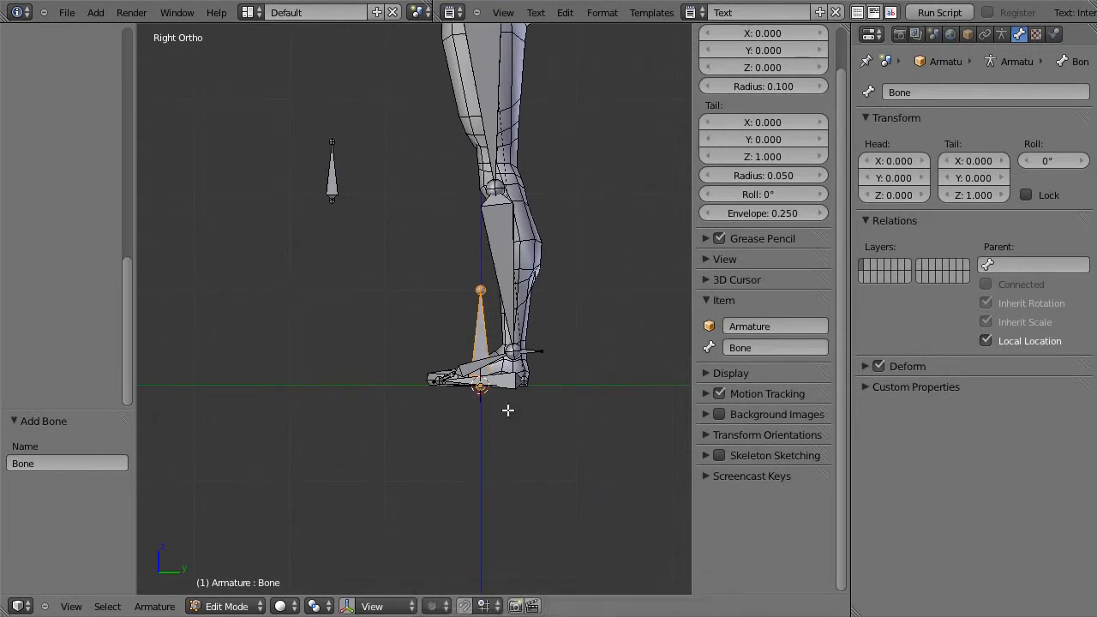
Rename the new bone at the origin as root
left_click(754, 347)
type("r")
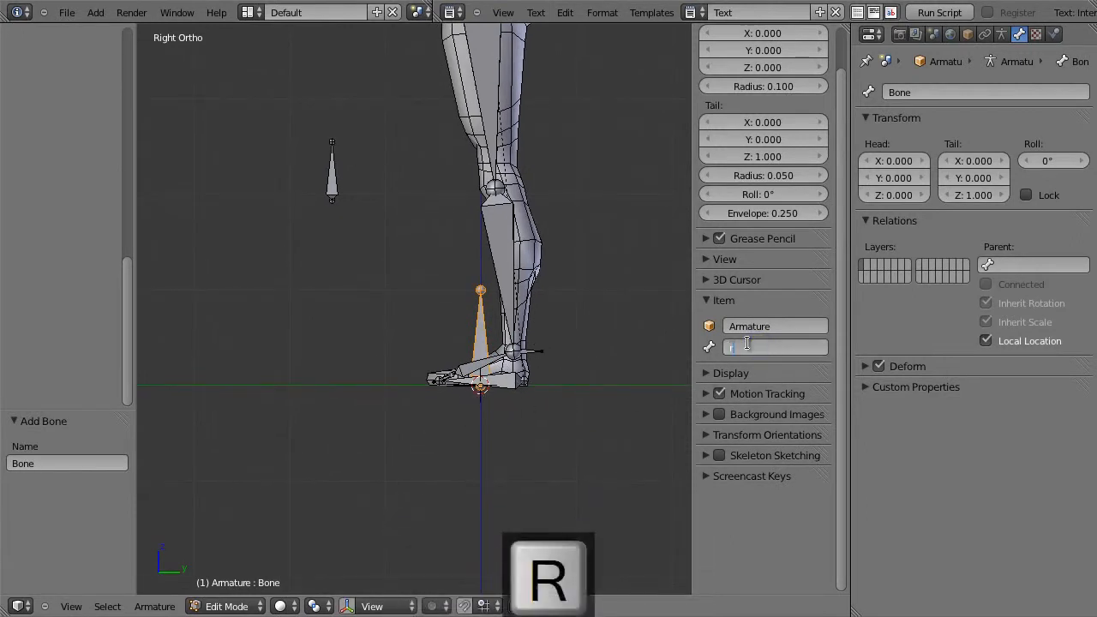
type("oot")
key("Return")
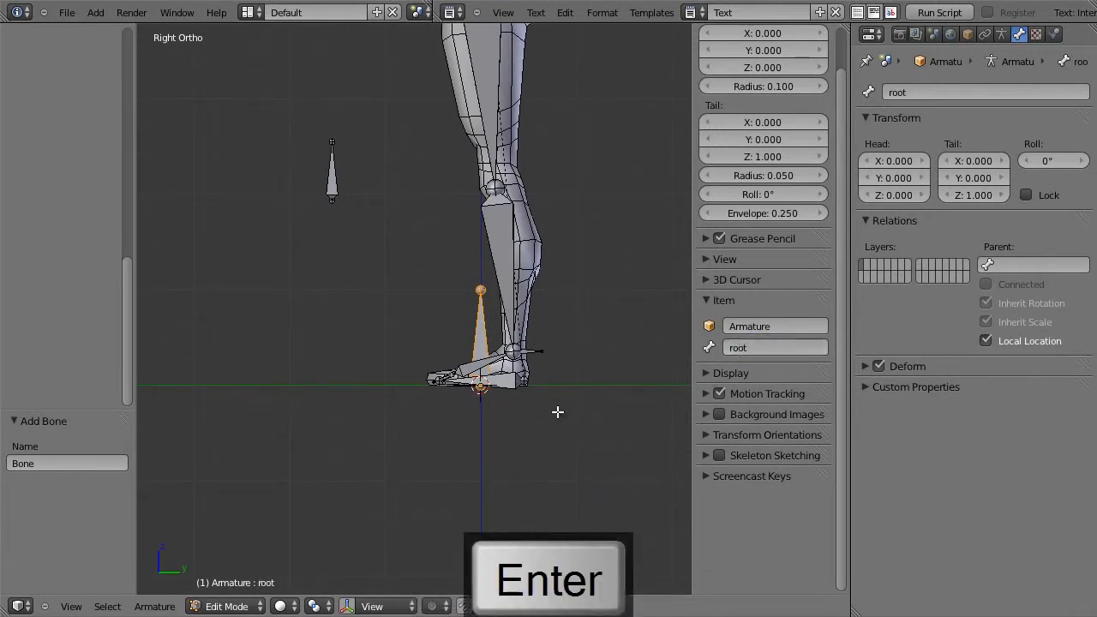
Move the root bone about 1.16 units down below the feet and rotate it about -88 degrees
key("g")
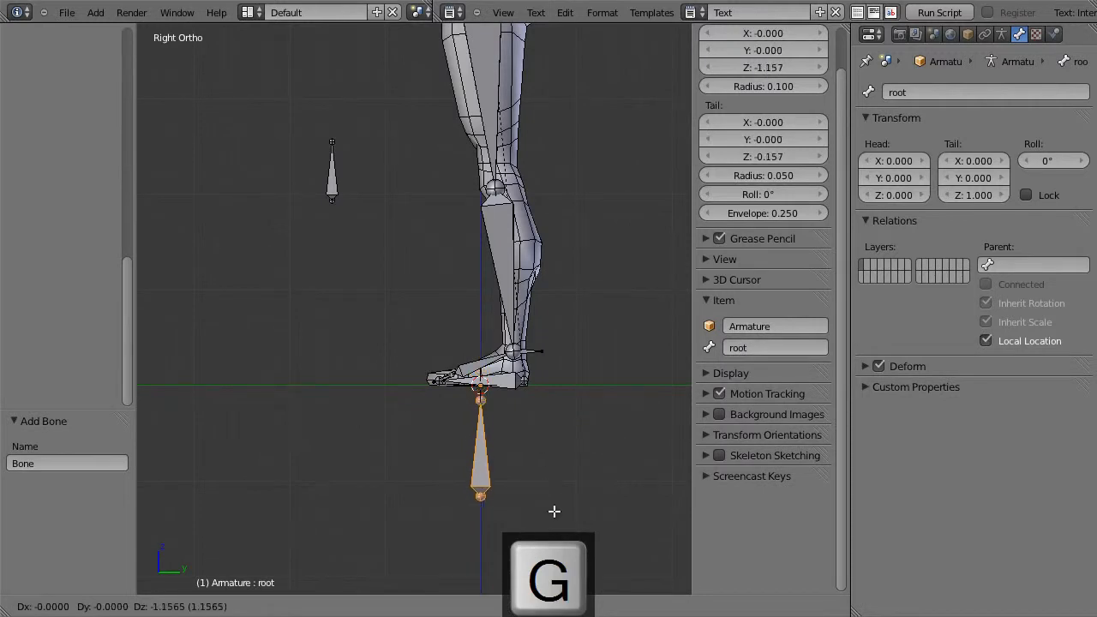
left_click(553, 511)
key("r")
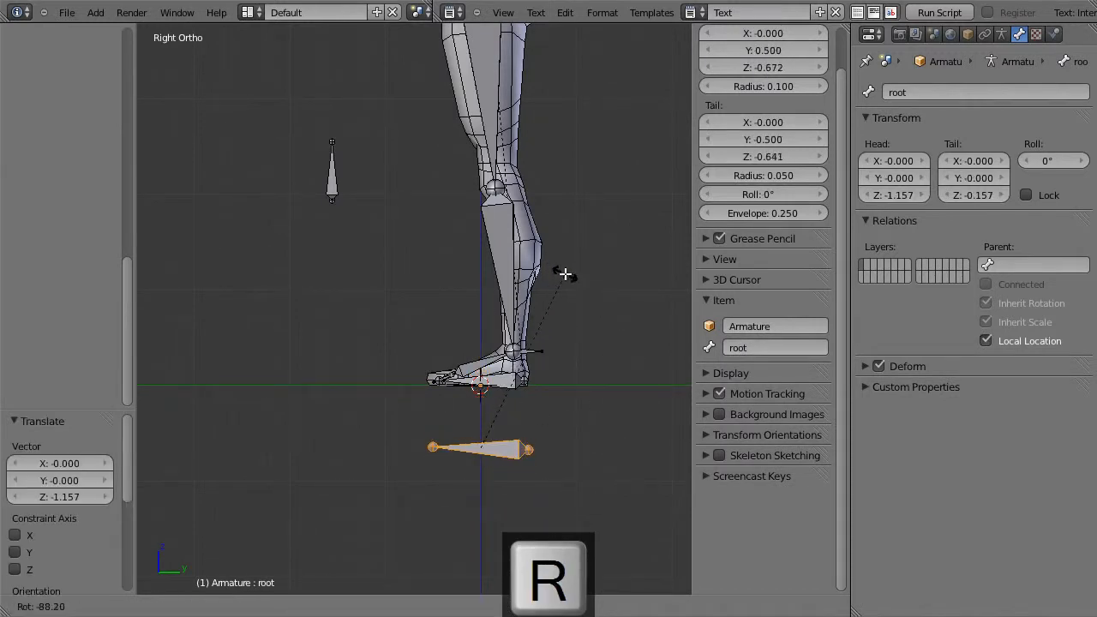
left_click(562, 273)
Level the root bone by scaling it to 0 along Z, and raise it about 0.34 units to just beneath the feet
key("s")
key("z")
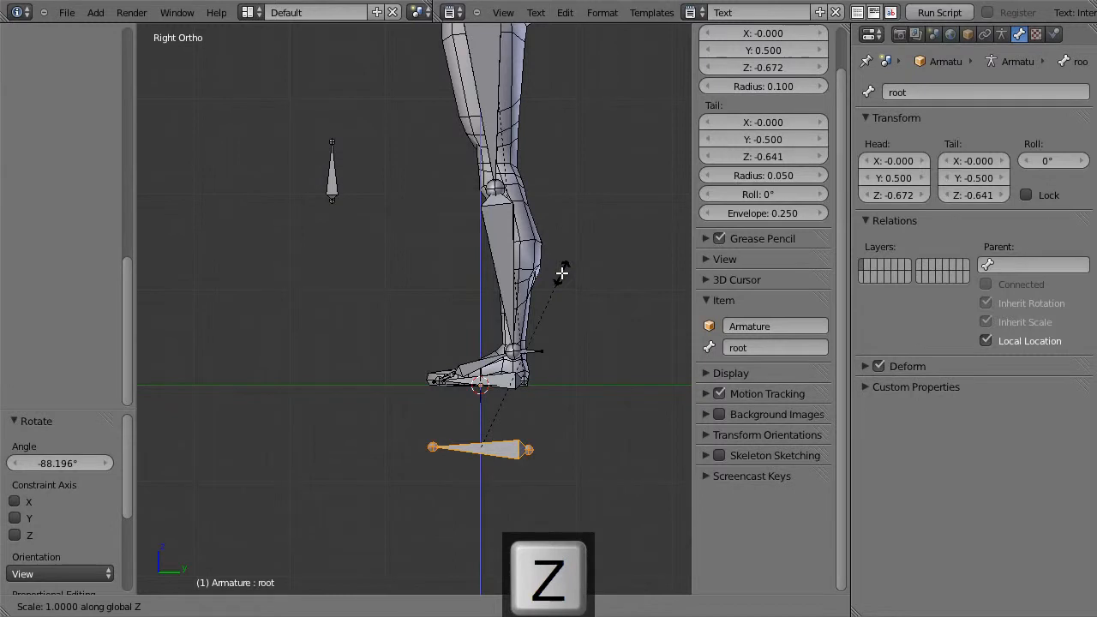
key("0")
key("Return")
key("g")
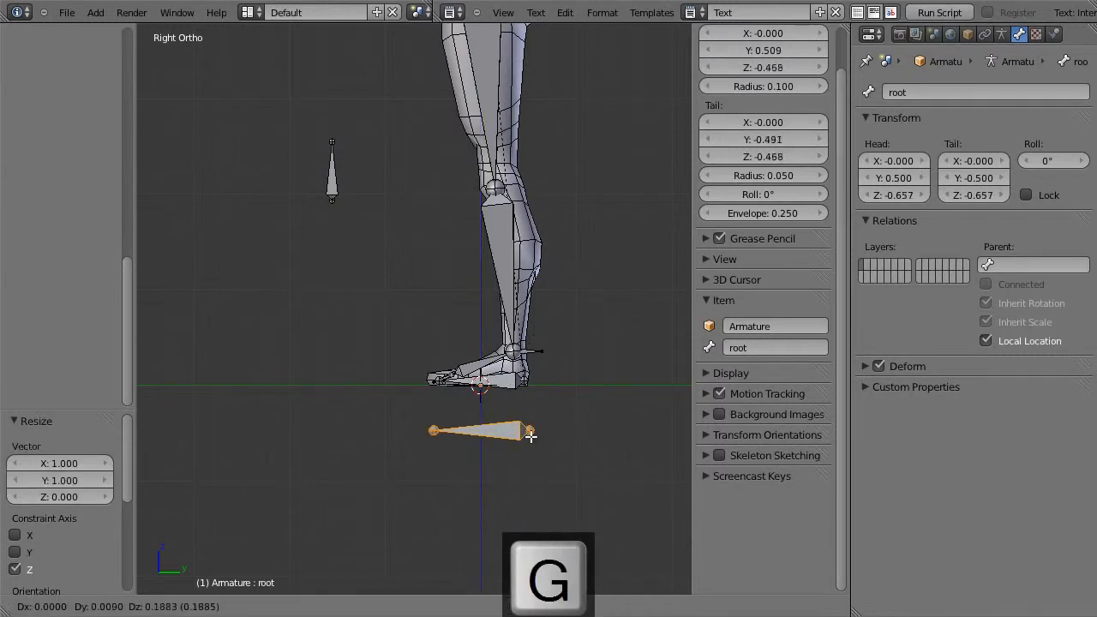
left_click(531, 420)
Set root as the parent of the knee_L bone
middle_click_drag(595, 340, 595, 433, "shift")
right_click(337, 284)
middle_click_drag(418, 286, 587, 282)
left_click(992, 274)
type("ro")
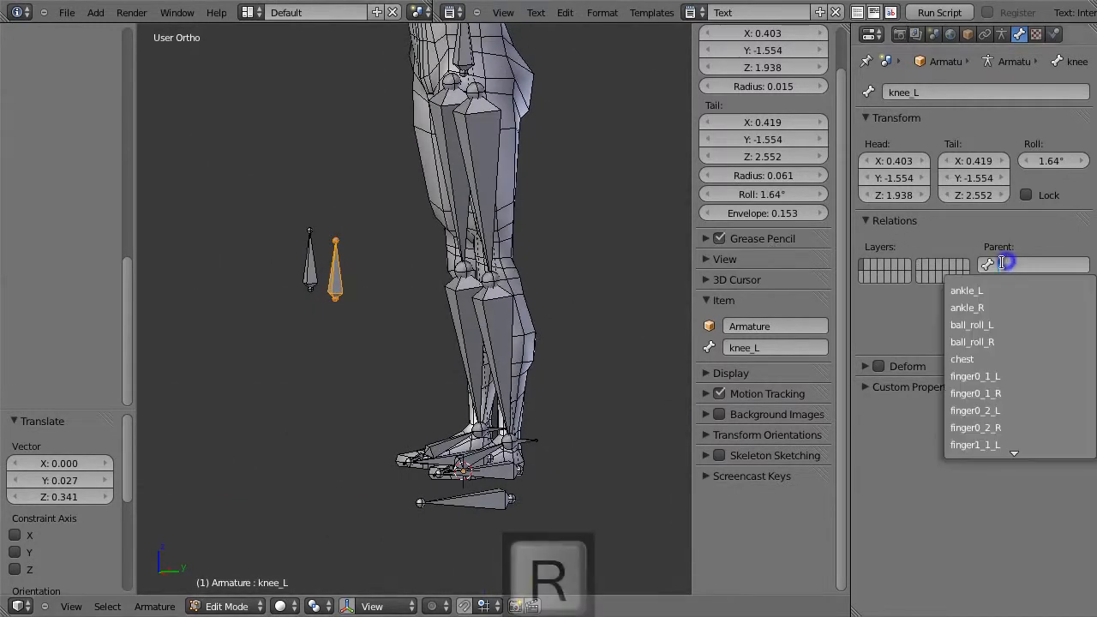
key("Return")
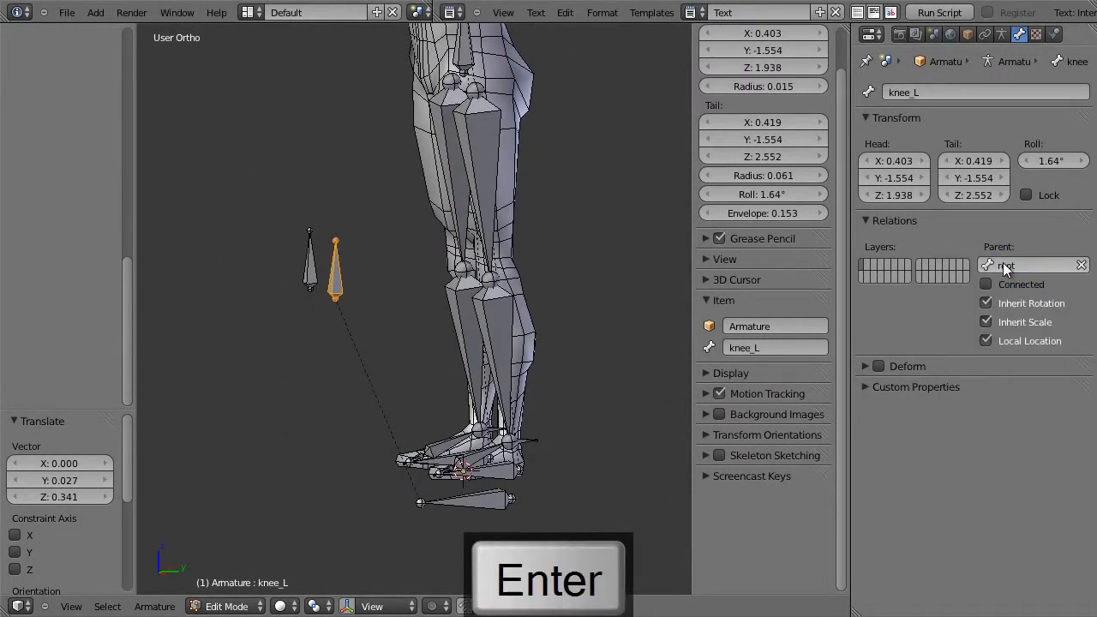
Set root as the parent of the knee_R bone
right_click(311, 267)
left_click(1002, 266)
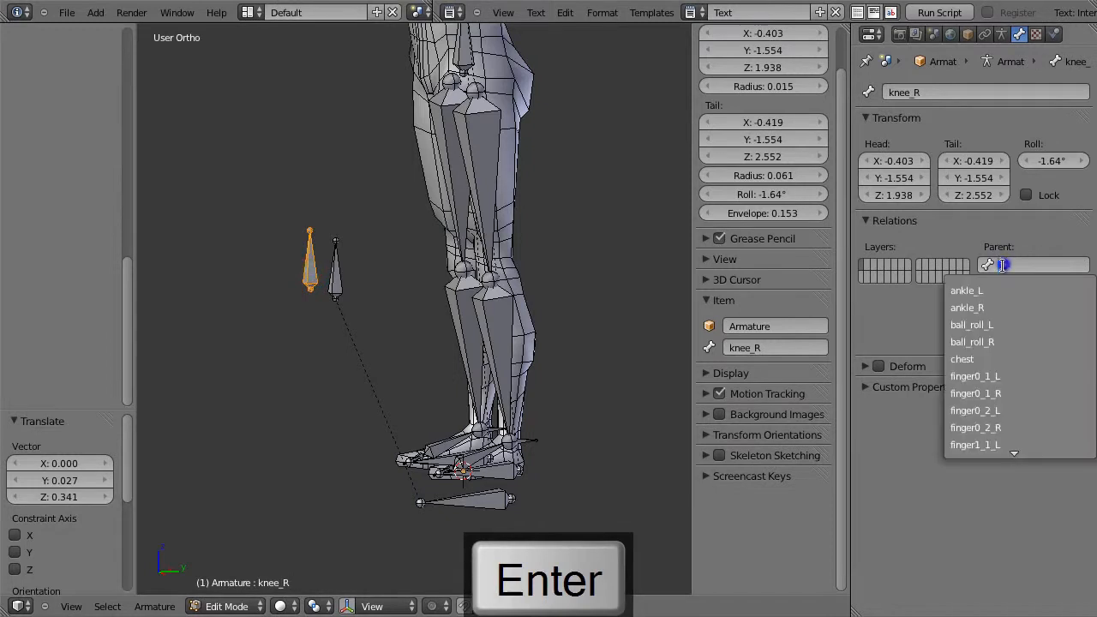
type("ro")
key("Return")
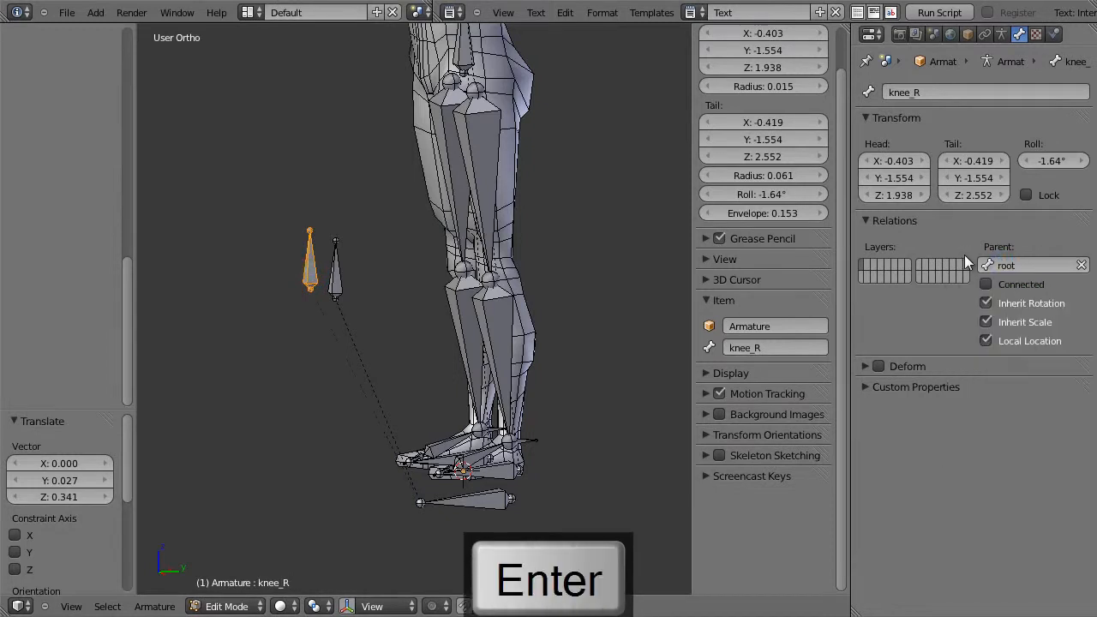
Set root as the parent of the hips bone
right_click(463, 56)
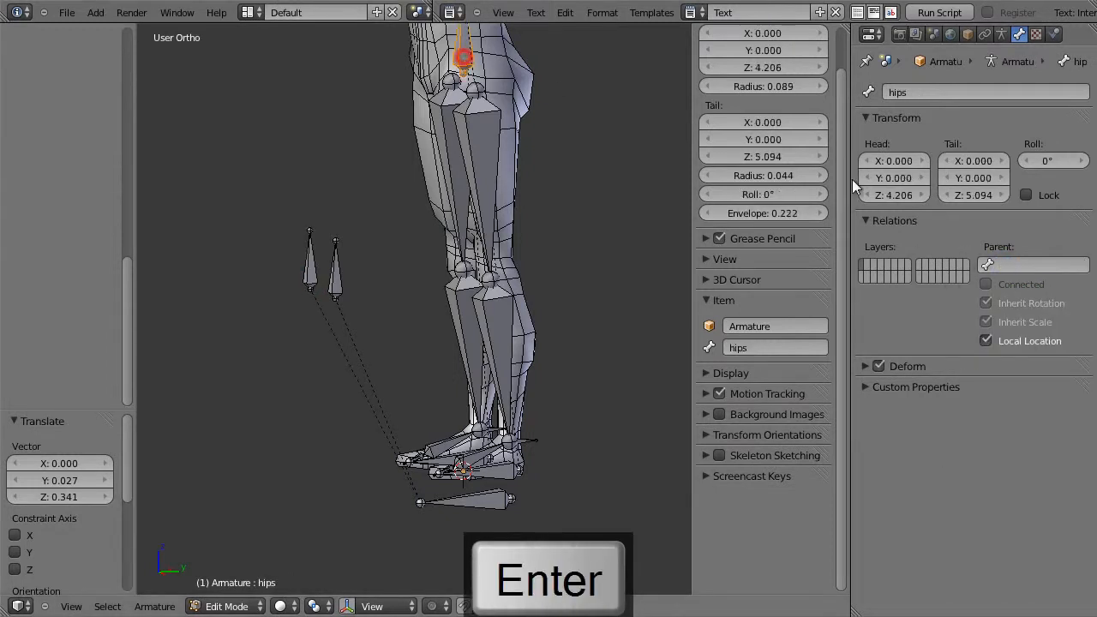
left_click(1035, 264)
type("ro")
key("Return")
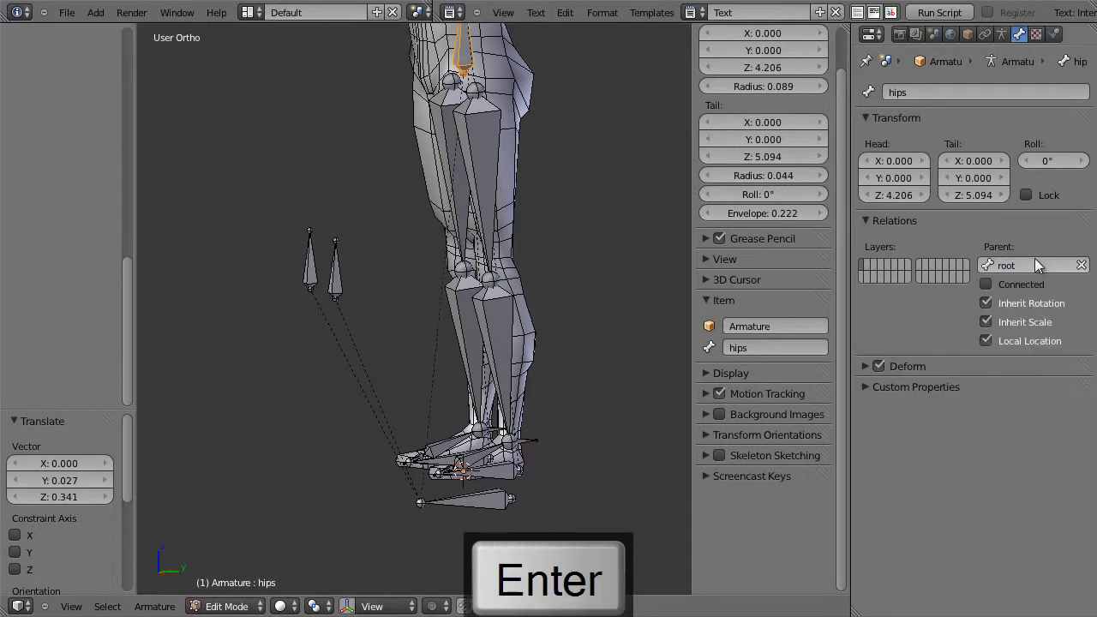
Set hips as the parent of the thigh_L bone
right_click(482, 136)
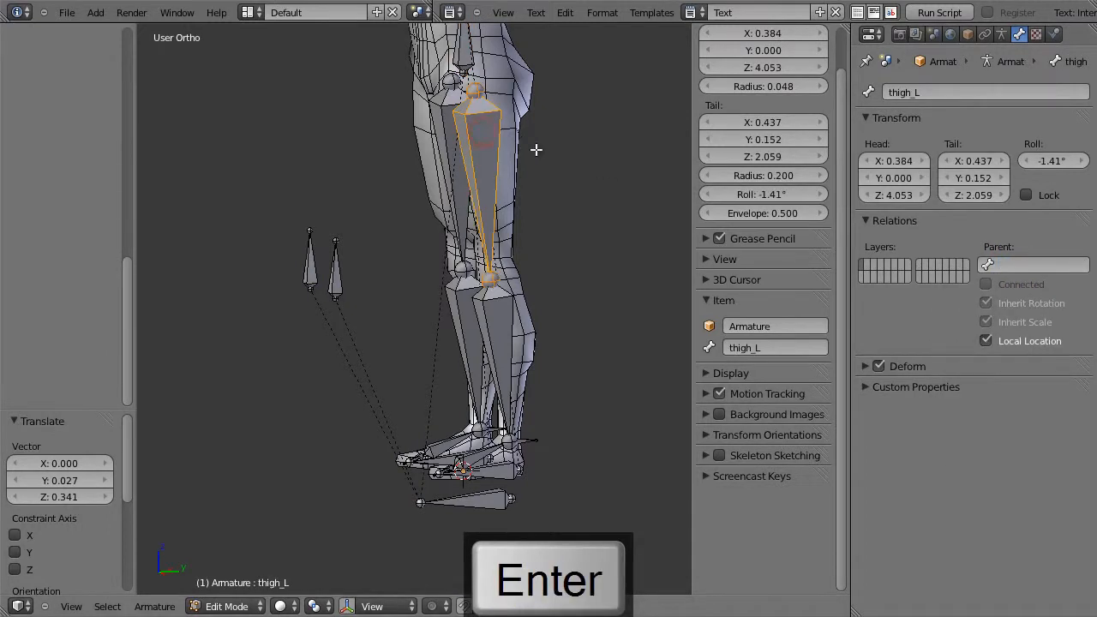
left_click(1020, 264)
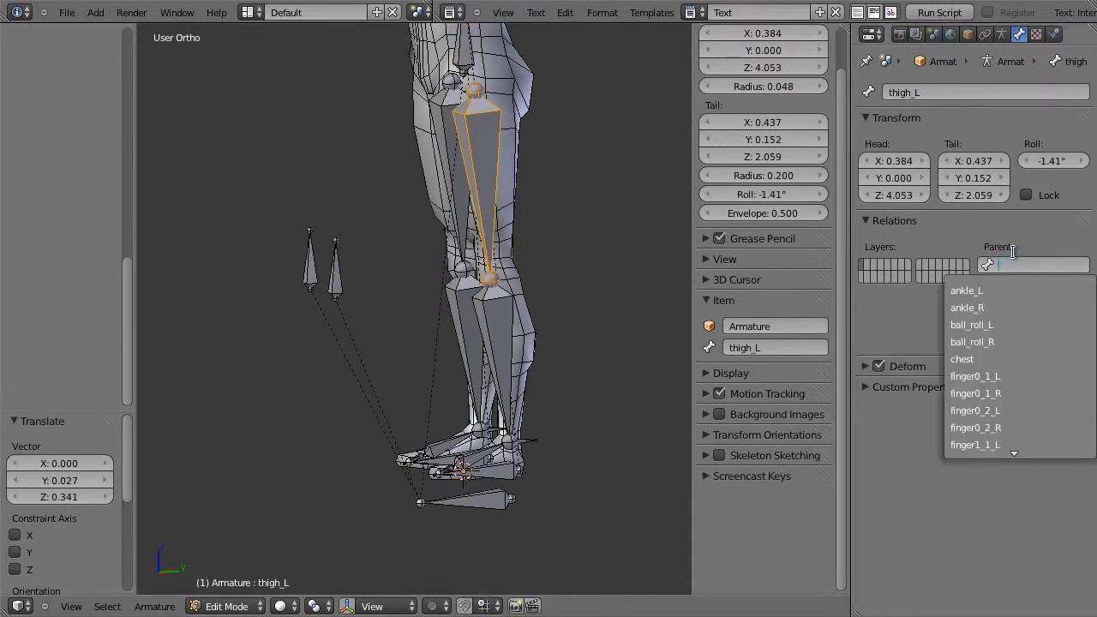
type("hip")
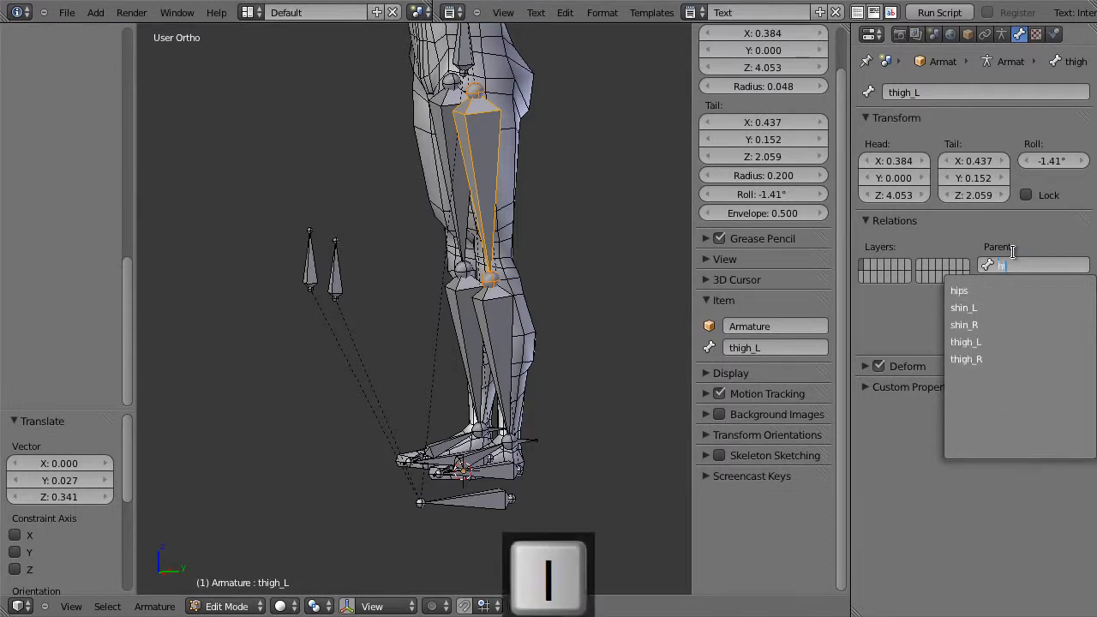
key("Return")
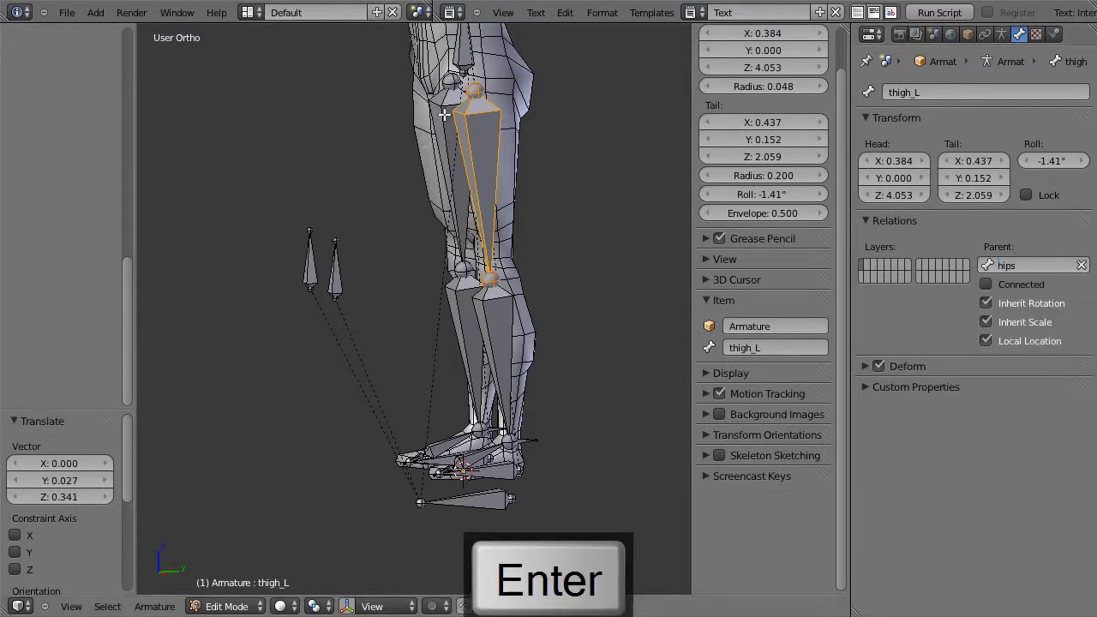
Set hips as the parent of the thigh_R bone and switch the armature back to Pose Mode
right_click(449, 167)
left_click(1017, 264)
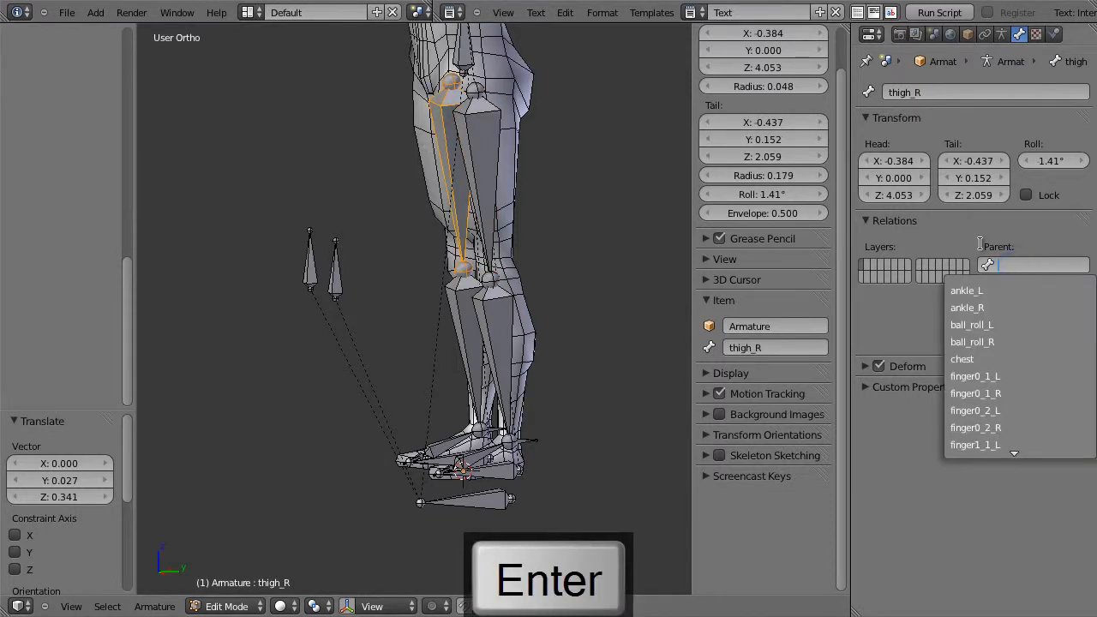
type("hip")
key("Return")
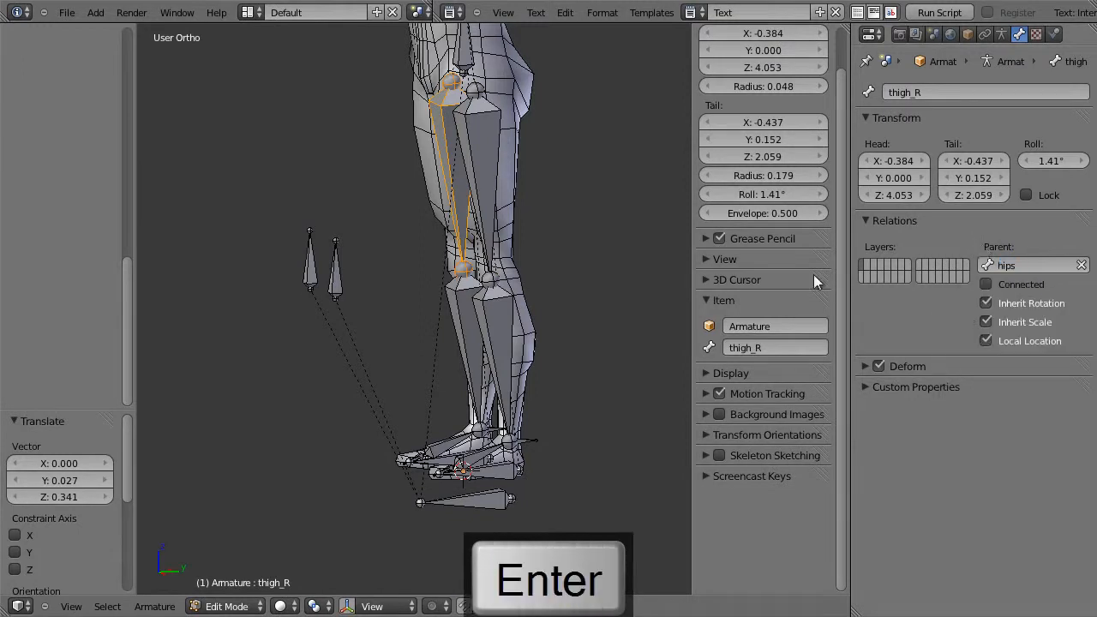
key("ctrl+Tab")
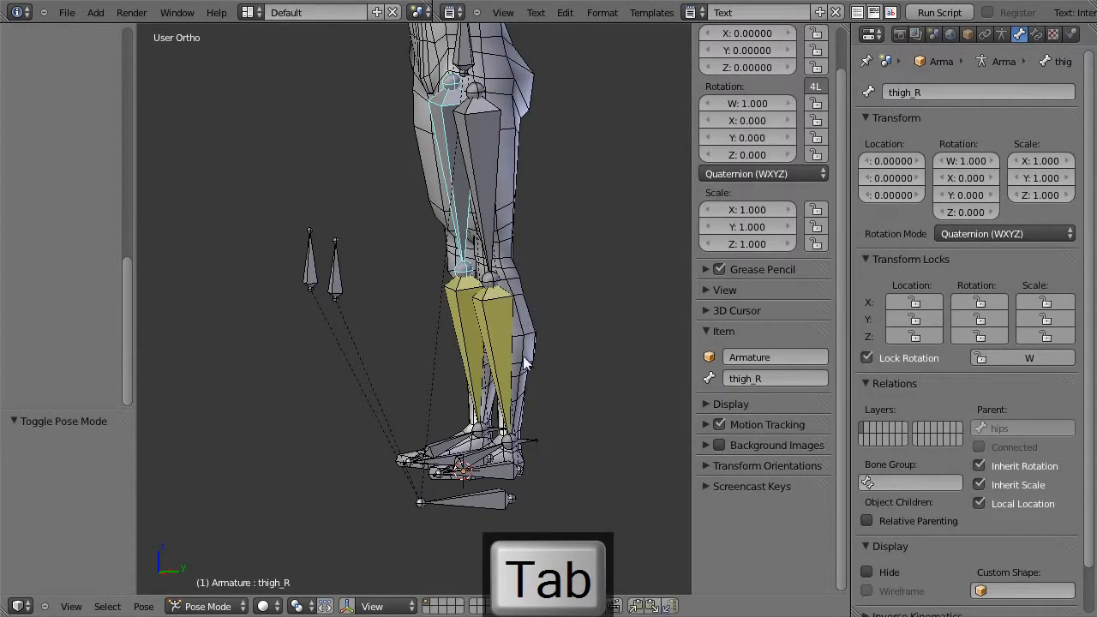
Test the rig in the side view by moving the root bone and cancelling the move
key("KP_3")
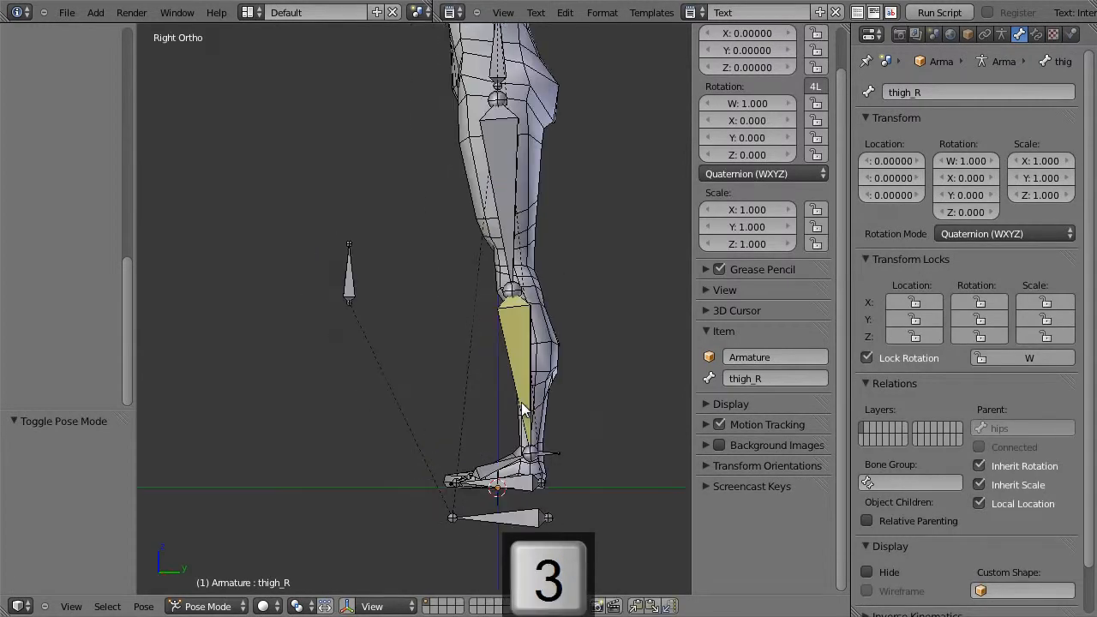
right_click(530, 519)
key("g")
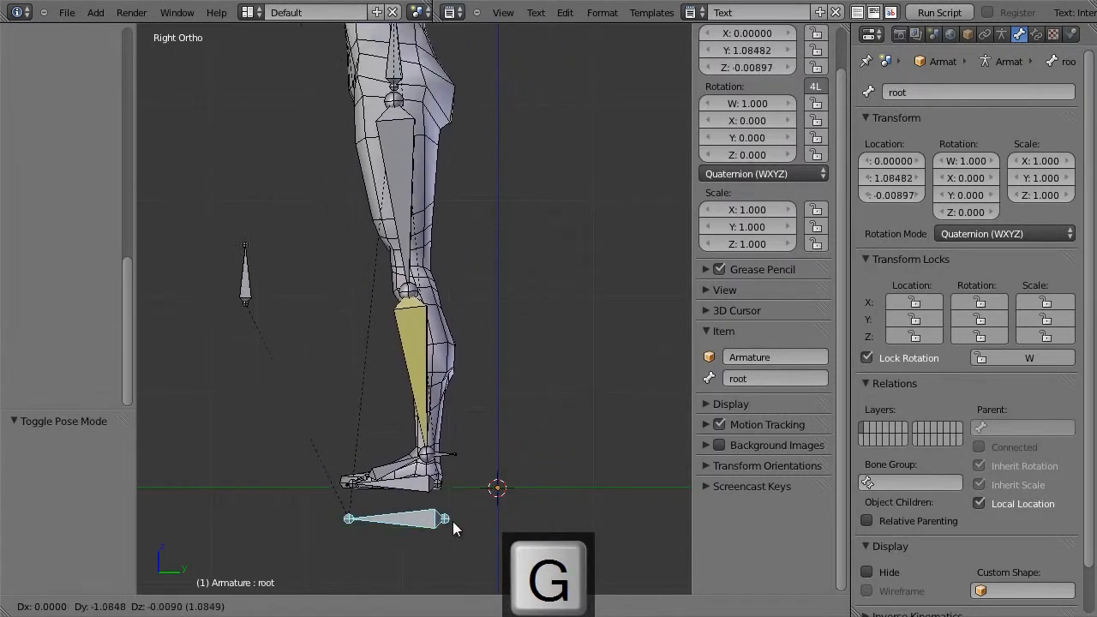
key("Escape")
Test the leg and body follow-through by moving the hips bone in the side view, cancelling each move
right_click(501, 59)
key("g")
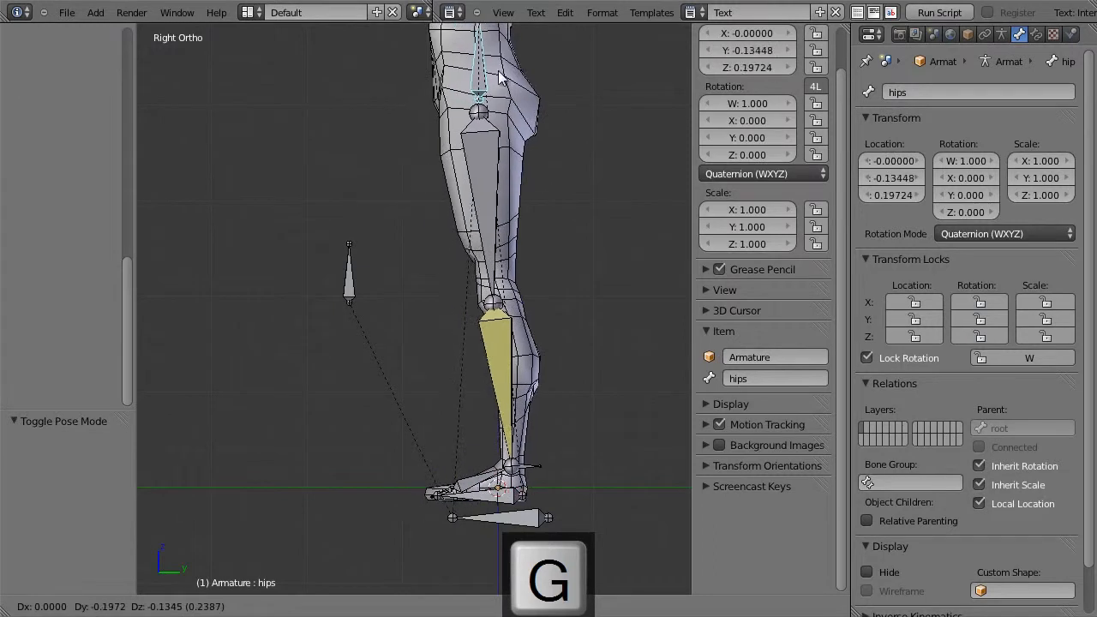
key("Escape")
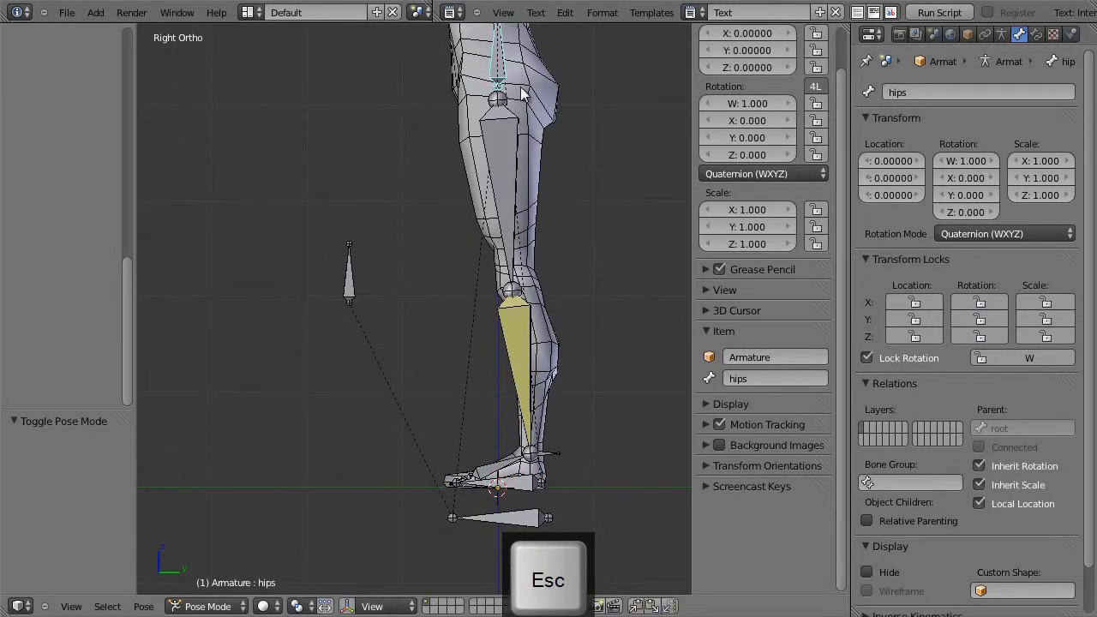
key("1")
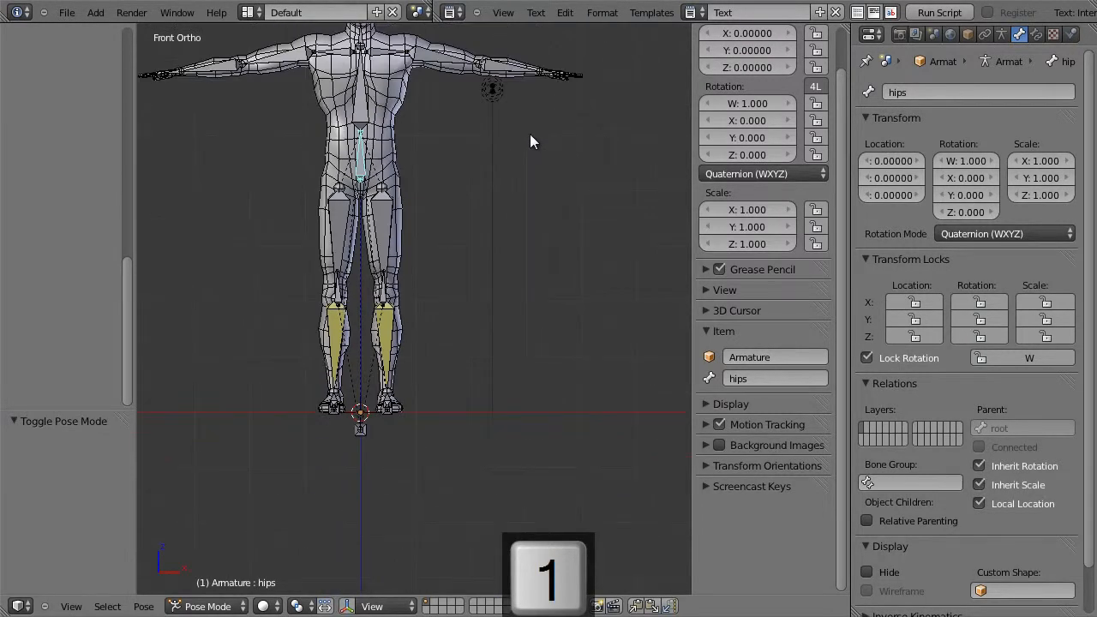
key("3")
key("g")
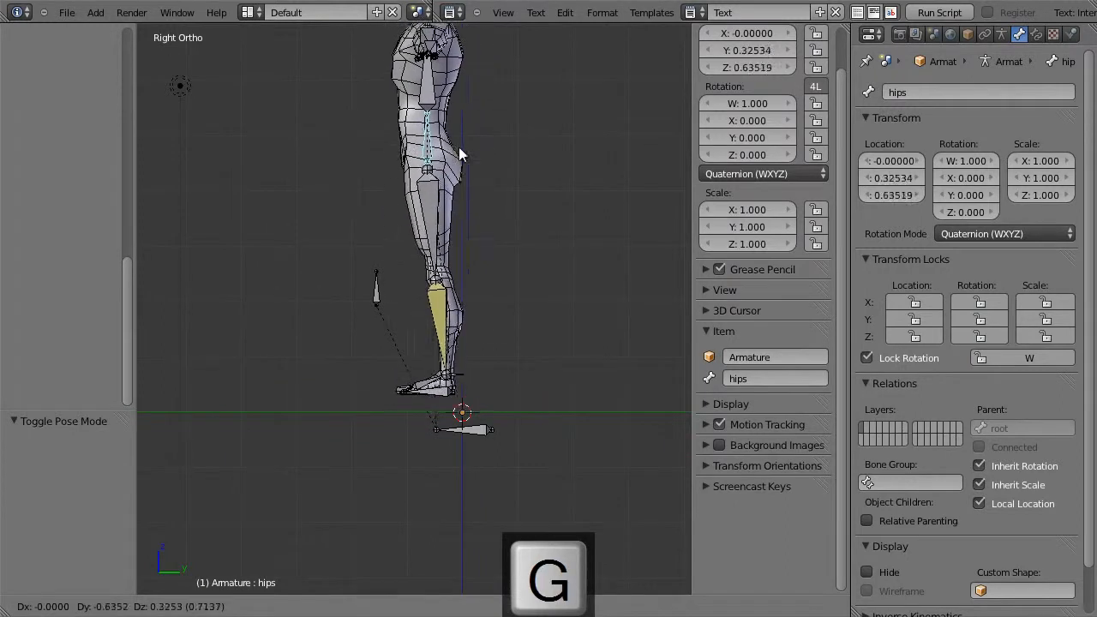
key("Escape")
In the front view, rotate the upperarm_L bone about 55° down towards the body
middle_click_drag(526, 219, 470, 190)
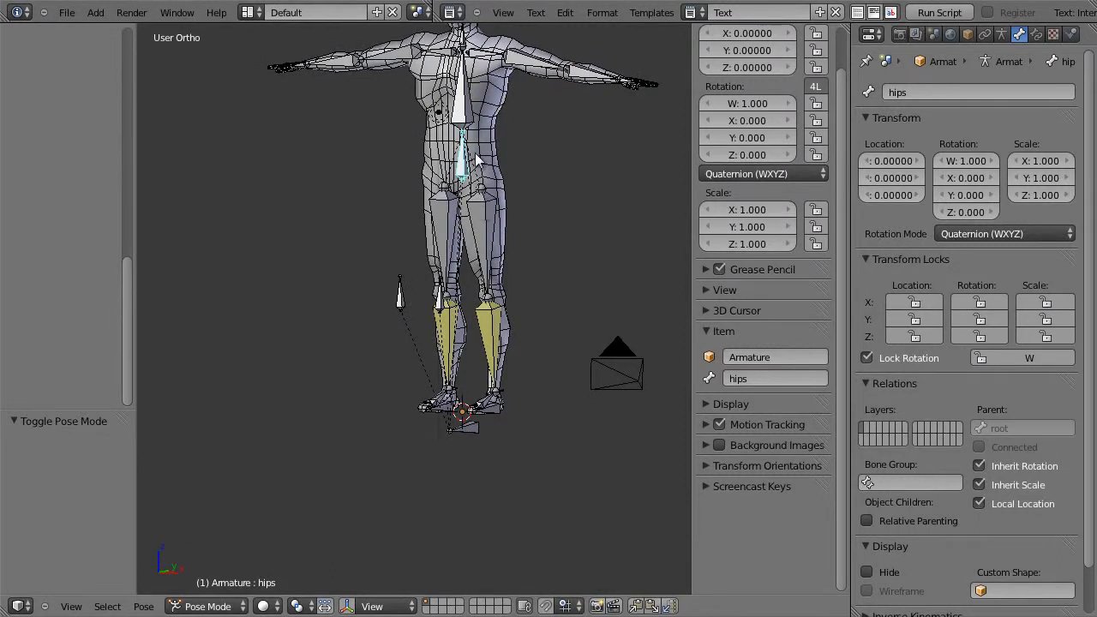
middle_click_drag(551, 255, 564, 296)
middle_click_drag(566, 233, 556, 268)
key("KP_1")
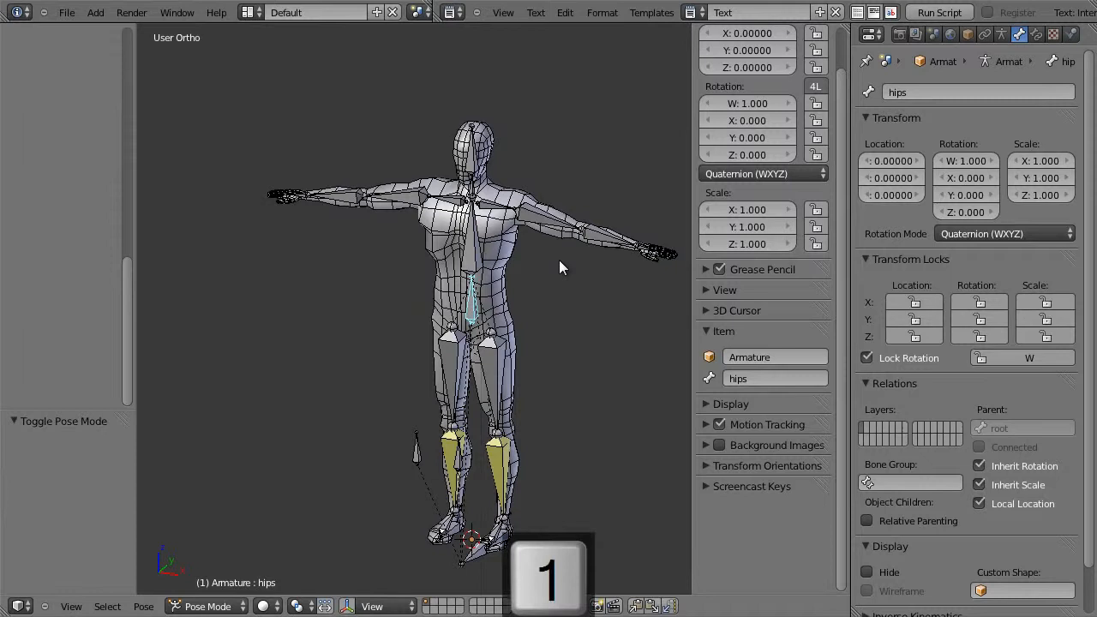
right_click(527, 219)
key("r")
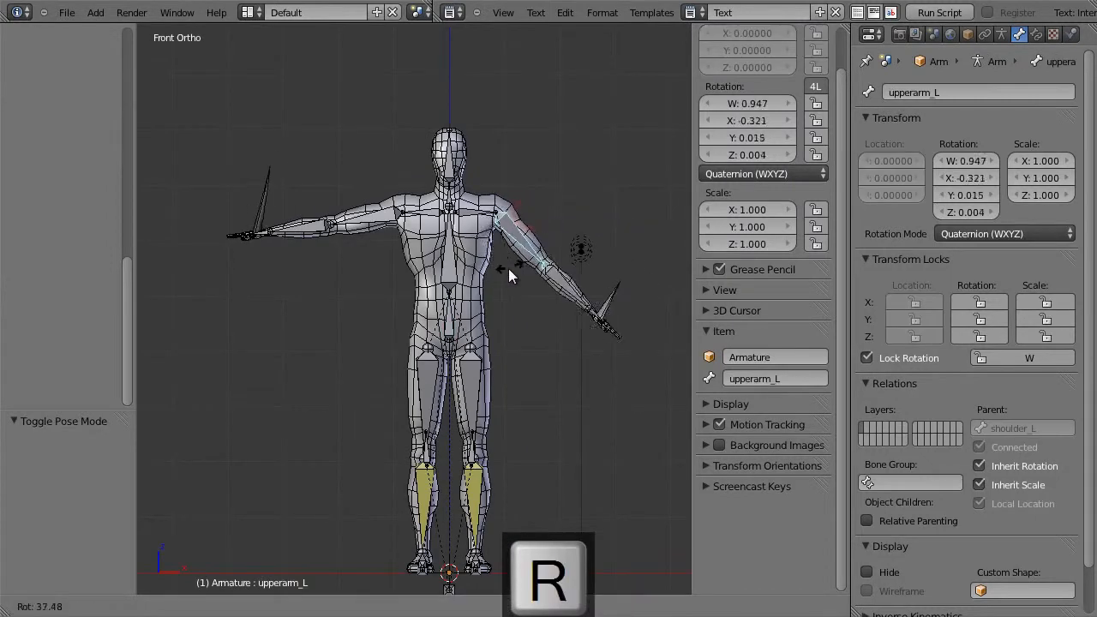
left_click(514, 285)
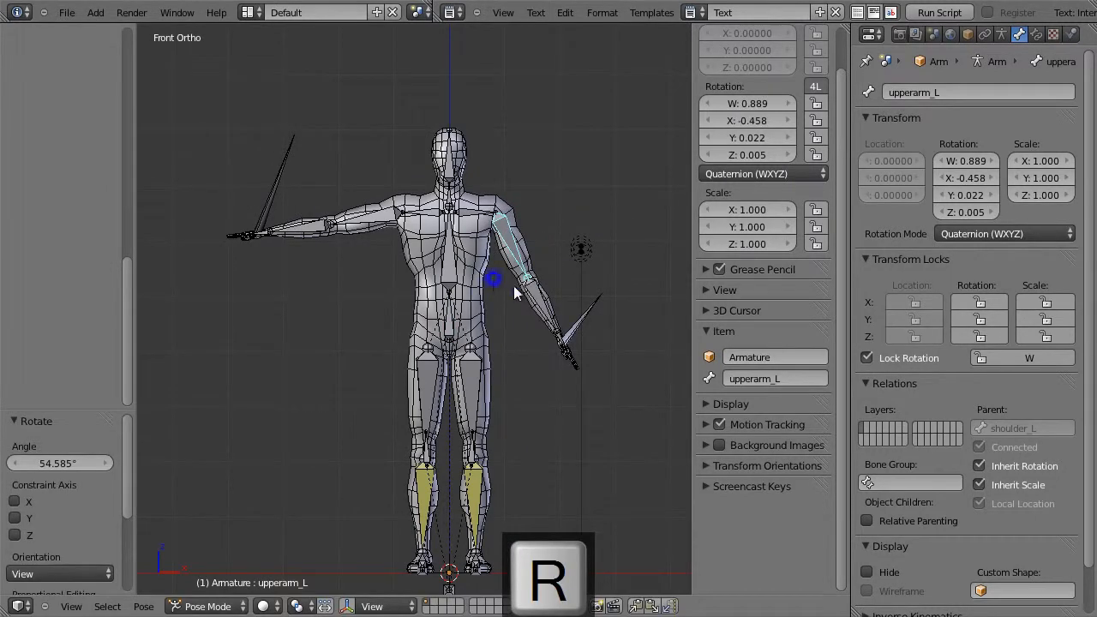
Select the hero mesh, clear its vertex selection in Edit Mode and return to Object Mode
right_click(520, 241)
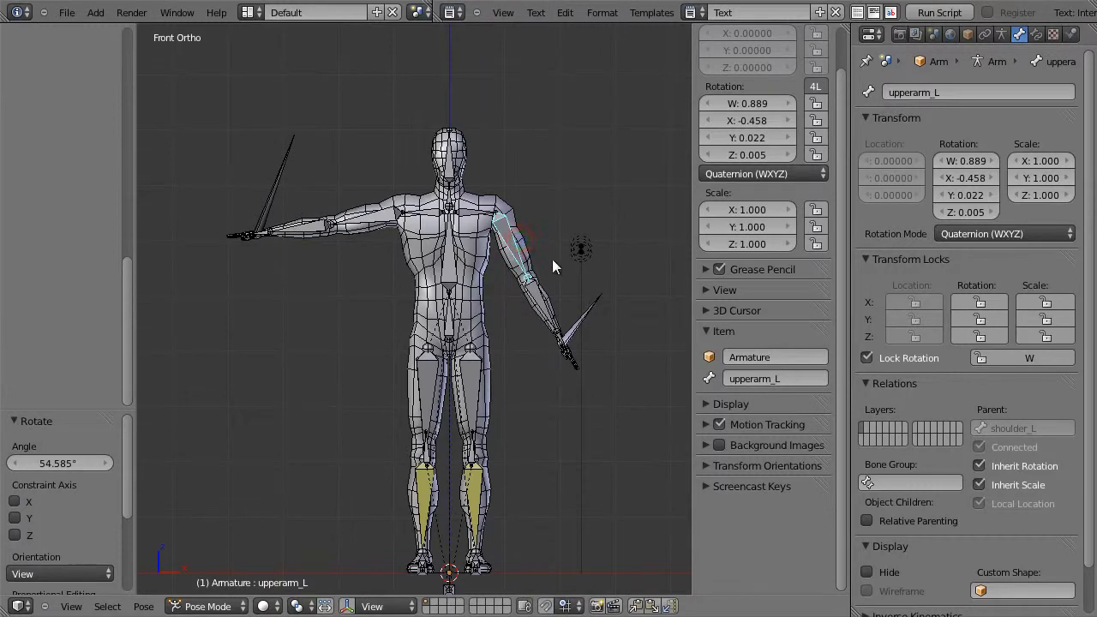
right_click(523, 242)
key("Tab")
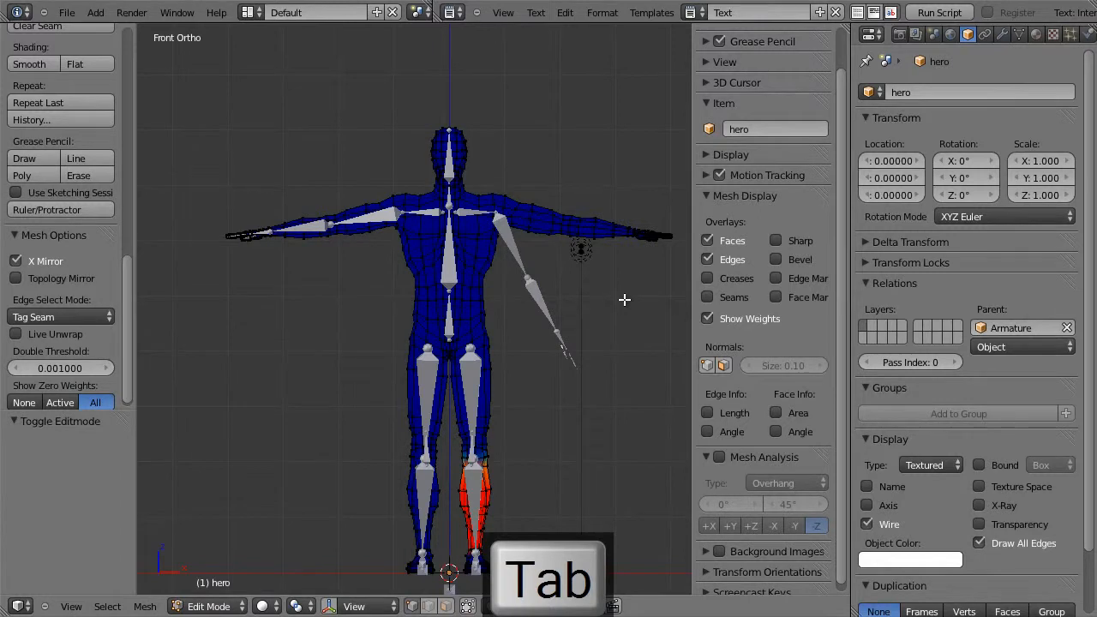
key("a")
key("a")
middle_click_drag(624, 299, 533, 247, "shift")
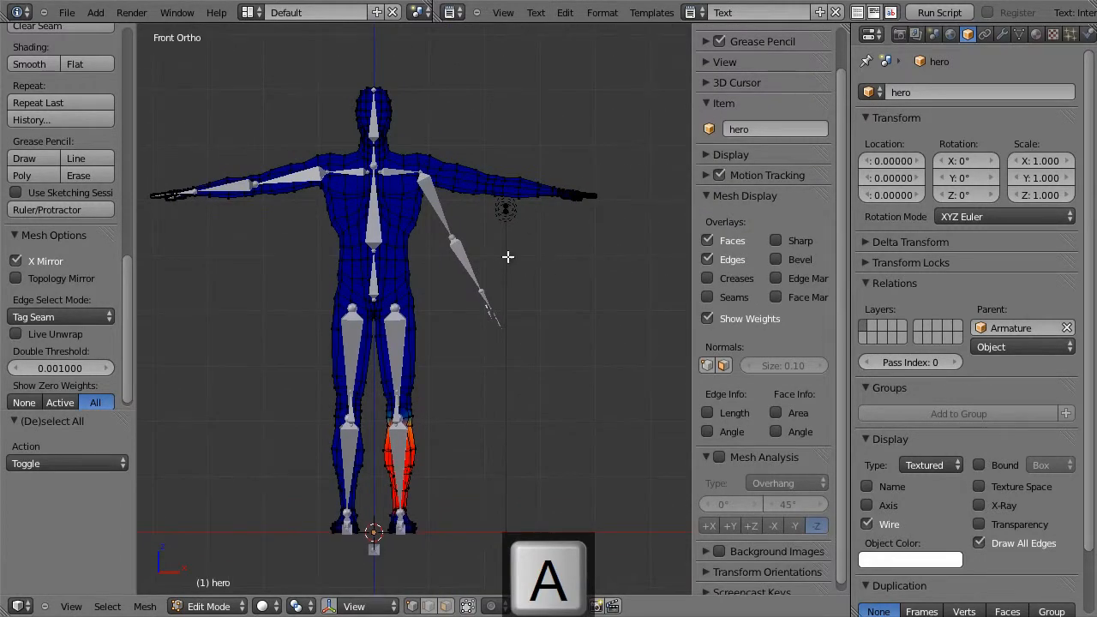
key("Tab")
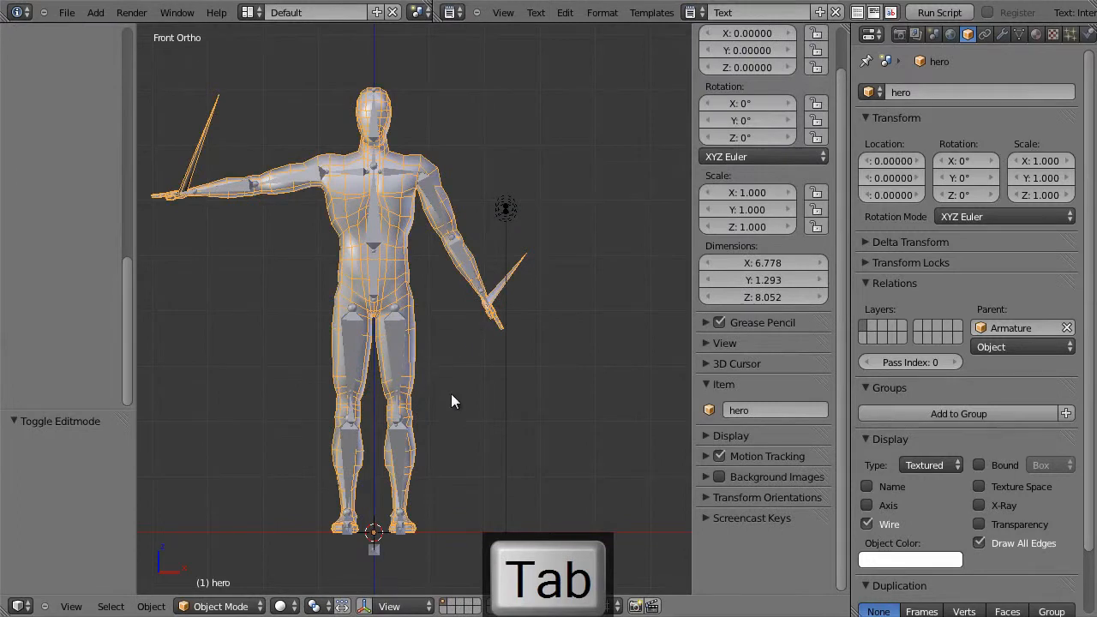
In Weight Paint mode with vertex selection enabled, remove the hand_R weight from the stray vertex at the character's left hand
key("ctrl+Tab")
scroll(537, 271, "up", 1)
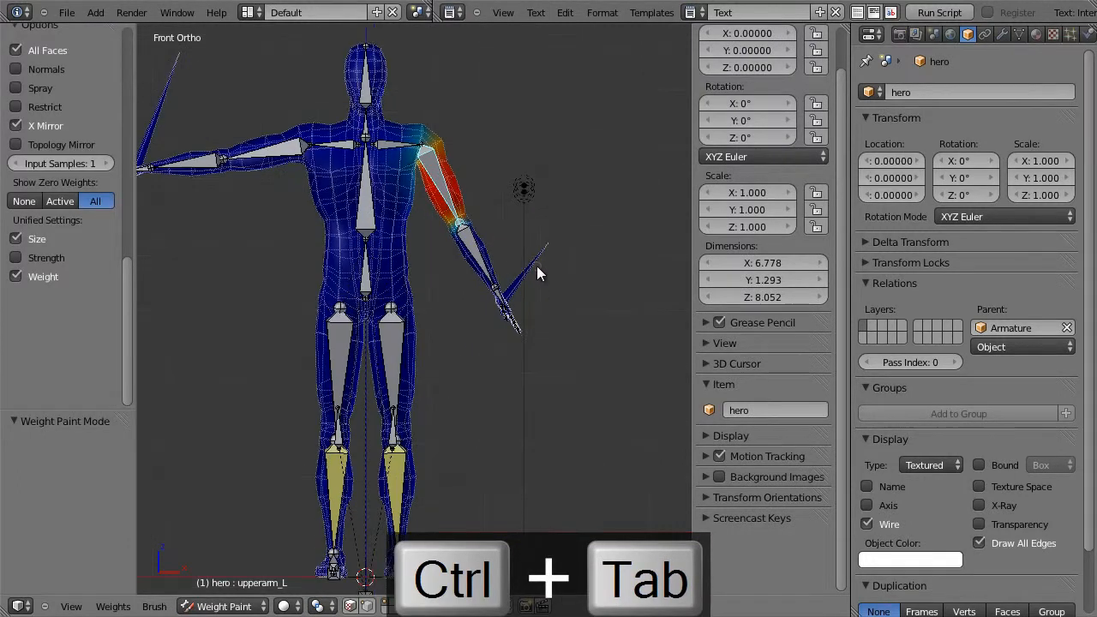
left_click(367, 606)
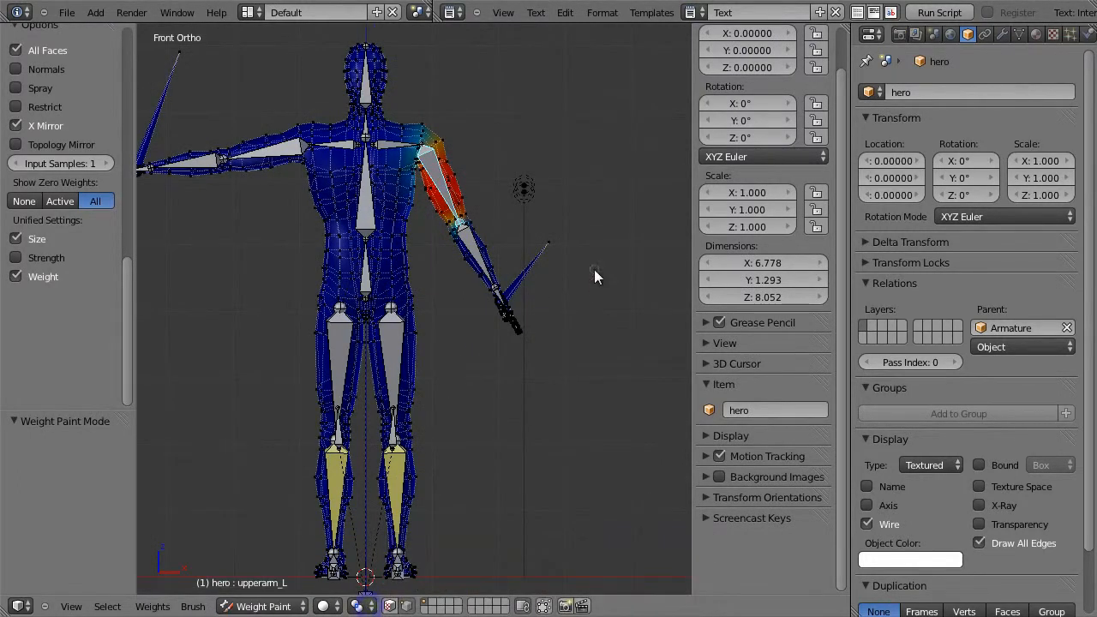
right_click(547, 242)
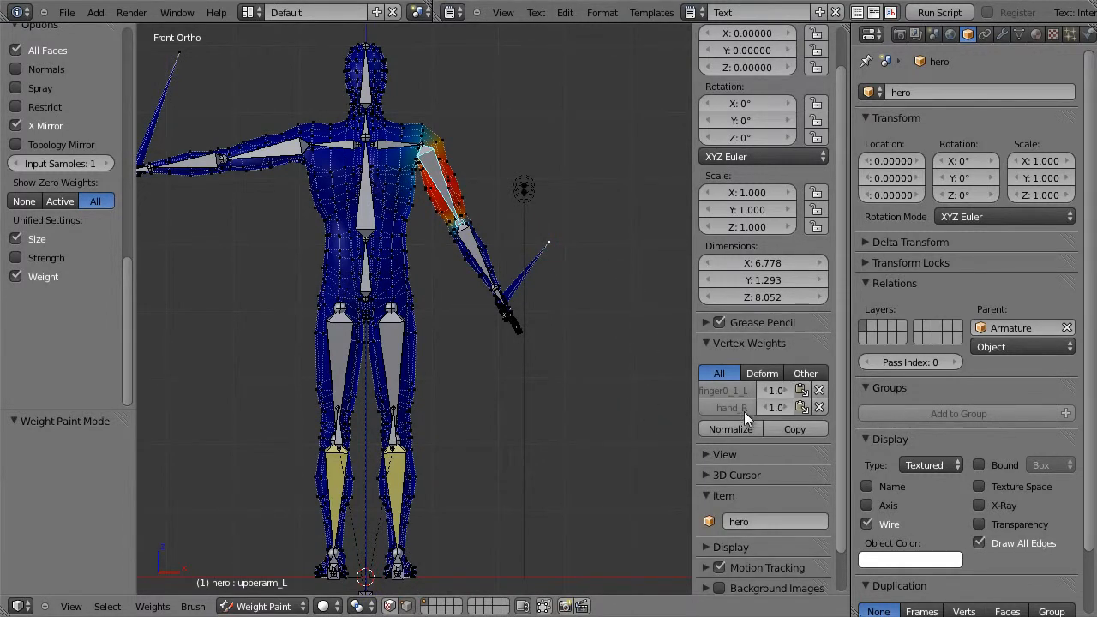
left_click(818, 407)
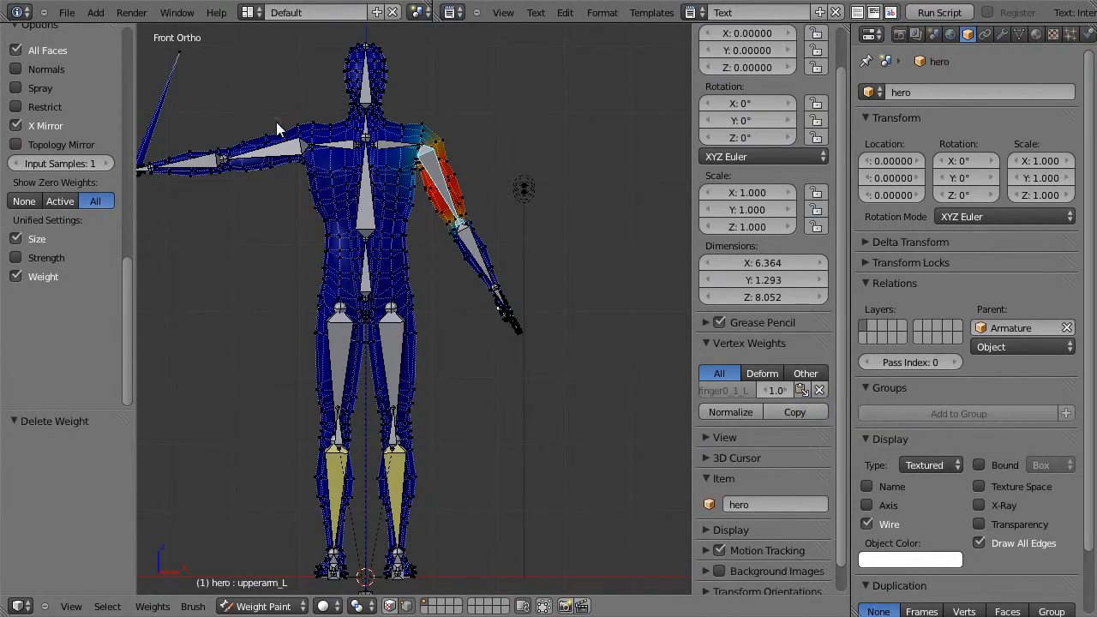
Remove the hand_L weight from the stray vertex at the character's right hand
right_click(180, 51)
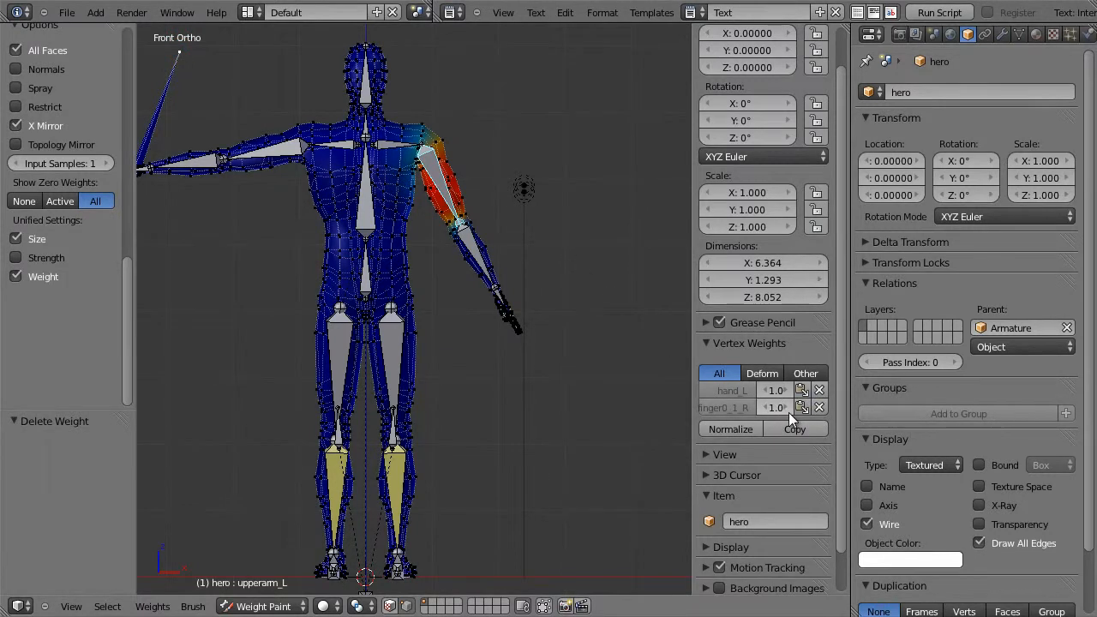
left_click(819, 390)
middle_click_drag(556, 339, 649, 336, "shift")
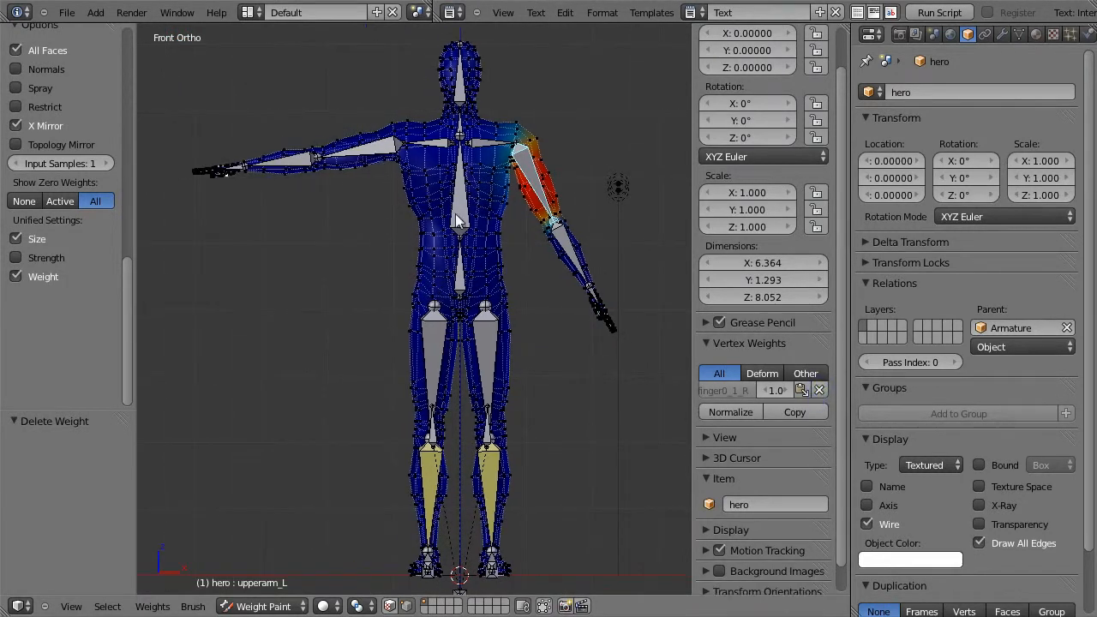
Turn off vertex selection masking and rotate the upperarm_R bone about 29° down towards the body
left_click(413, 605)
right_click(373, 147)
key("r")
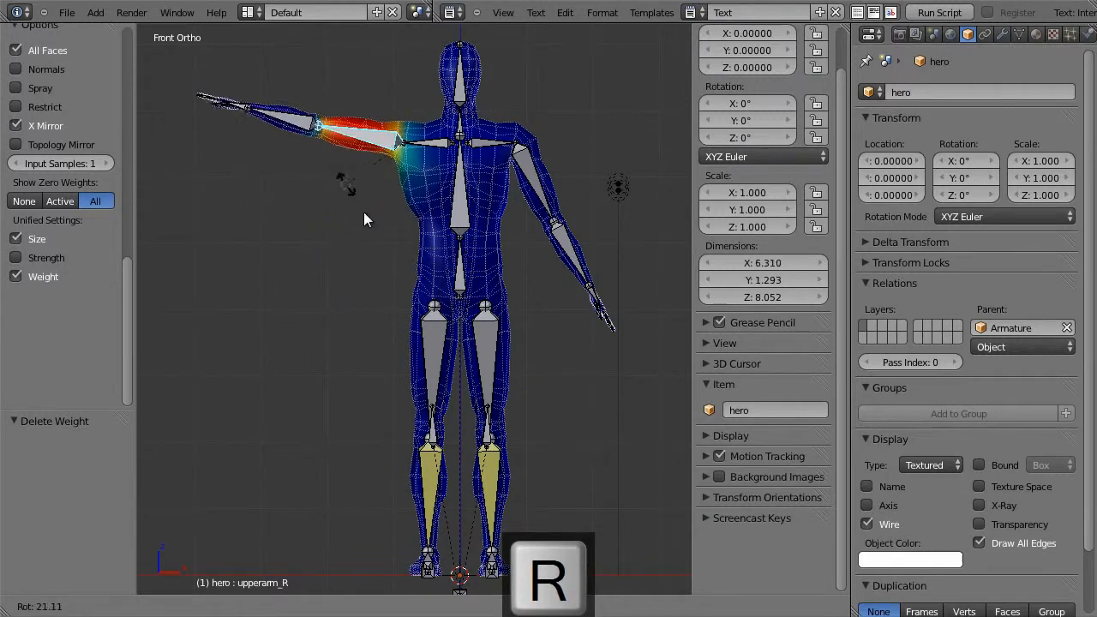
left_click(396, 266)
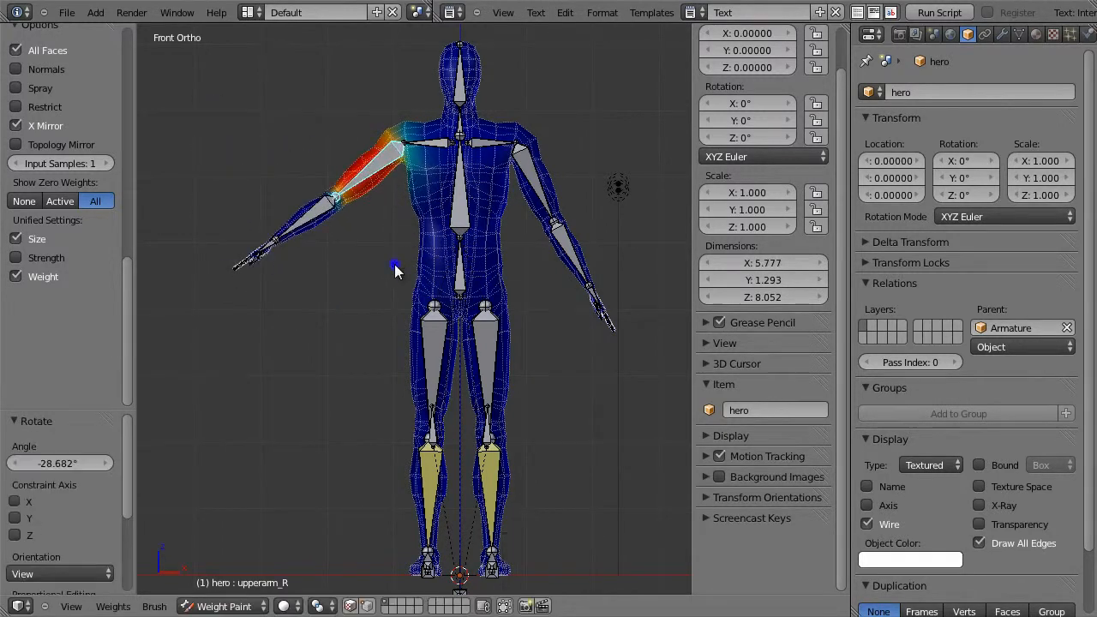
Rotate the shoulder_L bone about 4° upward in the front view
right_click(492, 142)
key("r")
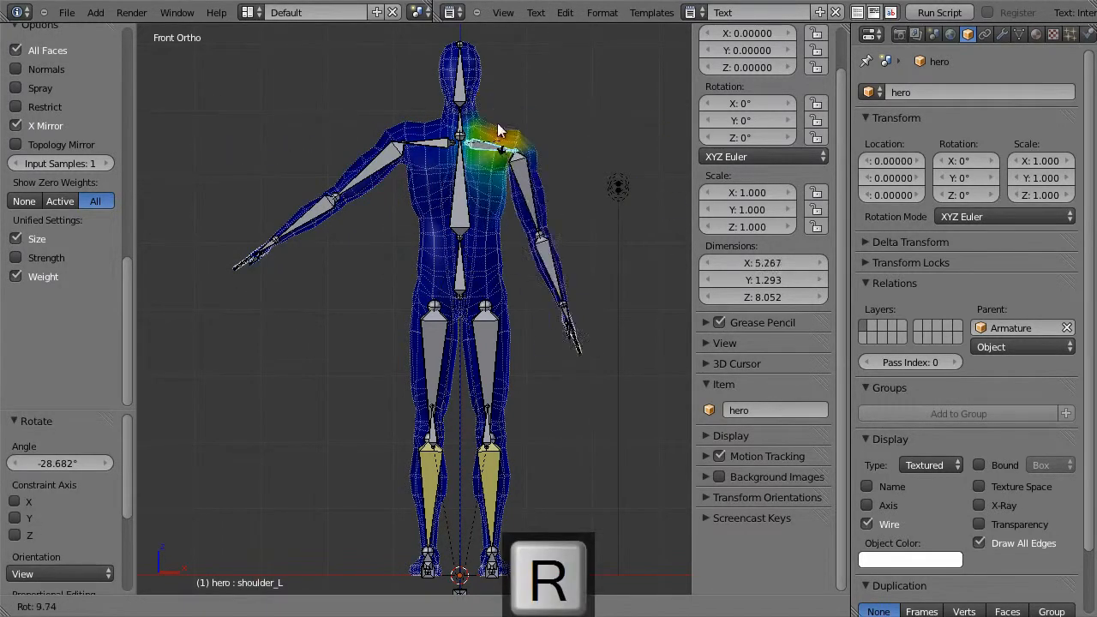
left_click(497, 137)
In the side view, tilt the head bone forward about 8° and bend the chest bone forward about 29°
key("KP_3")
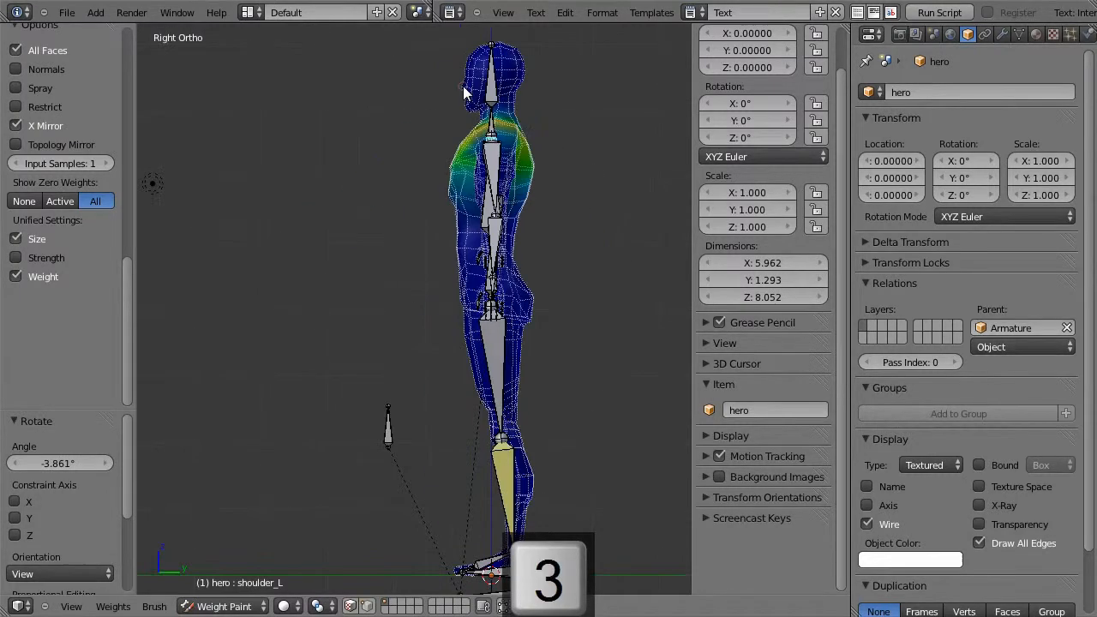
right_click(491, 80)
key("r")
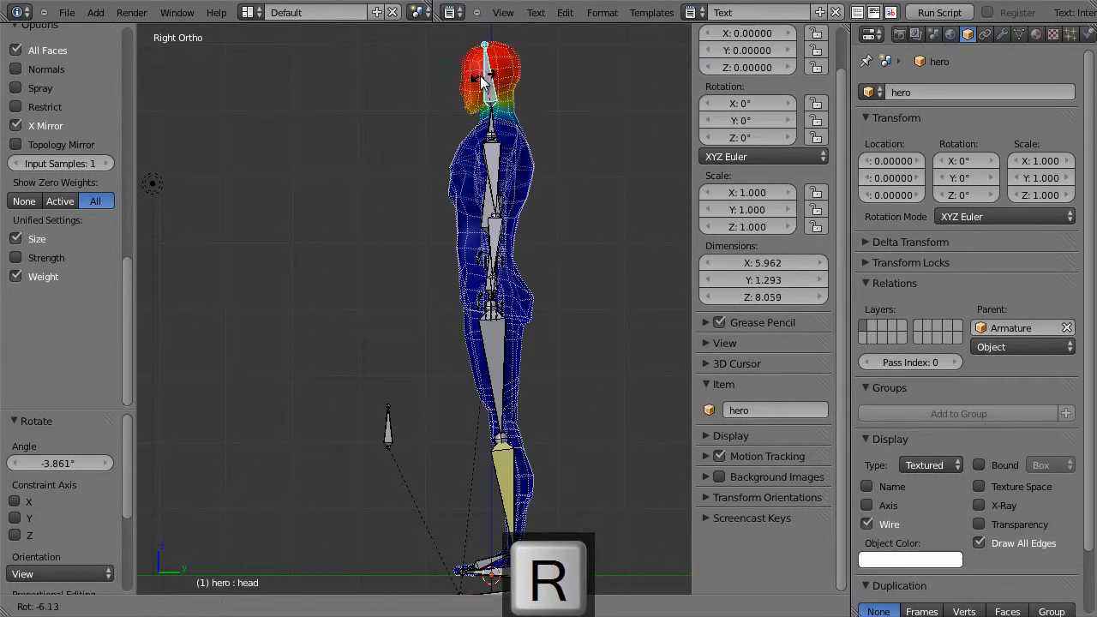
left_click(480, 82)
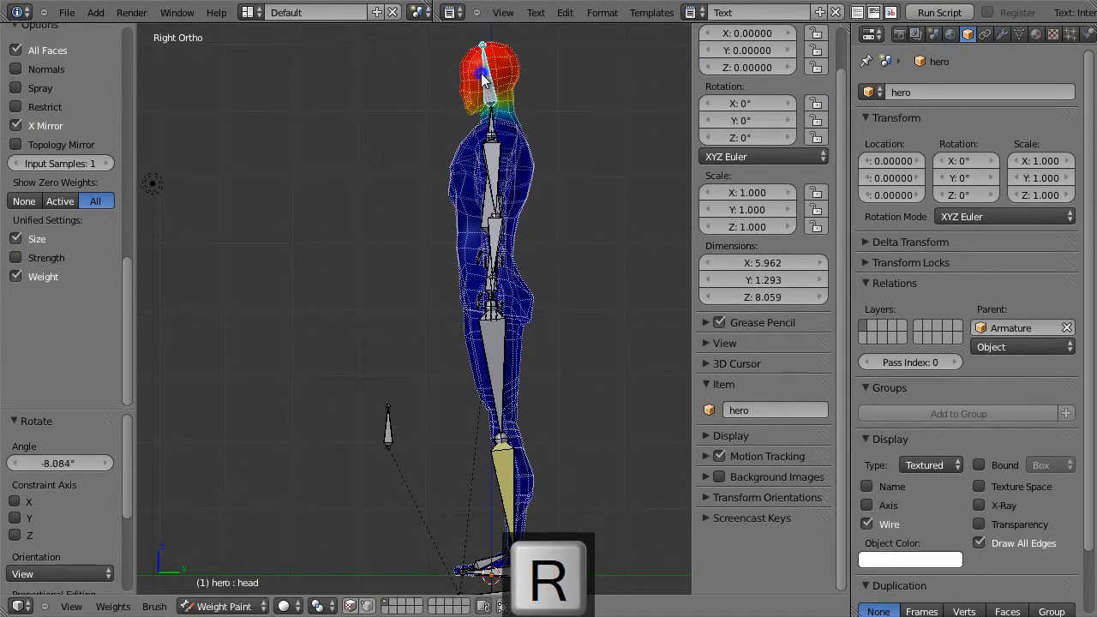
right_click(494, 207)
key("r")
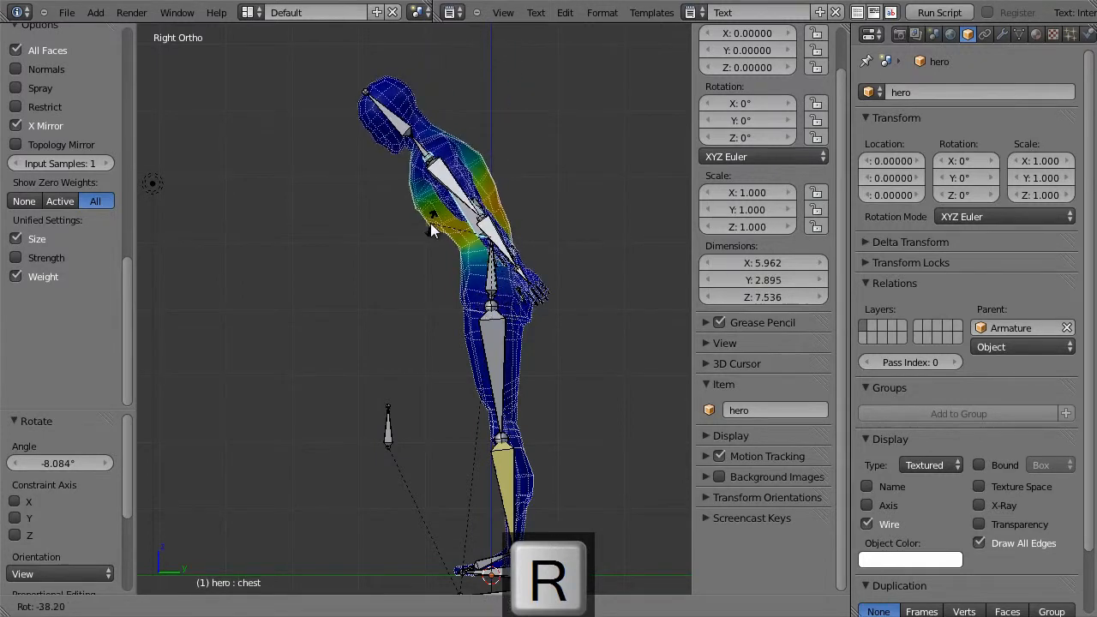
left_click(429, 213)
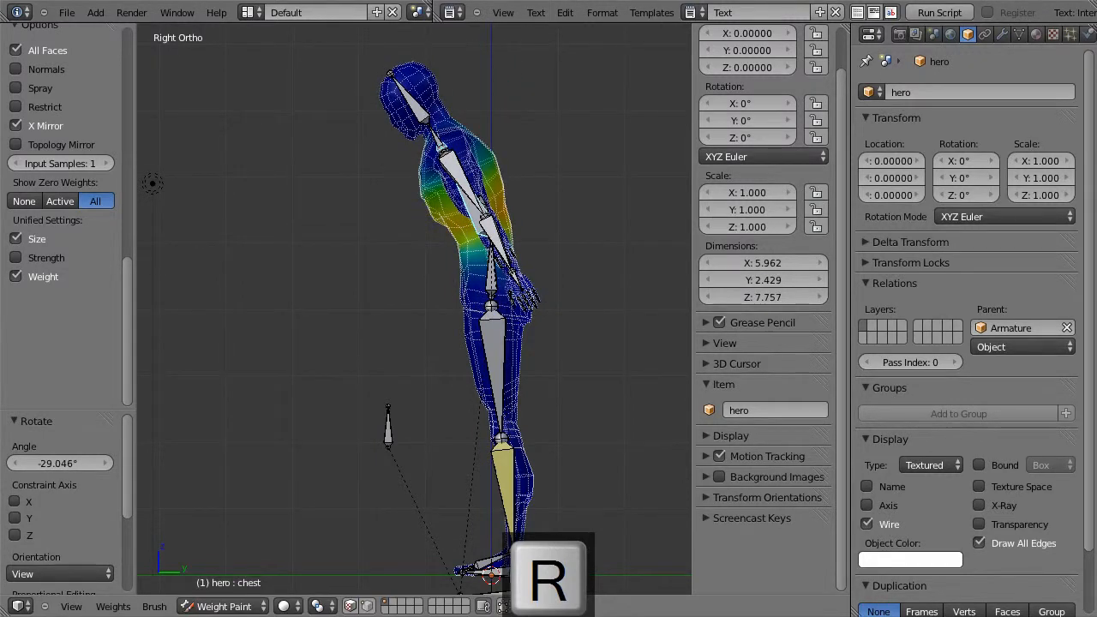
Lift the left leg by moving the foot_L bone about -0.98 in Y and 1.18 in Z
right_click(476, 568)
key("g")
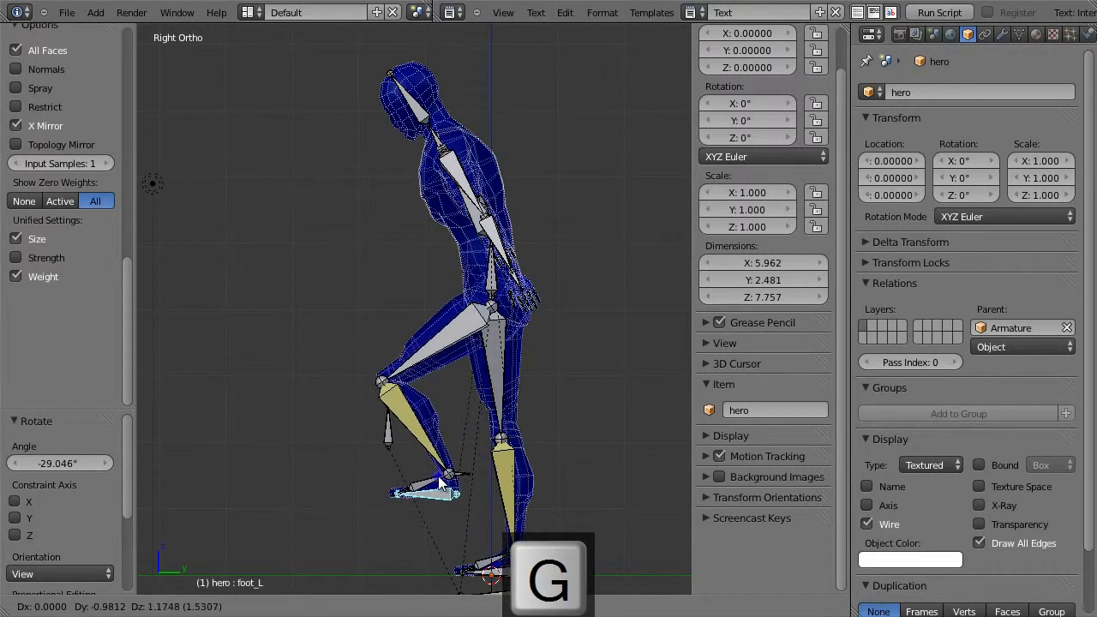
left_click(439, 484)
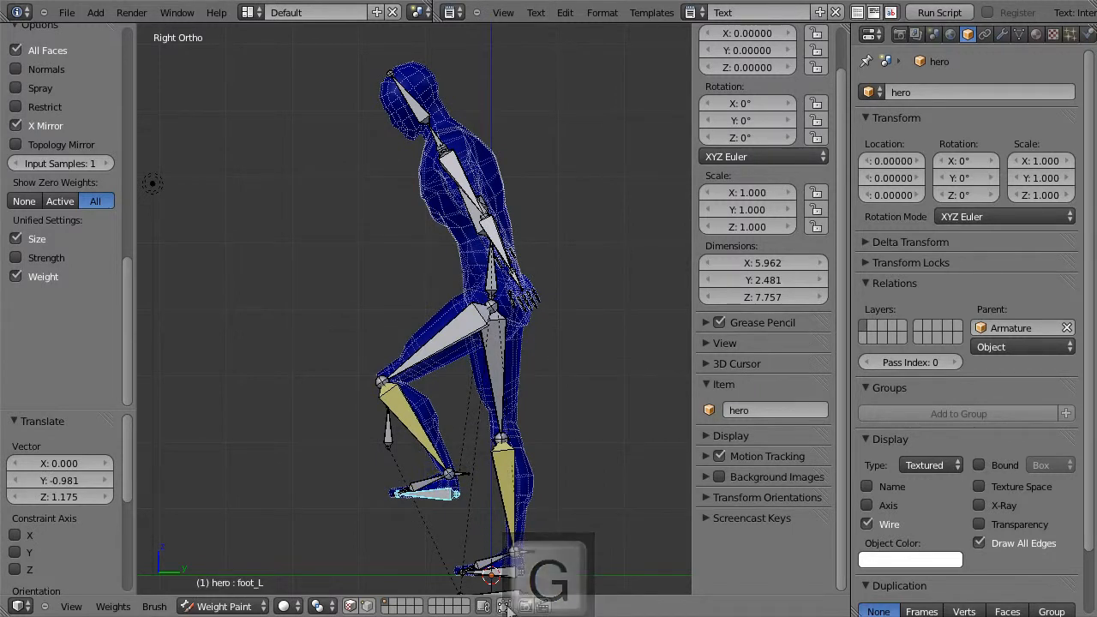
In the front view, turn the left knee outward by moving the knee_L bone about 0.30 in X and 0.50 in Z
key("1")
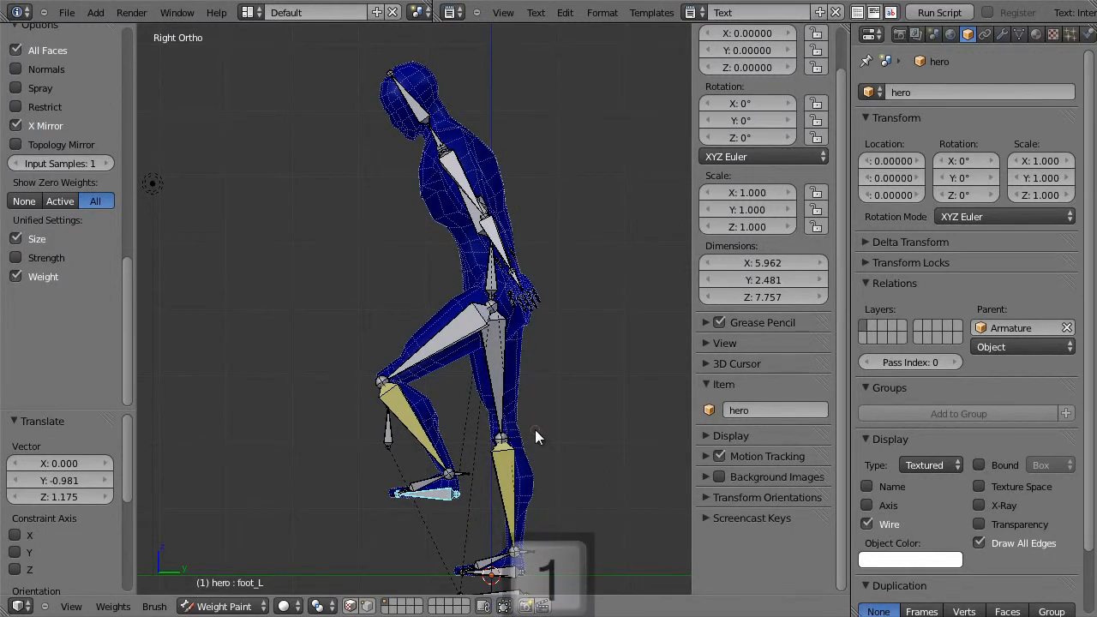
right_click(490, 437)
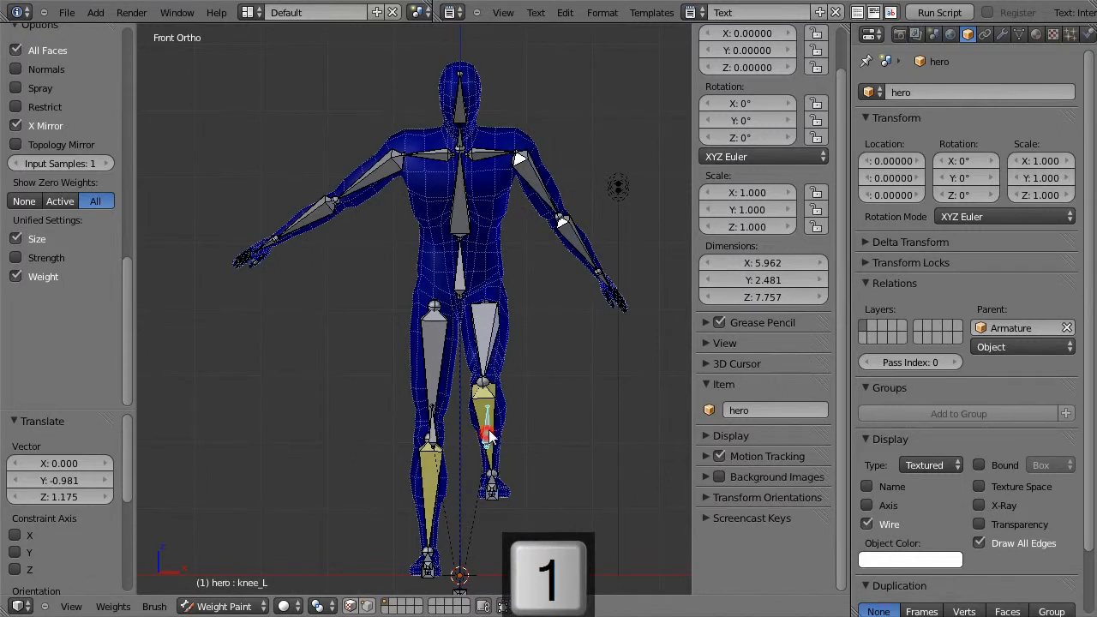
key("g")
left_click(528, 377)
Test a trackball rotation of the hips bone and cancel it
right_click(461, 283)
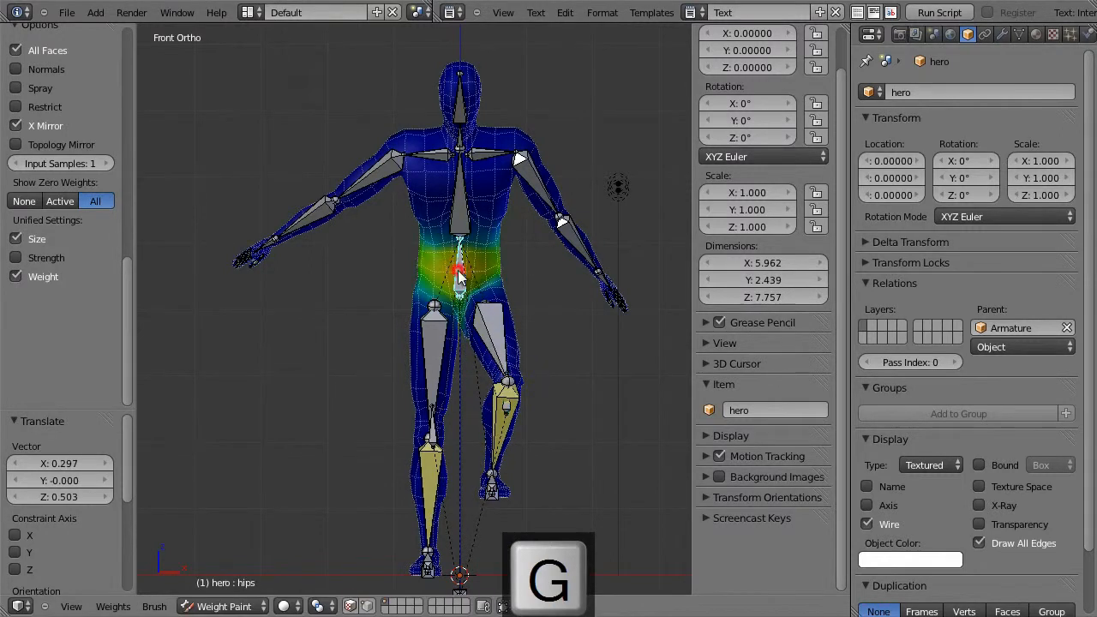
key("r")
key("r")
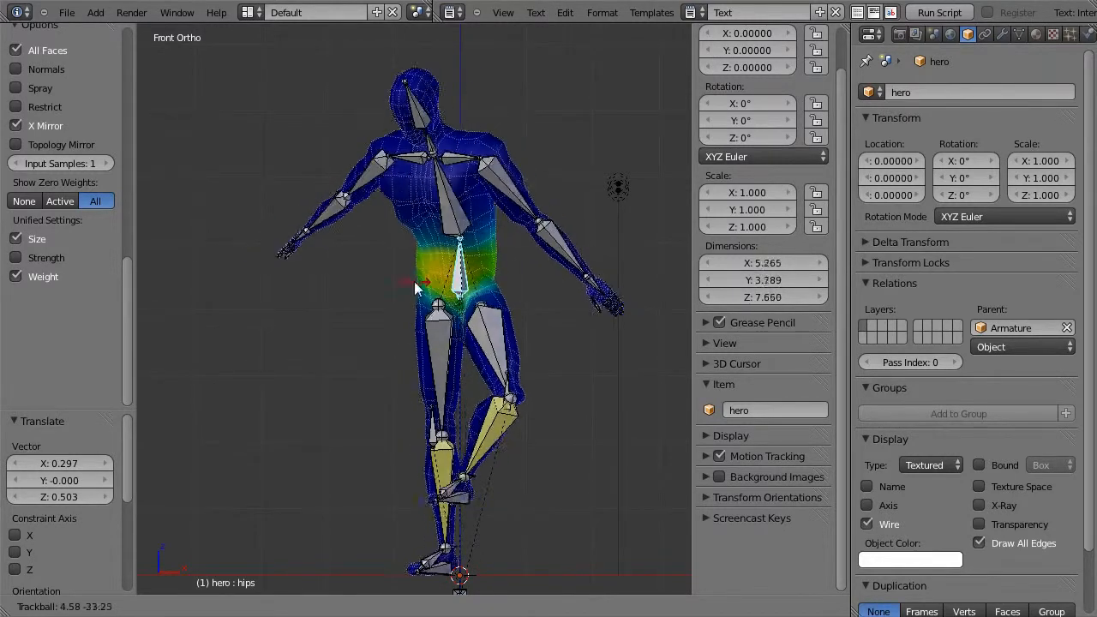
key("Escape")
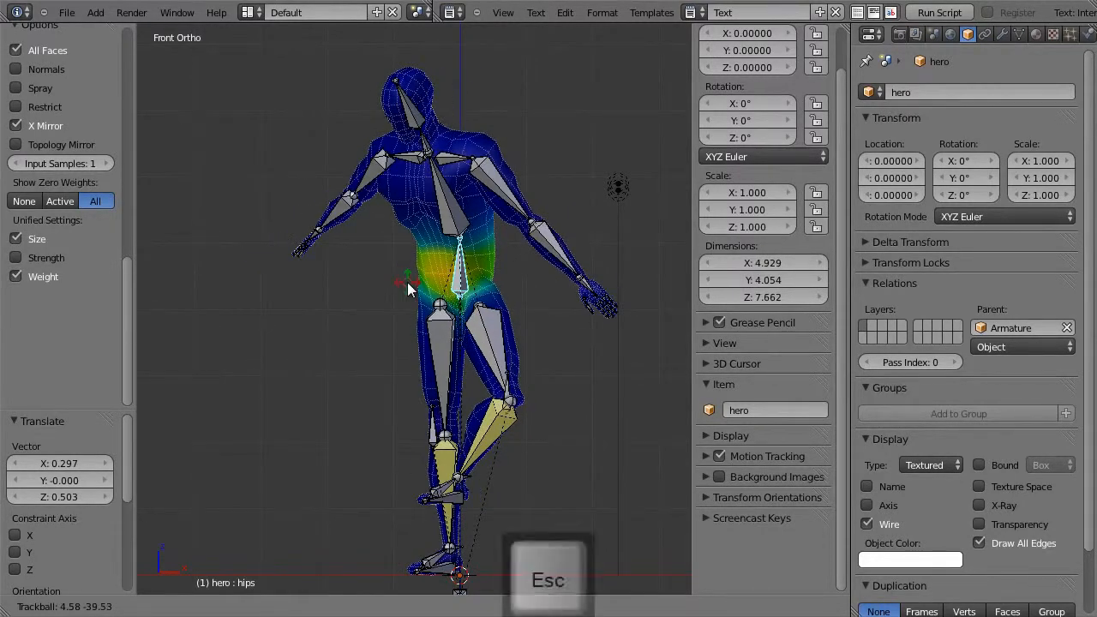
In the armature's Edit Mode, change the parent of the foot_L bone to root
middle_click_drag(603, 445, 398, 463)
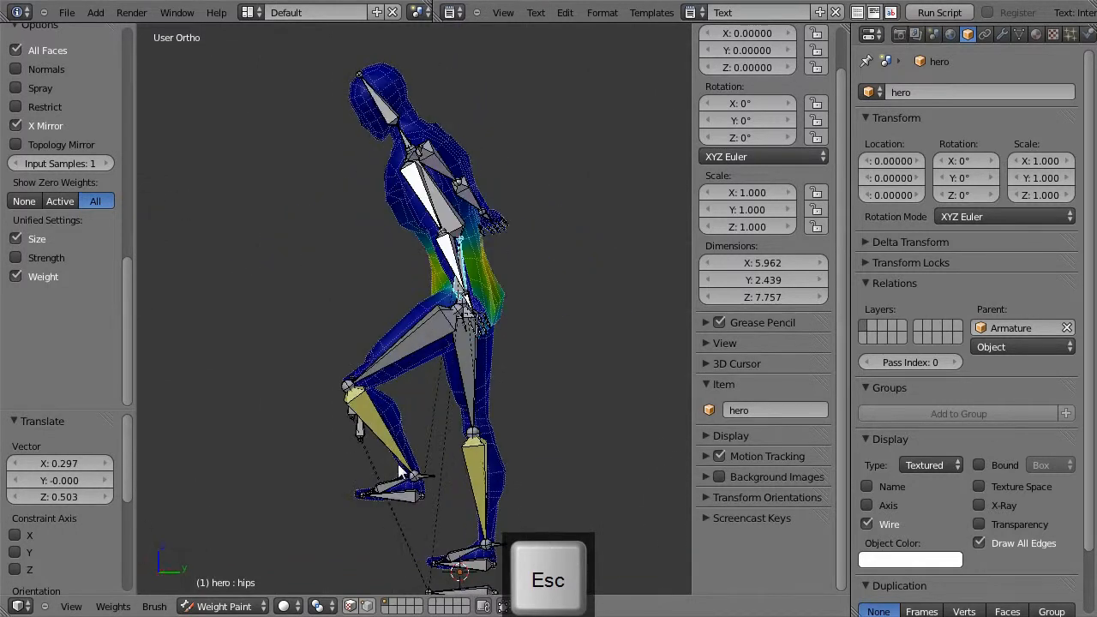
right_click(413, 495)
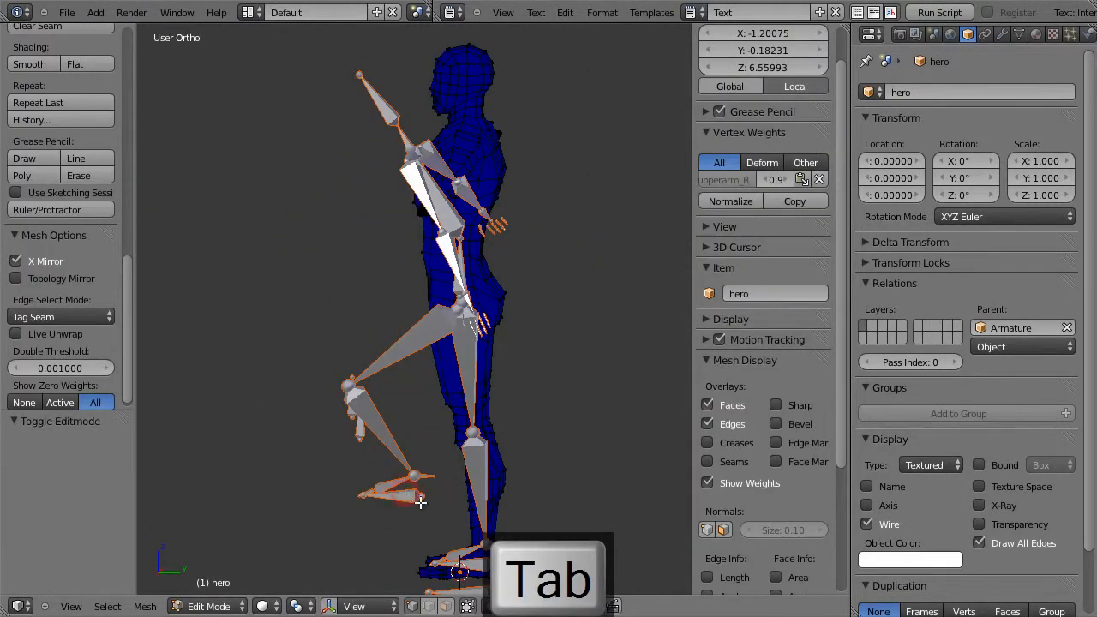
key("Tab")
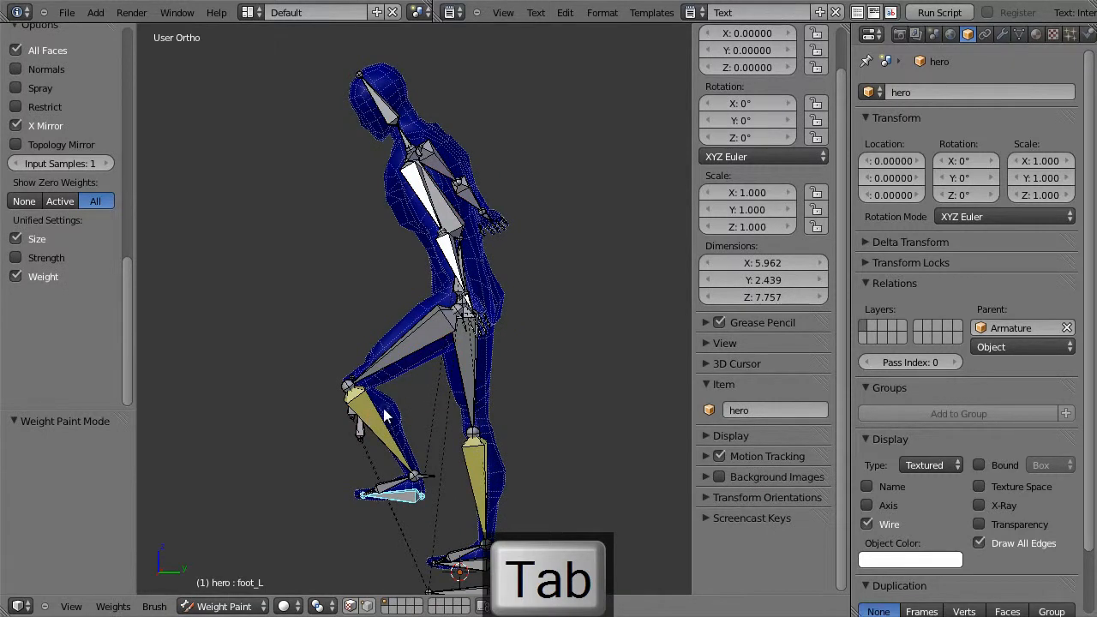
key("ctrl+Tab")
key("ctrl+Tab")
right_click(406, 496)
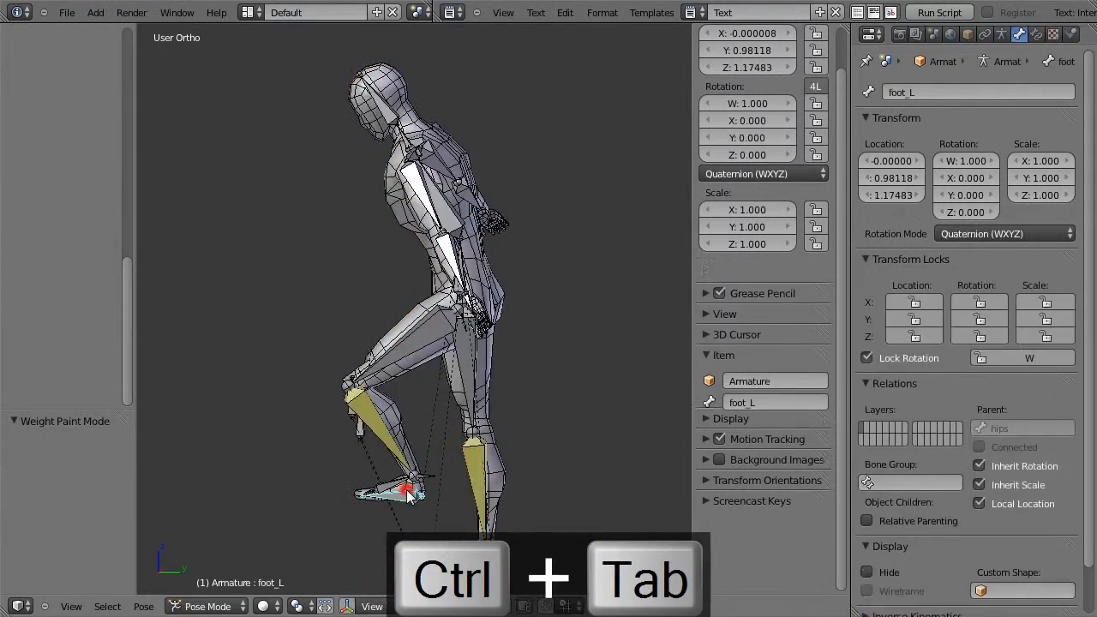
key("Tab")
middle_click_drag(502, 511, 620, 534)
scroll(602, 429, "up", 2)
middle_click_drag(602, 430, 609, 421, "shift")
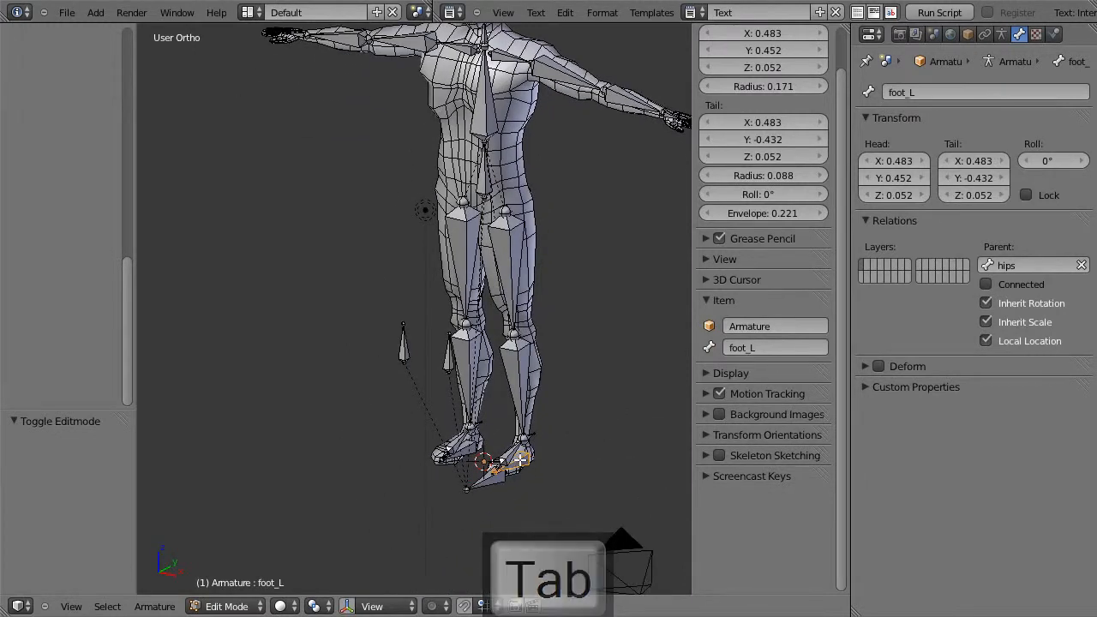
left_click(1007, 266)
type("root")
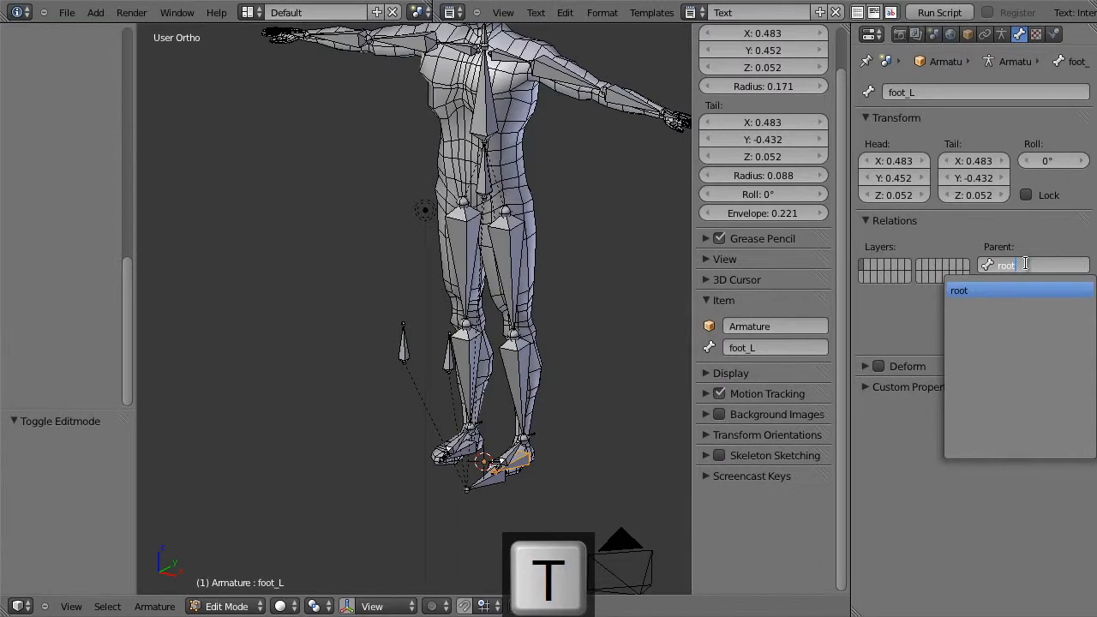
key("Return")
Set the parent of the foot_R bone to root and return the armature to Pose Mode
right_click(471, 445)
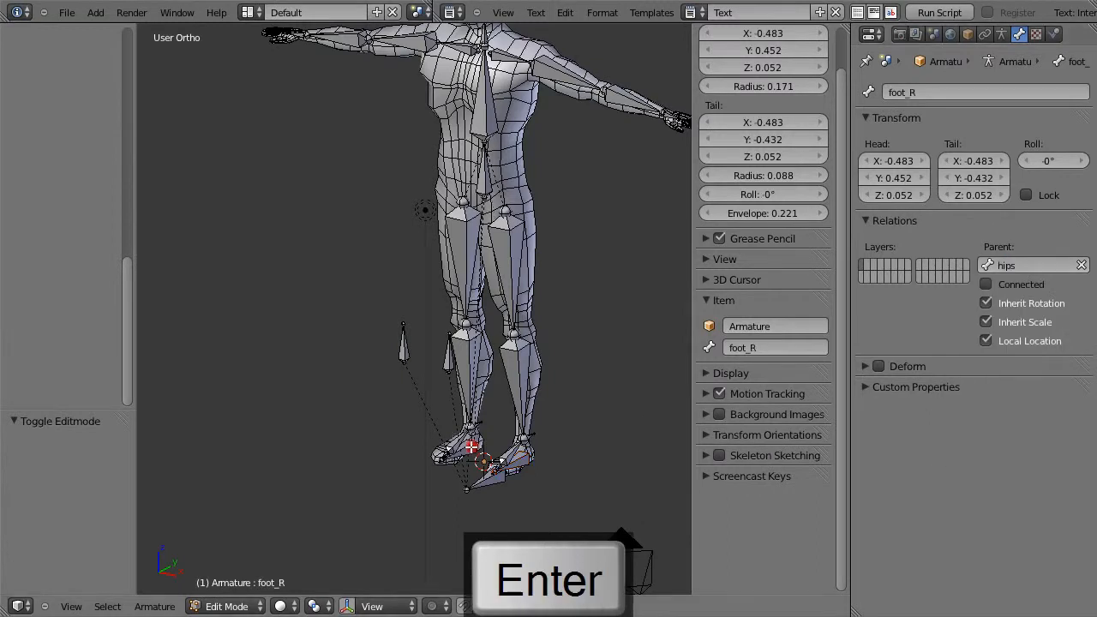
left_click(1022, 266)
type("root")
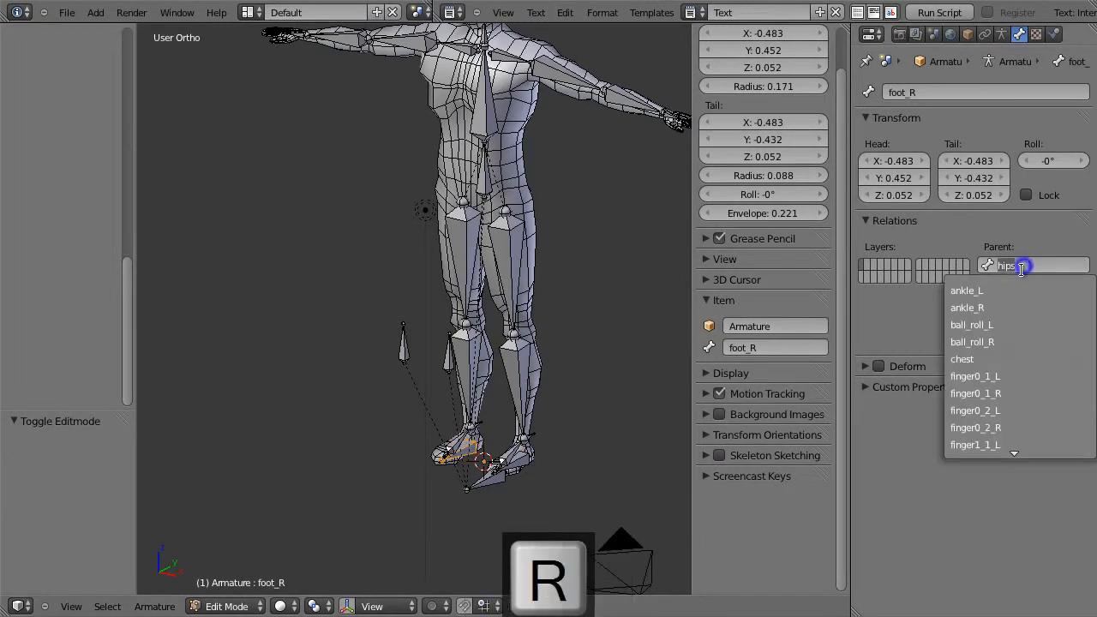
key("Return")
key("Tab")
key("ctrl+Tab")
Trackball-rotate the hips bone by about -32° and 4° to test whether the feet stay planted
middle_click_drag(576, 366, 603, 361)
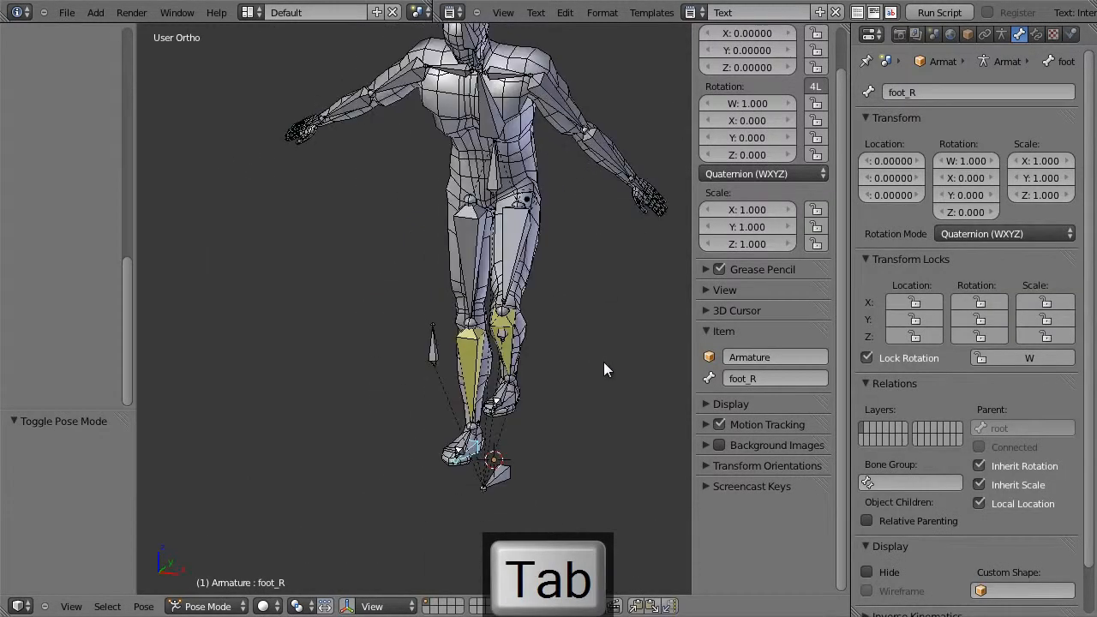
right_click(497, 176)
key("r")
key("r")
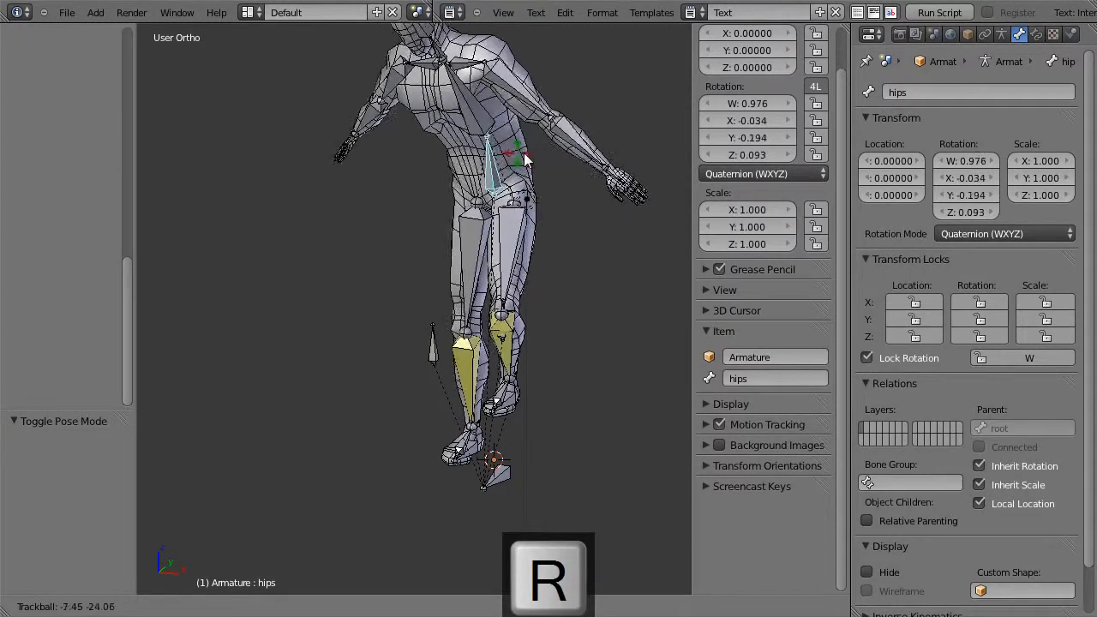
left_click(557, 133)
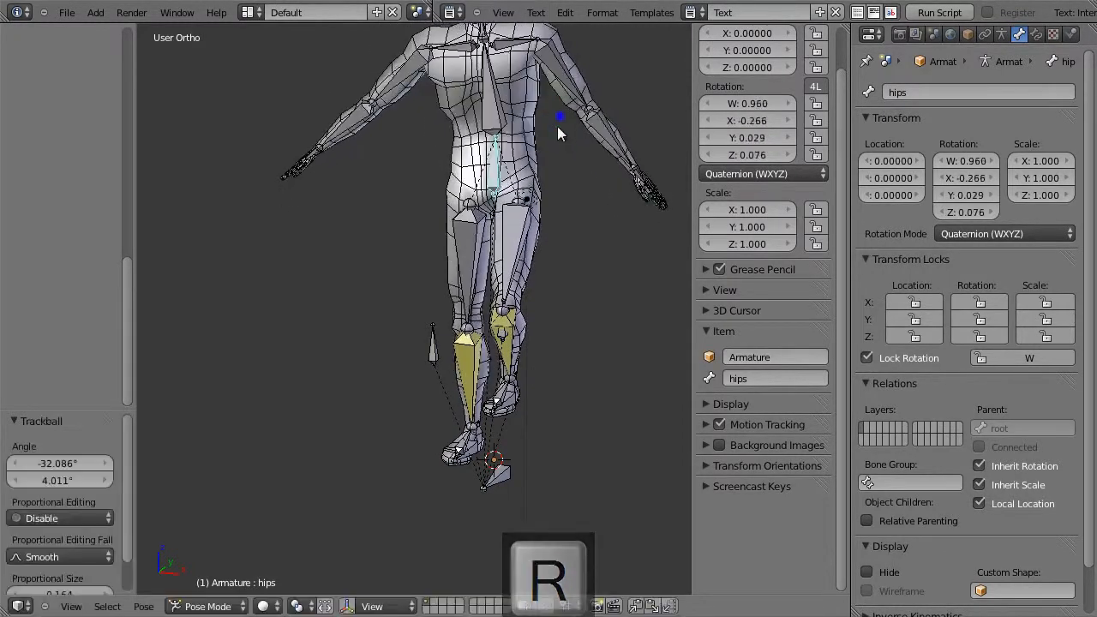
In the side view, lower the hips bone by moving it about -0.16 in Y and -1.08 in Z
key("KP_3")
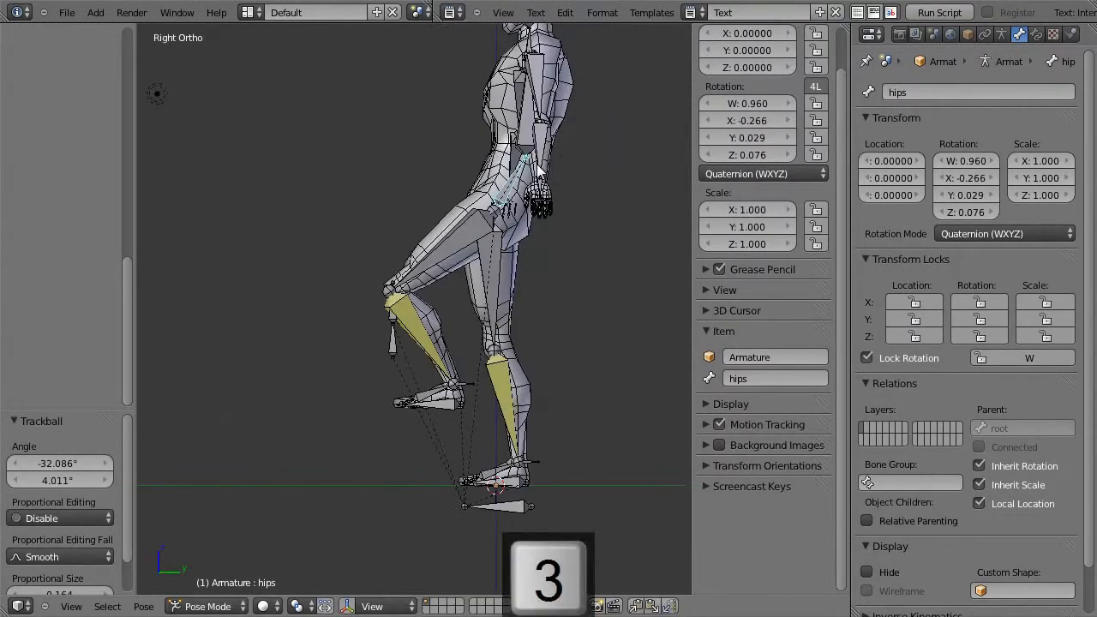
key("g")
left_click(449, 294)
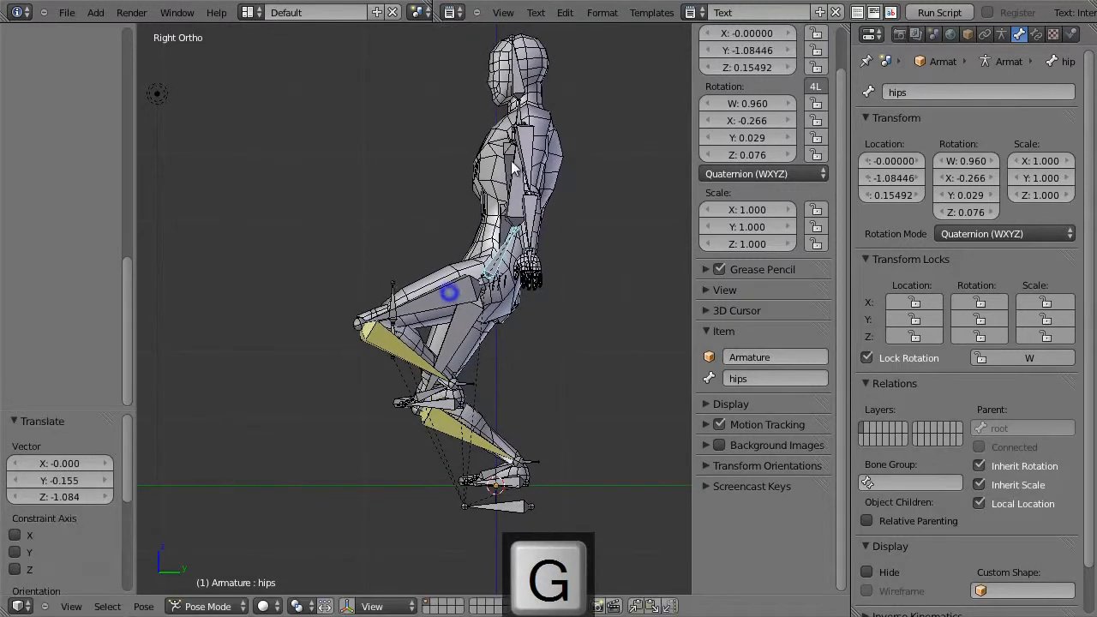
right_click(527, 511)
key("g")
key("Escape")
Move the foot_R bone backward about 1.23 in Y and 0.01 in Z
right_click(519, 484)
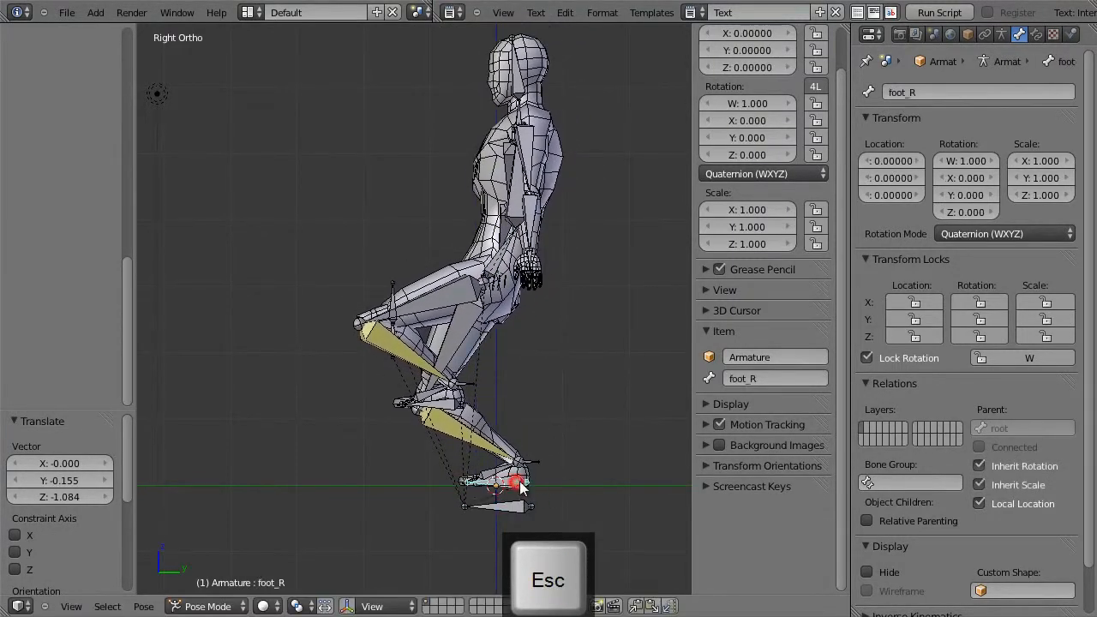
key("g")
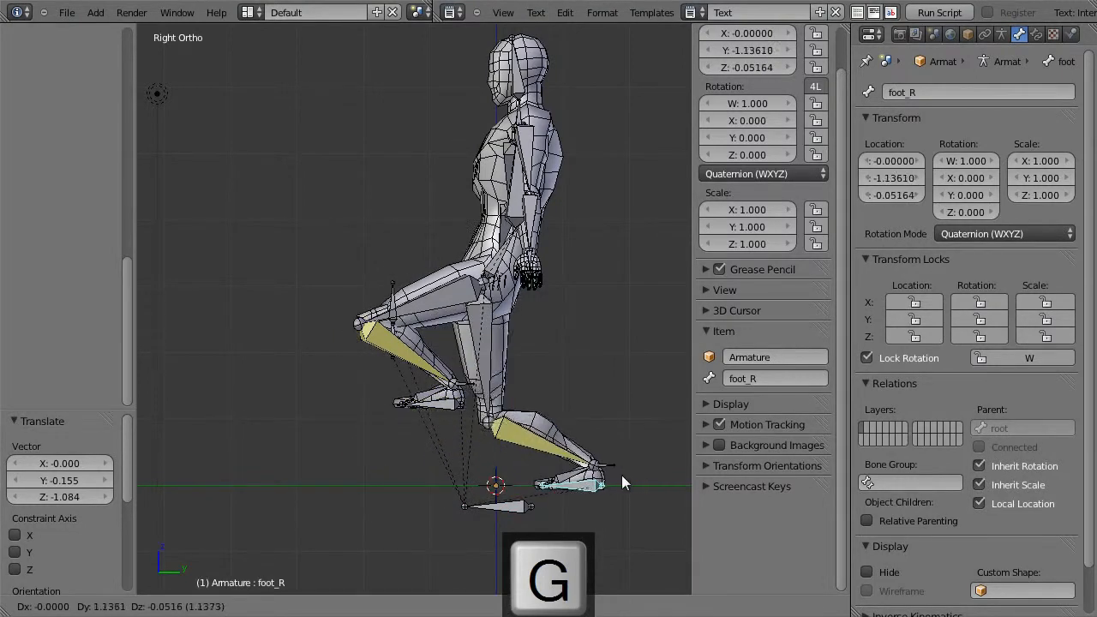
left_click(620, 469)
key("r")
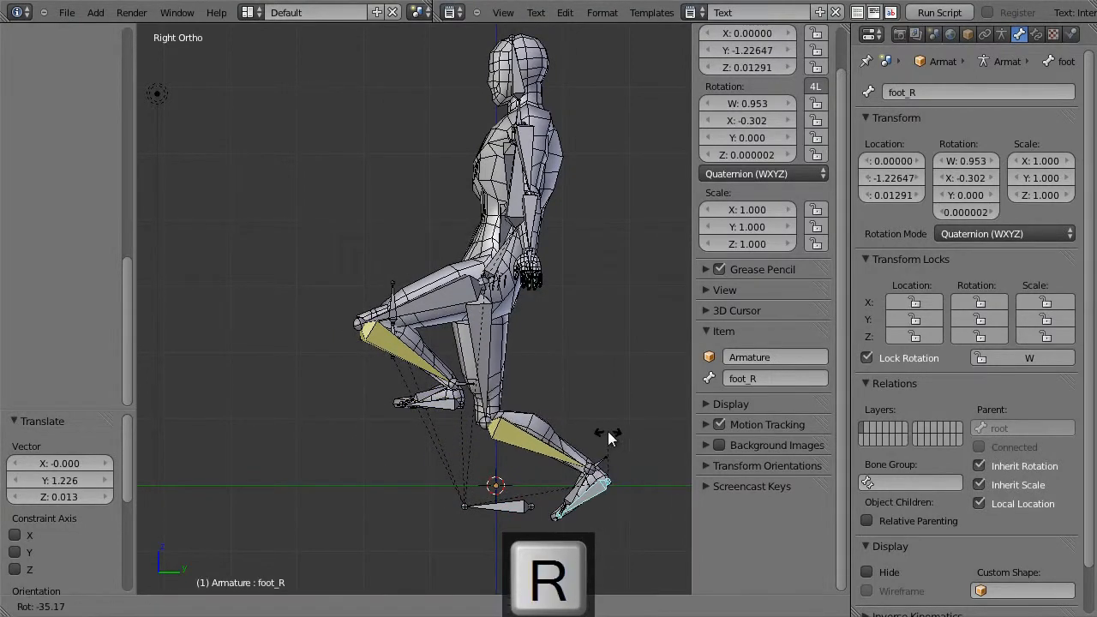
key("Escape")
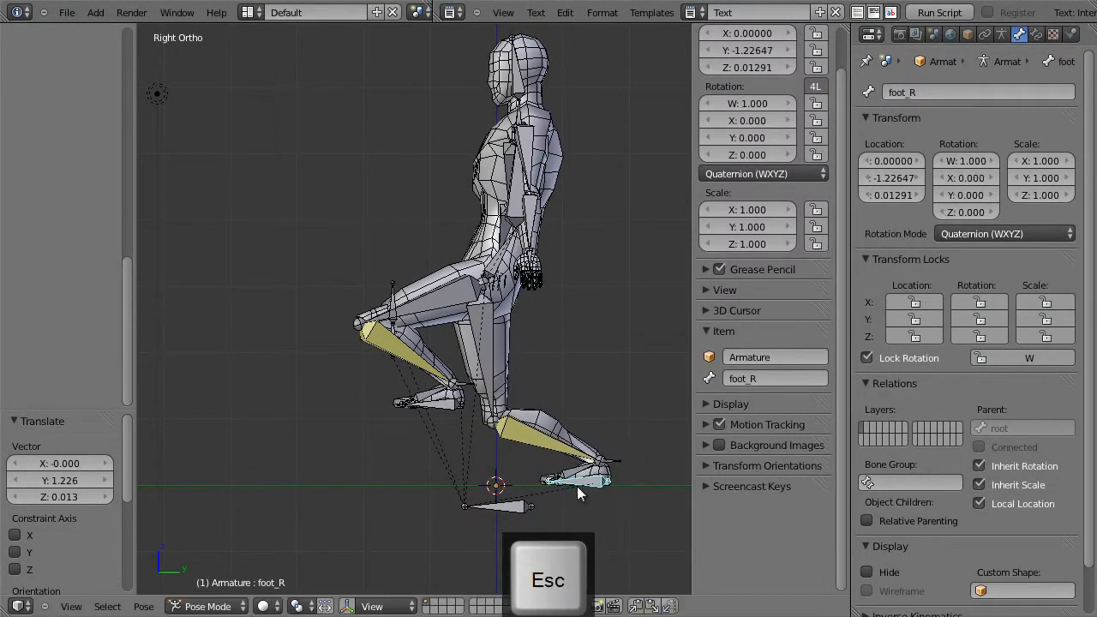
Rotate the ball_roll_R bone about -50° to lift the right heel off the floor
right_click(582, 476)
key("r")
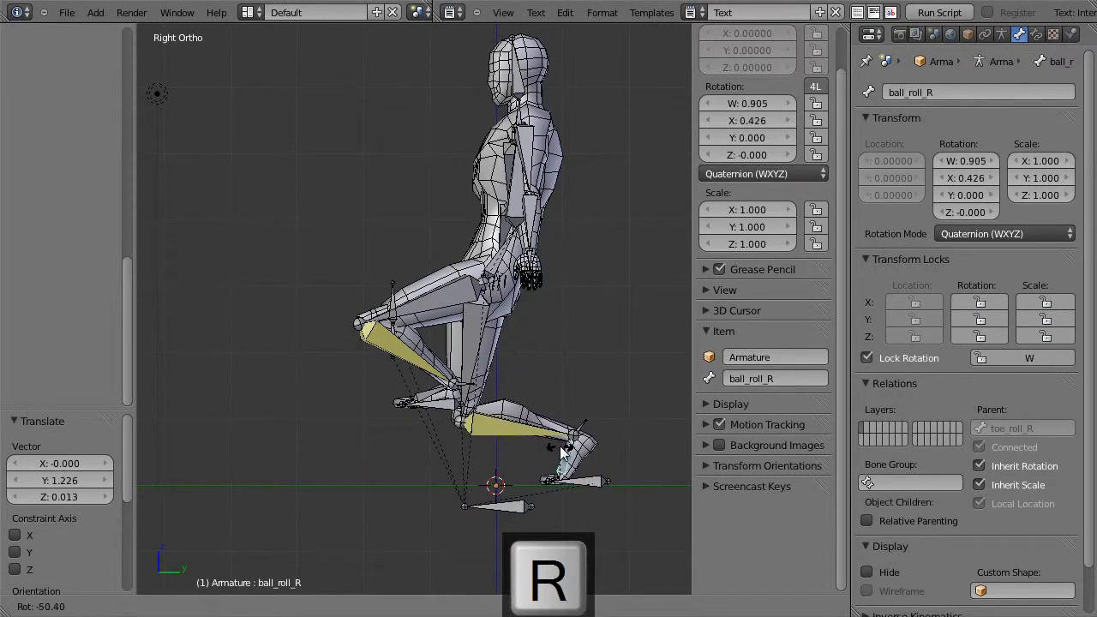
left_click(444, 378)
Bring the left foot forward and down by moving the foot_L bone about -0.84 in Y and -1.20 in Z
right_click(446, 405)
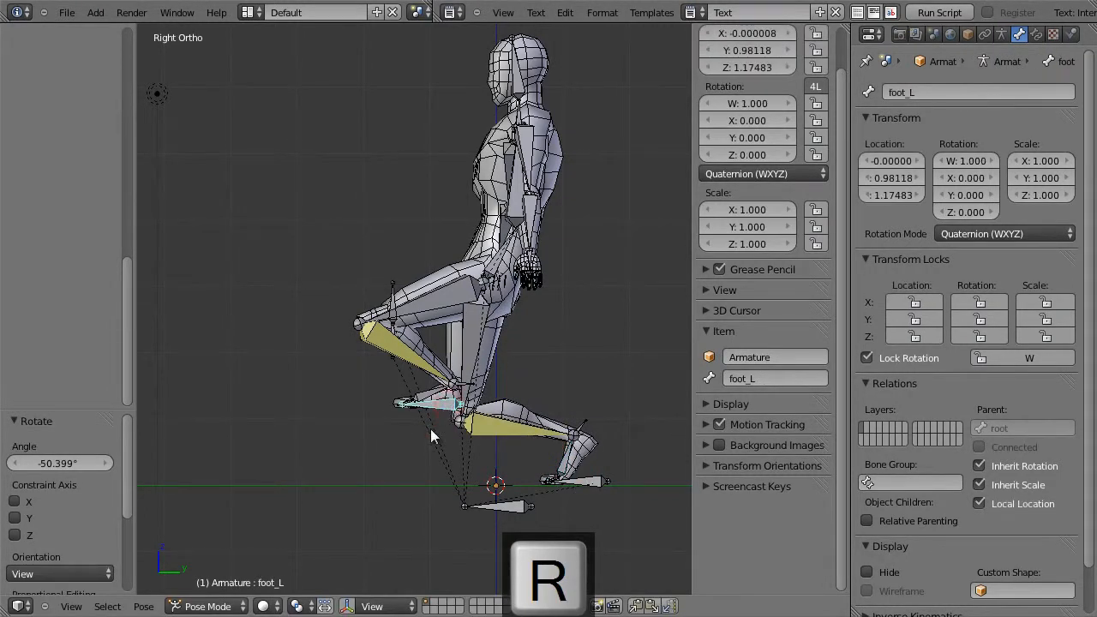
key("g")
left_click(375, 508)
middle_click_drag(444, 411, 417, 415, "shift")
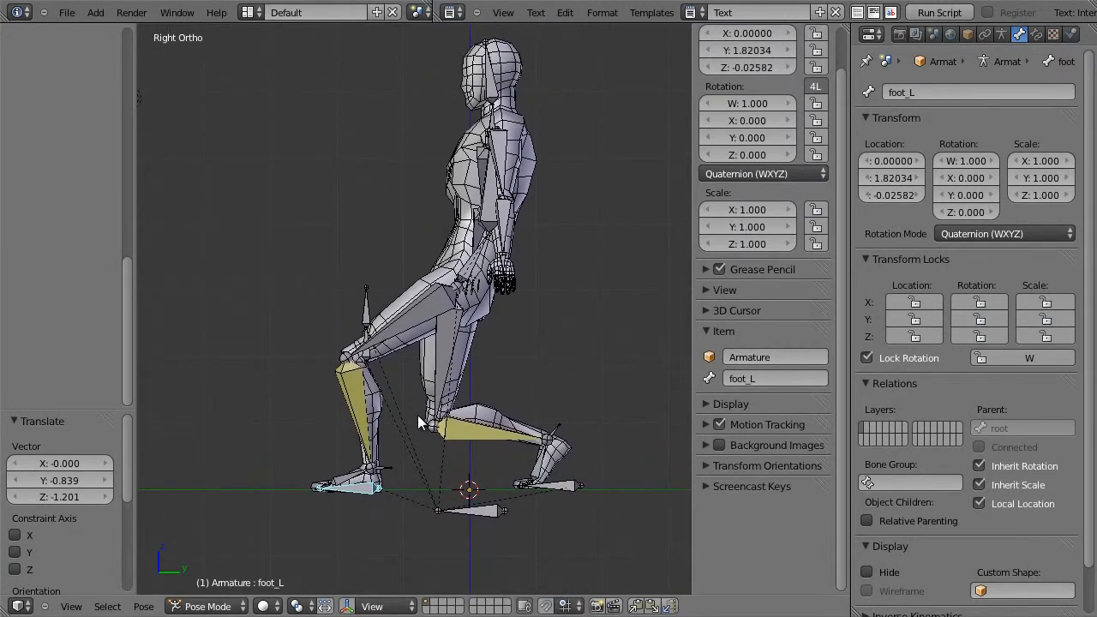
Bend the chest bone forward about 23° in the side view
right_click(470, 244)
key("r")
left_click(433, 252)
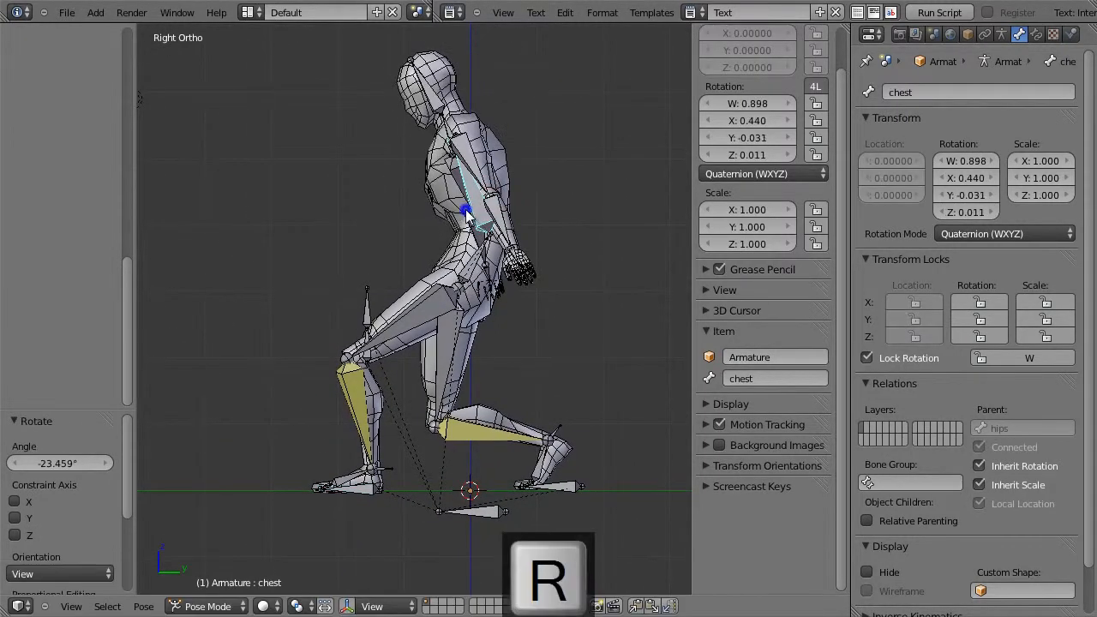
middle_click_drag(433, 252, 406, 271)
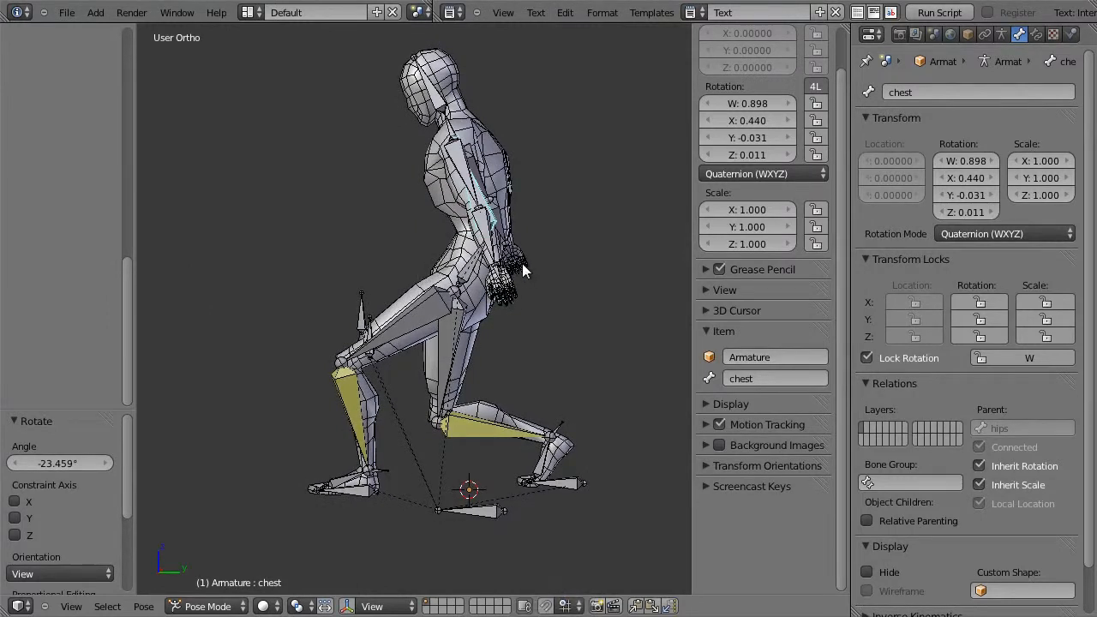
Select all bones and clear their pose rotation and location to restore the rest pose
key("KP_1")
key("a")
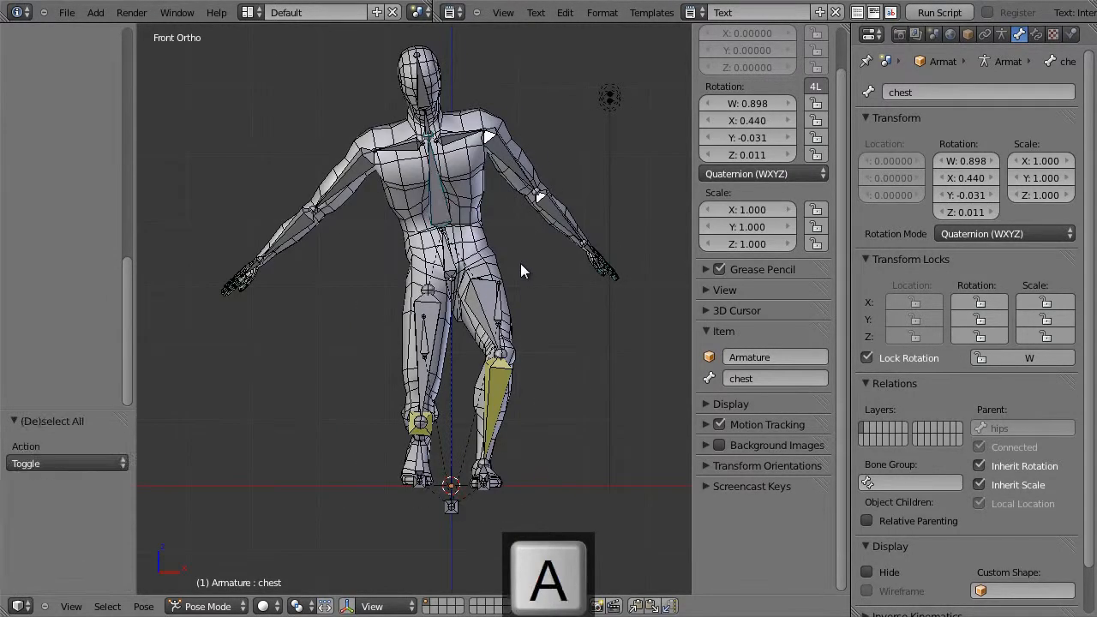
key("alt+r")
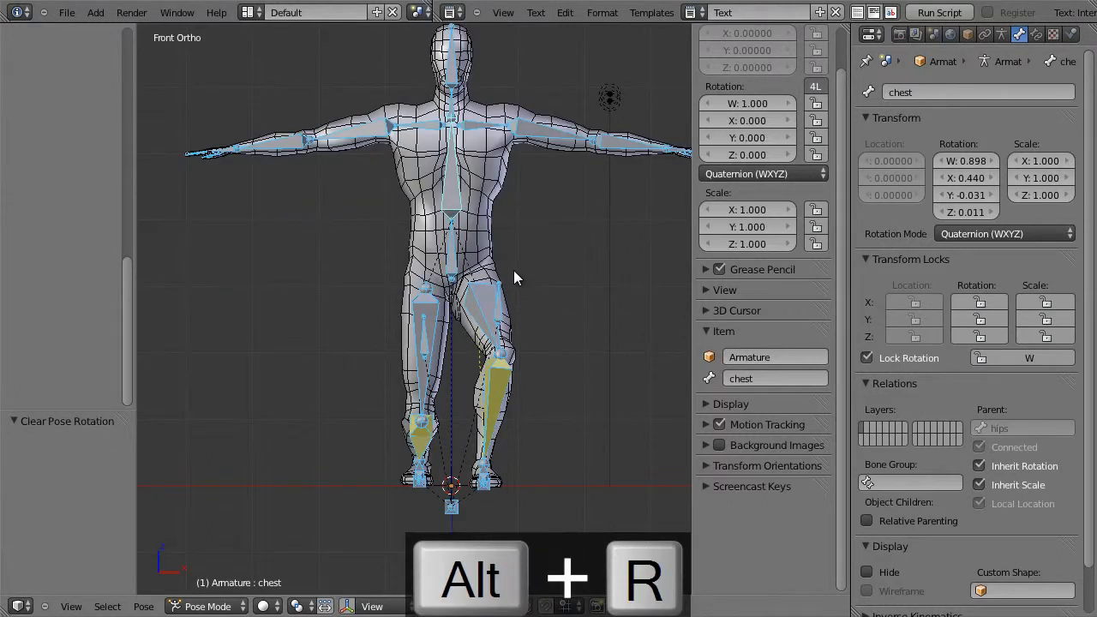
key("alt+g")
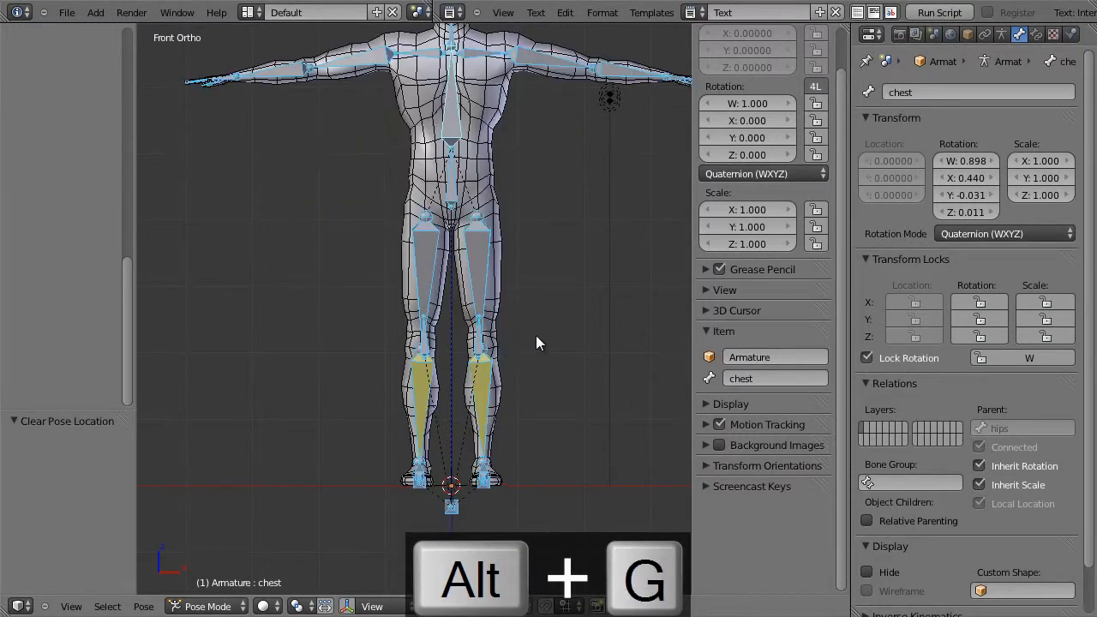
Add a Floor constraint with a new target to the foot_L bone
middle_click_drag(529, 326, 521, 358, "shift")
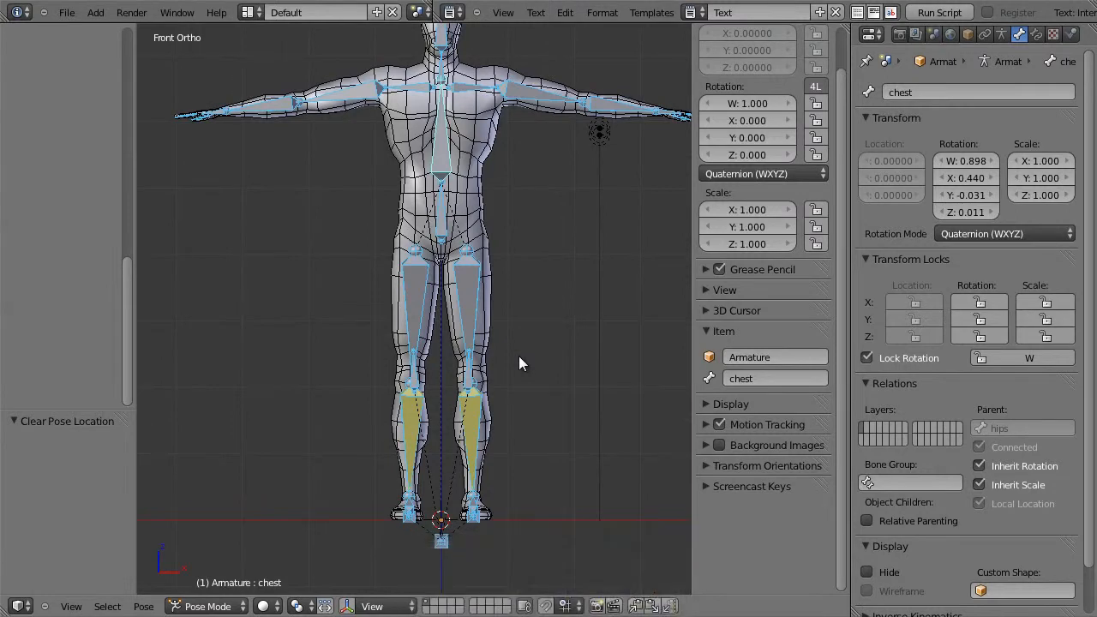
key("KP_3")
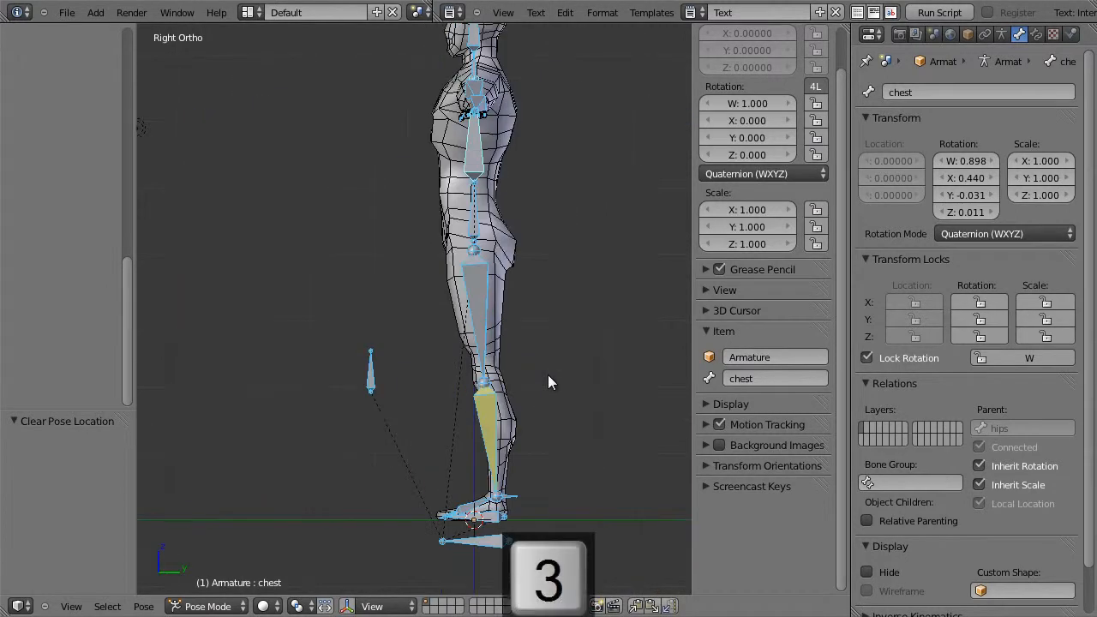
middle_click_drag(540, 508, 513, 383, "shift")
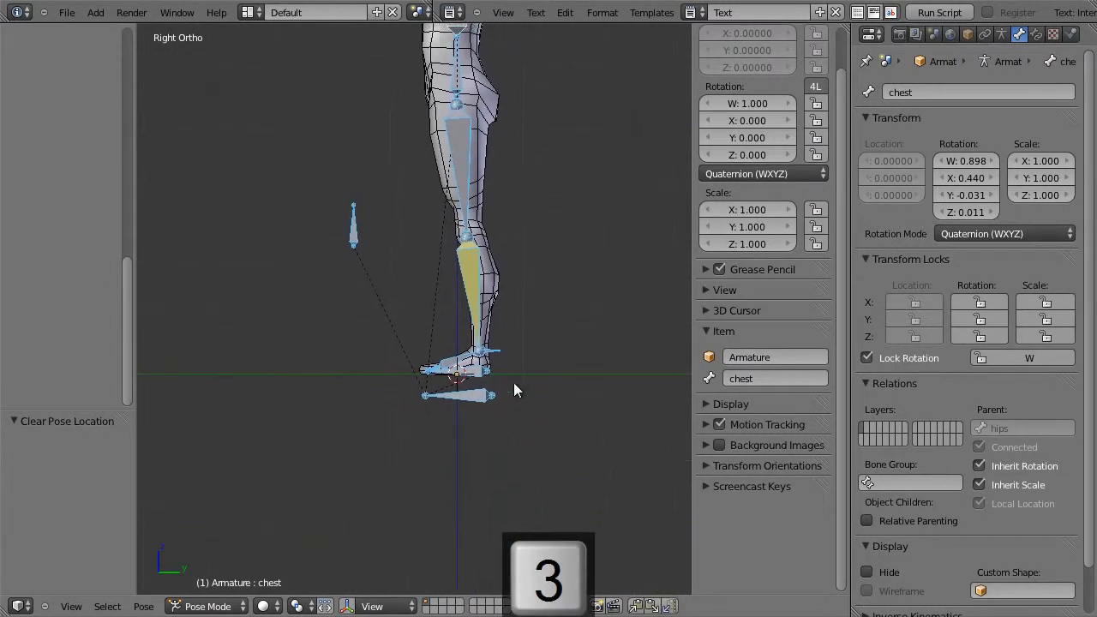
scroll(548, 411, "up", 4)
right_click(546, 440)
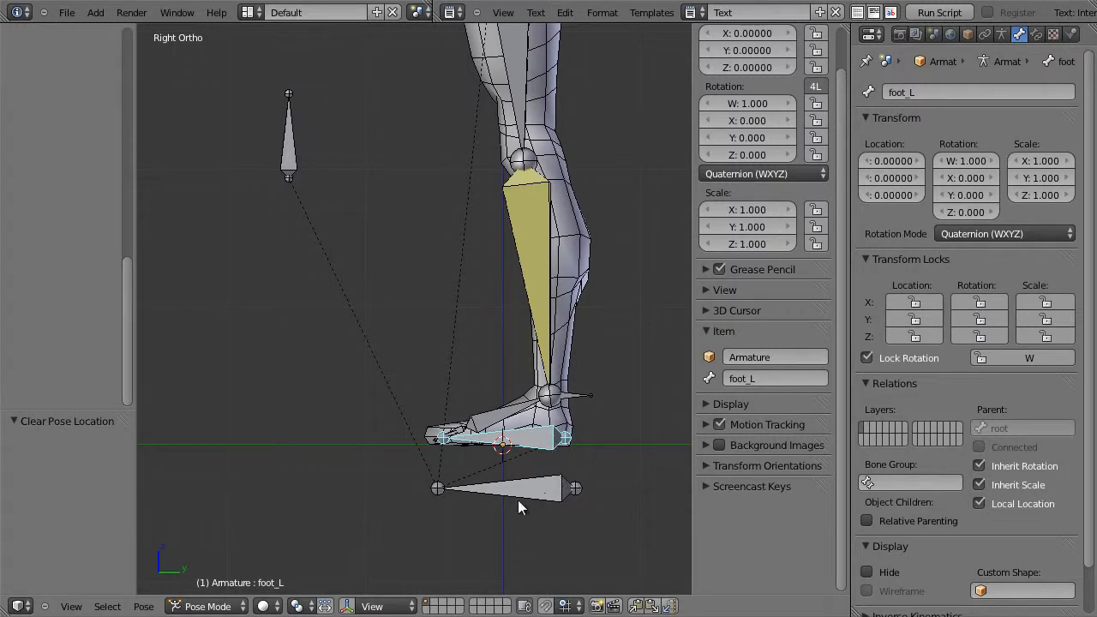
middle_click_drag(486, 441, 560, 467)
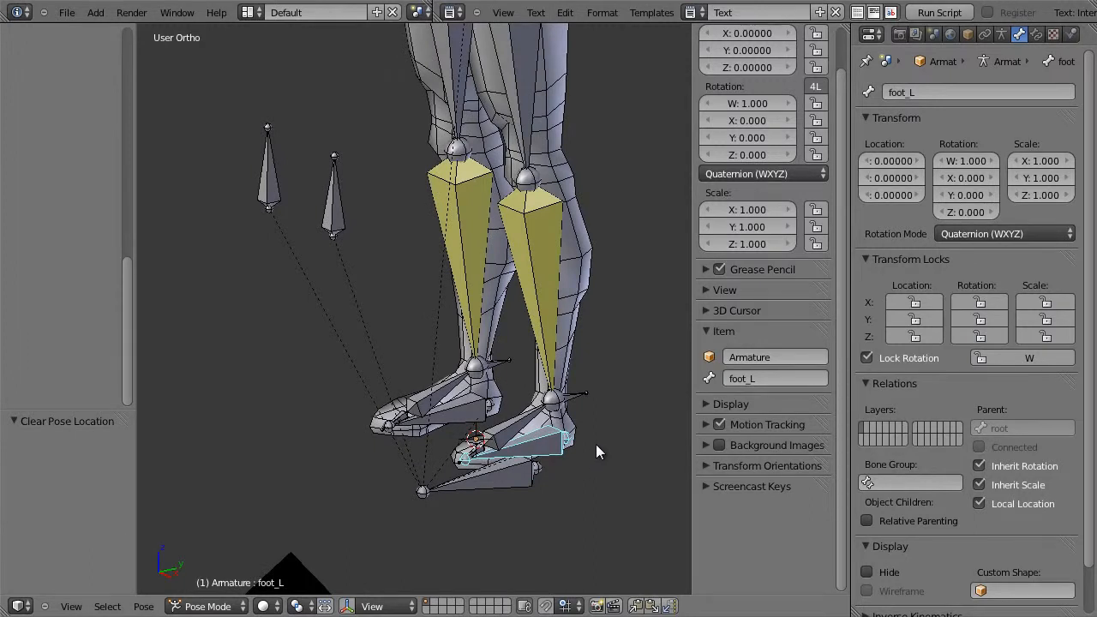
key("ctrl+shift+c")
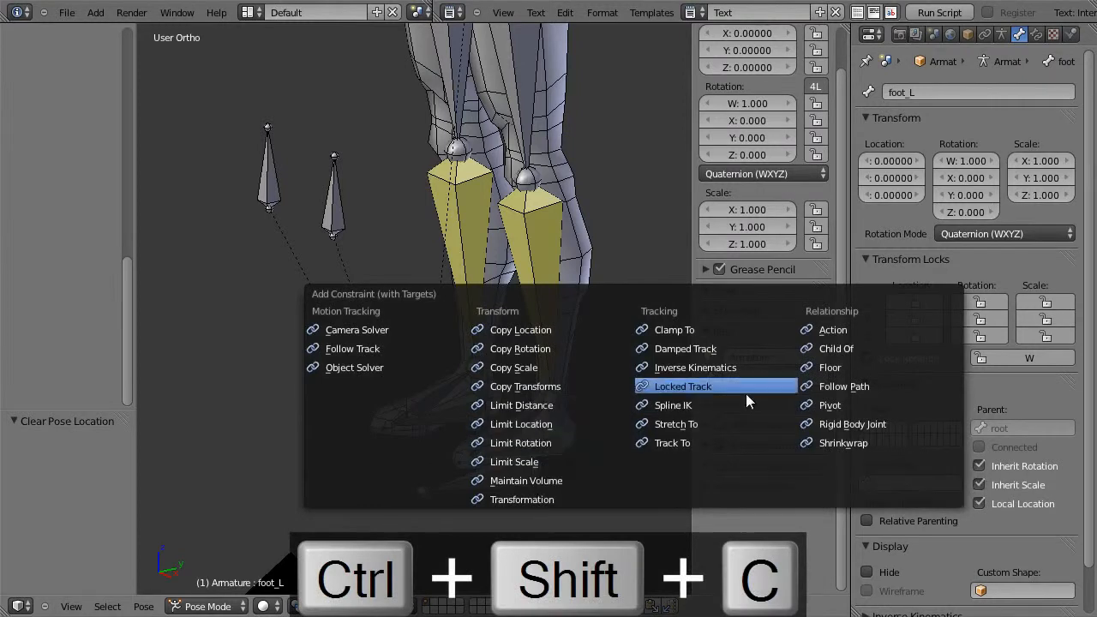
left_click(835, 368)
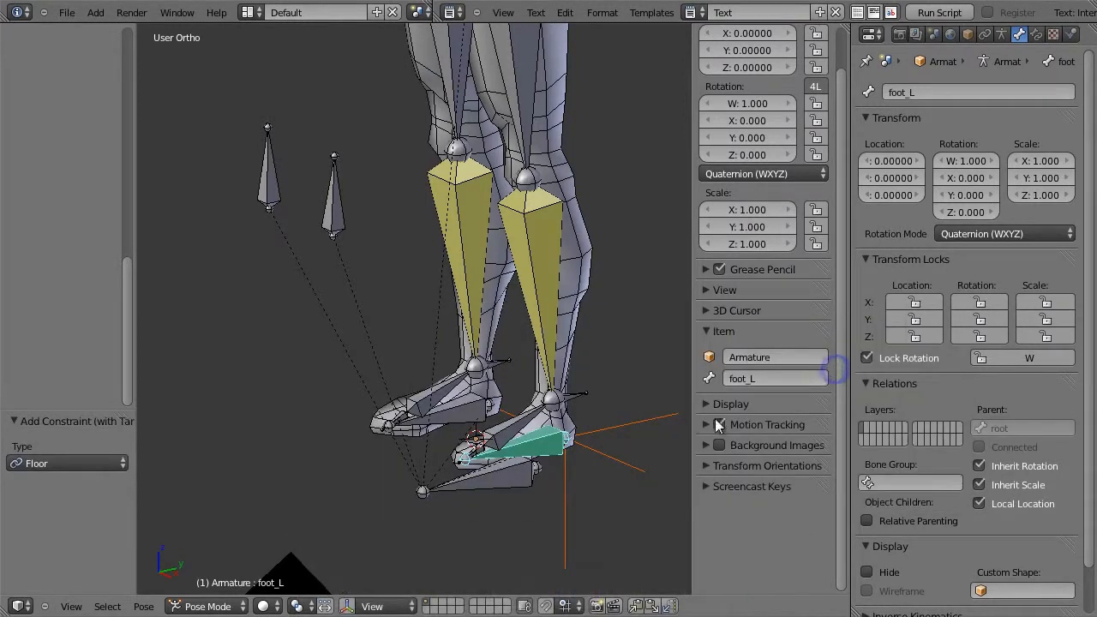
Add a Floor constraint with a new target to the foot_R bone and view it from the side
right_click(472, 413)
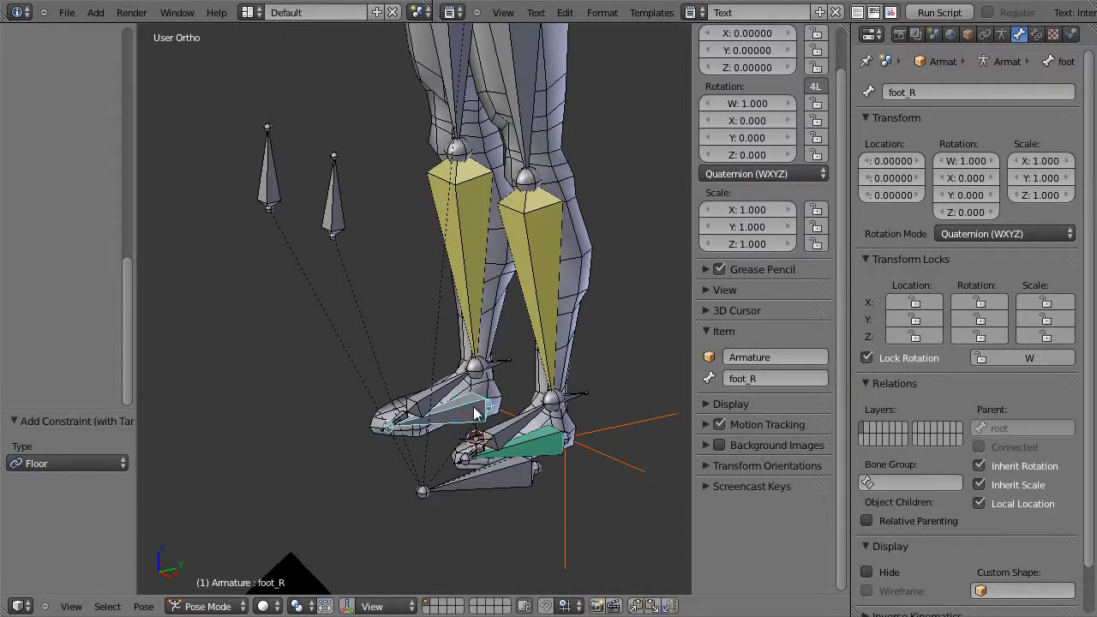
key("ctrl+shift+c")
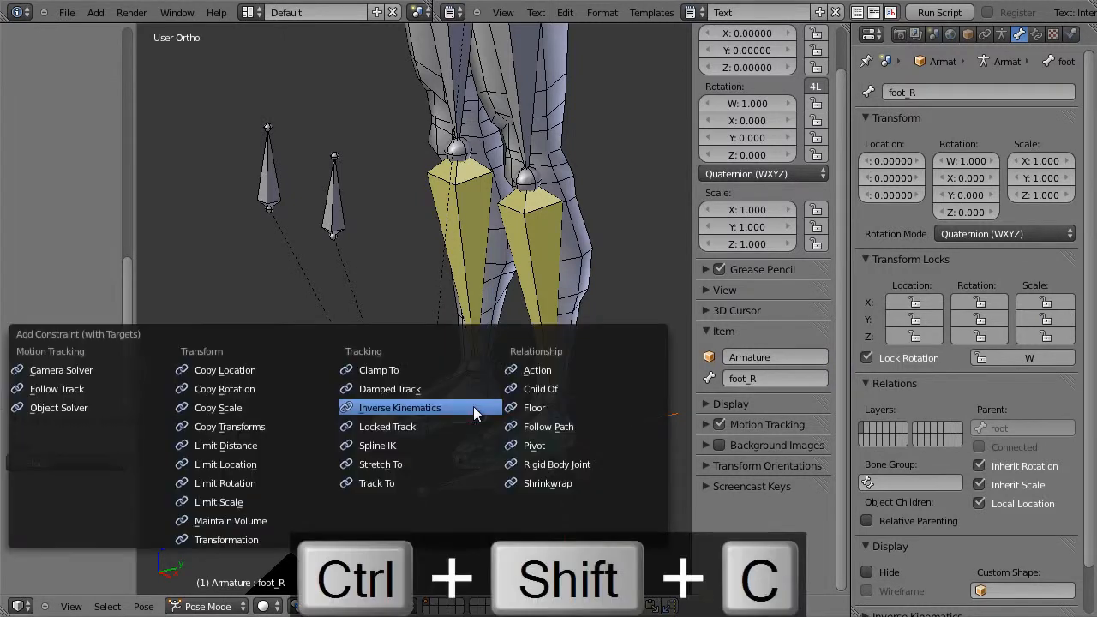
left_click(535, 408)
key("KP_3")
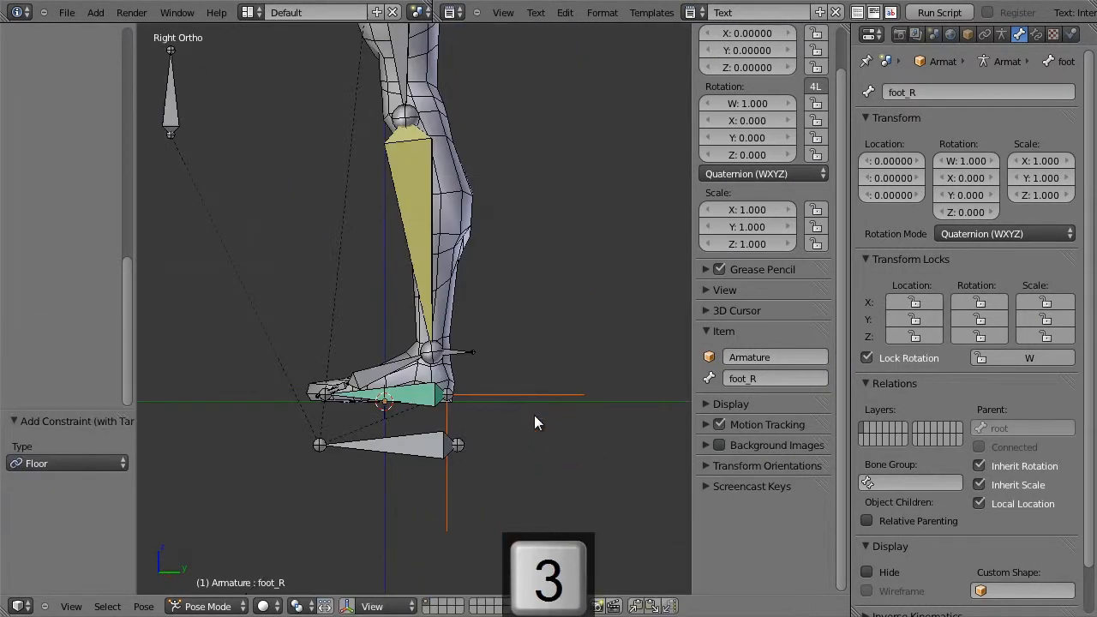
Test the leg rig by trying to lower the hips bone and the root bone, cancelling each move
scroll(592, 336, "down", 5)
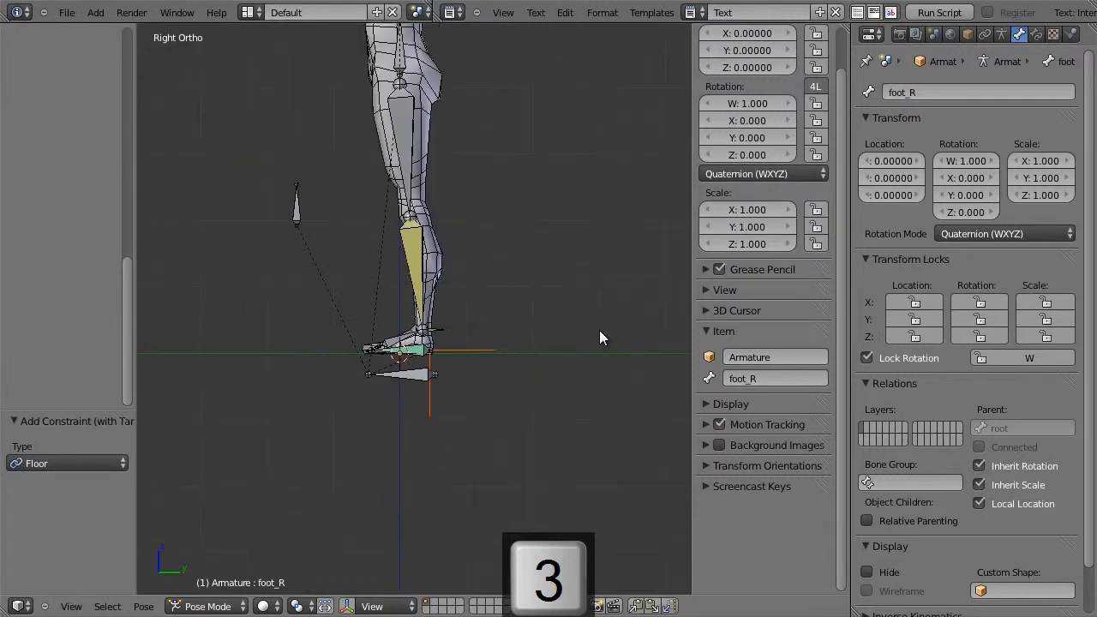
right_click(432, 134)
key("g")
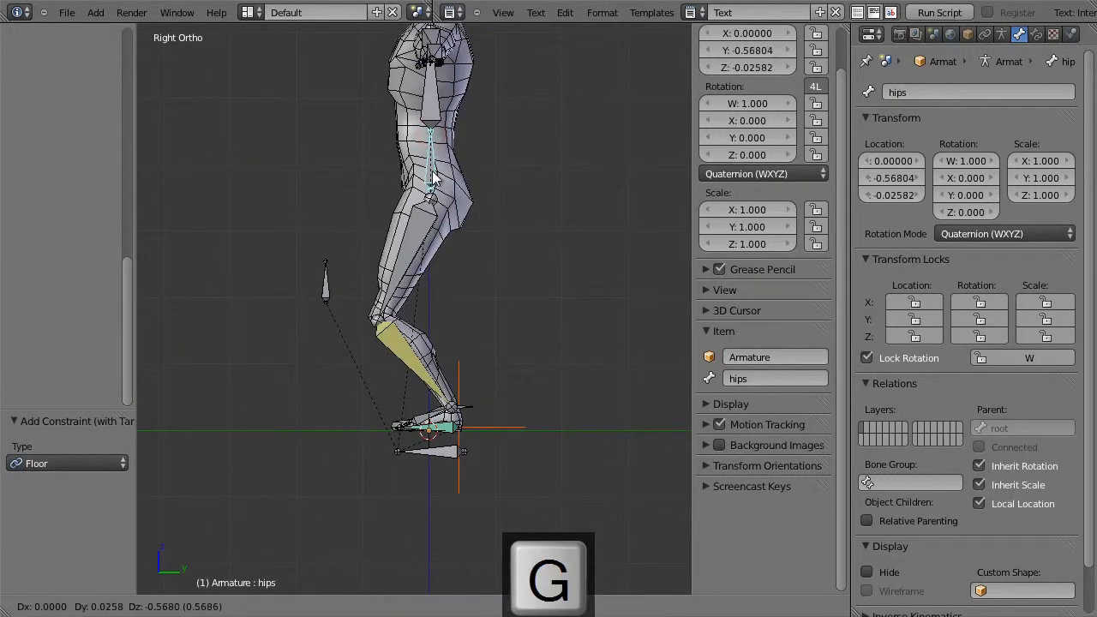
key("Escape")
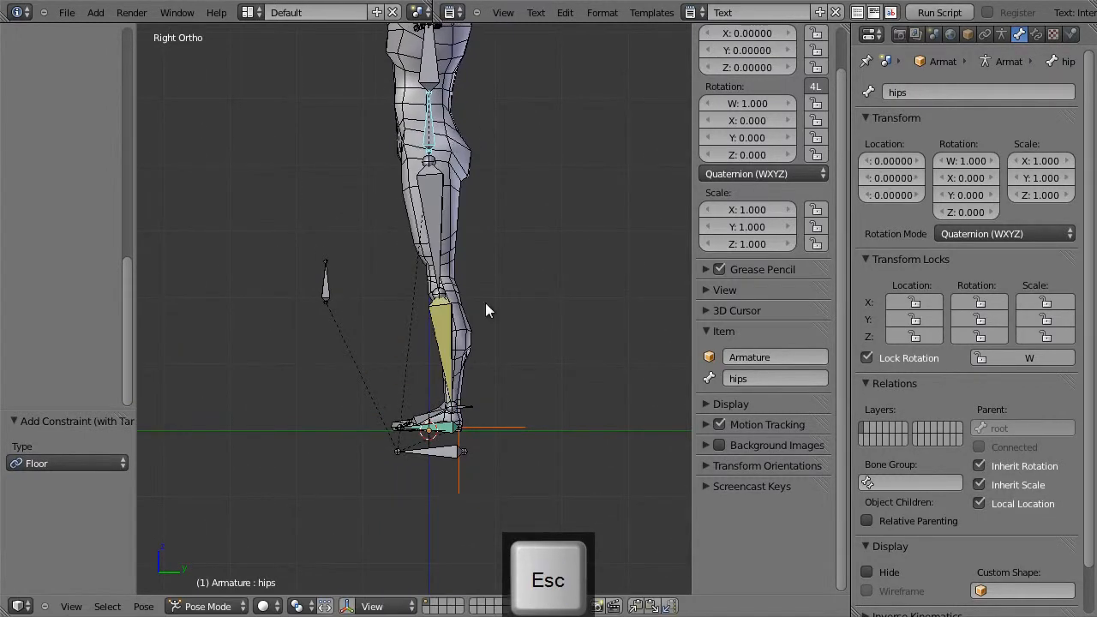
right_click(454, 455)
key("g")
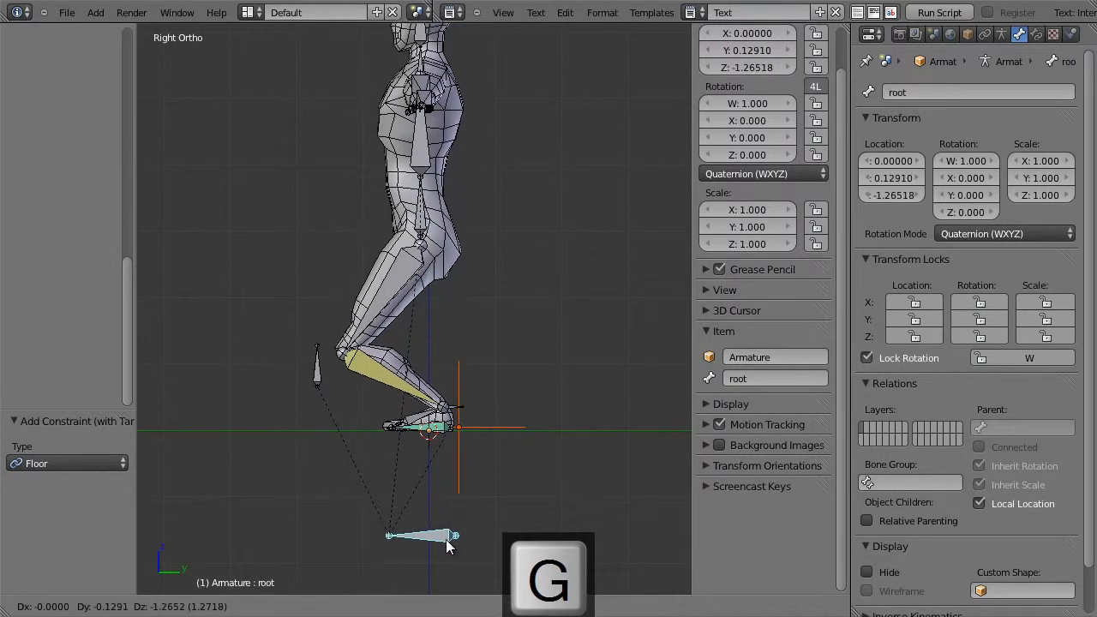
key("Escape")
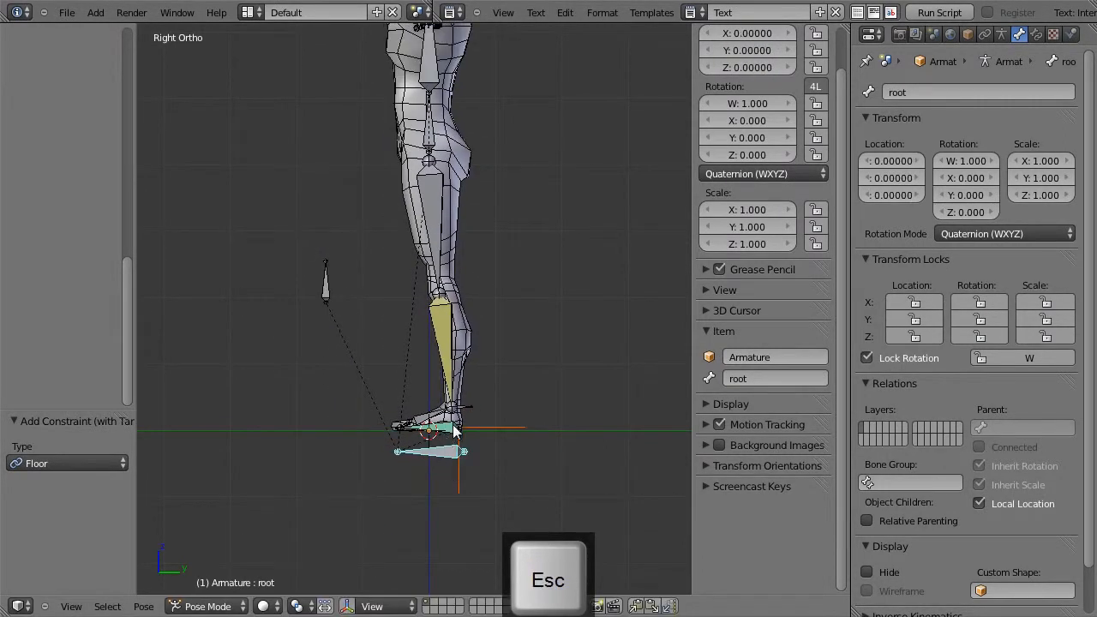
Try rotating the foot_L bone about 6° in the side view to test the foot, and cancel the rotation
scroll(451, 448, "up", 4)
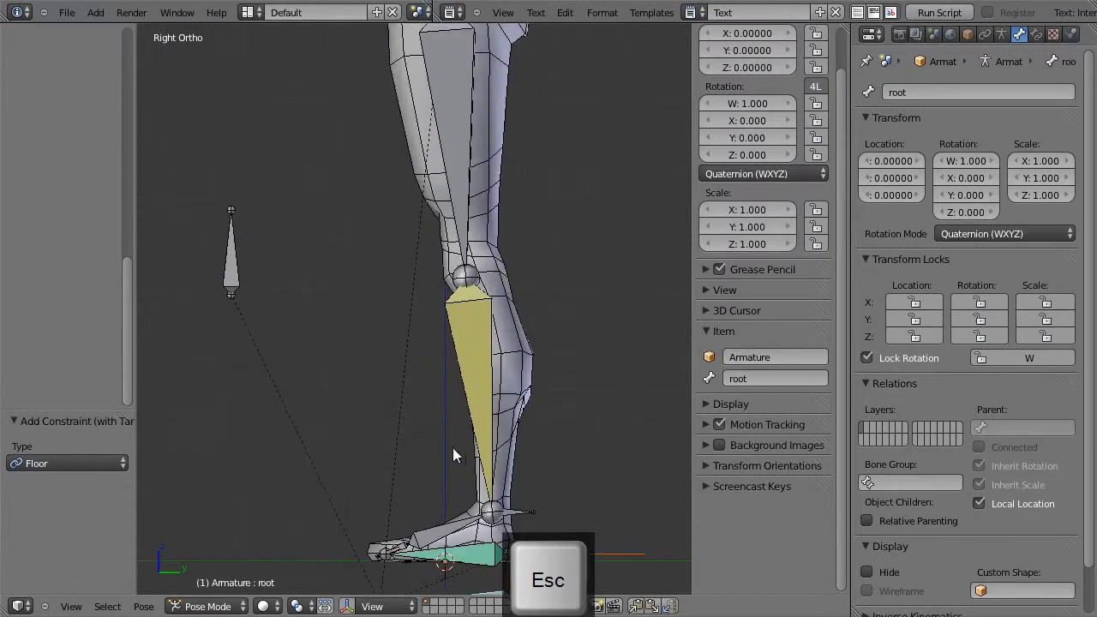
middle_click_drag(488, 498, 483, 437, "shift")
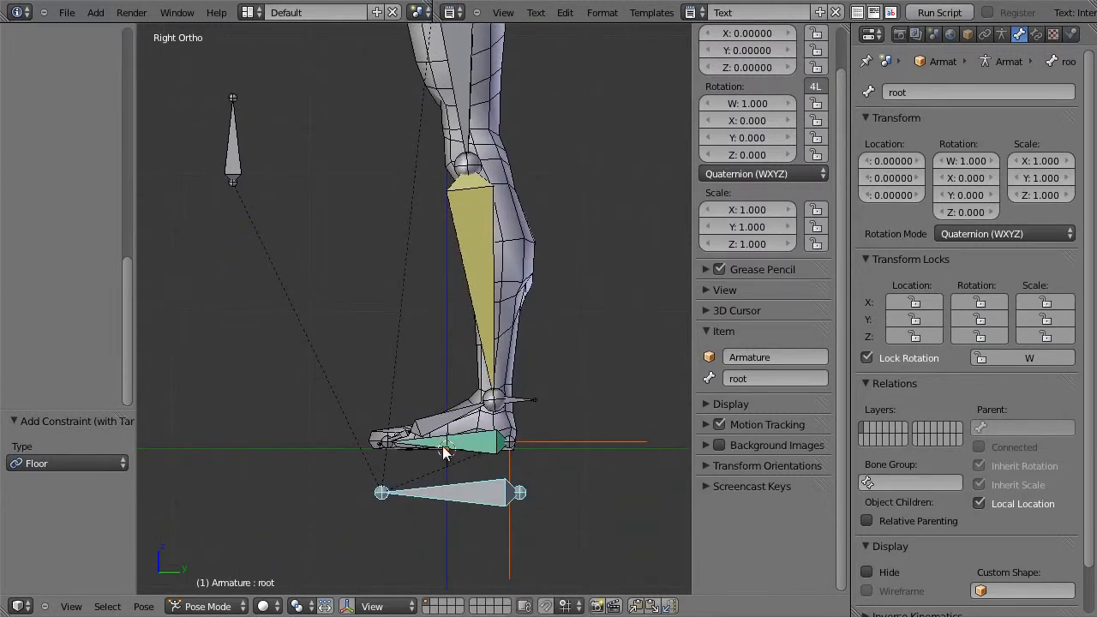
right_click(441, 447)
key("r")
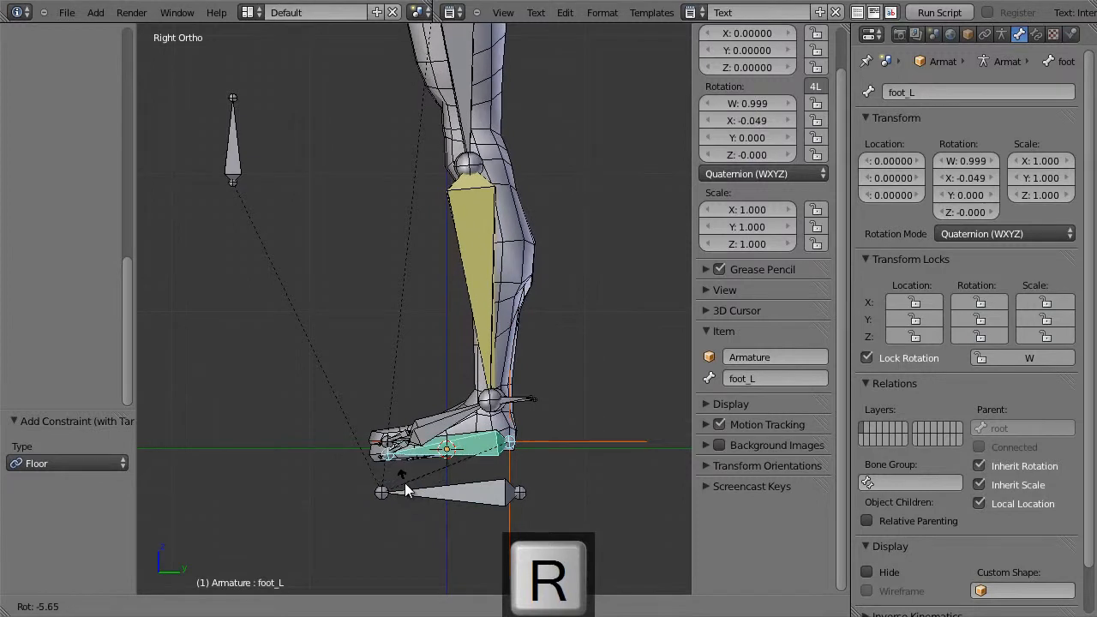
key("Escape")
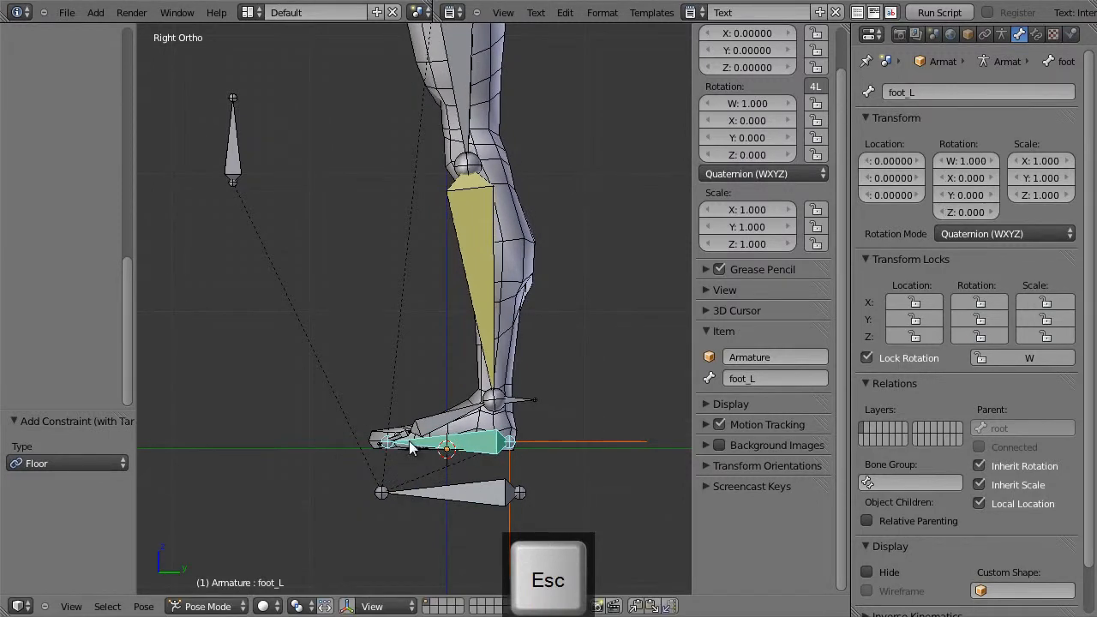
scroll(400, 455, "up", 4)
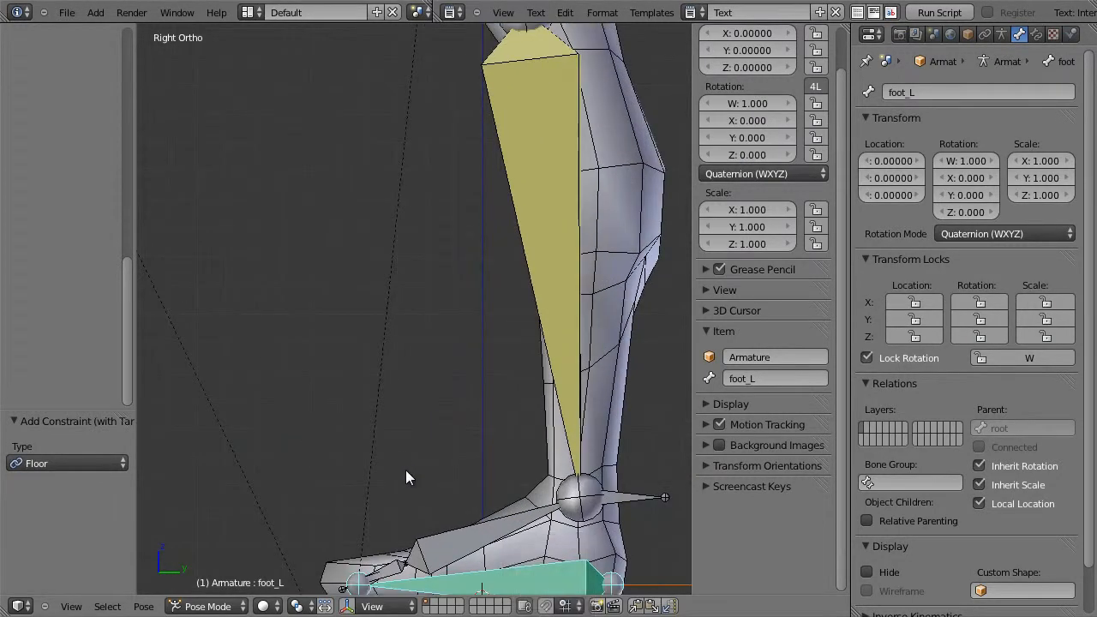
middle_click_drag(446, 472, 491, 425, "shift")
scroll(504, 218, "down", 7)
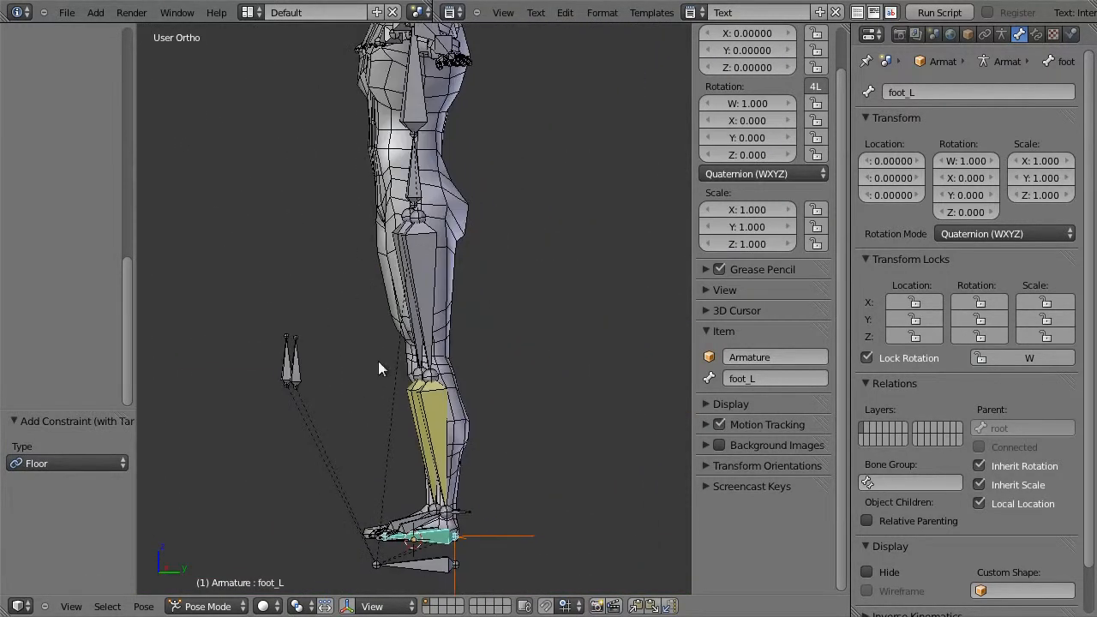
Save the scene as a new hero .blend version with an incremented file number
left_click(66, 12)
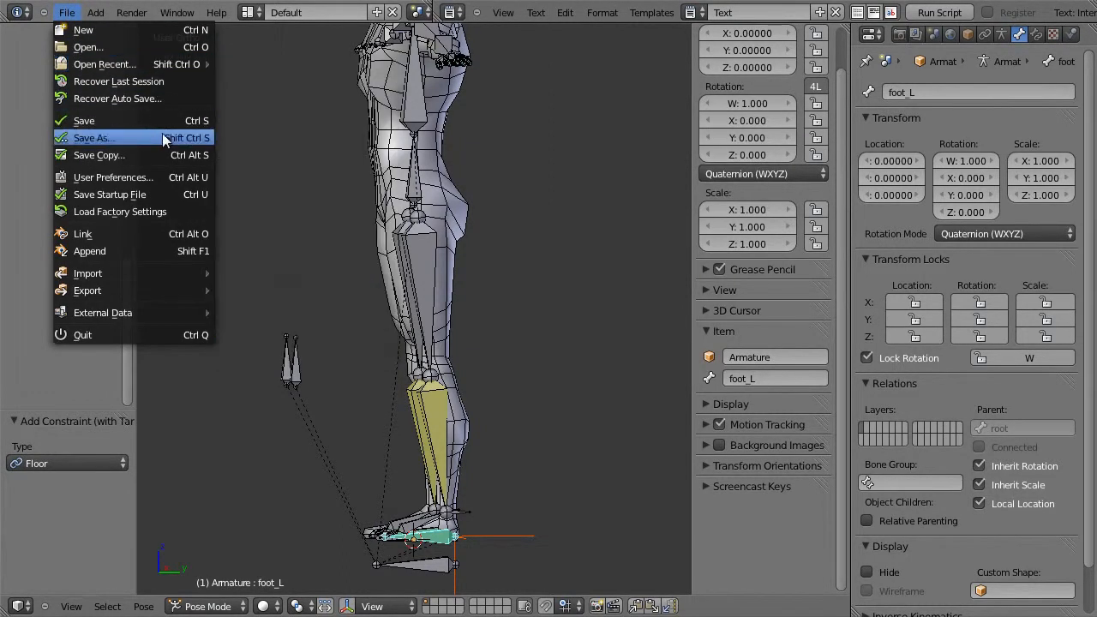
left_click(163, 137)
key("KP_Add")
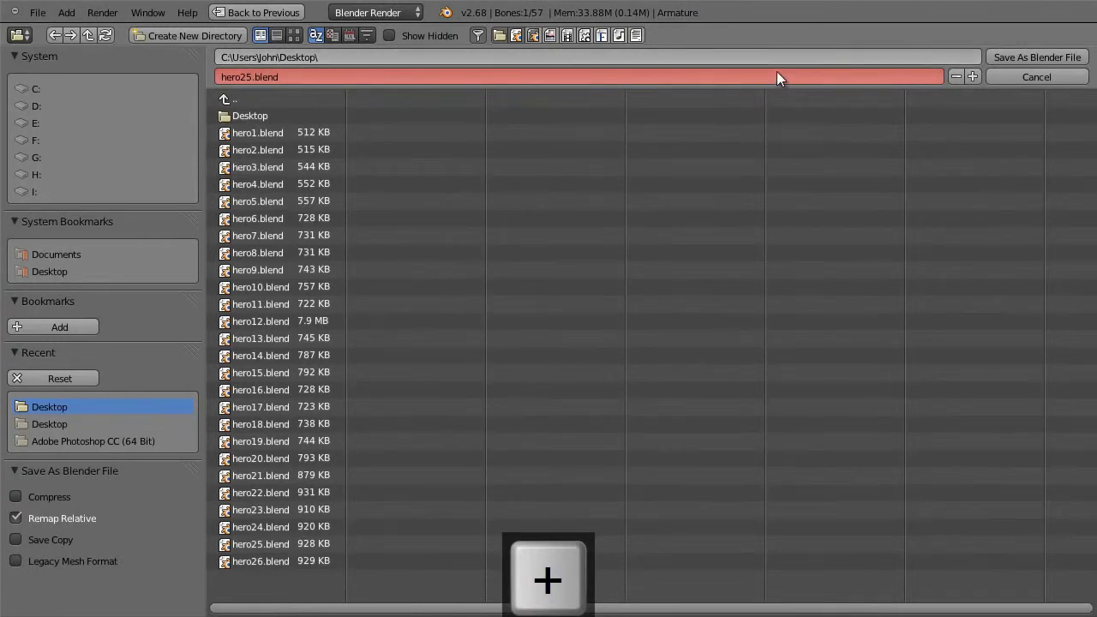
left_click(1043, 59)
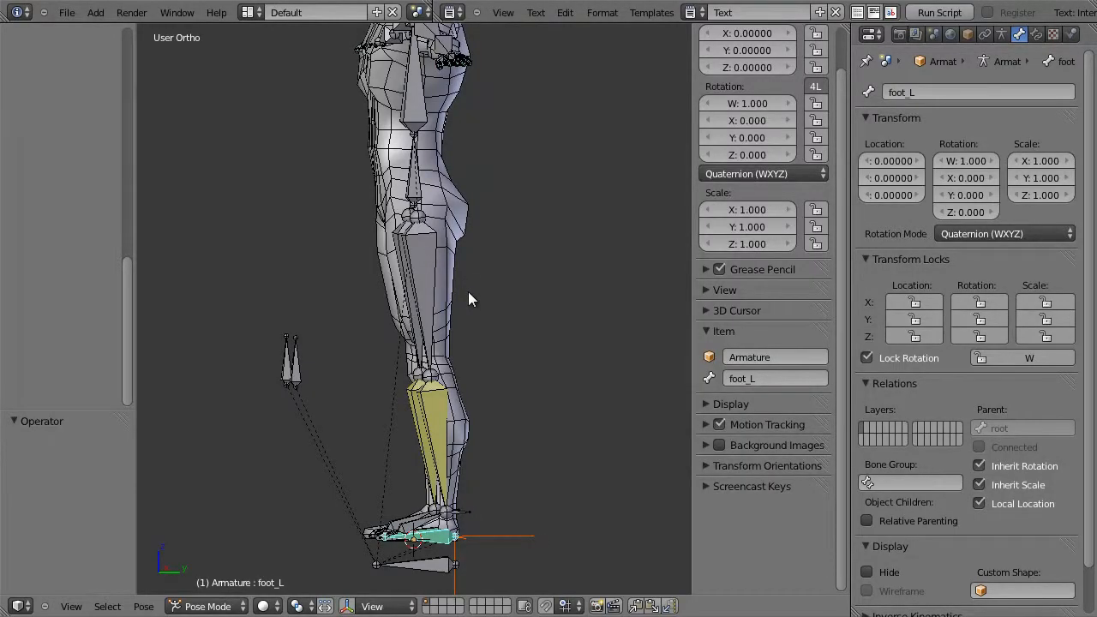
In the armature's Edit Mode, move the wrist joint at the tail of lowerarm_L about 0.1 toward the hand, and return to Pose Mode
middle_click_drag(465, 193, 475, 291, "shift")
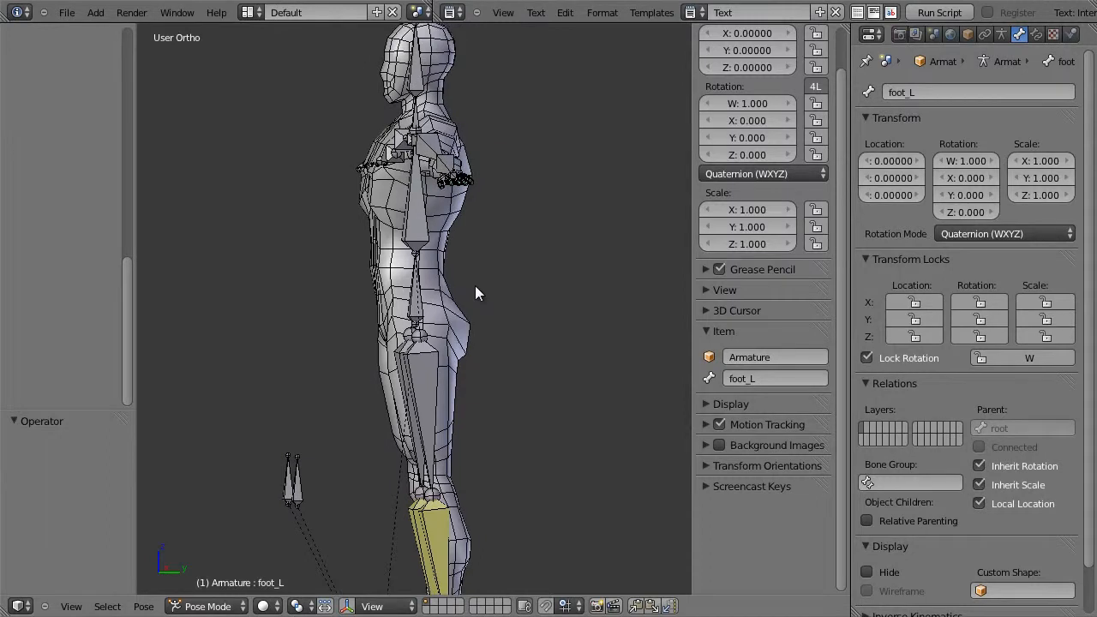
key("KP_1")
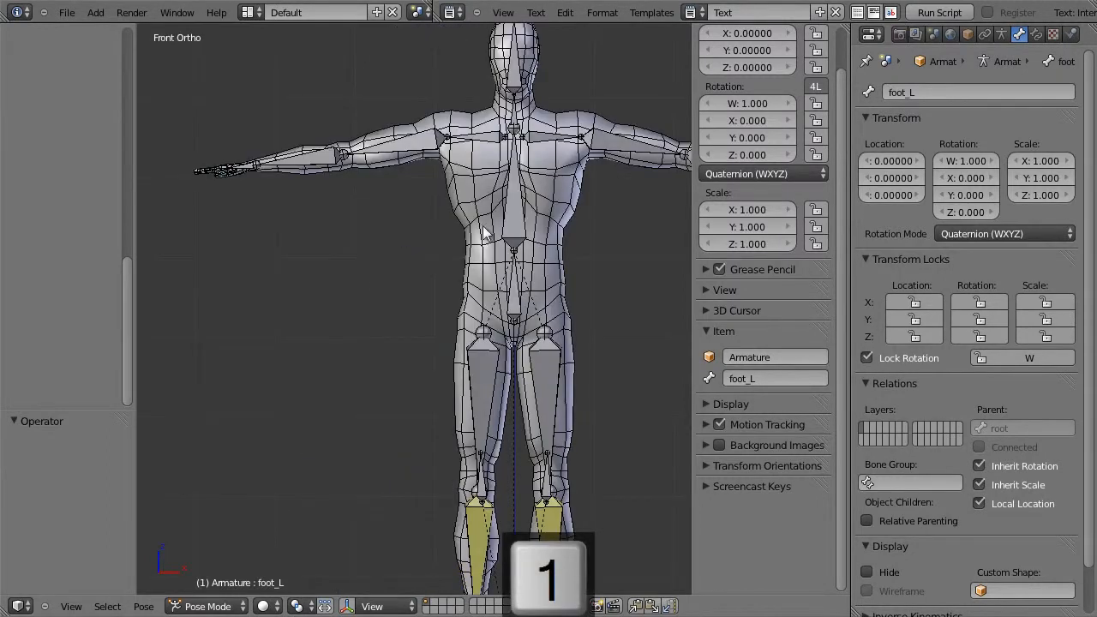
middle_click_drag(399, 238, 175, 297, "shift")
key("shift+b")
left_click_drag(417, 190, 545, 301)
scroll(381, 251, "up", 3)
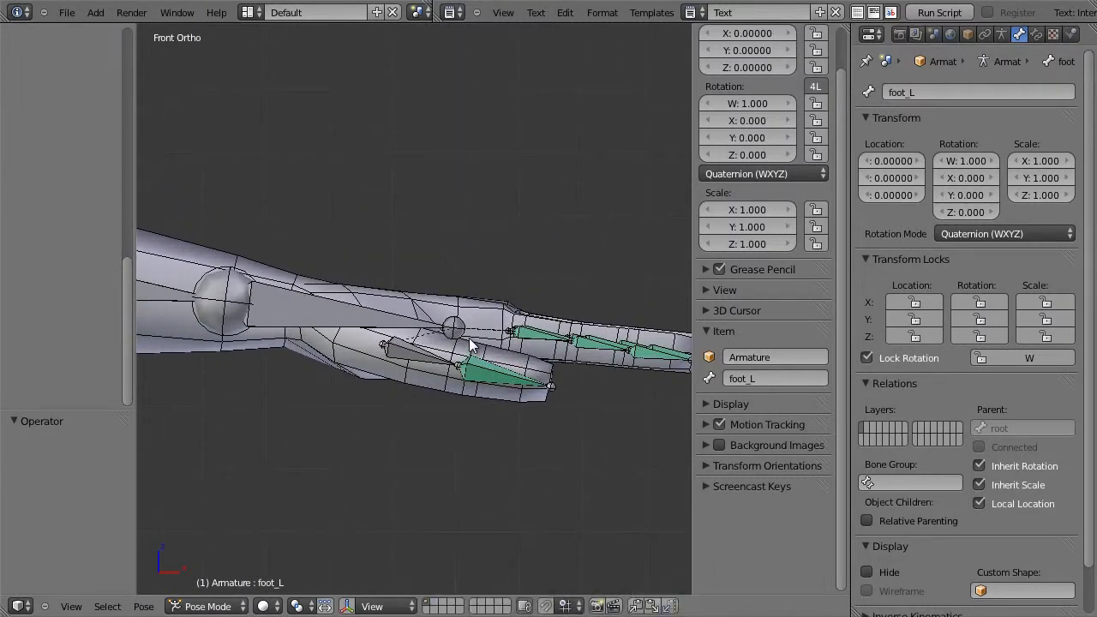
right_click(221, 296)
key("Tab")
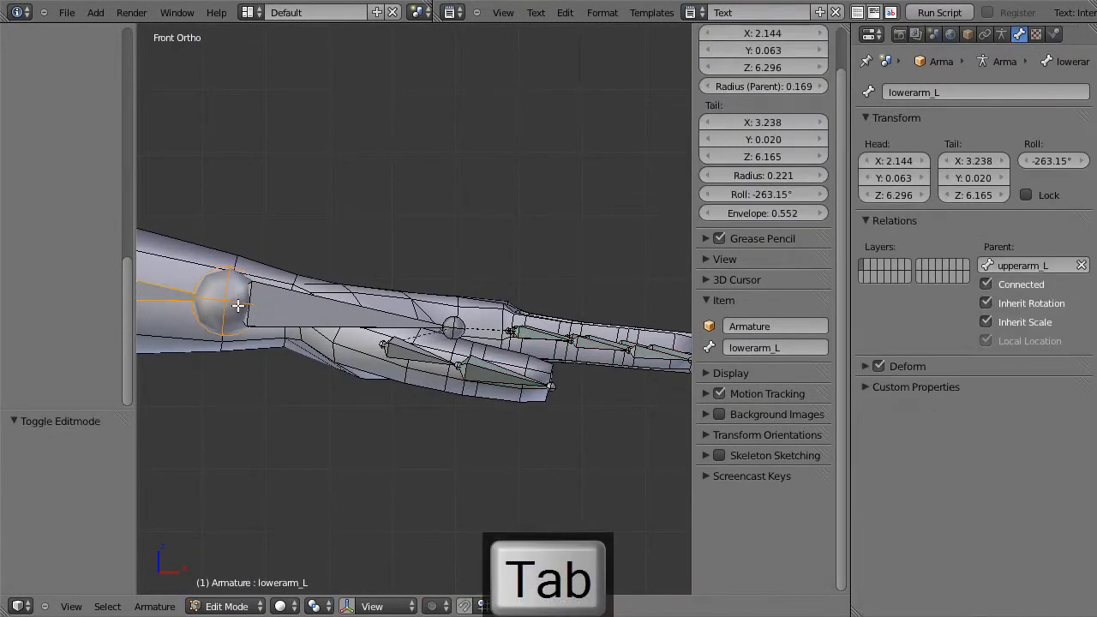
key("g")
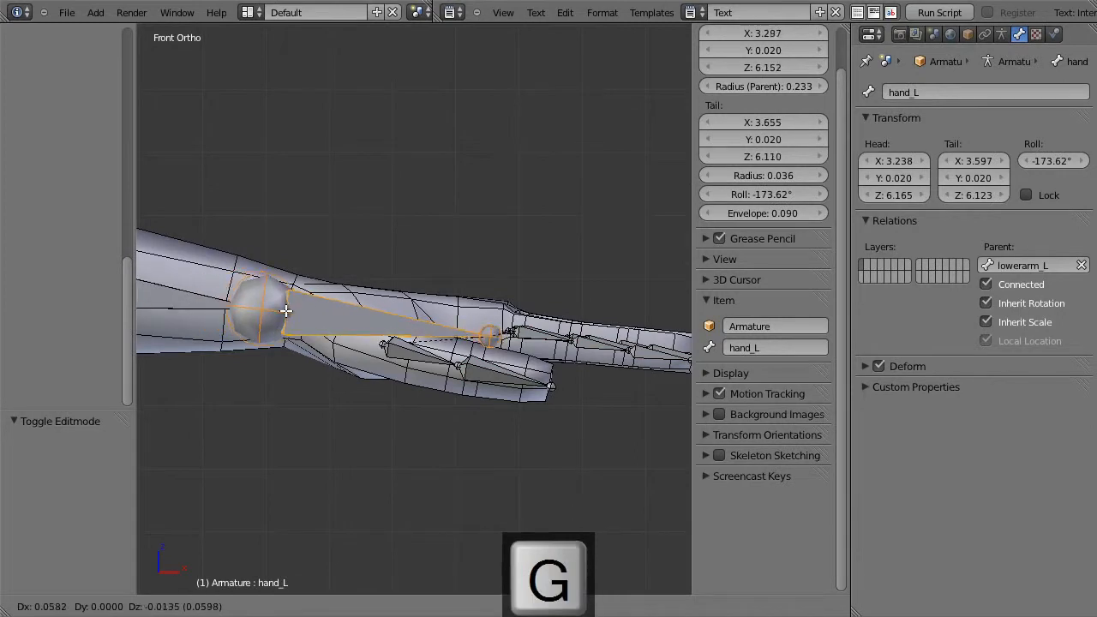
key("Escape")
right_click(233, 303)
key("g")
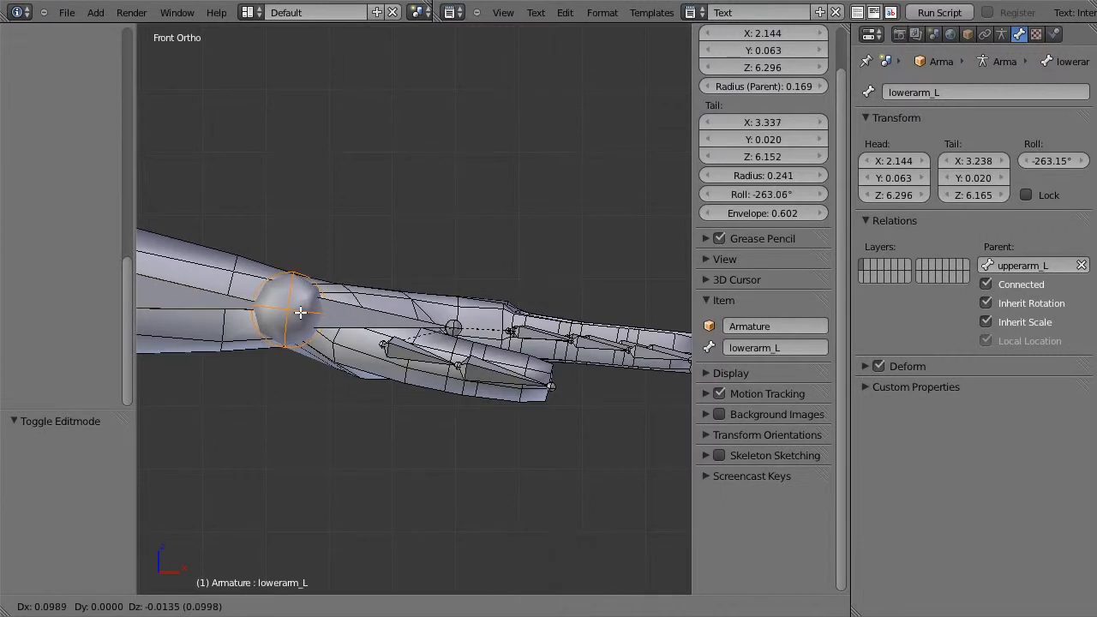
left_click(300, 313)
key("Tab")
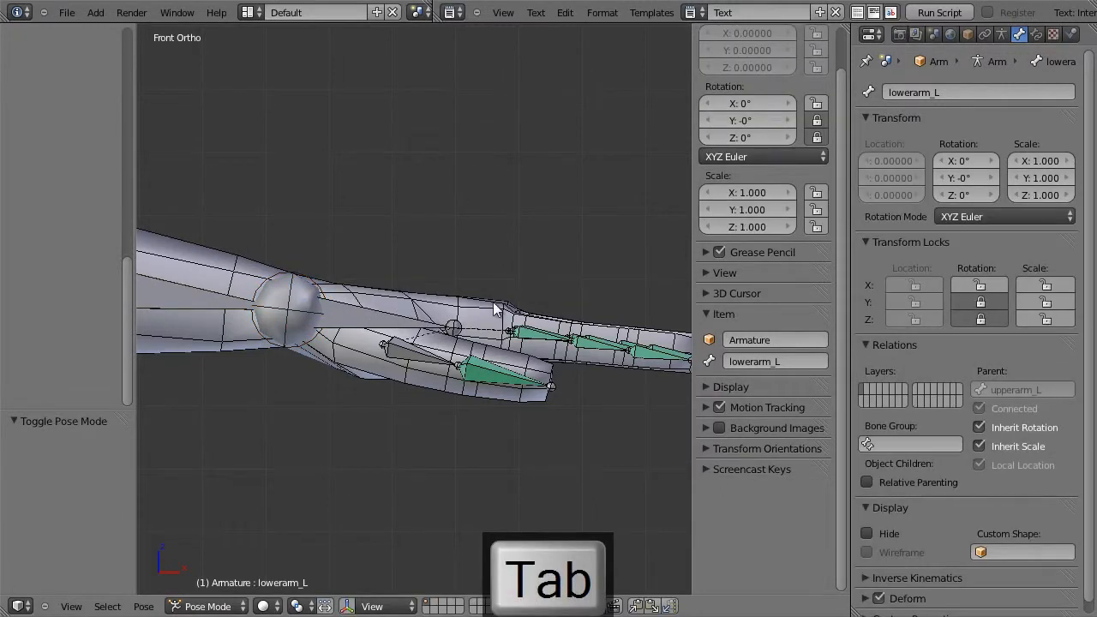
Compare the left hand's finger bones with the mesh in top view, hide the armature, and open the hero mesh in Edit Mode
key("KP_7")
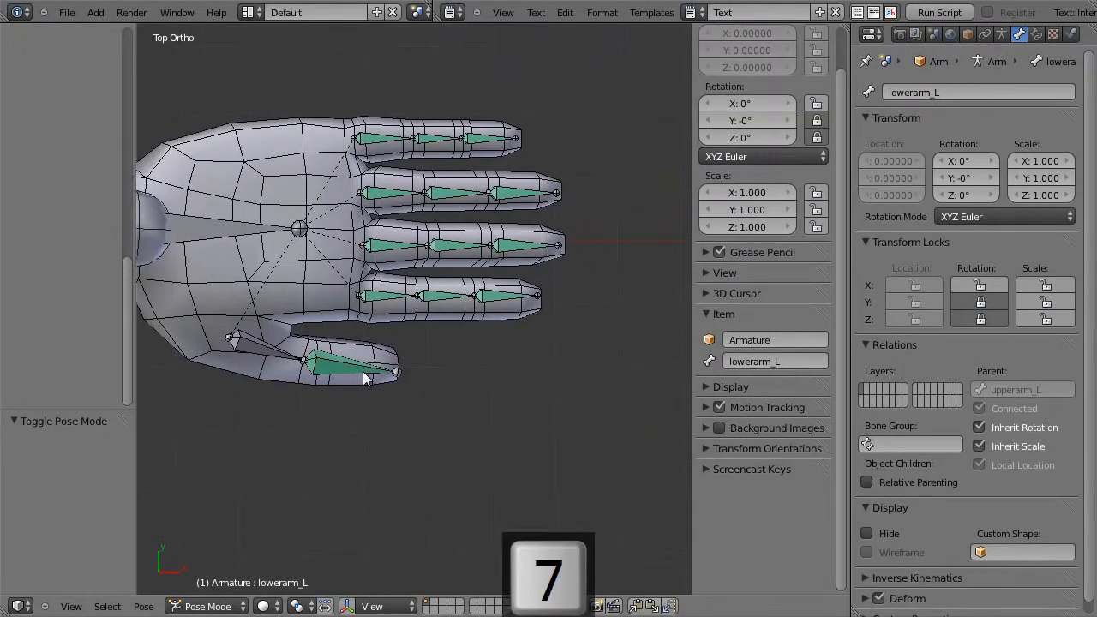
middle_click_drag(494, 316, 499, 359, "shift")
scroll(549, 338, "up", 2)
middle_click_drag(516, 292, 500, 346, "shift")
right_click(451, 284)
key("Tab")
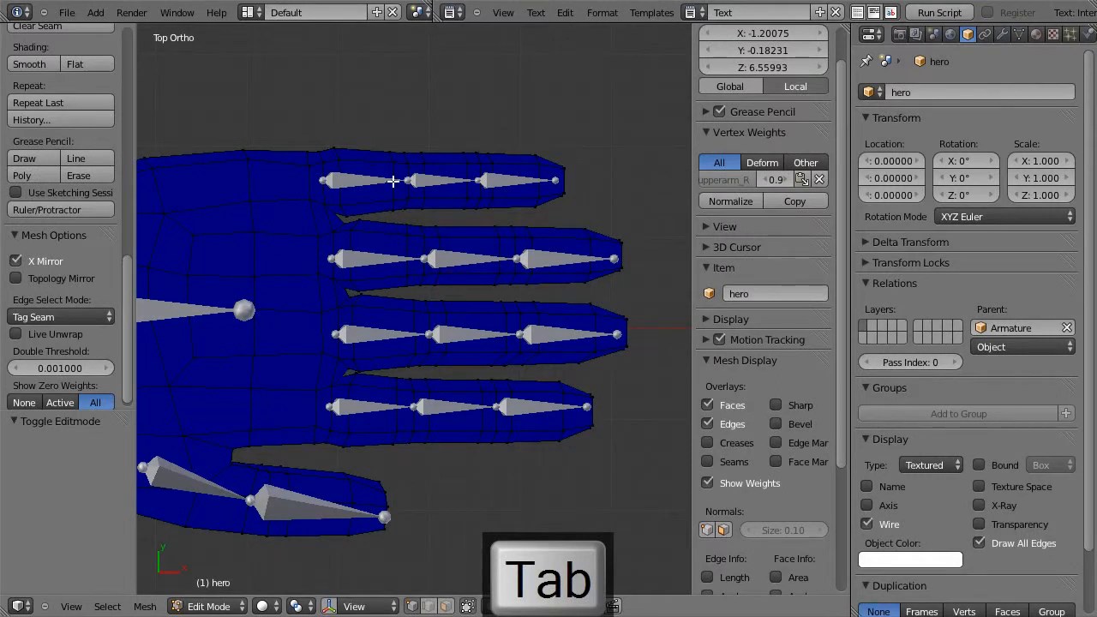
key("Tab")
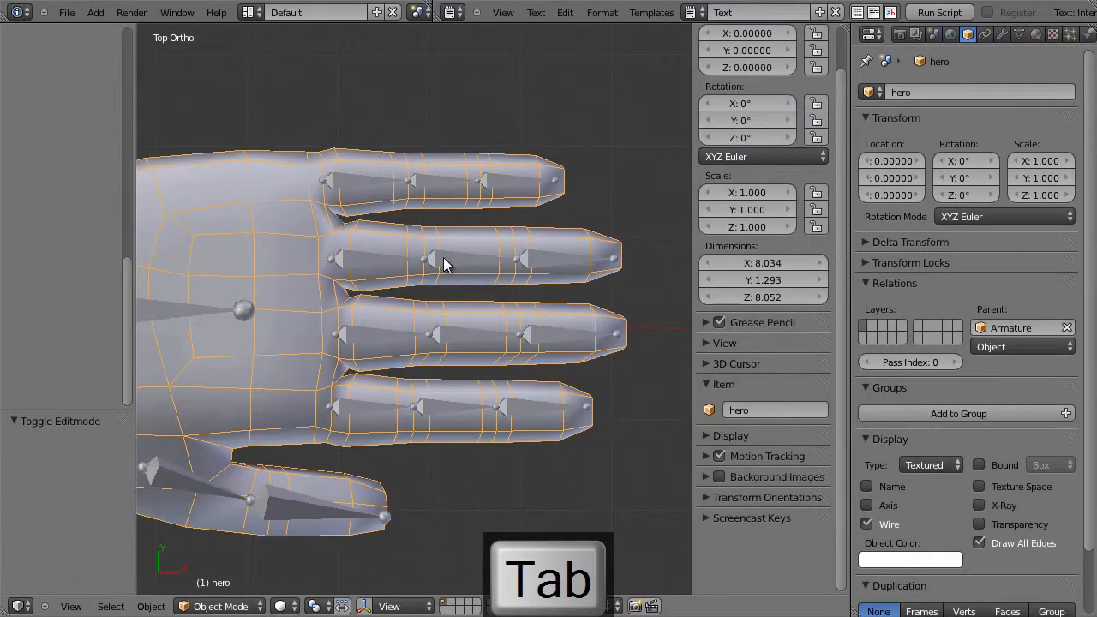
right_click(394, 266)
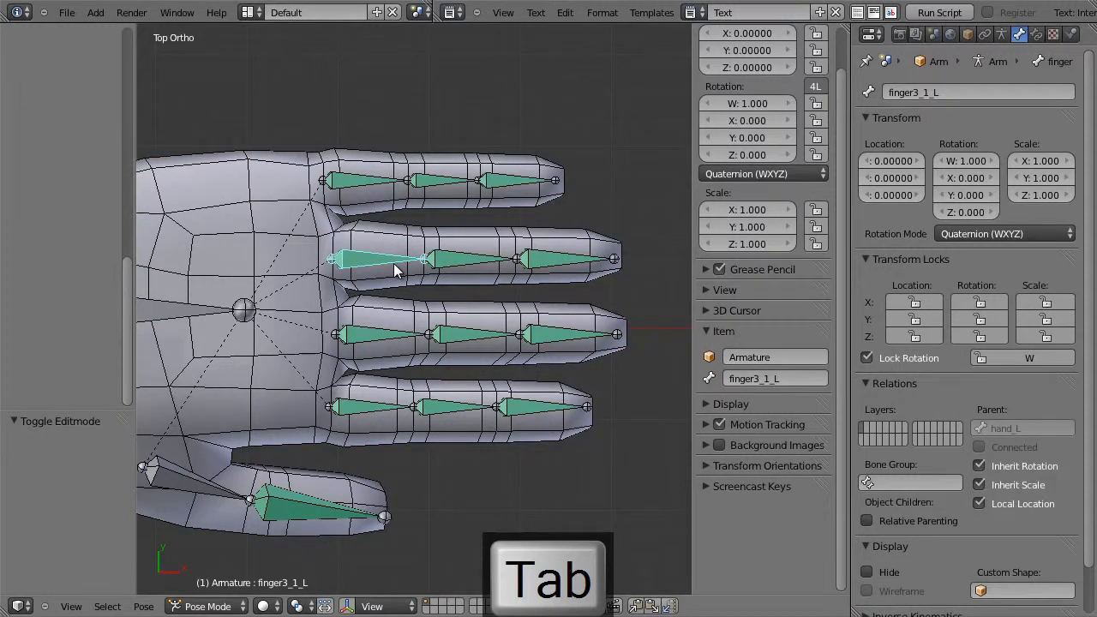
key("ctrl+Tab")
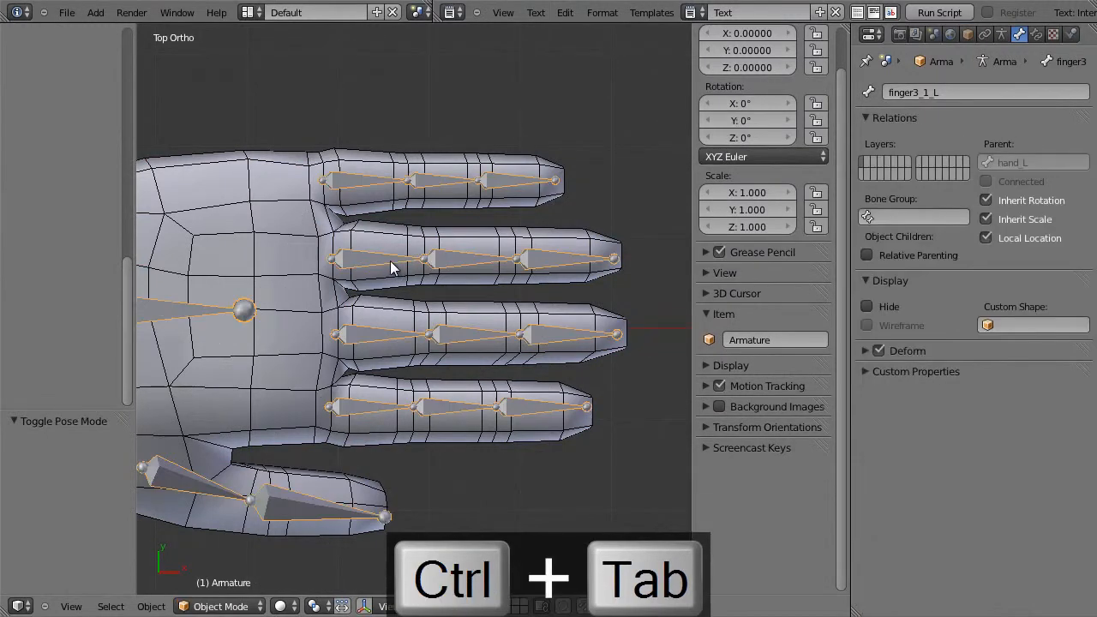
key("h")
key("Tab")
right_click(386, 179)
key("Tab")
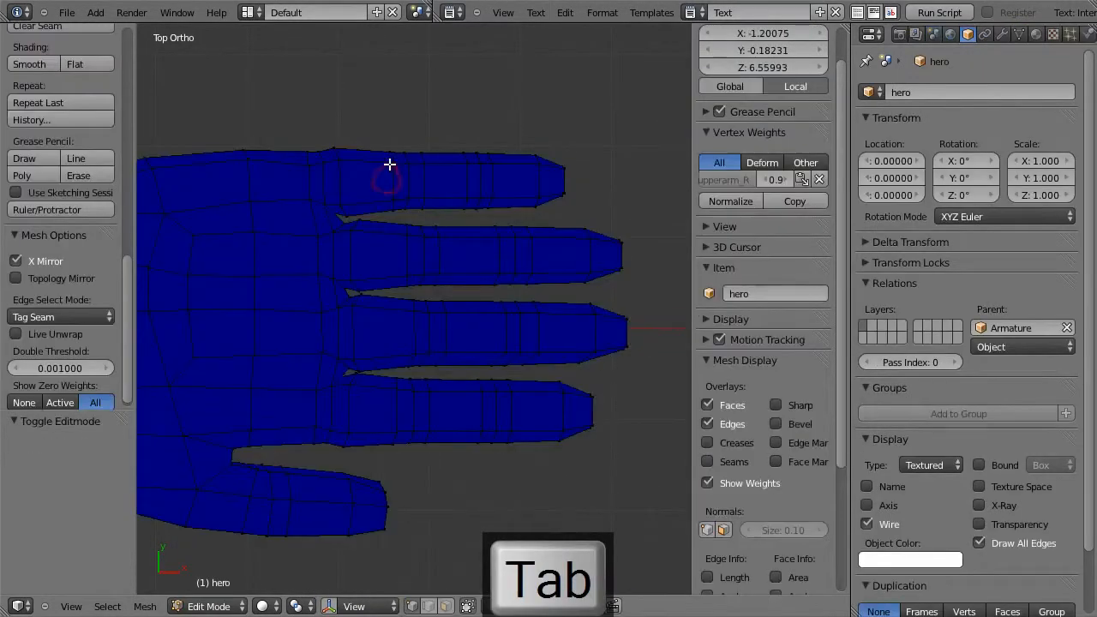
key("b")
left_click_drag(377, 137, 501, 217)
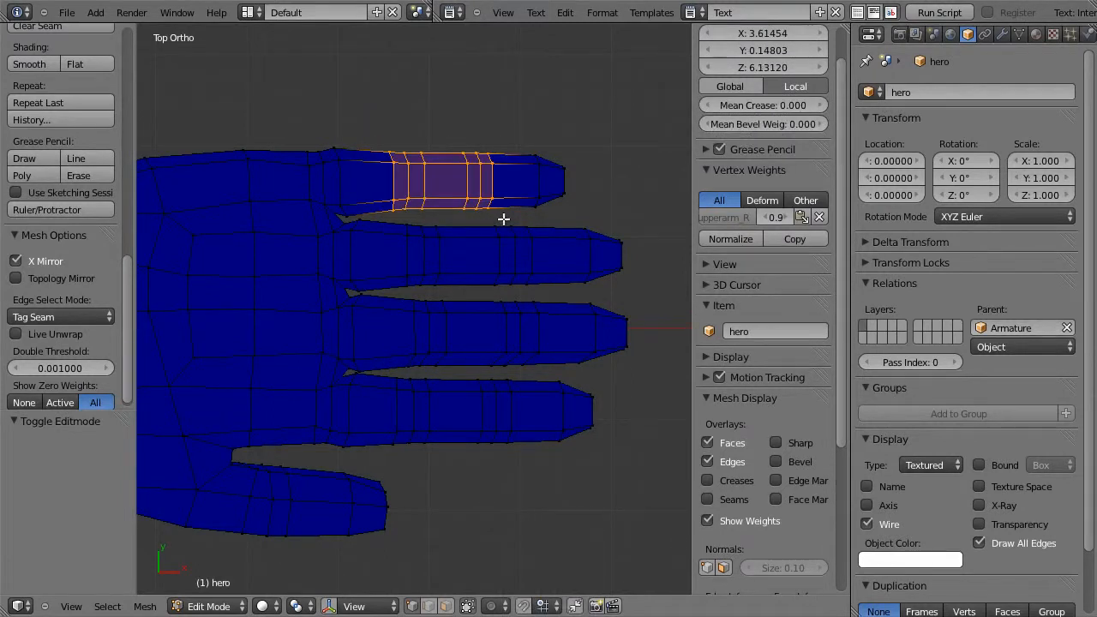
key("a")
left_click(577, 213)
Select the pinky's fingertip vertices, including the occluded ones, and move them about 0.016 along X toward the palm
key("b")
key("b")
left_click_drag(517, 135, 569, 217)
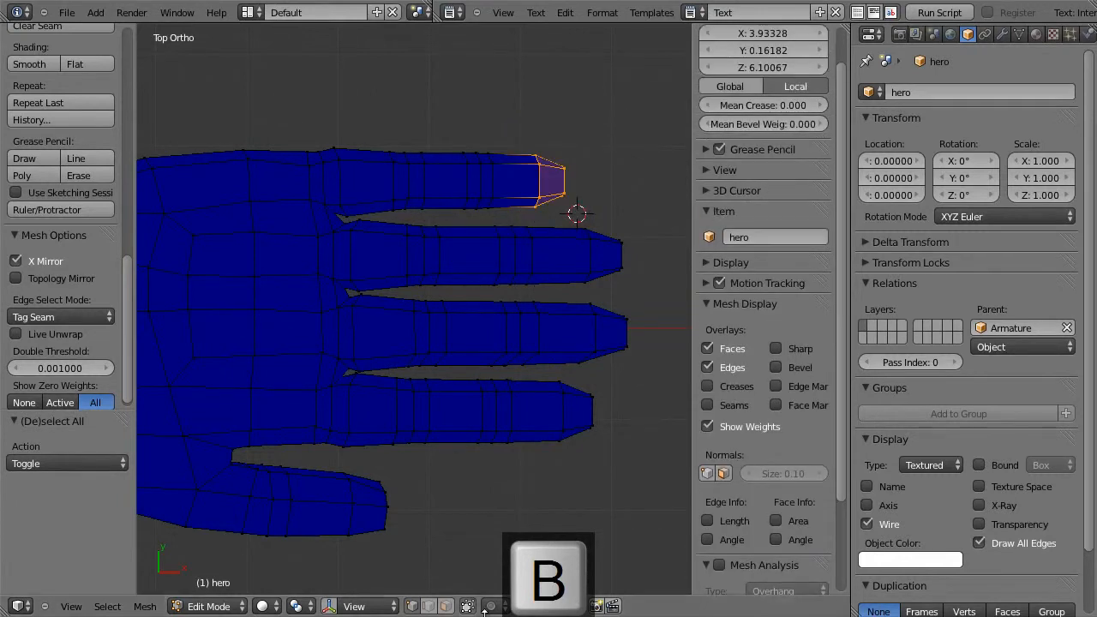
key("b")
left_click_drag(514, 134, 577, 212)
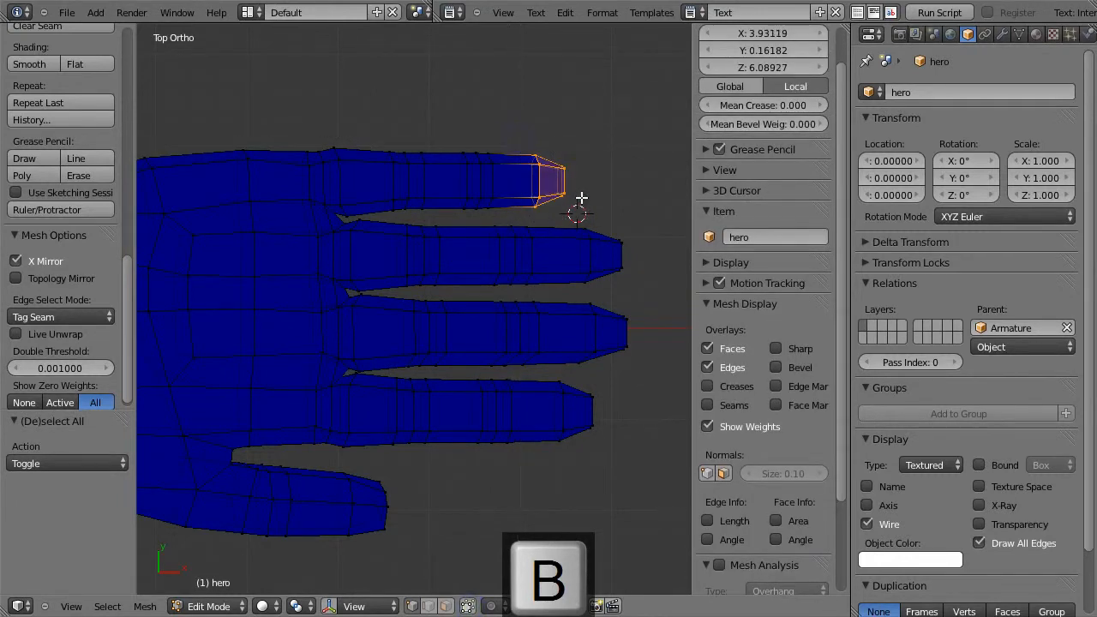
key("g")
key("x")
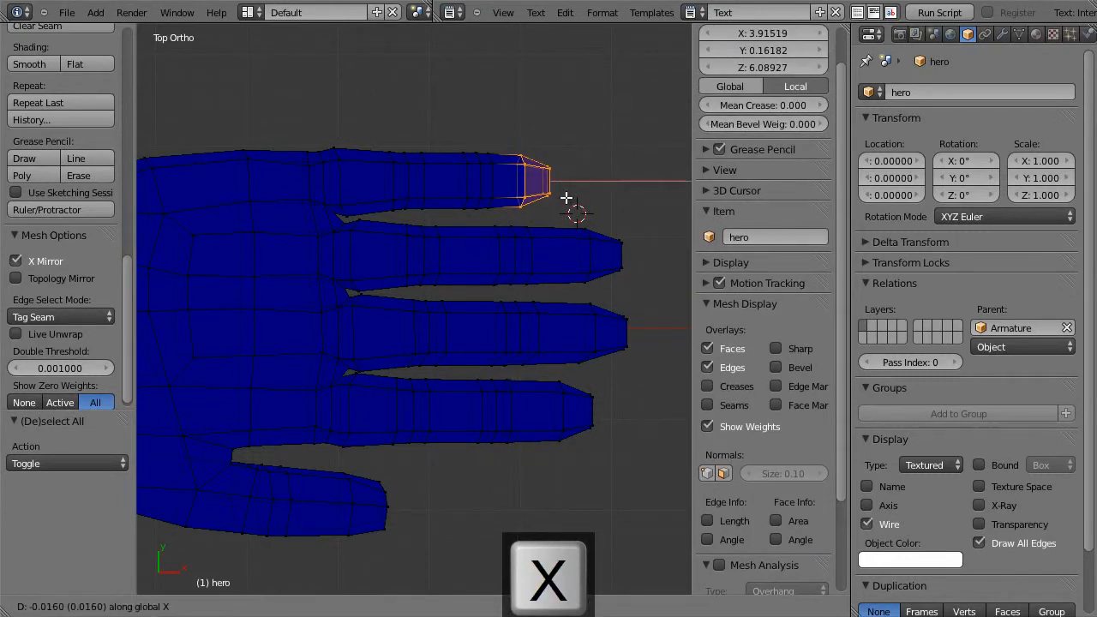
left_click(566, 196)
Select the pinky's outer joint loops and fingertip, and move them about 0.005 along X toward the palm
key("a")
key("b")
left_click_drag(444, 137, 565, 213)
key("g")
key("x")
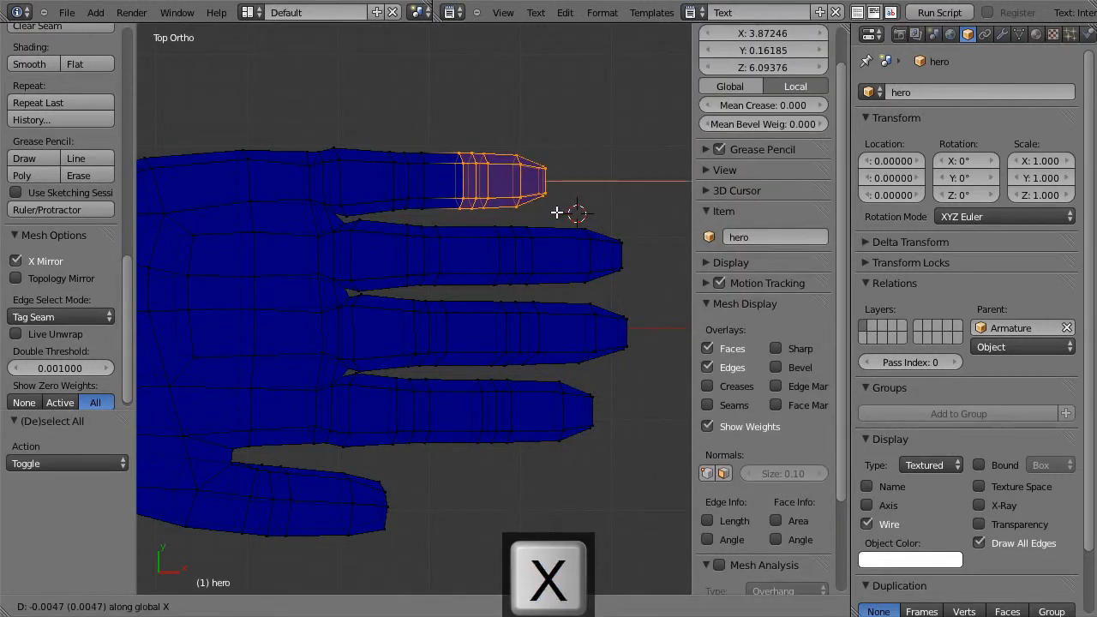
left_click(557, 212)
Select the pinky from its middle joint loops to the tip, and move it about 0.0085 along X away from the palm
key("b")
left_click_drag(375, 135, 558, 214)
key("b")
key("g")
key("x")
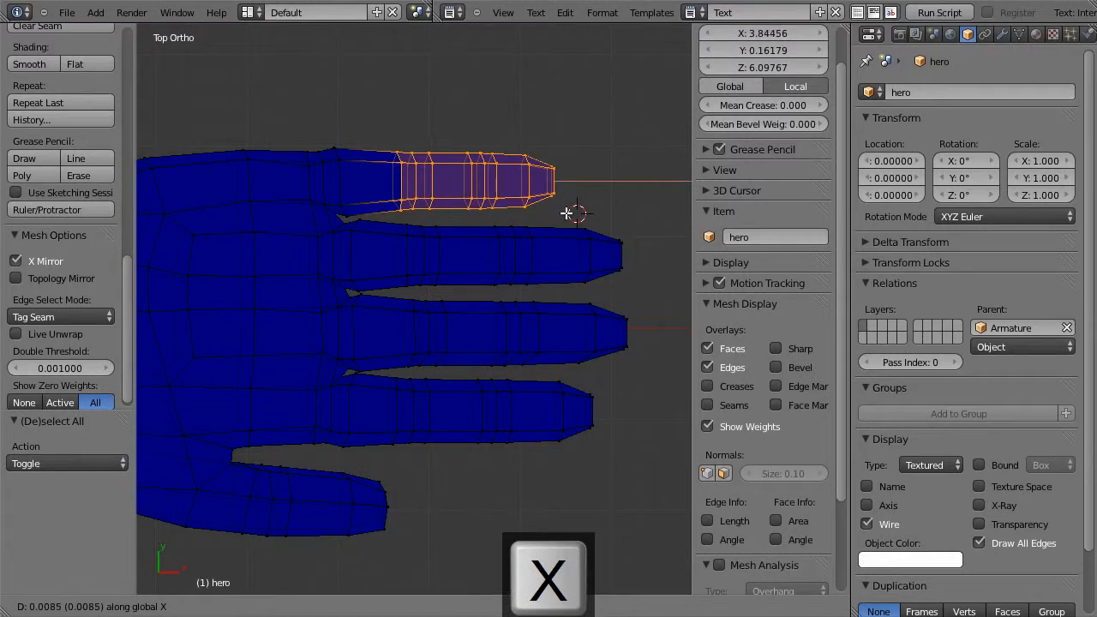
left_click(566, 213)
Select both sets of joint loops on the ring finger and move them 0.023 along X toward the fingertip
key("a")
key("b")
left_click_drag(396, 219, 537, 288)
key("g")
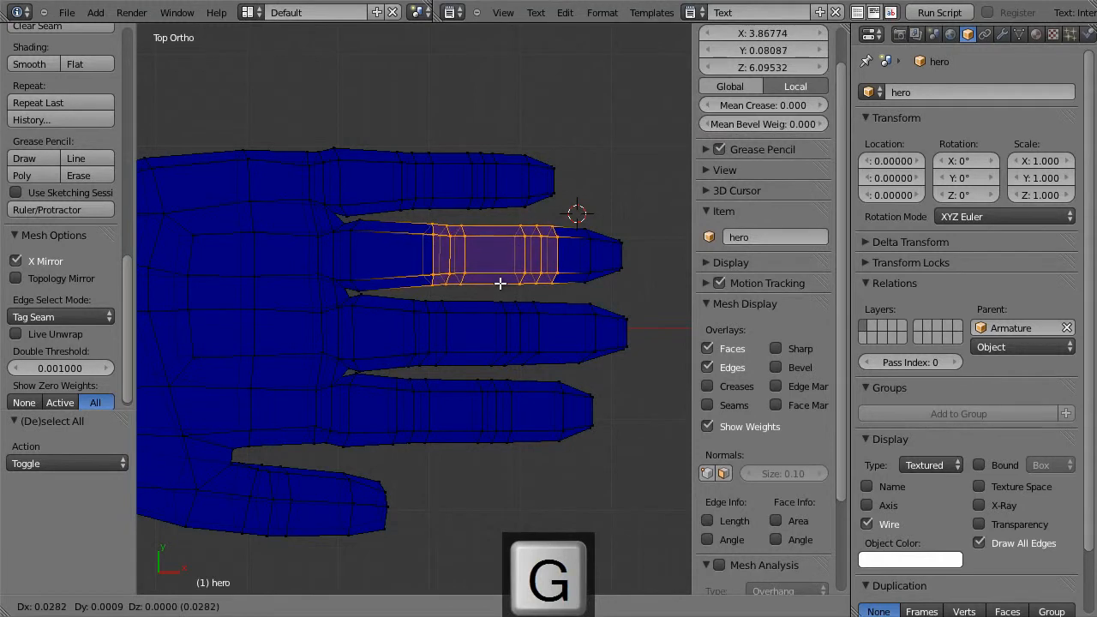
key("x")
left_click(494, 285)
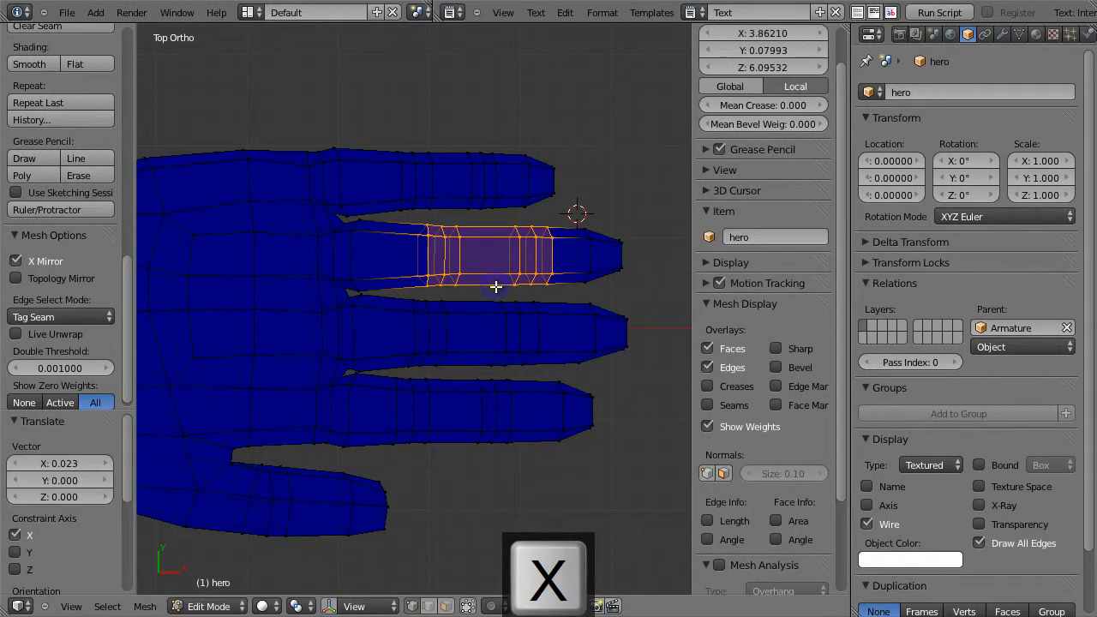
Select only the ring finger's inner joint loops and move them slightly along X toward the fingertip
key("a")
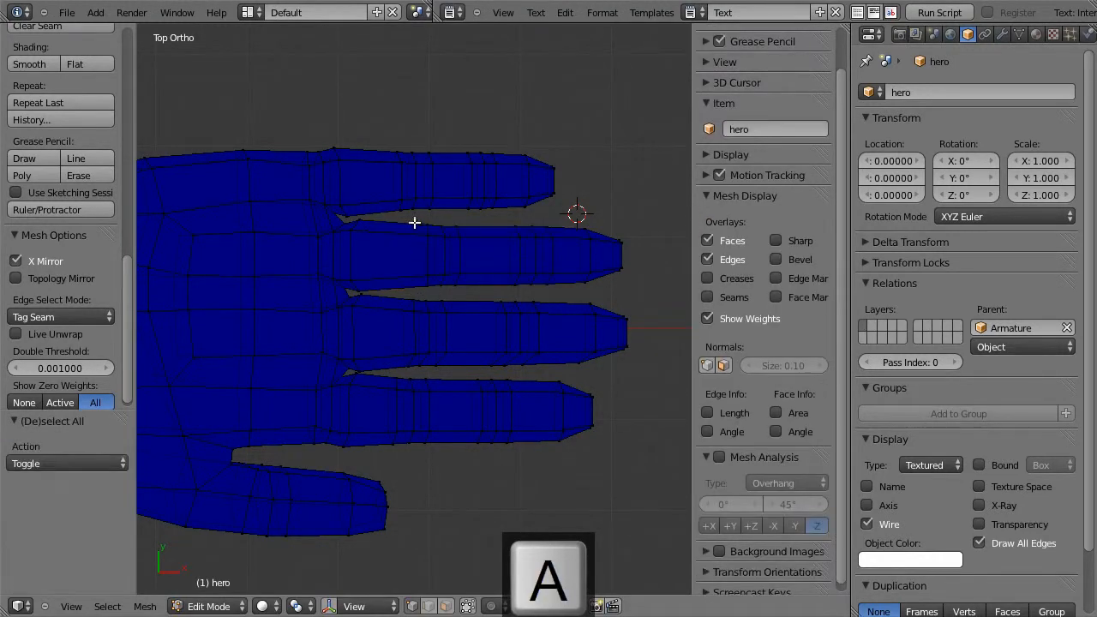
key("b")
left_click_drag(413, 218, 470, 289)
key("g")
key("x")
left_click(477, 289)
Select the middle finger's inner joint loops and move them 0.012 along X toward the fingertip and -0.002 along Y
key("a")
key("b")
left_click_drag(399, 291, 459, 371)
key("g")
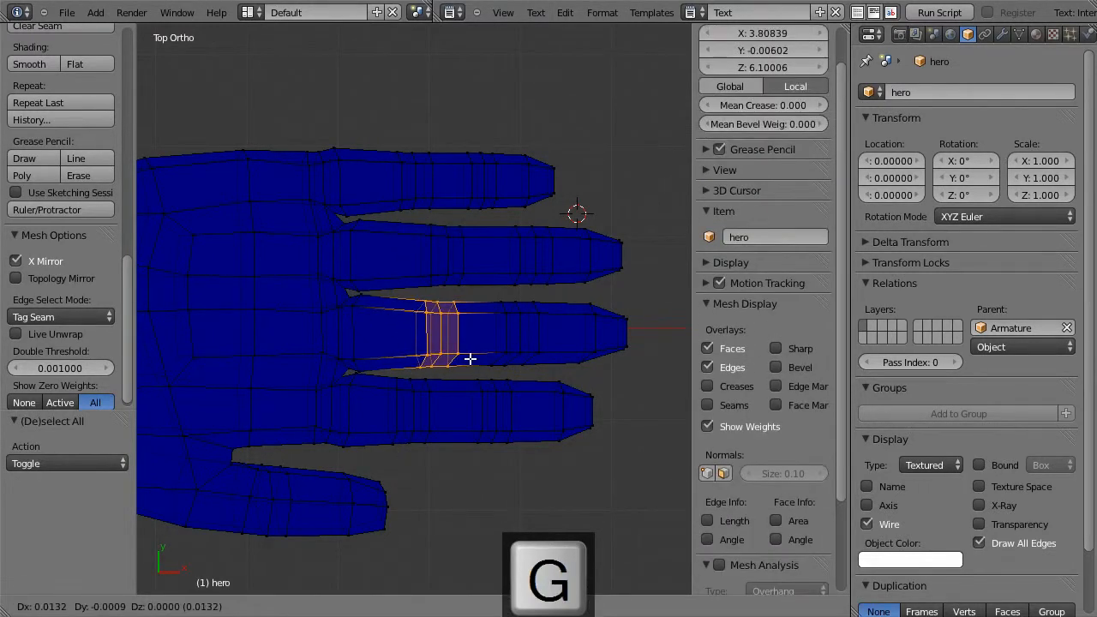
left_click(470, 361)
Add the middle finger's outer joint loops to the selection and move both sets about 0.01 along X toward the fingertip
key("b")
left_click_drag(487, 294, 543, 372)
key("g")
key("x")
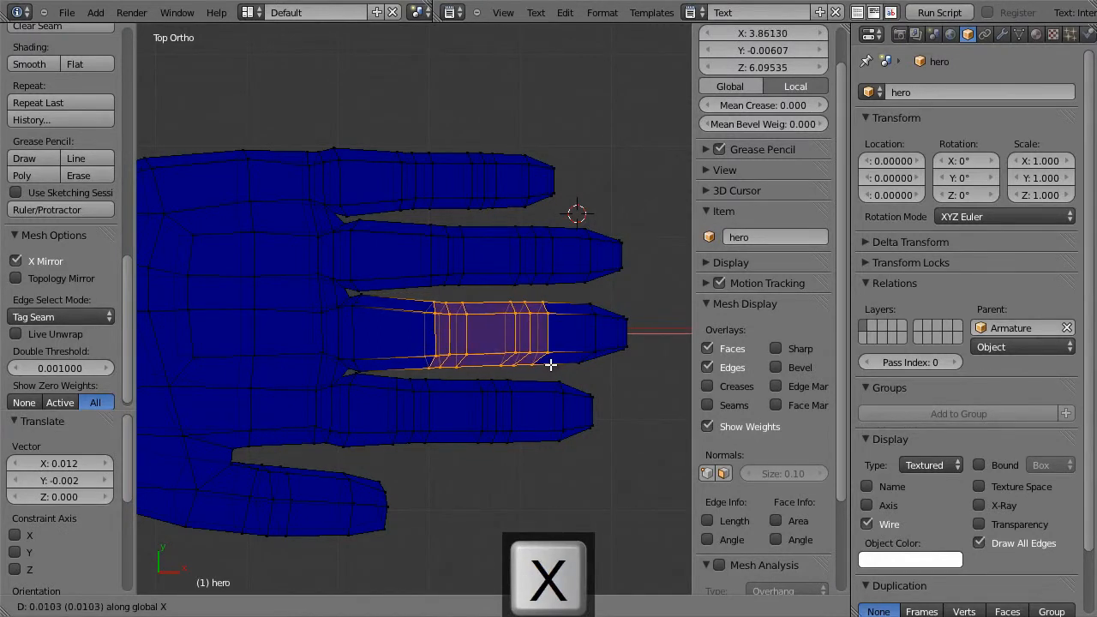
left_click(557, 367)
Select the middle finger's tip vertices and move them about 0.0066 along X toward the palm
key("a")
key("b")
left_click_drag(645, 294, 614, 369)
key("g")
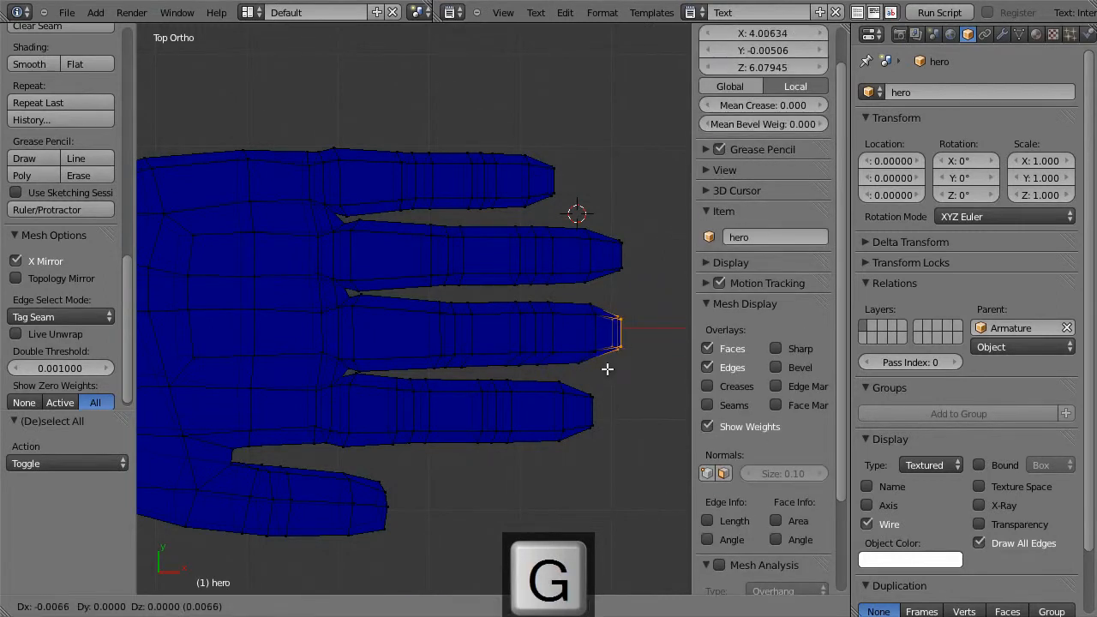
key("x")
left_click(607, 369)
Select the ring finger's tip vertices and move them slightly toward the palm
key("a")
key("b")
left_click_drag(631, 215, 611, 282)
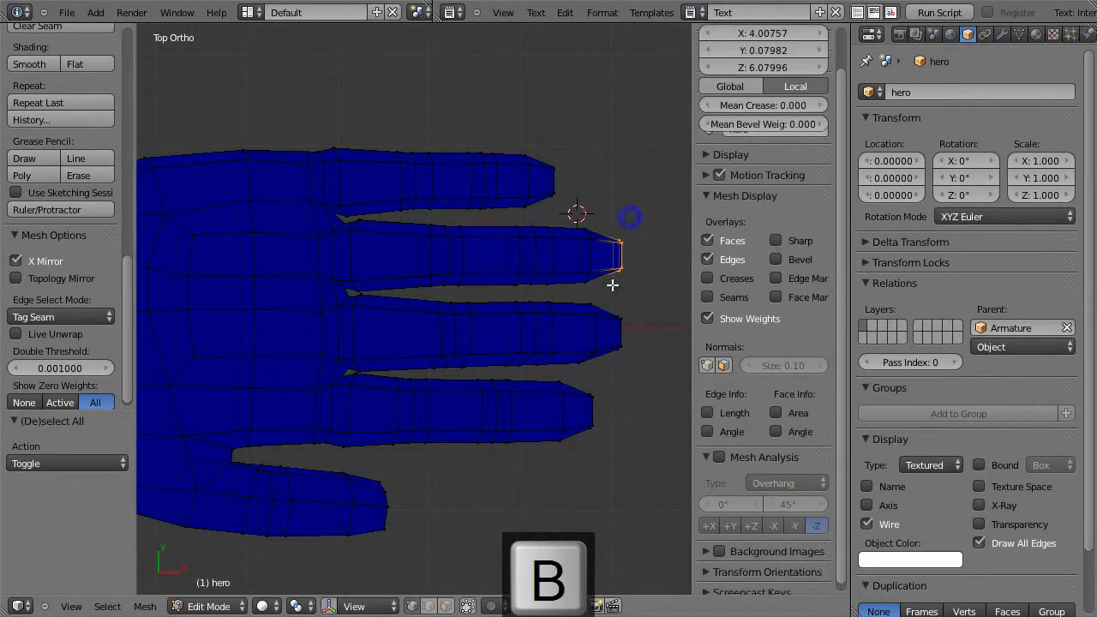
key("g")
left_click(606, 284)
Select the pinky's tip vertices and move them -0.000941 along X toward the palm
key("a")
key("b")
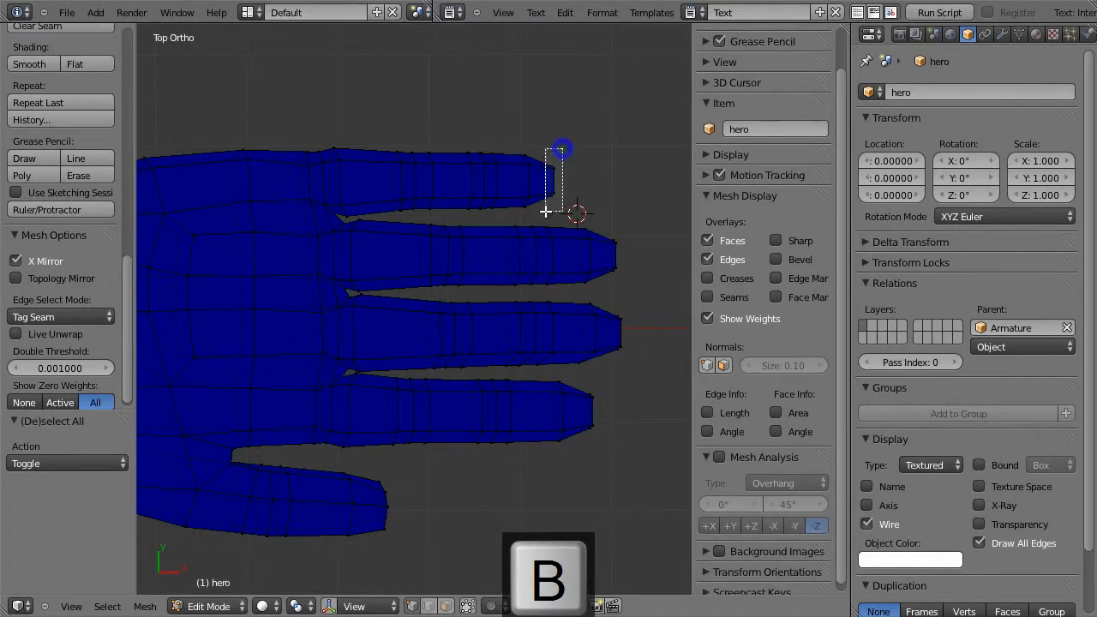
left_click_drag(562, 144, 543, 210)
key("g")
key("x")
left_click(543, 209)
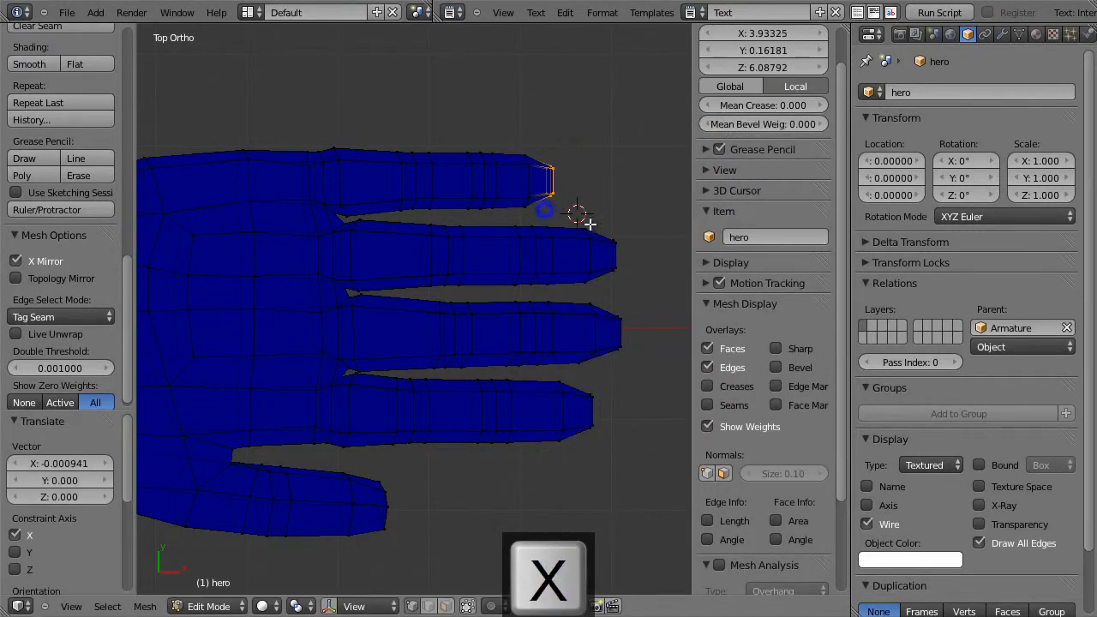
Select the index finger's tip vertices and move them slightly along X toward the palm
key("a")
key("b")
left_click_drag(597, 375, 570, 448)
key("g")
key("x")
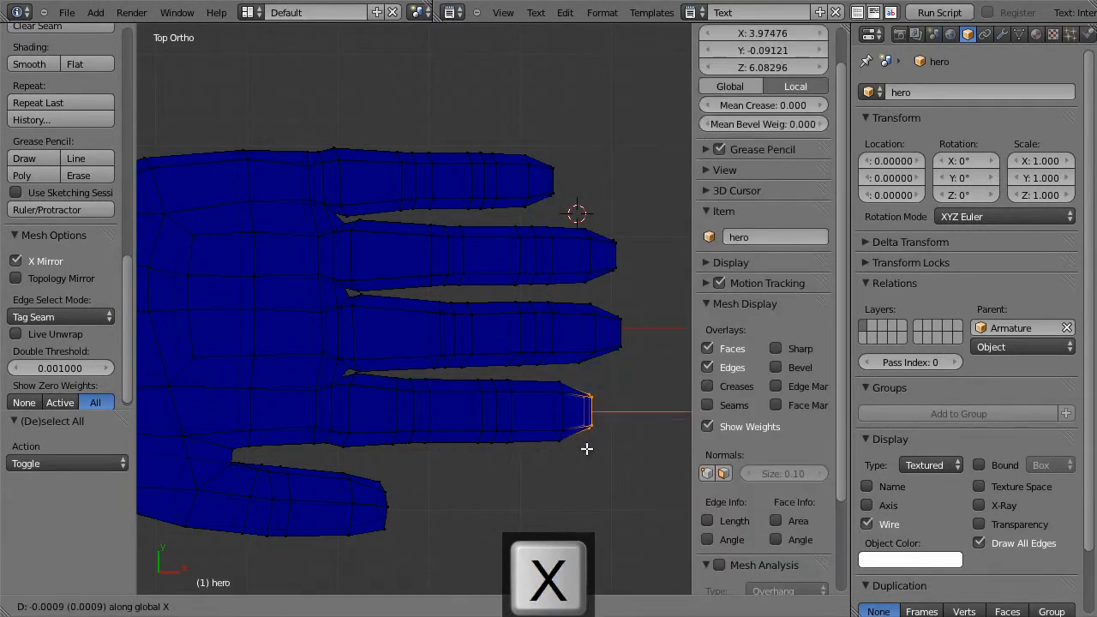
left_click(585, 449)
Select the thumb's tip vertices and move them about 0.0103 along X toward the palm
key("a")
key("b")
left_click_drag(392, 471, 374, 553)
key("g")
key("x")
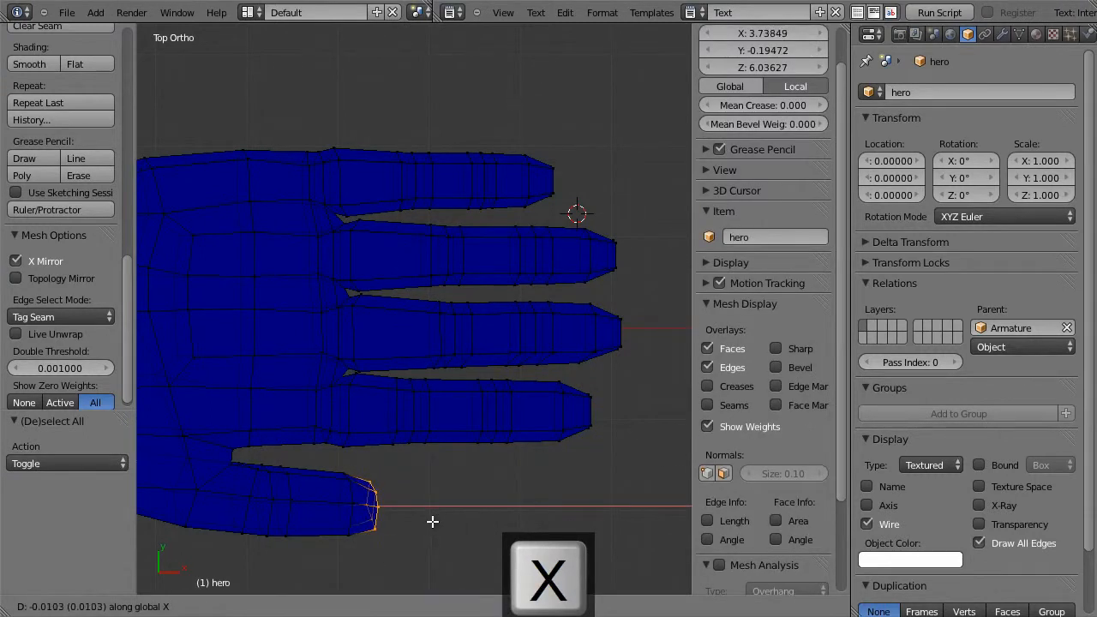
left_click(432, 521)
Select the index finger's inner joint loops and move them 0.008 along X toward the fingertip
key("a")
key("b")
left_click_drag(385, 372, 445, 452)
key("g")
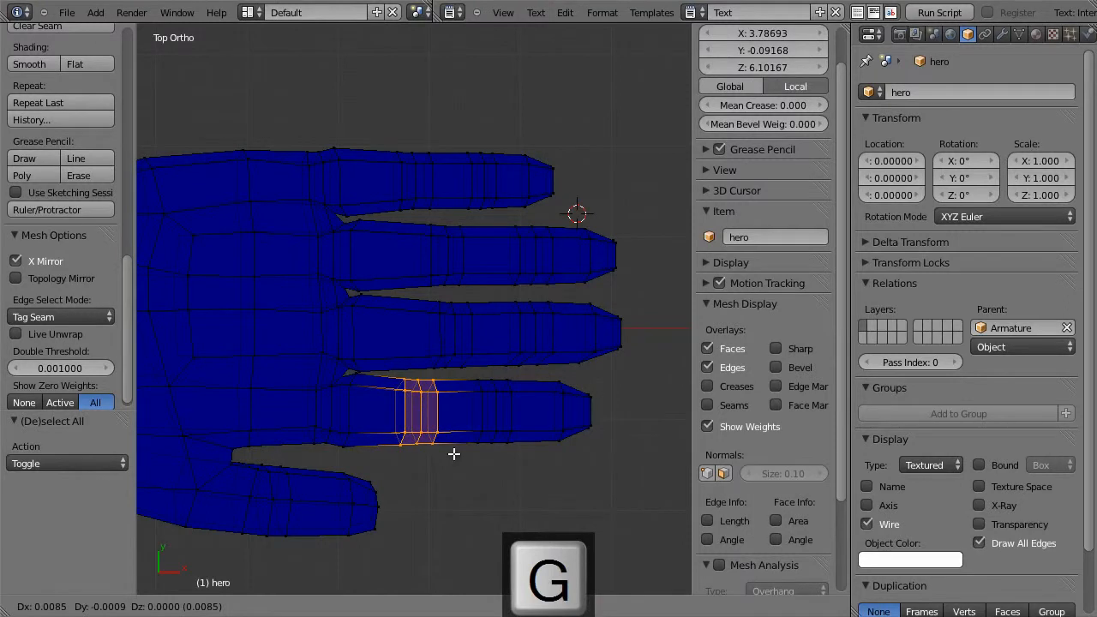
key("x")
left_click(447, 456)
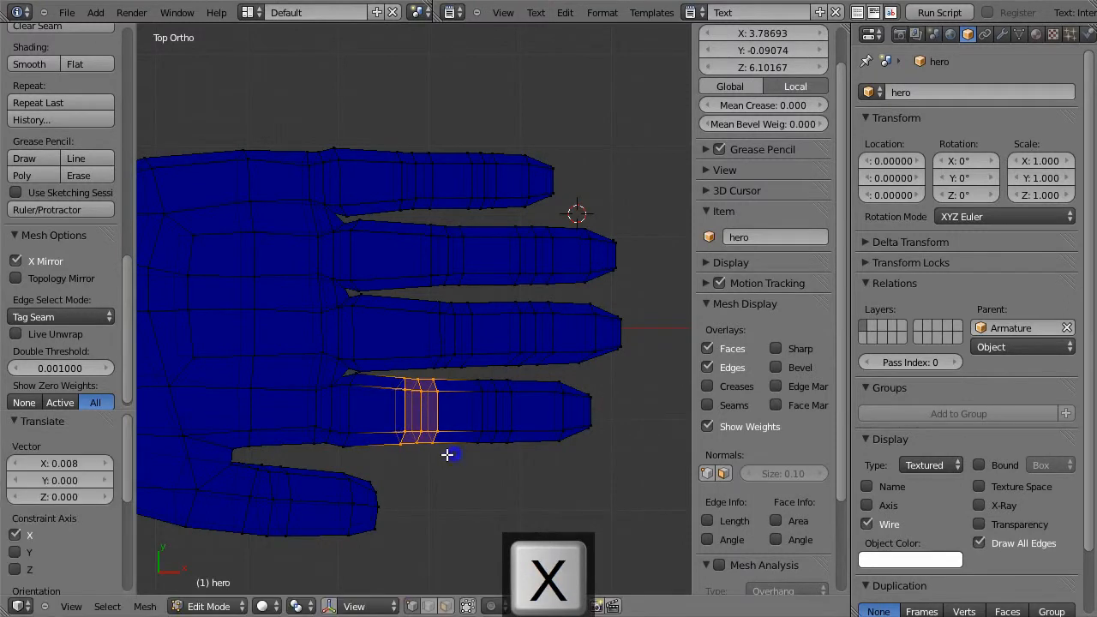
Move the vertex at the index finger's base on the thumb side about -0.004 along Y
right_click(315, 441)
key("g")
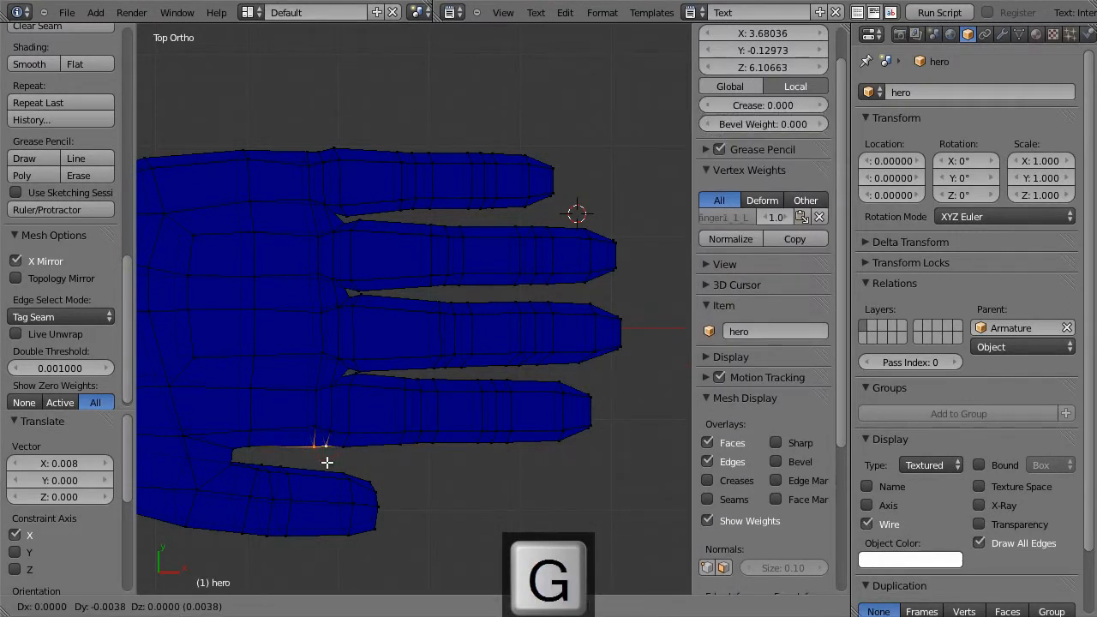
left_click(326, 464)
Reselect the index finger's inner joint loops and shift them slightly further toward the fingertip
key("a")
key("b")
left_click_drag(390, 370, 447, 463)
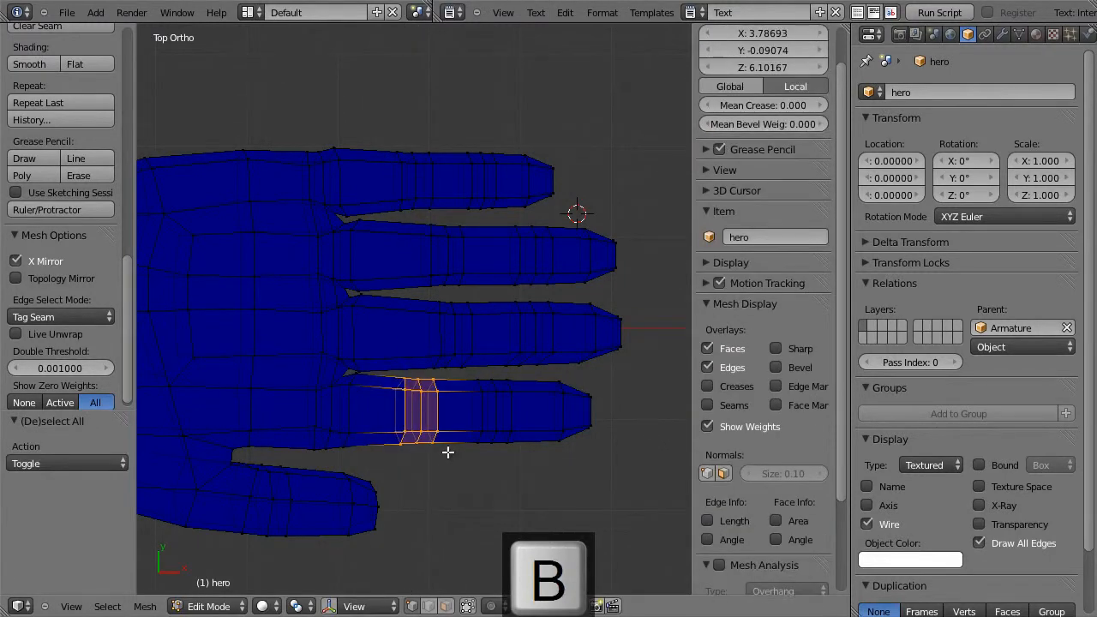
key("g")
left_click(452, 452)
Select both sets of joint loops on the index finger and move them about 0.006 toward the fingertip
key("a")
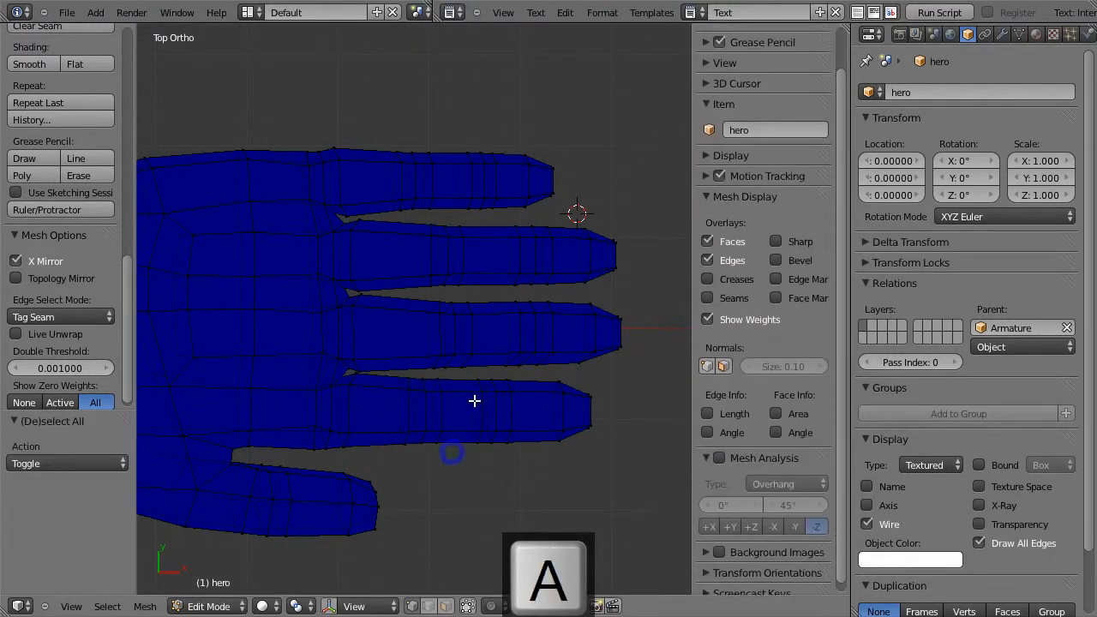
key("b")
left_click_drag(392, 373, 521, 455)
key("g")
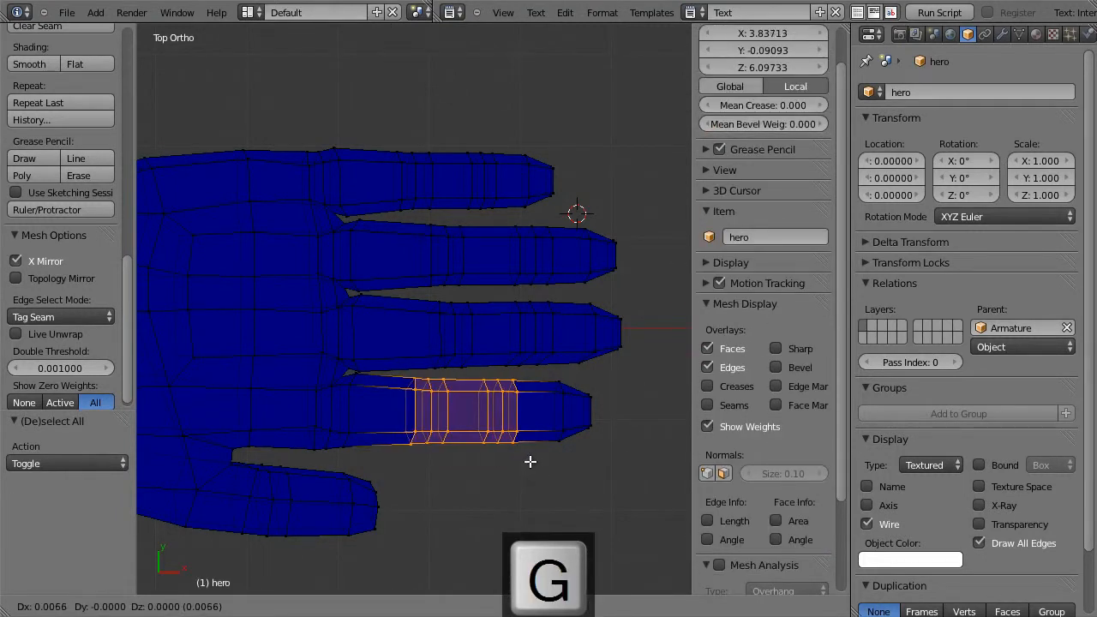
left_click(525, 461)
Select all four fingers from their inner joint loops to the tips and thicken them with a Shrink/Fatten offset of -0.005
key("a")
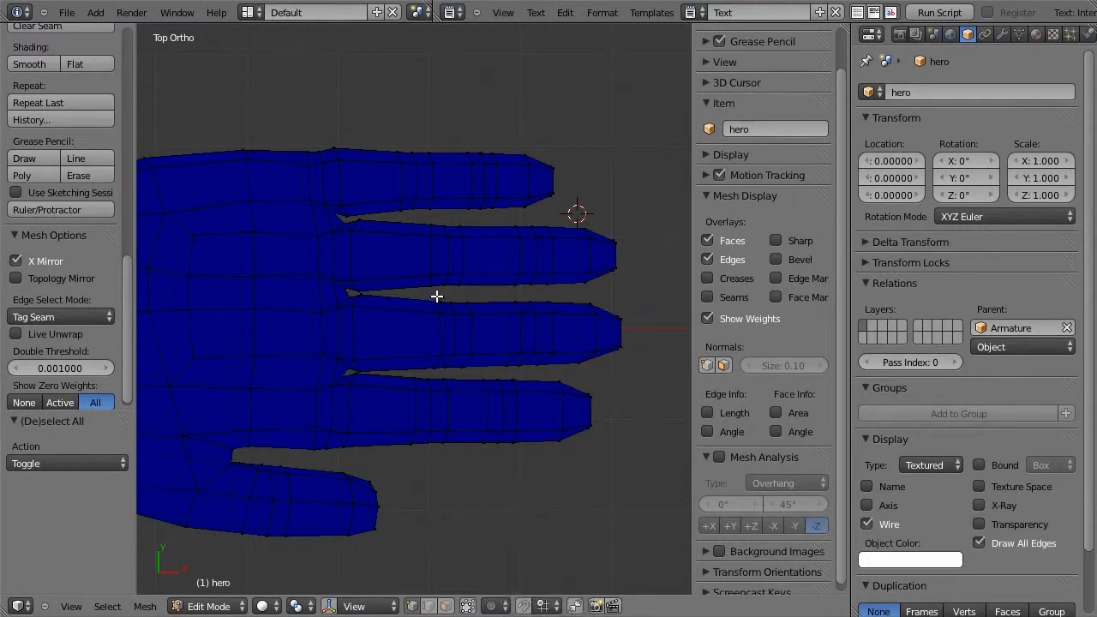
key("b")
left_click_drag(379, 123, 646, 480)
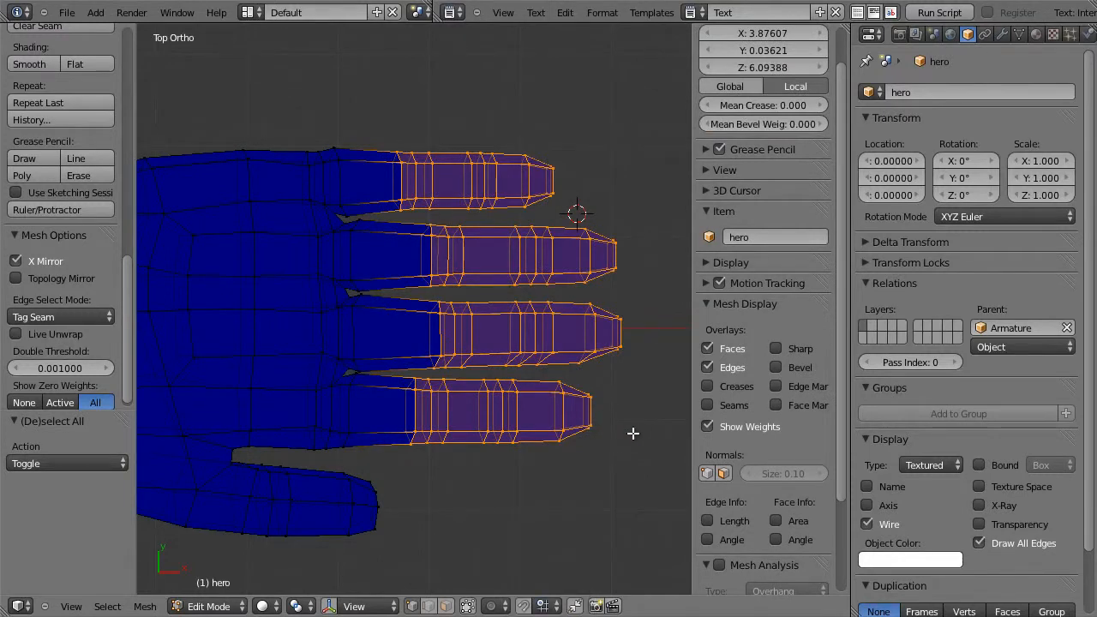
key("alt+s")
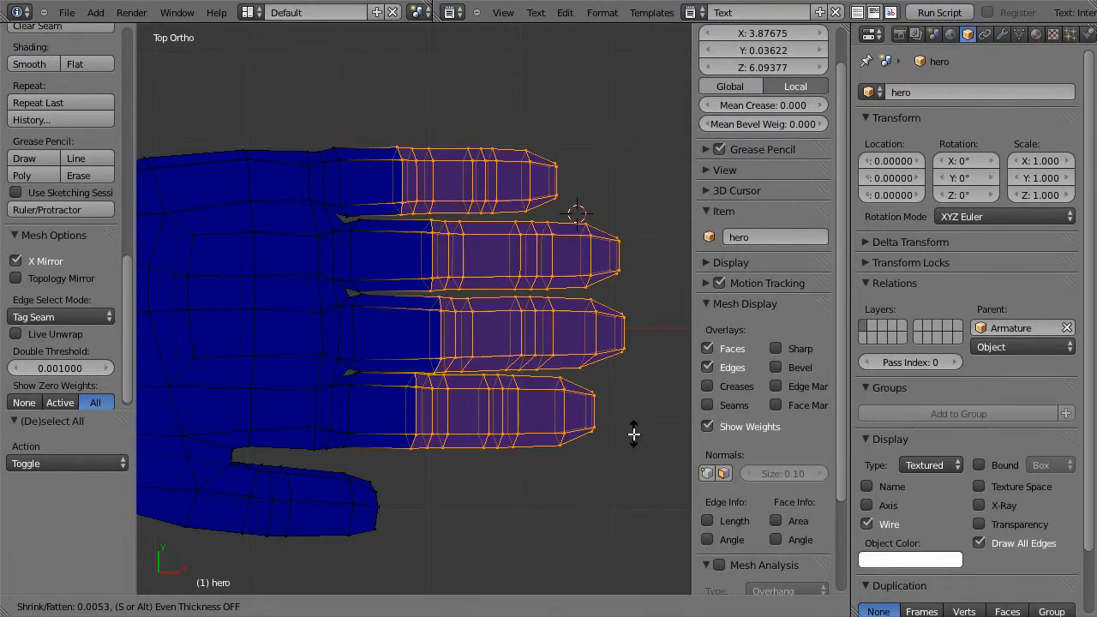
left_click(633, 431)
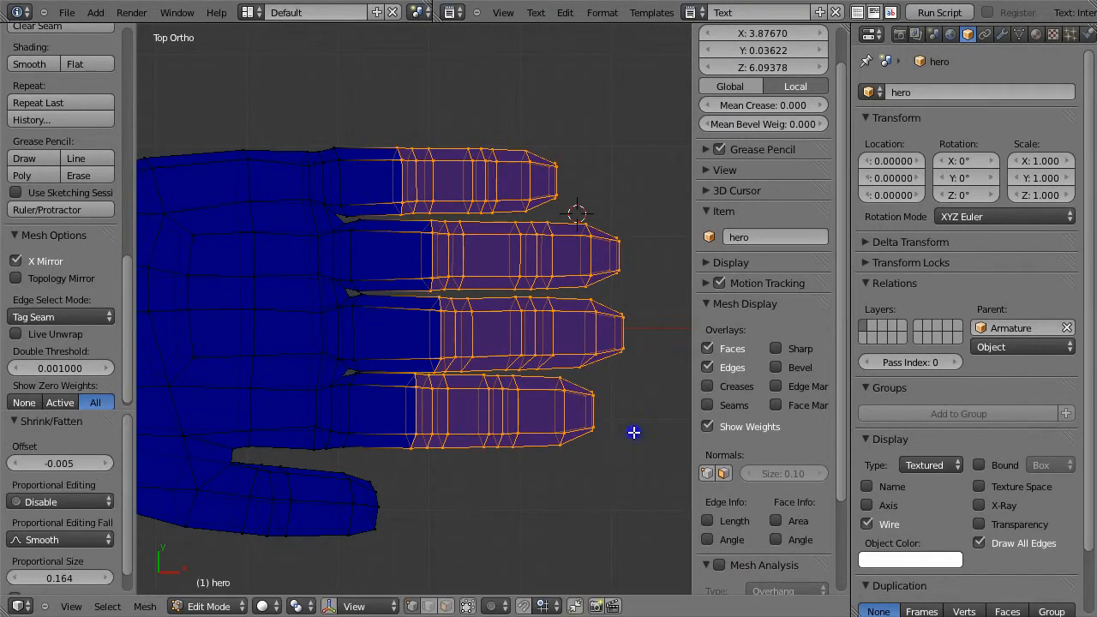
Nudge the vertices in the three gaps between the four fingers' bases about 0.005 along X toward the fingertips
right_click(341, 371)
key("g")
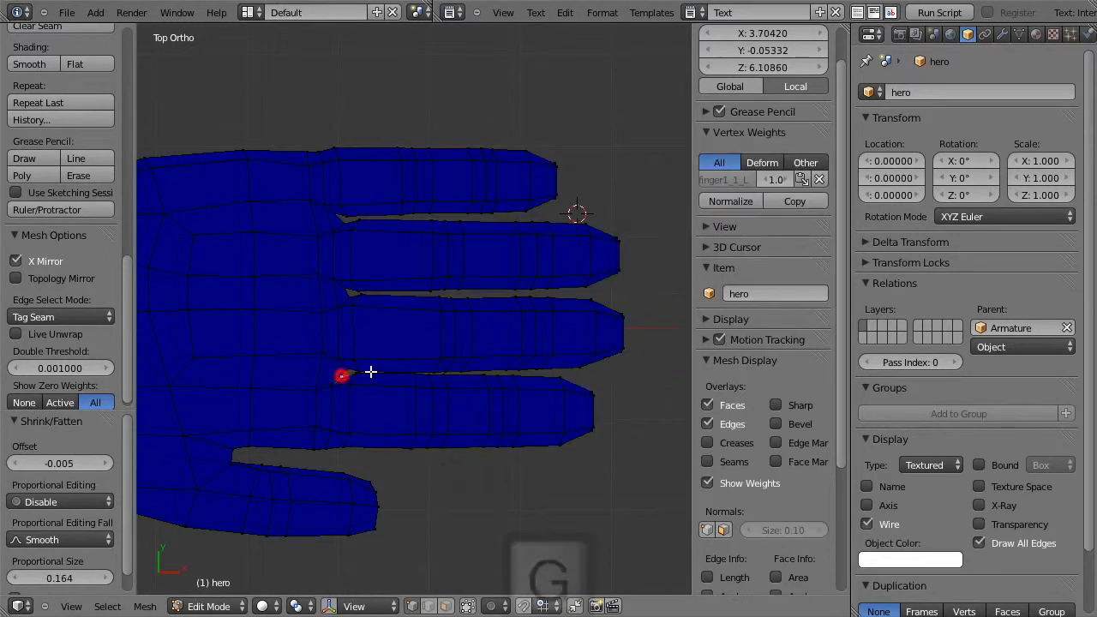
left_click(380, 369)
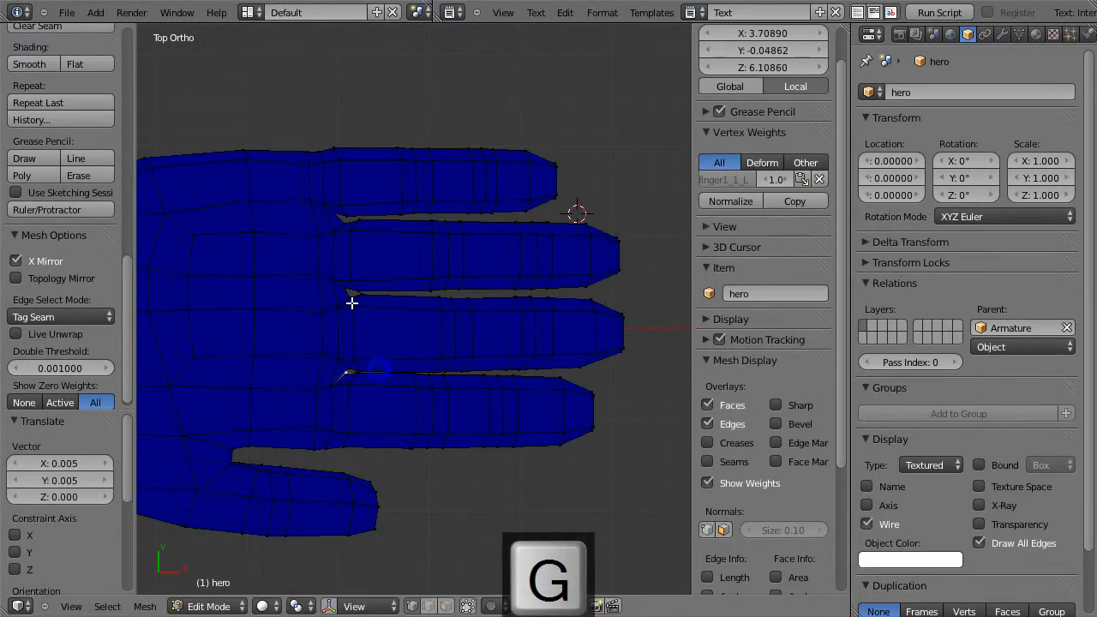
key("g")
left_click(358, 288)
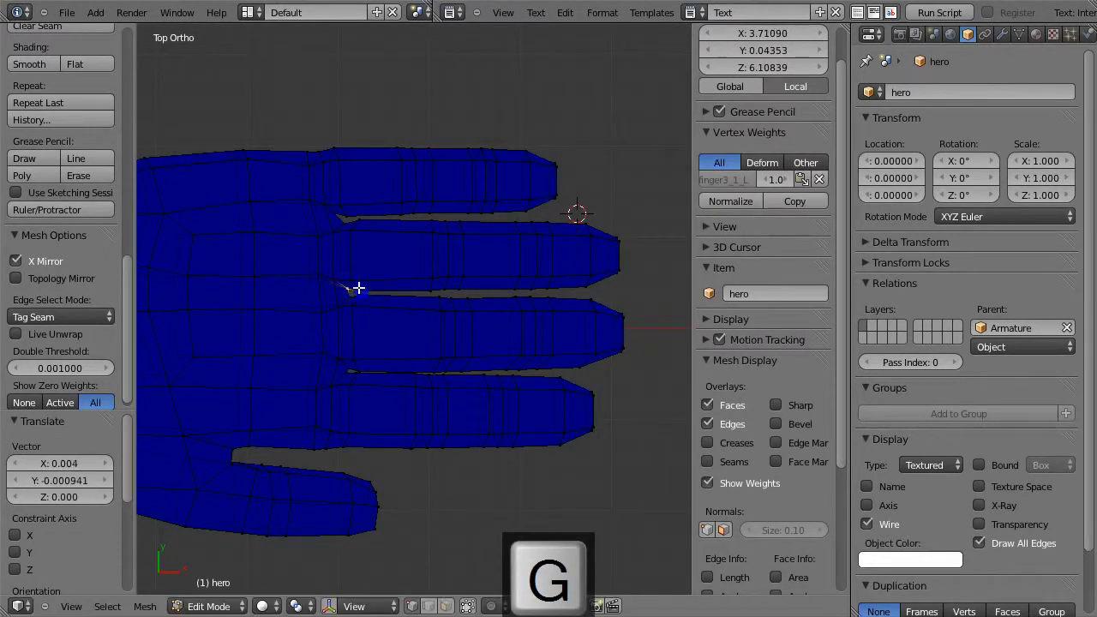
key("g")
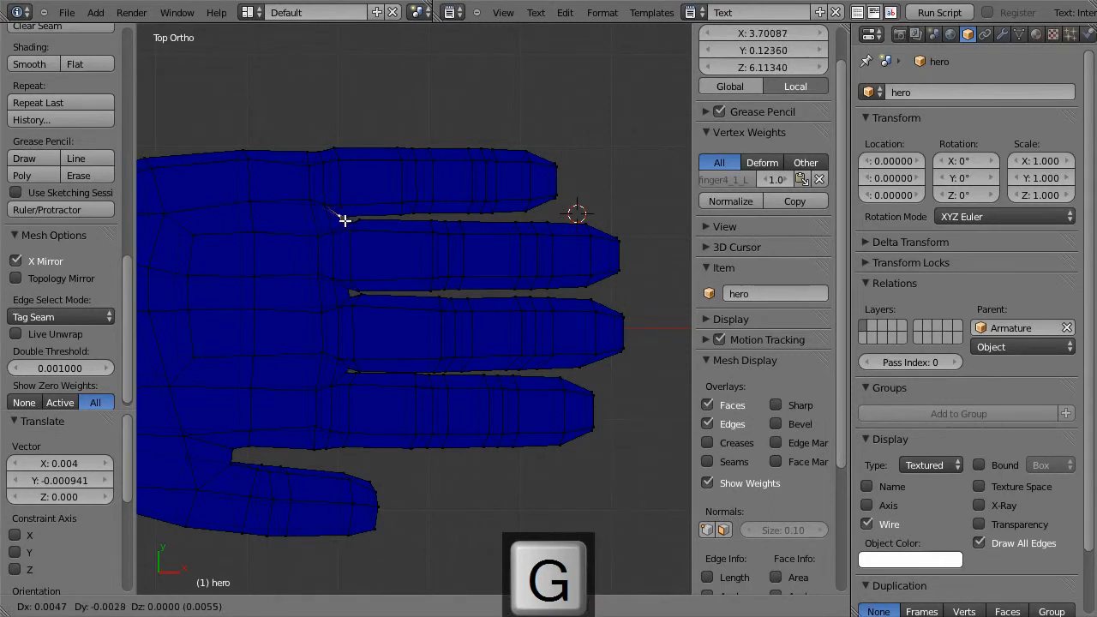
left_click(344, 221)
Move the vertex on the outer edge of the pinky's base 0.004 along X and -0.003 along Y
right_click(306, 151)
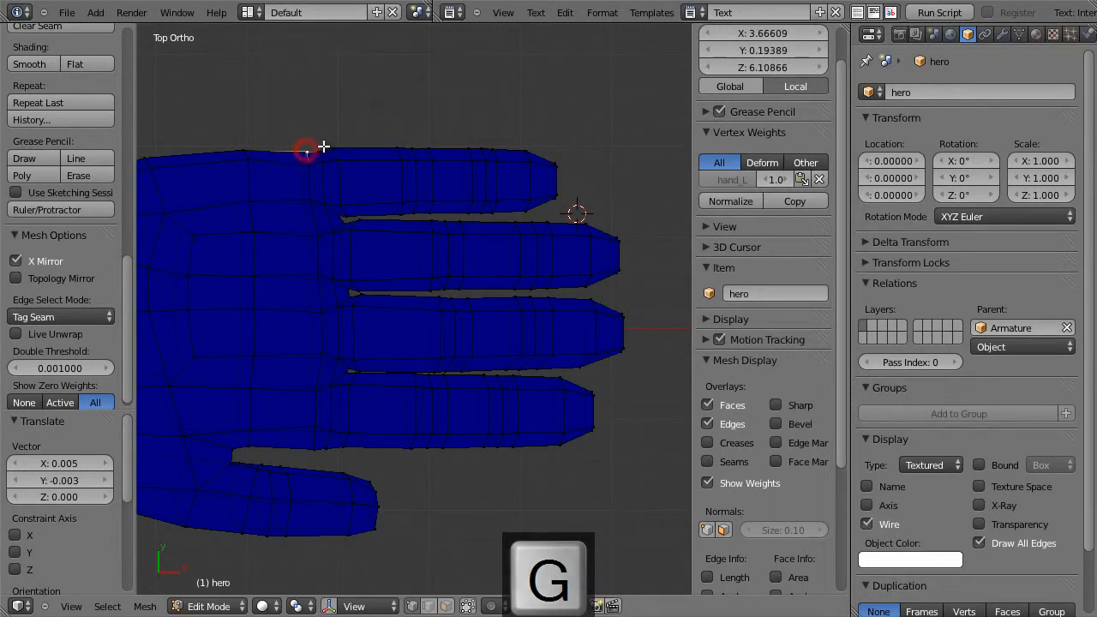
right_click(334, 147)
key("g")
left_click(378, 145)
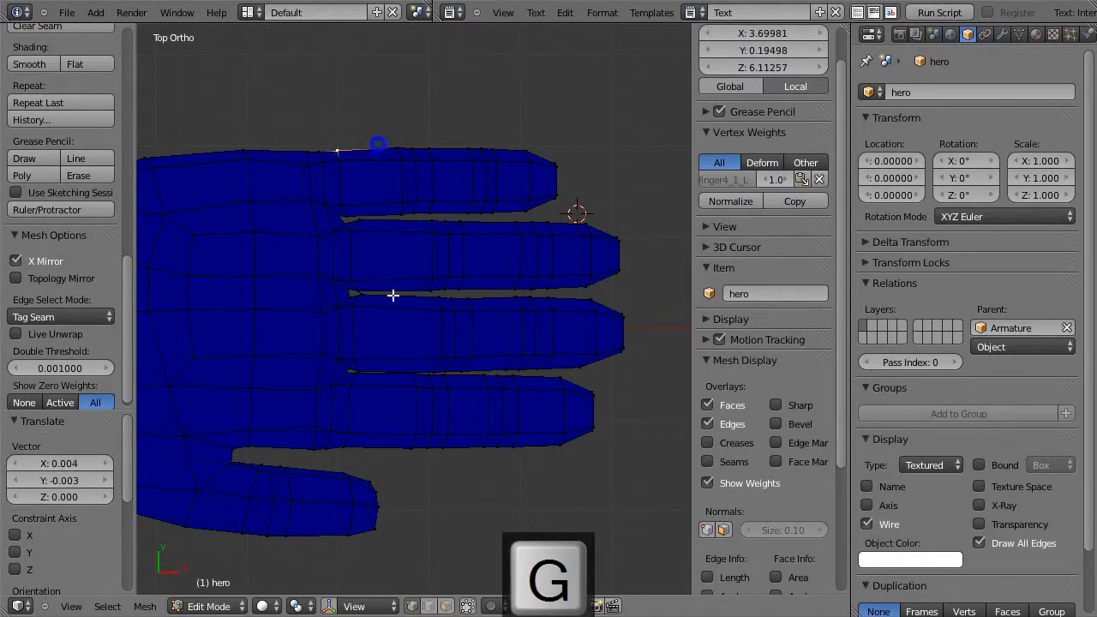
Select the thumb from its joint loops to the tip and thicken it with a Shrink/Fatten offset of -0.006
key("a")
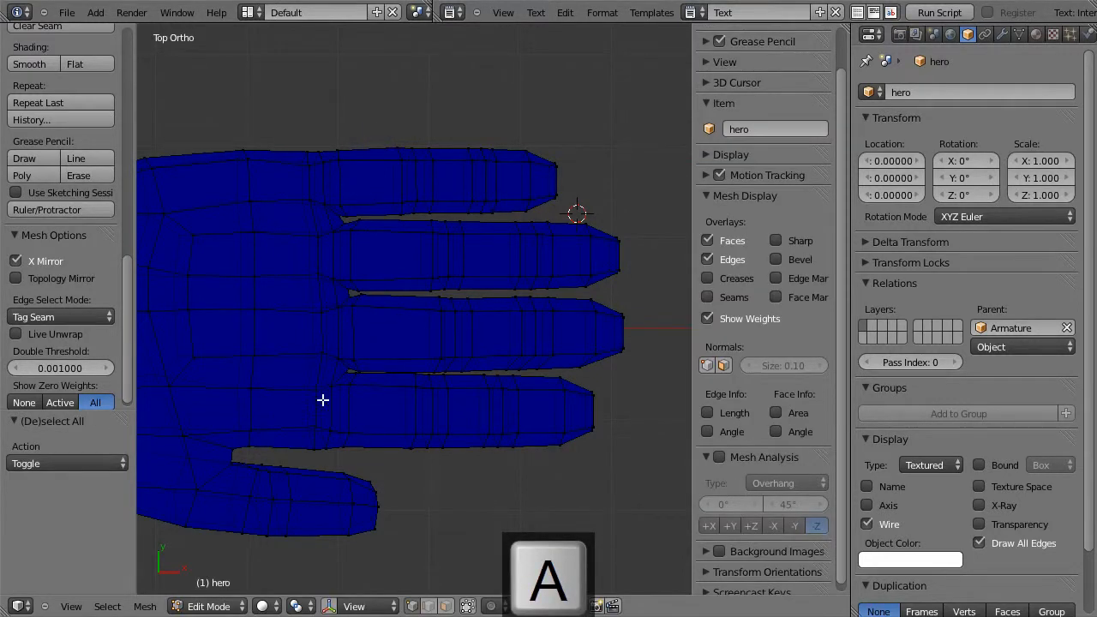
middle_click_drag(284, 443, 351, 389, "shift")
key("b")
left_click_drag(484, 491, 301, 406)
left_click(301, 430, "shift")
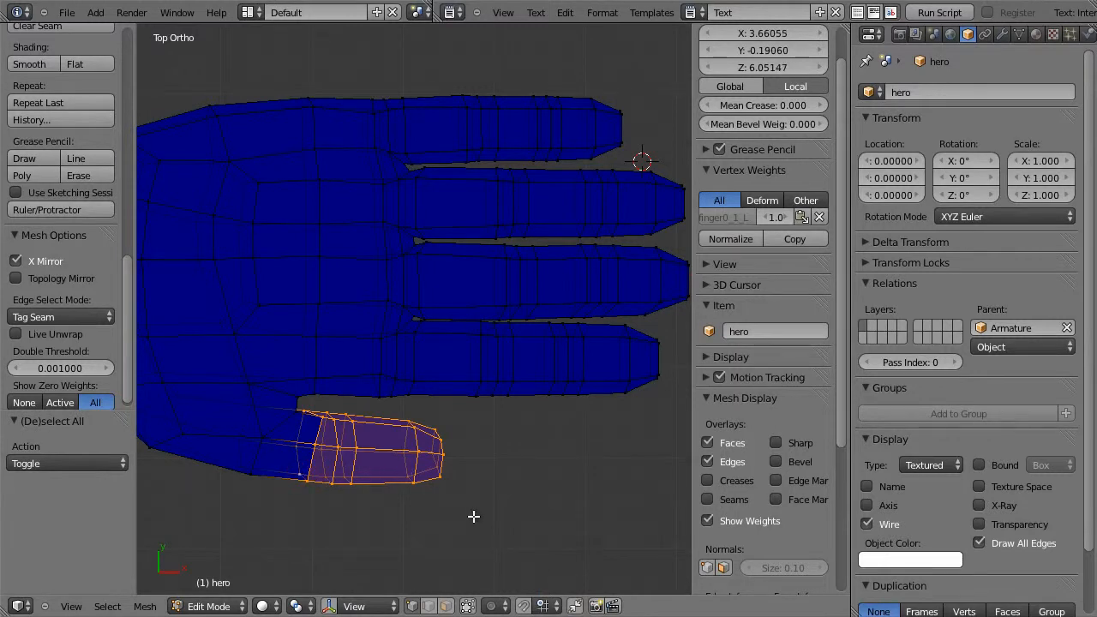
key("alt+s")
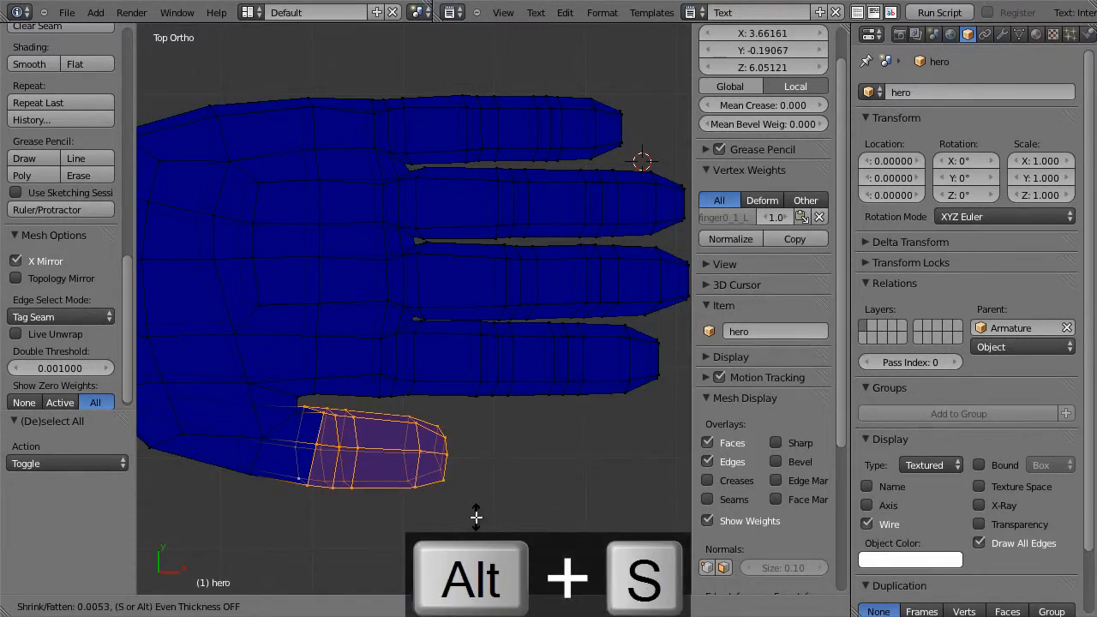
left_click(476, 516)
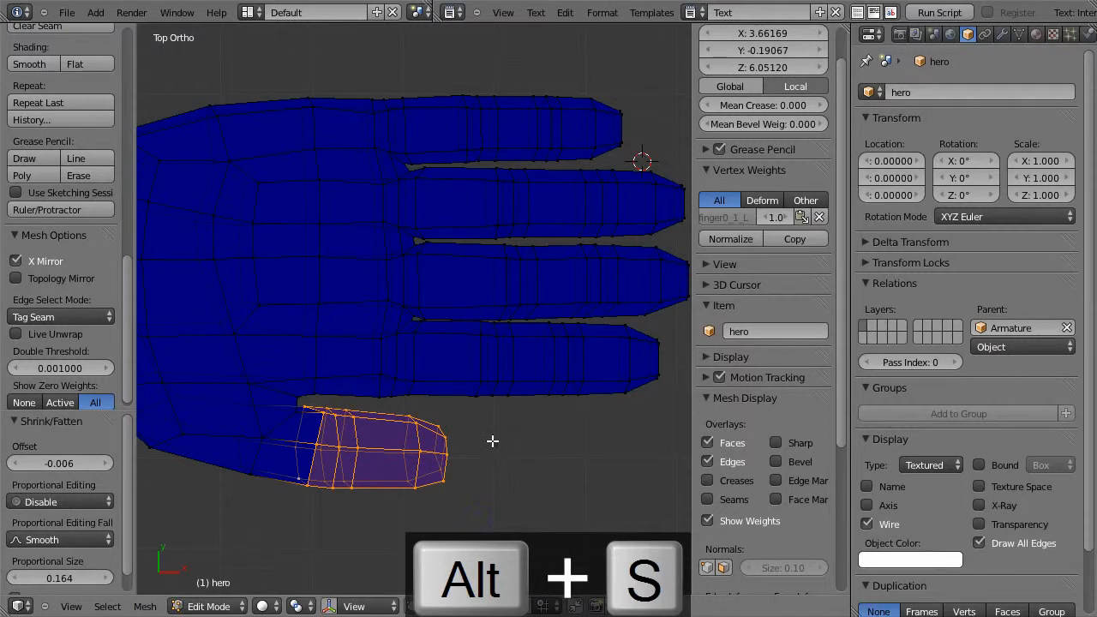
Add the middle finger from its inner joint loops to the tip to the selection, including the vertices along its index-side edge
key("Tab")
key("Tab")
middle_click_drag(580, 299, 442, 356, "shift")
key("b")
left_click_drag(605, 343, 369, 281)
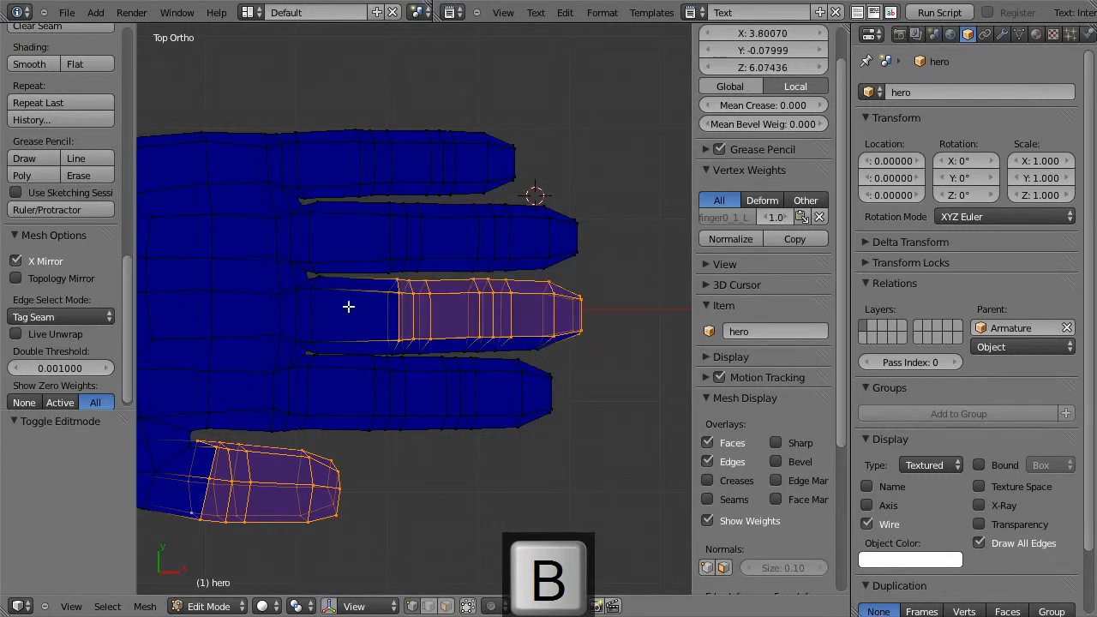
right_click(393, 352, "shift")
right_click(409, 351, "shift")
right_click(426, 352, "shift")
key("b")
left_click_drag(456, 338, 562, 354)
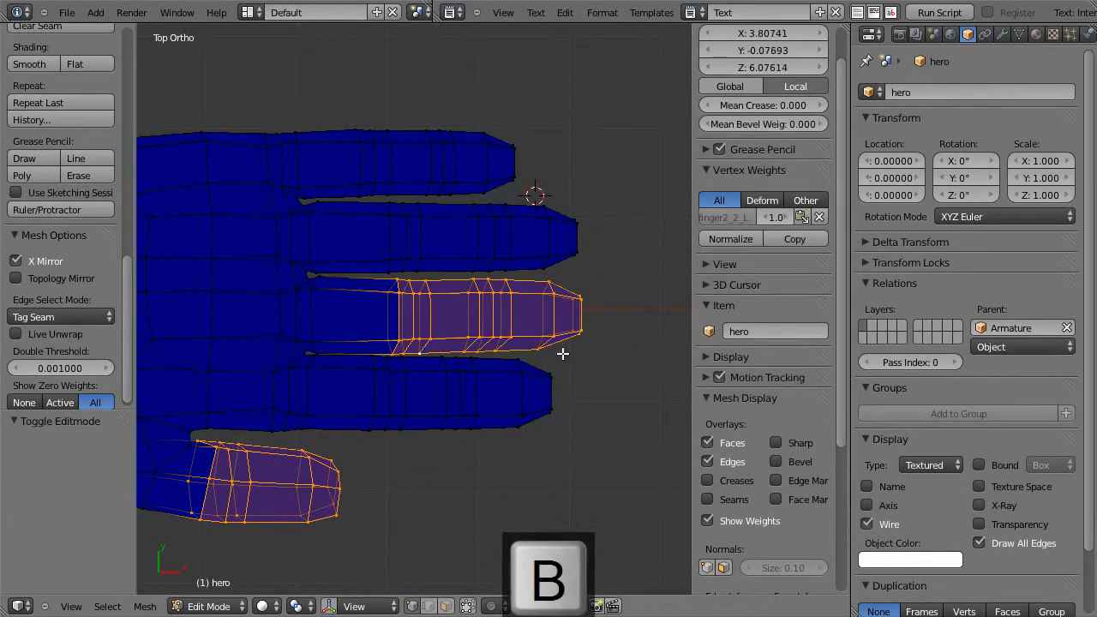
key("g")
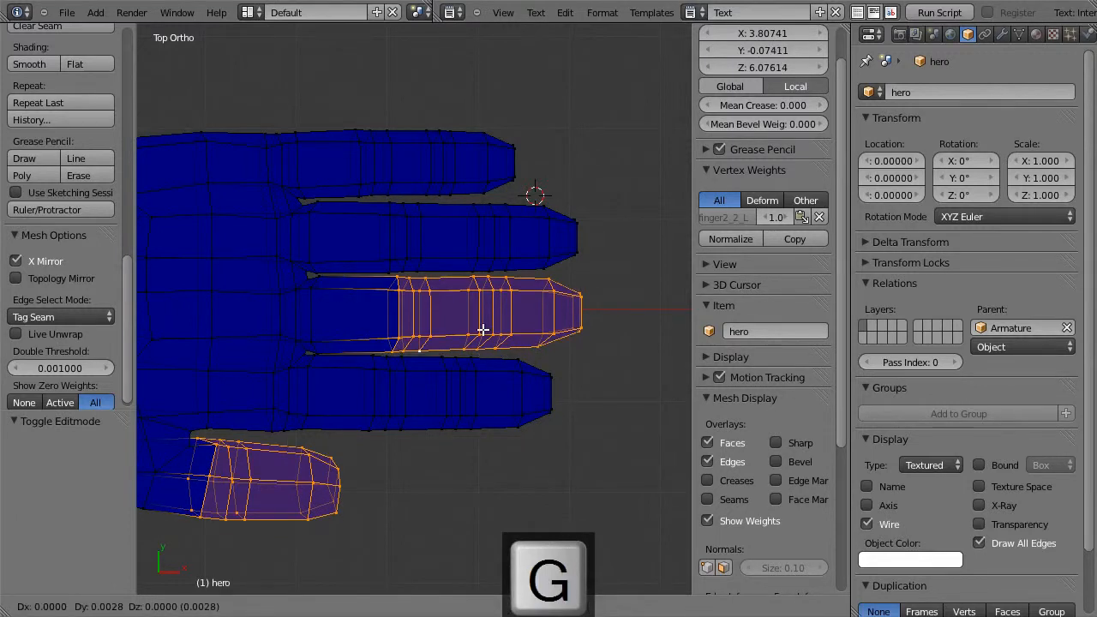
key("Escape")
Remove the thumb from the selection and move the middle finger's outer part about 0.012 along X and 0.003 along Y
key("c")
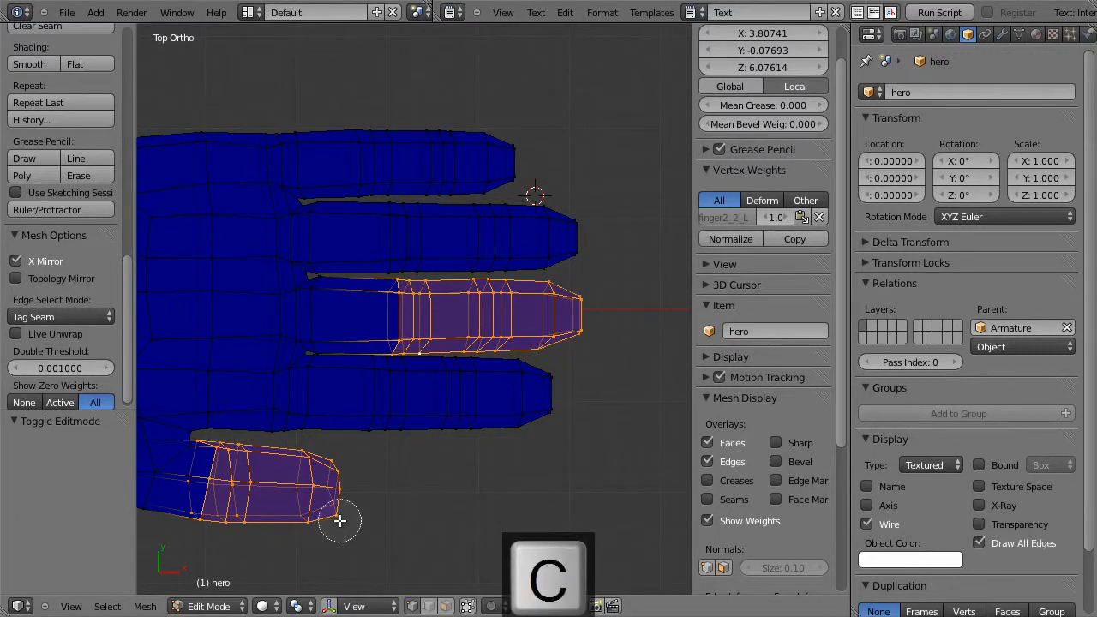
mouse_move(337, 516)
middle_mouse_down()
mouse_move(338, 471)
mouse_move(235, 462)
mouse_move(196, 489)
mouse_move(221, 506)
middle_mouse_up()
key("Escape")
key("Escape")
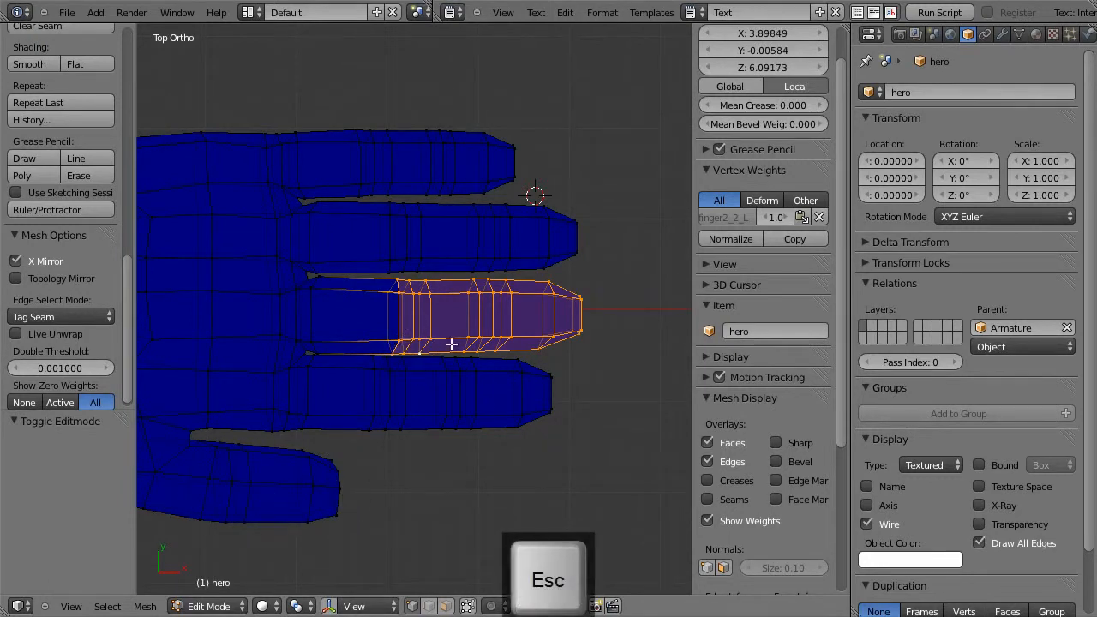
key("g")
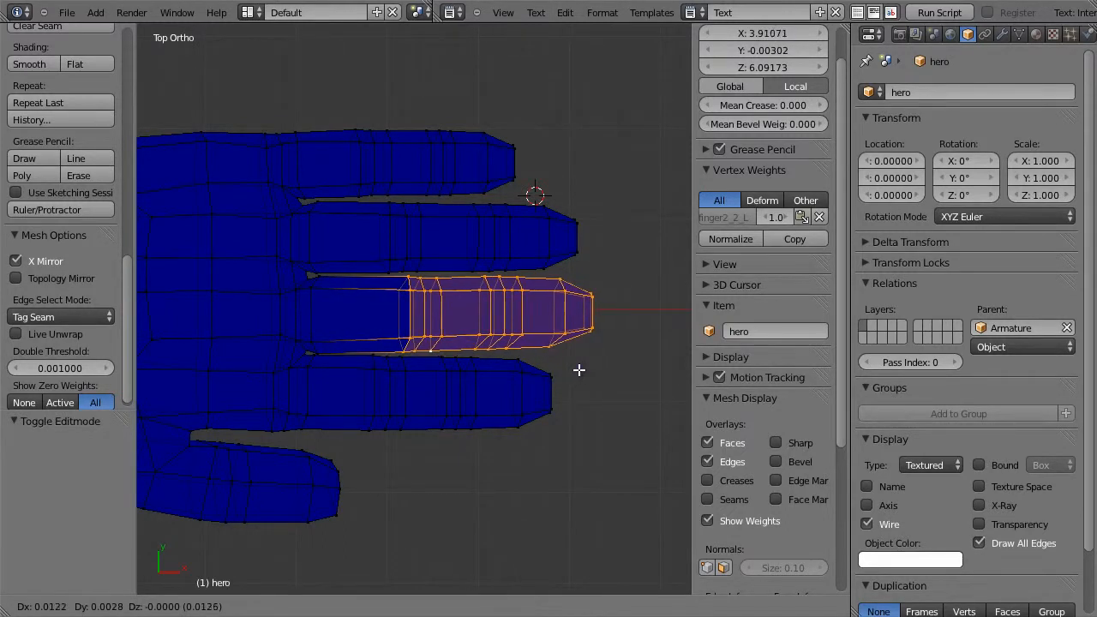
left_click(579, 370)
Select only the index finger from its inner joint loops to the tip and shift it slightly outward along X
key("a")
key("b")
left_click_drag(574, 445, 354, 357)
right_click(373, 359, "shift")
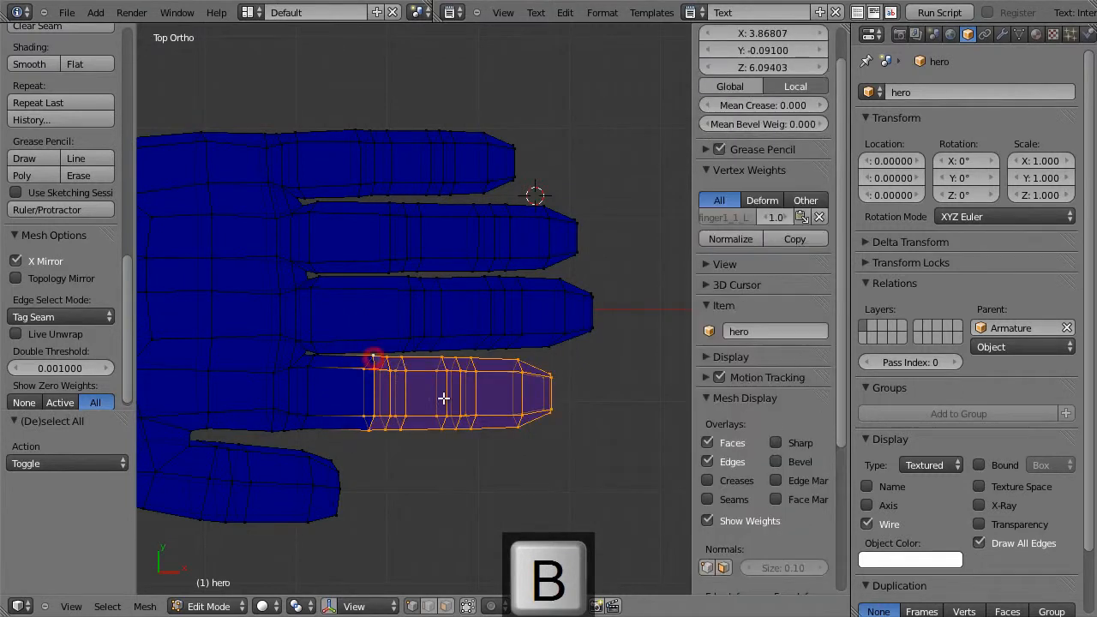
key("g")
left_click(459, 398)
key("a")
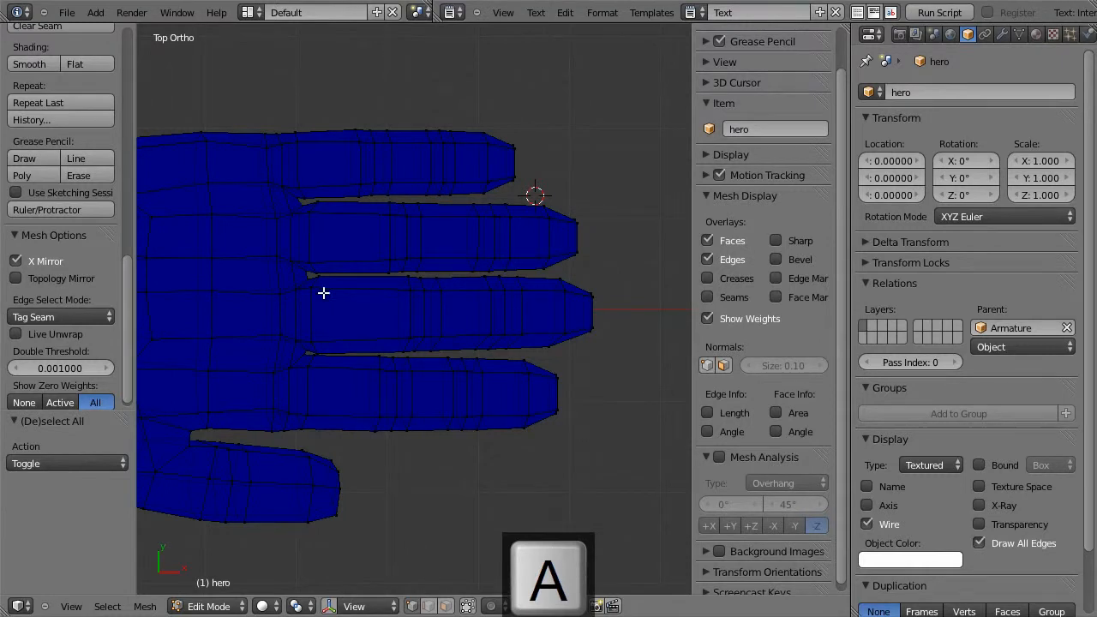
Select the thumb from its joint loops to the tip, including the inner base vertices, and shift it slightly outward along X
key("Tab")
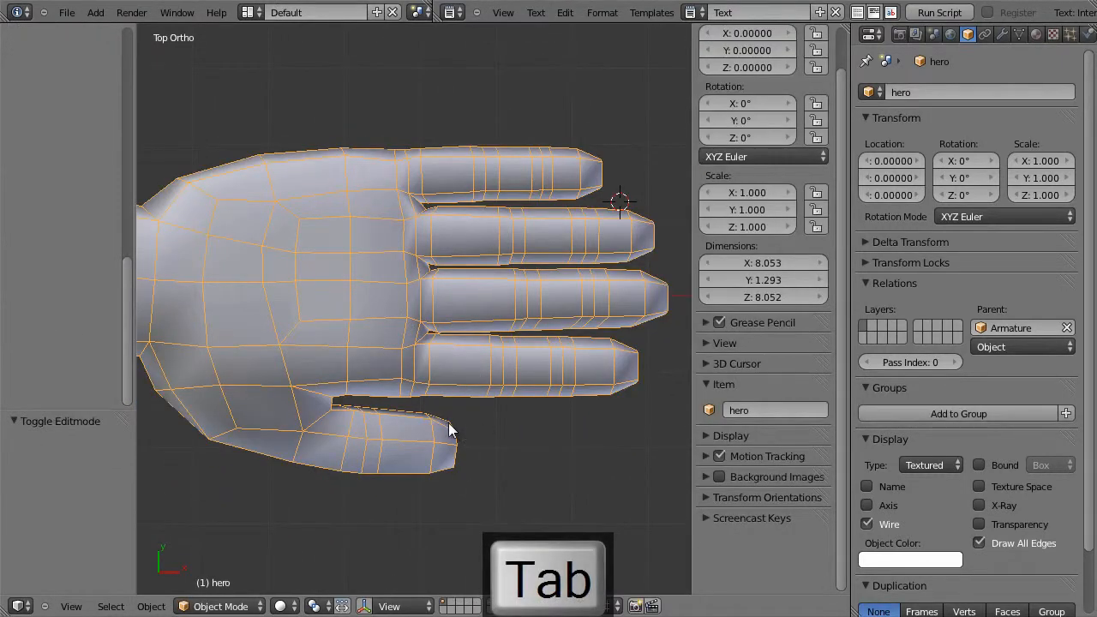
key("Tab")
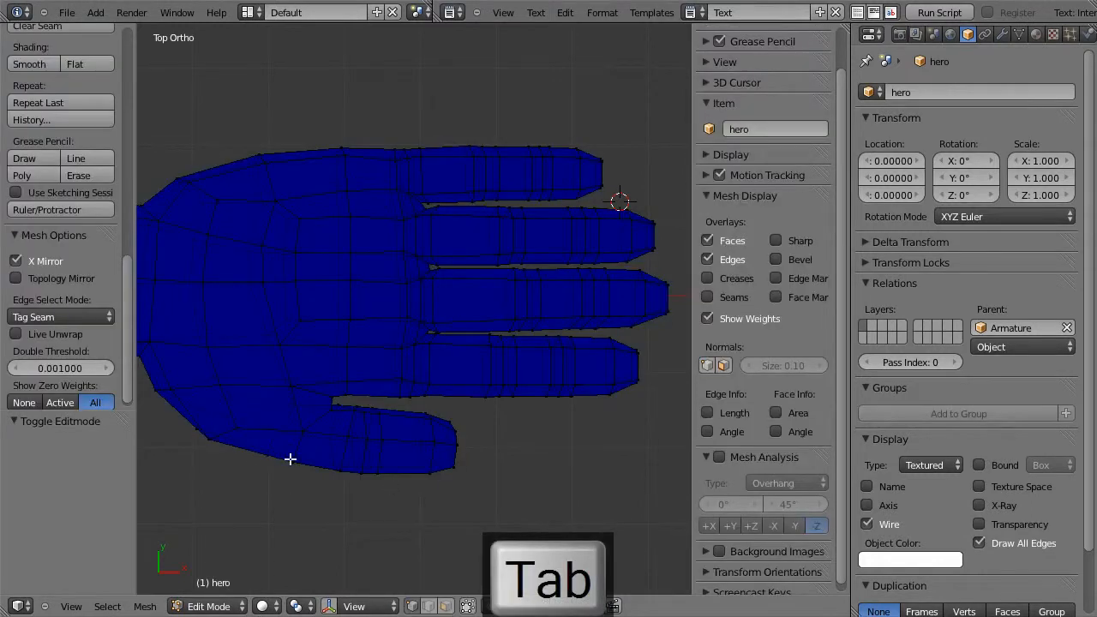
key("b")
left_click_drag(486, 481, 340, 411)
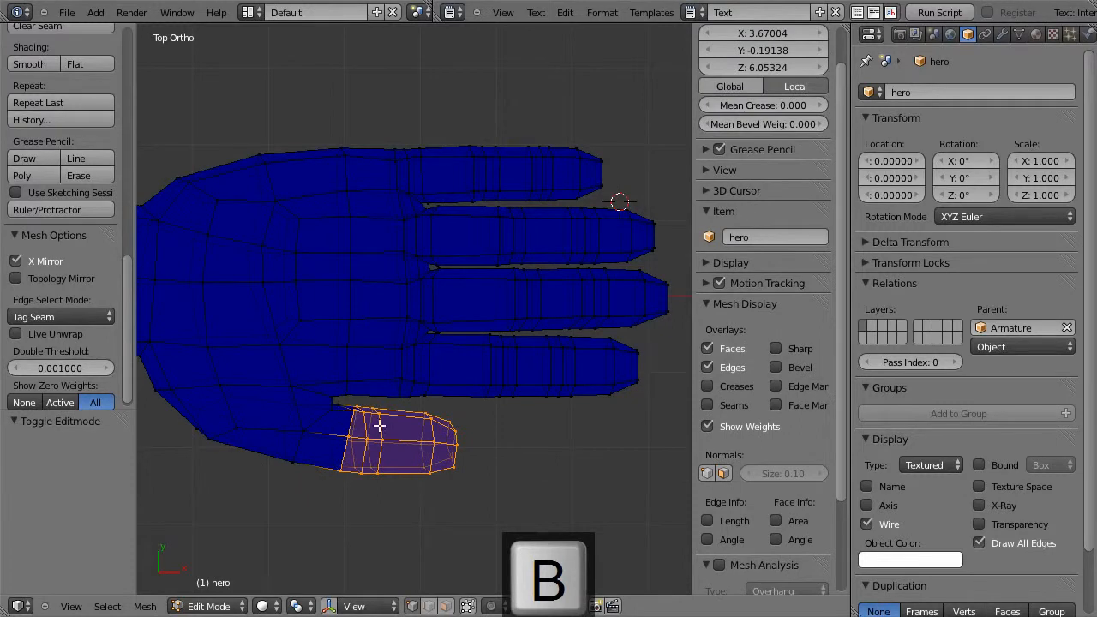
right_click(339, 402, "shift")
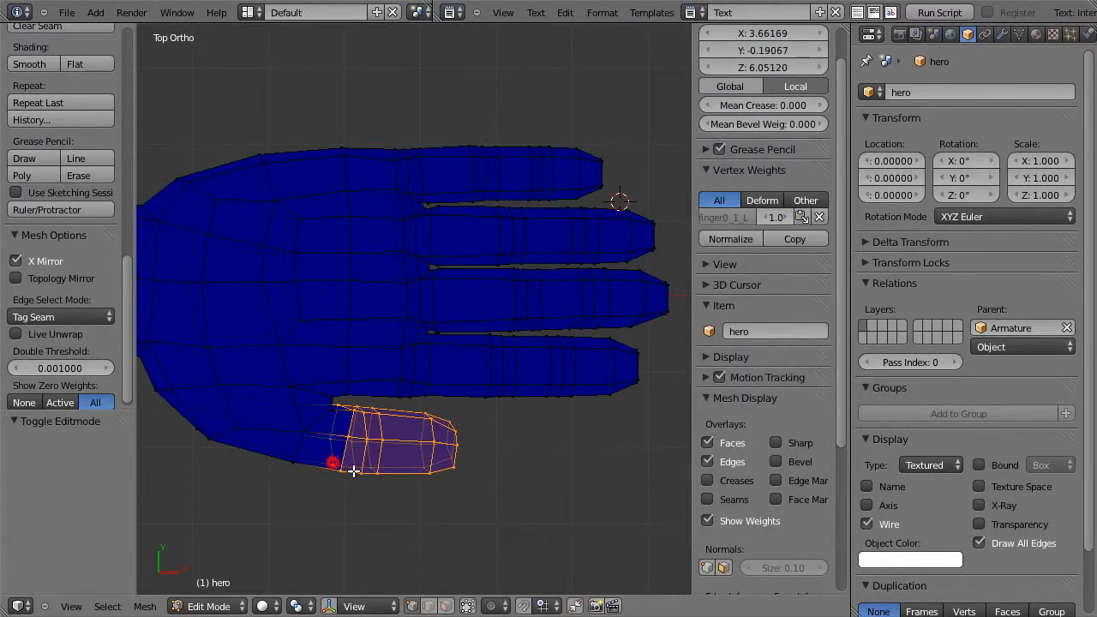
key("g")
left_click(431, 490)
key("a")
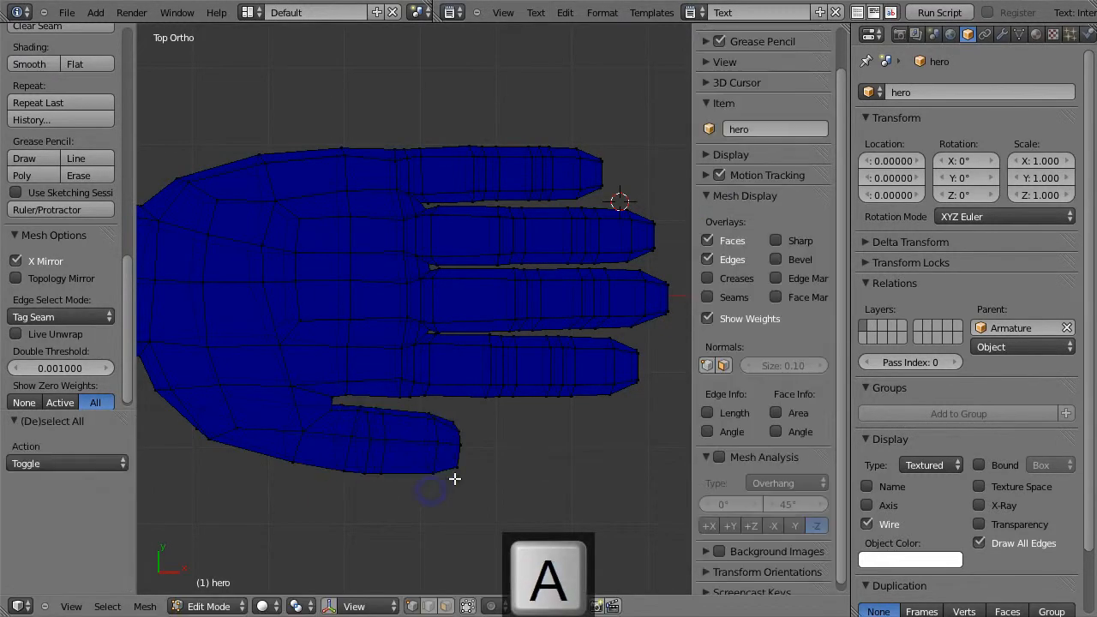
Leave mesh editing, unhide the armature and open it in Edit Mode over the hand's finger bones
scroll(467, 453, "down", 2)
scroll(460, 443, "up", 3)
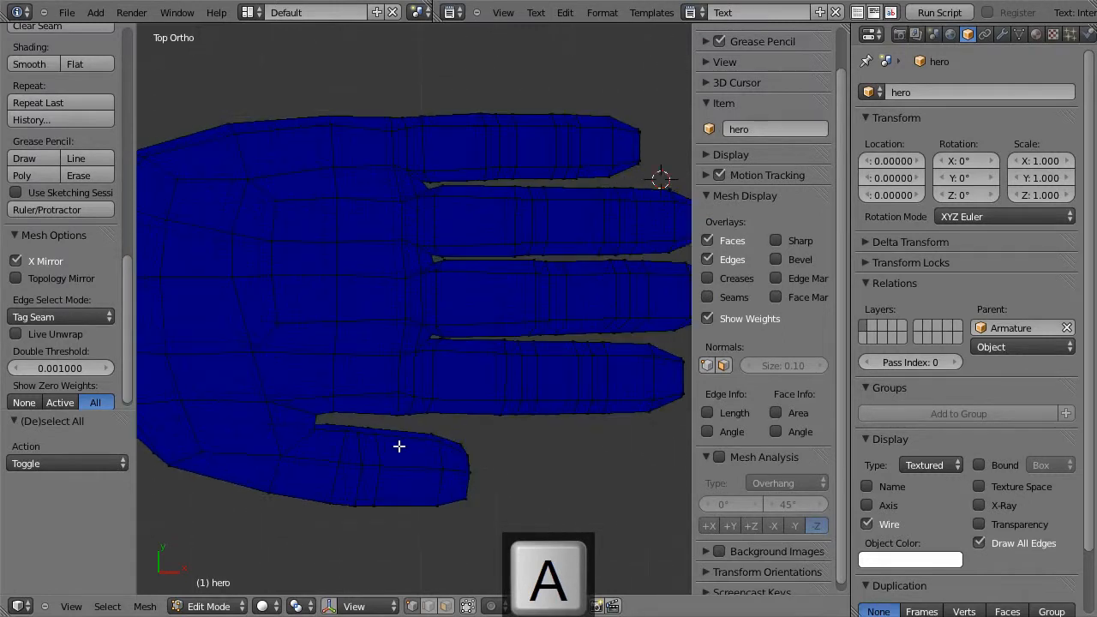
key("Tab")
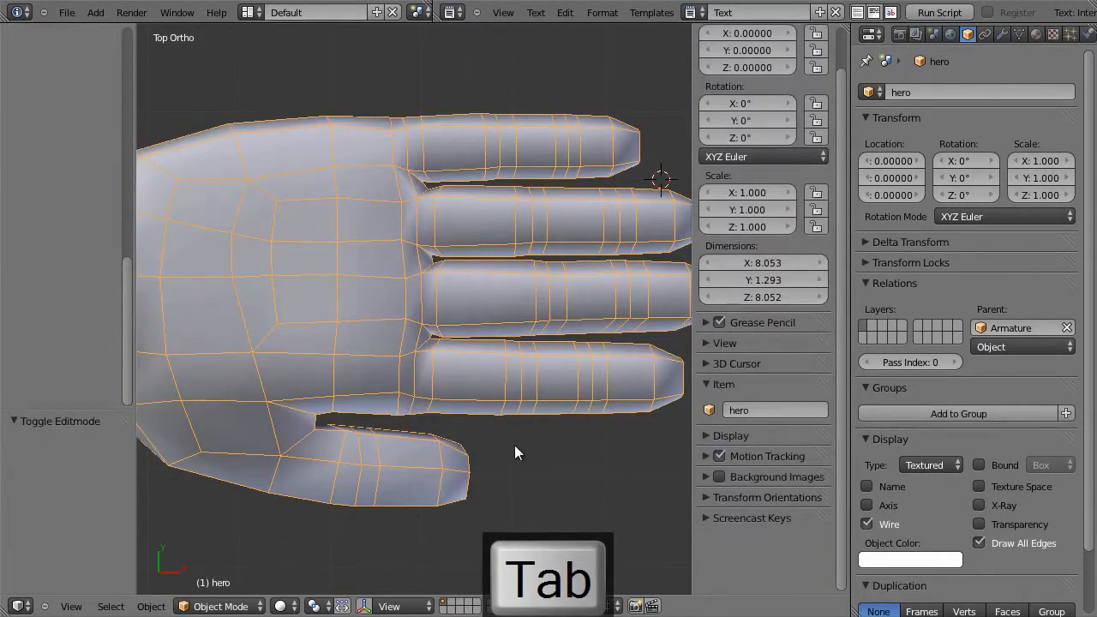
key("alt+h")
right_click(459, 374)
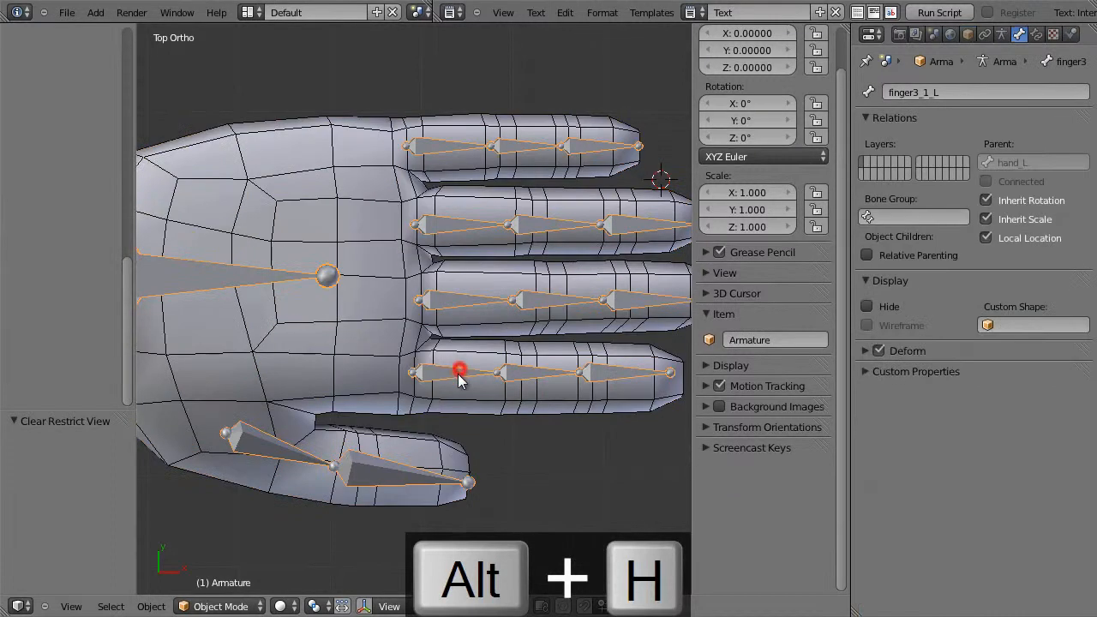
key("ctrl+Tab")
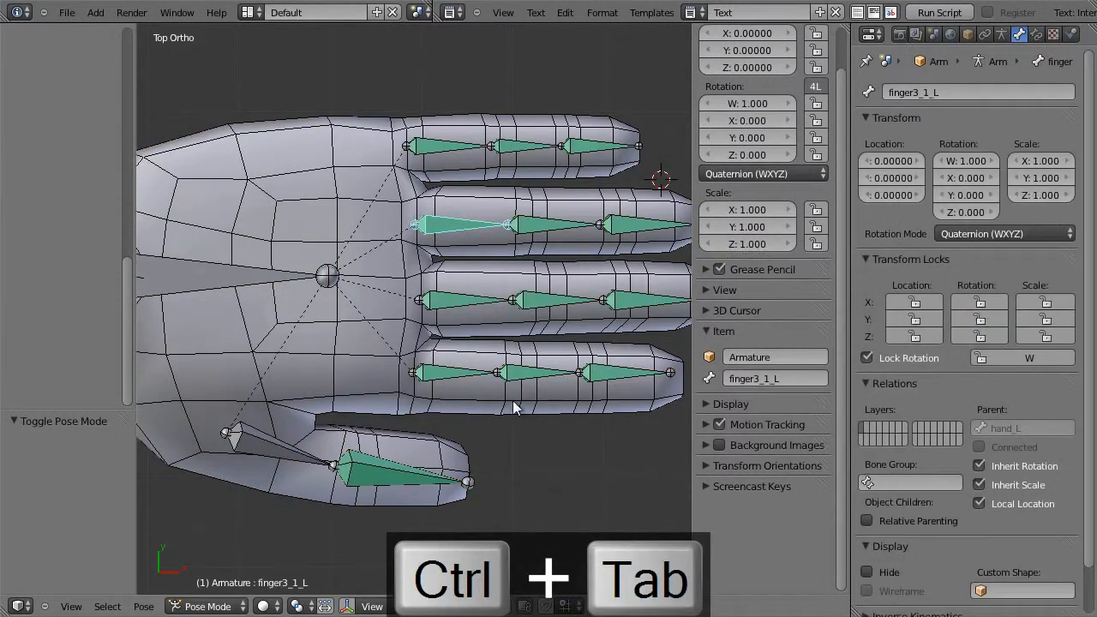
right_click(463, 374)
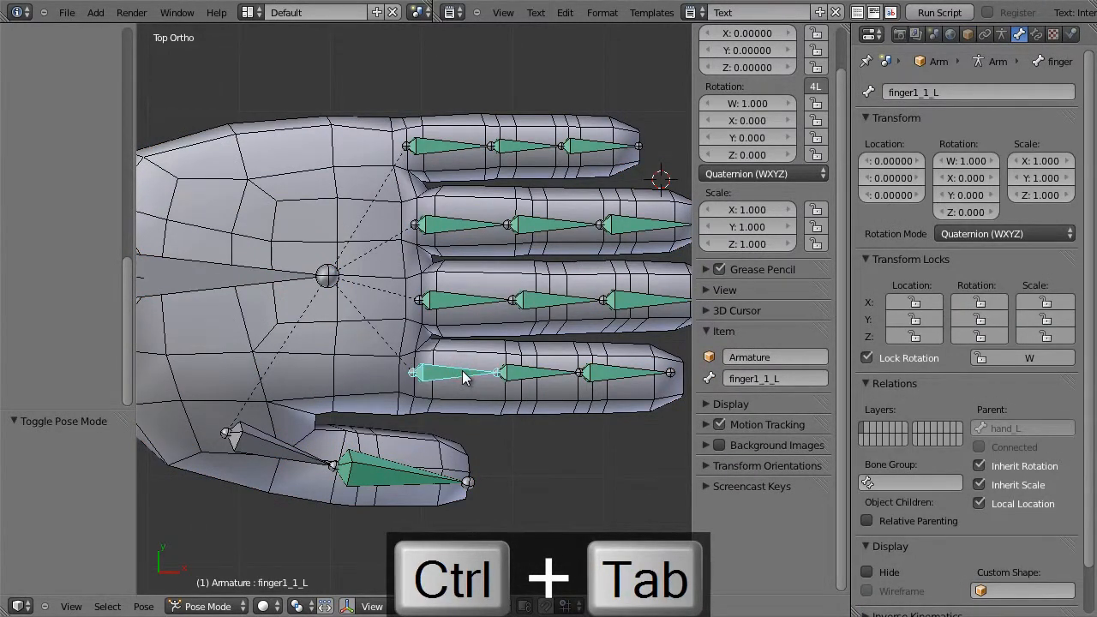
key("ctrl+Tab")
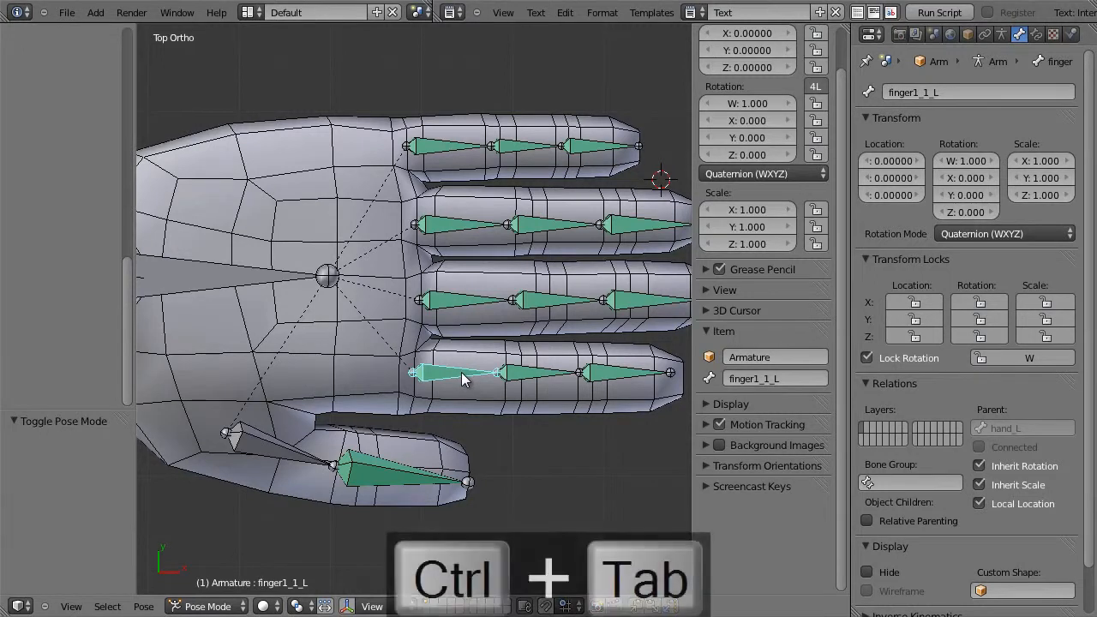
right_click(457, 374)
right_click(460, 373)
key("Tab")
middle_click_drag(536, 375, 444, 391, "shift")
Move the pinky's middle bone, finger4_2_L, 0.010 along X to line up with the joint loops
right_click(418, 162)
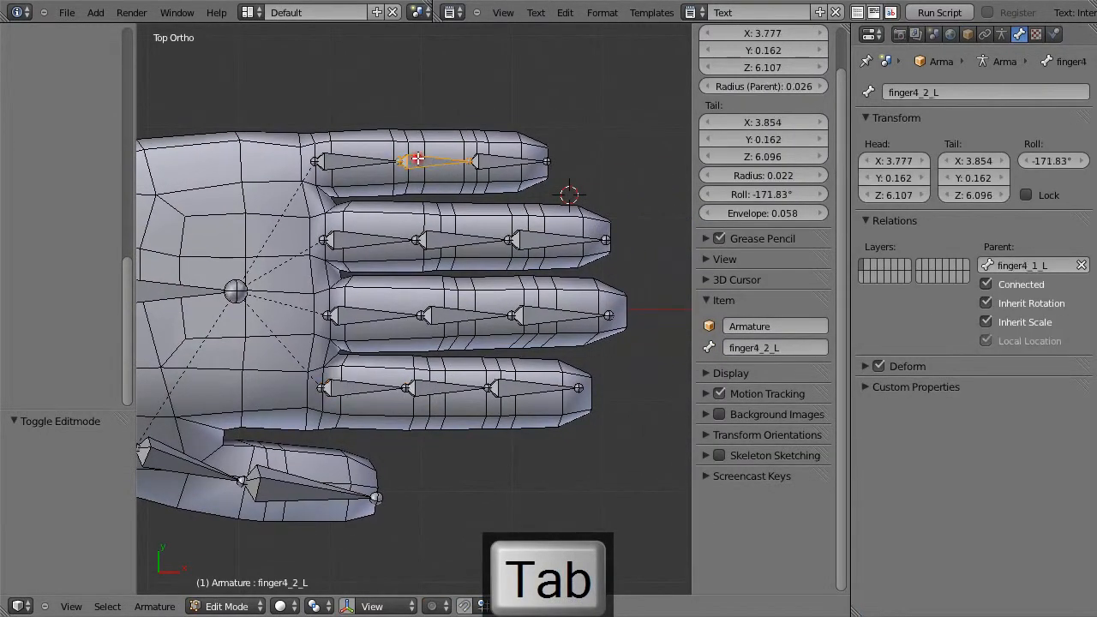
key("g")
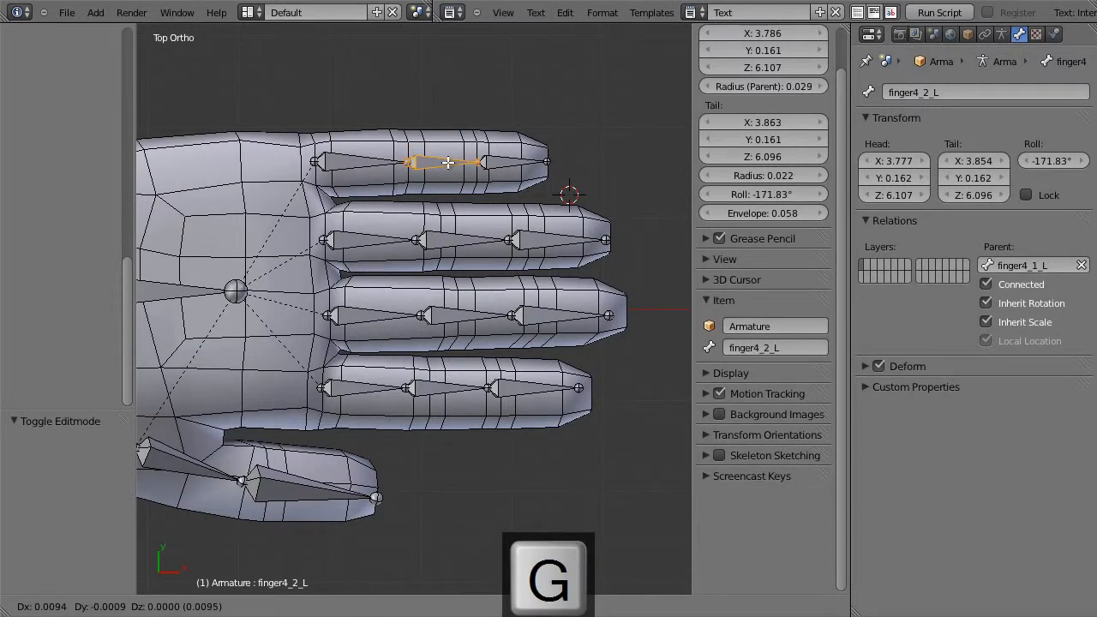
key("x")
left_click(448, 162)
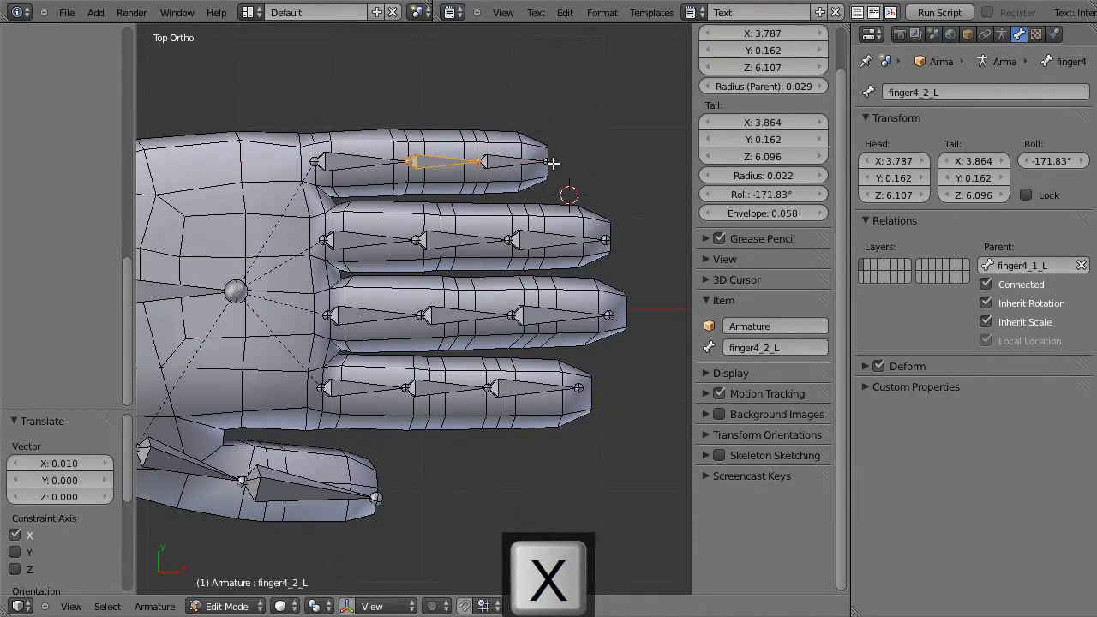
Move the ring finger's middle bone finger3_2_L 0.028 along X and its tip bone finger3_3_L -0.007 along X
right_click(433, 240)
key("g")
key("x")
left_click(480, 240)
right_click(532, 239)
key("g")
key("x")
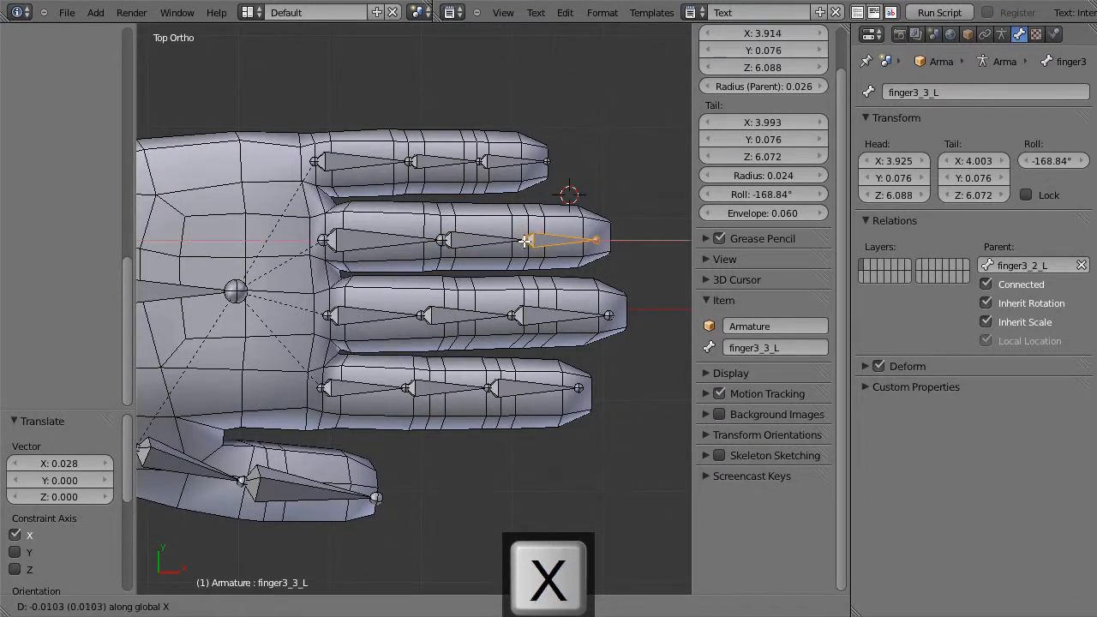
left_click(528, 241)
Move the middle finger's two outer bones, finger2_2_L and finger2_3_L, together 0.041 along X
right_click(456, 316)
right_click(536, 317)
key("g")
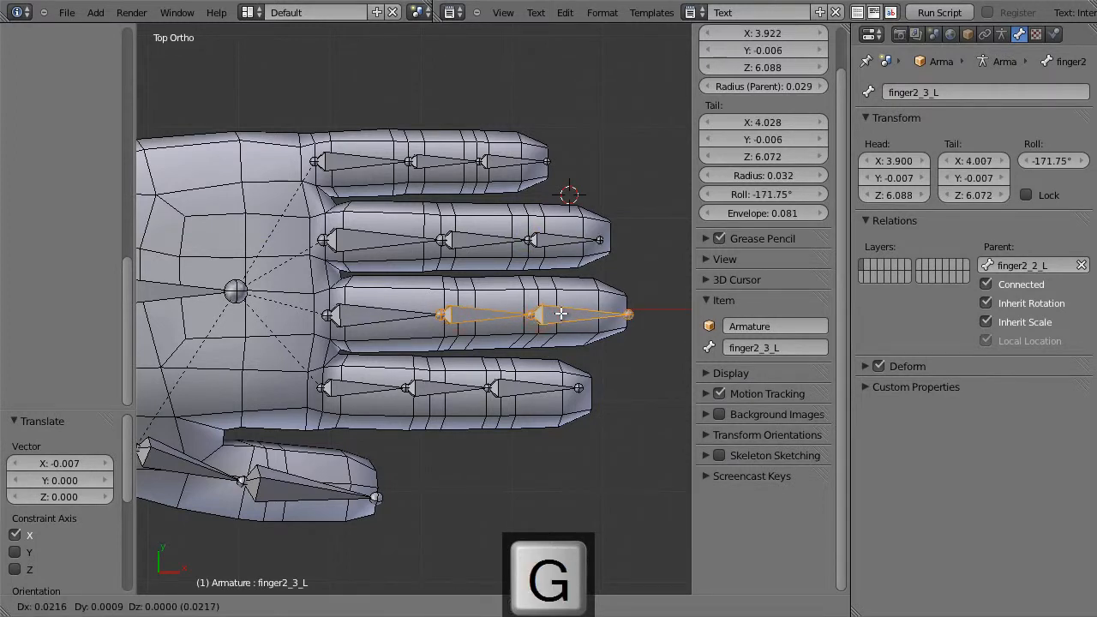
key("x")
left_click(579, 314)
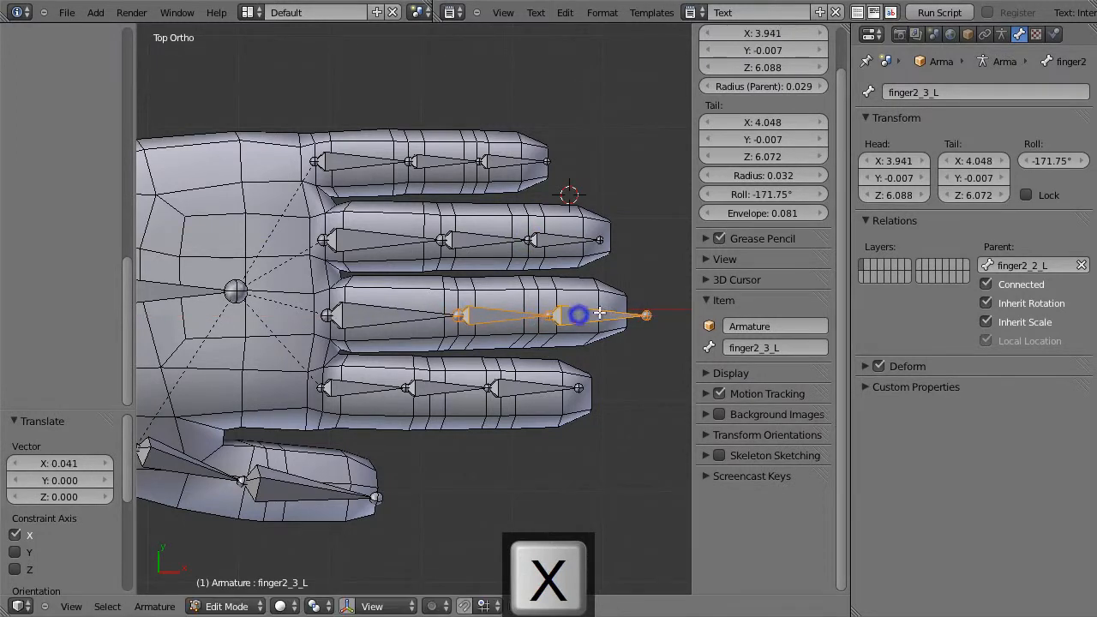
key("g")
key("x")
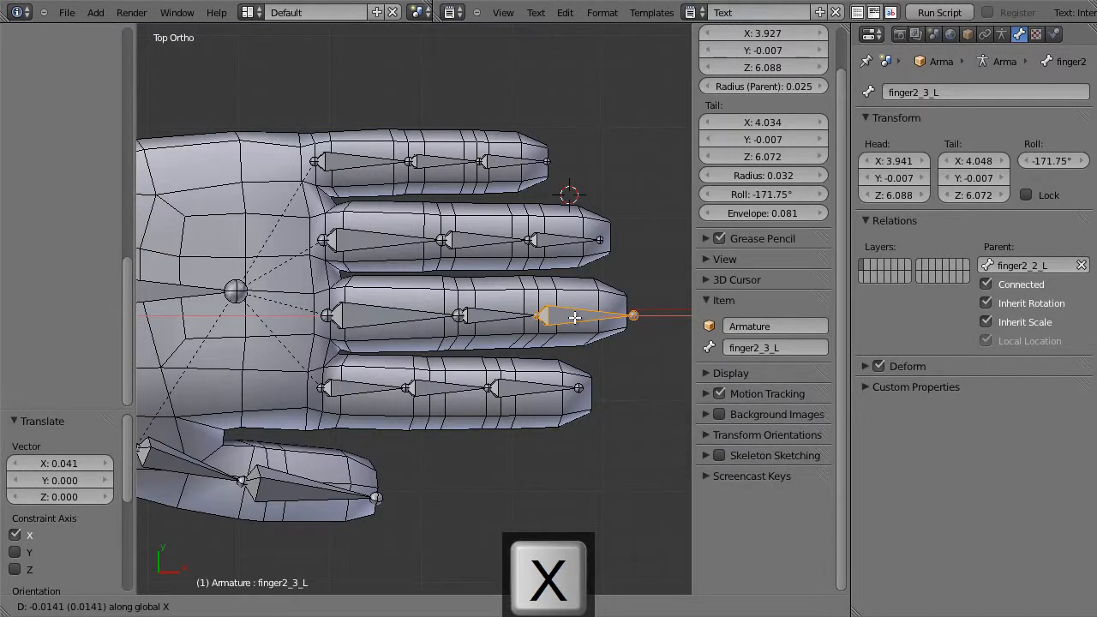
right_click(576, 319)
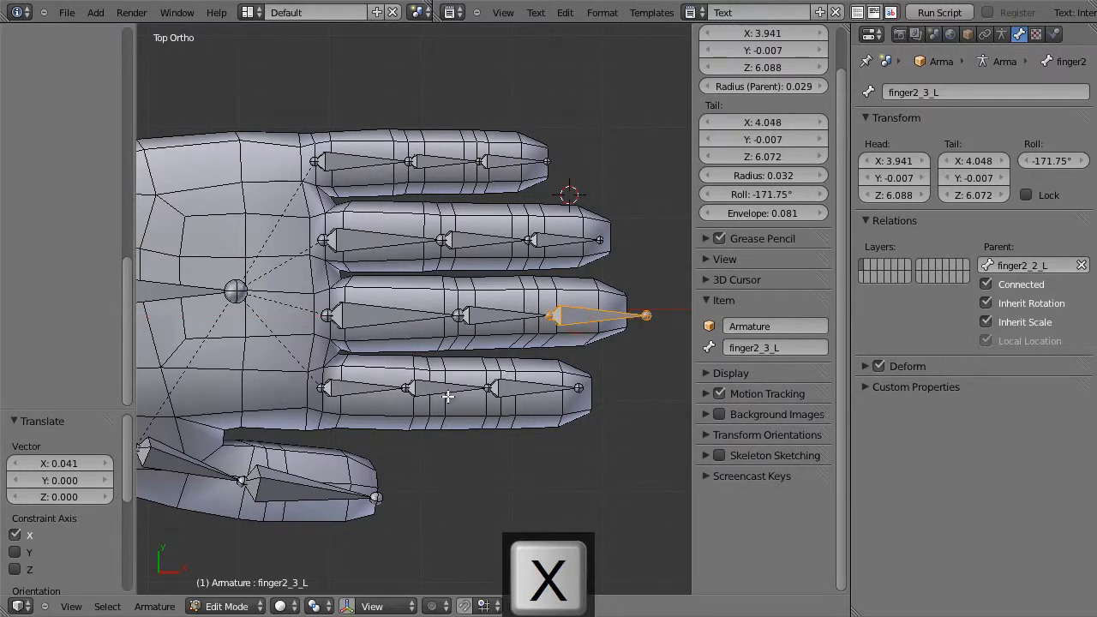
Move the middle finger's tip bone, finger2_3_L, -0.008 along X onto the outer joint loops
key("g")
key("x")
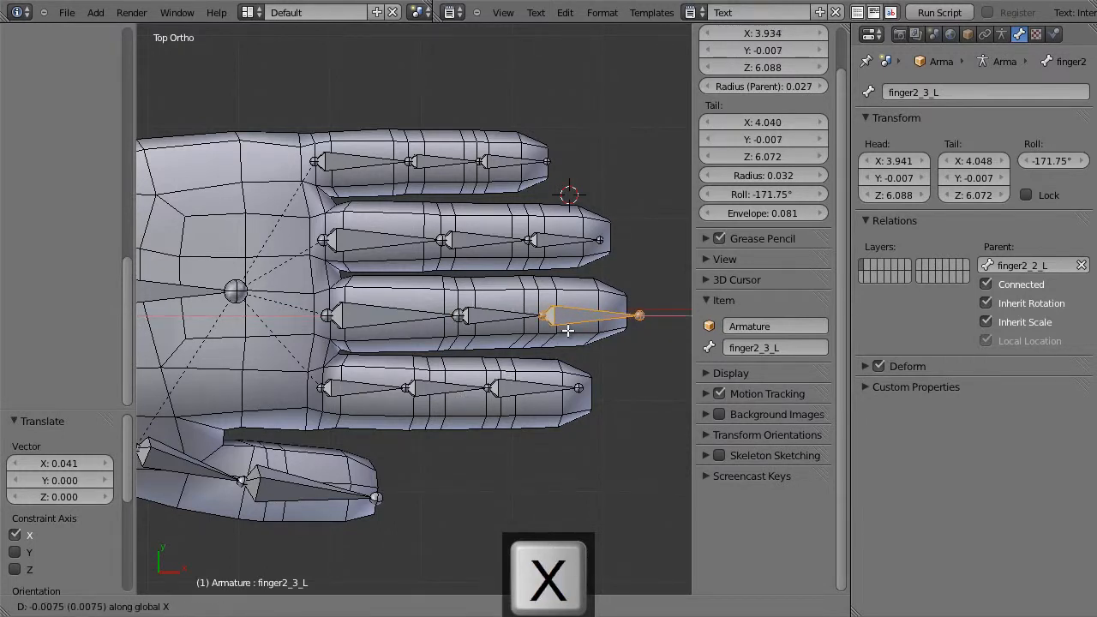
left_click(567, 330)
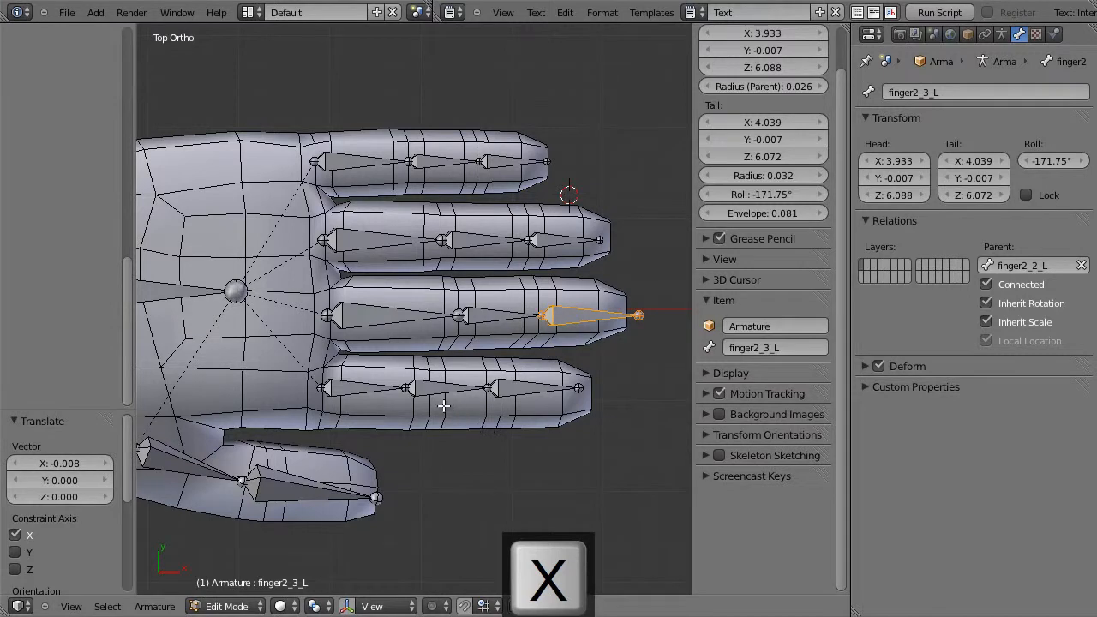
Move the index finger's inner bone joint 0.024 along X and its outer bone joint 0.011 along X
right_click(407, 385)
key("x")
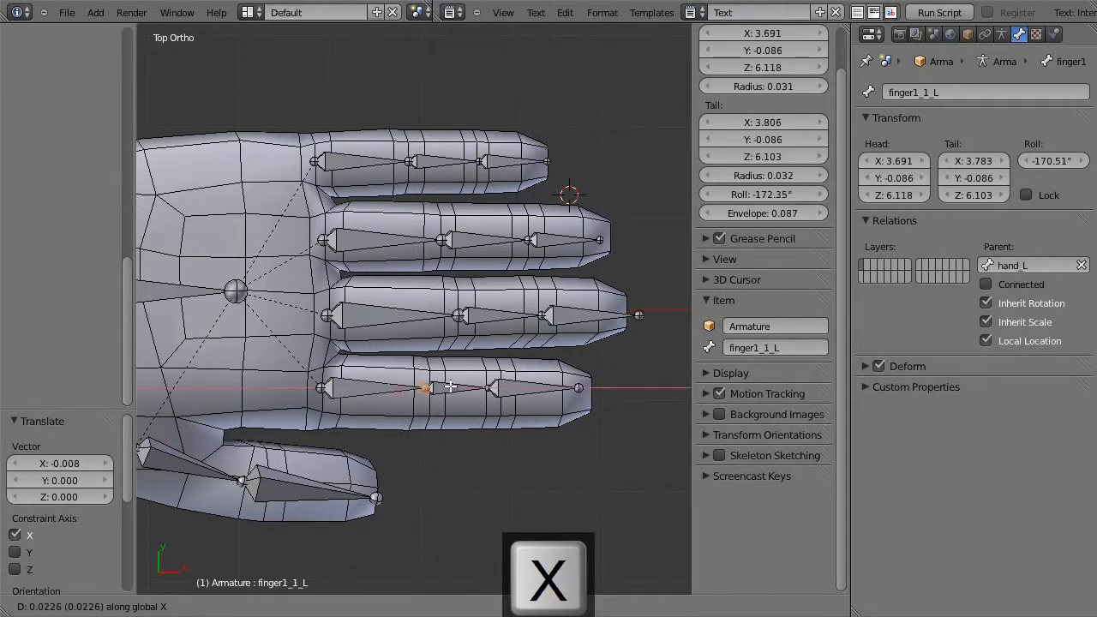
left_click(450, 387)
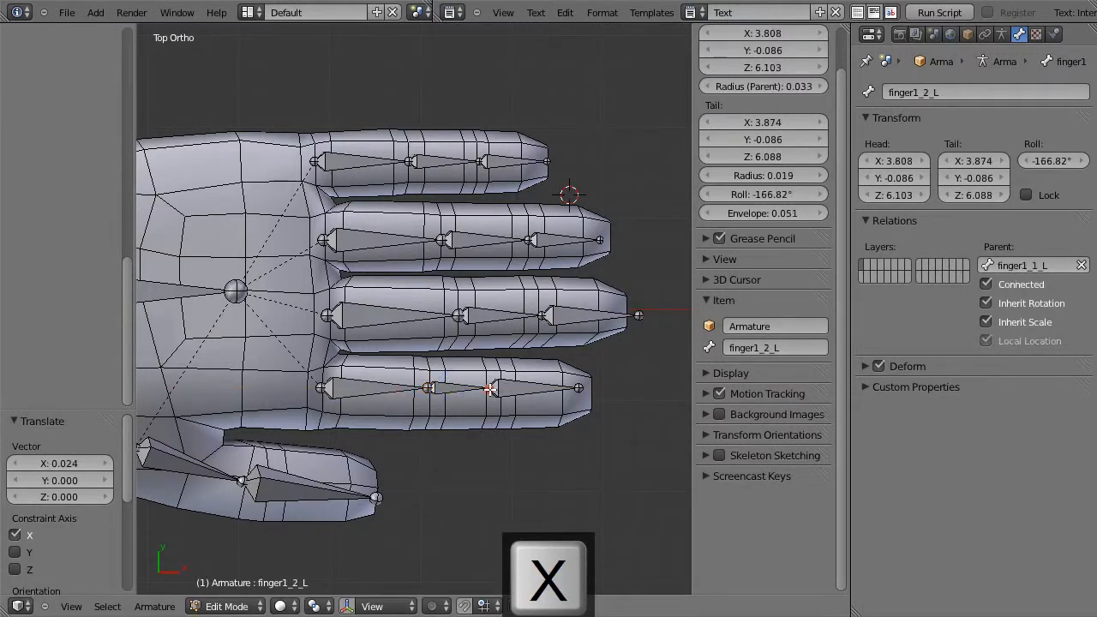
right_click(494, 388)
key("g")
key("x")
left_click(507, 388)
Move the end of the index finger's tip bone 0.013 along X to the fingertip
right_click(580, 388)
key("g")
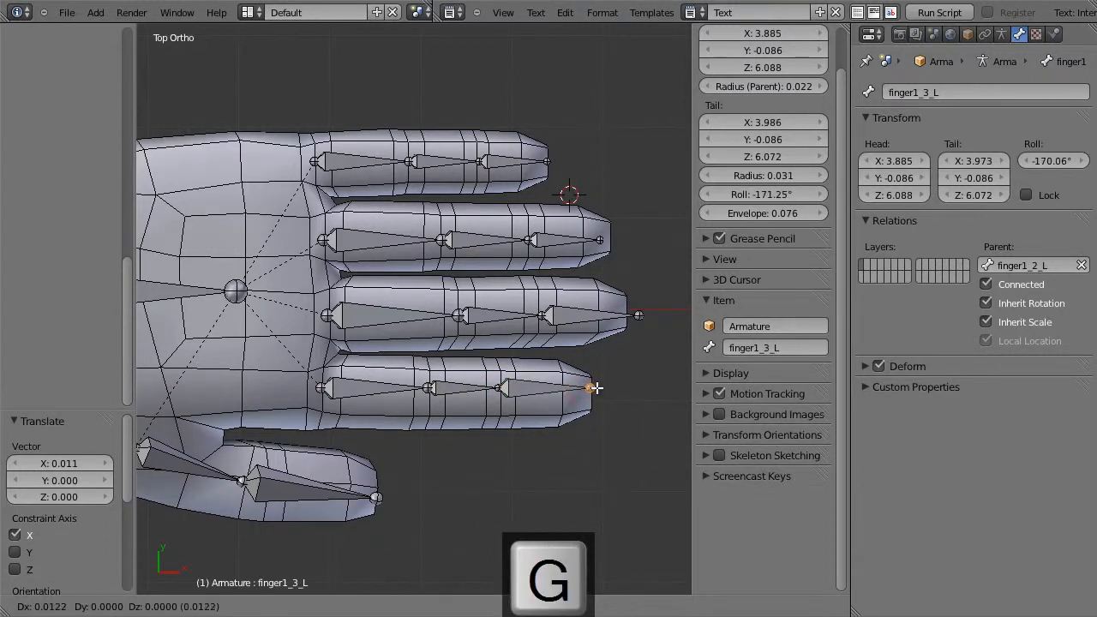
key("x")
left_click(593, 388)
Select all three index finger bones and move them -0.004 along Y to center them in the finger
right_click(460, 390, "shift")
right_click(368, 390, "shift")
key("g")
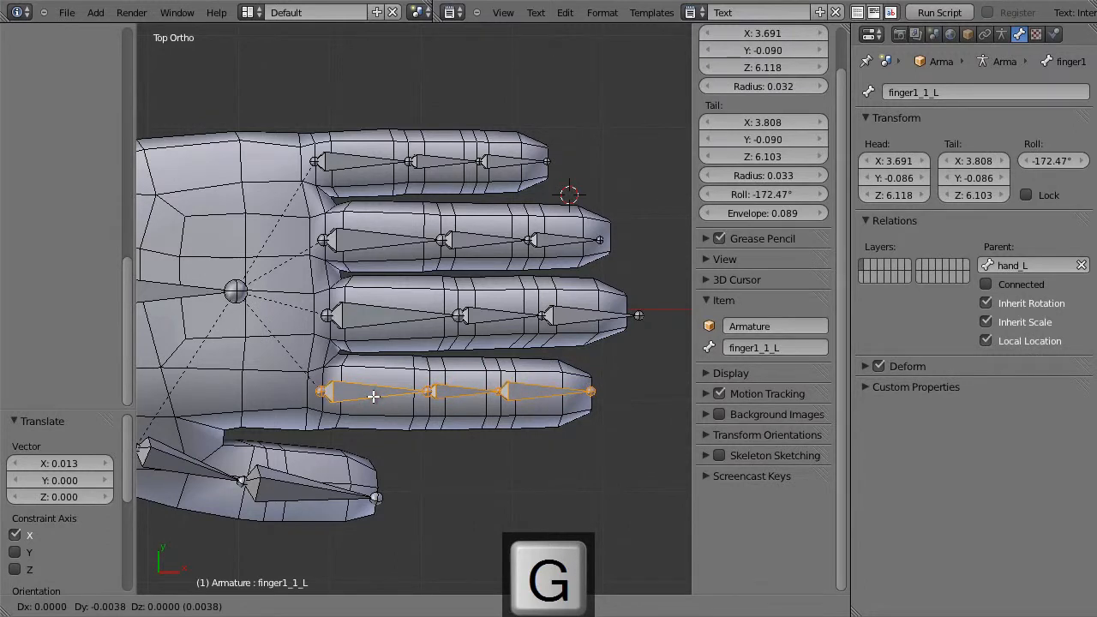
left_click(373, 396)
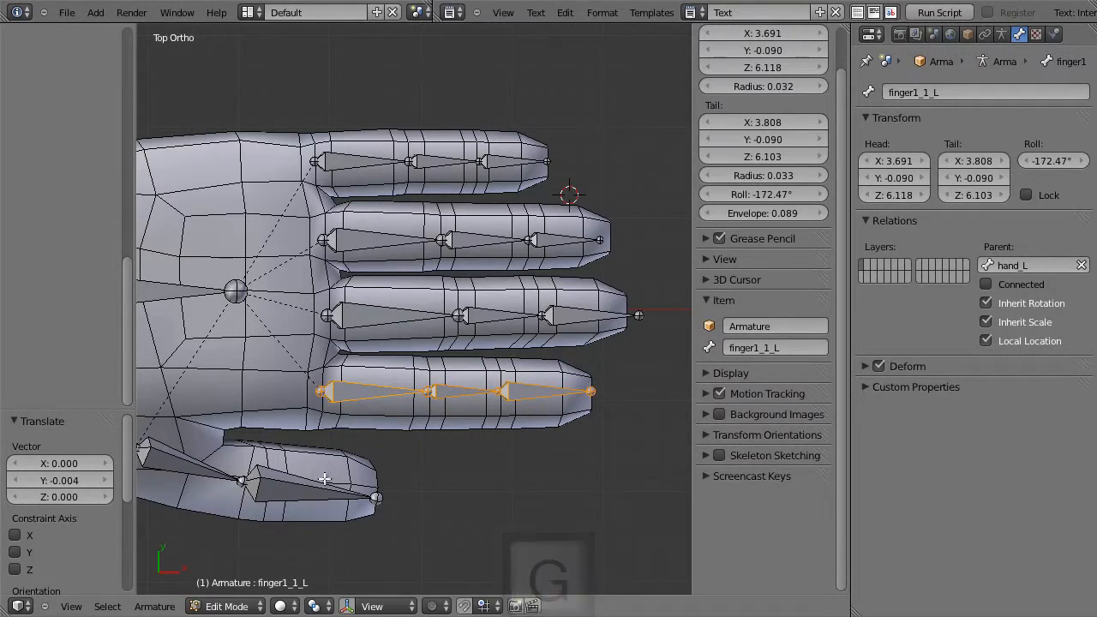
middle_click_drag(374, 442, 443, 415, "shift")
scroll(460, 413, "down", 1)
right_click(562, 304)
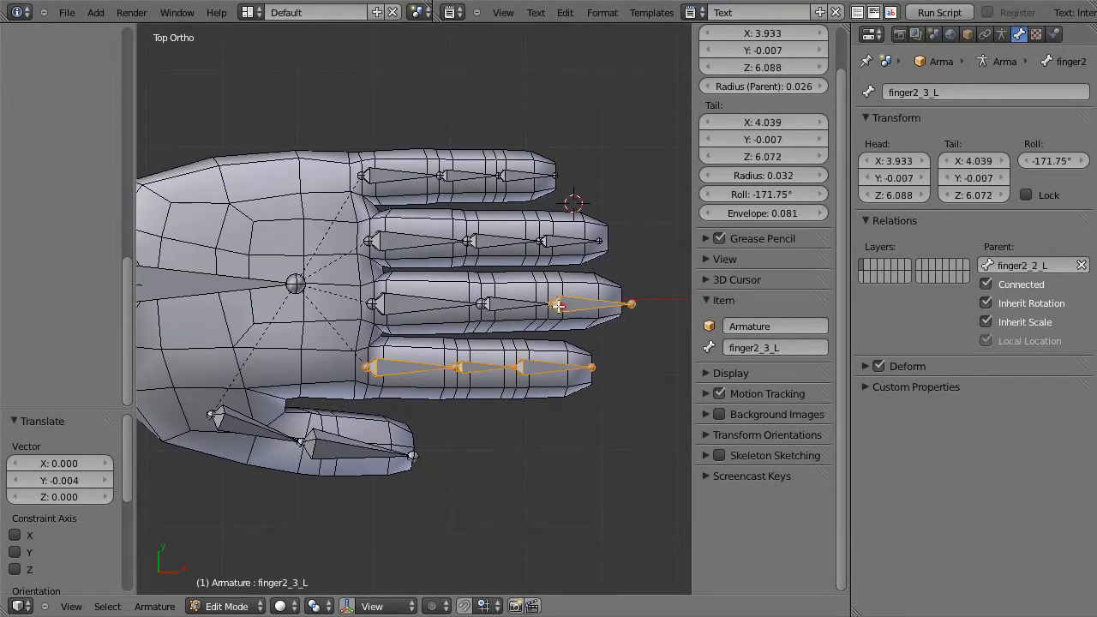
right_click(496, 307, "shift")
right_click(446, 303, "shift")
key("g")
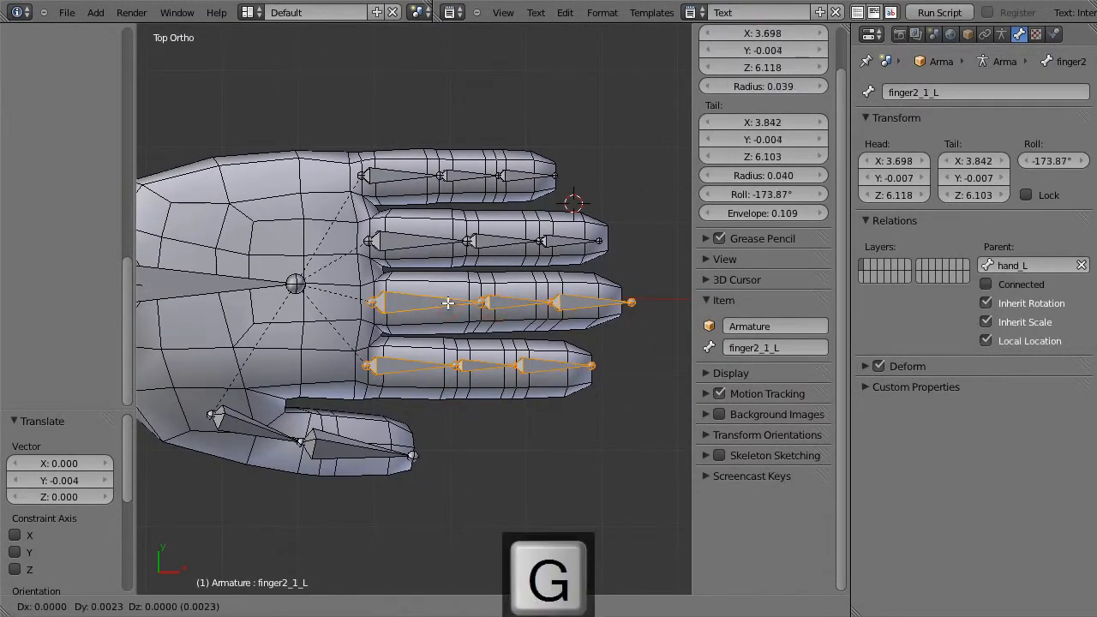
key("Escape")
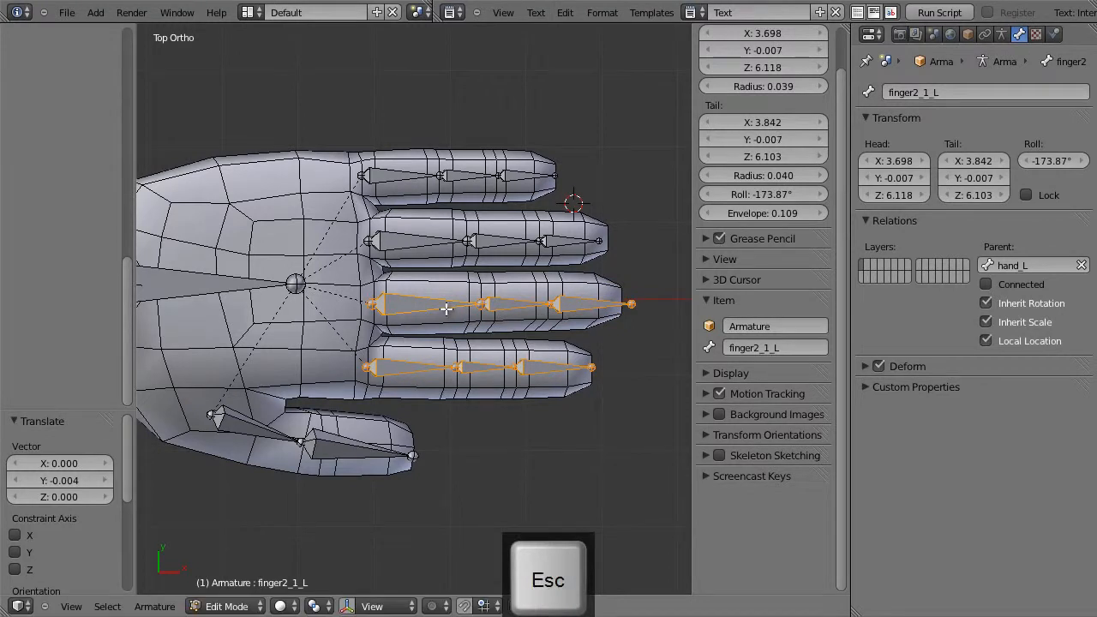
Select all three middle finger bones and move them 0.002 along X and 0.003 along Y to center them in the finger
key("a")
key("a")
key("b")
left_click_drag(367, 285, 619, 319)
right_click(570, 305, "shift")
key("g")
key("x")
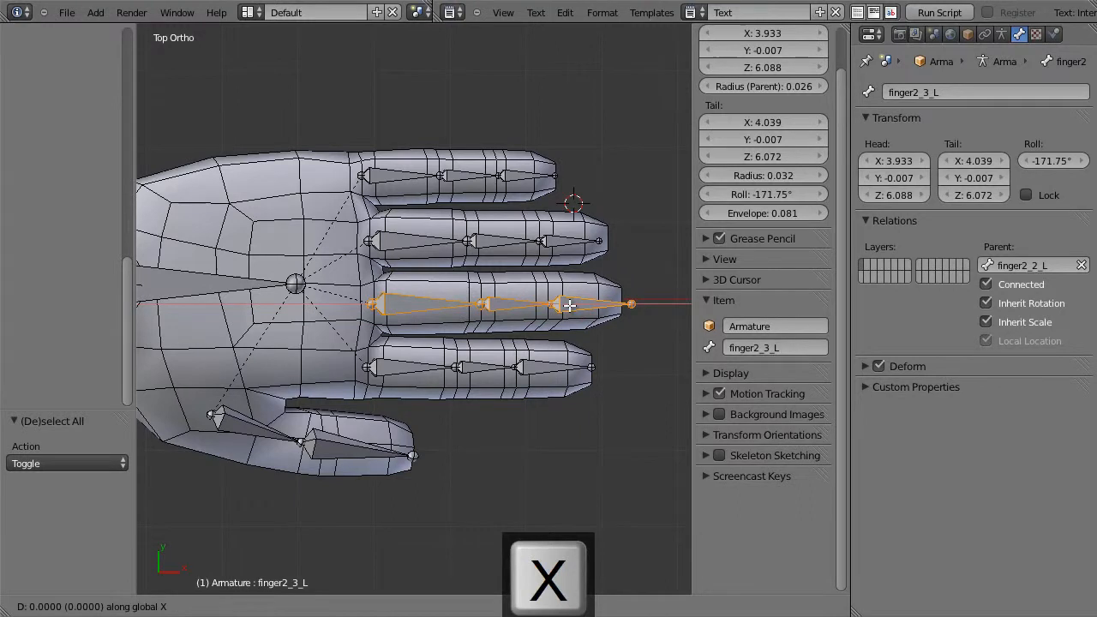
key("Escape")
key("g")
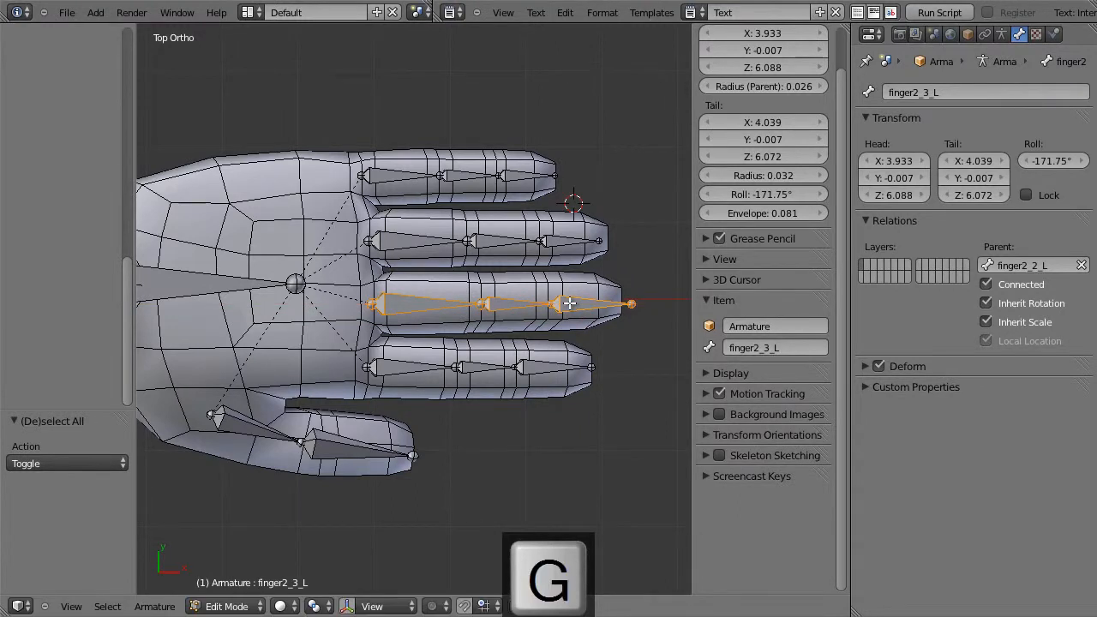
left_click(569, 302)
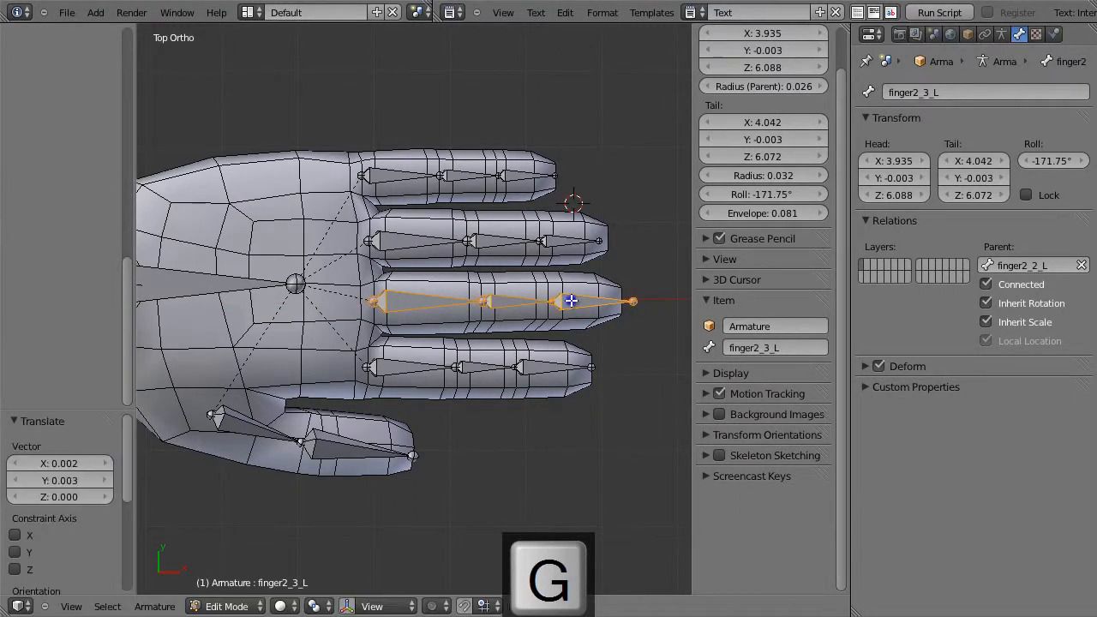
Save the scene as a new incremental file named hero27.blend
left_click(68, 13)
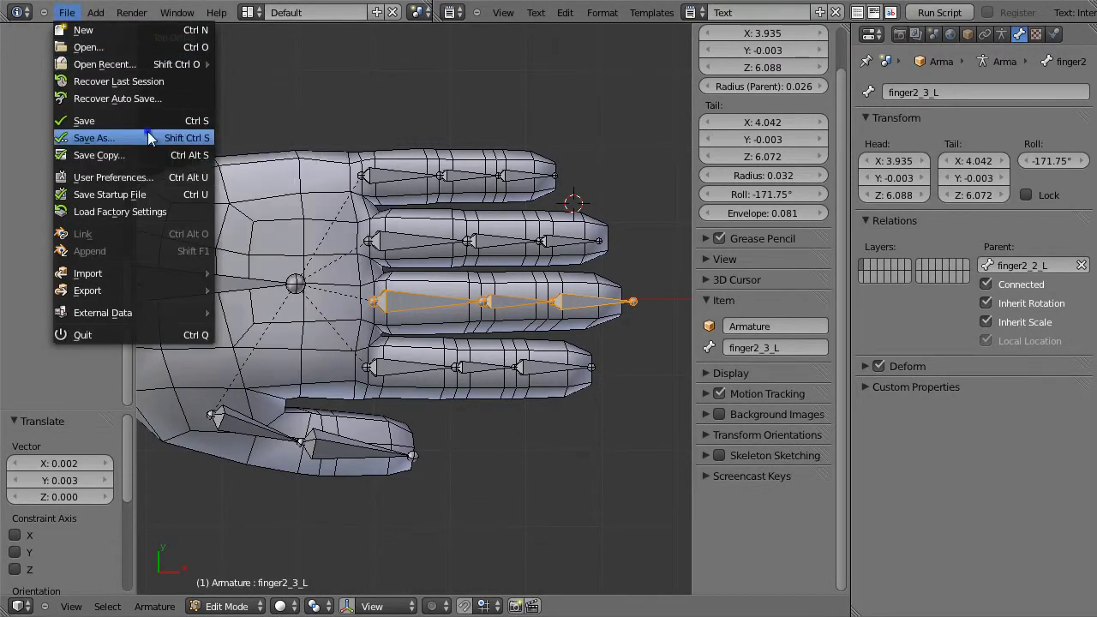
left_click(147, 134)
key("KP_Add")
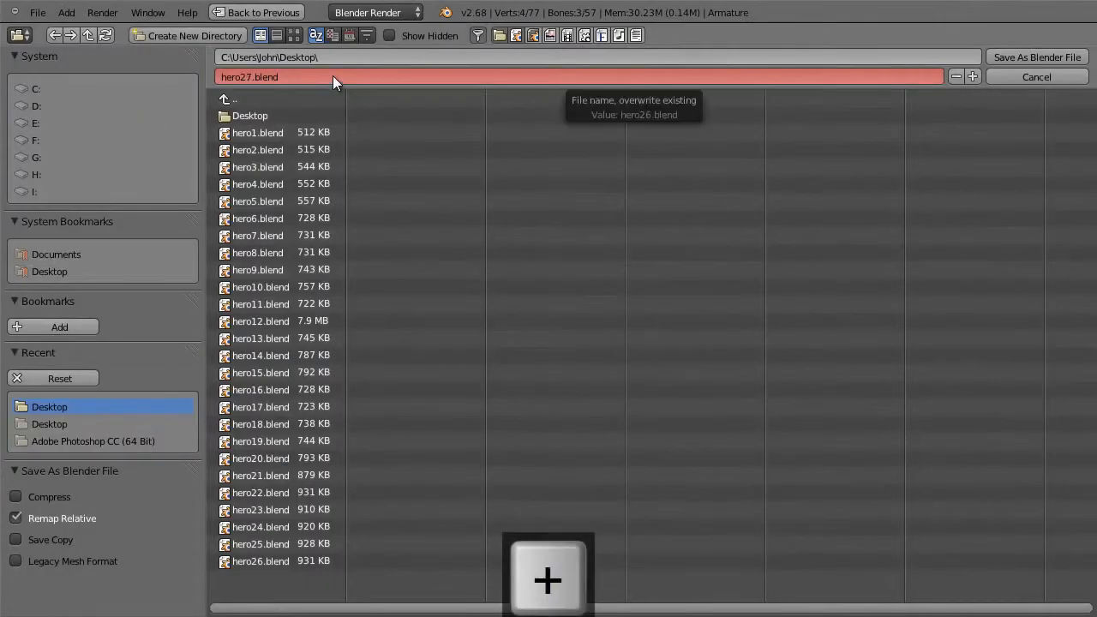
left_click(1027, 57)
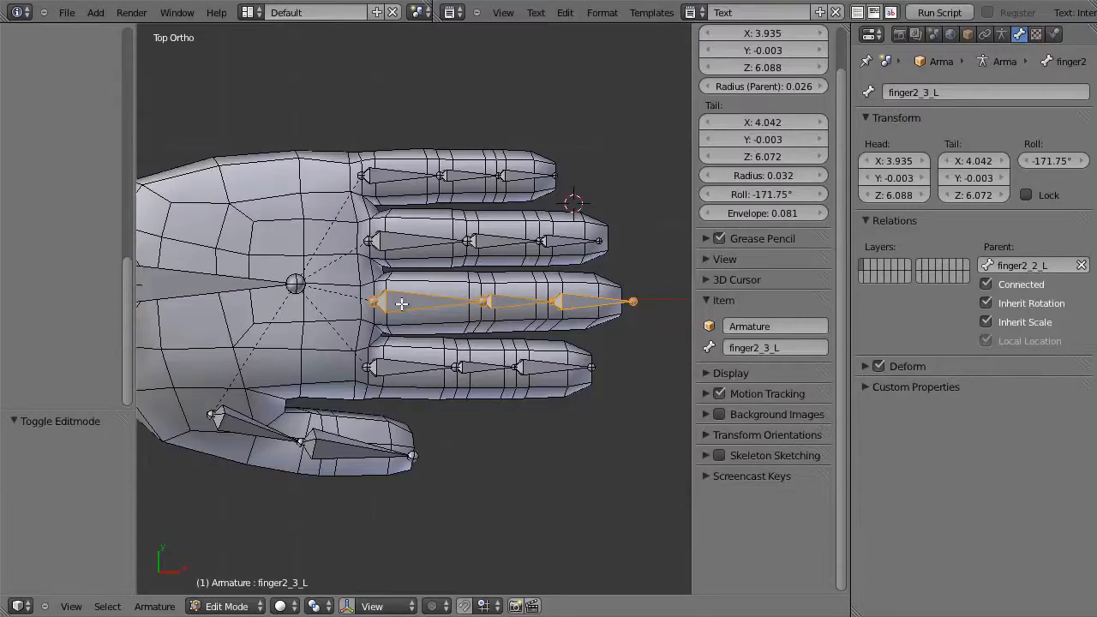
Put the armature in Pose Mode and rotate the index finger's tip bone about 126° toward the palm
key("ctrl+Tab")
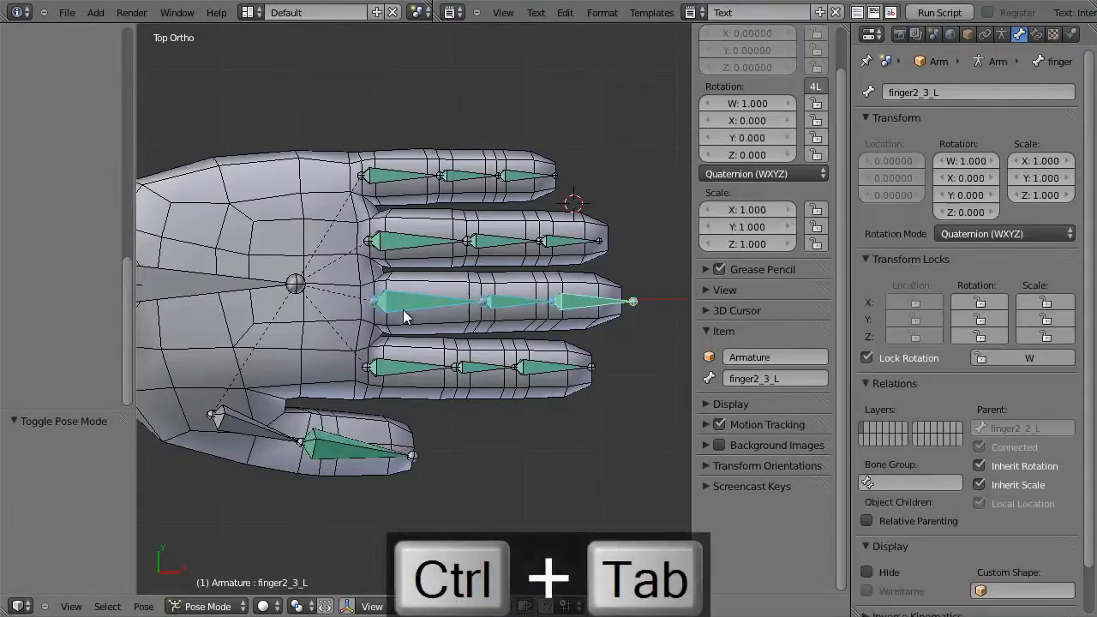
right_click(408, 368)
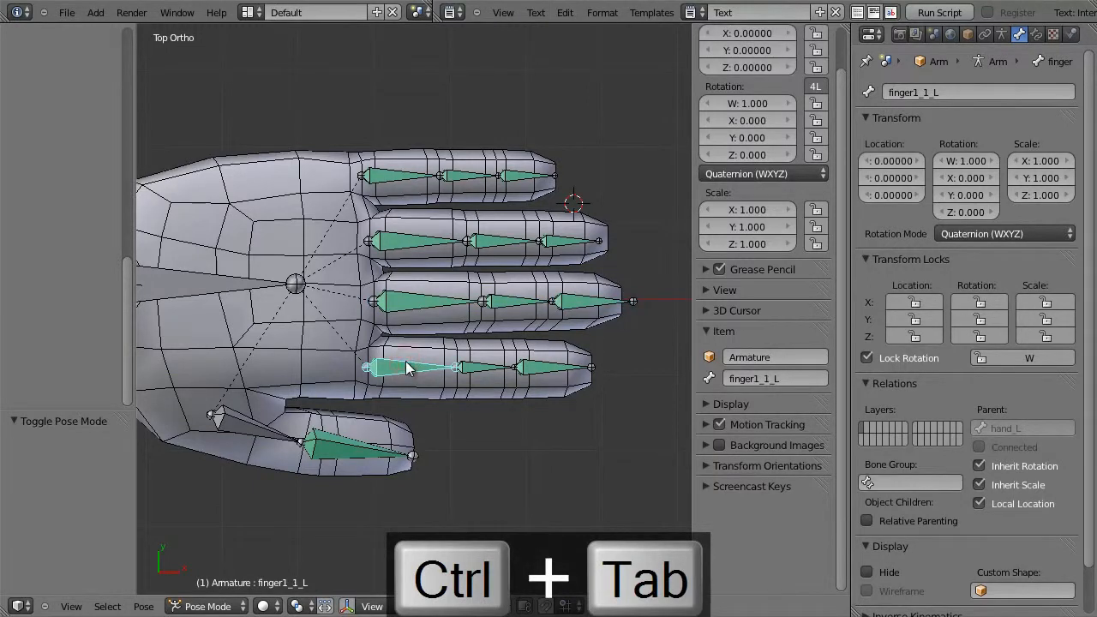
key("KP_3")
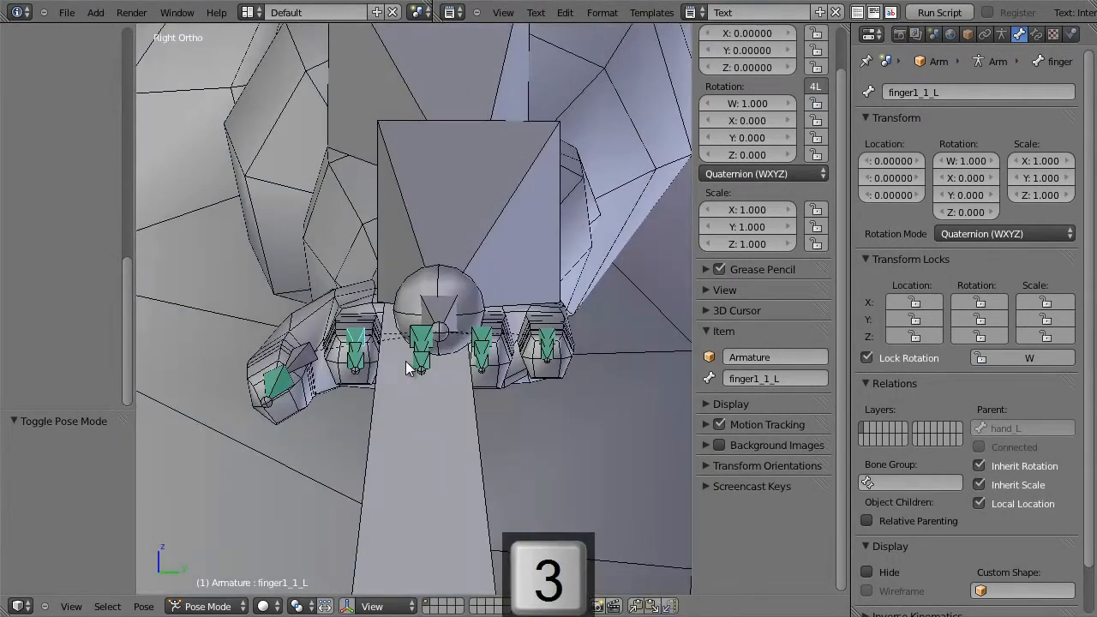
key("KP_1")
middle_click_drag(470, 385, 436, 441)
right_click(488, 355)
key("r")
left_click(300, 416)
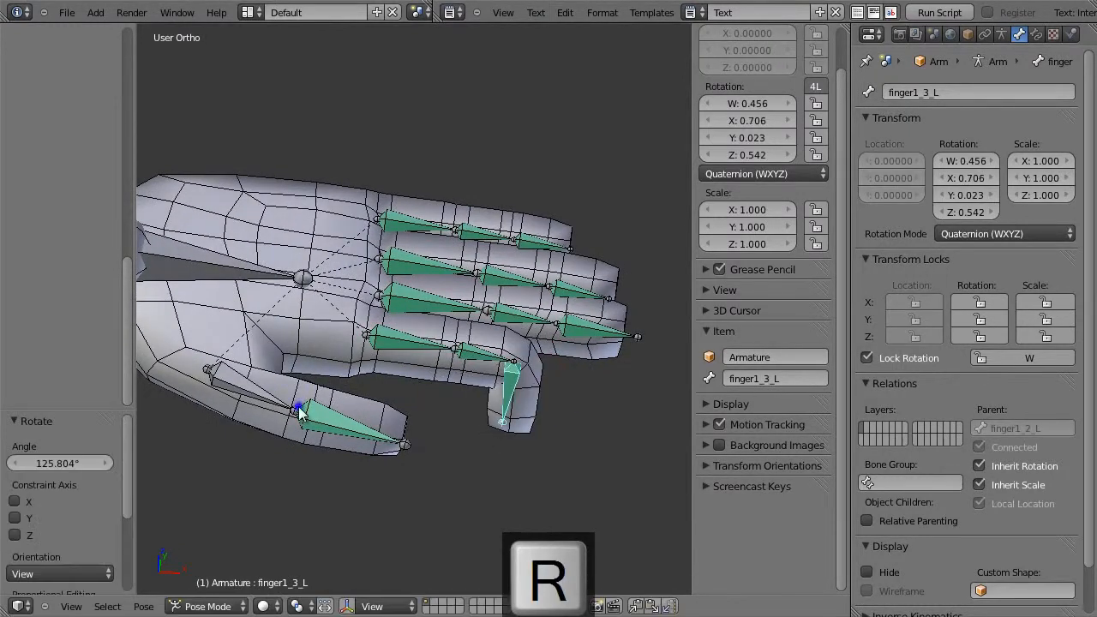
Curl the rest of the index finger by rotating its middle bone about 135° and its base bone about 126°
key("r")
left_click(204, 319)
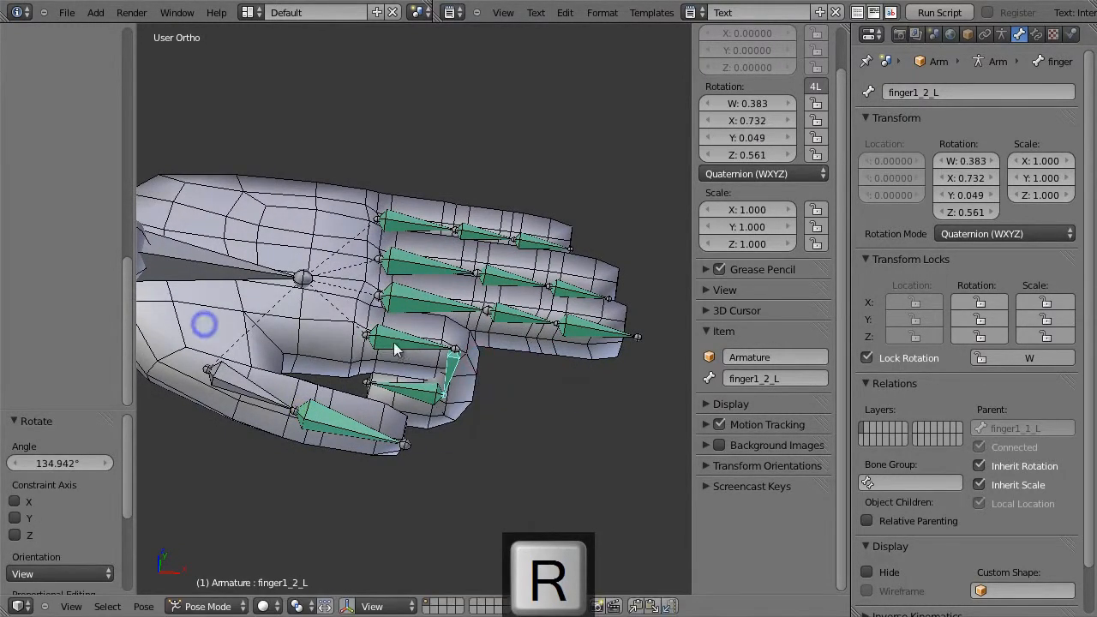
right_click(379, 329)
key("r")
left_click(164, 299)
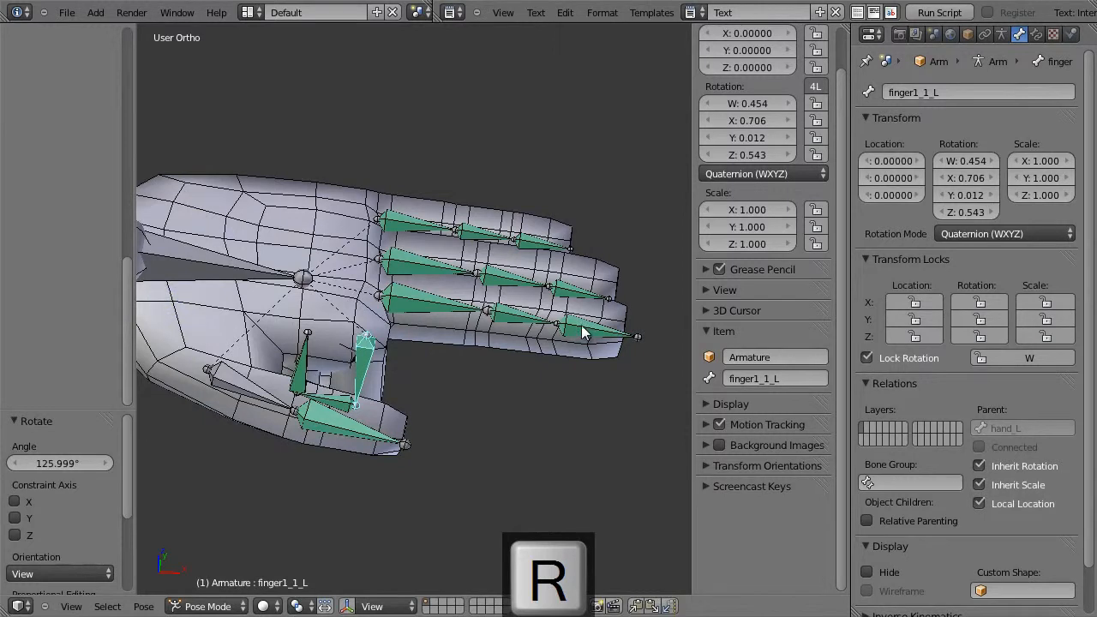
Curl the middle finger into the palm by rotating its tip bone about 116°, its middle bone, and its base bone about 132°
right_click(584, 323)
key("r")
left_click(348, 354)
right_click(521, 314)
key("r")
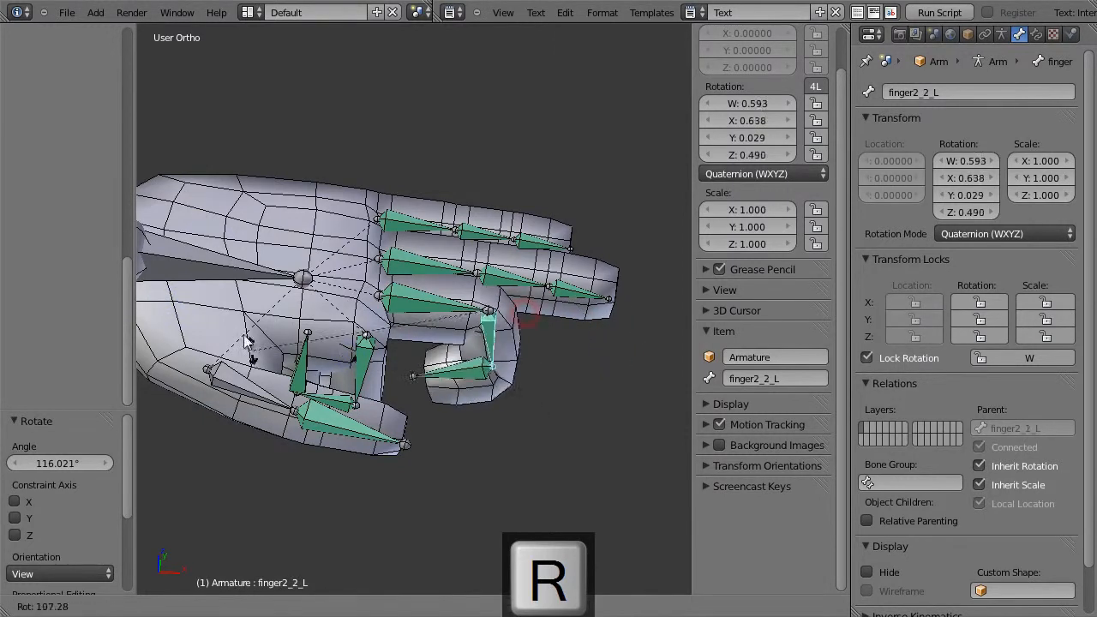
left_click(237, 318)
right_click(417, 310)
key("r")
left_click(171, 343)
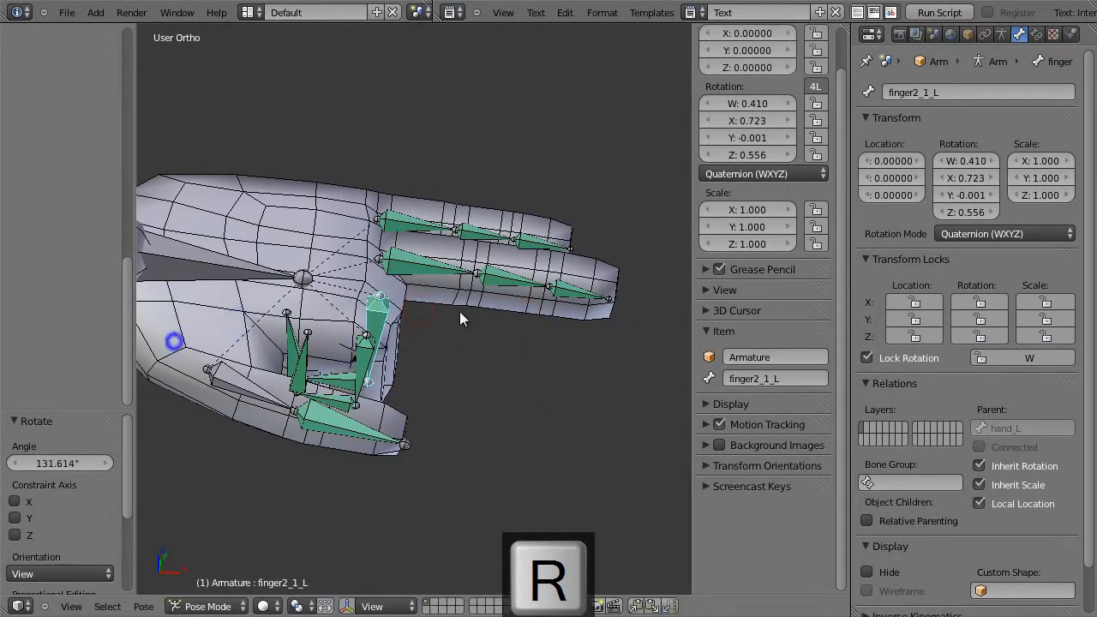
Curl the ring finger into the palm by rotating its tip bone, its middle bone about 154° and its base bone about 160°
right_click(574, 287)
key("r")
left_click(406, 163)
right_click(503, 284)
key("r")
left_click(272, 95)
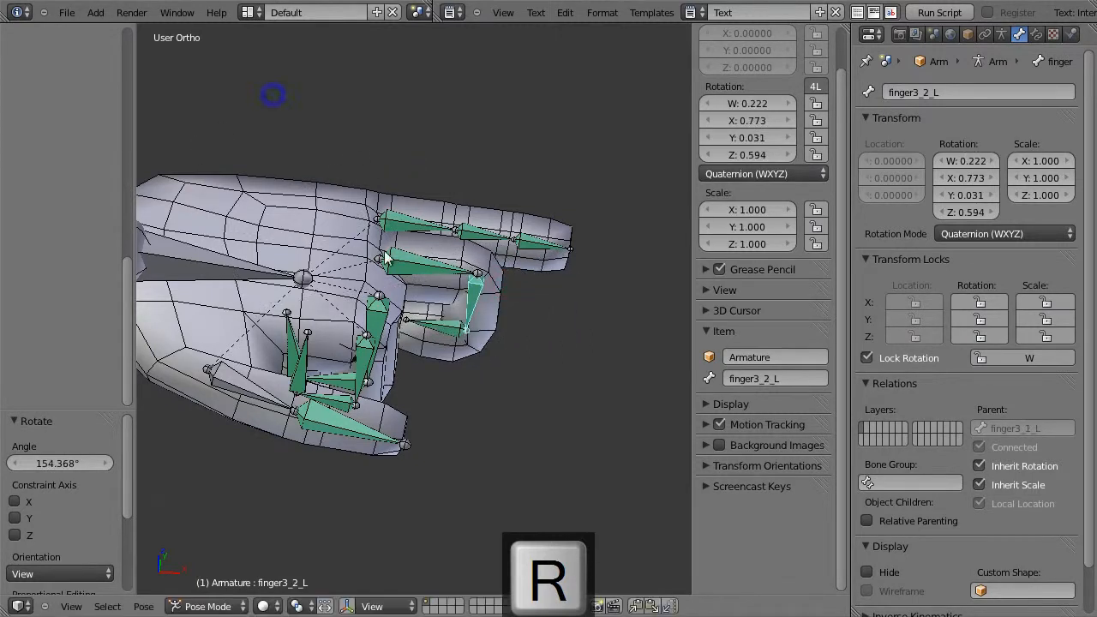
right_click(430, 269)
key("r")
left_click(198, 265)
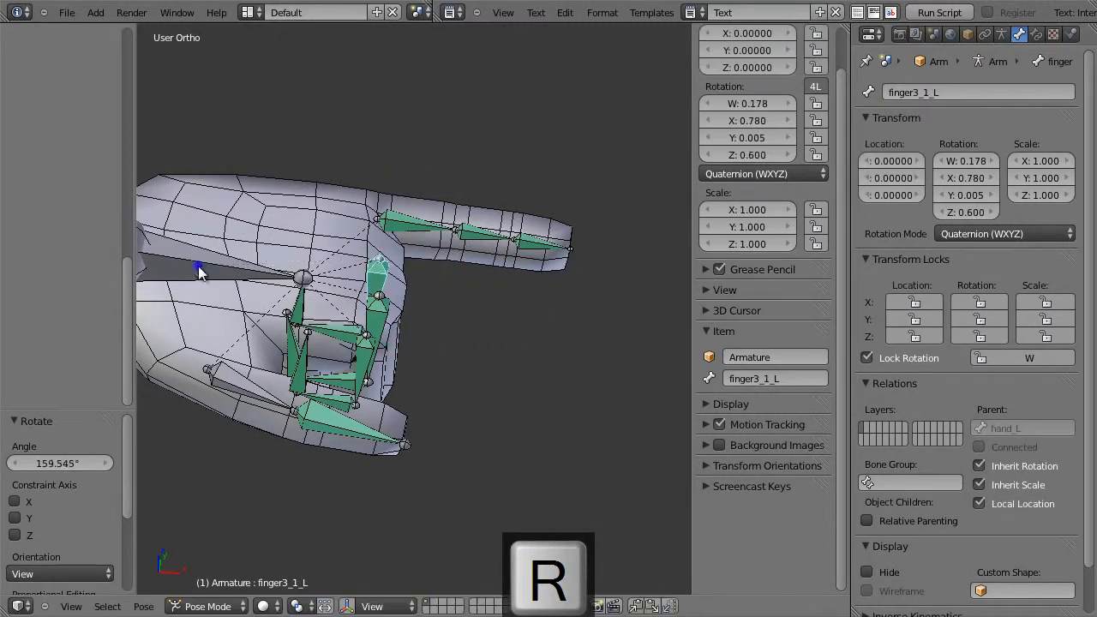
Curl the little finger by rotating its tip bone about 117°, its middle bone, and its base bone about 153°, closing the fist
right_click(529, 244)
key("r")
left_click(285, 93)
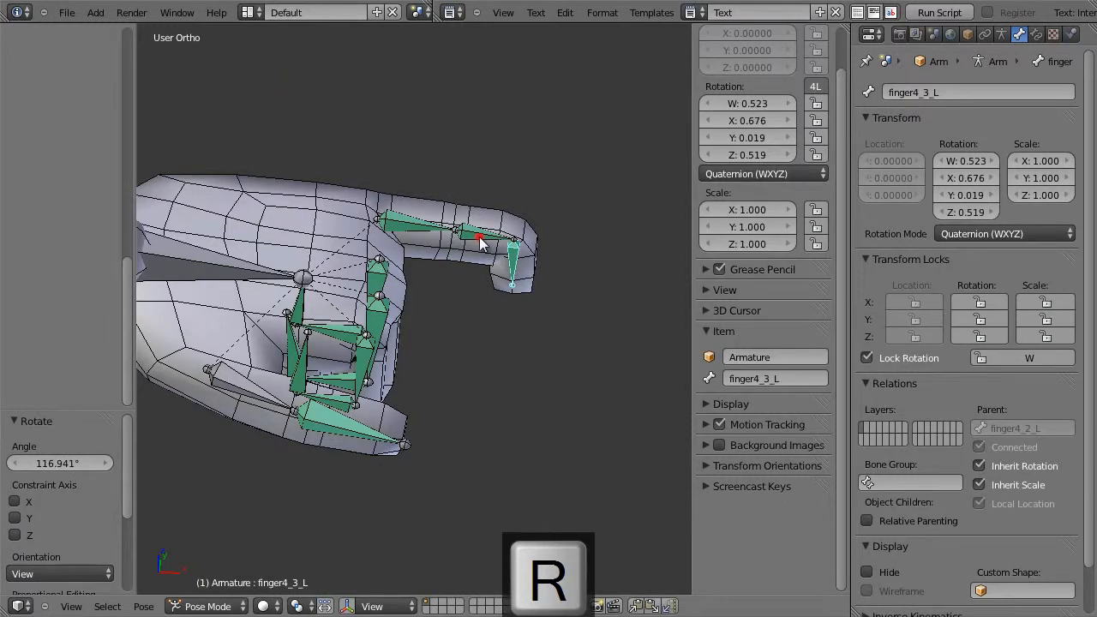
right_click(480, 237)
key("r")
left_click(248, 145)
right_click(410, 225)
key("r")
left_click(208, 180)
Select the hero mesh, enter Weight Paint mode and show the weights of the hand_L bone
middle_click_drag(289, 306, 383, 301)
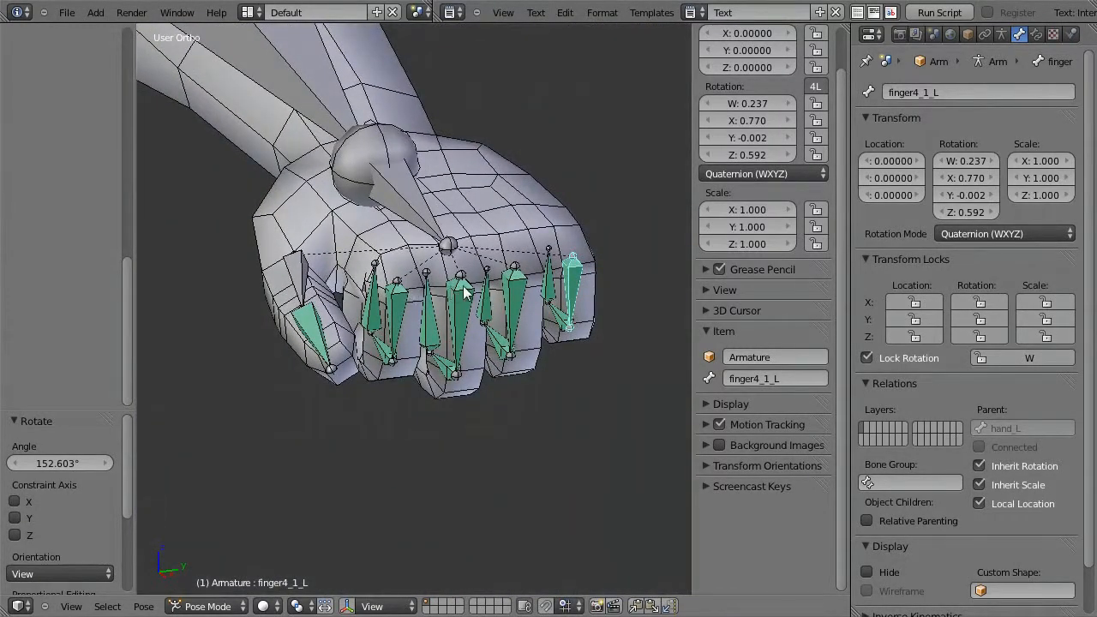
middle_click_drag(467, 302, 456, 337)
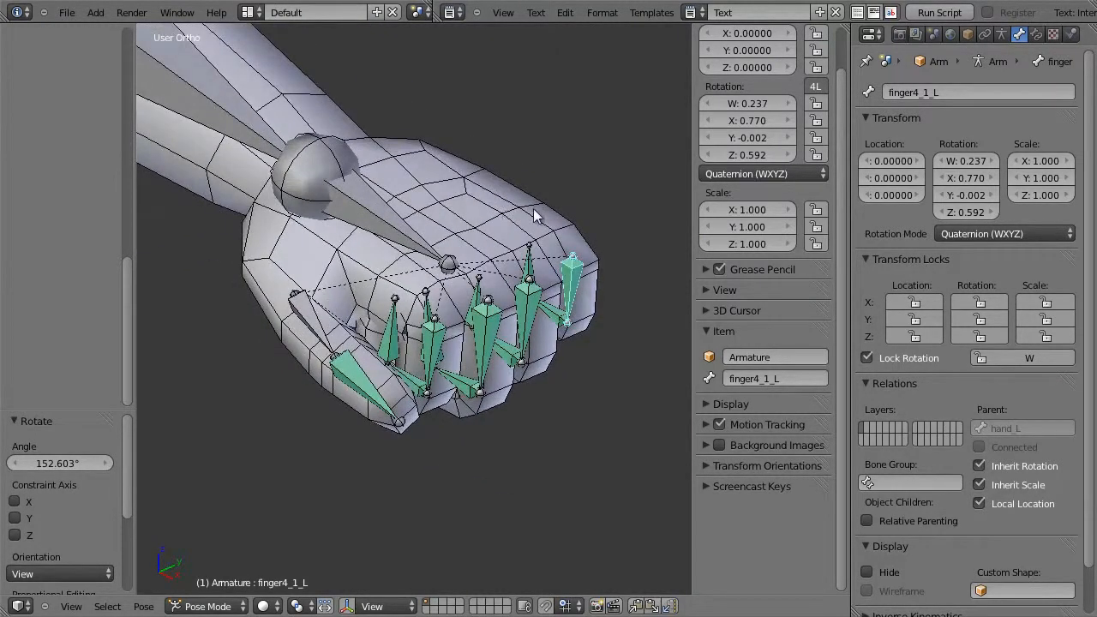
right_click(504, 214)
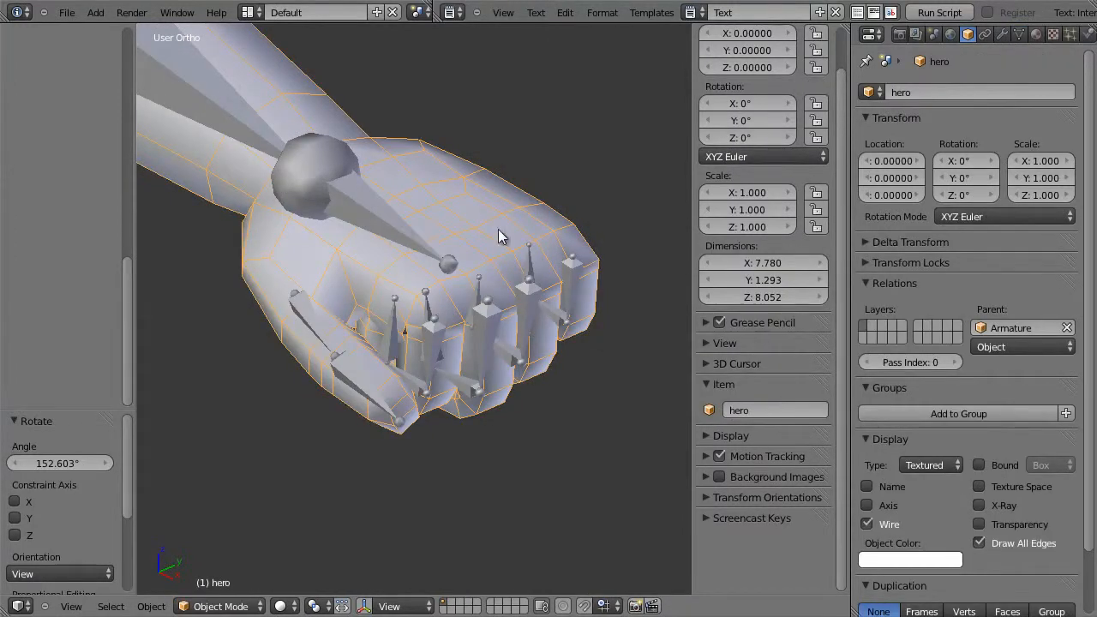
key("ctrl+Tab")
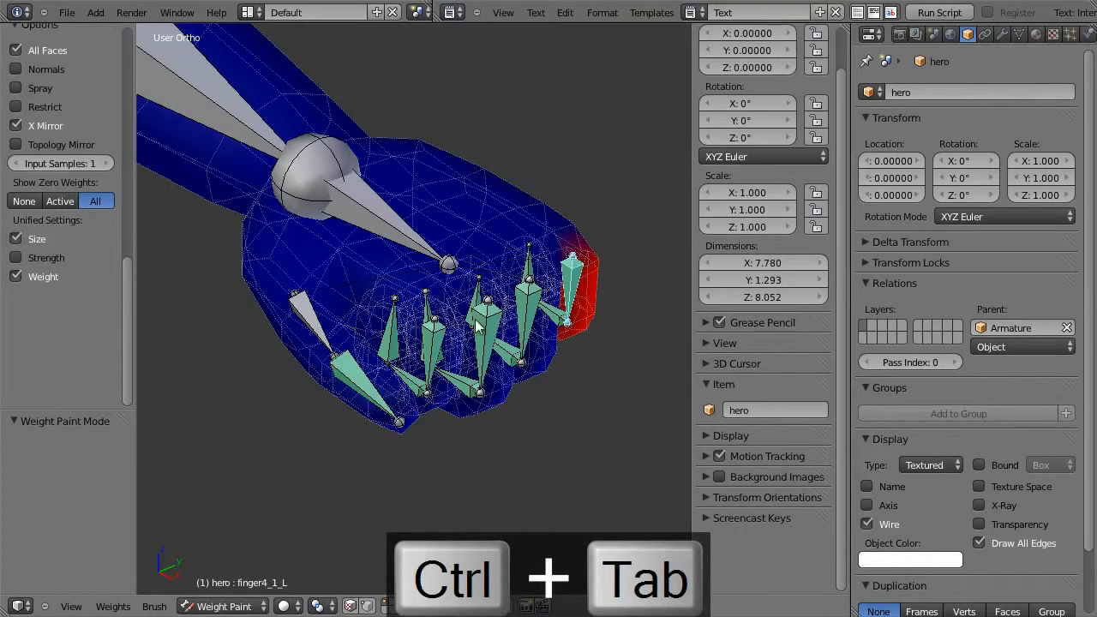
right_click(373, 220)
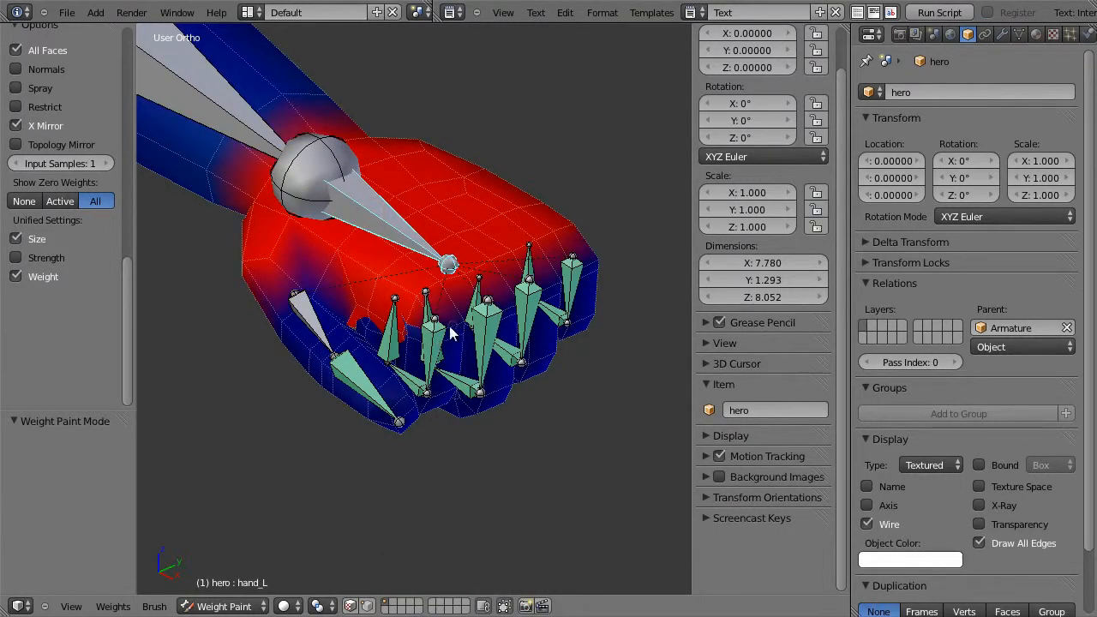
In the mesh's Edit Mode, select the row of knuckle vertices along the base of the four fingers on the back of the hand
key("Tab")
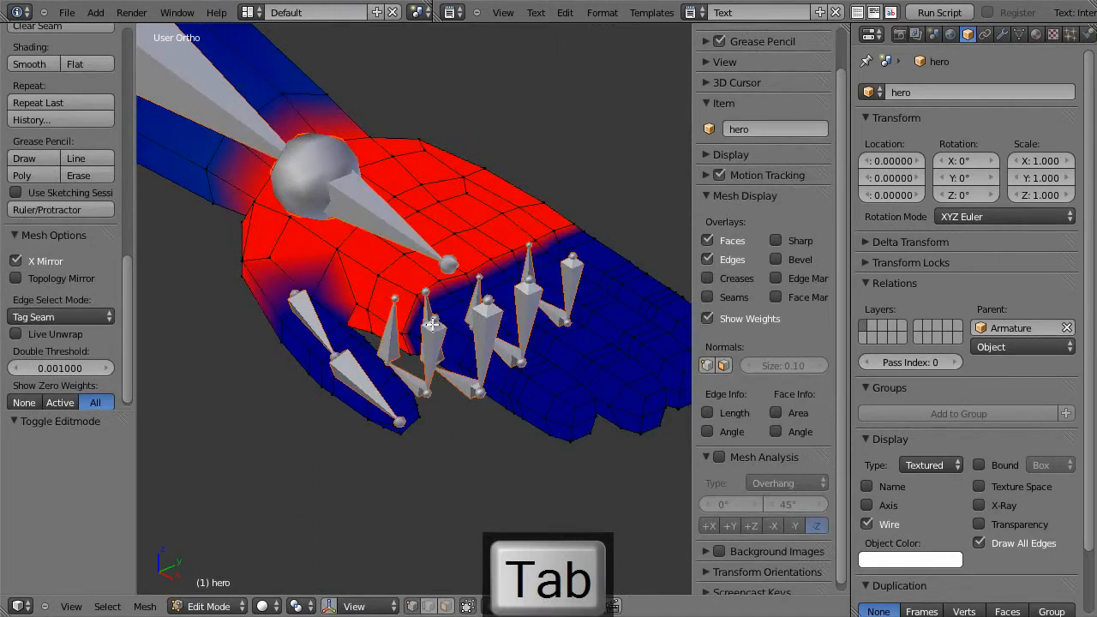
middle_click_drag(387, 331, 455, 472)
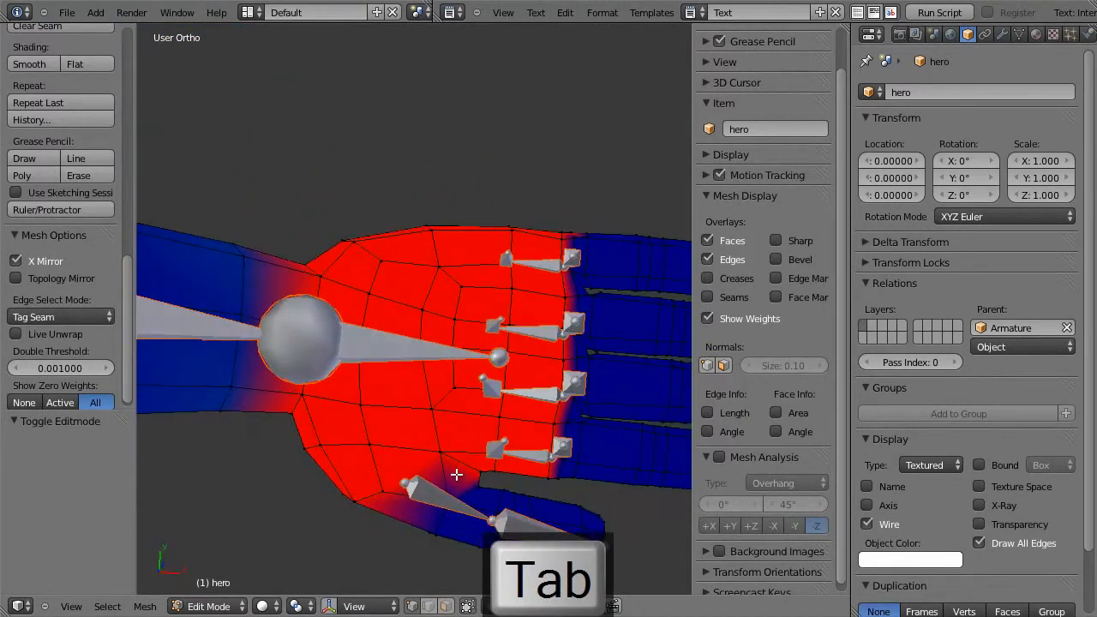
right_click(564, 459)
right_click(572, 421, "shift")
right_click(575, 400, "shift")
right_click(579, 359, "shift")
right_click(578, 339, "shift")
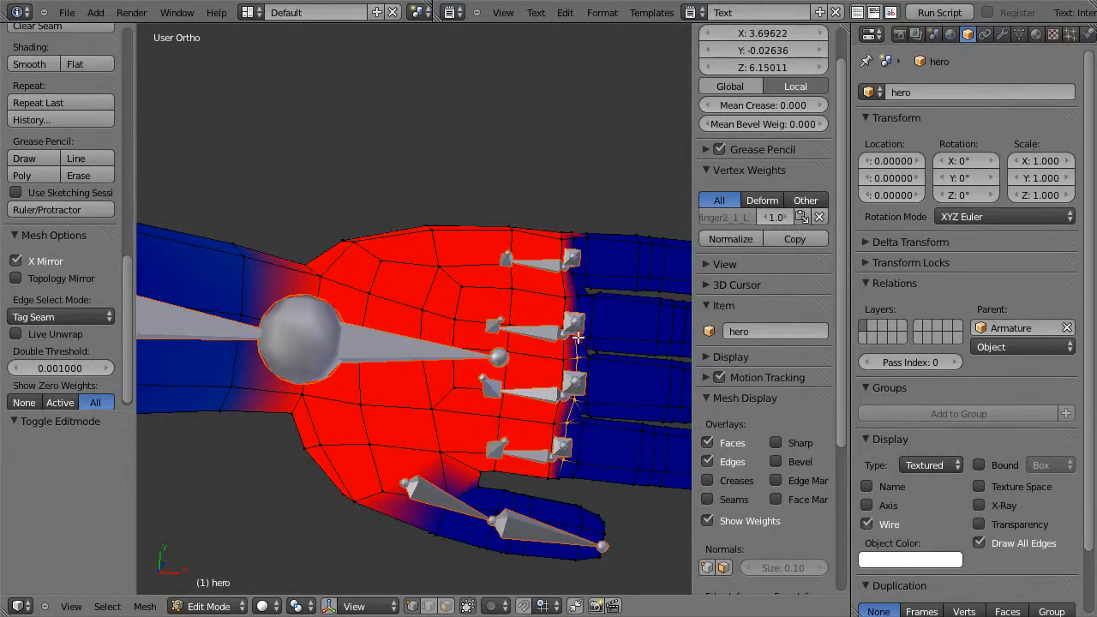
right_click(574, 295, "shift")
right_click(573, 259, "shift")
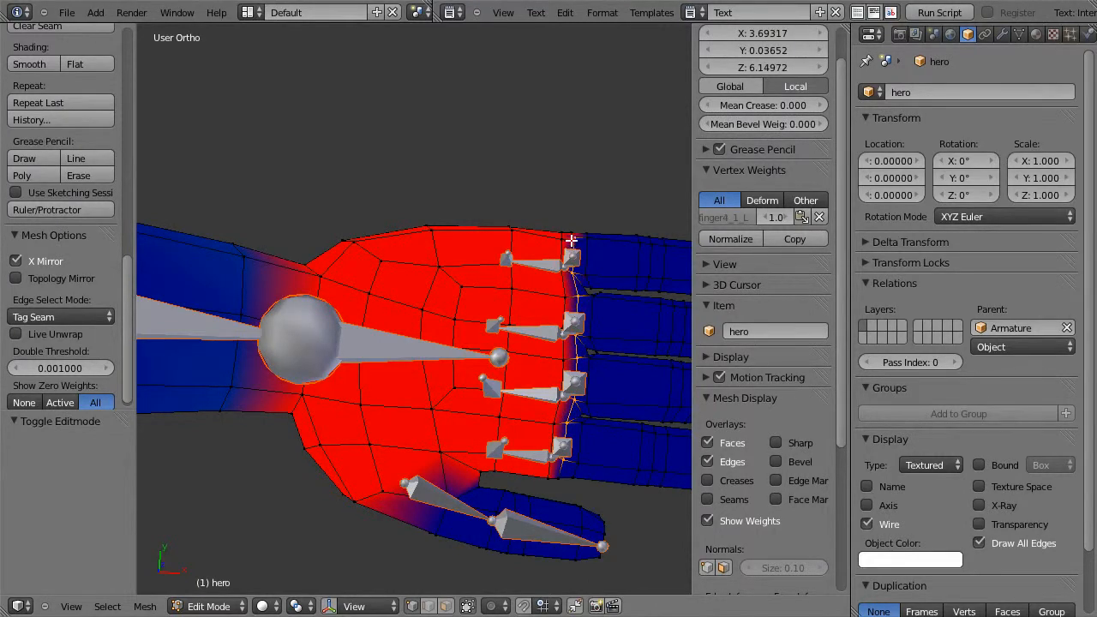
Return to weight painting, limit it to the selected knuckle vertices and fill them with the brush weight for hand_L
key("Tab")
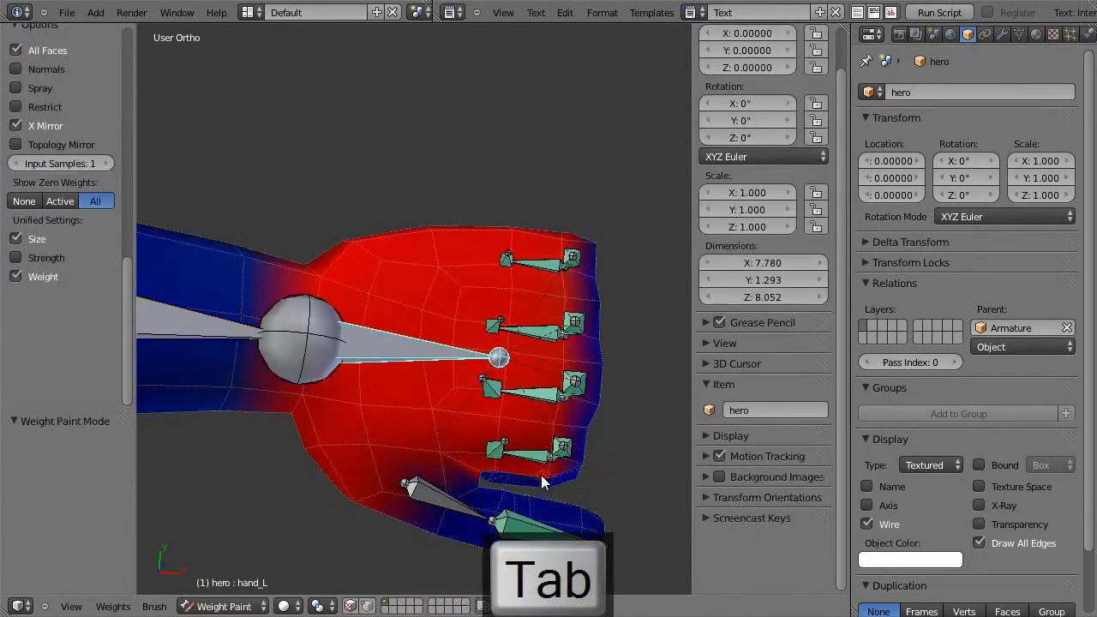
left_click(369, 607)
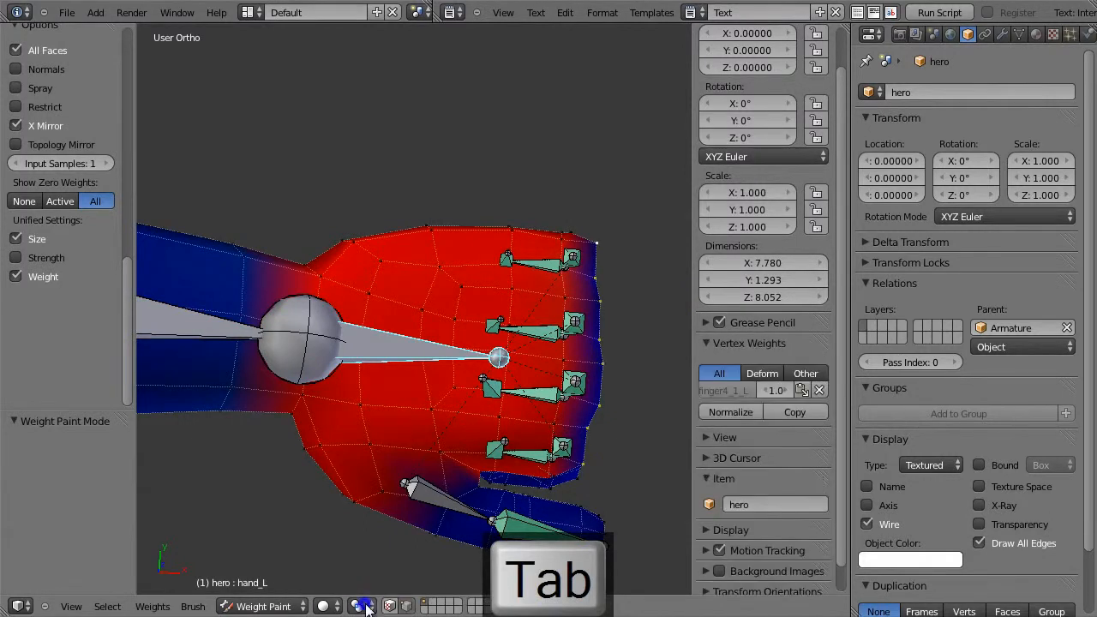
key("shift+k")
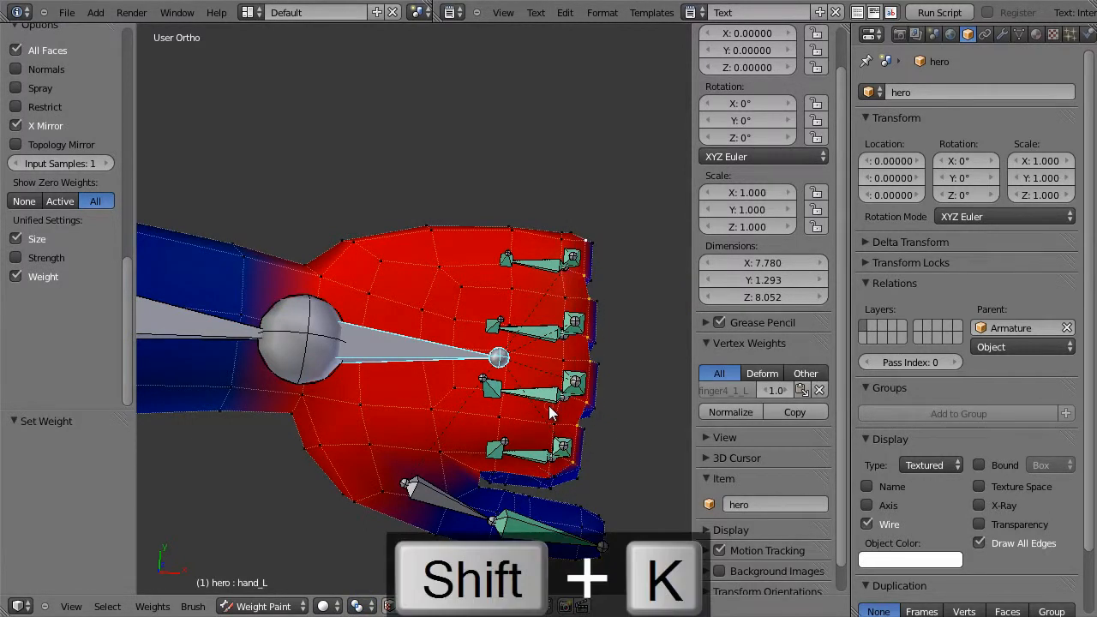
Leave weight painting, select the thumb's base bone finger0_1_L and move it -0.034 along X and -0.078 along Z in front view
middle_click_drag(549, 406, 468, 241)
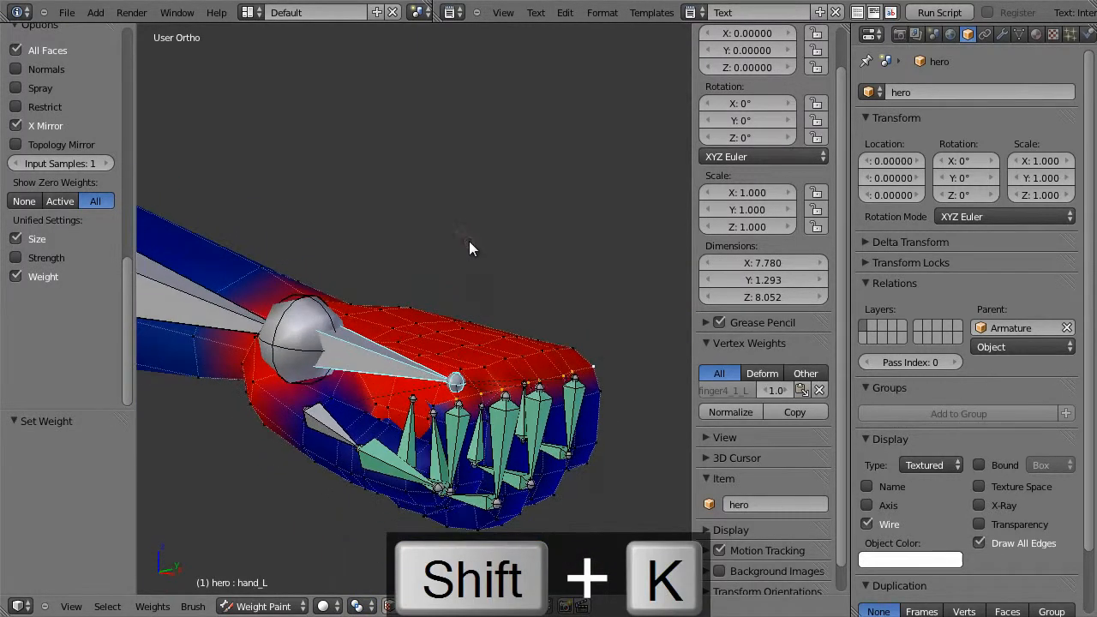
middle_click_drag(590, 386, 517, 423)
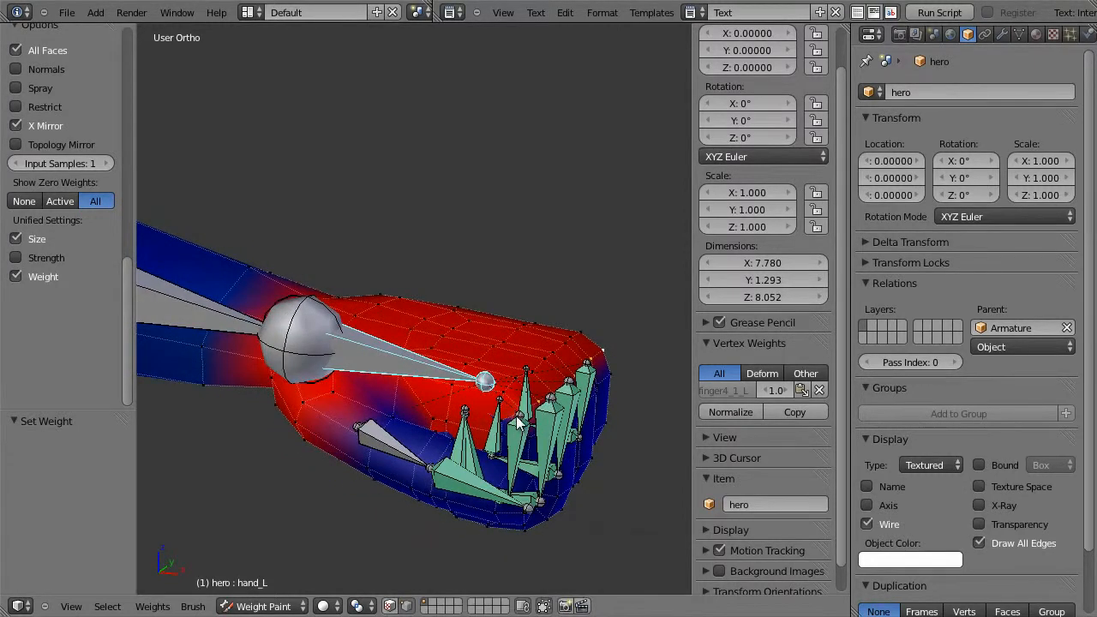
left_click(276, 605)
left_click(277, 592)
mouse_move(490, 509)
middle_mouse_down()
mouse_move(461, 512)
mouse_move(390, 411)
middle_mouse_up()
right_click(263, 289)
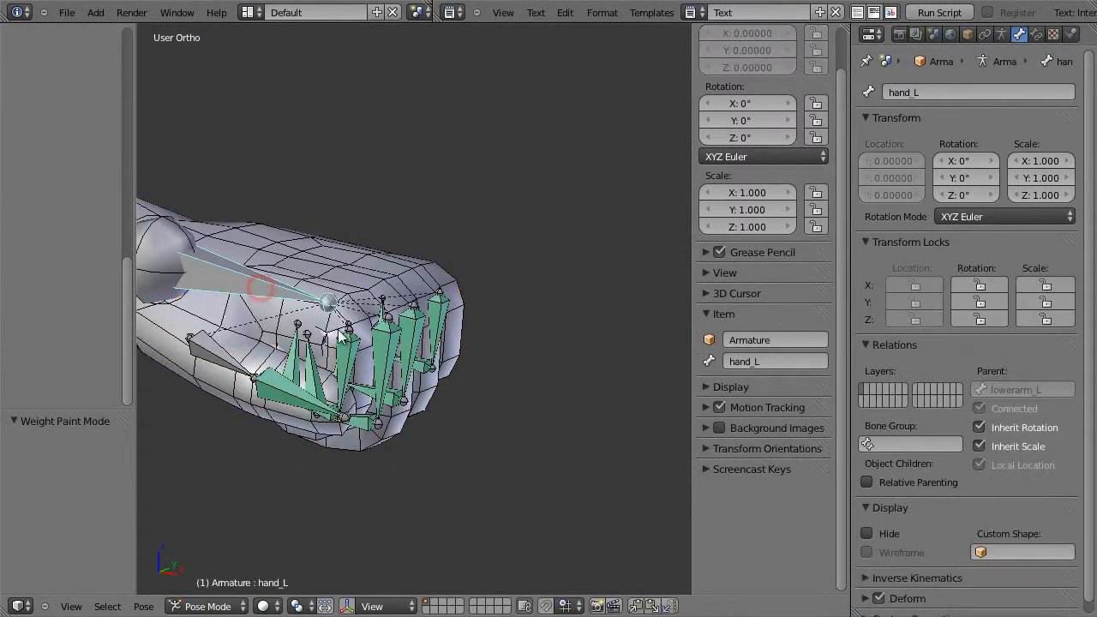
middle_click_drag(323, 341, 502, 321, "shift")
right_click(405, 348)
key("KP_1")
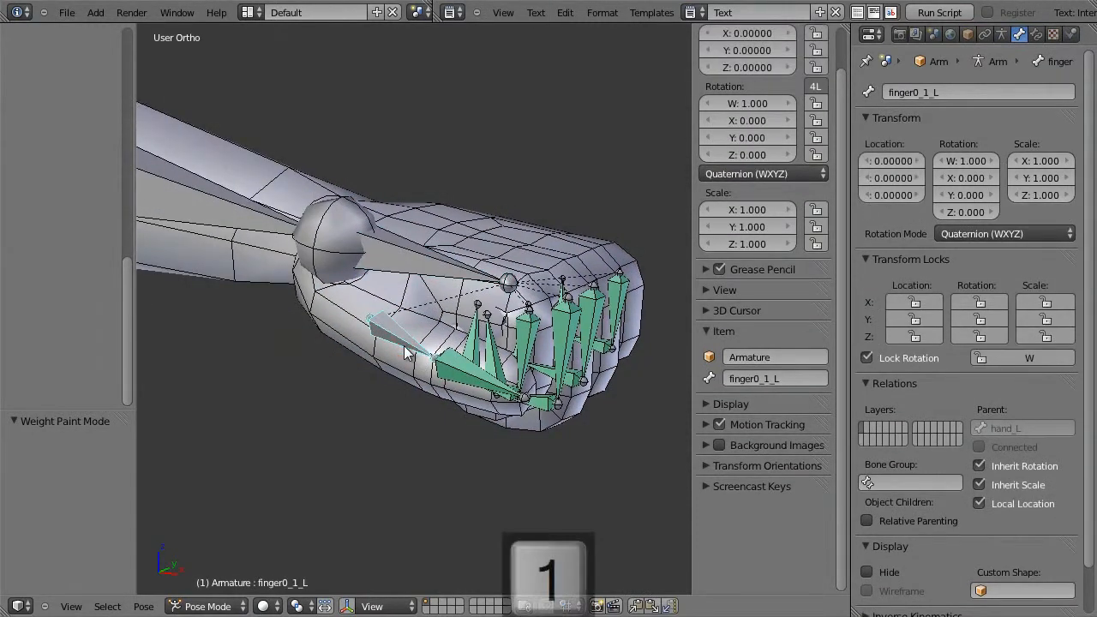
key("g")
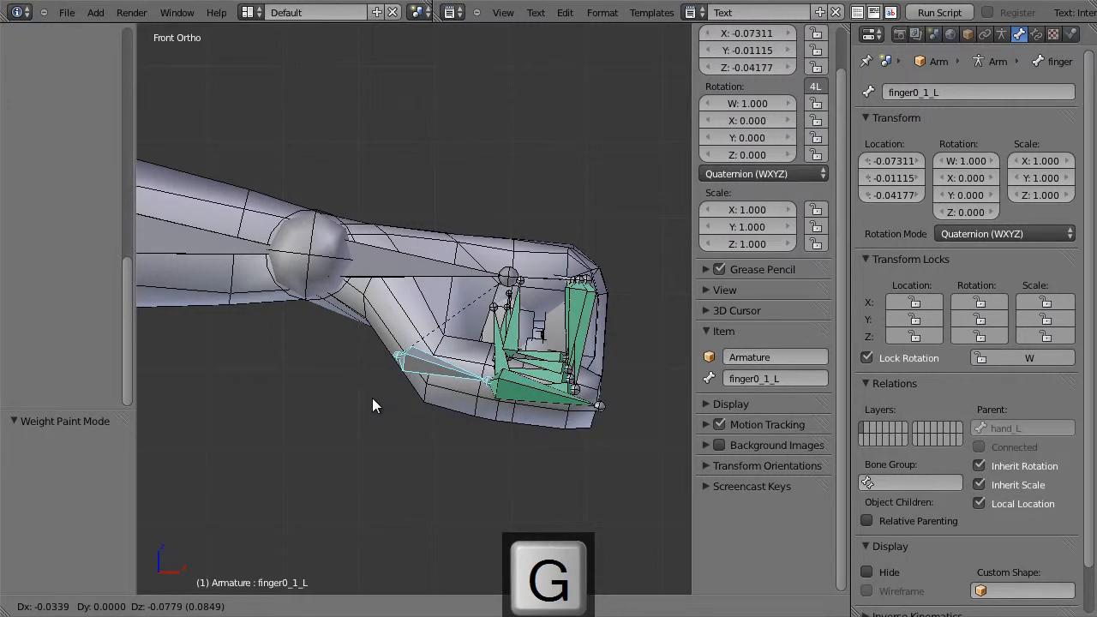
left_click(372, 397)
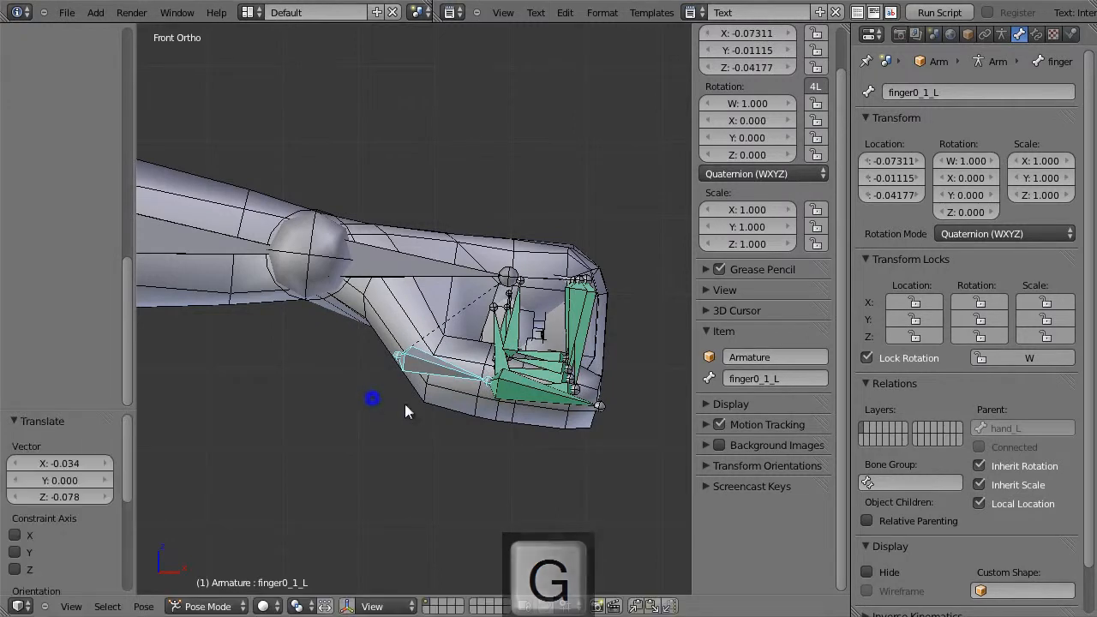
Rotate the thumb's tip bone finger0_2_L by -50.554° in front view and -63.05° in top view
right_click(532, 396)
key("r")
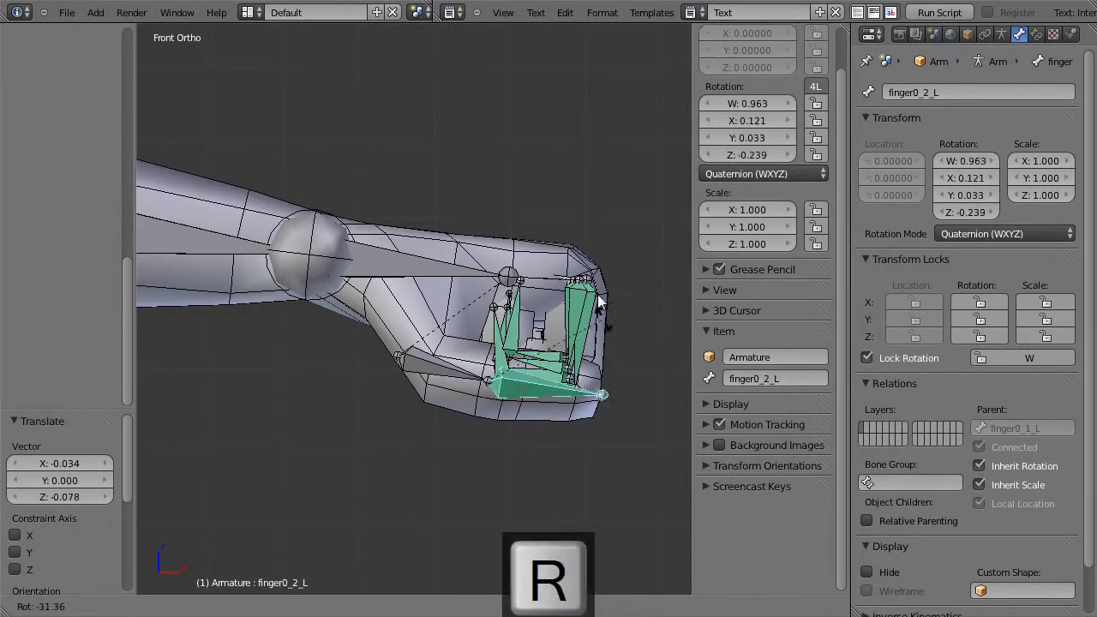
left_click(576, 278)
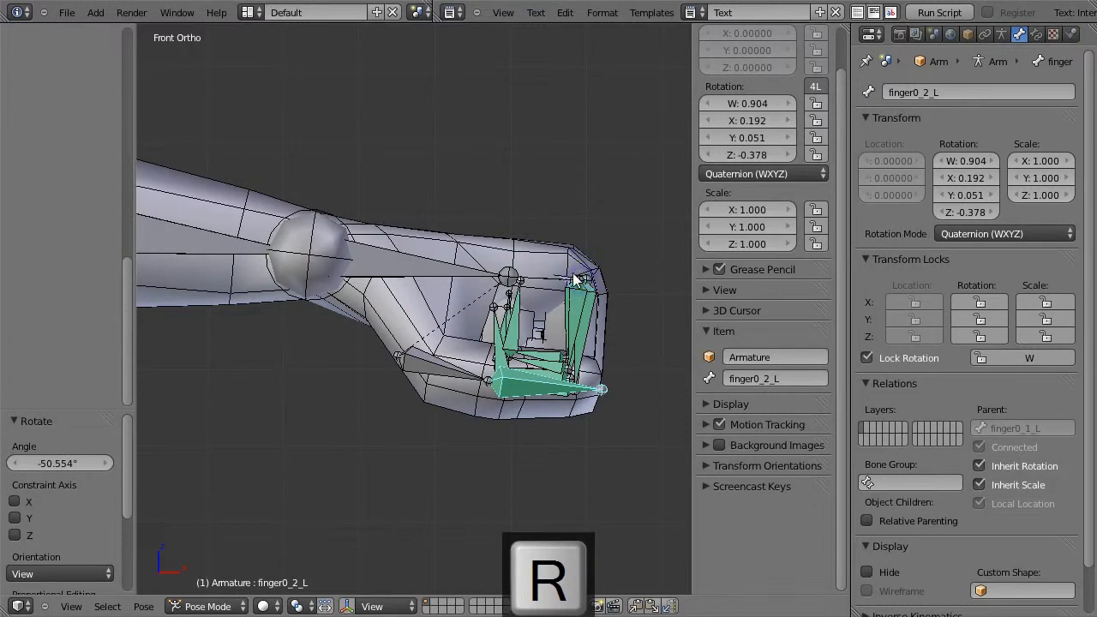
key("KP_7")
key("r")
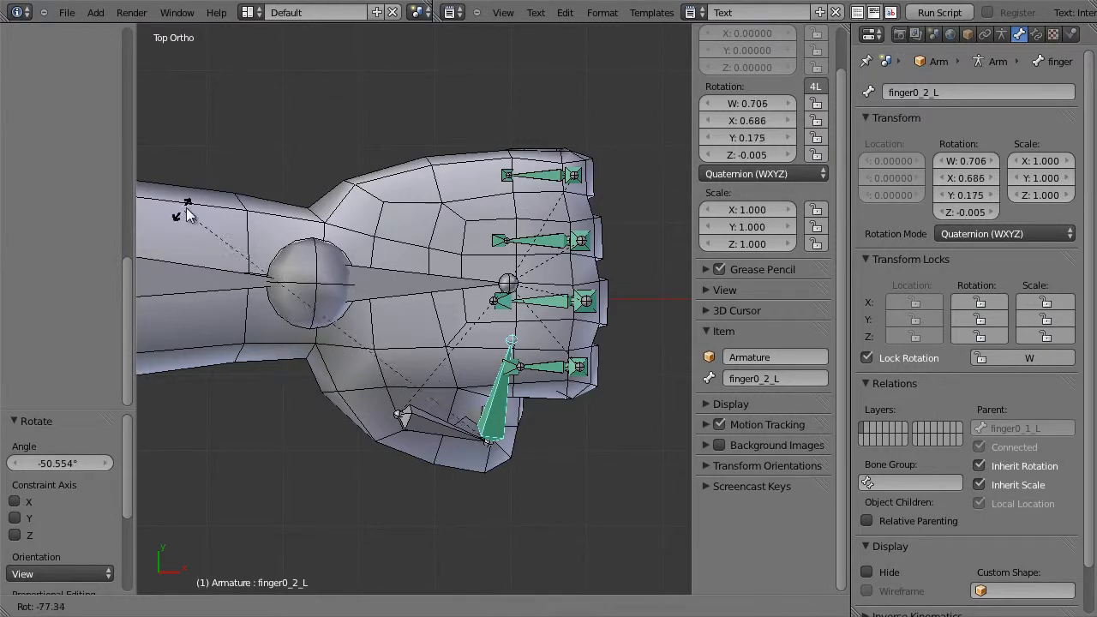
left_click(298, 204)
Select finger0_1_L, clear the hero mesh's vertex selection and show that bone's weights in Weight Paint mode
right_click(431, 424)
key("KP_1")
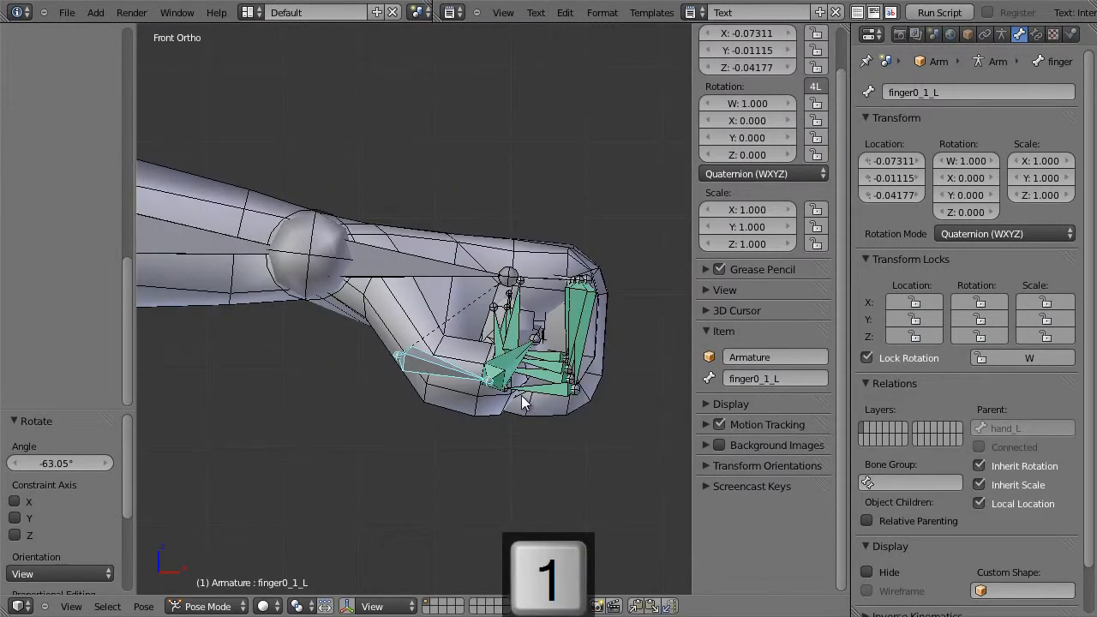
right_click(399, 312)
key("Tab")
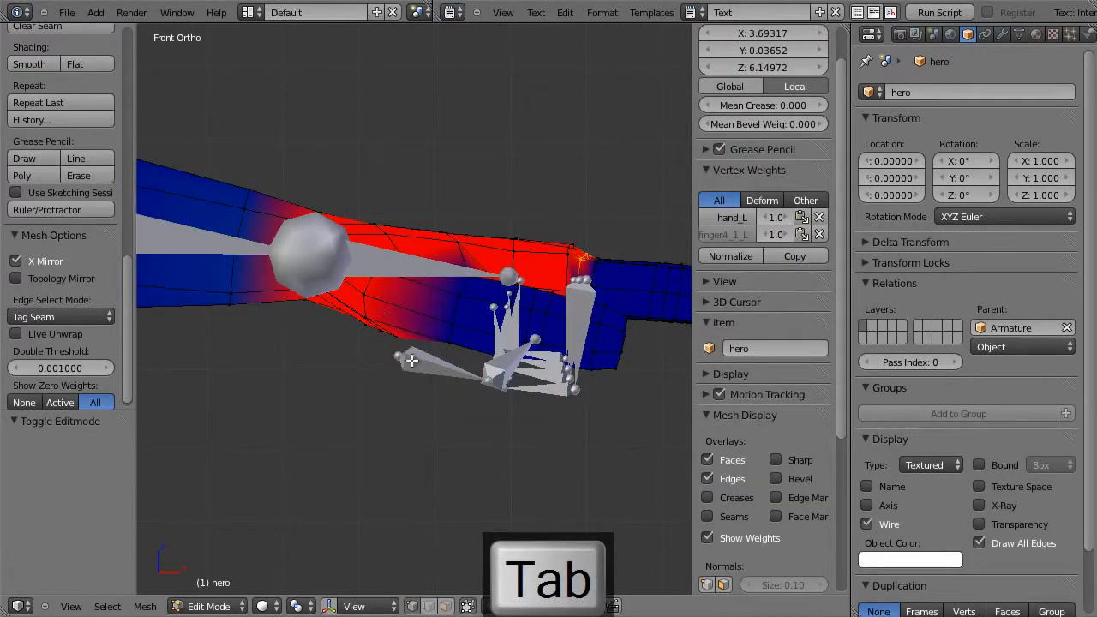
key("a")
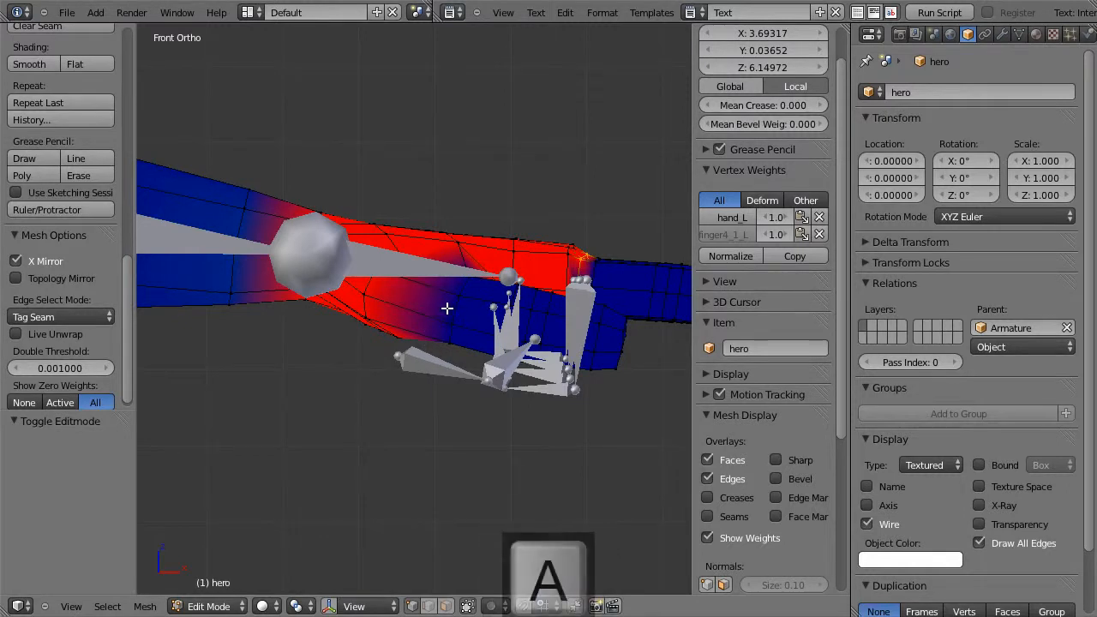
key("Tab")
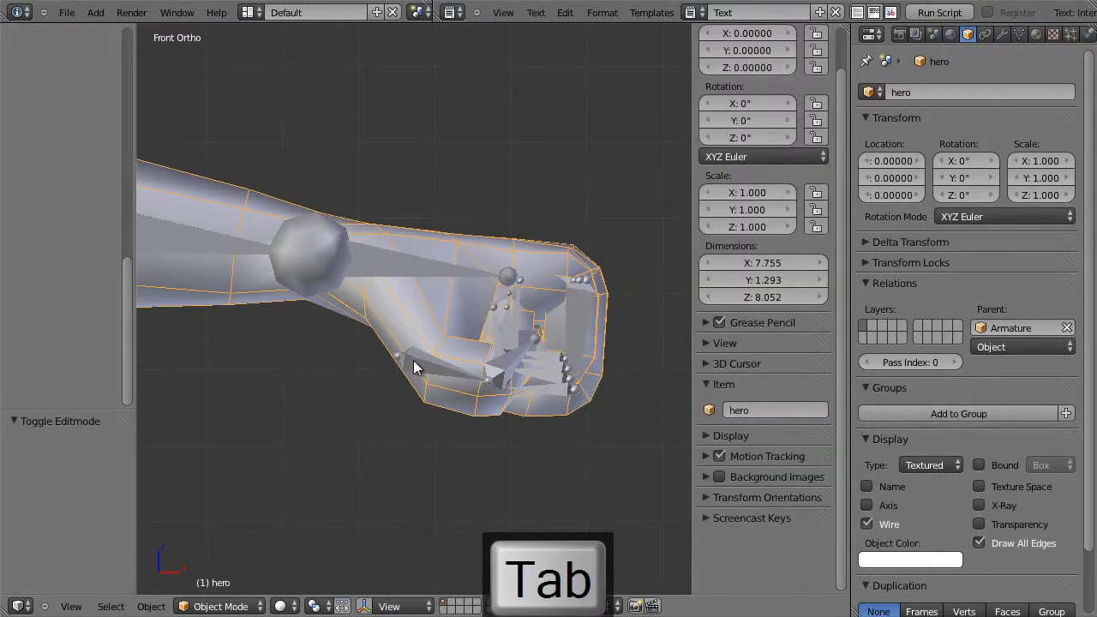
key("ctrl+Tab")
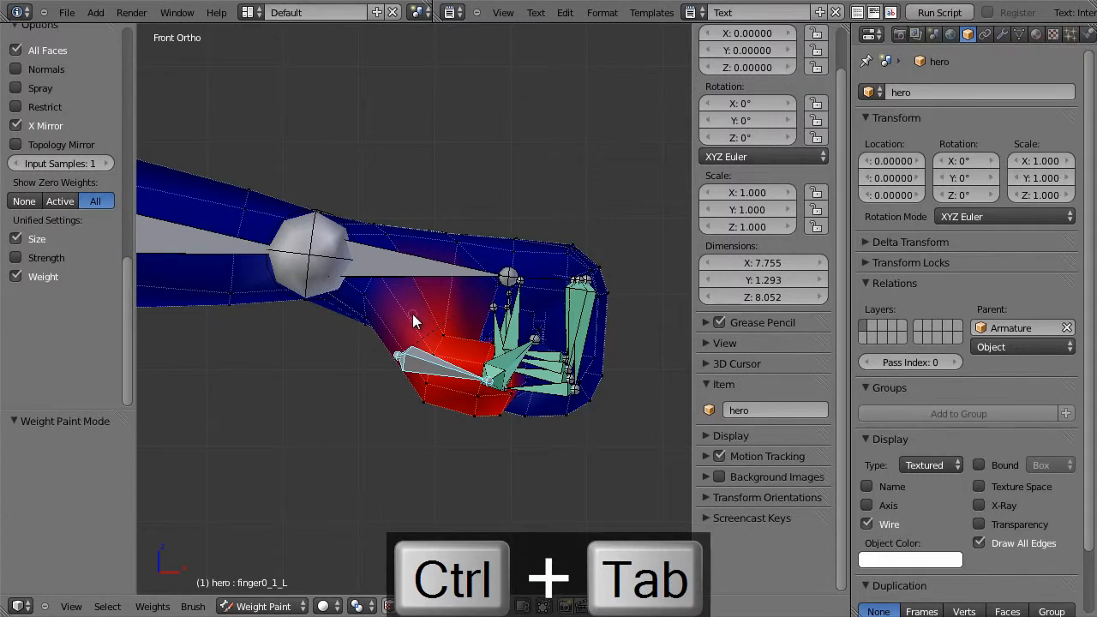
Select the row of vertices around the base of the thumb and fill them with the brush weight for finger0_1_L
key("Tab")
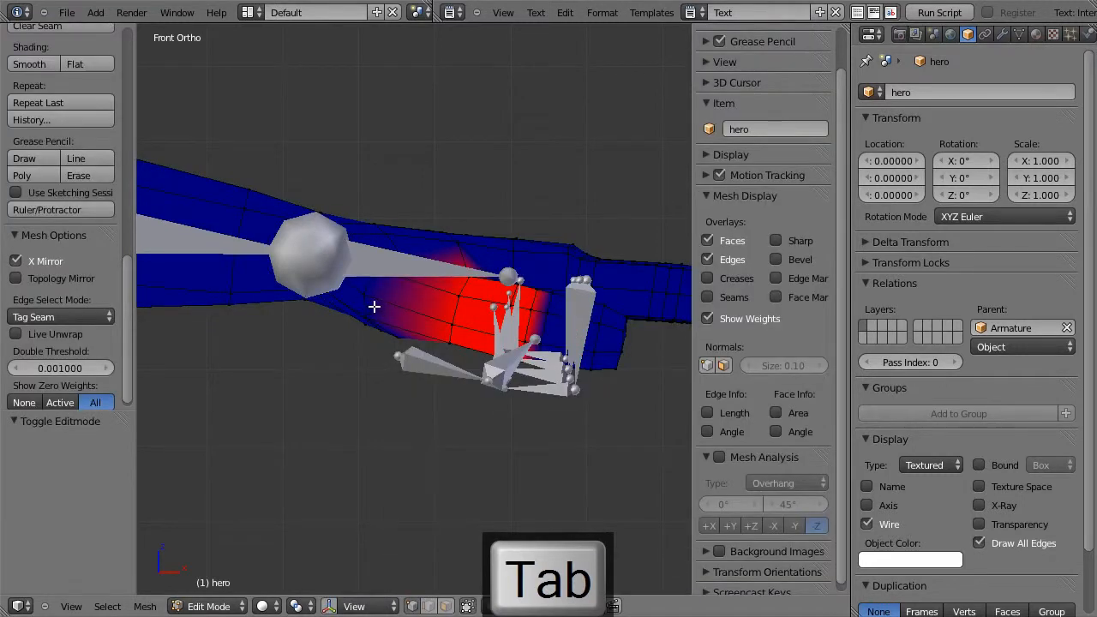
right_click(364, 302)
key("Tab")
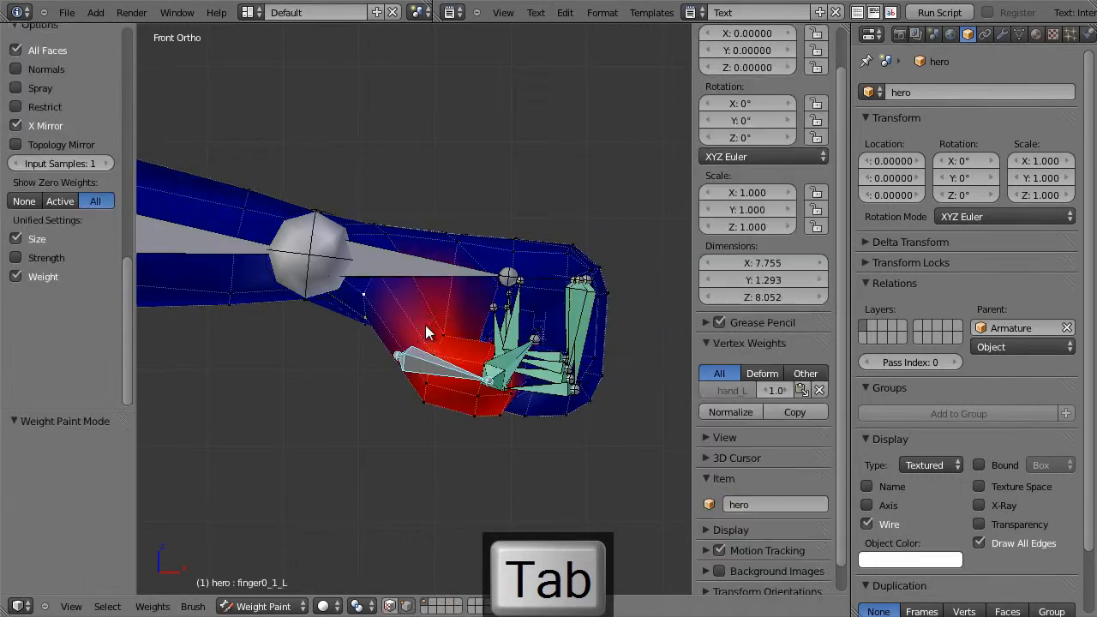
key("shift+k")
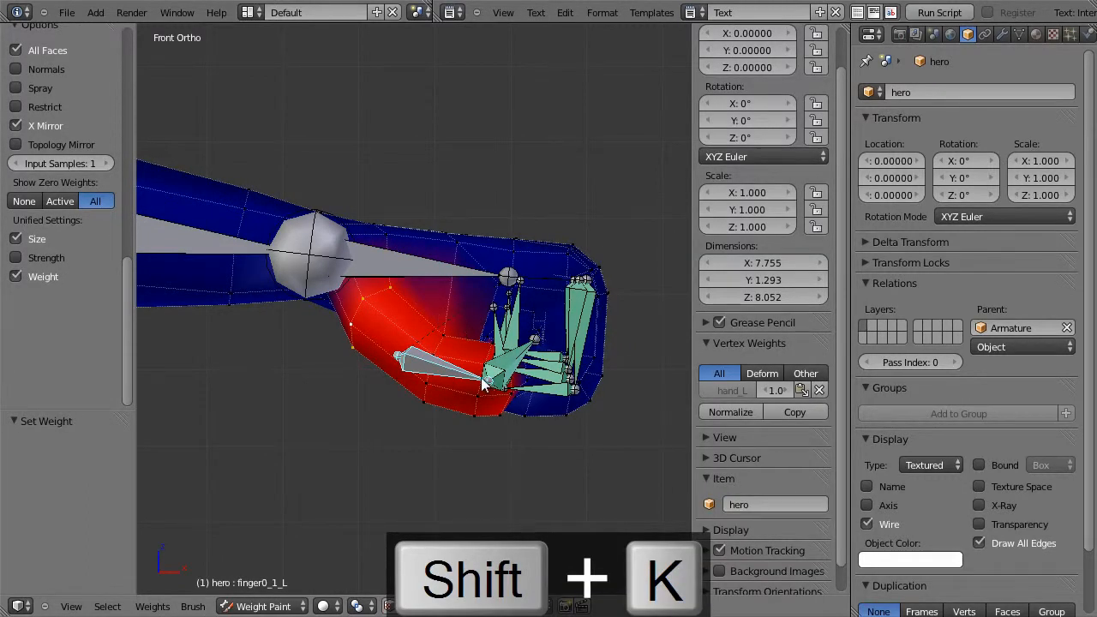
key("ctrl+Tab")
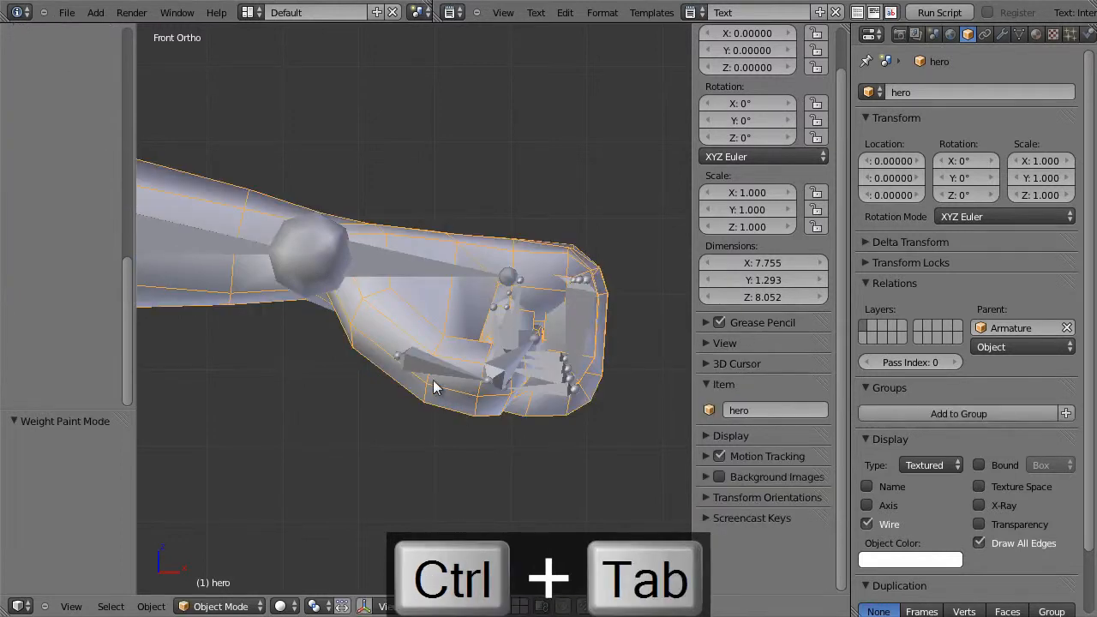
Move the thumb bone finger0_1_L -0.006 along X and -0.034 along Z in front view
right_click(435, 369)
key("g")
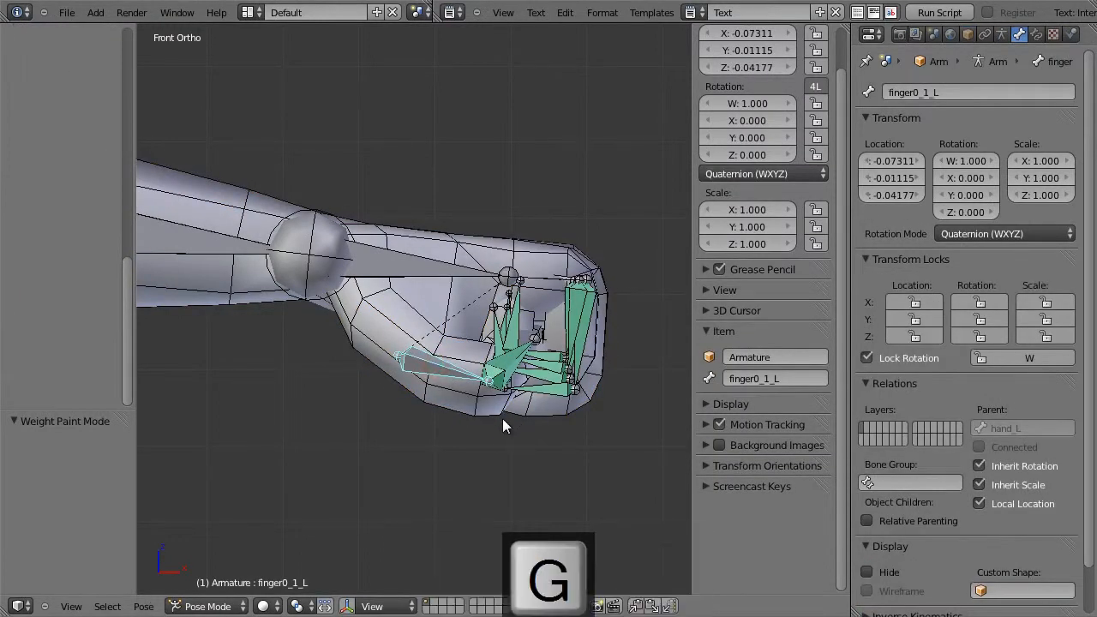
left_click(501, 442)
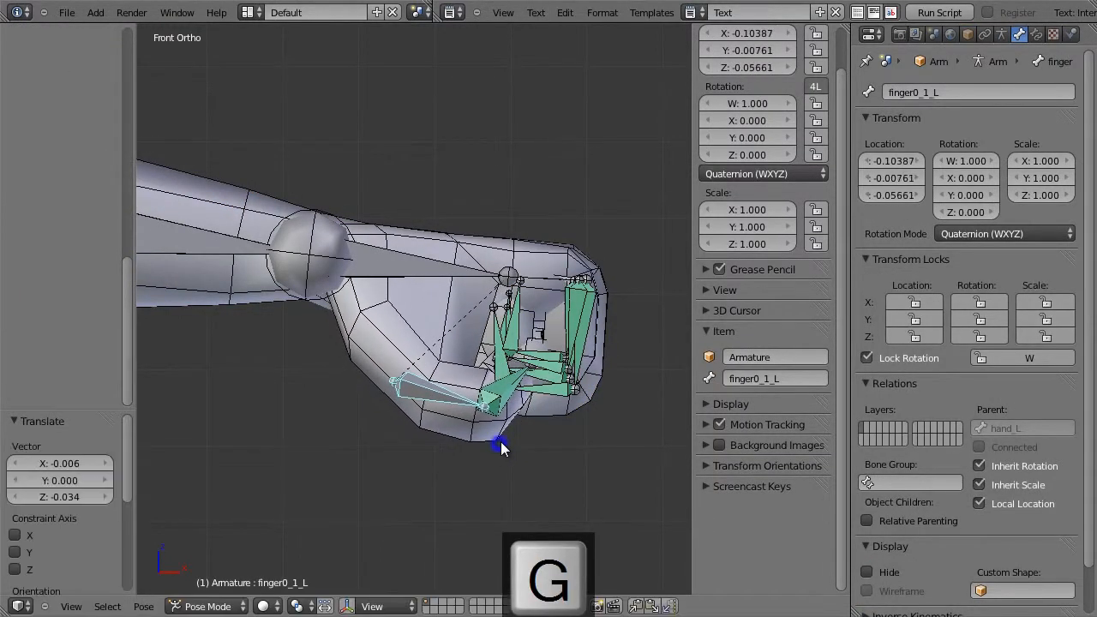
Limit the display to the hand with a clipping region drawn around it in bottom view
key("ctrl+7")
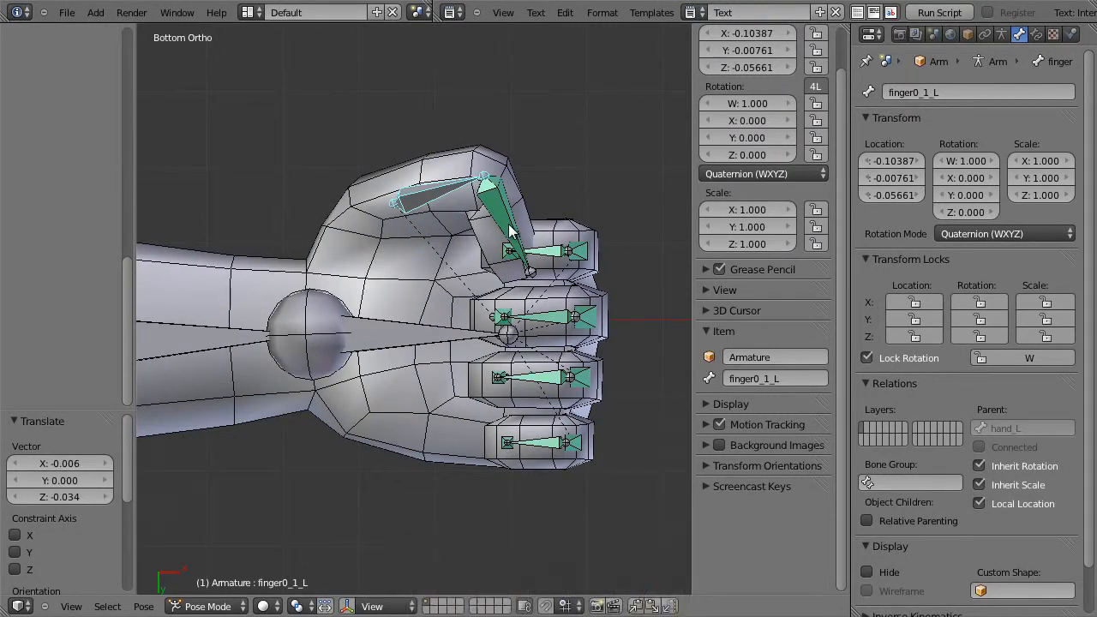
key("alt+b")
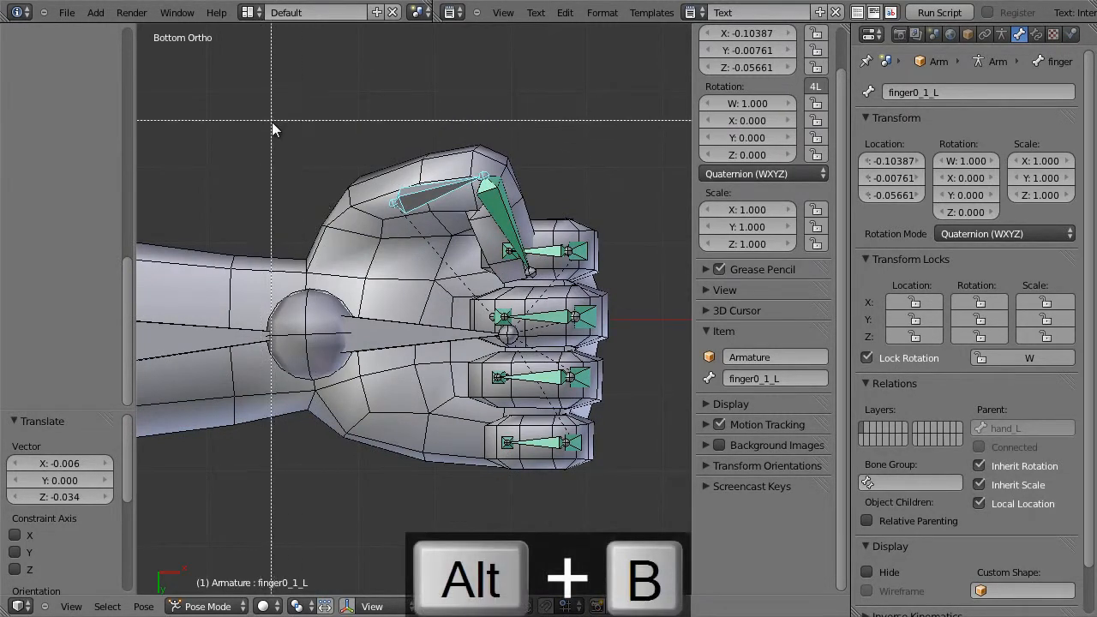
left_click_drag(257, 104, 616, 544)
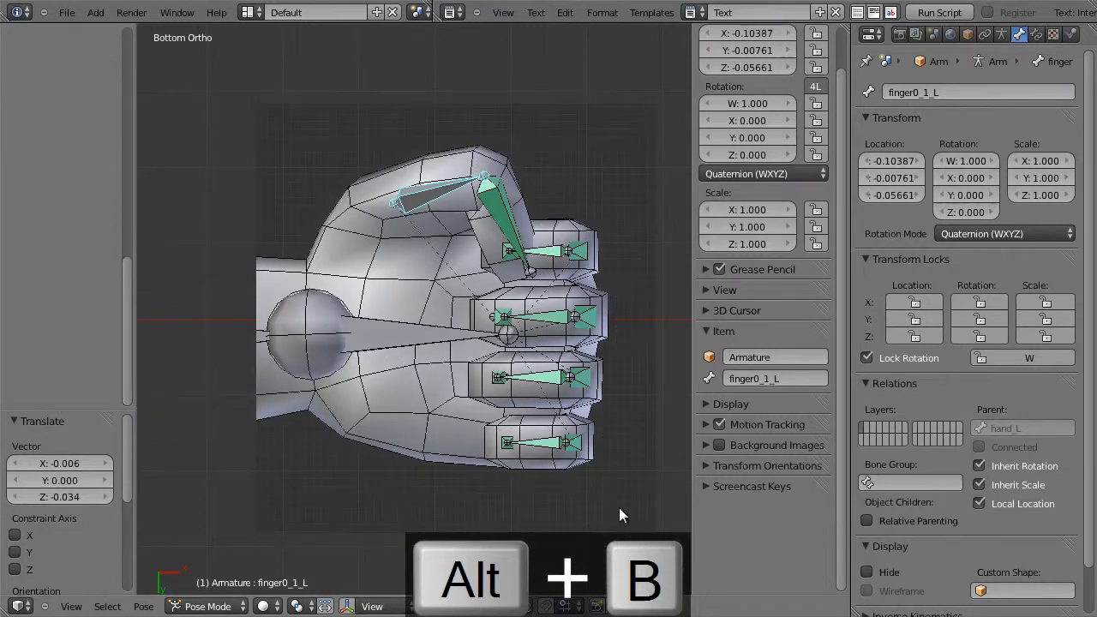
In right view, rotate finger0_1_L by 19.15°, shift it toward the curled fingers and rotate it by -9.049°
key("KP_3")
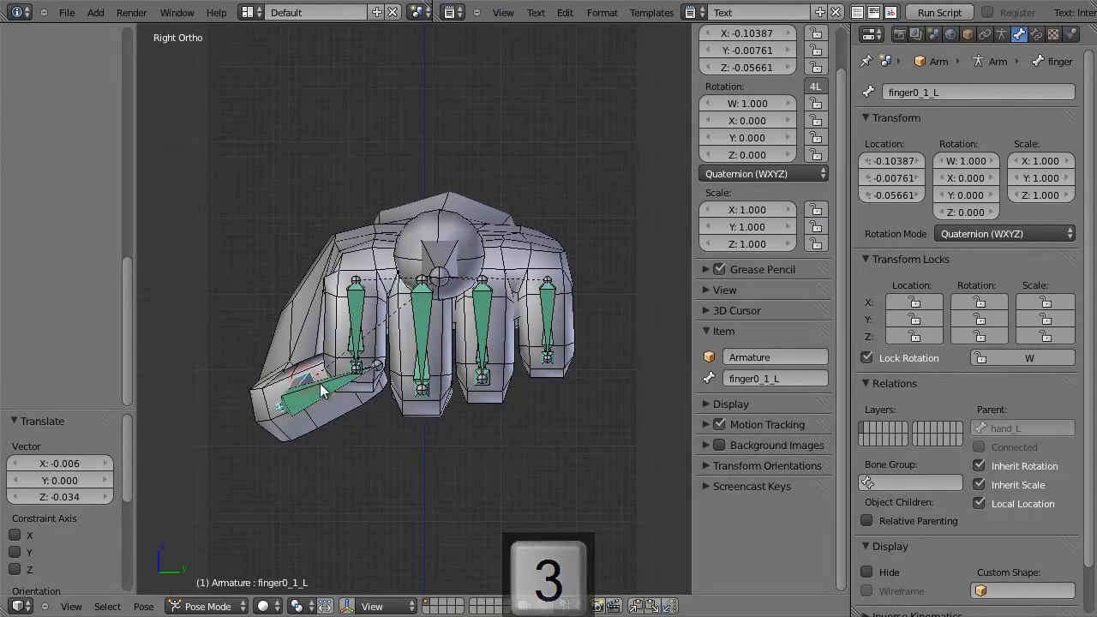
key("r")
left_click(374, 435)
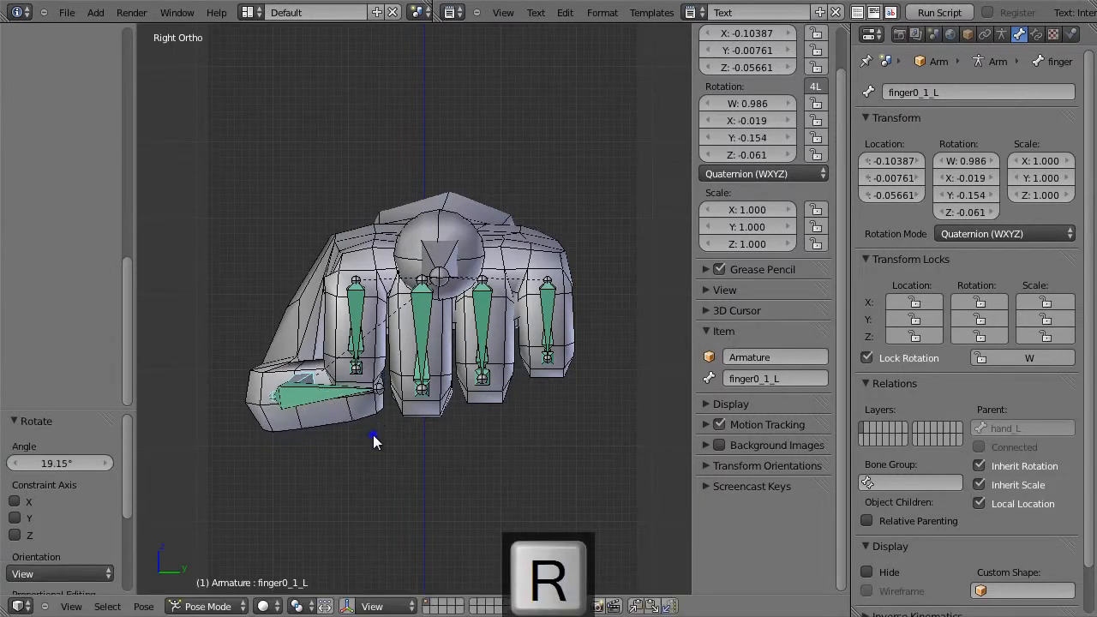
key("g")
left_click(388, 455)
key("r")
left_click(417, 417)
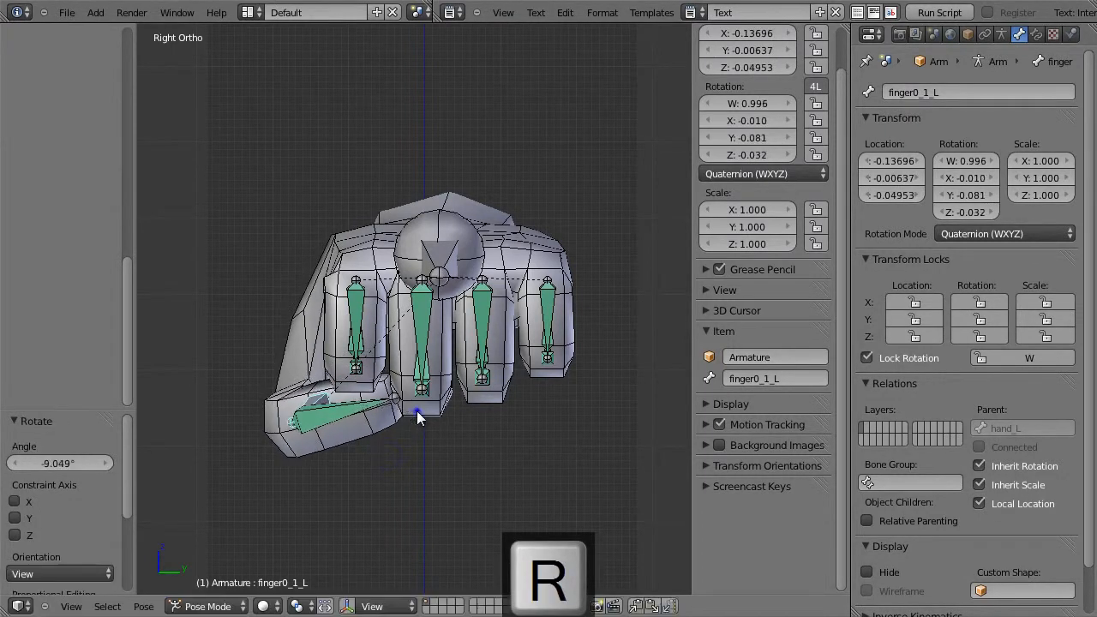
Move finger0_1_L 0.015 along Y and -0.015 along Z from a slightly orbited view of the fist
mouse_move(414, 418)
middle_mouse_down()
mouse_move(546, 249)
mouse_move(426, 323)
mouse_move(429, 410)
middle_mouse_up()
key("g")
left_click(437, 431)
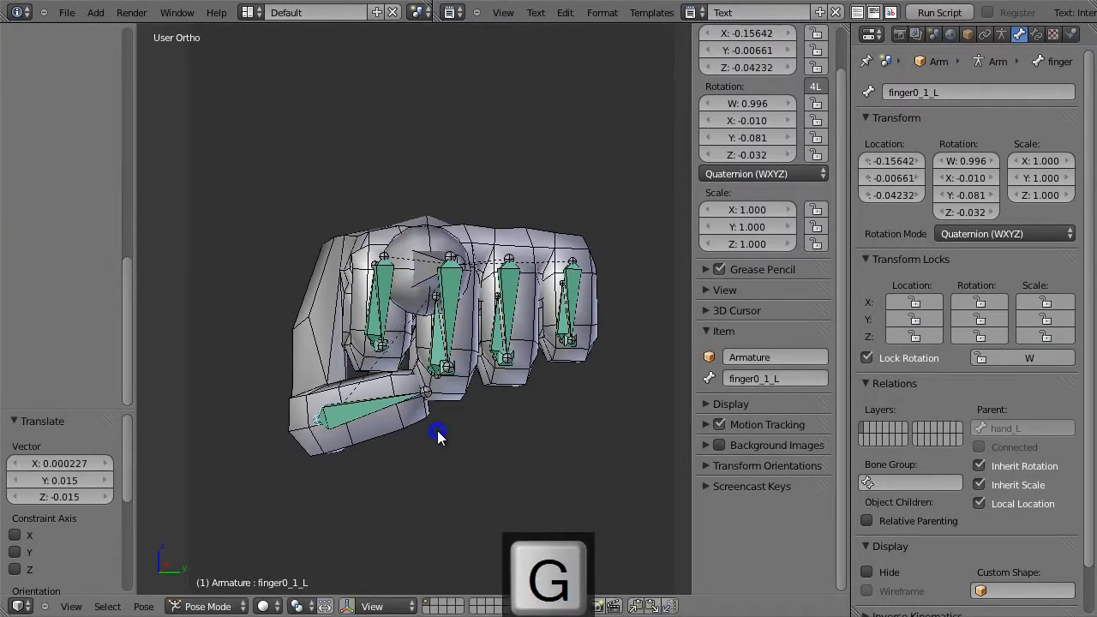
In right view, move finger0_1_L 0.018 along Y and -0.002 along Z and rotate it by 5.783°
key("1")
key("3")
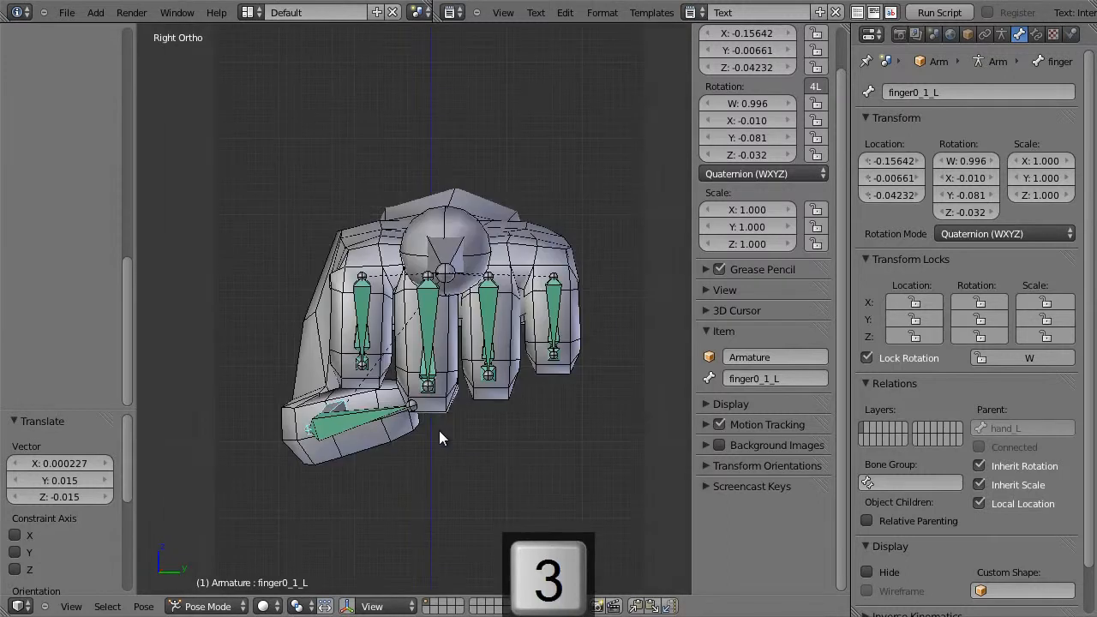
key("g")
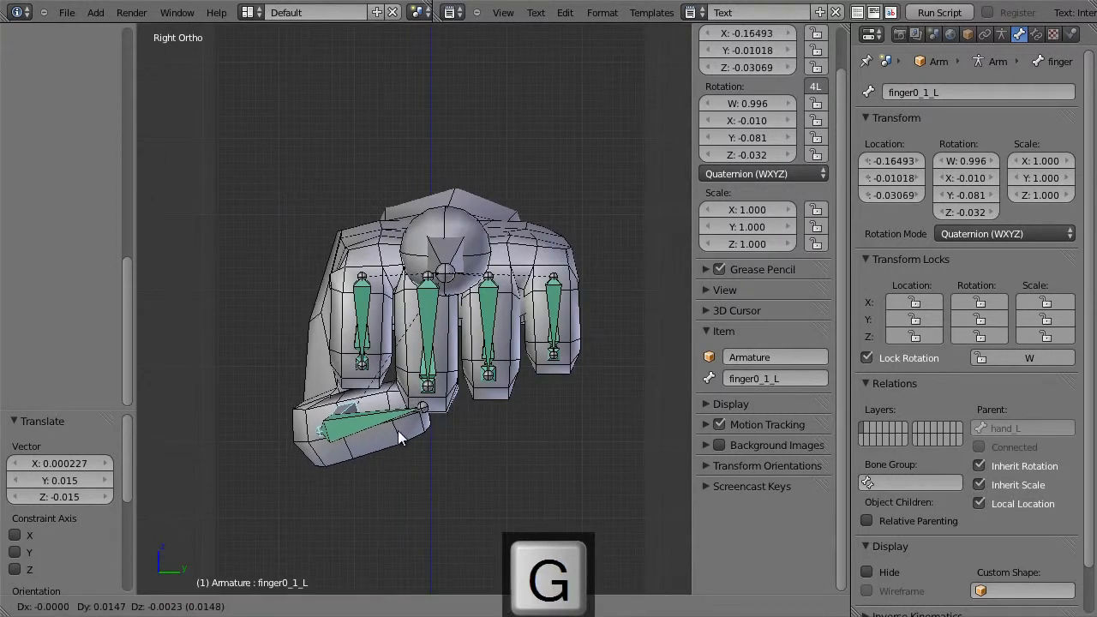
left_click(400, 435)
key("r")
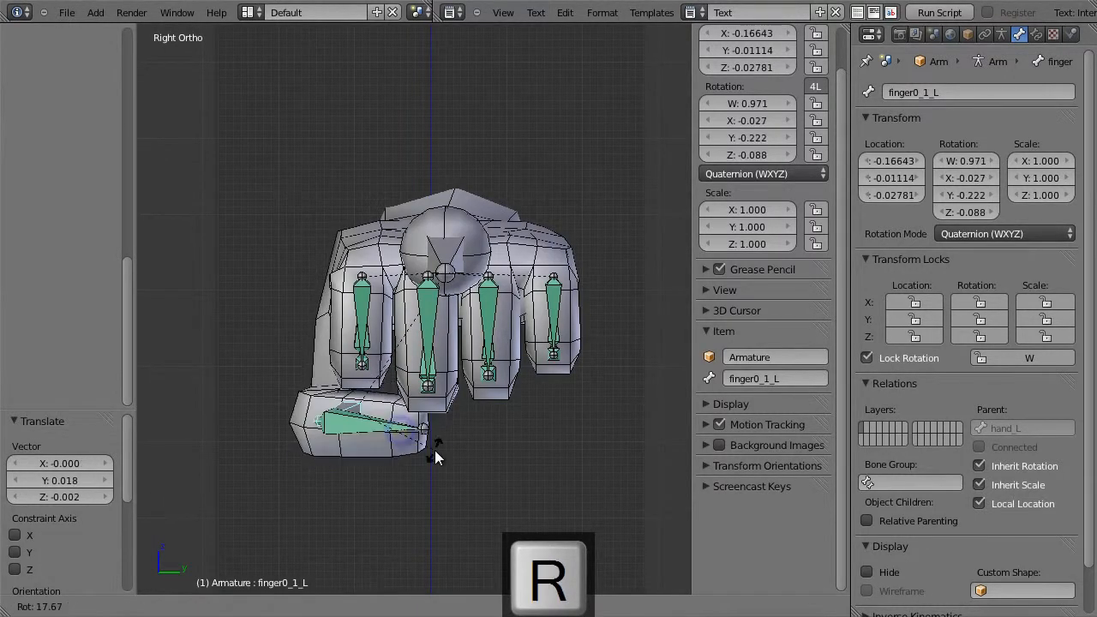
left_click(439, 440)
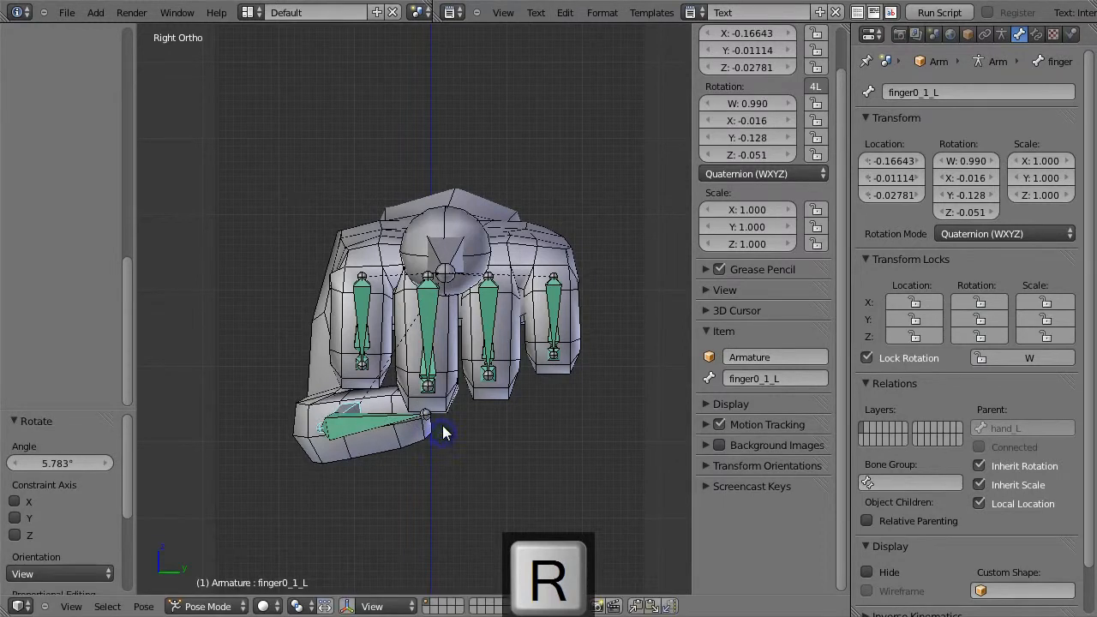
In front view, rotate finger0_1_L by about 21.6° and move it 0.020 along X and 0.034 along Z
key("KP_1")
key("r")
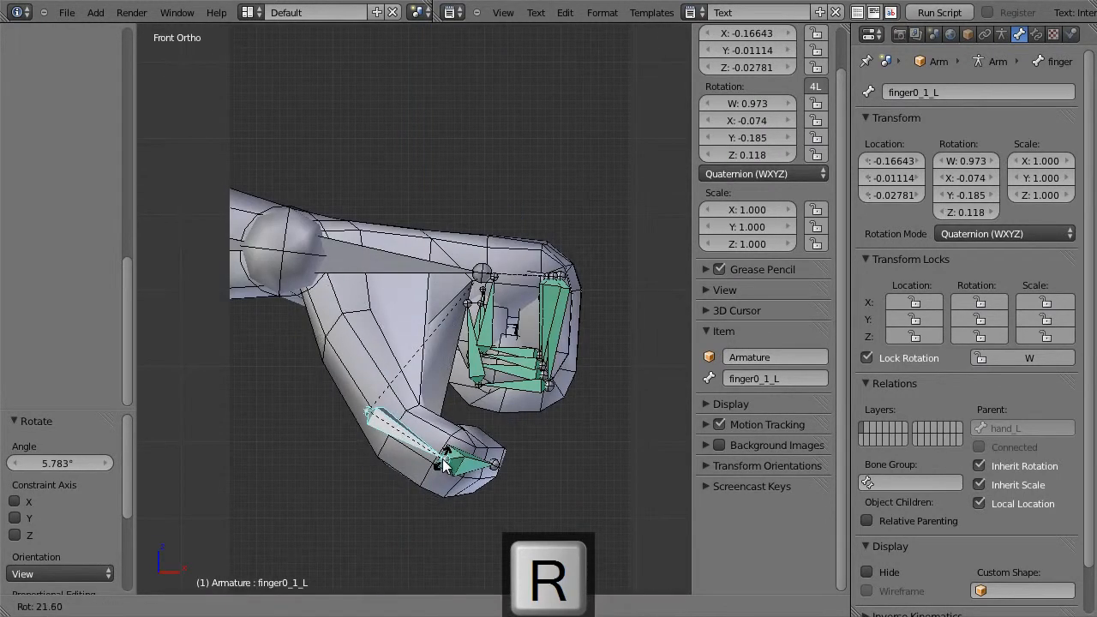
left_click(450, 455)
key("g")
left_click(463, 431)
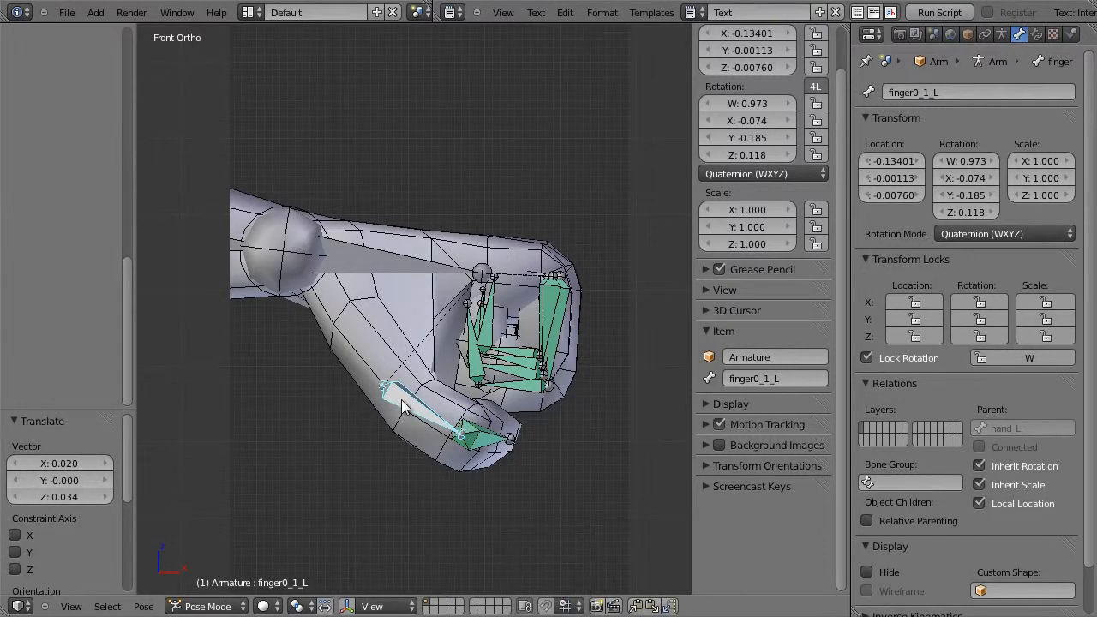
Examine the thumb-base vertices and their finger0_1_L weights in the hero mesh's Edit Mode
key("Tab")
key("Tab")
left_click(372, 319)
key("Tab")
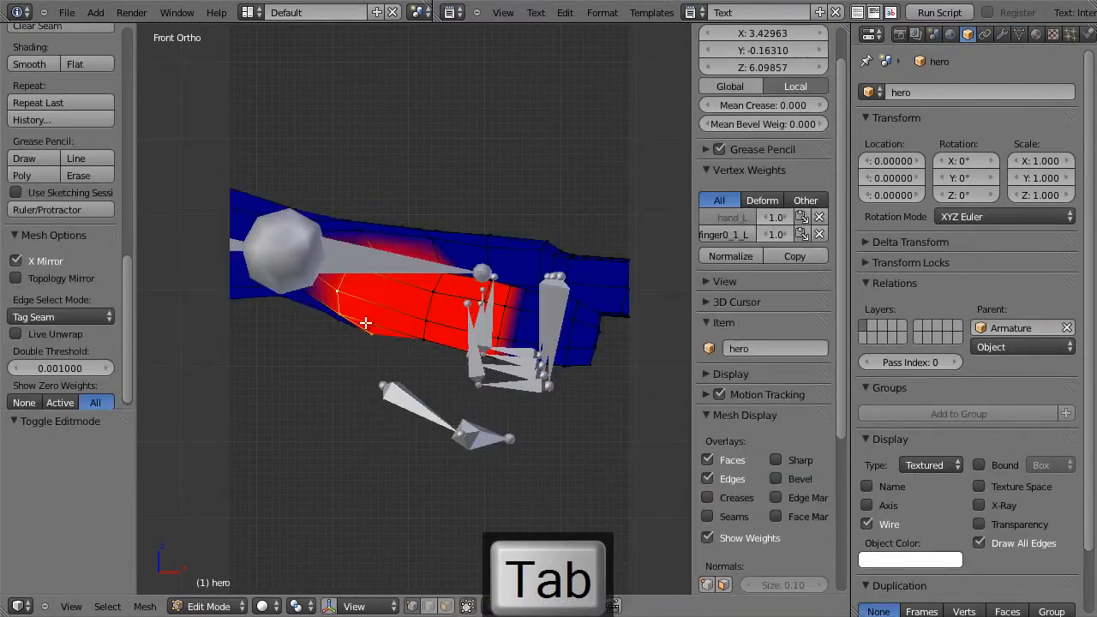
middle_click_drag(367, 317, 390, 396, "shift")
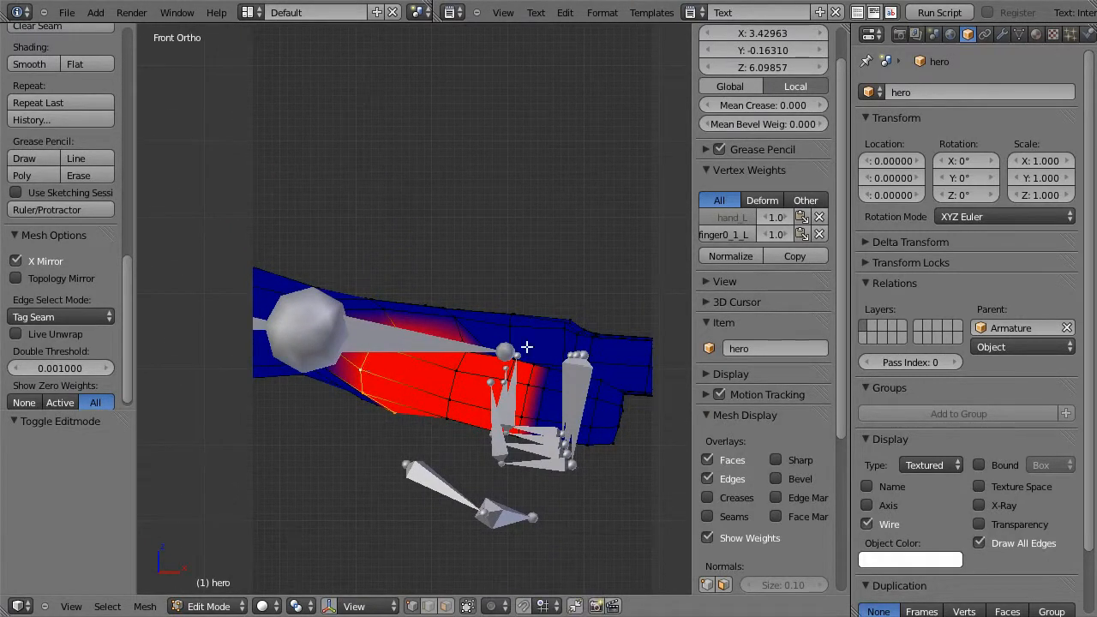
middle_click_drag(368, 377, 375, 340)
key("Tab")
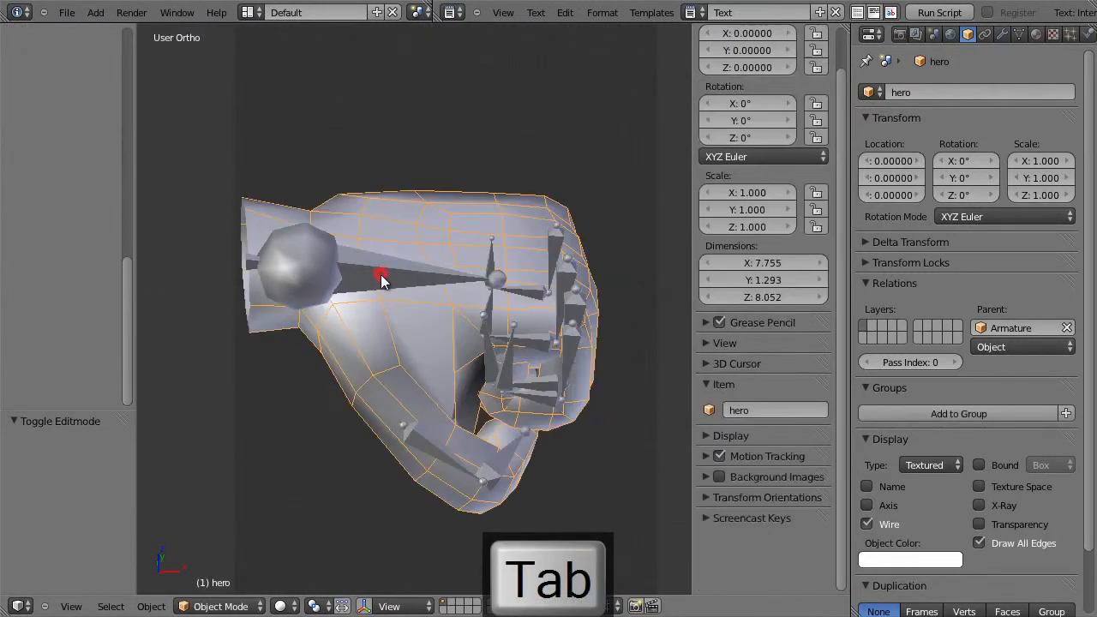
Select the hand_L bone and show its weights on the hero mesh in Weight Paint mode, with the thumb side of the fist in view
right_click(381, 280)
key("Tab")
key("Tab")
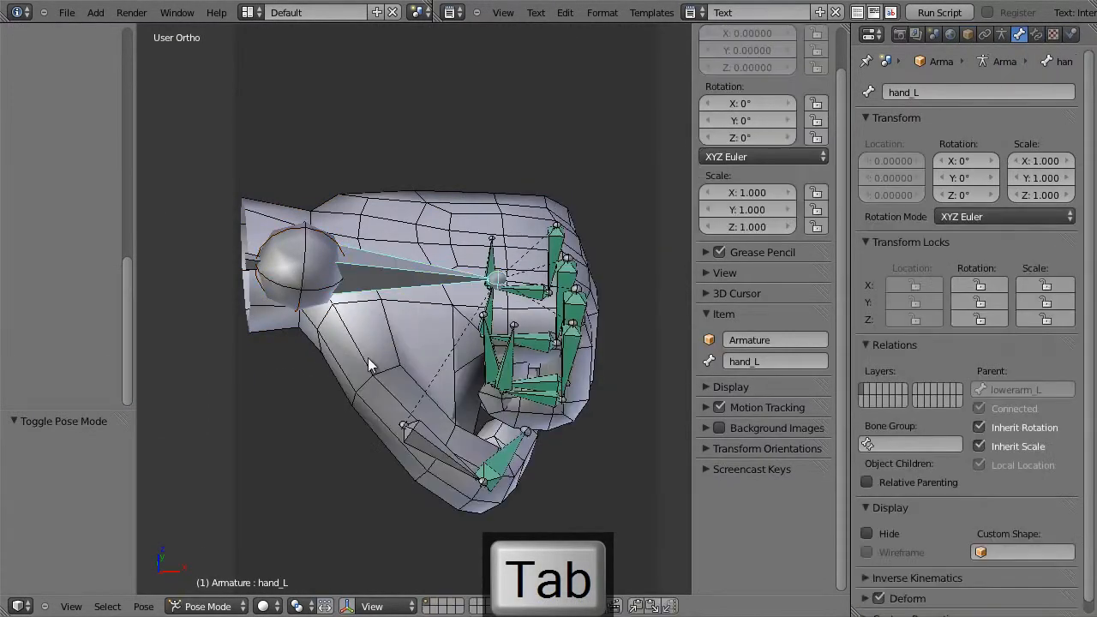
right_click(374, 376)
key("Tab")
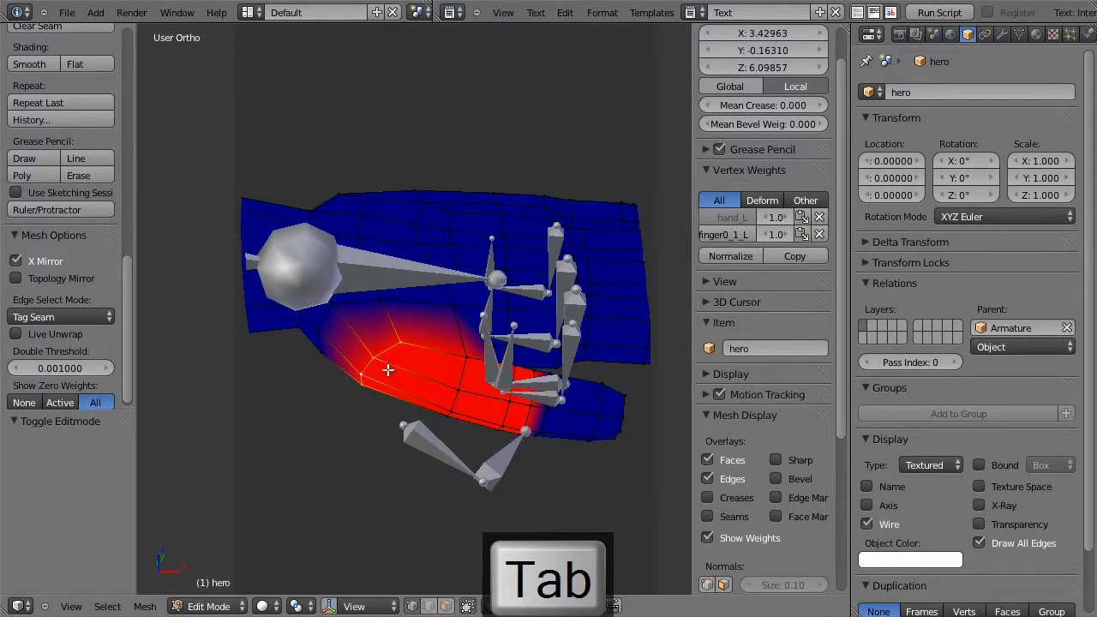
key("Tab")
right_click(396, 283)
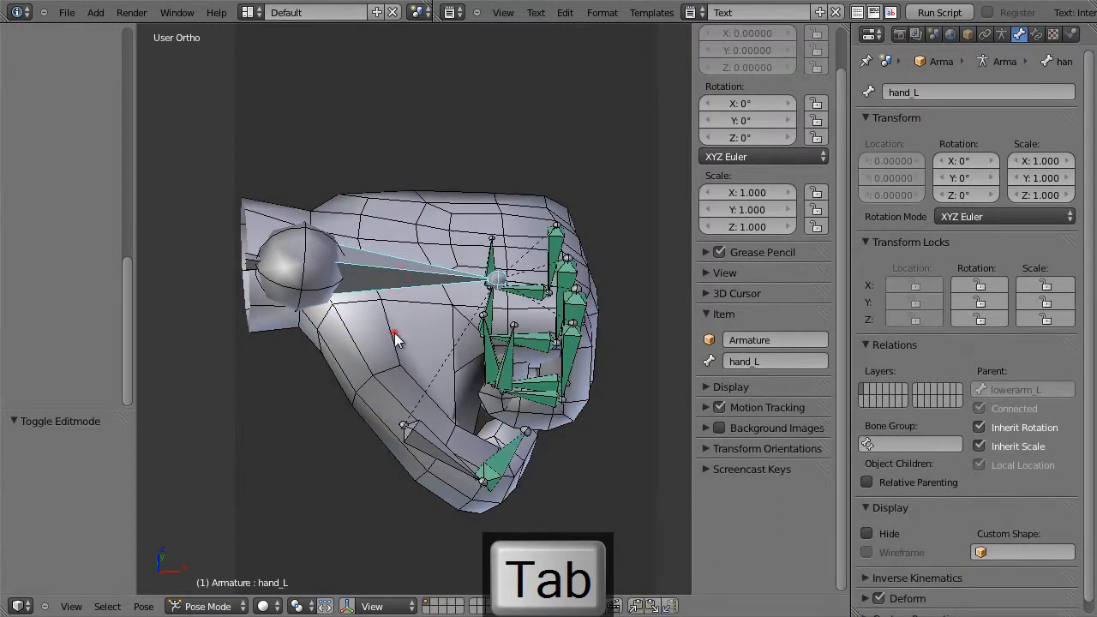
right_click(394, 336)
key("ctrl+Tab")
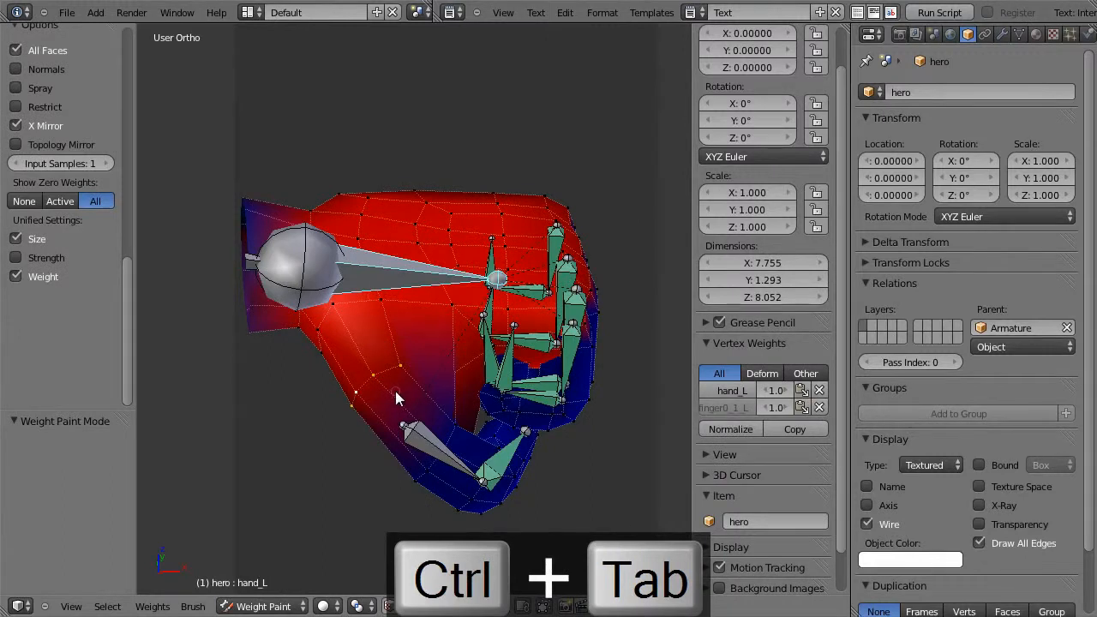
middle_click_drag(399, 398, 607, 299)
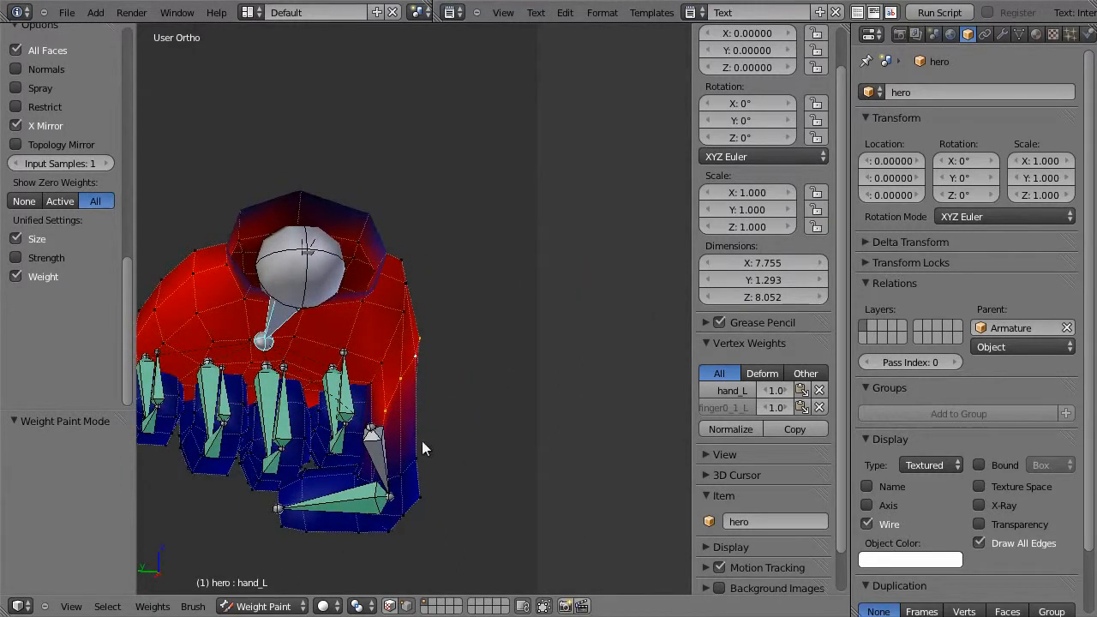
Compare the thumb-side vertices of the hero mesh between the Edit Mode rest shape and the posed hand_L weights
right_click(375, 447)
key("Tab")
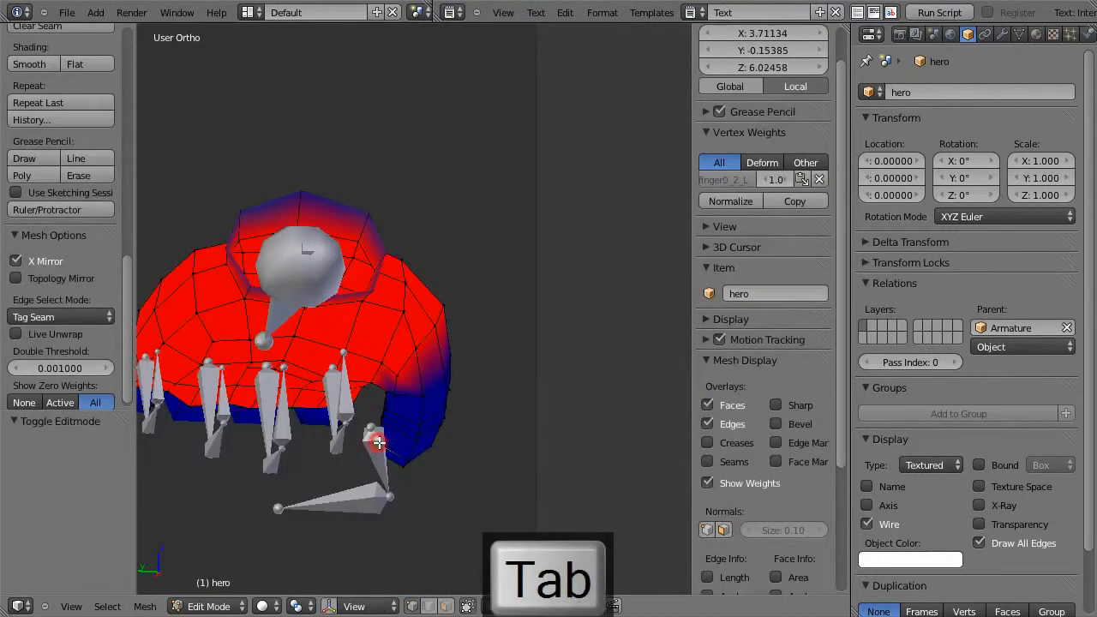
key("Tab")
key("a")
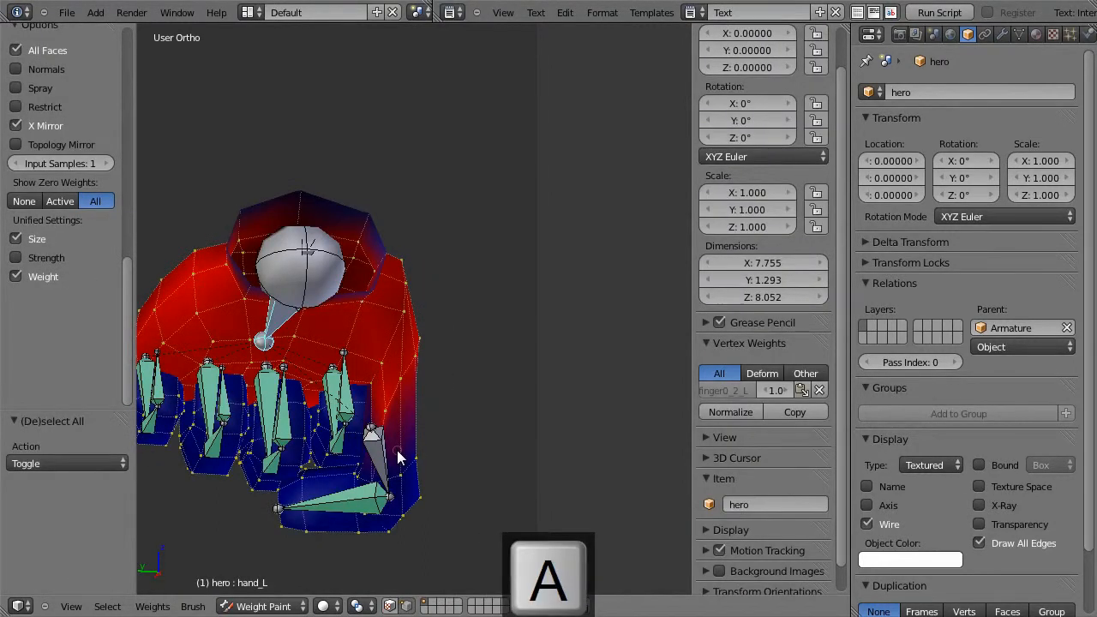
key("Tab")
middle_click_drag(419, 440, 384, 458)
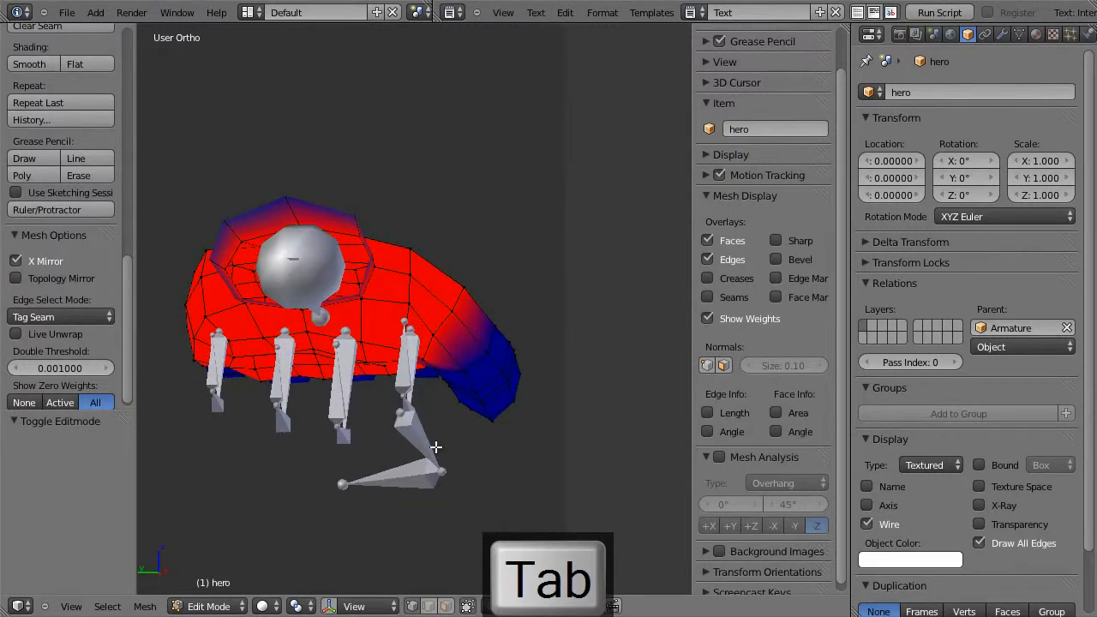
key("ctrl+Tab")
key("Tab")
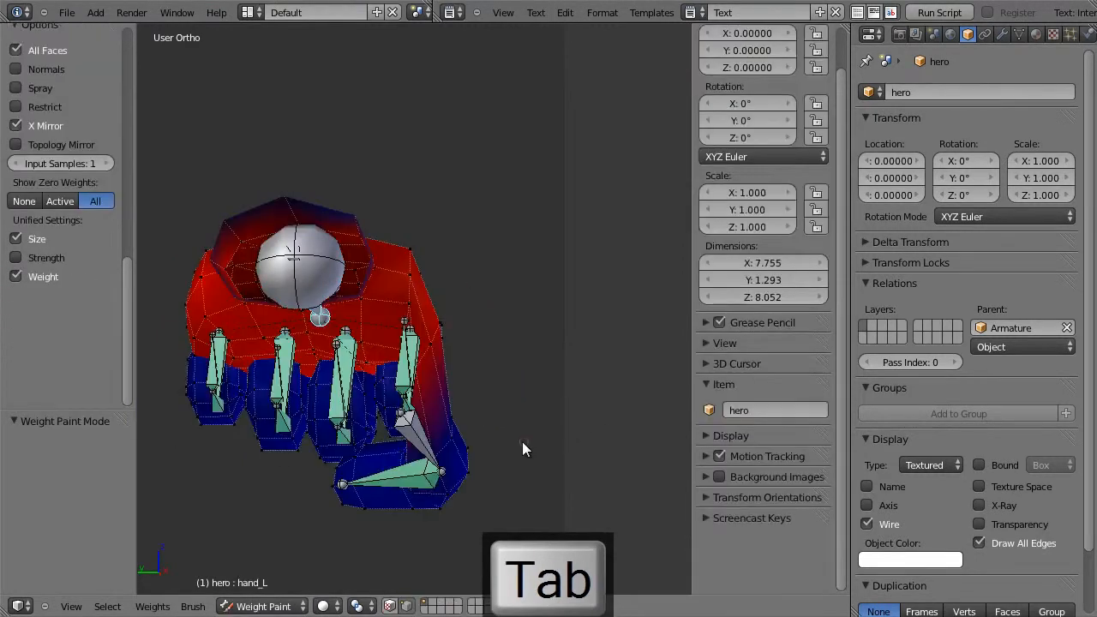
Select the finger0_1_L bone and show its weights on the hero mesh in Weight Paint mode, with the thumb base in view
key("ctrl+Tab")
right_click(406, 433)
key("ctrl+Tab")
middle_click_drag(448, 429, 497, 412)
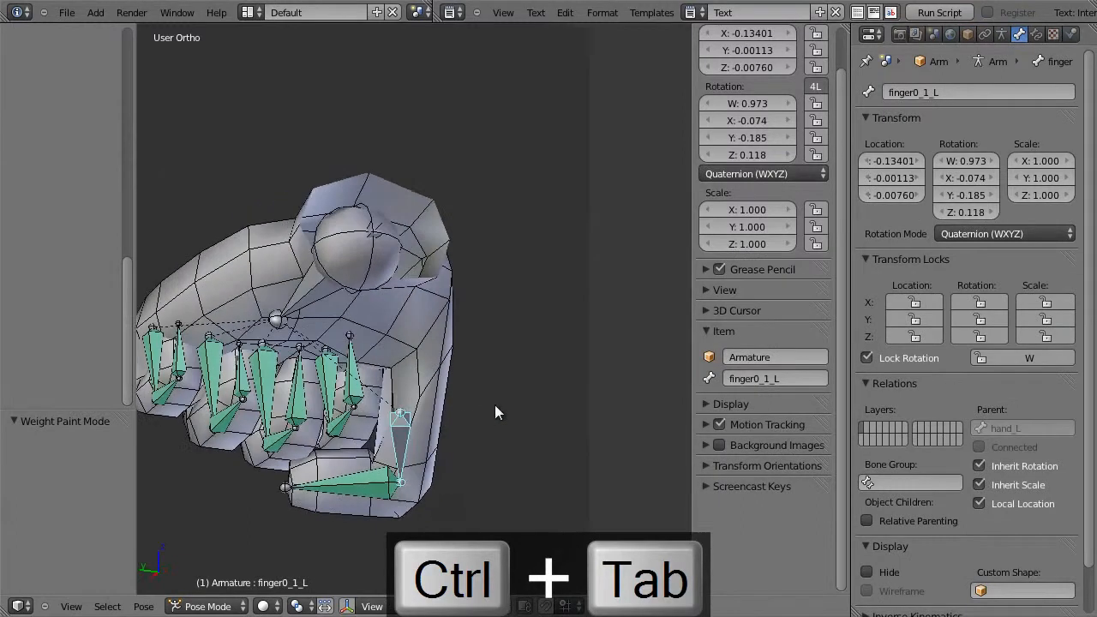
right_click(426, 386)
key("Tab")
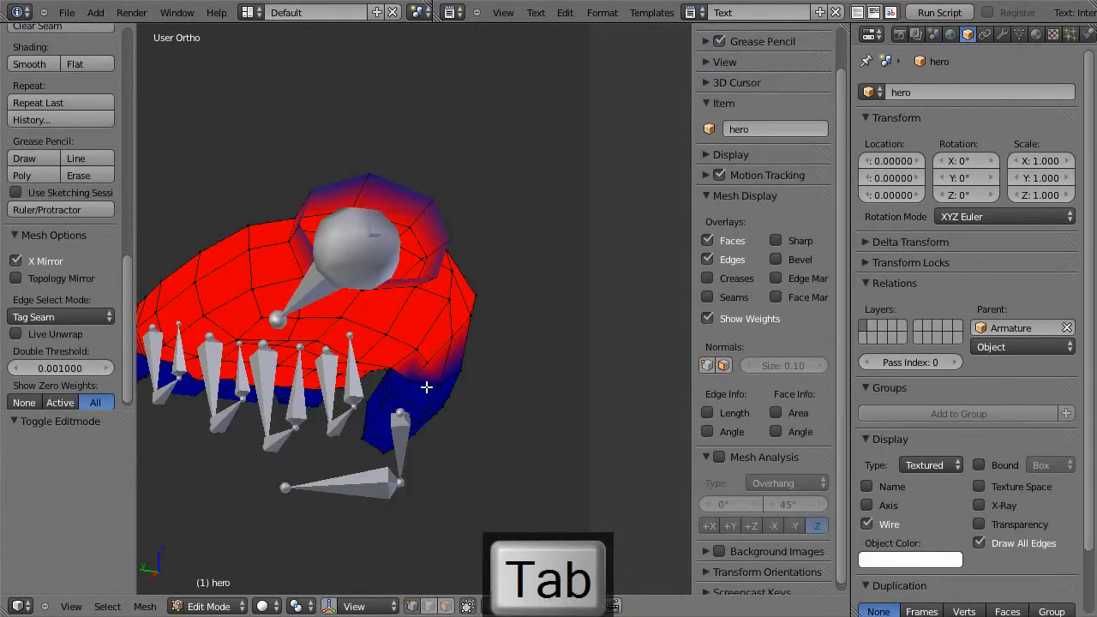
middle_click_drag(426, 387, 411, 416)
key("Tab")
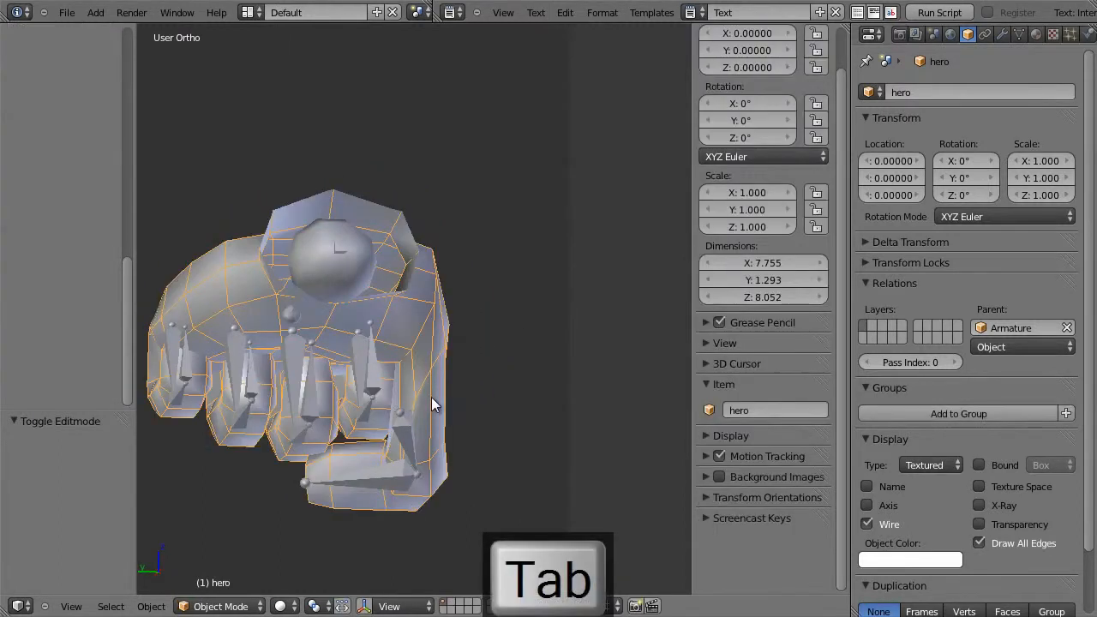
key("ctrl+Tab")
mouse_move(411, 374)
middle_mouse_down()
mouse_move(463, 350)
mouse_move(484, 325)
middle_mouse_up()
mouse_move(421, 387)
middle_mouse_down()
mouse_move(424, 348)
mouse_move(420, 377)
middle_mouse_up()
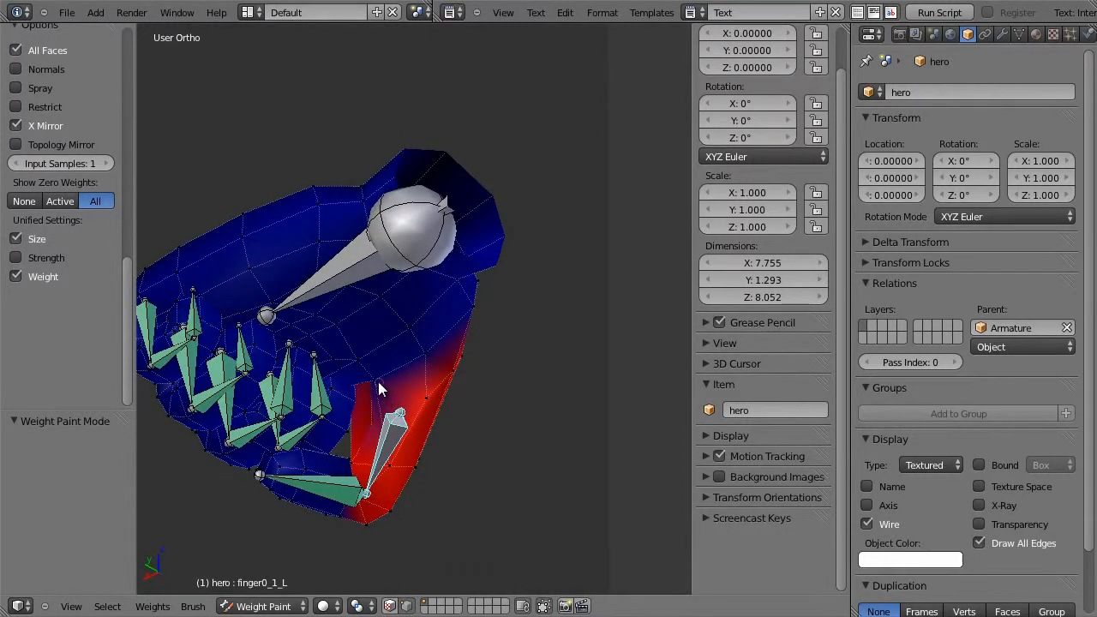
Select the vertices between the thumb base and the palm and fill them with the current brush weight for finger0_1_L
key("f")
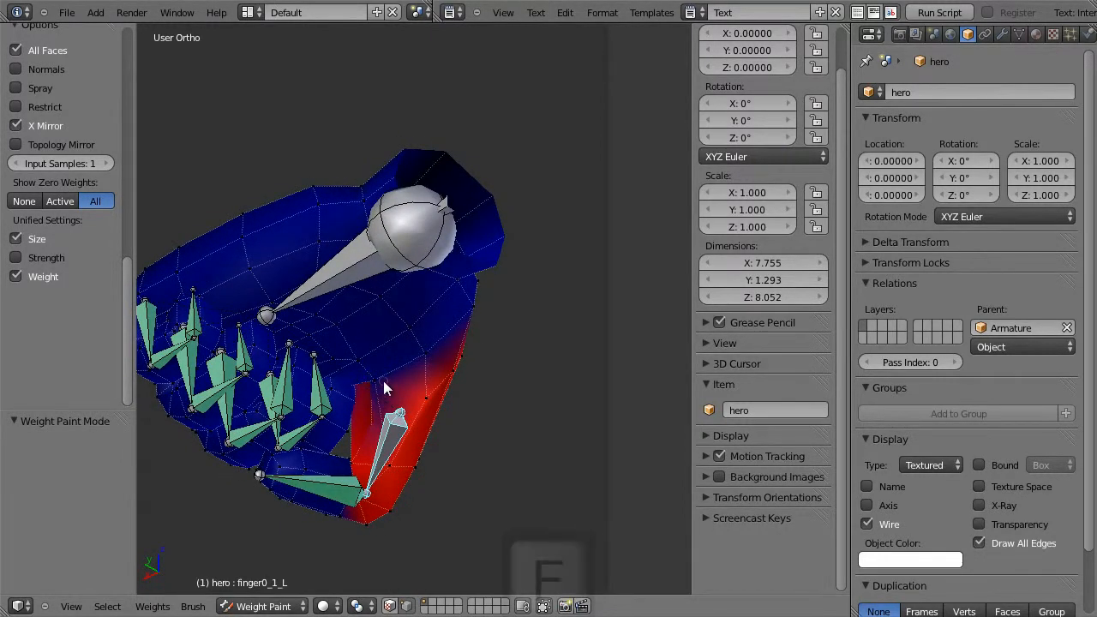
left_click(395, 385)
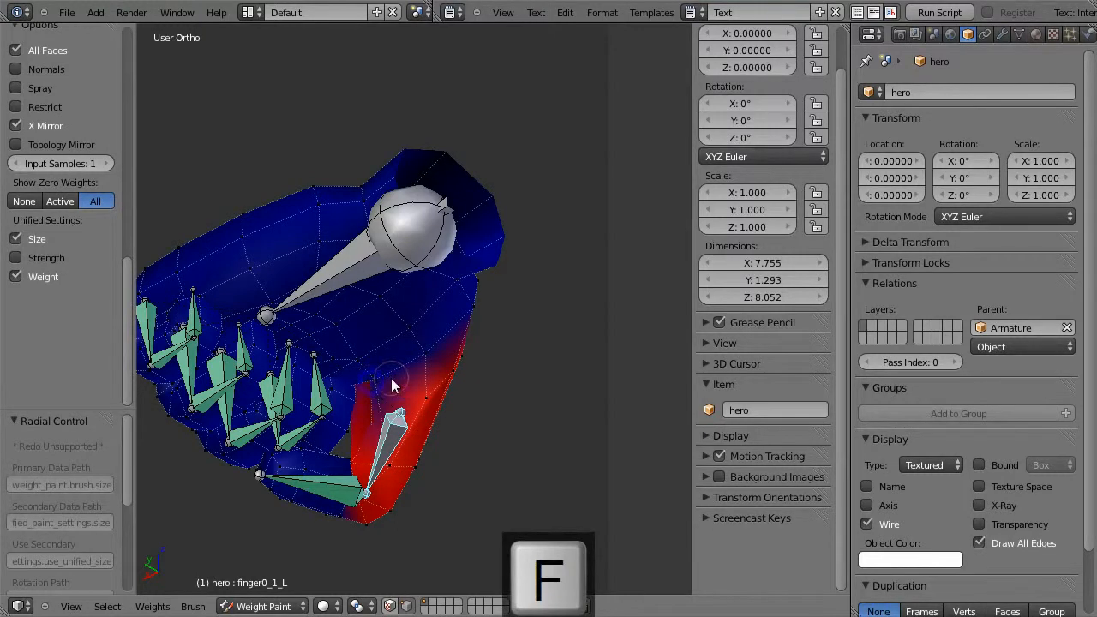
mouse_move(412, 372)
middle_mouse_down()
mouse_move(433, 369)
mouse_move(447, 332)
mouse_move(370, 395)
middle_mouse_up()
right_click(369, 385)
right_click(430, 357, "shift")
middle_click_drag(438, 403, 424, 383)
key("shift+k")
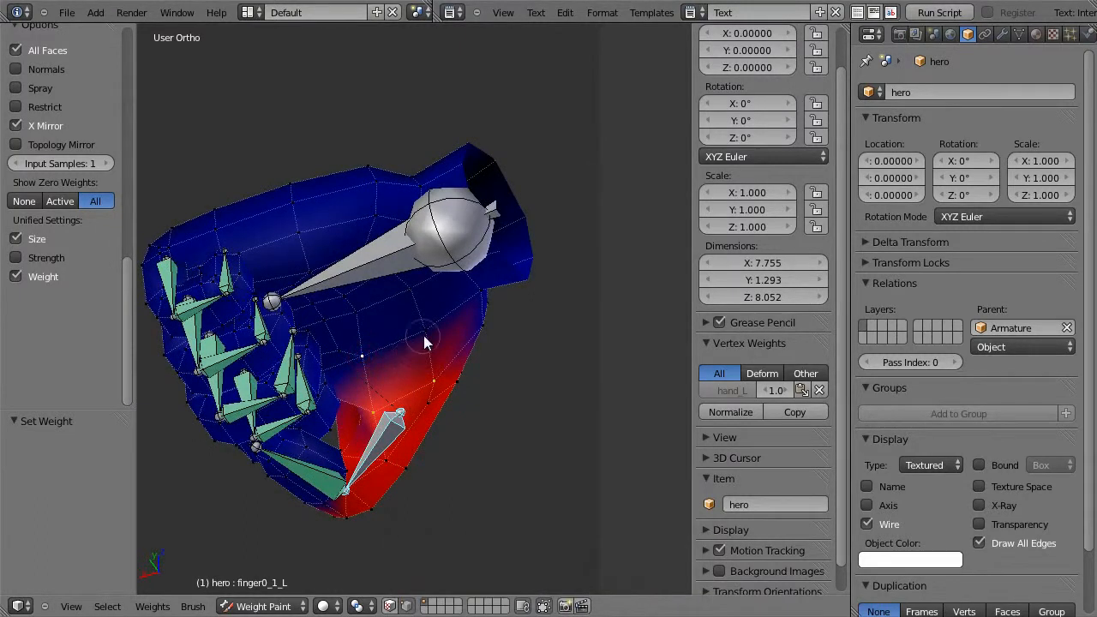
key("shift+k")
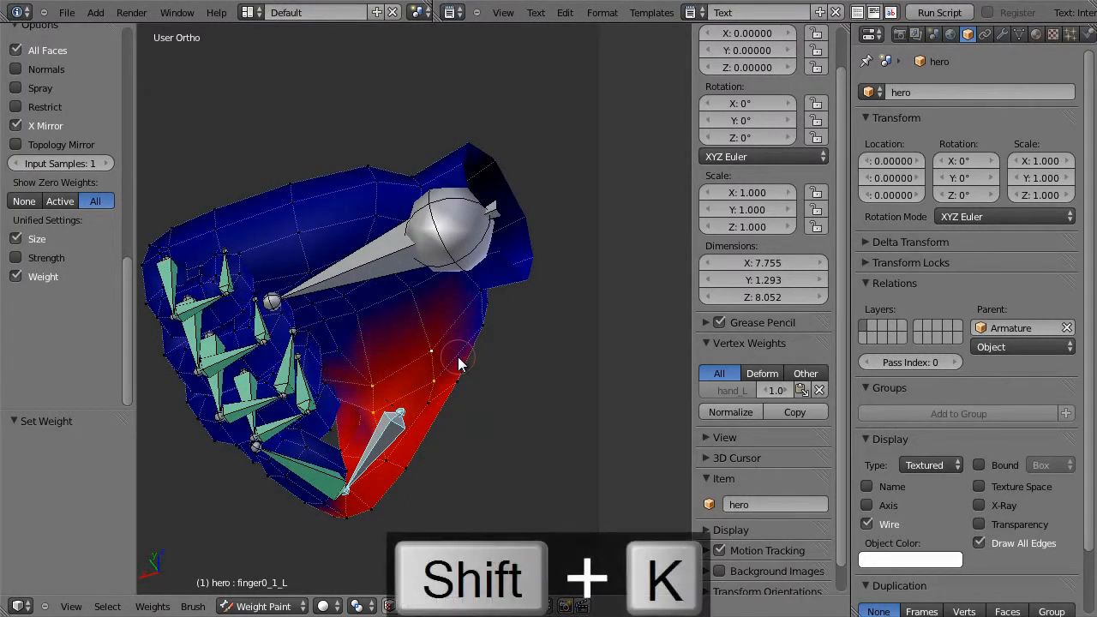
middle_click_drag(459, 365, 442, 467)
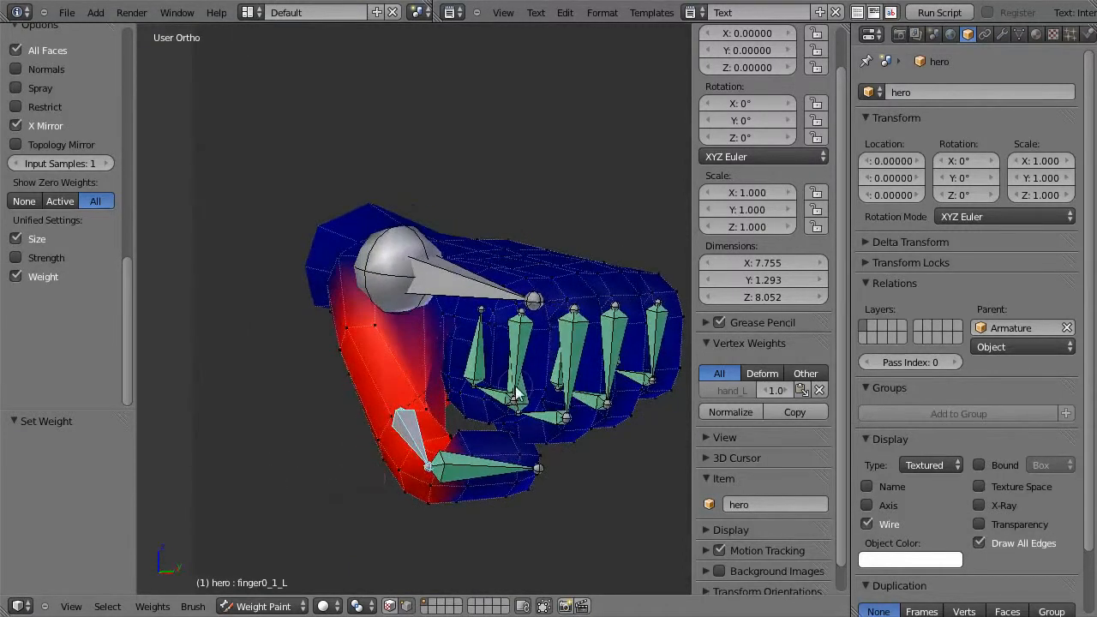
Move the finger0_1_L bone by 0.016 along X, 0.005 along Y and 0.023 along Z, towards the curled fingers
middle_click_drag(477, 414, 421, 432)
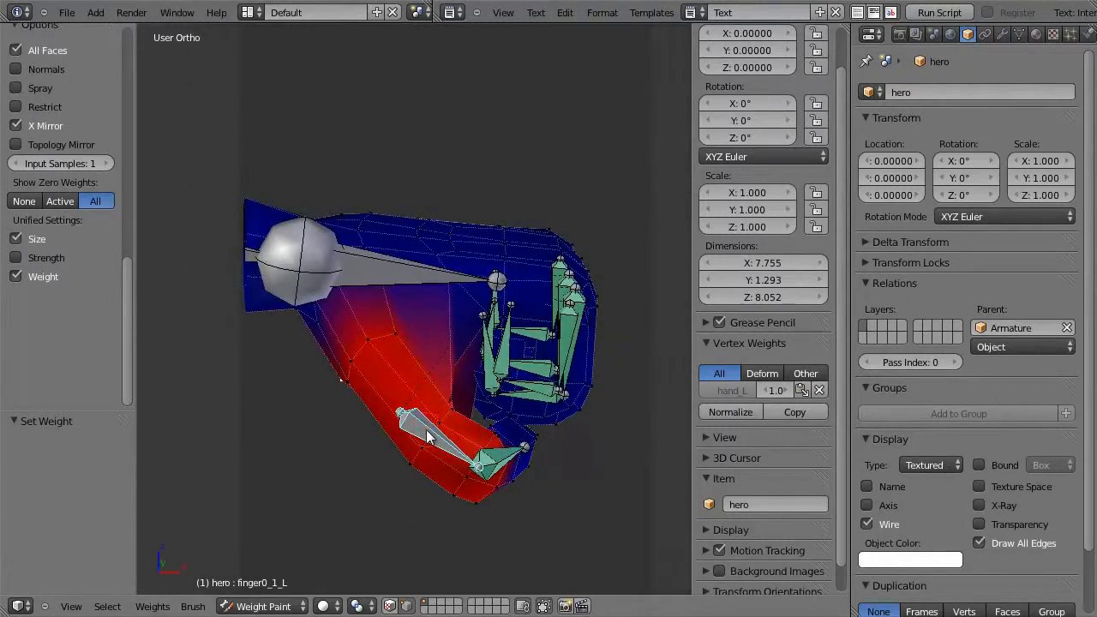
key("g")
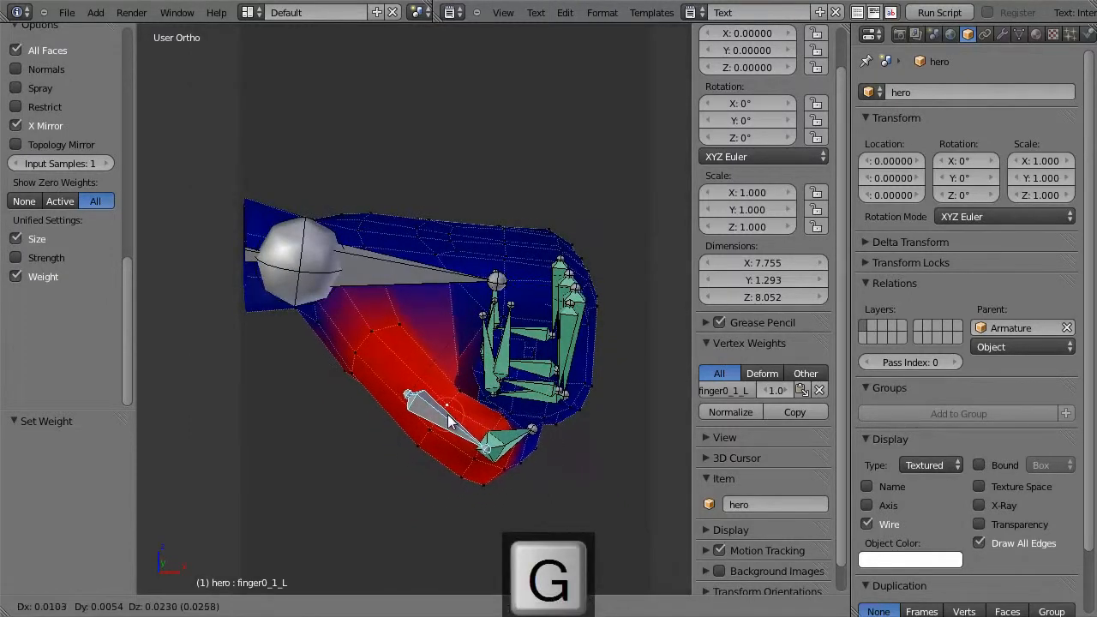
left_click(448, 421)
mouse_move(578, 435)
middle_mouse_down()
mouse_move(385, 405)
mouse_move(380, 418)
mouse_move(571, 420)
mouse_move(548, 429)
middle_mouse_up()
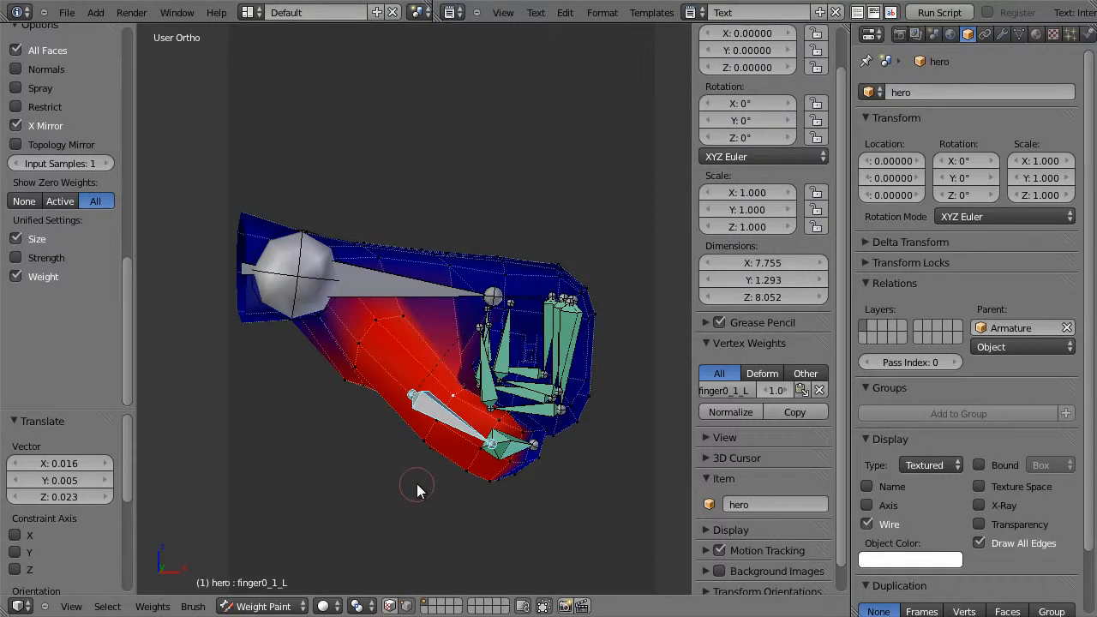
Return to the armature in Pose Mode and select hand_L together with all the finger and thumb bones of that hand
left_click(263, 606)
left_click(257, 522)
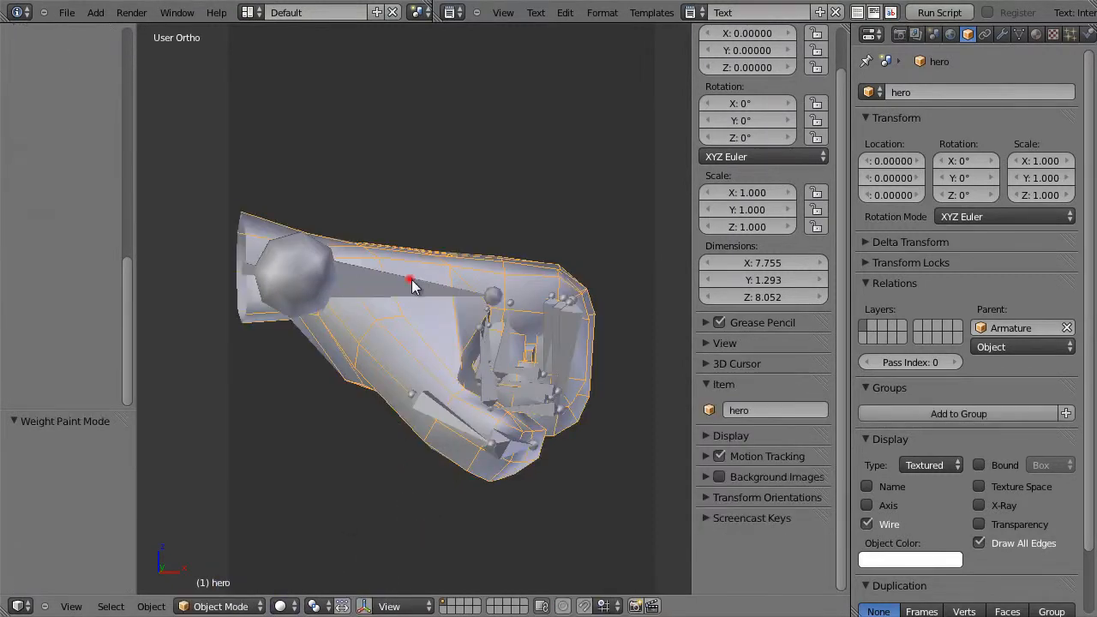
right_click(409, 283)
key("ctrl+Tab")
key("b")
left_click_drag(368, 173, 636, 500)
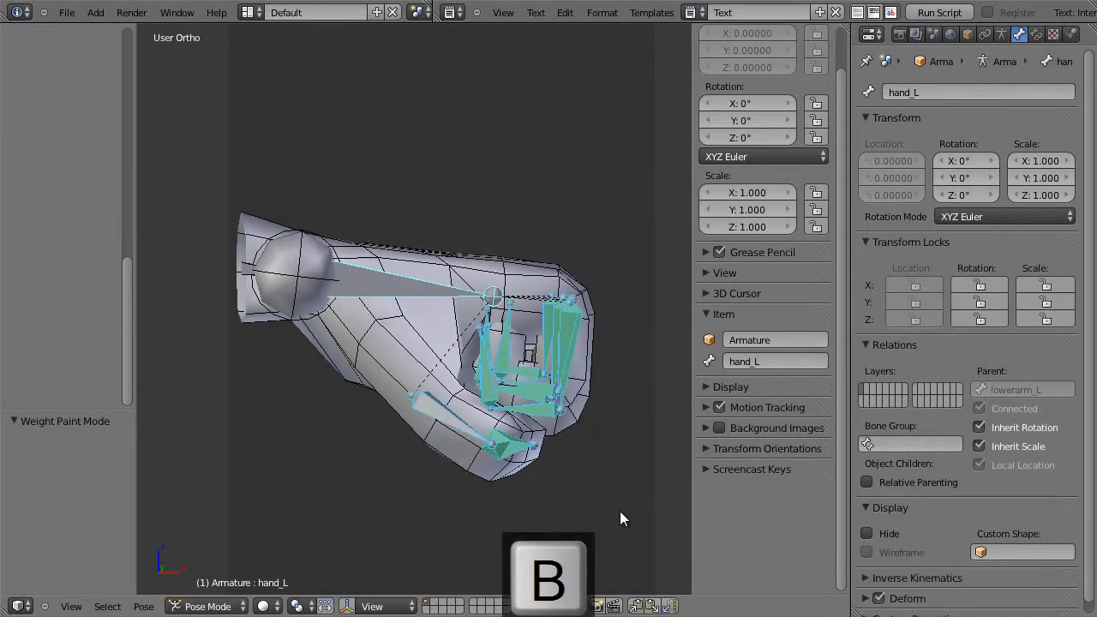
Insert a LocRot keyframe for the fist pose of the selected hand bones at frame 1
scroll(536, 471, "down", 2)
mouse_move(456, 420)
middle_mouse_down()
mouse_move(433, 538)
mouse_move(446, 419)
mouse_move(441, 435)
middle_mouse_up()
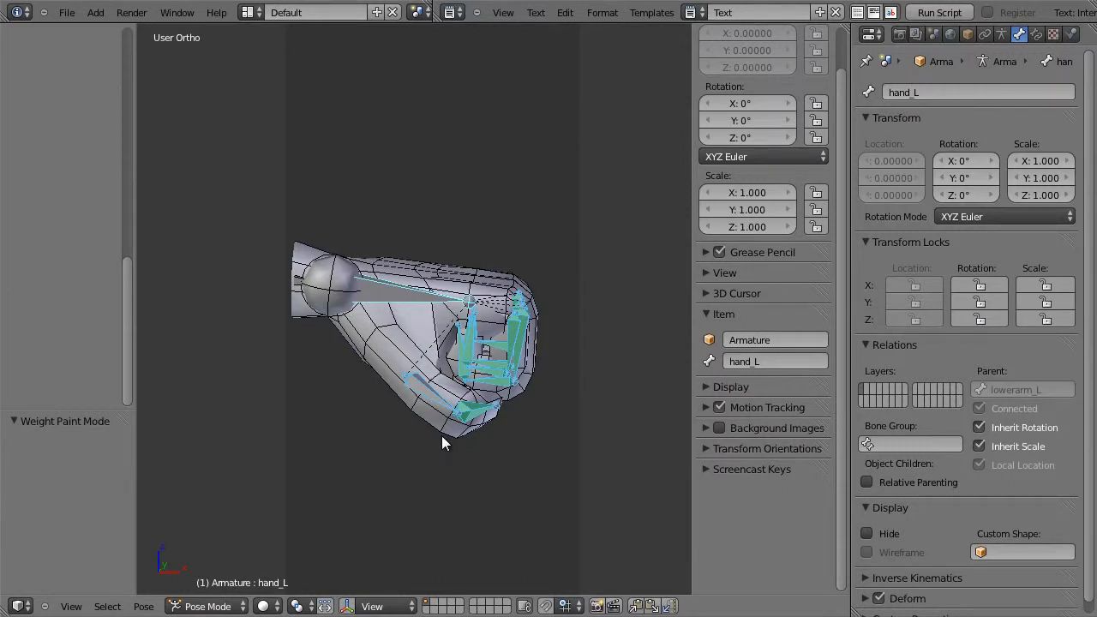
key("i")
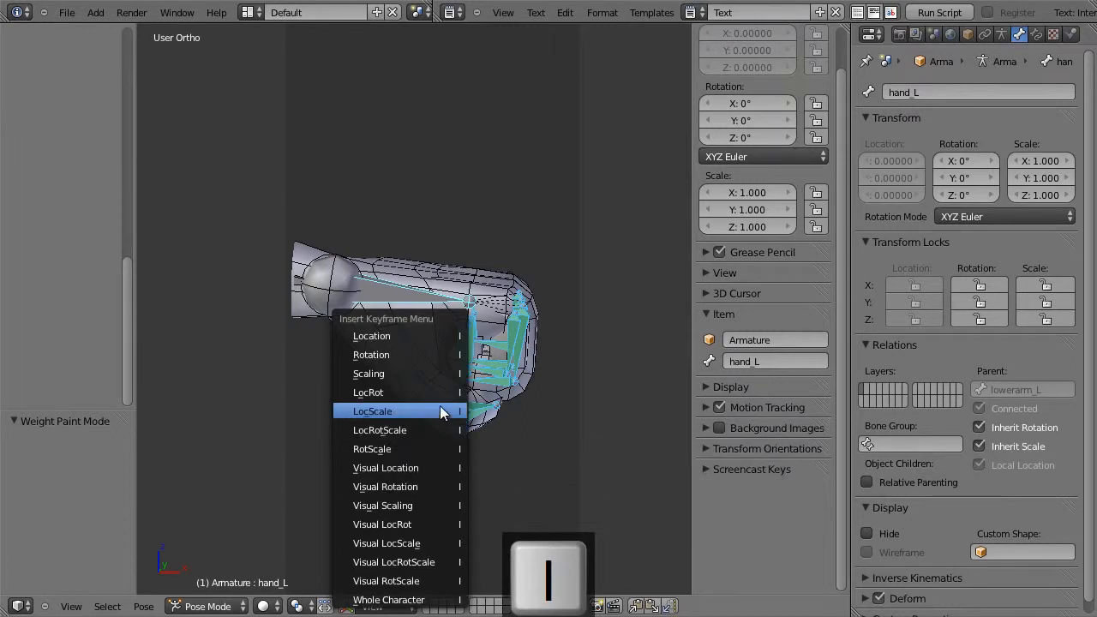
left_click(436, 393)
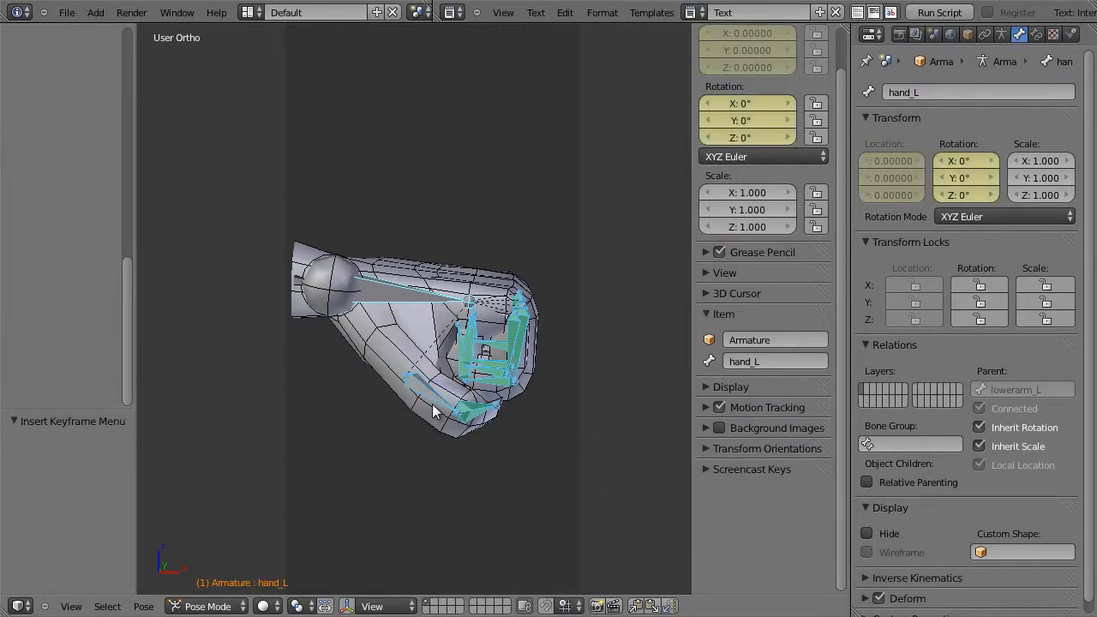
At frame 11, clear the selected bones' rotation, scale and location, and insert a LocRot keyframe for the open hand
key("shift+Up")
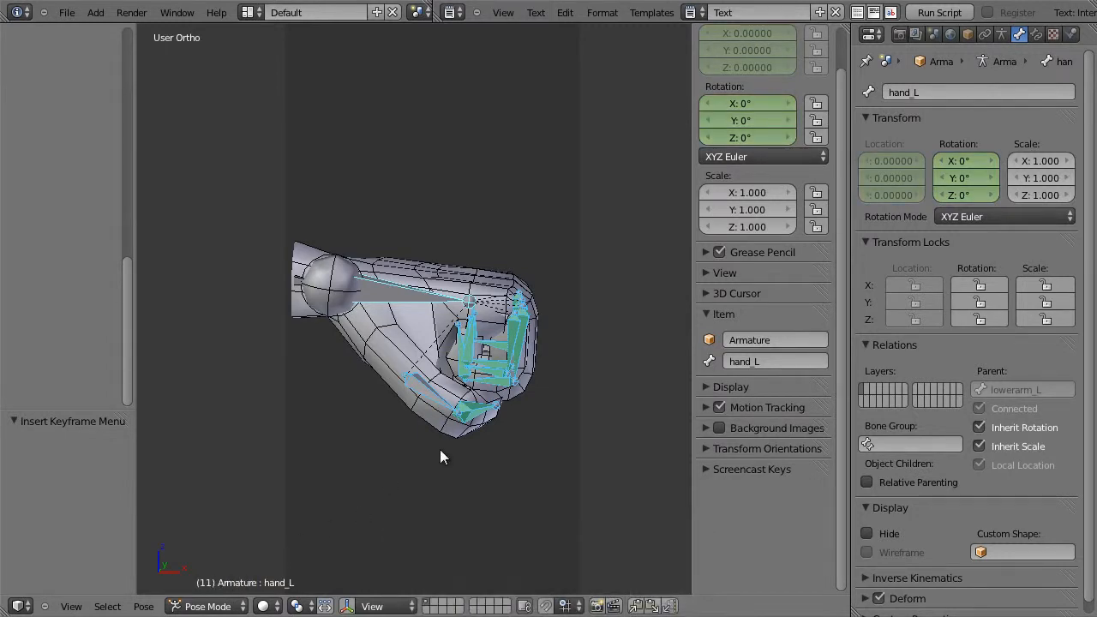
key("alt+r")
key("alt+s")
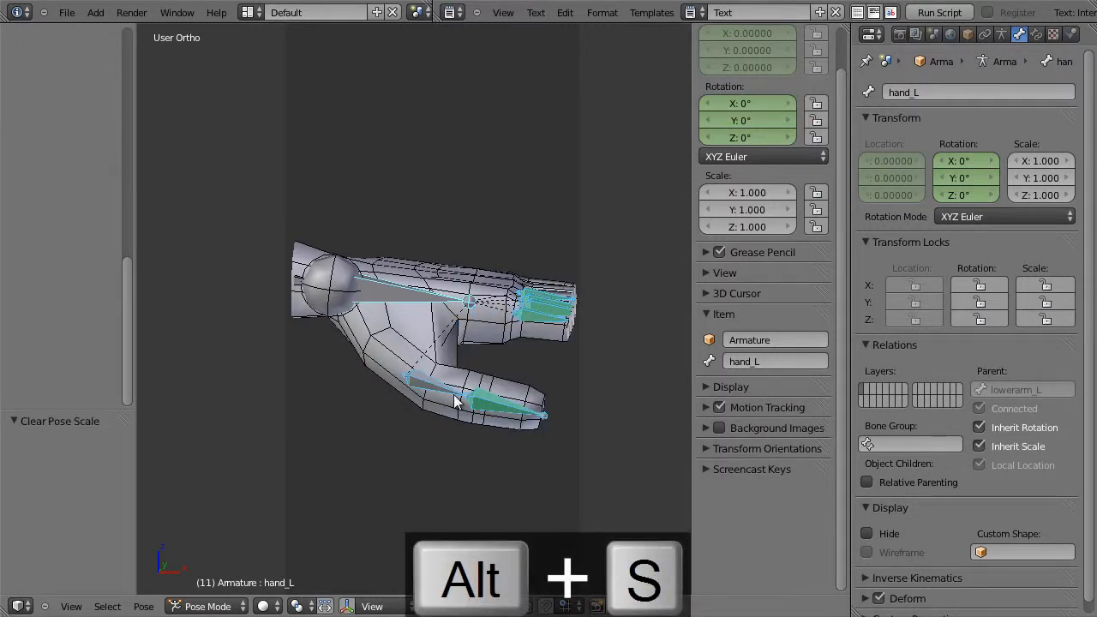
key("alt+g")
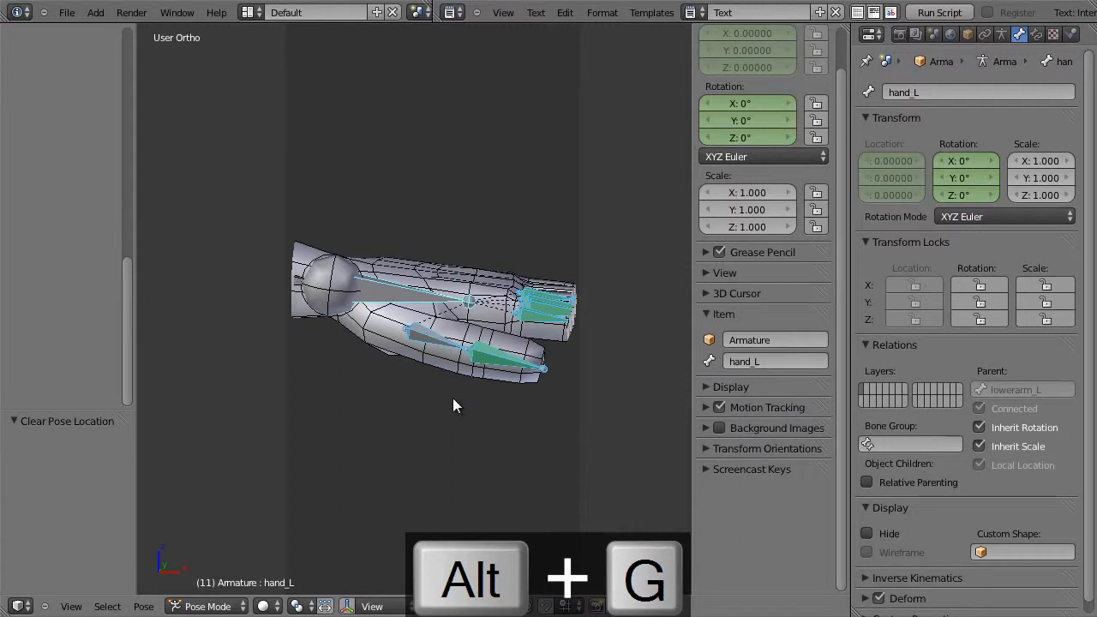
key("i")
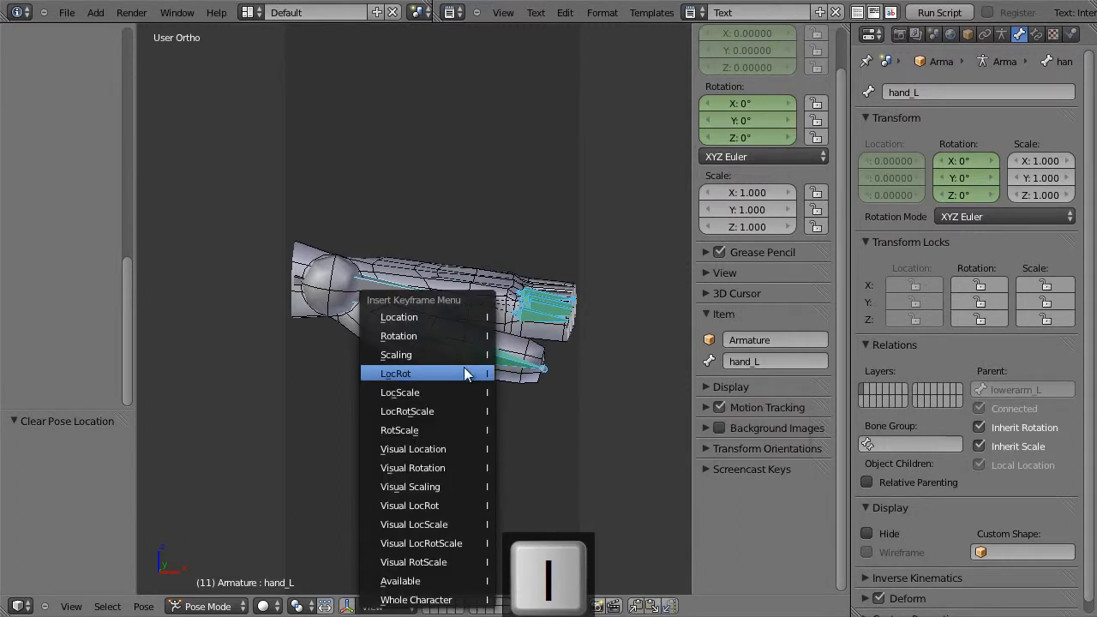
left_click(463, 368)
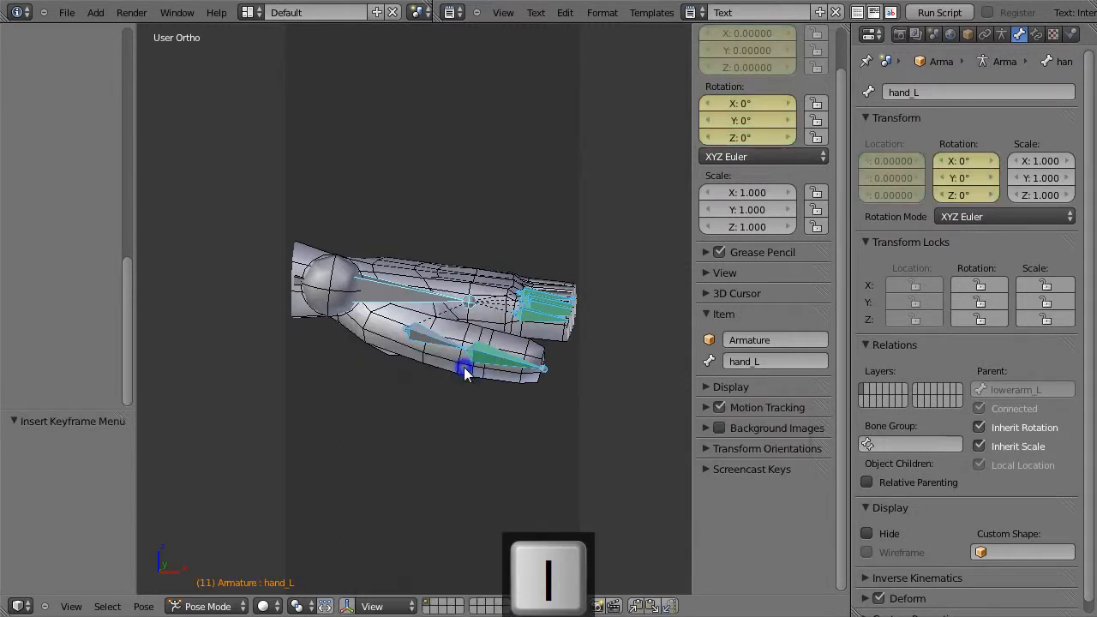
Replace the top-left editor with the Dope Sheet and frame the hand keyframes at frames 1 and 11
left_click(20, 605)
left_click(89, 526)
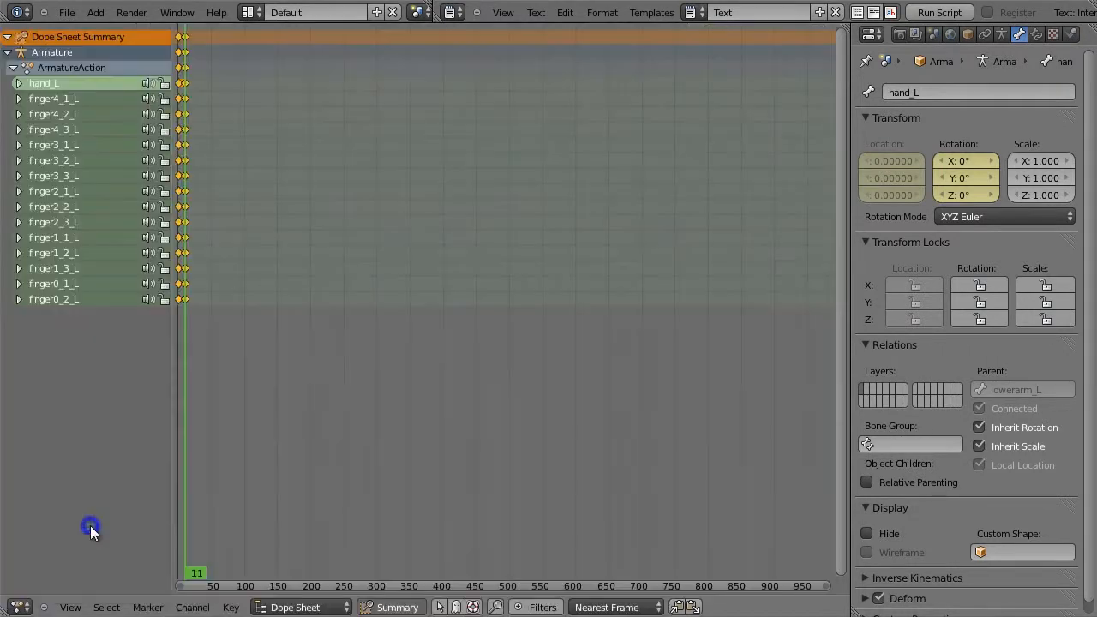
middle_click_drag(205, 244, 293, 245)
scroll(290, 247, "up", 5)
middle_click_drag(205, 247, 483, 287)
scroll(498, 265, "up", 6)
scroll(492, 273, "up", 4)
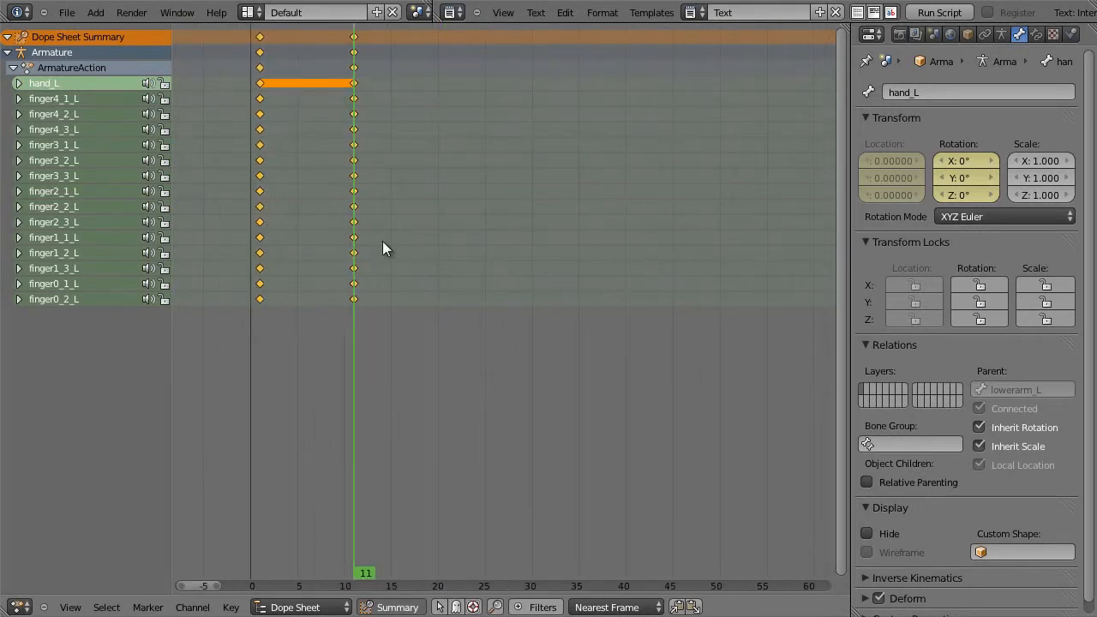
middle_click_drag(368, 238, 399, 340)
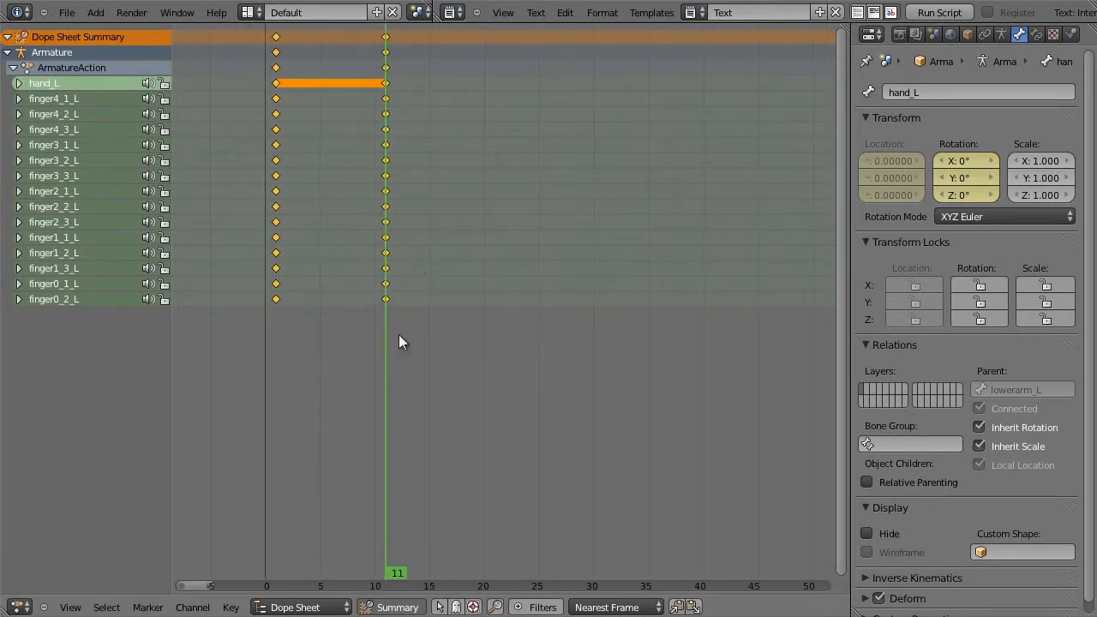
Switch the Dope Sheet to the Action Editor and rename the armature's action to FistLAction
left_click(300, 607)
left_click(313, 576)
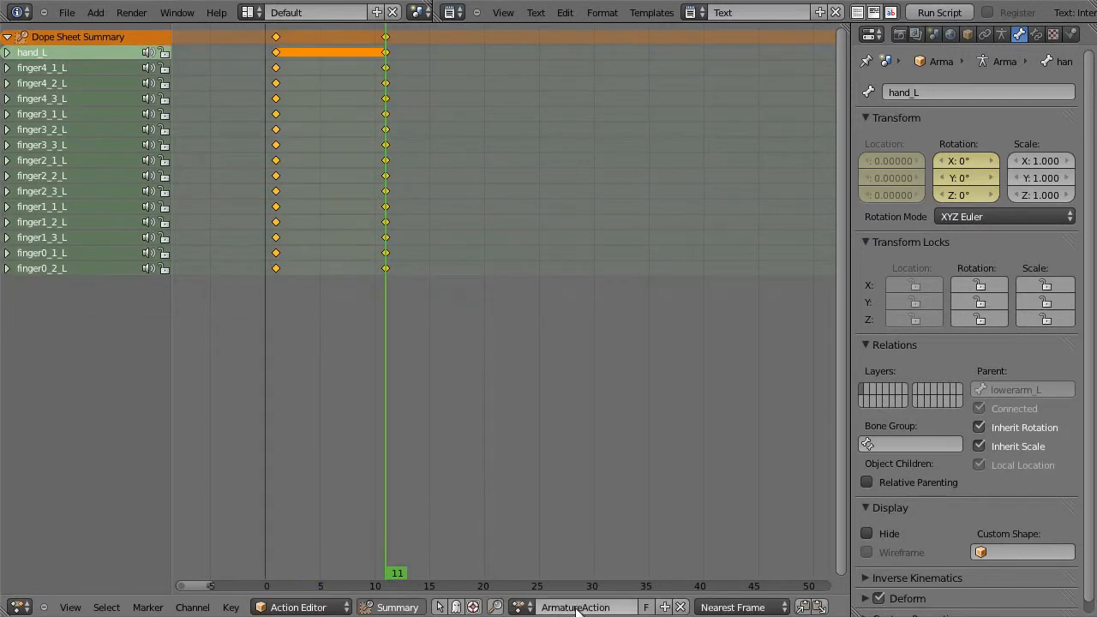
key("shift+f")
type("FistLA")
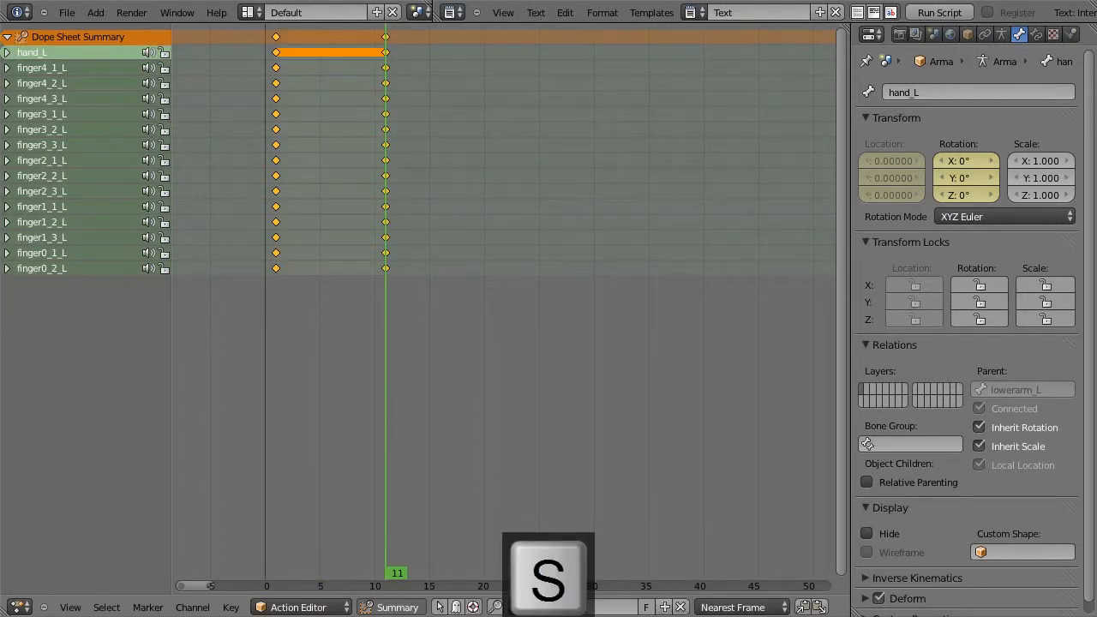
type("ction")
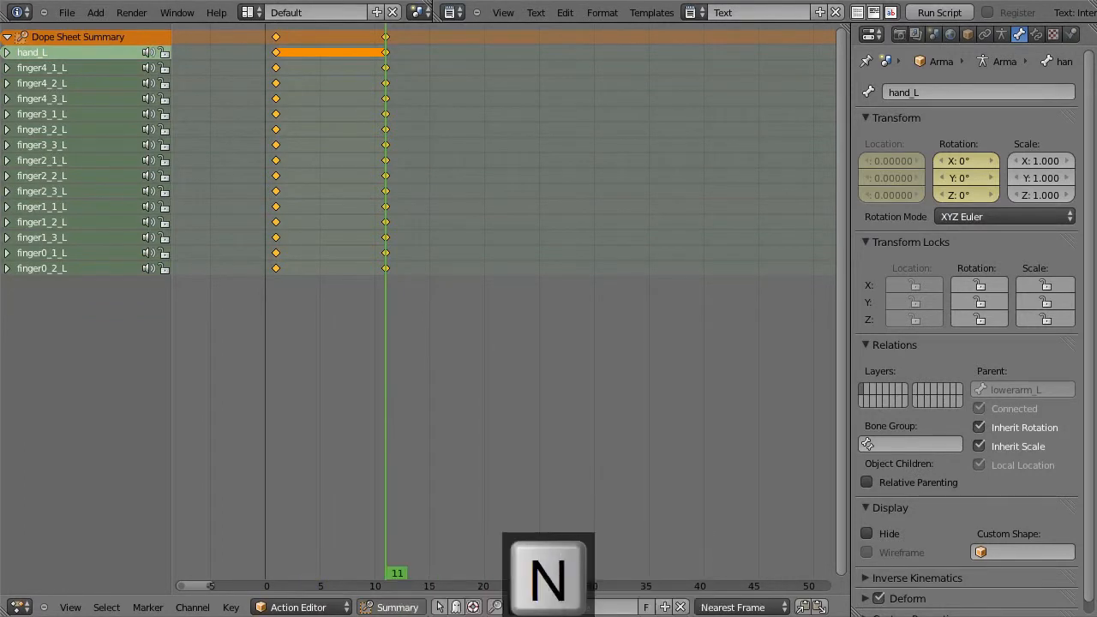
key("Return")
Select only the fist keyframes at frame 1 and move them past the open-hand keyframes to frame 14
key("a")
key("b")
left_click_drag(306, 287, 266, 40)
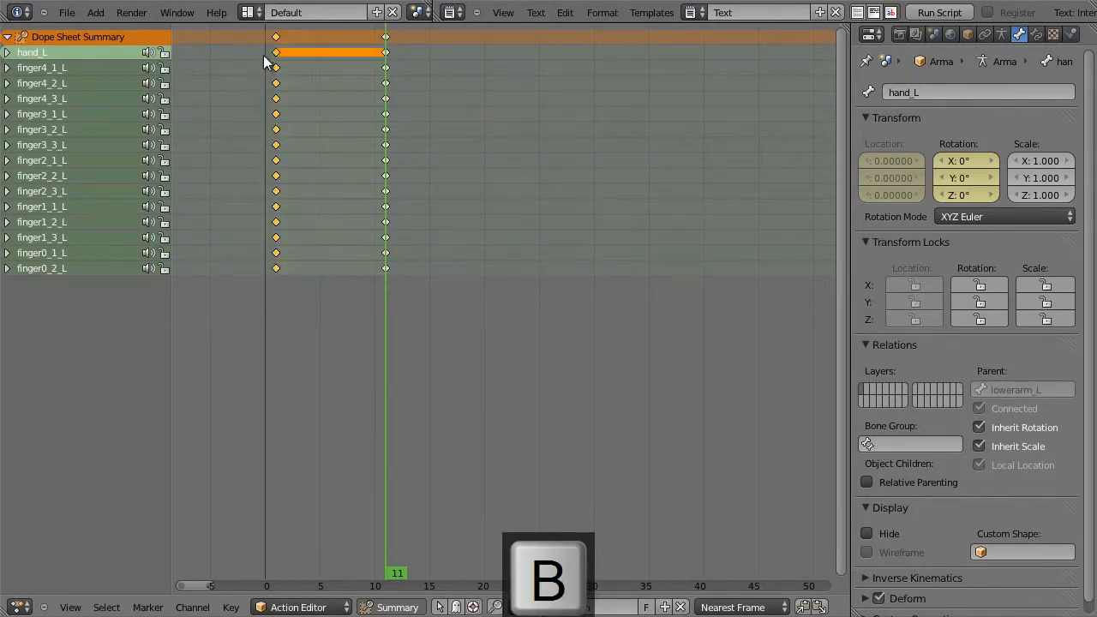
key("g")
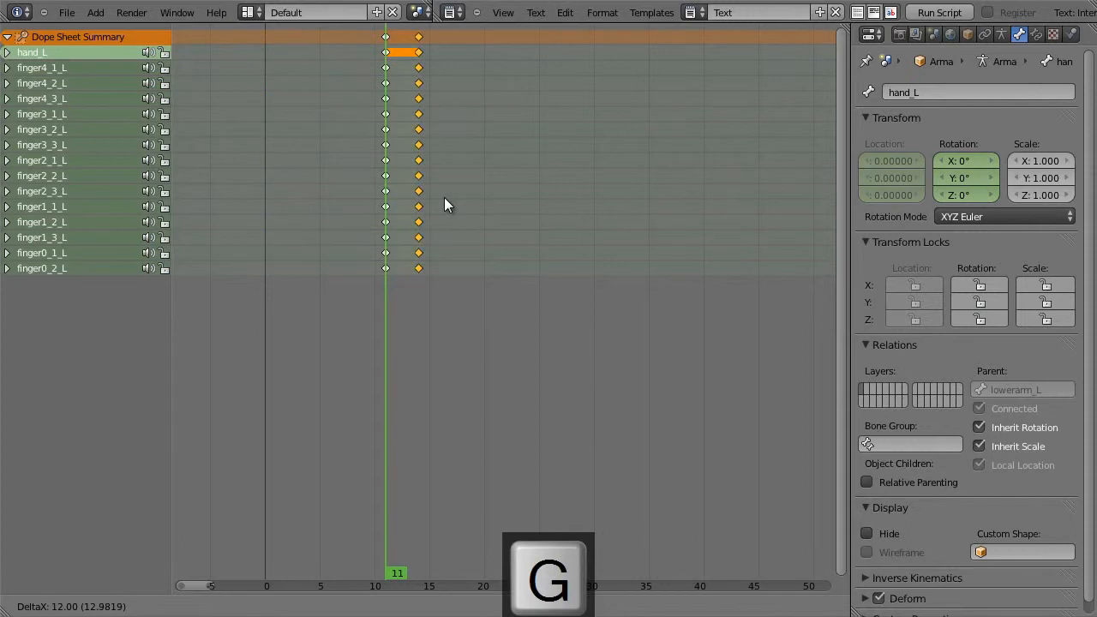
left_click(444, 197)
Select the open-hand keyframes as well and shift both keyframe columns back until the open hand sits at frame 1
key("b")
left_click_drag(400, 289, 341, 31)
key("g")
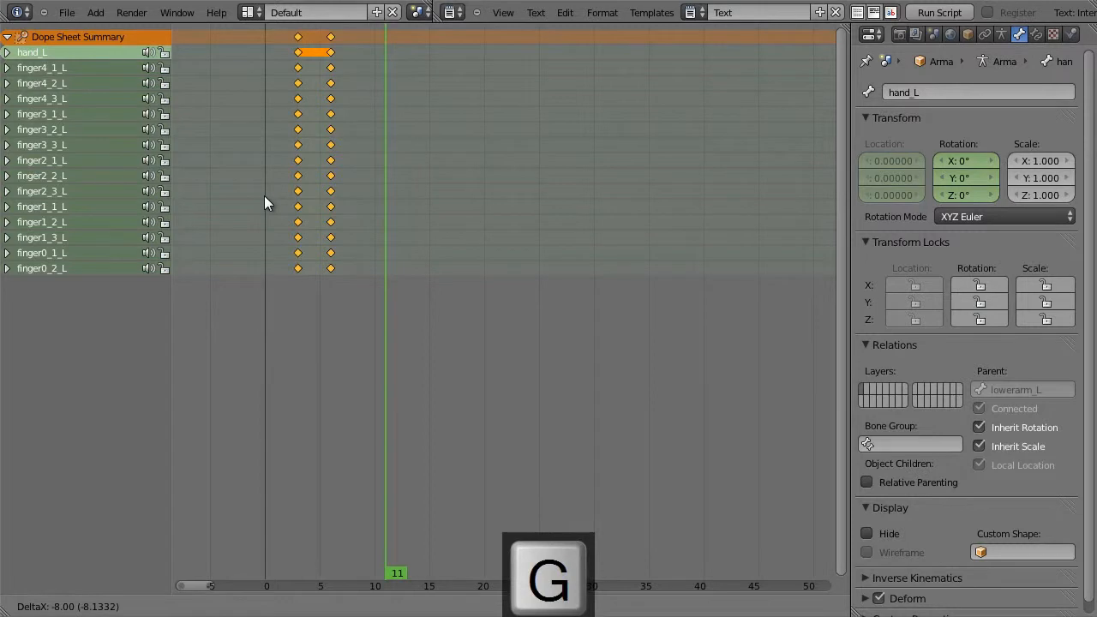
left_click(258, 202)
left_click_drag(381, 302, 381, 329)
key("g")
left_click(284, 277)
Select only the fist keyframes and move them forward to frame 11
key("a")
key("b")
left_click_drag(341, 274, 296, 31)
key("g")
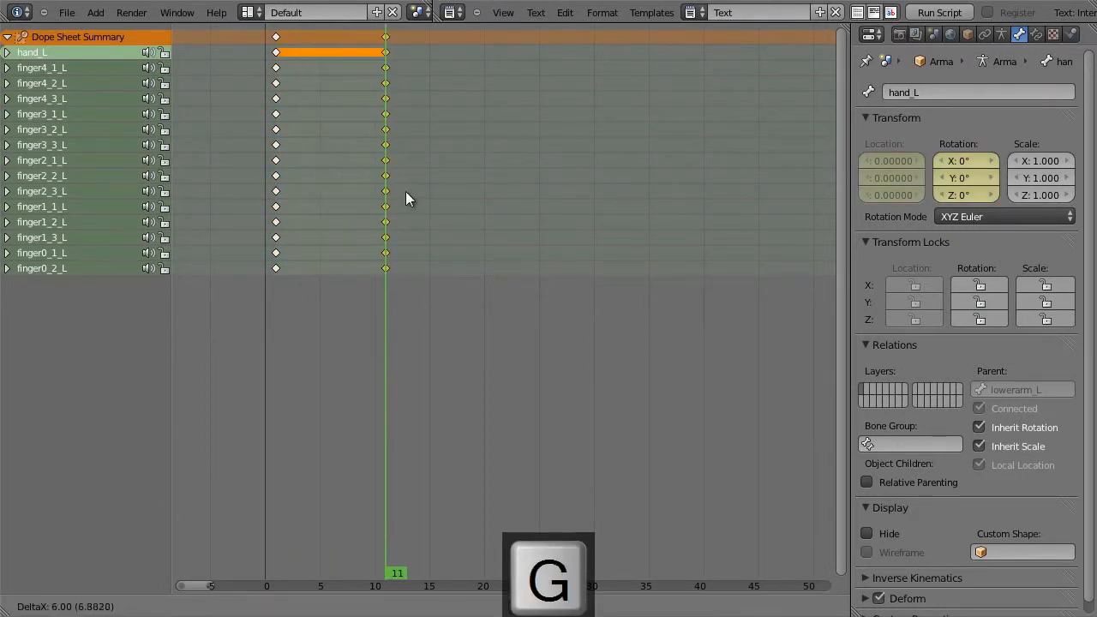
left_click(407, 190)
scroll(446, 249, "down", 2)
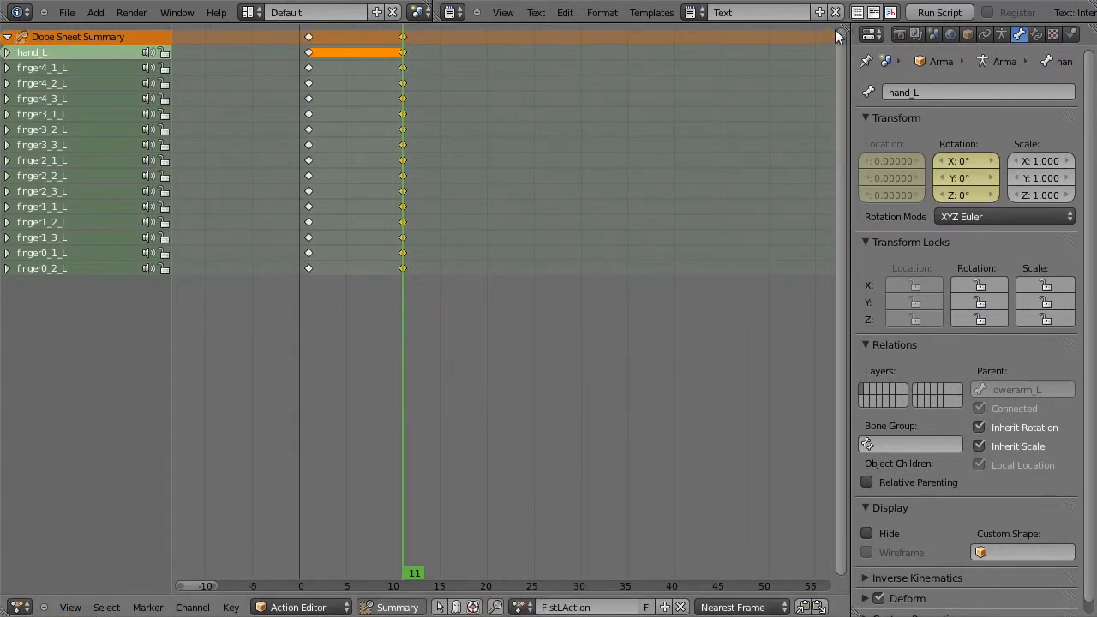
Split the Action Editor area, show the 3D View beside it, and scrub the animation to frame 12
left_click_drag(840, 27, 247, 108)
scroll(199, 205, "down", 1)
scroll(206, 228, "up", 3)
mouse_move(205, 233)
middle_mouse_down()
mouse_move(248, 228)
mouse_move(225, 230)
middle_mouse_up()
left_click(268, 607)
left_click(290, 588)
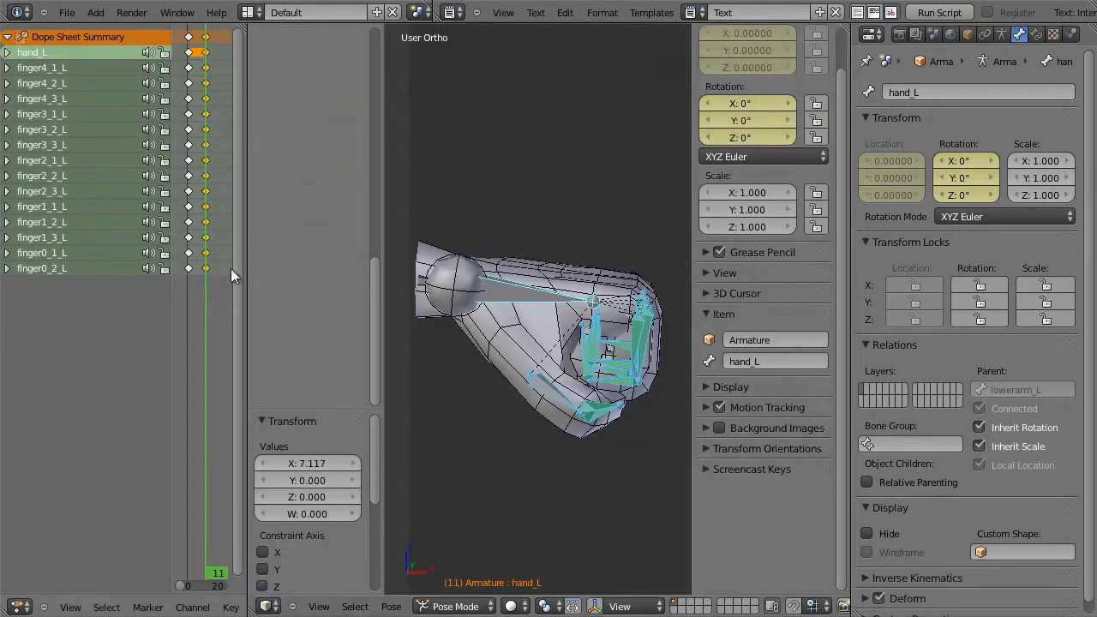
mouse_move(198, 277)
left_mouse_down()
mouse_move(190, 285)
mouse_move(206, 279)
left_mouse_up()
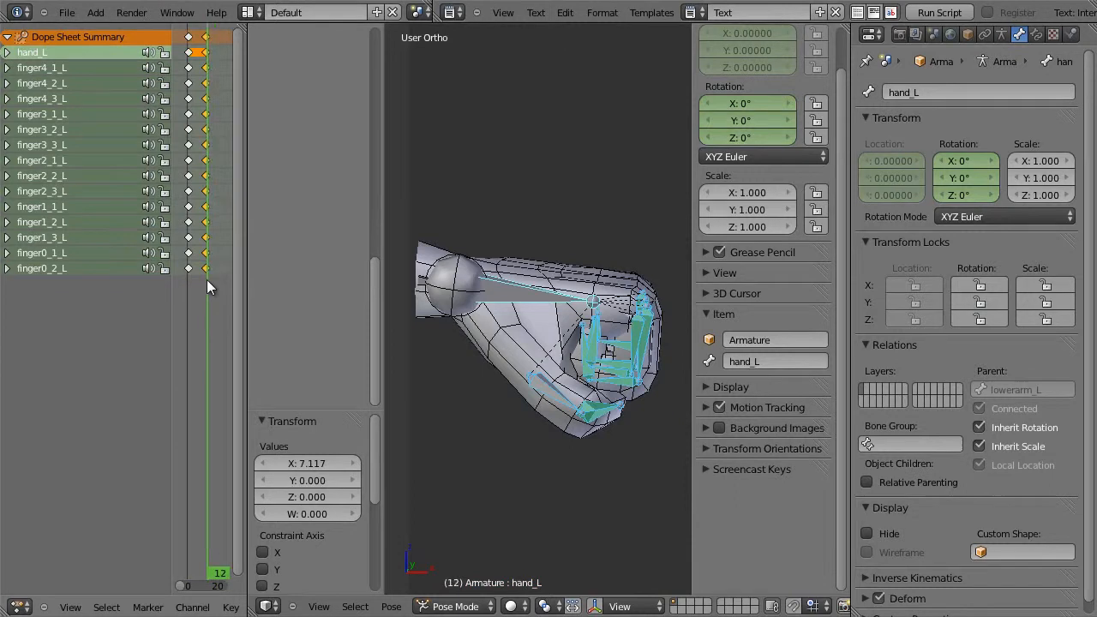
Merge the narrow Dope Sheet area with the neighbouring 3D View so the Action Editor fills both
right_click(244, 212)
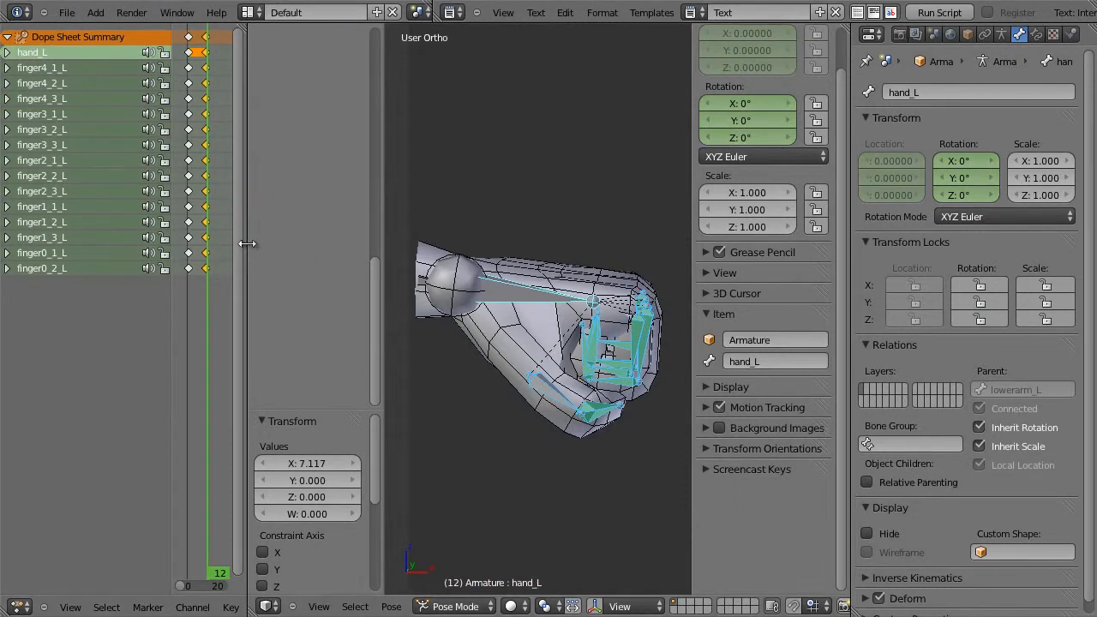
right_click(248, 244)
left_click(248, 244)
left_click(282, 245)
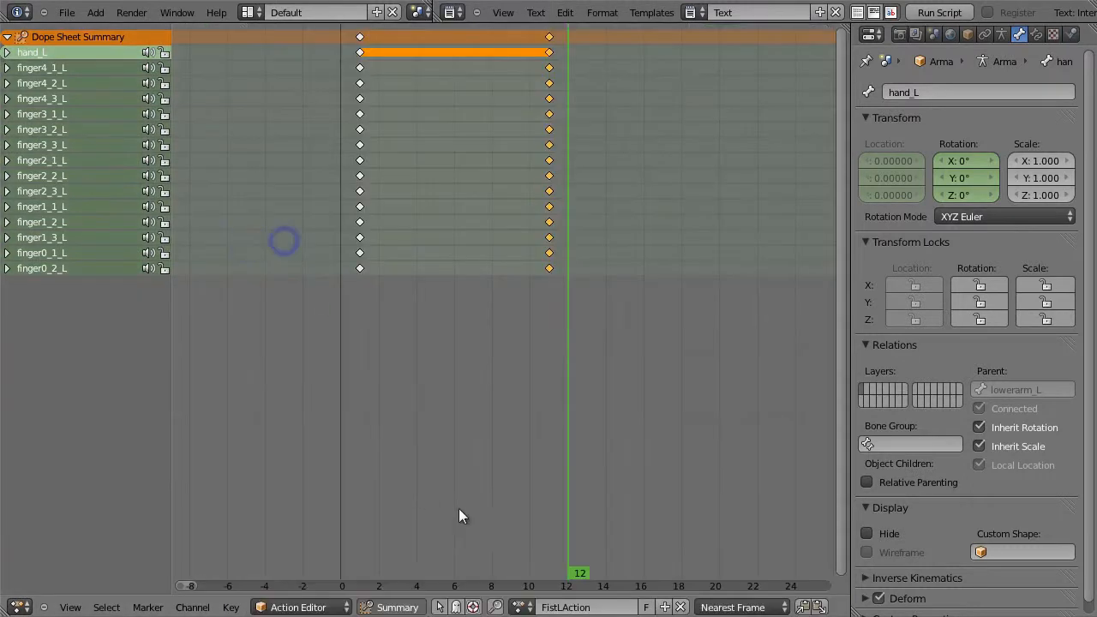
Give FistAction a fake user, return to frame 1 and unlink the action from the armature
left_click(645, 606)
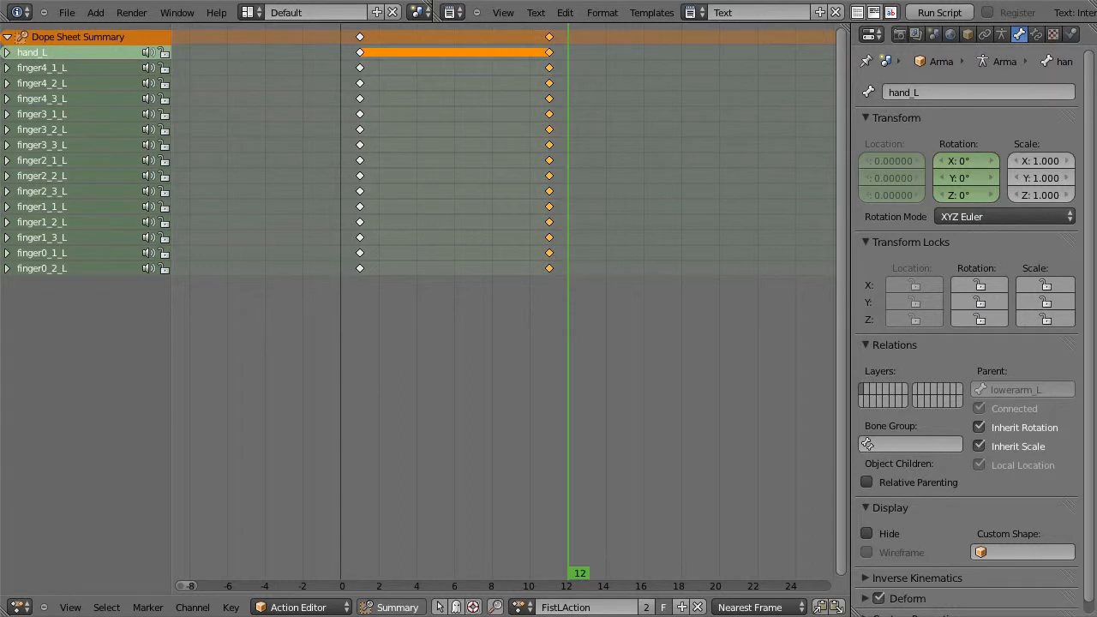
left_click_drag(568, 473, 362, 442)
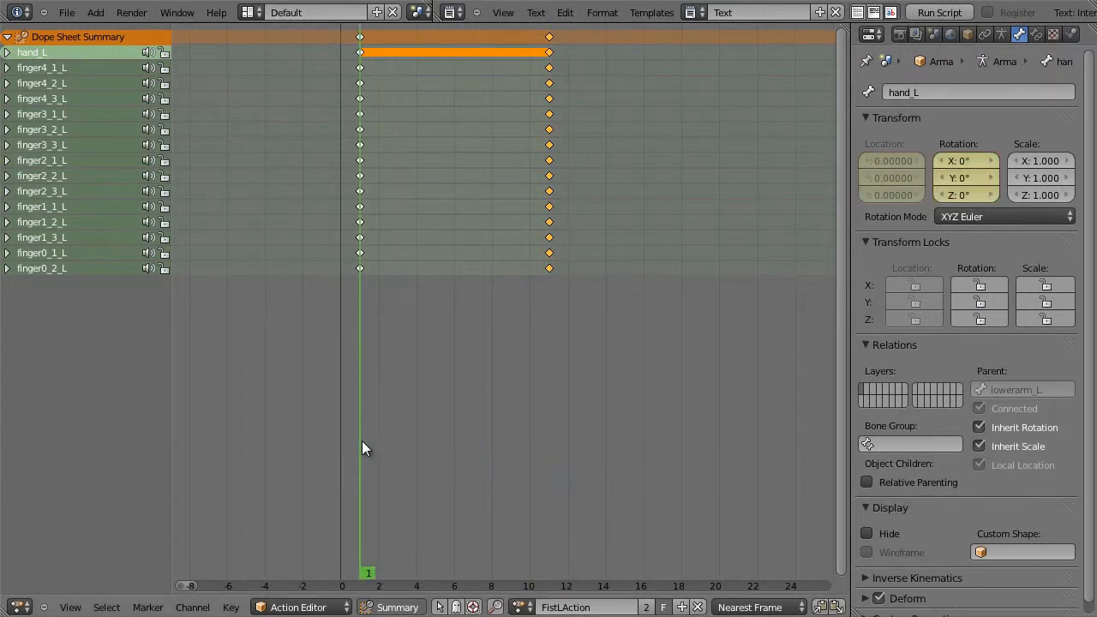
left_click(698, 606)
Change the enlarged editor area to a 3D View and clear the view's clipping border
left_click(21, 606)
left_click(34, 588)
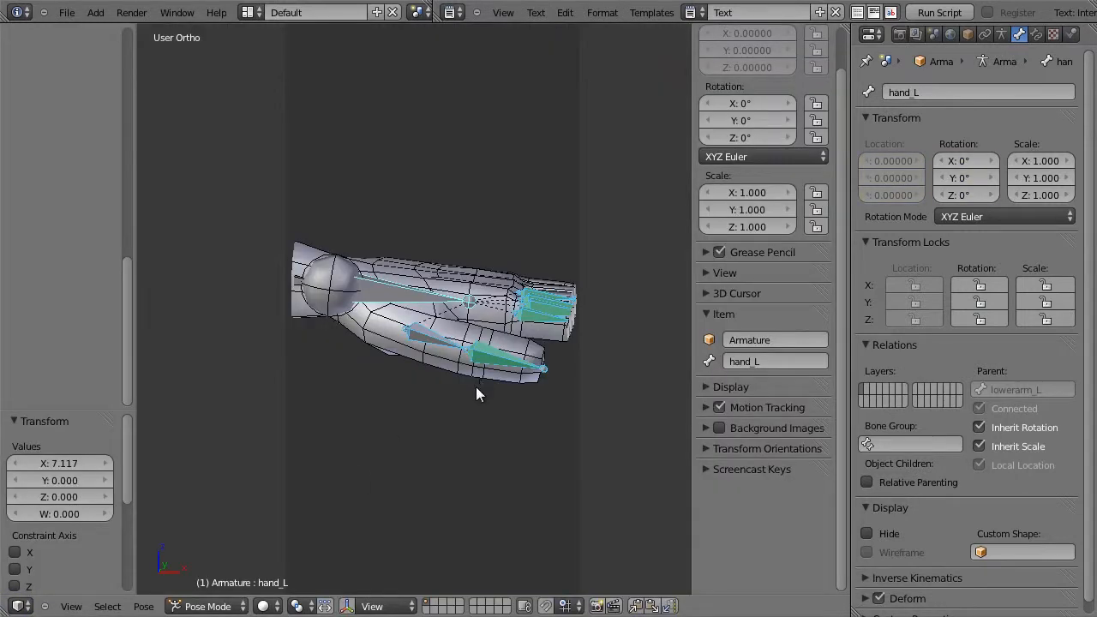
key("alt+b")
In the armature's Edit Mode, duplicate the hand_L bone in front view and place the copy about 0.21 units above the original
middle_click_drag(449, 399, 393, 311)
key("Tab")
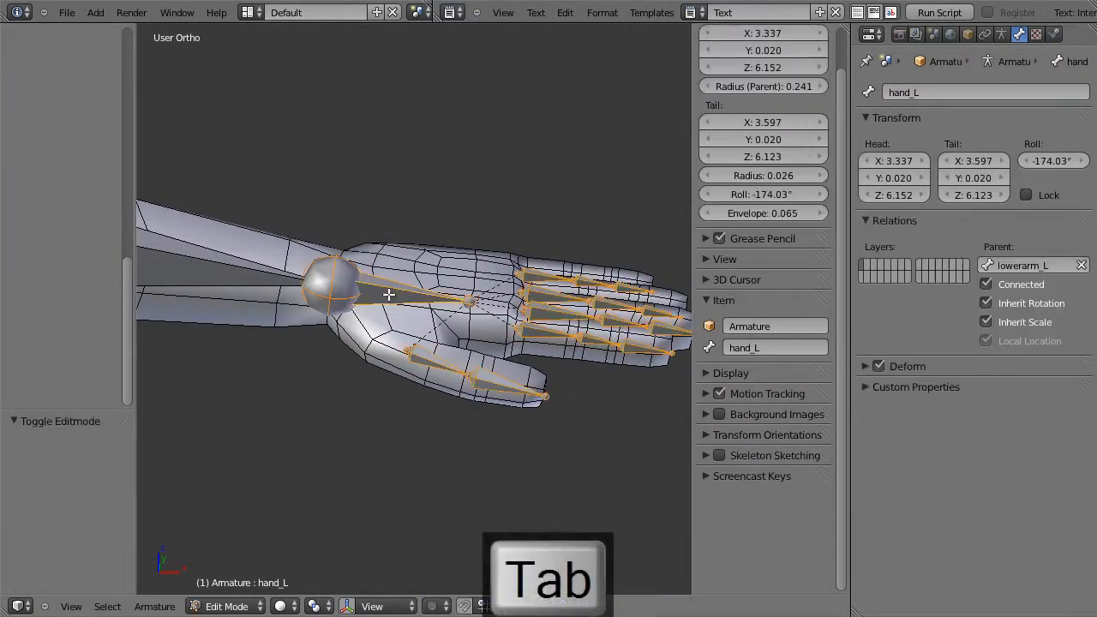
right_click(391, 297)
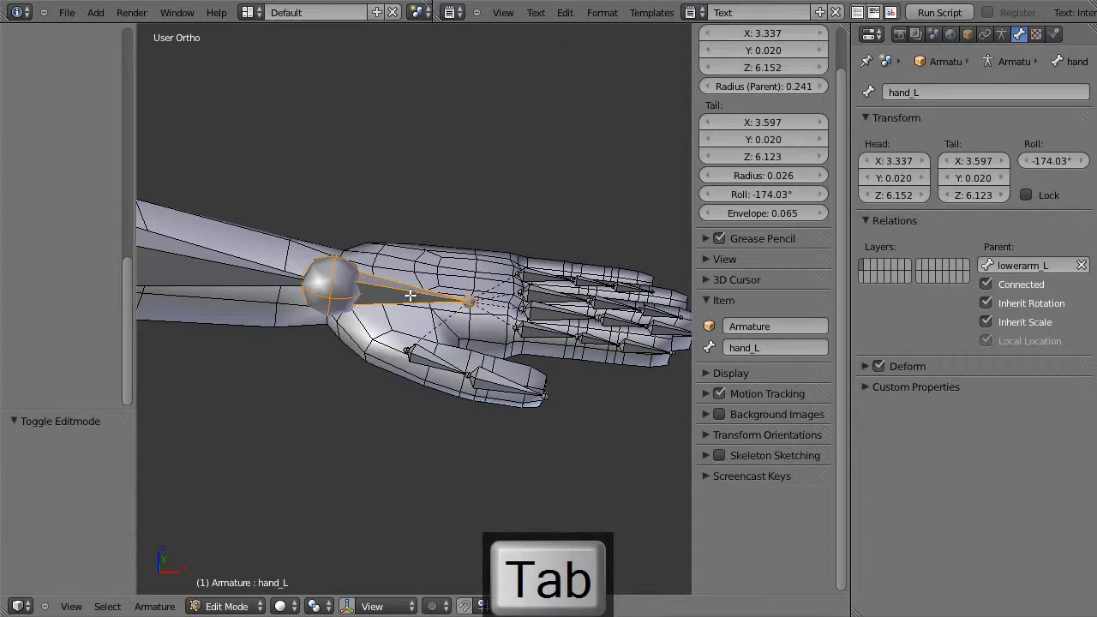
key("KP_1")
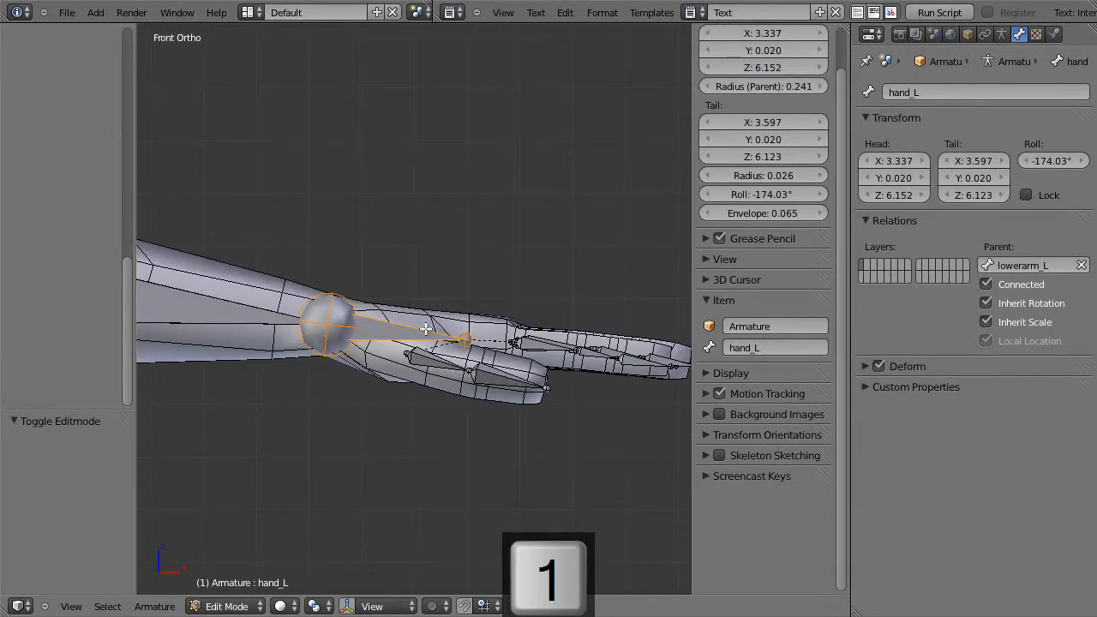
key("shift+d")
left_click(455, 216)
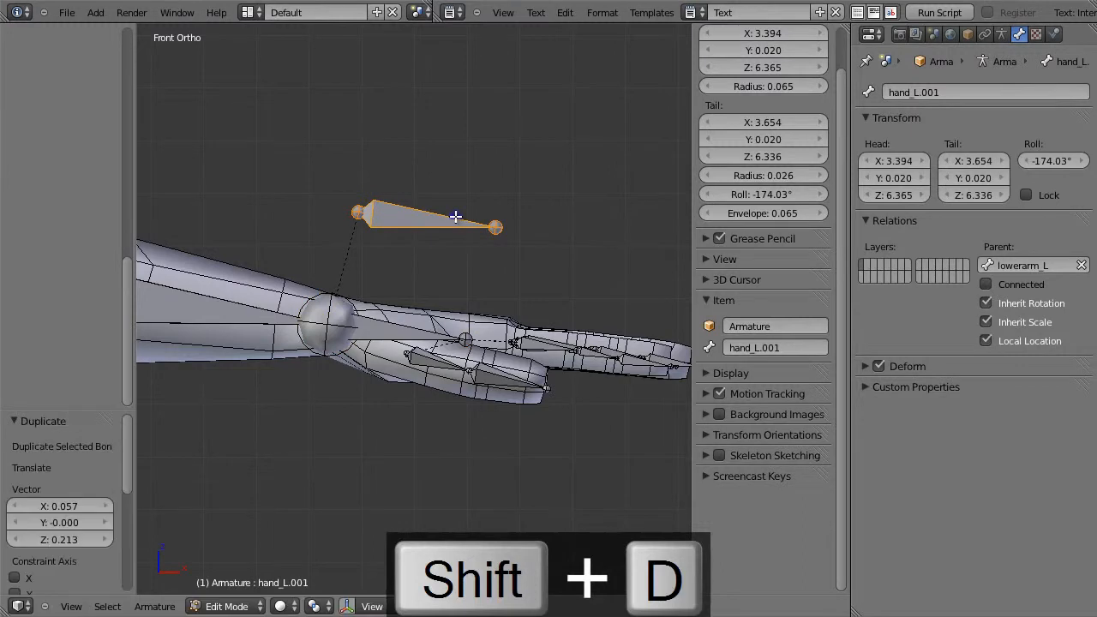
Flatten the duplicated bone by scaling it to 0 along Z, and set its roll to 0°
key("s")
key("z")
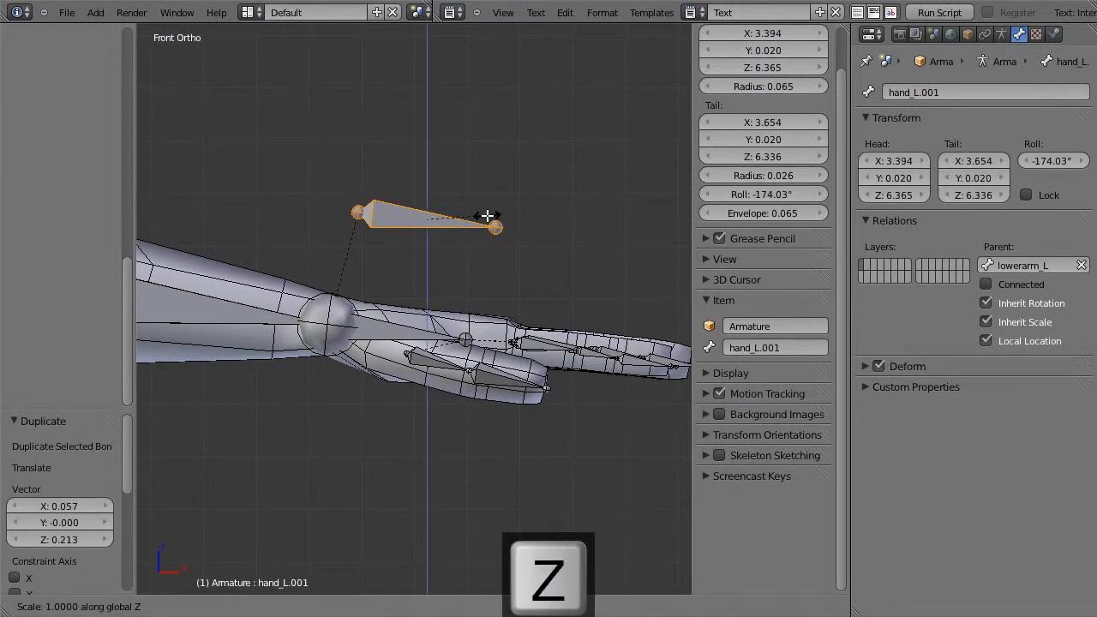
key("0")
key("Return")
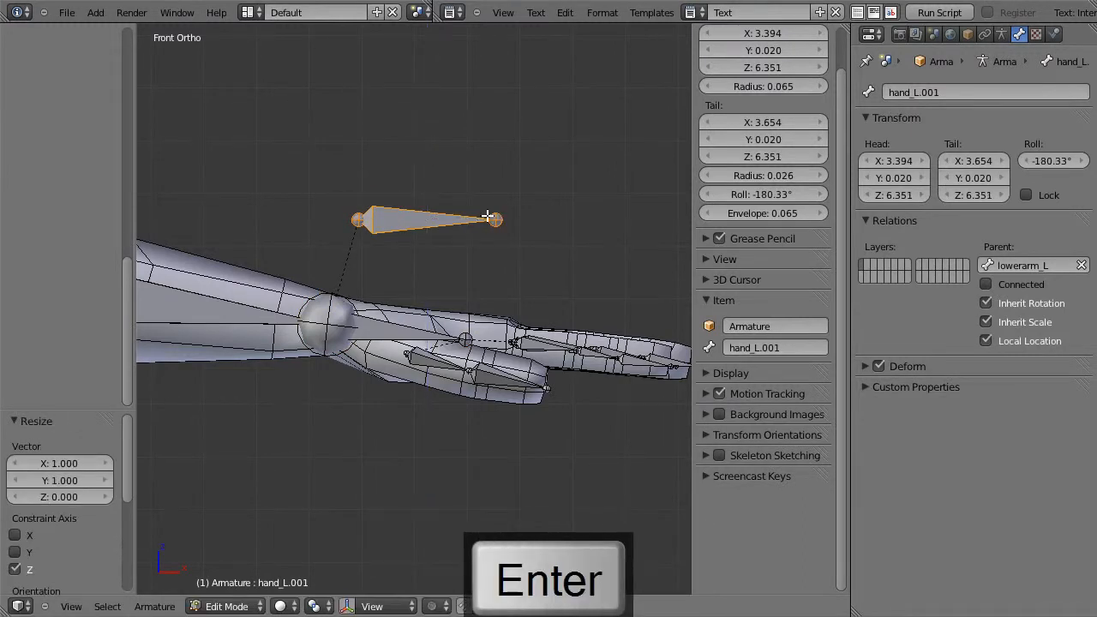
double_click(735, 194)
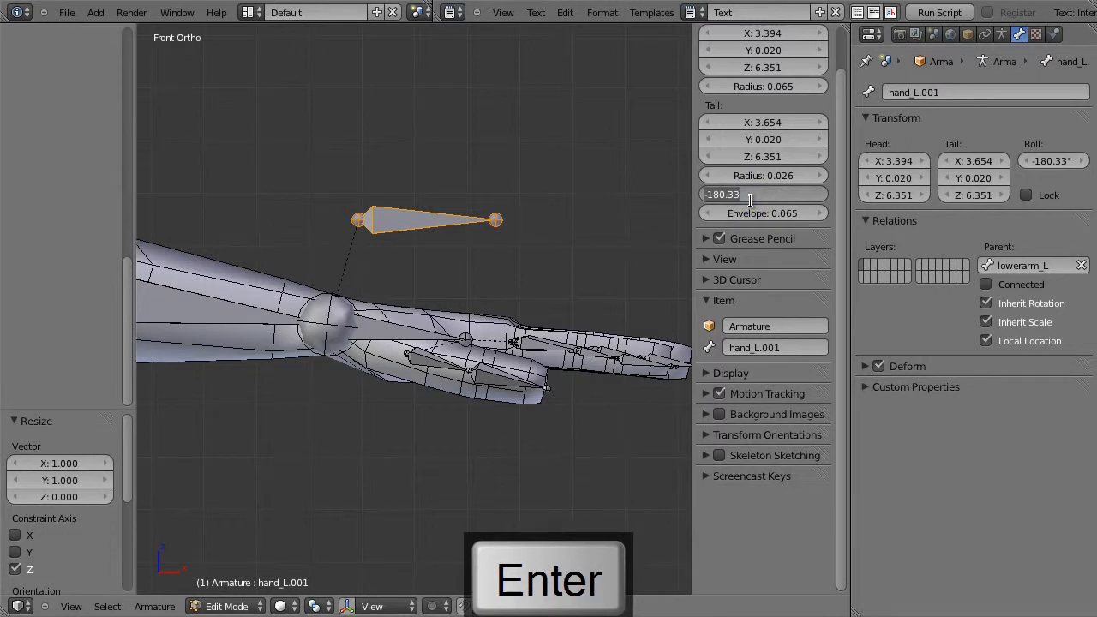
type("0")
key("Return")
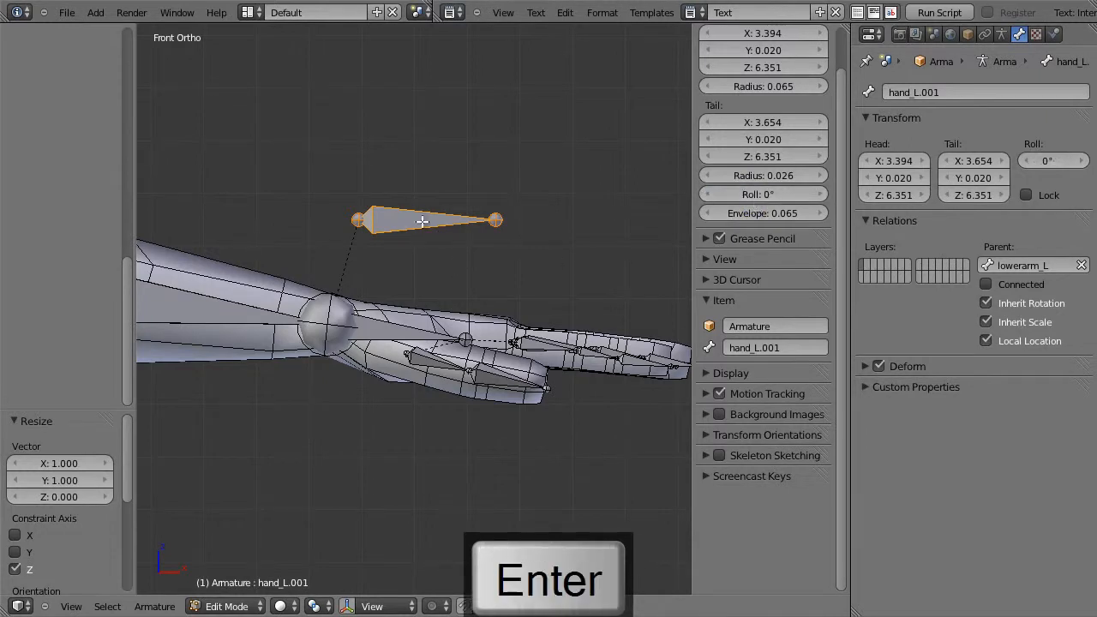
Rename the duplicated bone above the left hand to fist_L
double_click(771, 347)
type("Fist_L")
key("Return")
Rename the mirrored duplicate bone above the opposite hand to fist_R
scroll(343, 368, "down", 6)
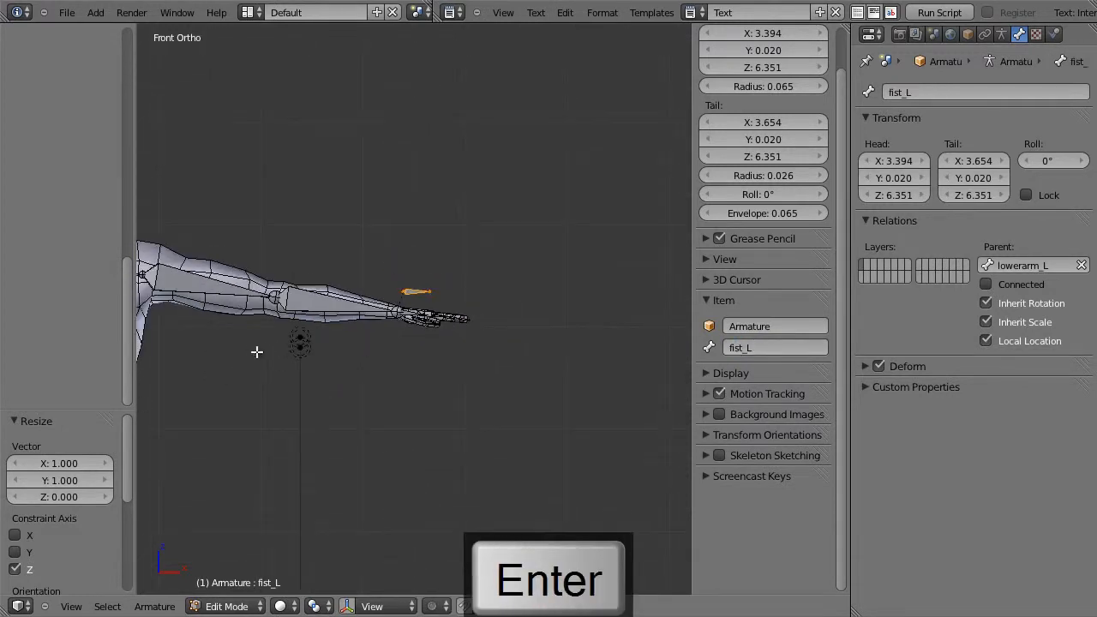
right_click(192, 266)
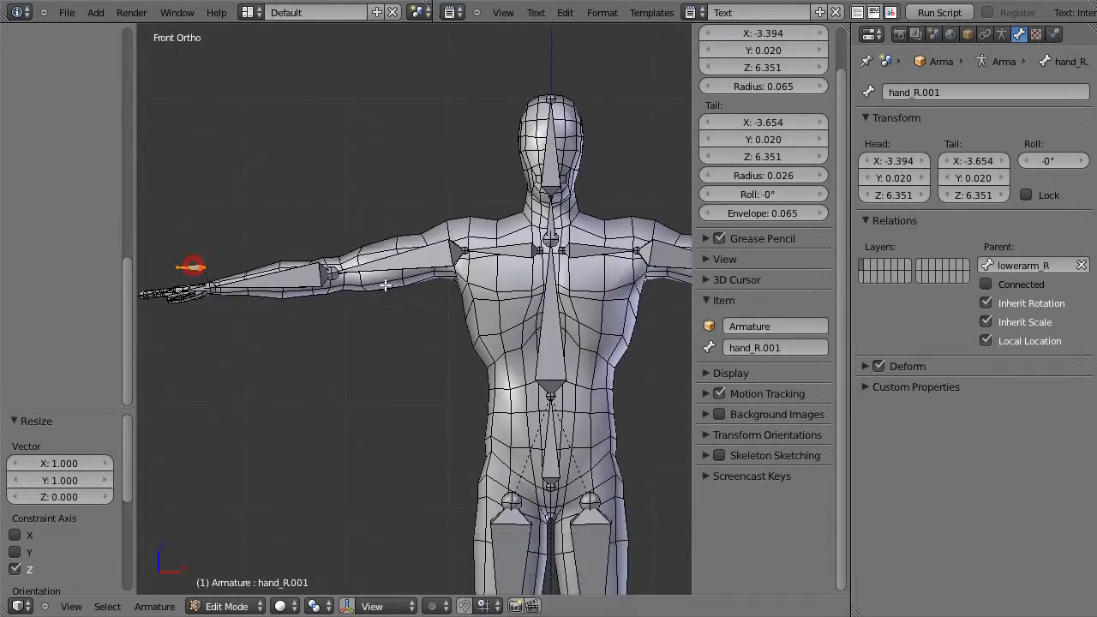
double_click(763, 347)
type("fist_R")
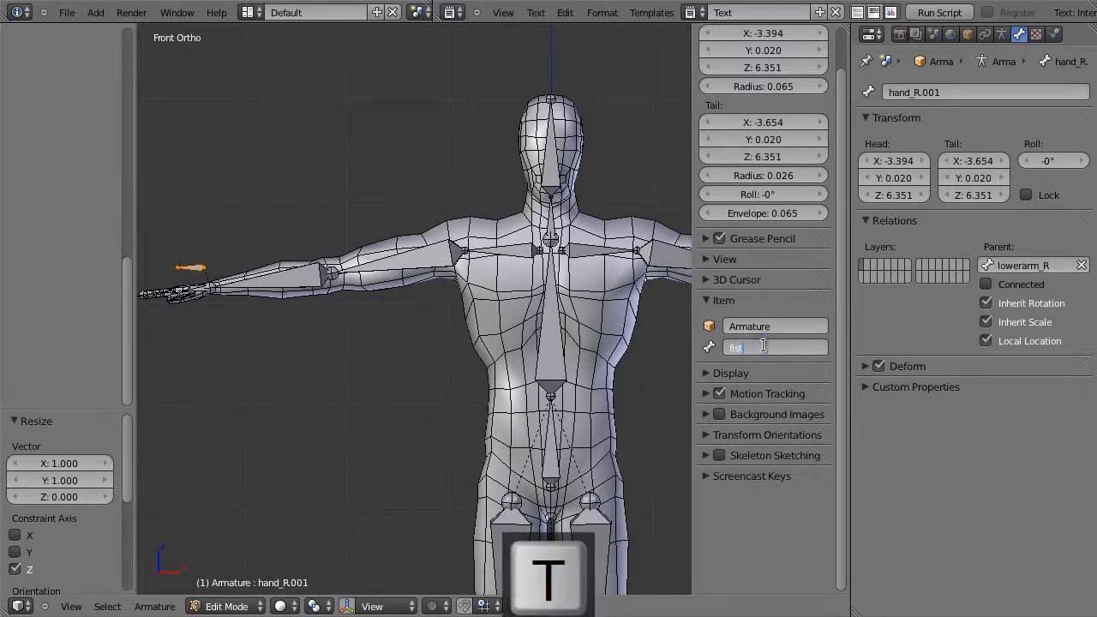
key("Return")
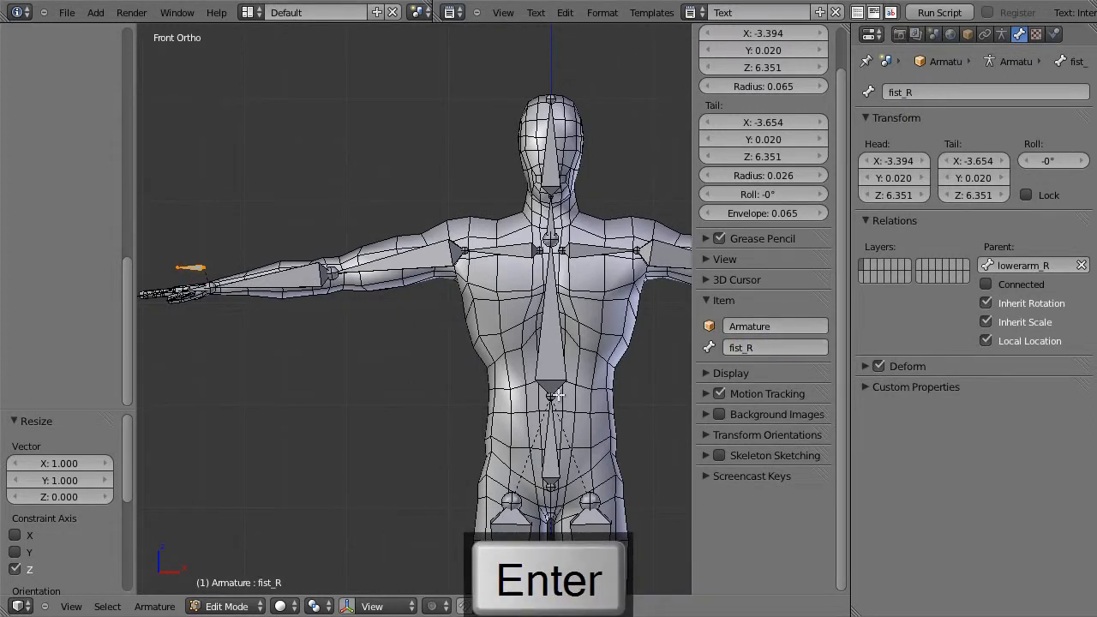
Select the fist_L bone above the left hand and disable Deform for it
middle_click_drag(591, 381, 253, 341, "shift")
middle_click_drag(524, 326, 428, 411, "shift")
scroll(518, 360, "up", 6)
middle_click_drag(555, 428, 379, 400, "shift")
scroll(587, 392, "up", 2)
middle_click_drag(586, 399, 489, 366, "shift")
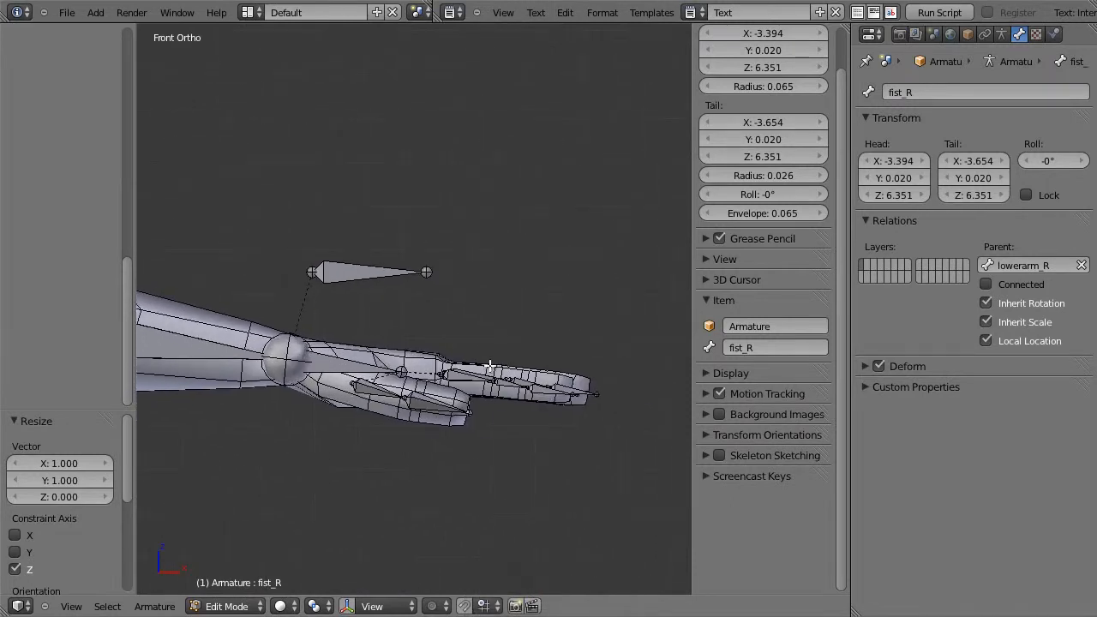
scroll(469, 374, "up", 2)
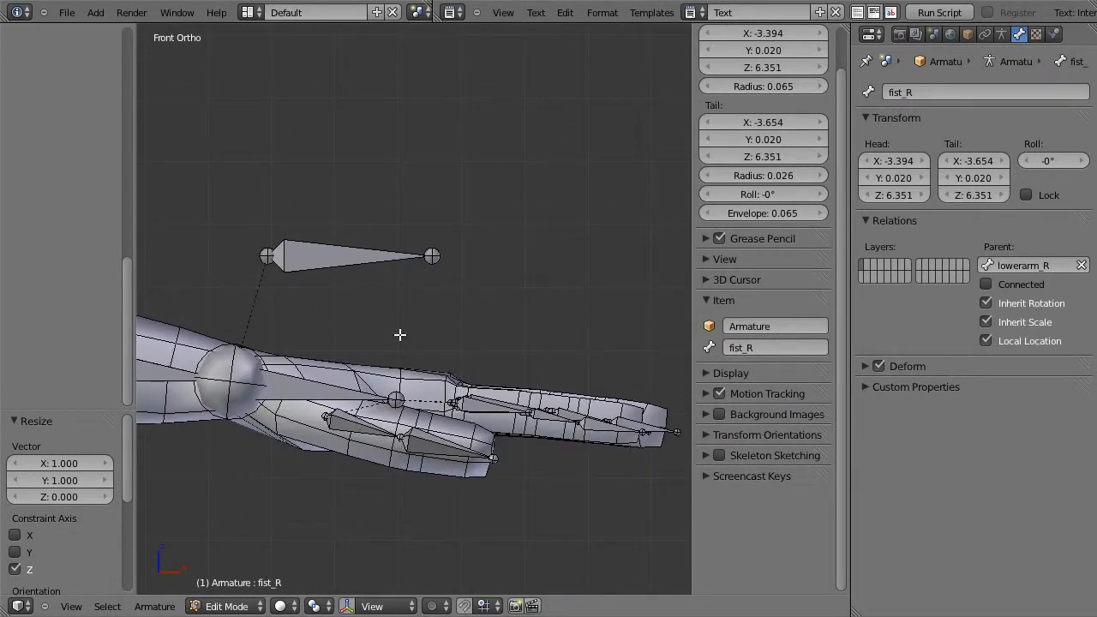
right_click(342, 259)
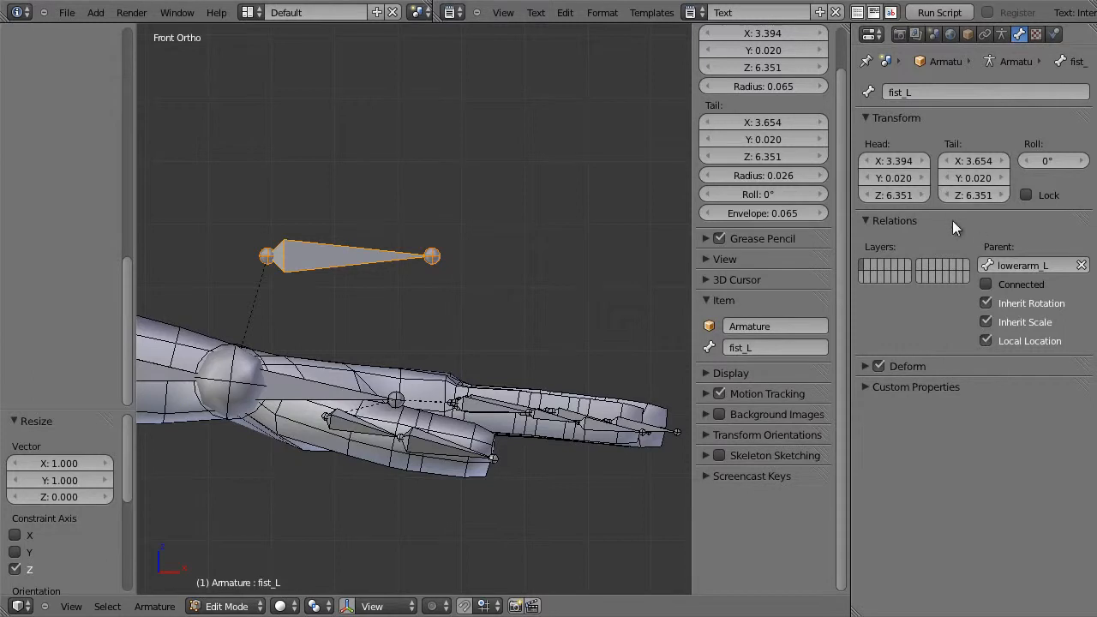
left_click(878, 366)
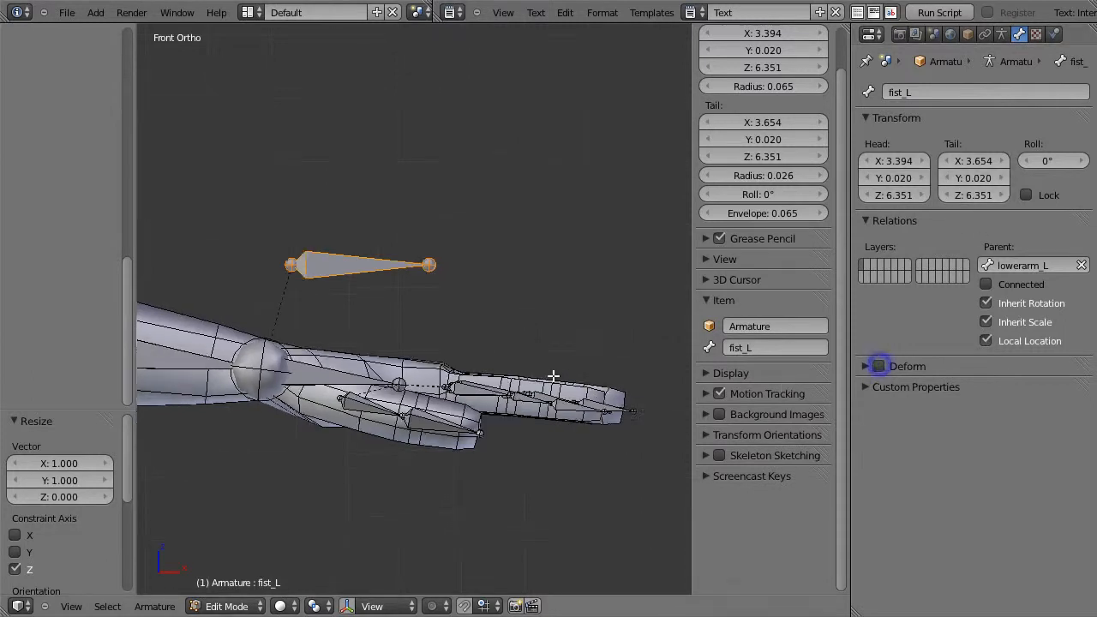
Select the fist_R bone on the opposite side and disable Deform for it
scroll(502, 338, "down", 5)
scroll(607, 337, "up", 4, "ctrl")
right_click(317, 307)
left_click(895, 366)
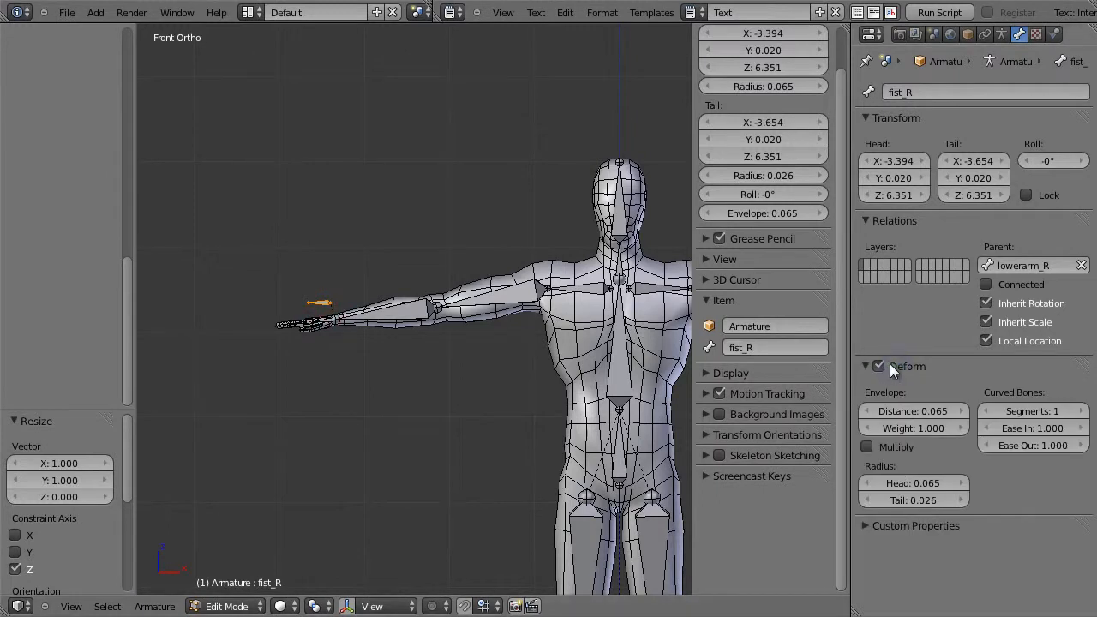
left_click(879, 366)
In Pose Mode, lock all location and rotation axes of fist_L plus its X and Z scale, leaving only Y scale free
scroll(471, 332, "down", 6, "ctrl")
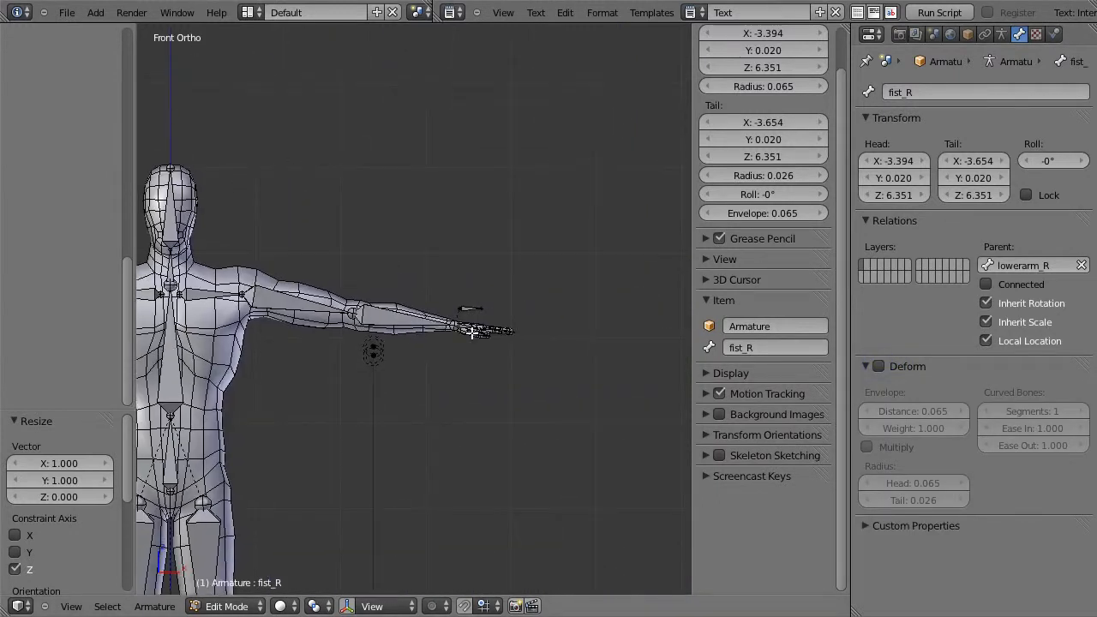
scroll(471, 333, "up", 5)
scroll(626, 347, "down", 2, "ctrl")
right_click(466, 314)
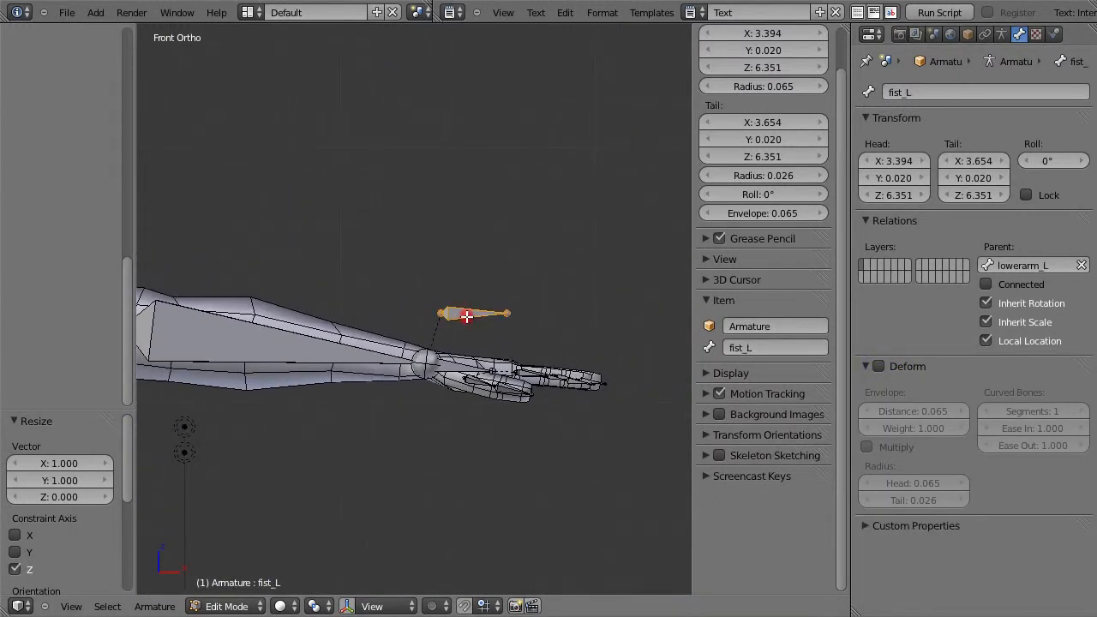
key("ctrl+Tab")
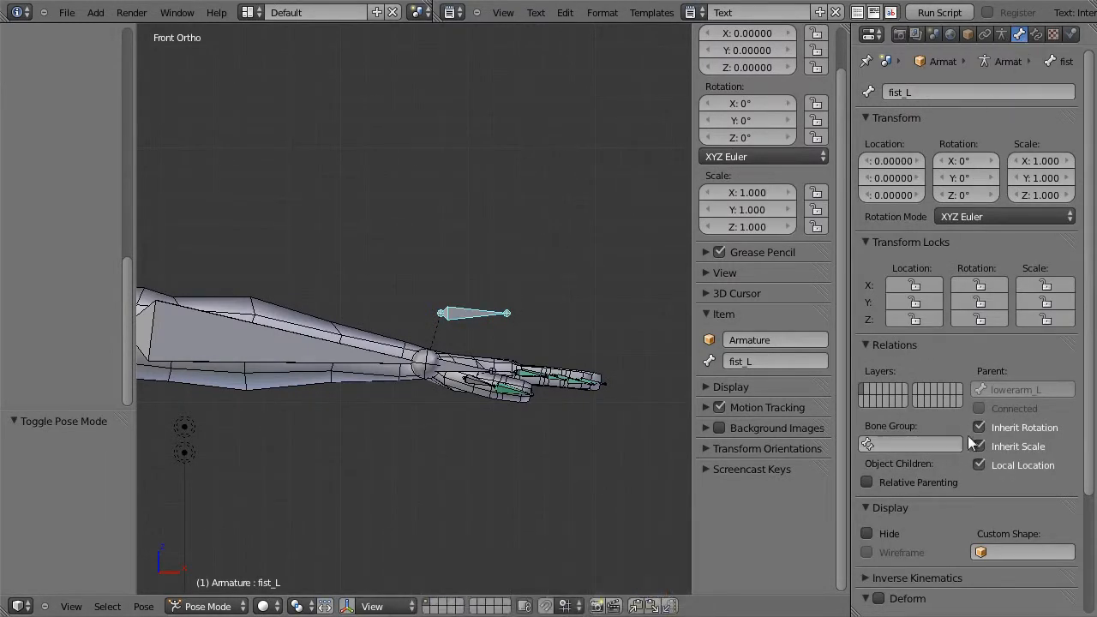
left_click_drag(915, 319, 920, 259)
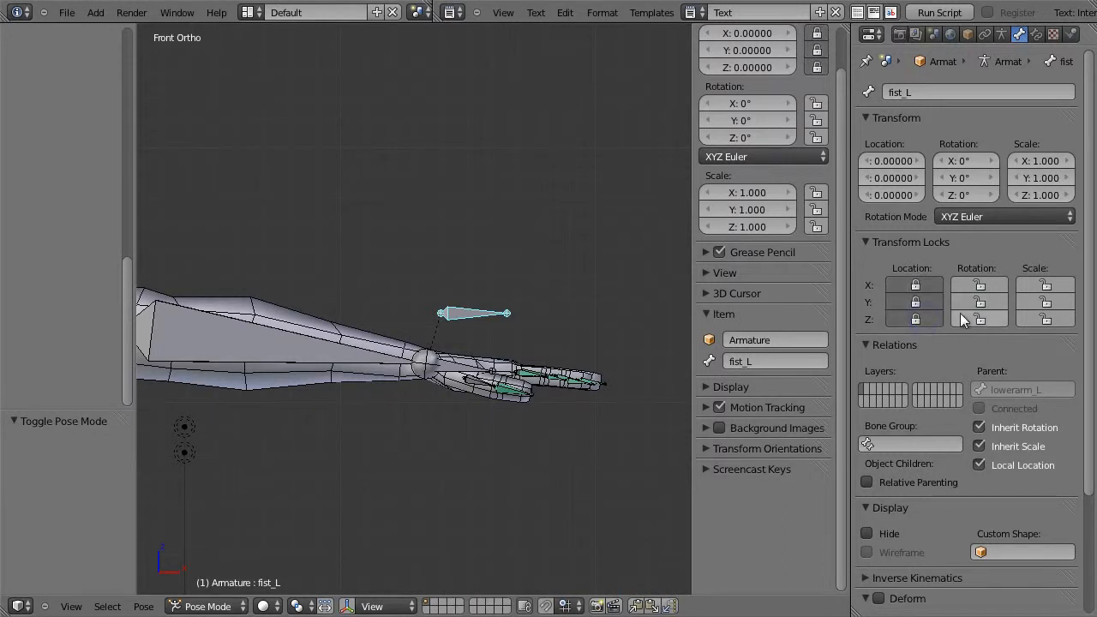
left_click_drag(985, 319, 985, 260)
left_click(1045, 319)
left_click(1046, 284)
Lock location and rotation X, Y and Z of fist_R plus its X and Z scale, leaving Y scale free
scroll(566, 420, "down", 5)
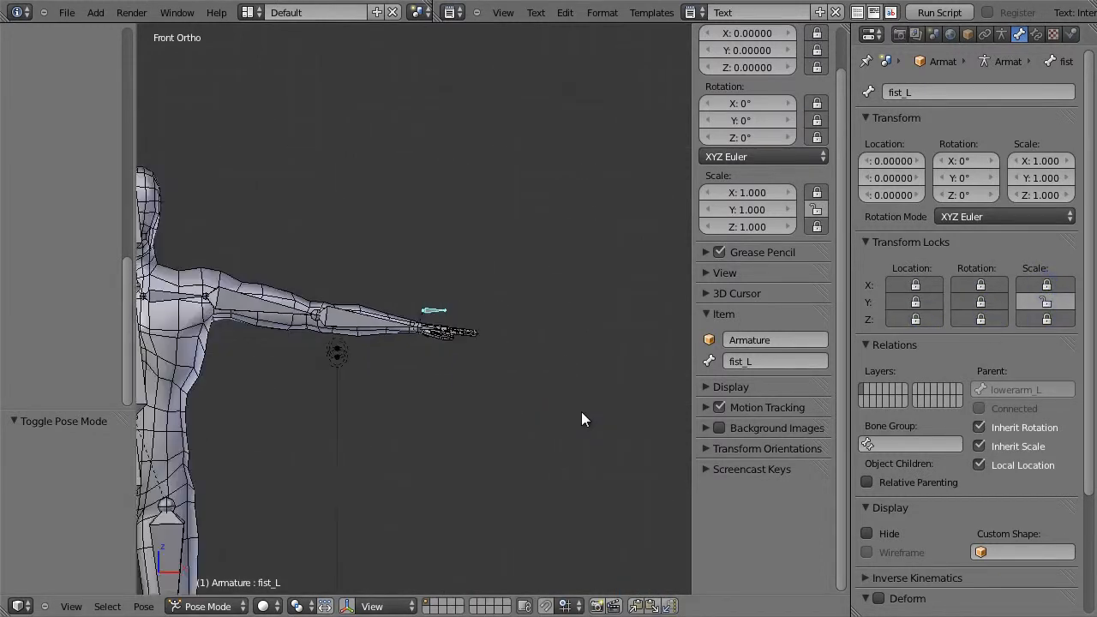
middle_click_drag(434, 394, 908, 355, "shift")
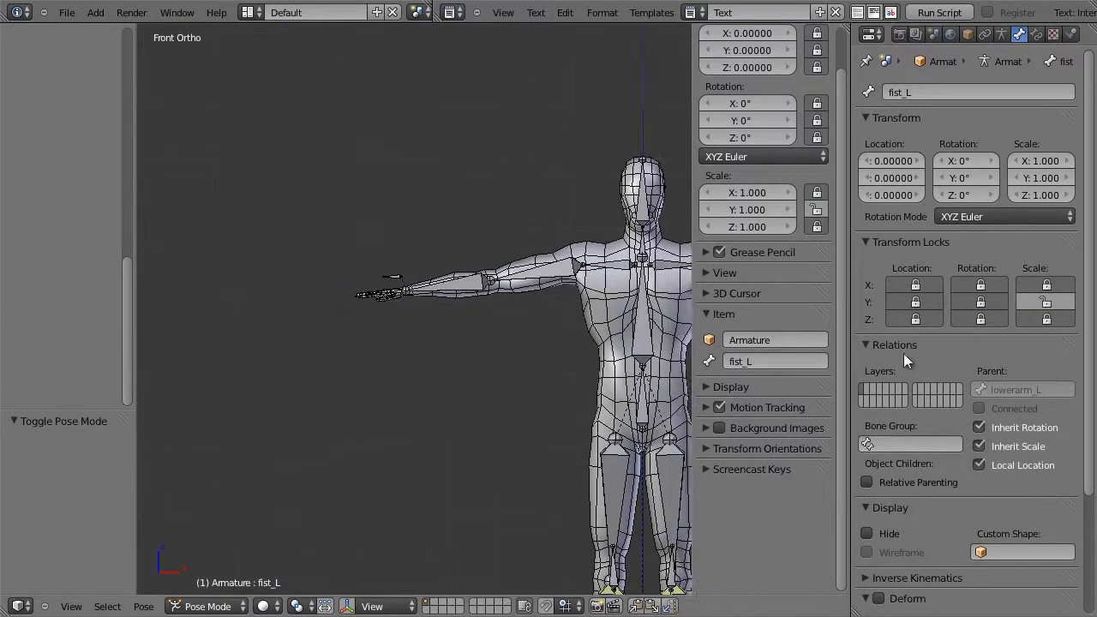
right_click(415, 276)
left_click_drag(915, 335, 911, 282)
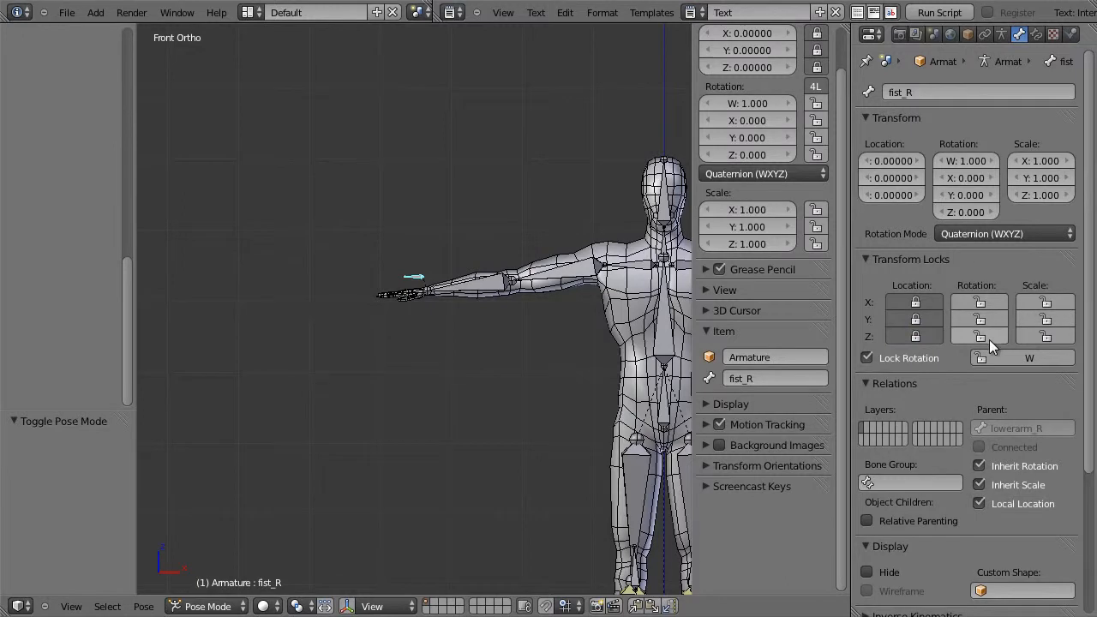
left_click_drag(981, 337, 981, 300)
left_click_drag(1054, 334, 1047, 301)
left_click(1047, 318)
Select the finger1_1_L bone on the left hand and add an Action bone constraint to it
middle_click_drag(604, 359, 395, 326, "shift")
middle_click_drag(572, 301, 412, 336, "shift")
scroll(650, 357, "up", 4)
middle_click_drag(661, 341, 446, 353, "shift")
scroll(634, 322, "up", 3)
scroll(572, 335, "up", 2)
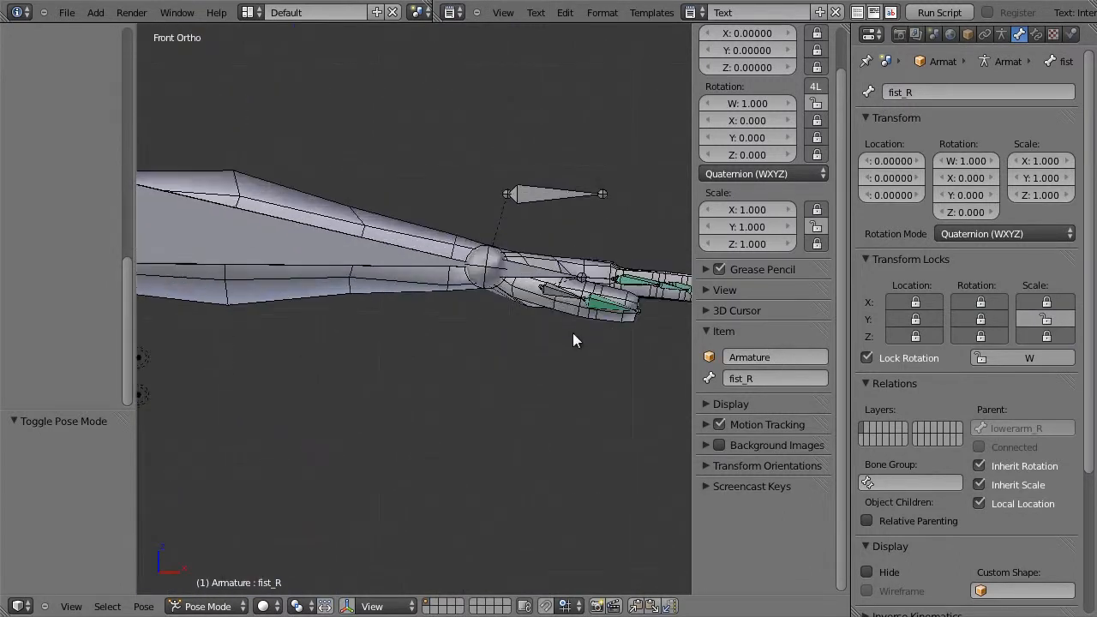
middle_click_drag(590, 346, 458, 381, "shift")
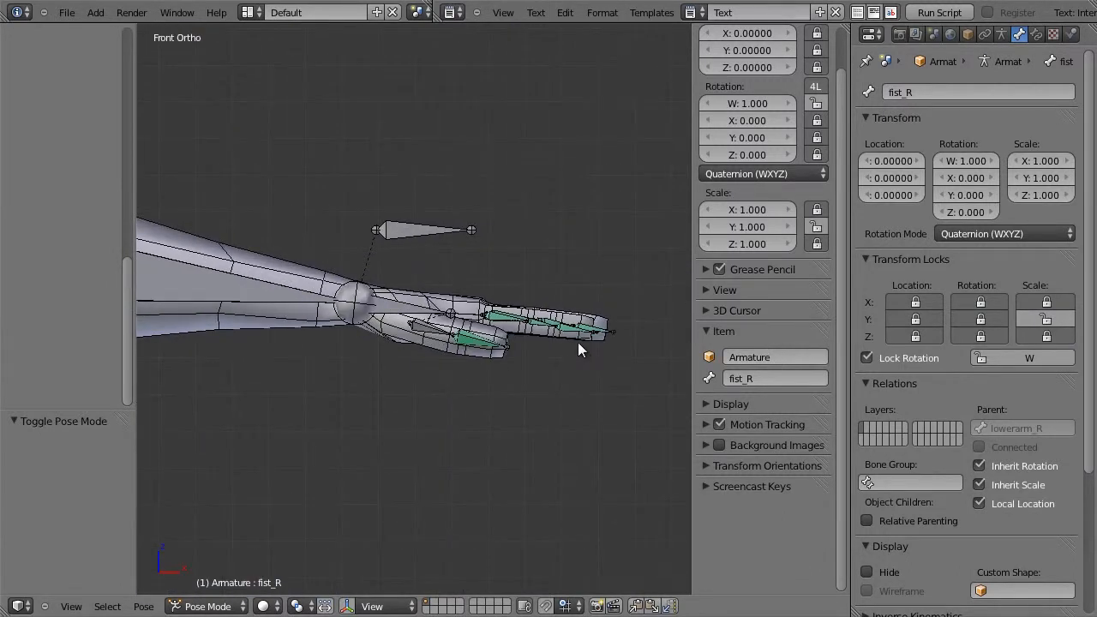
middle_click_drag(519, 341, 474, 322)
right_click(472, 310)
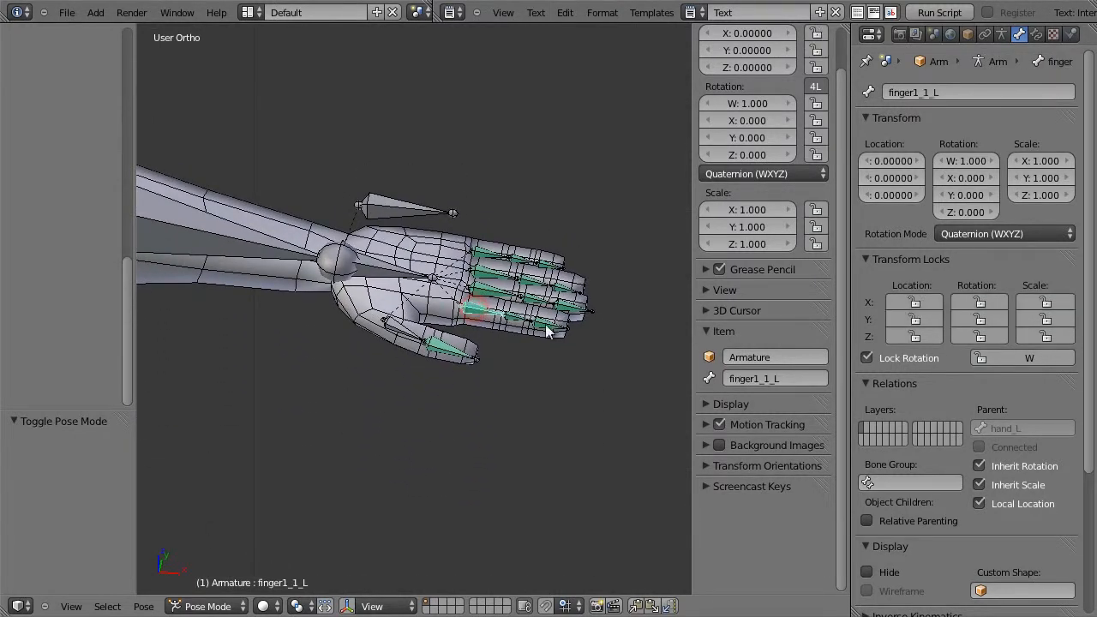
left_click(1038, 34)
left_click(1003, 89)
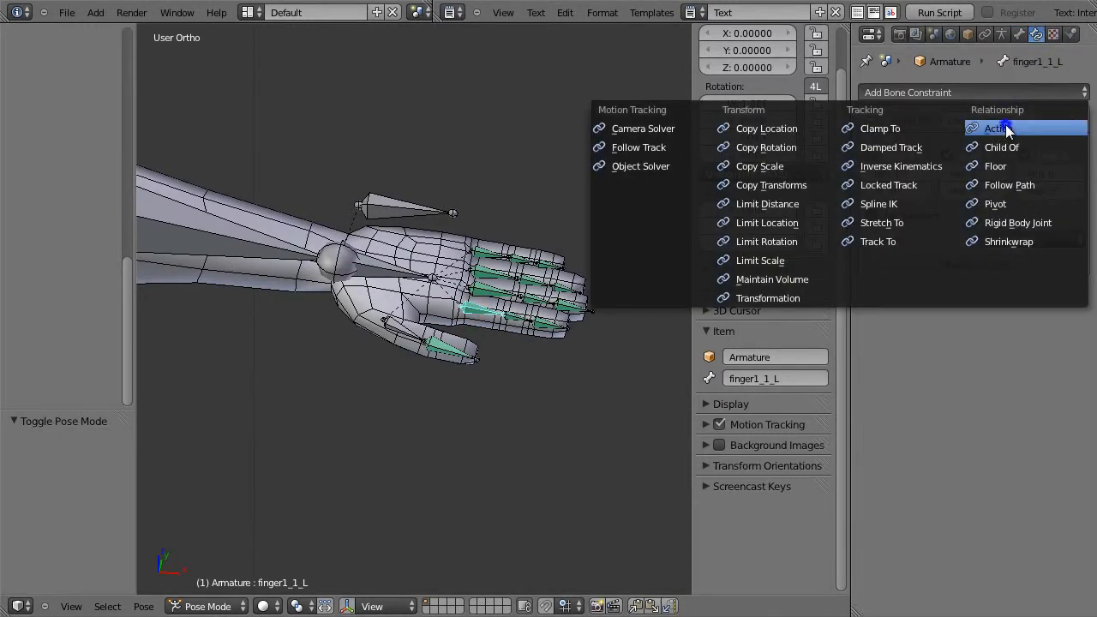
left_click(1003, 122)
Set the new Action constraint's target to Armature and its target bone to fist_L
left_click(992, 331)
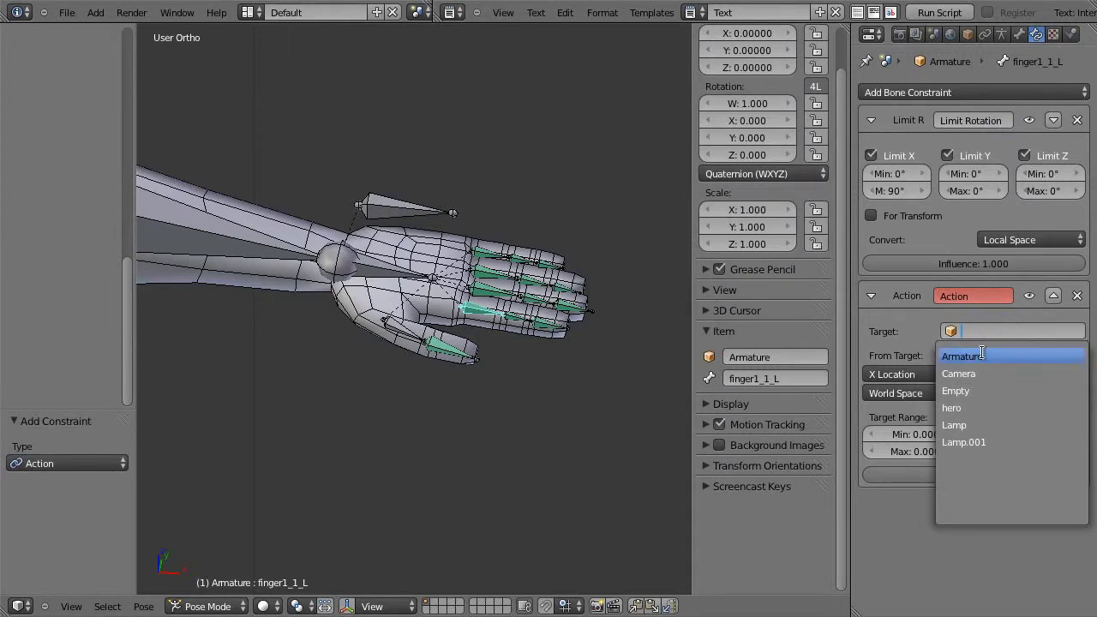
left_click(985, 355)
left_click(985, 356)
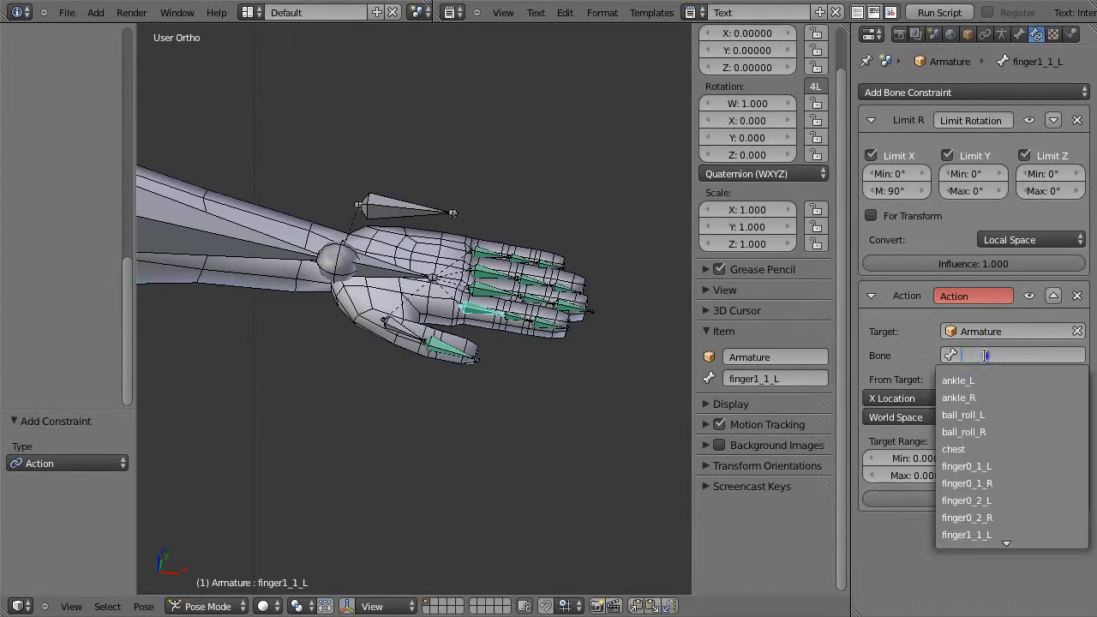
type("f")
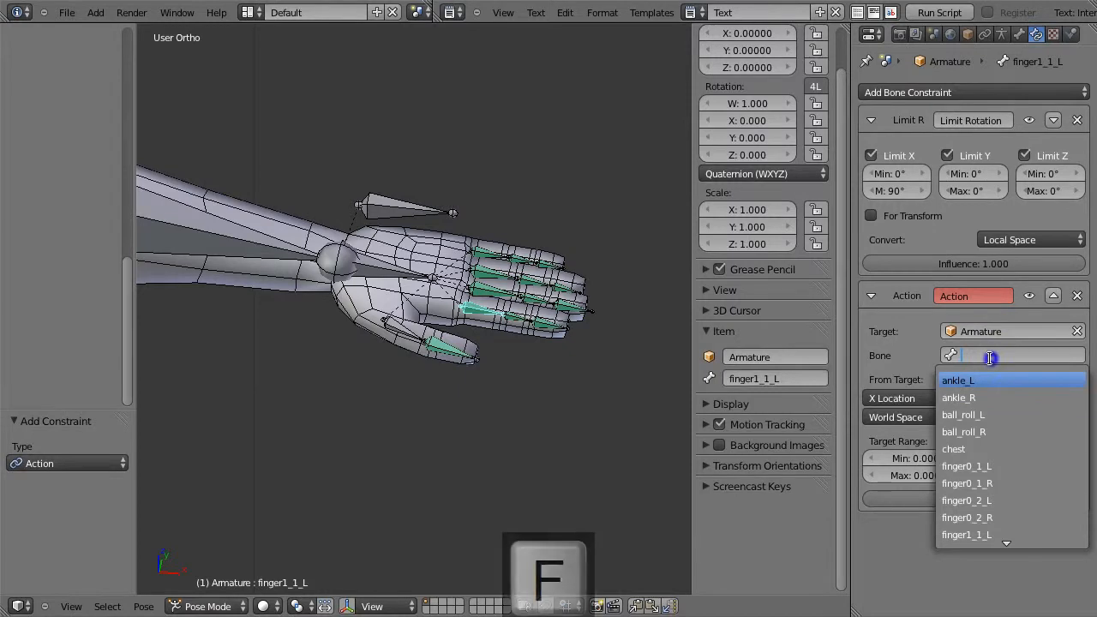
type("ist")
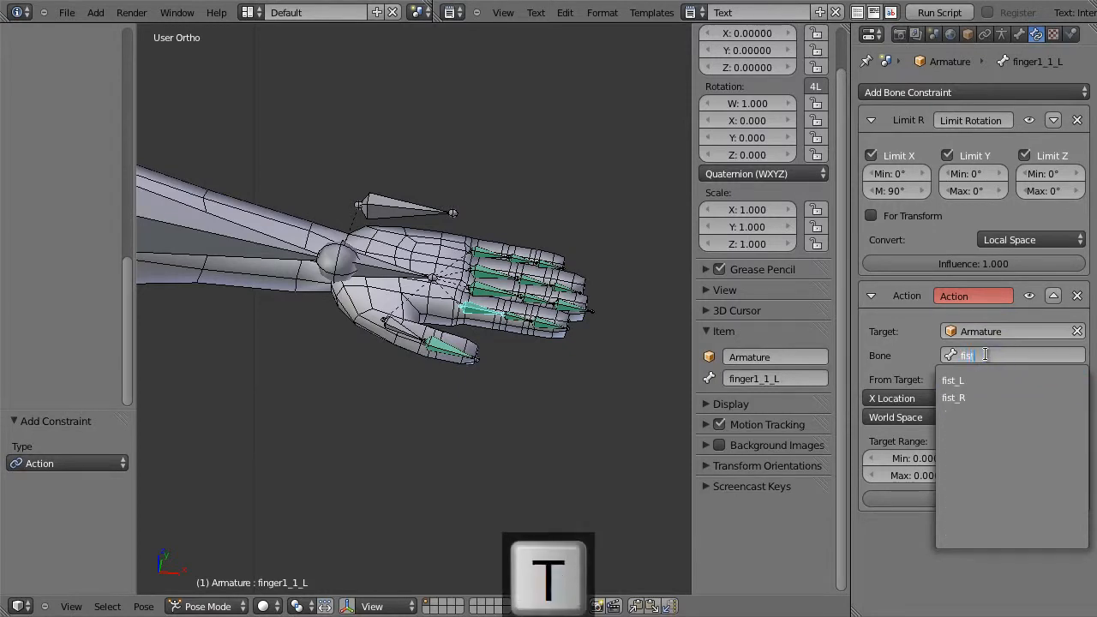
key("Down")
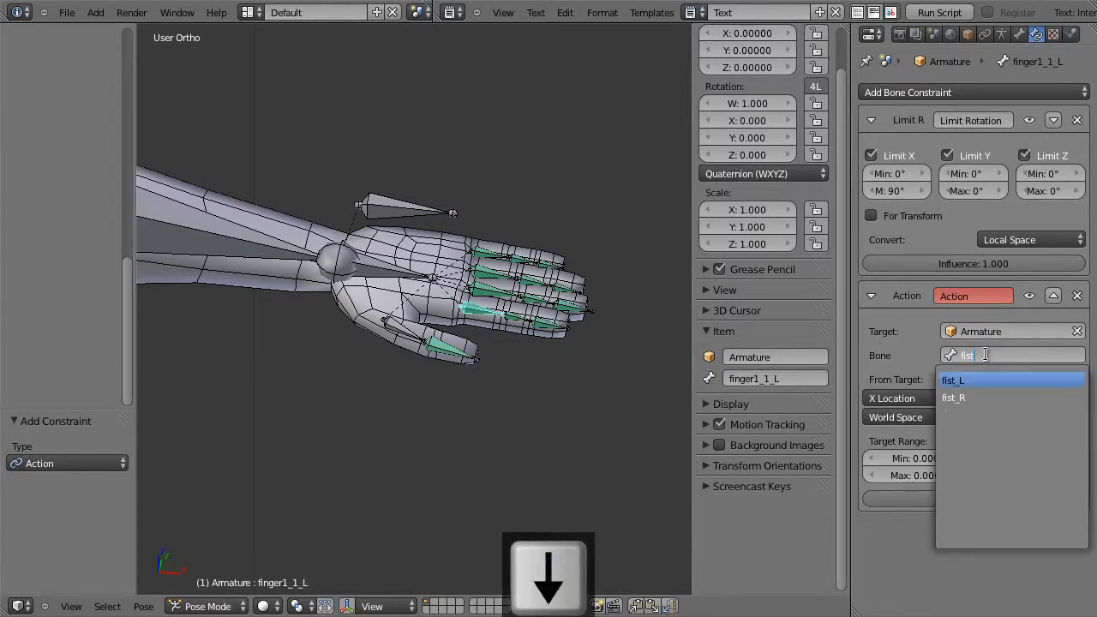
key("Return")
Assign FistLAction to the constraint on finger1_1_L and drive it from the target's Y Scale
left_click(1033, 394)
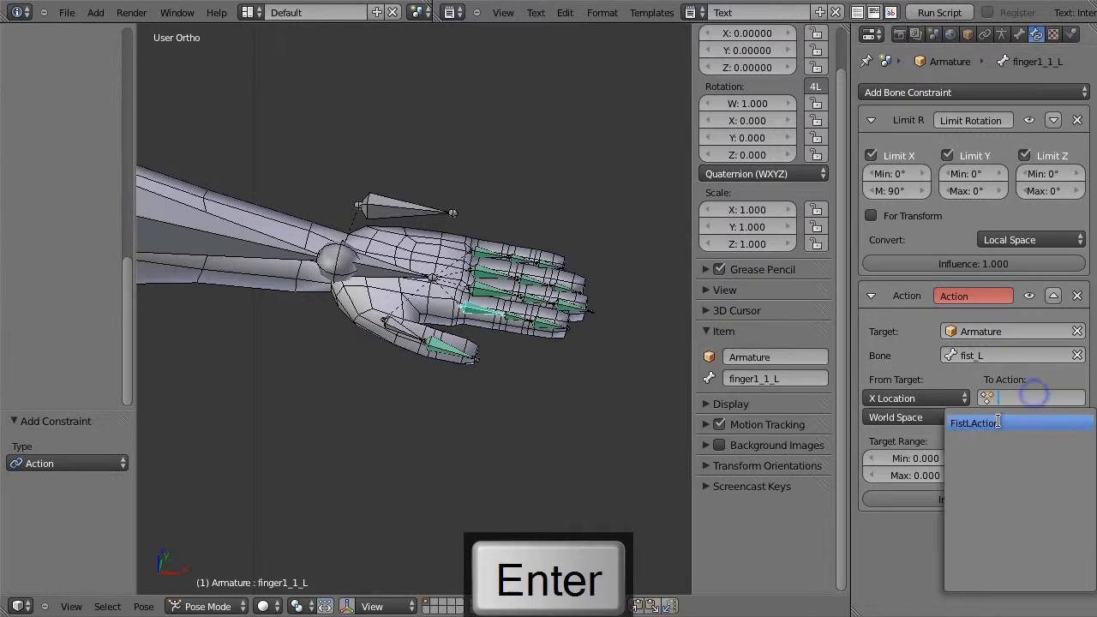
left_click(1015, 420)
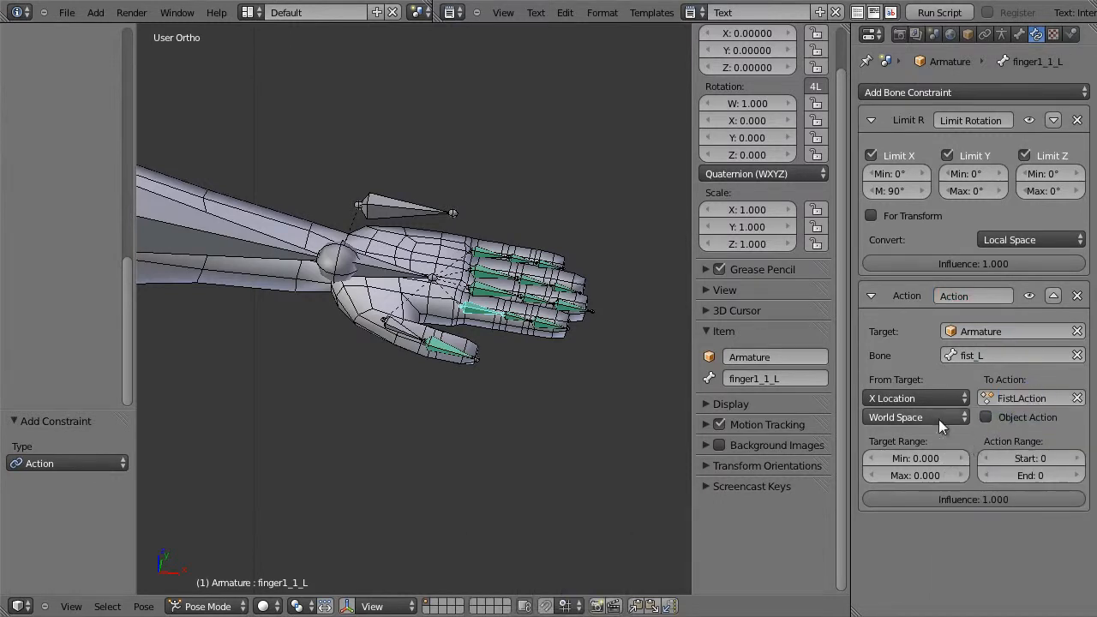
left_click(947, 397)
left_click(928, 249)
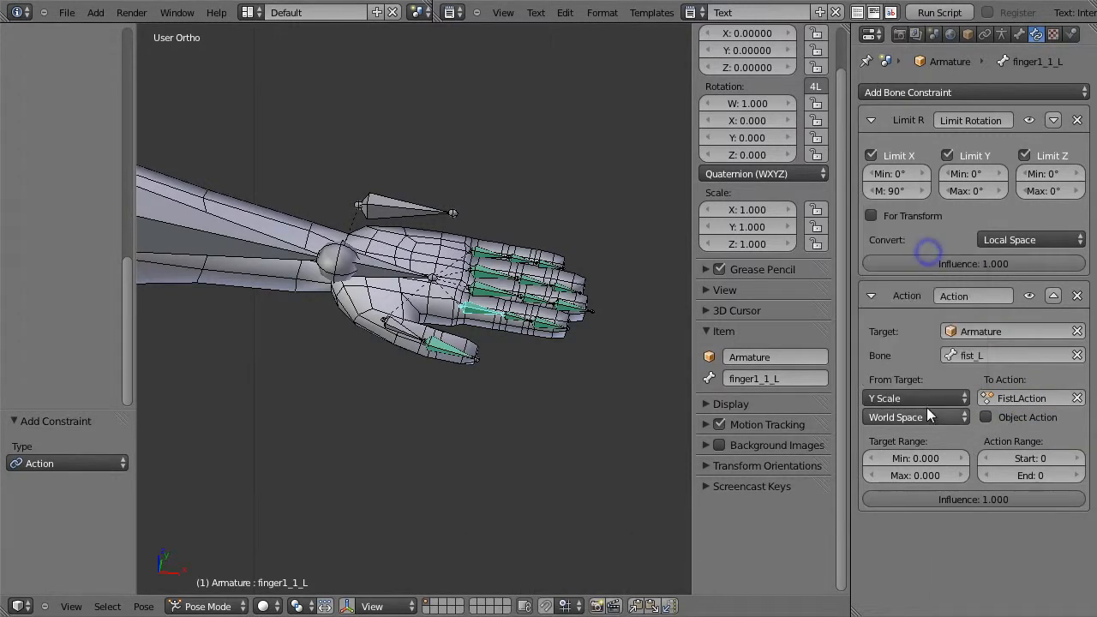
Set the constraint's target range to Min 1 and Max 0.5, and its action range to Start 1 and End 11
left_click(918, 462)
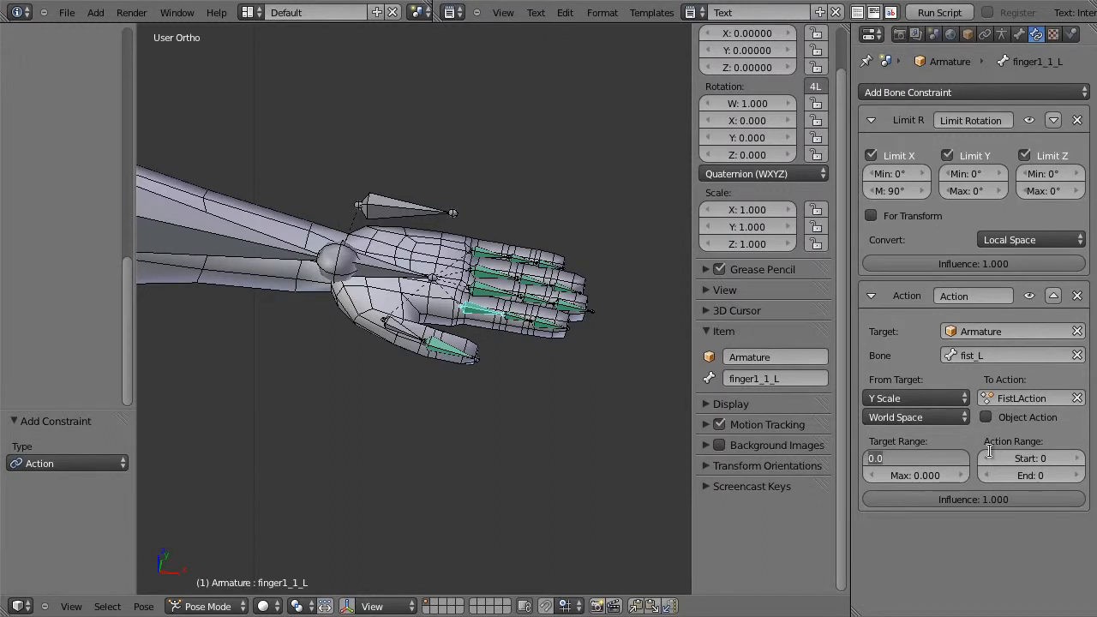
type("1")
key("Tab")
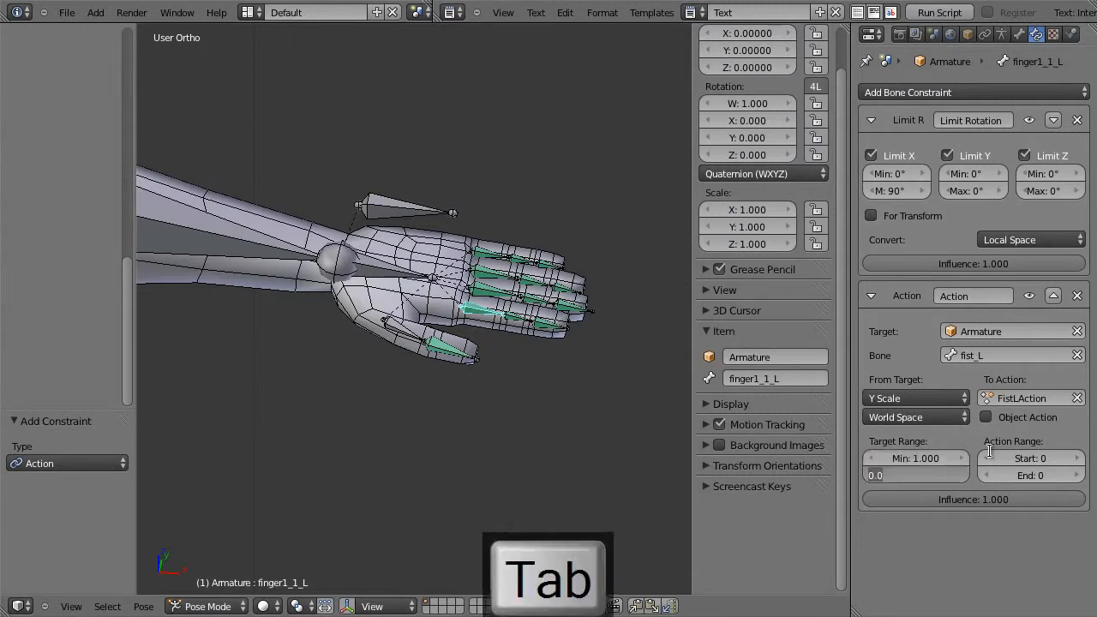
type("1")
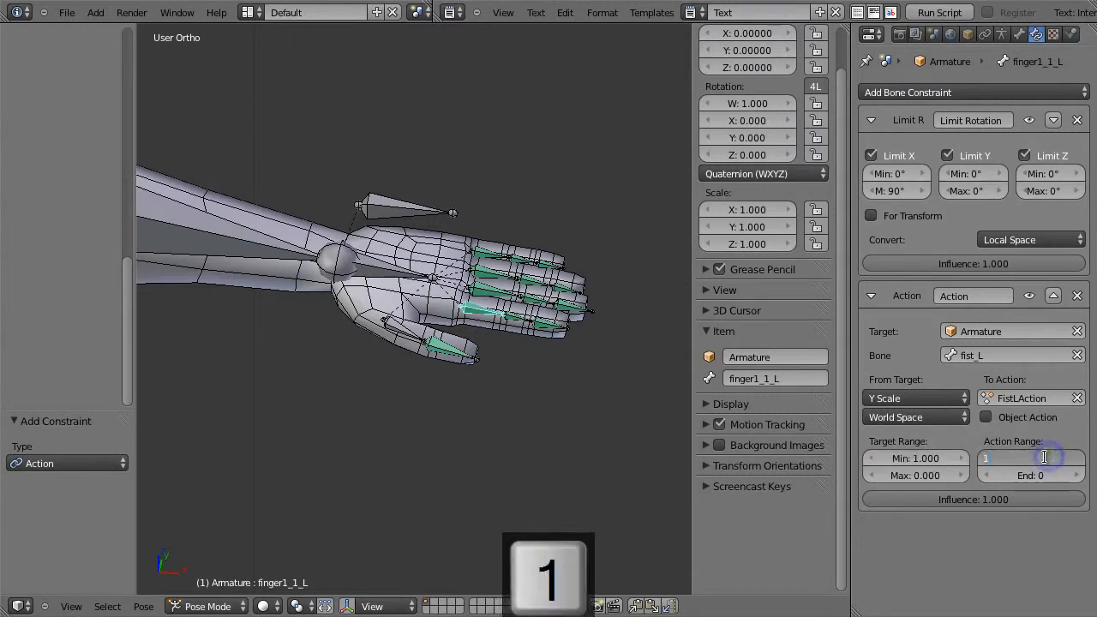
left_click(924, 476)
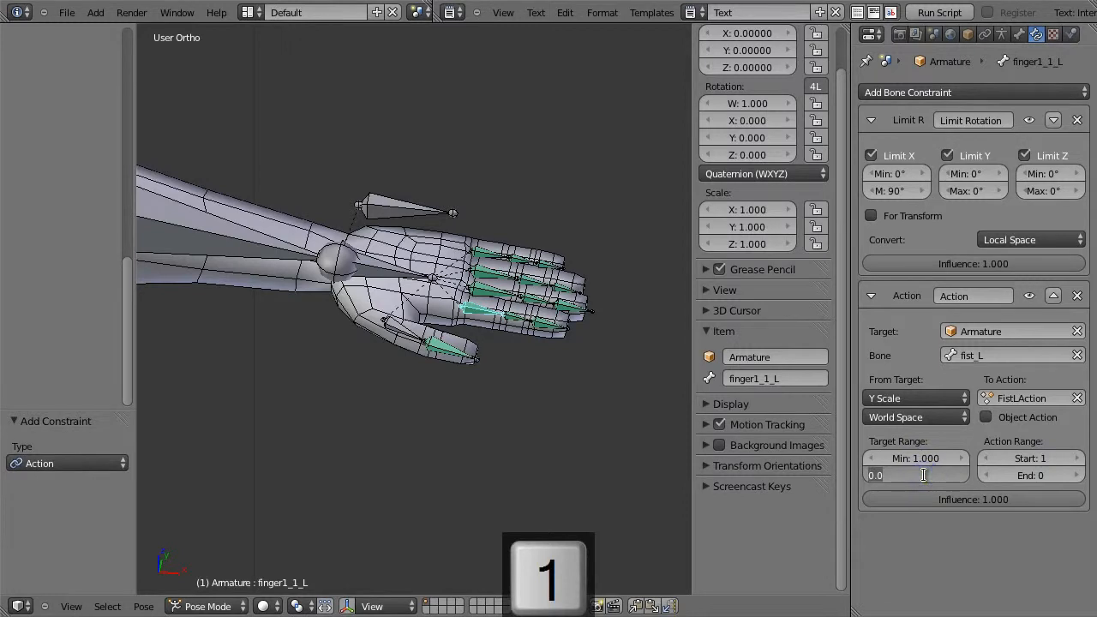
type("5")
key("Return")
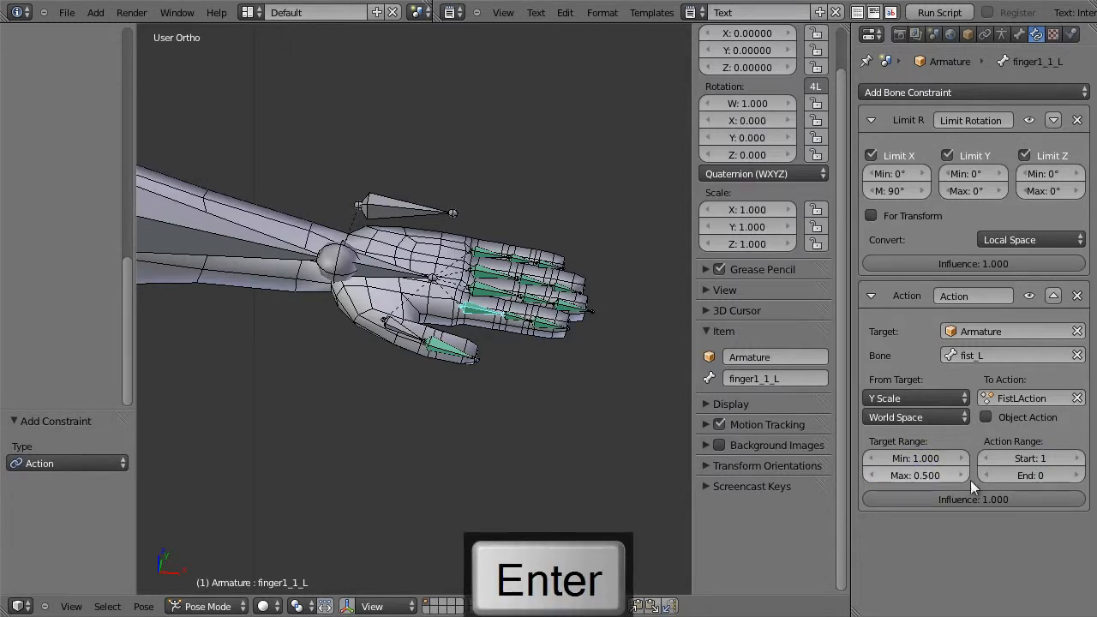
left_click(1034, 474)
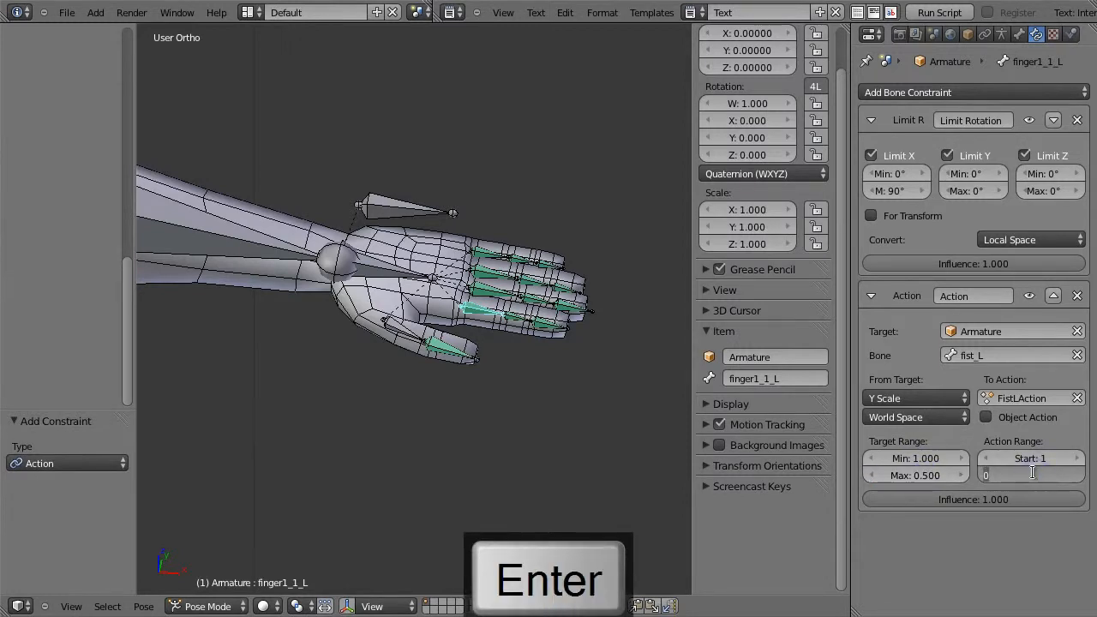
type("11")
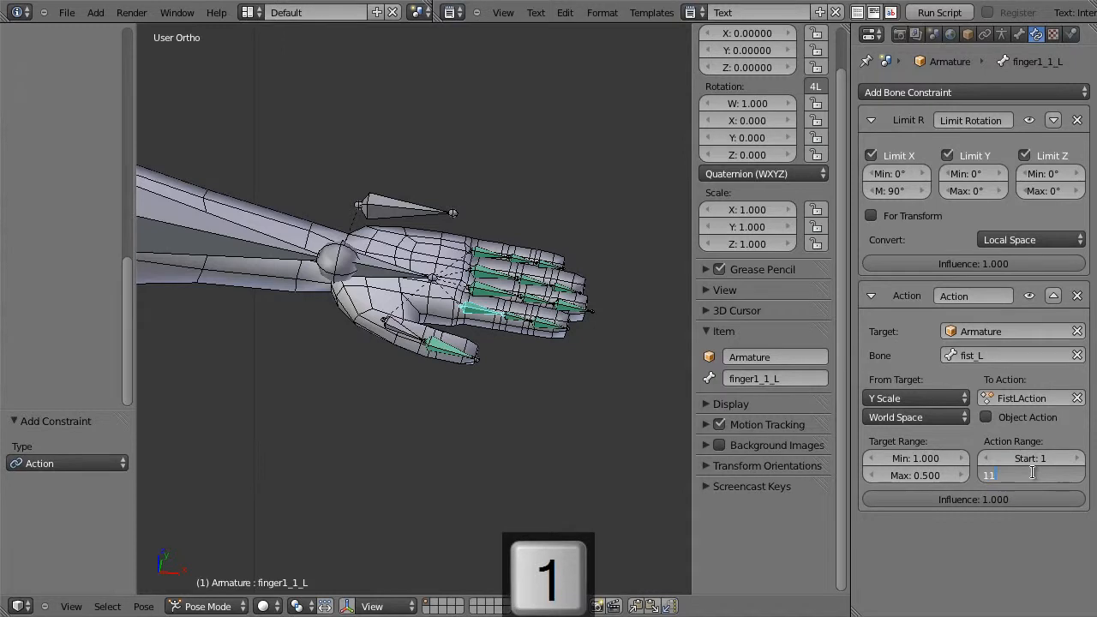
key("Return")
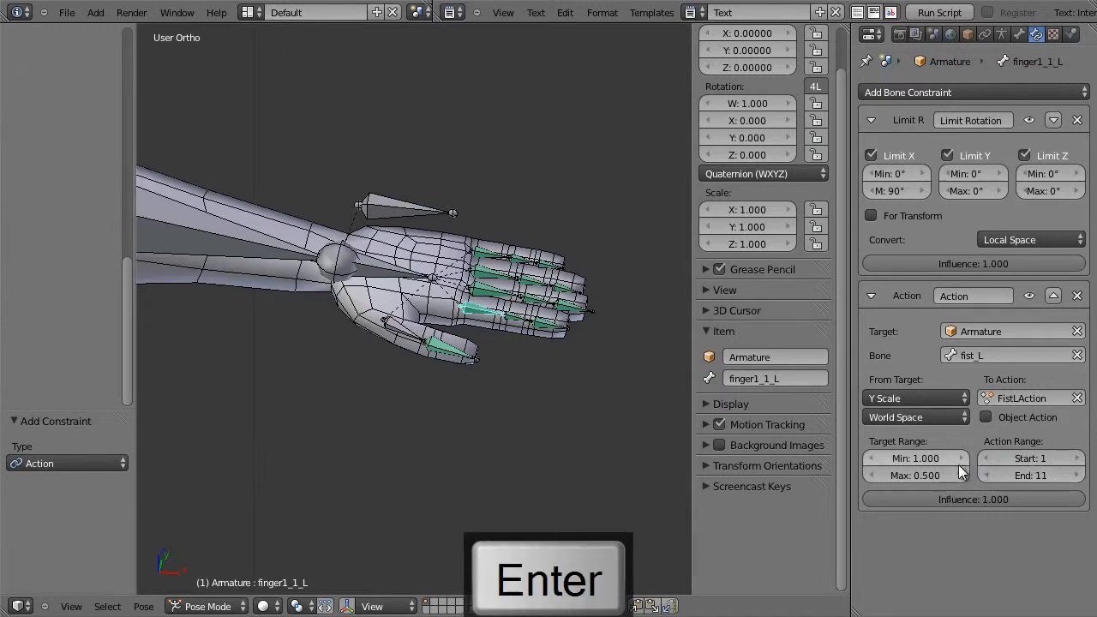
Test the Action constraint by trial-scaling the fist_L bone, then cancel the scaling
right_click(396, 206)
key("s")
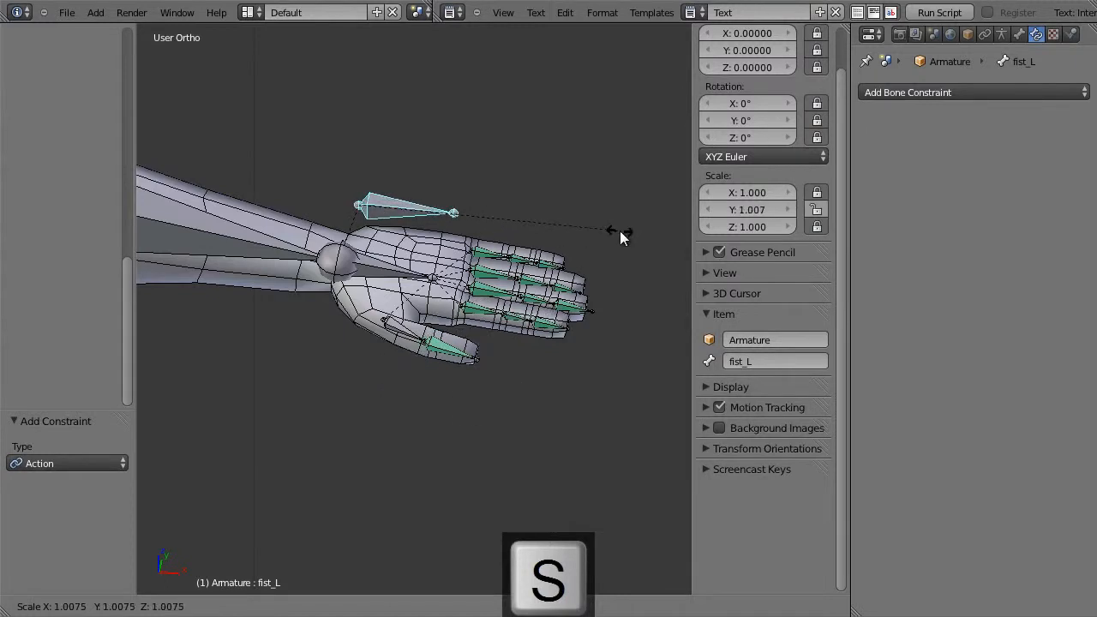
key("Escape")
Select finger1_1_L and move its Action constraint above the Limit Rotation constraint
scroll(629, 266, "up", 3)
middle_click_drag(626, 286, 583, 335)
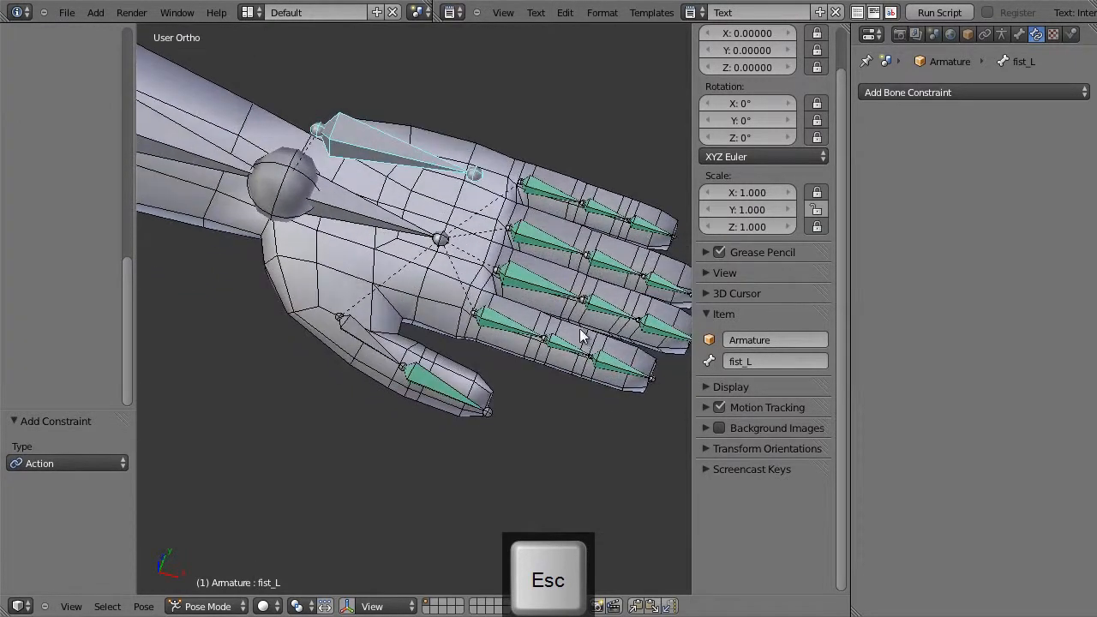
right_click(499, 322)
left_click(1054, 296)
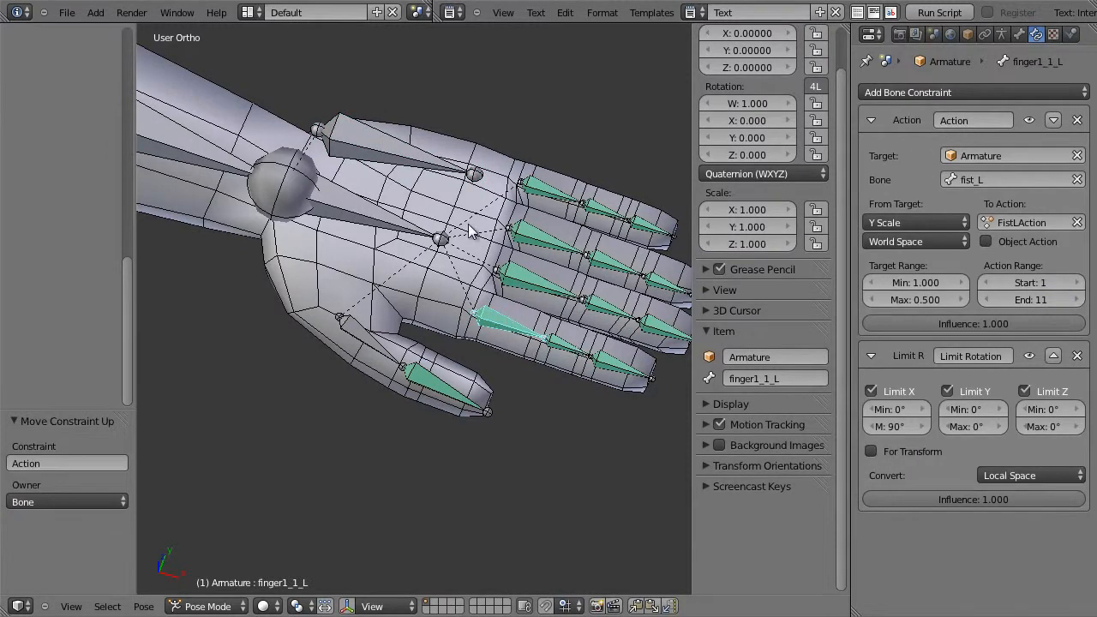
Trial-scale fist_L again to check finger1_1_L with the reordered constraints, and cancel the scaling
right_click(386, 152)
key("s")
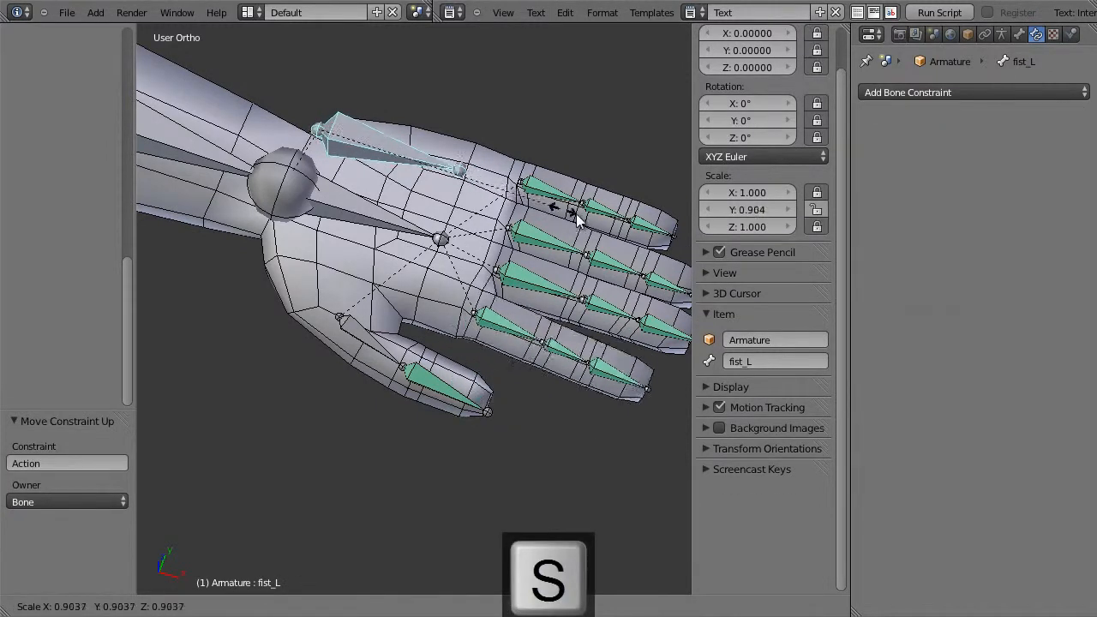
key("Escape")
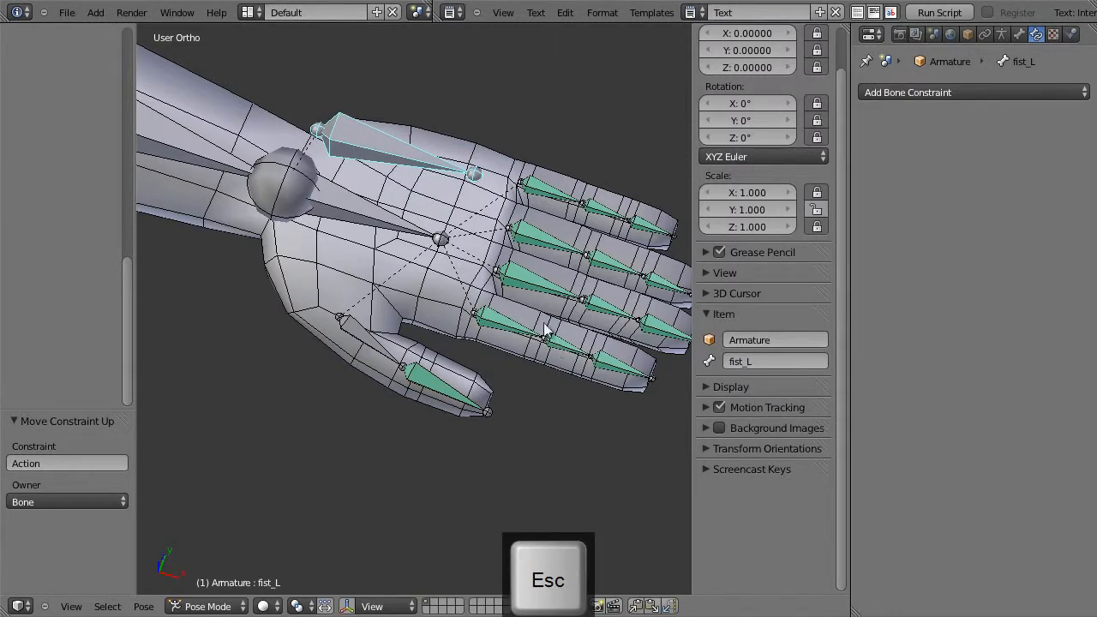
Select all left finger and thumb bones plus hand_L, leave fist_L out of the selection, and make finger1_1_L the active bone
middle_click_drag(558, 343, 457, 328, "shift")
key("b")
left_click_drag(435, 152, 562, 382)
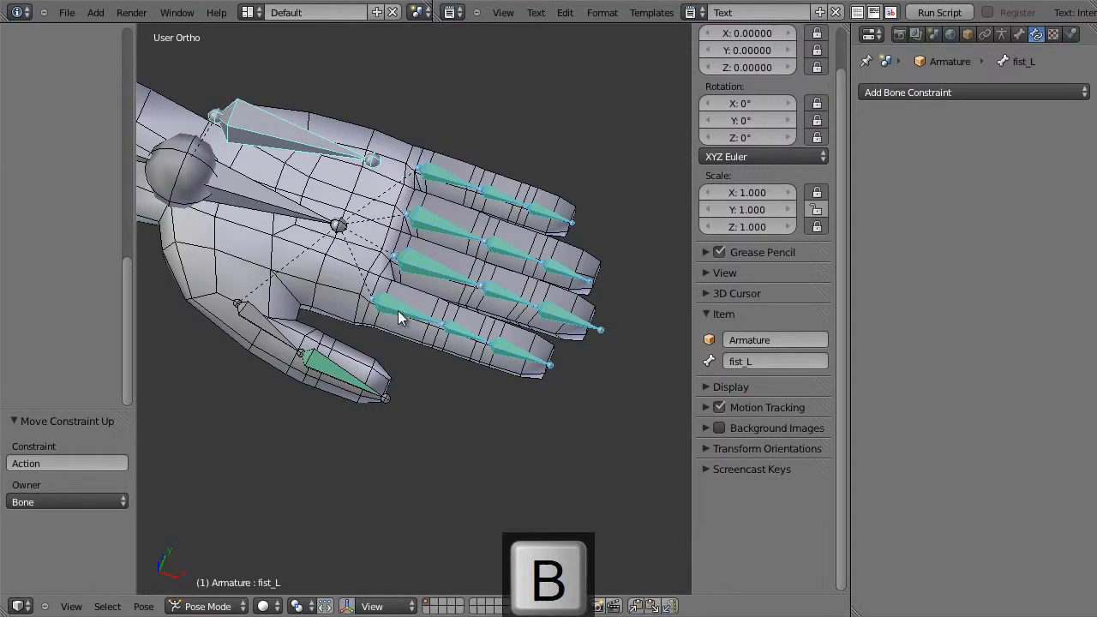
right_click(328, 367, "shift")
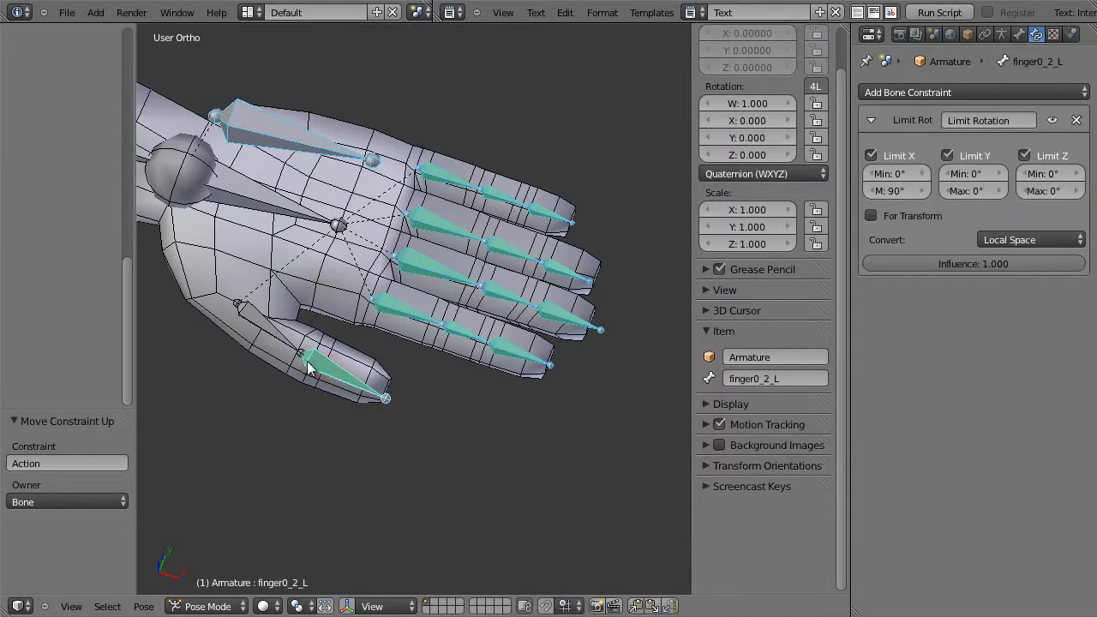
right_click(398, 306, "shift")
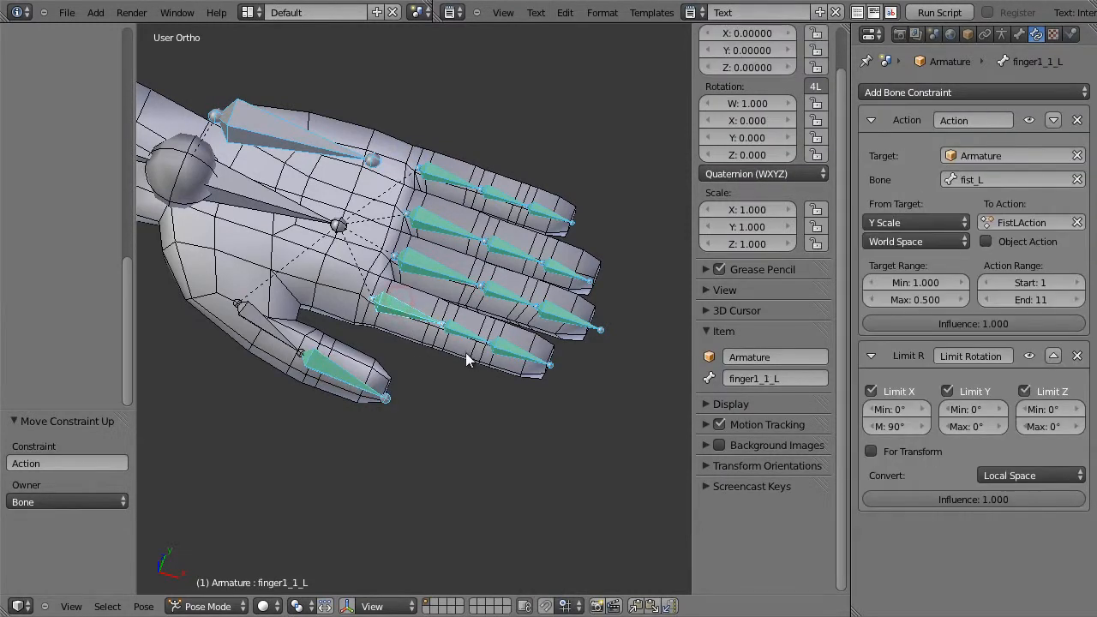
right_click(258, 323, "shift")
right_click(261, 200, "shift")
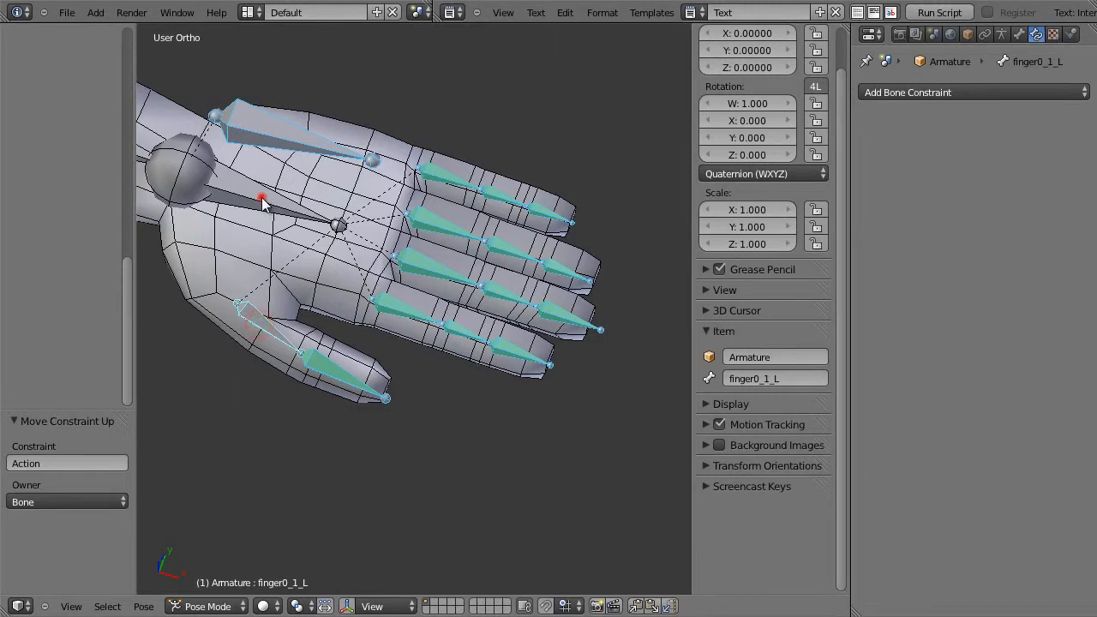
right_click(263, 138, "shift")
right_click(264, 144, "shift")
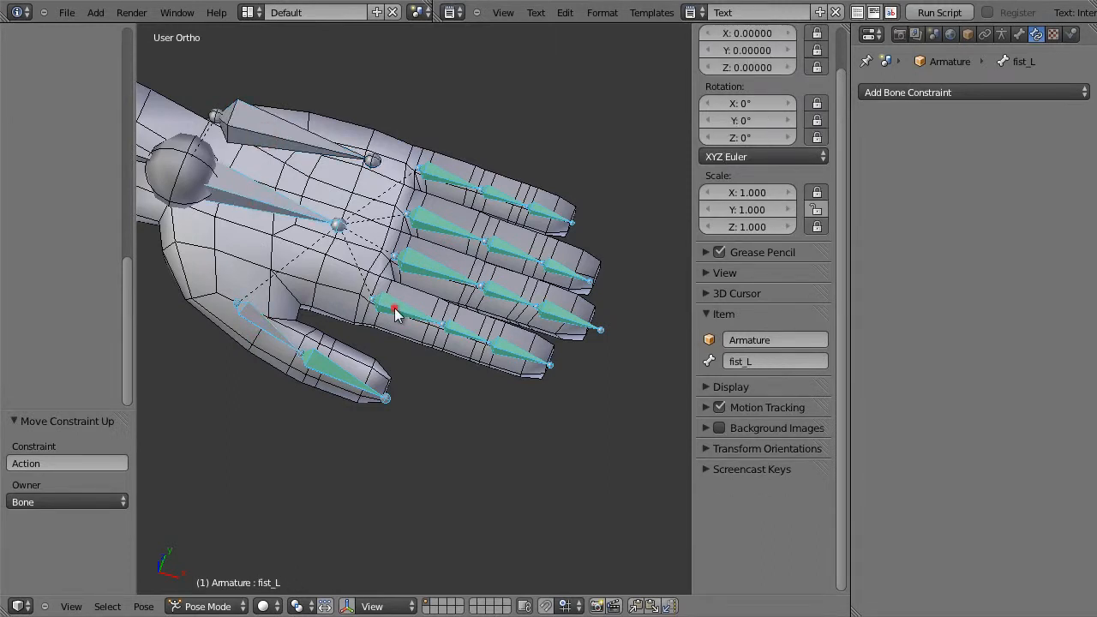
right_click(395, 308, "shift")
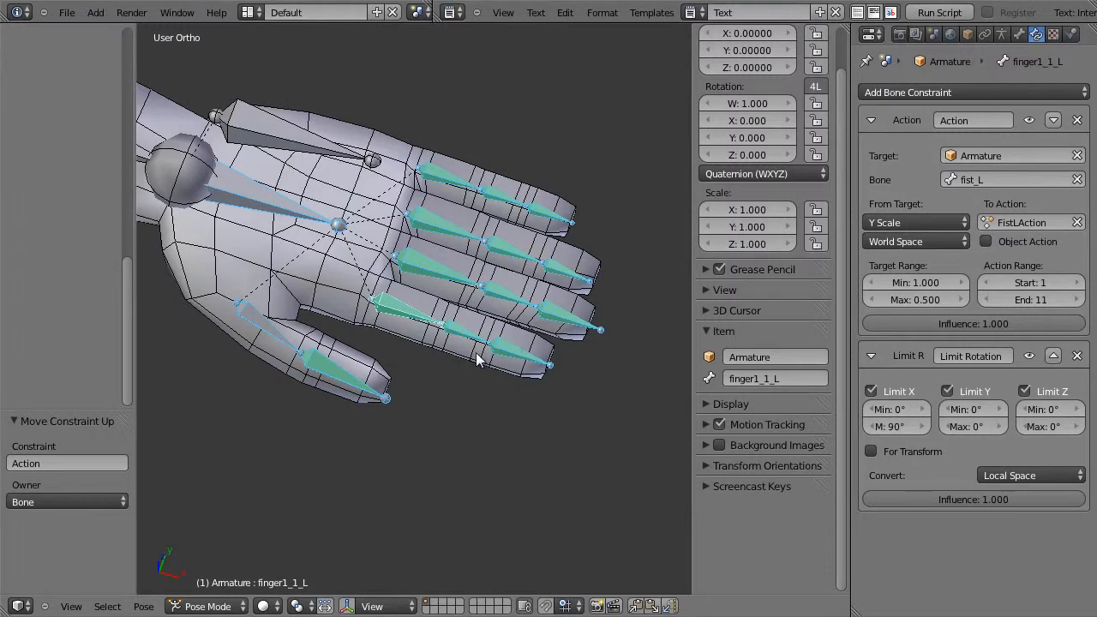
Copy the constraints of finger1_1_L to all the other selected bones
left_click(155, 606)
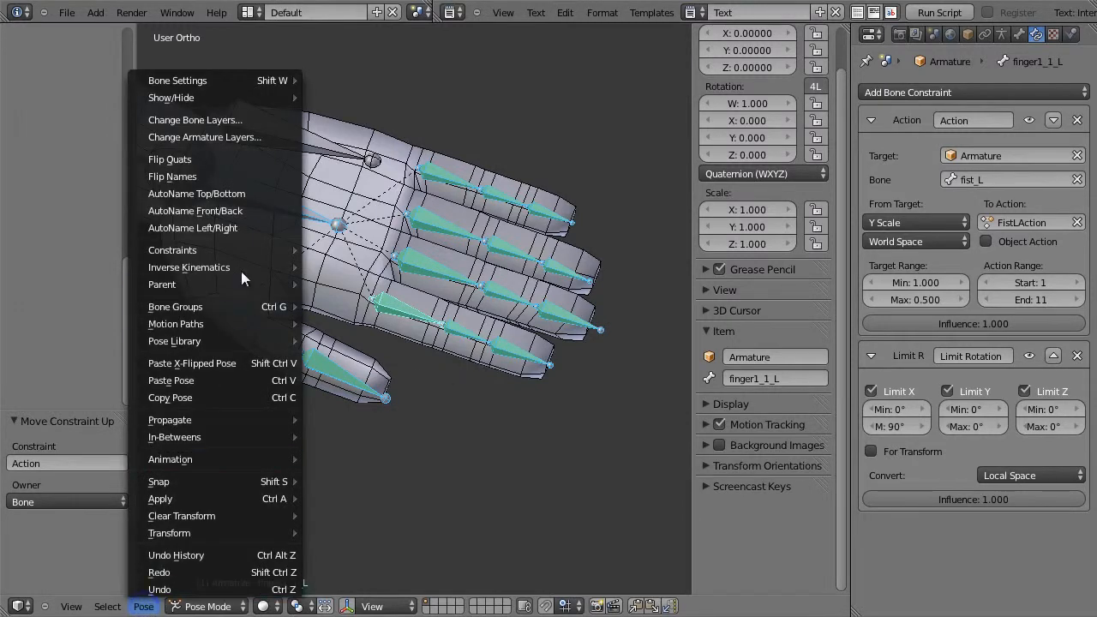
mouse_move(249, 247)
left_click(374, 265)
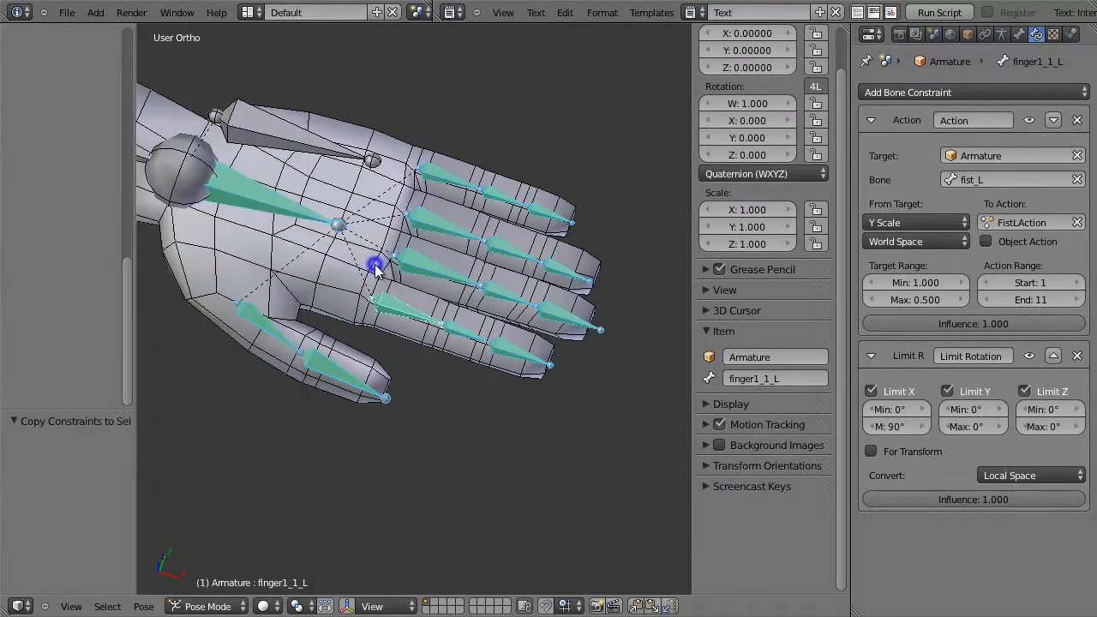
Delete the copied Limit Rotation constraint from the thumb bone finger0_1_L and from hand_L
right_click(262, 320)
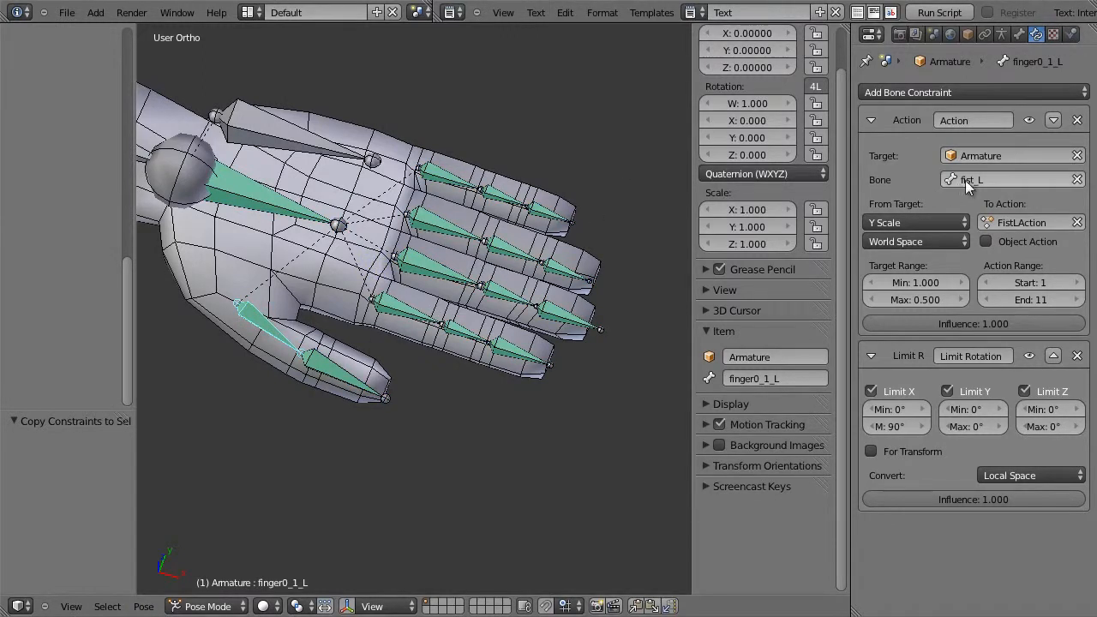
left_click(1077, 355)
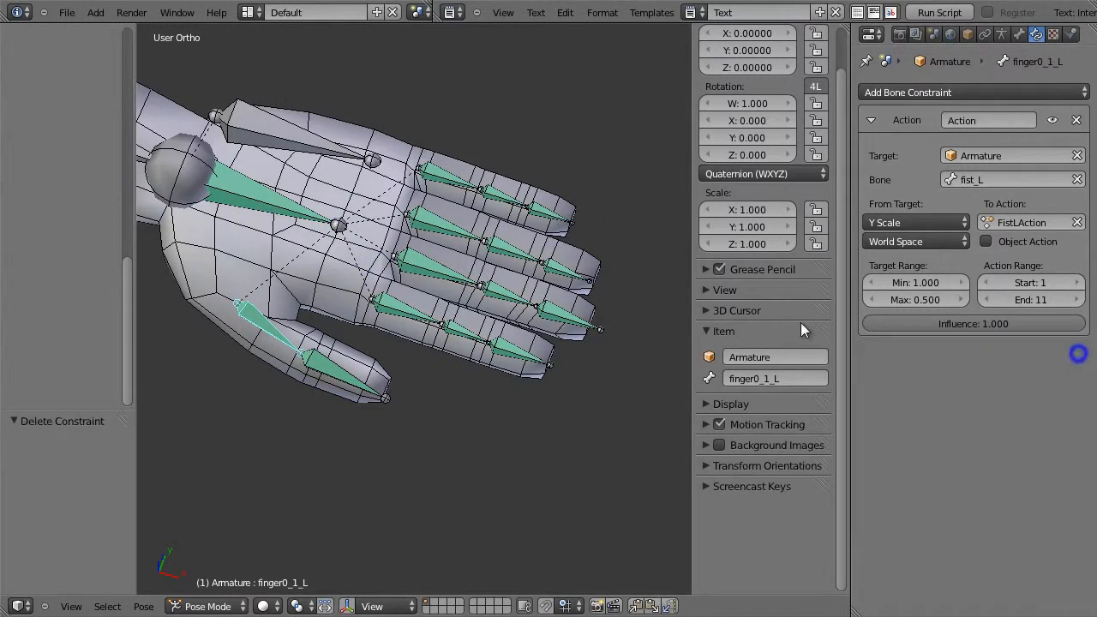
right_click(282, 210)
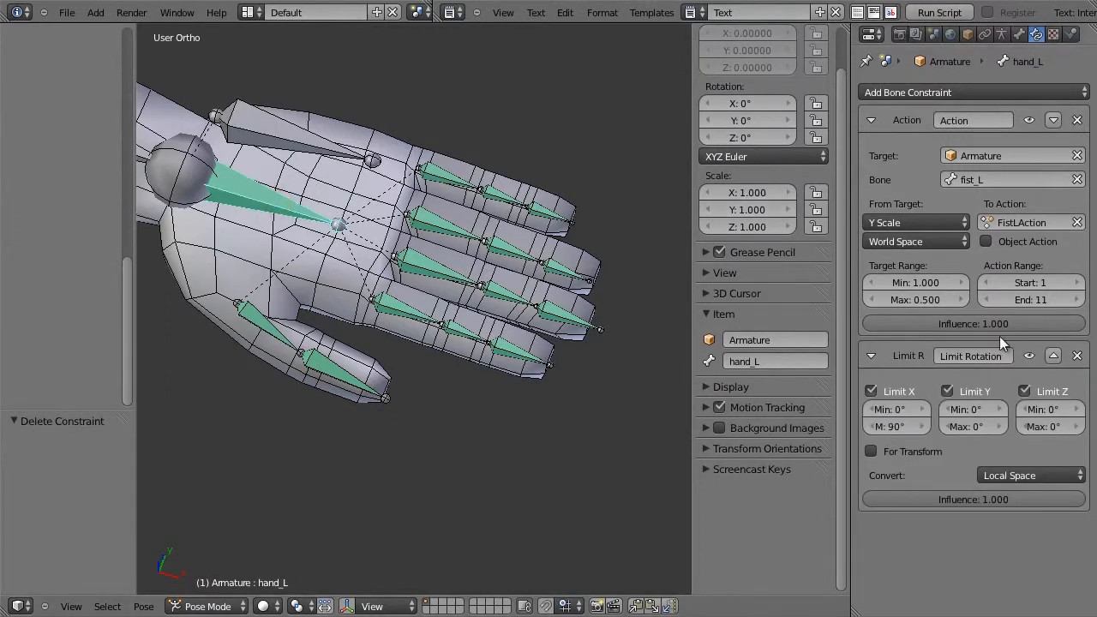
left_click(1077, 355)
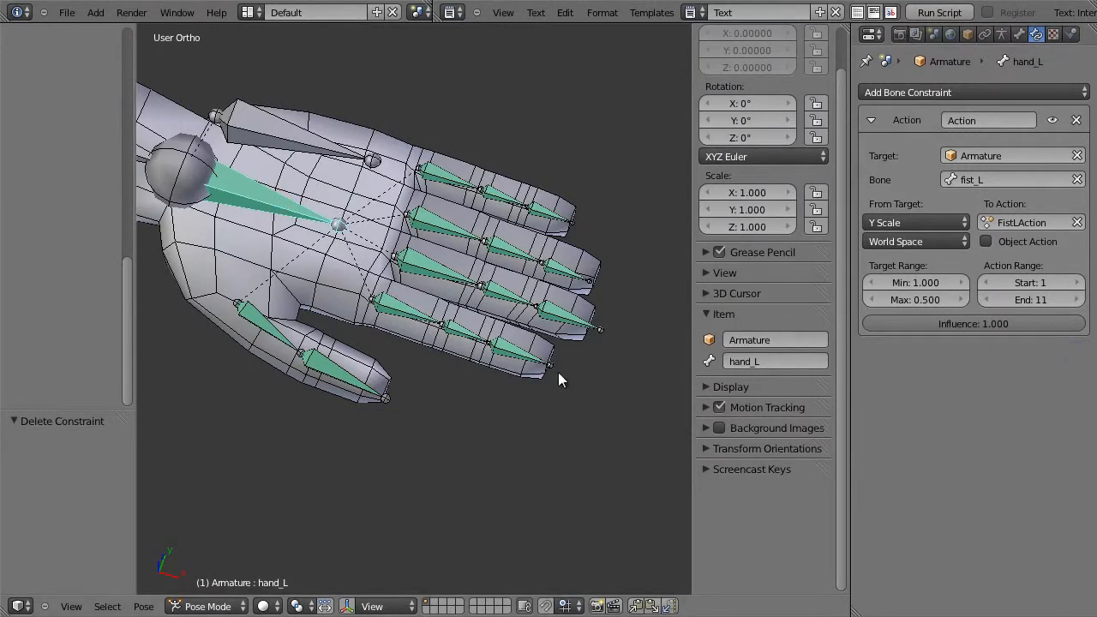
Scale the fist_L bone down to about 0.378 in Y to close the left hand into a fist
right_click(286, 135)
key("s")
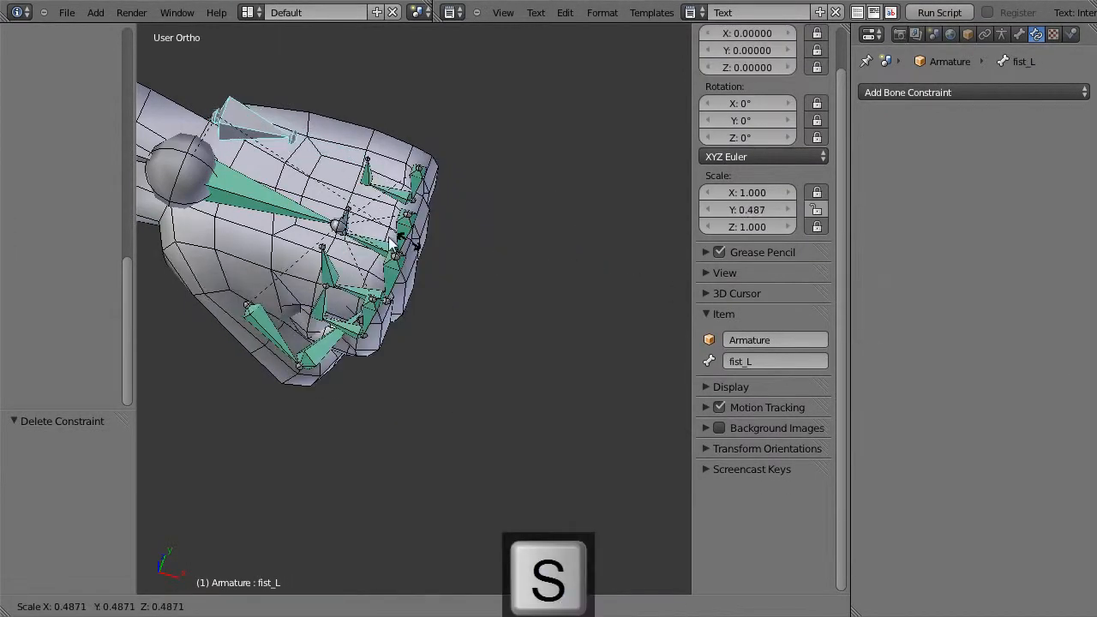
left_click(353, 233)
middle_click_drag(353, 233, 386, 310)
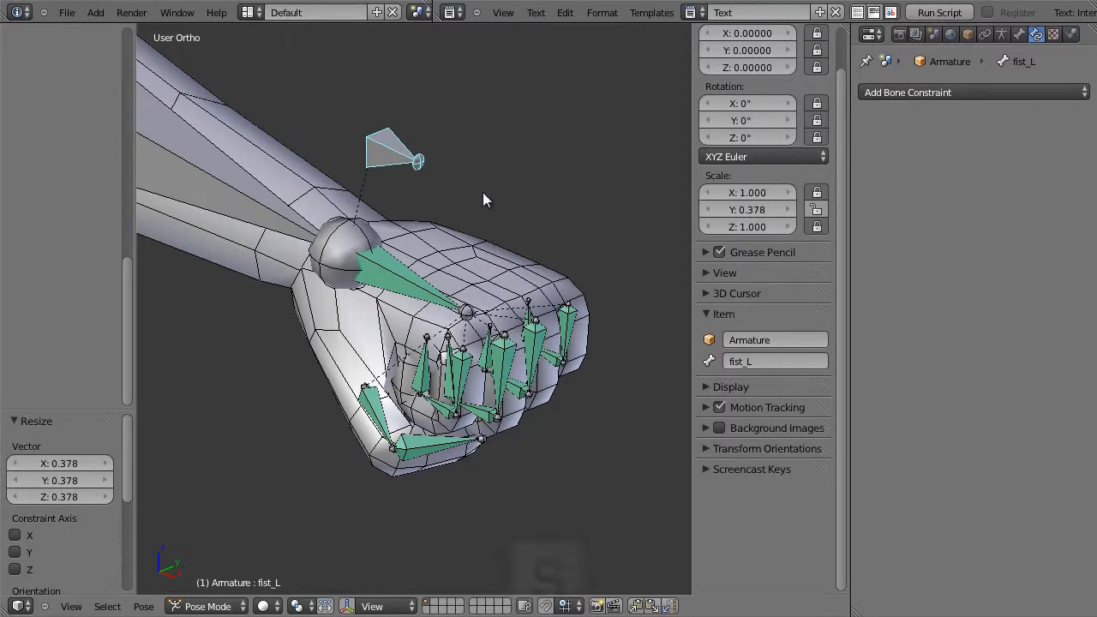
Test opening and closing the left hand by scaling the fist_L bone, ending at about 0.461 in Y
key("s")
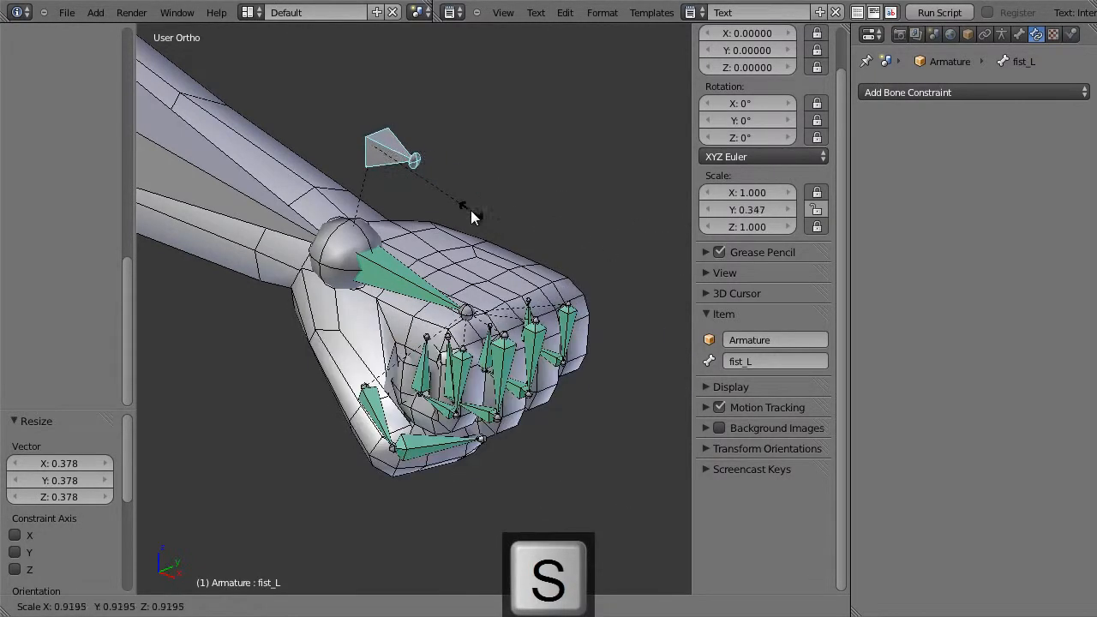
left_click(498, 216)
middle_click_drag(365, 286, 407, 290)
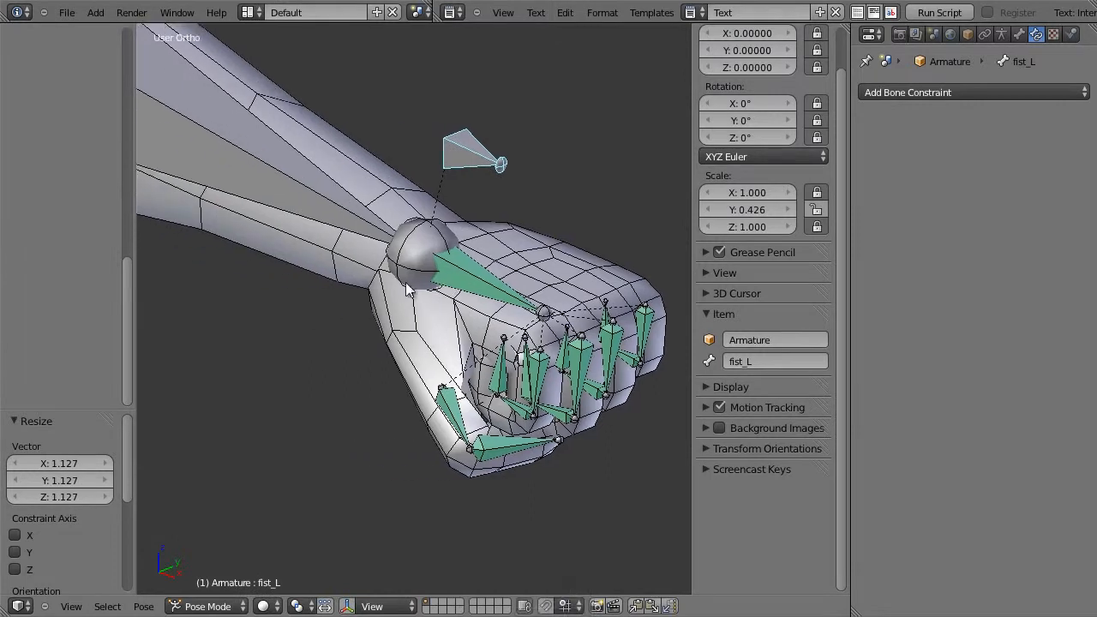
key("KP_3")
key("KP_1")
middle_click_drag(465, 262, 276, 296, "shift")
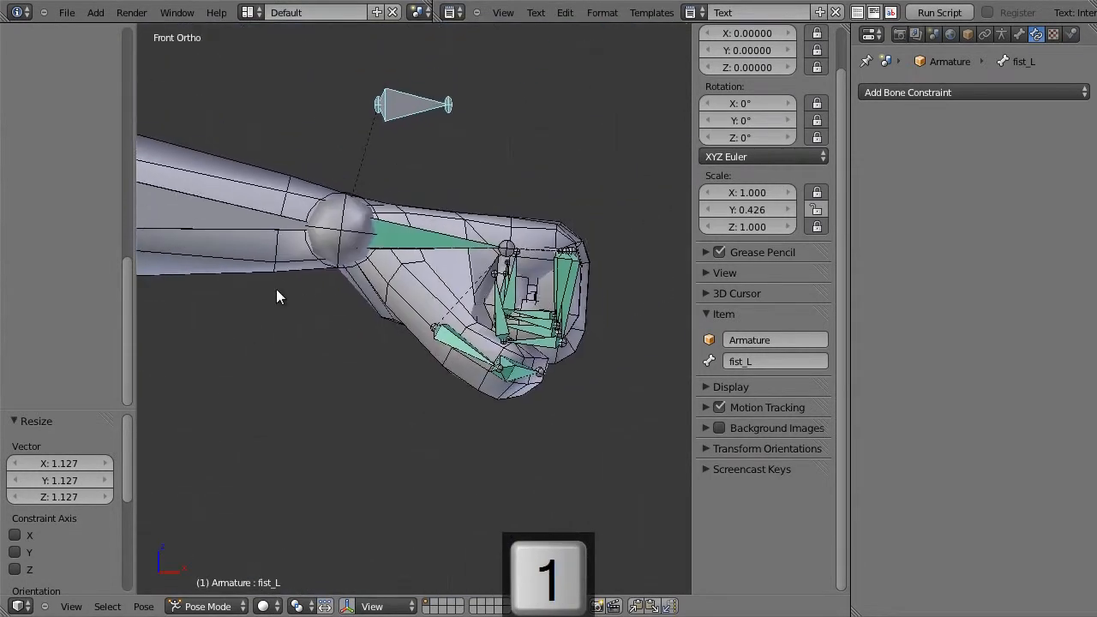
key("s")
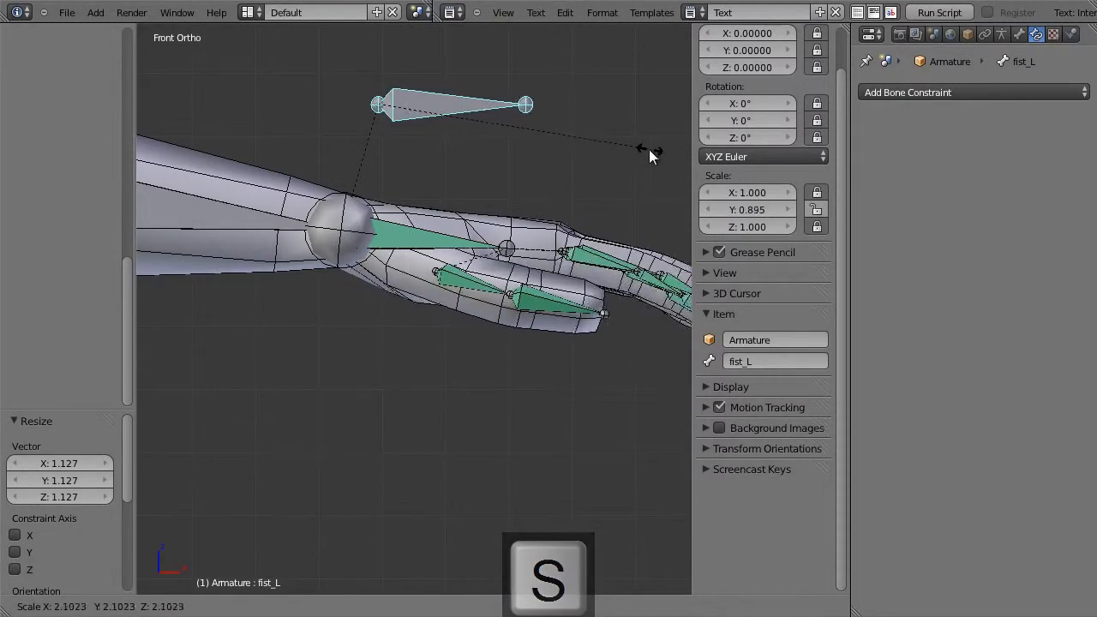
left_click(511, 159)
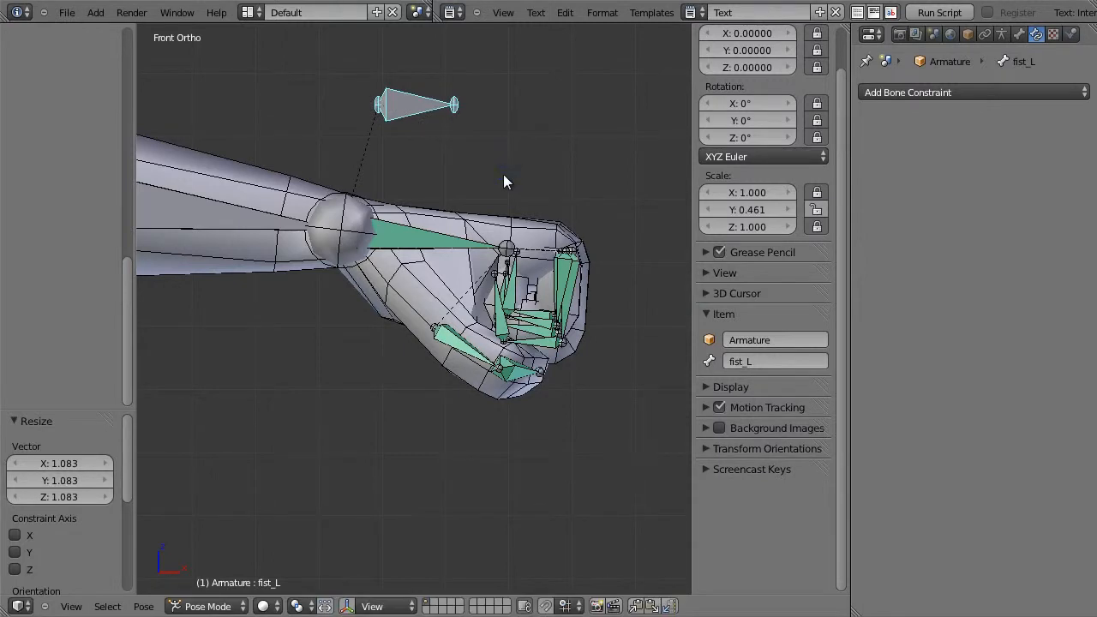
scroll(501, 178, "down", 5)
middle_click_drag(440, 223, 584, 210, "shift")
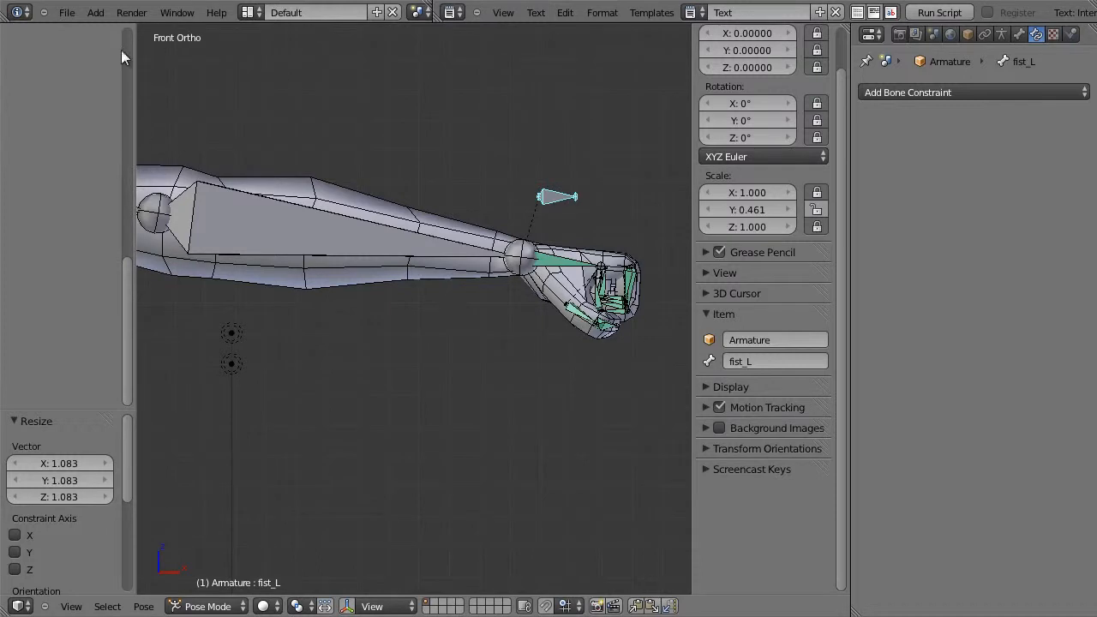
Save the scene as a new incremented file named hero28.blend
left_click(66, 12)
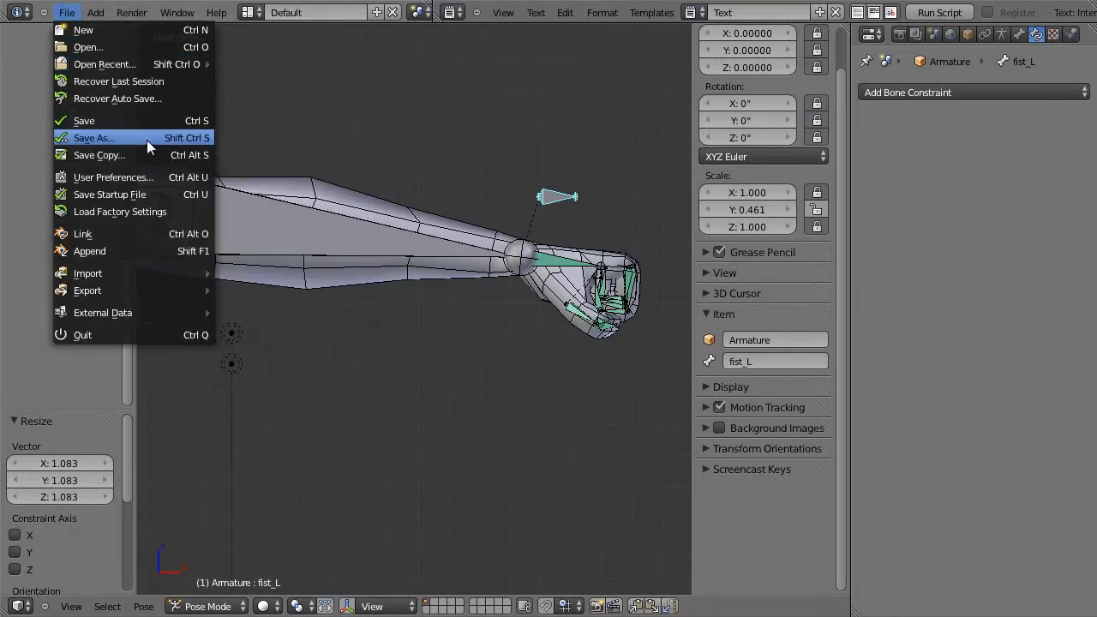
left_click(142, 137)
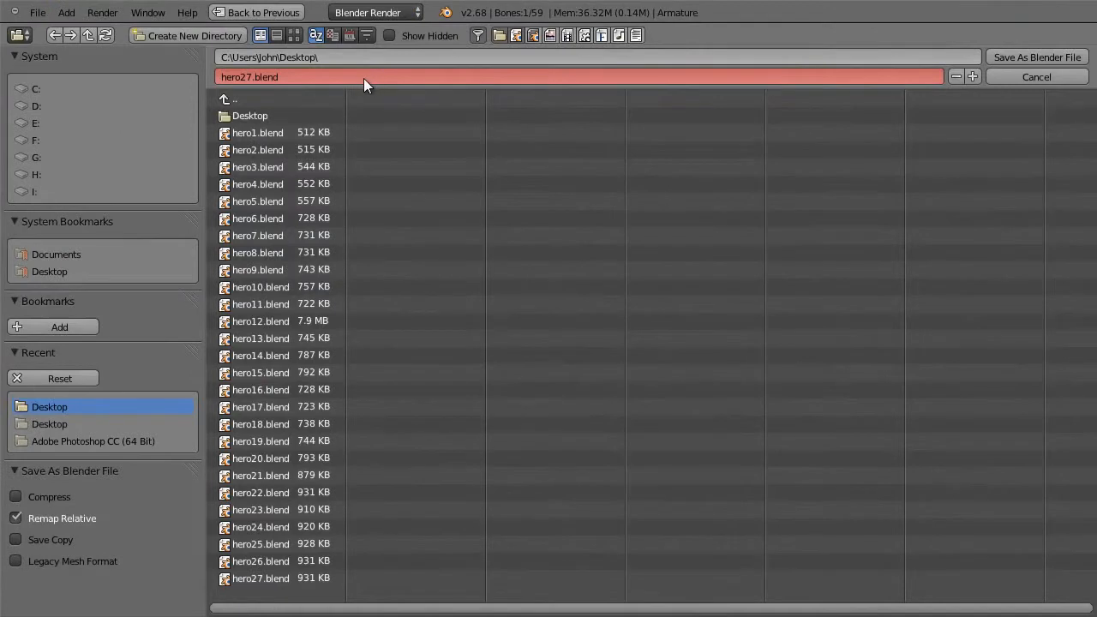
key("KP_Add")
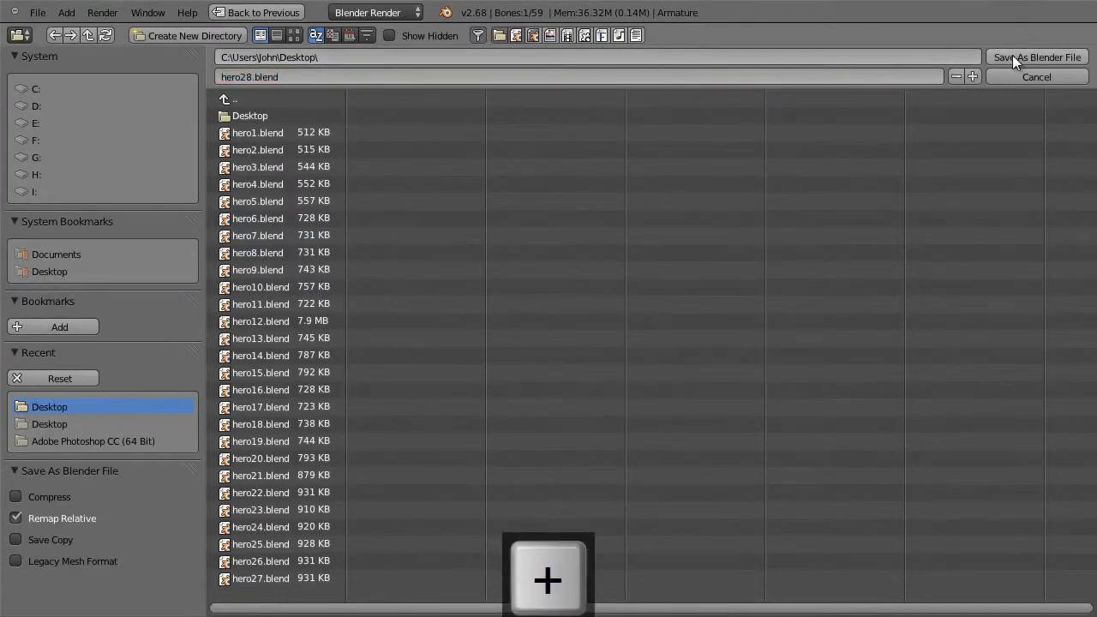
left_click(1011, 56)
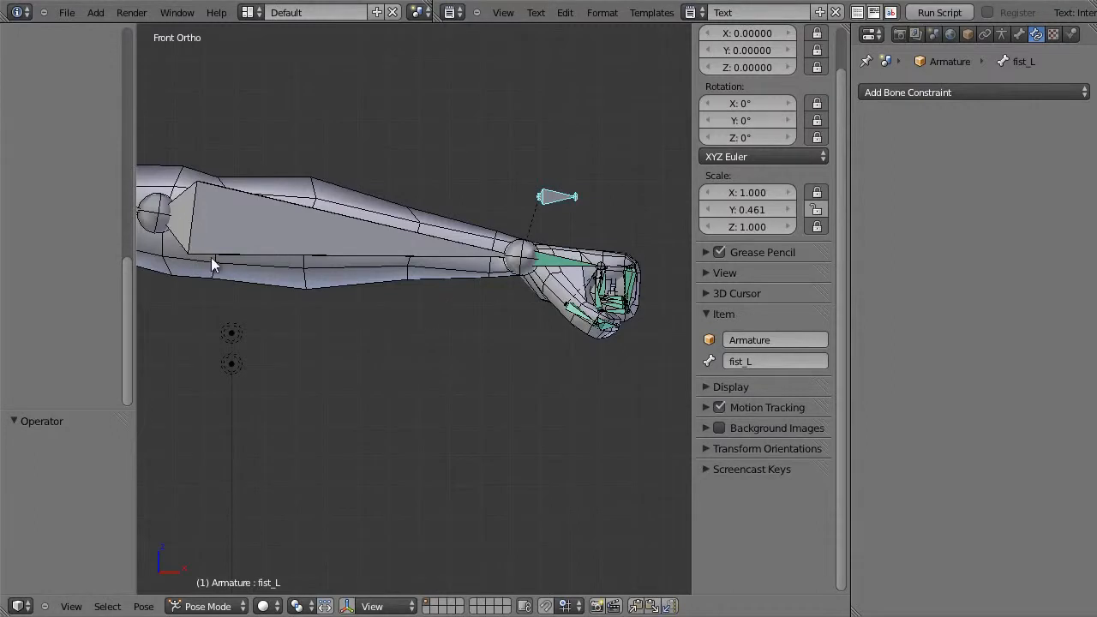
Hide the 3D view's side regions and split the view in two, changing one half to a Dope Sheet
key("t")
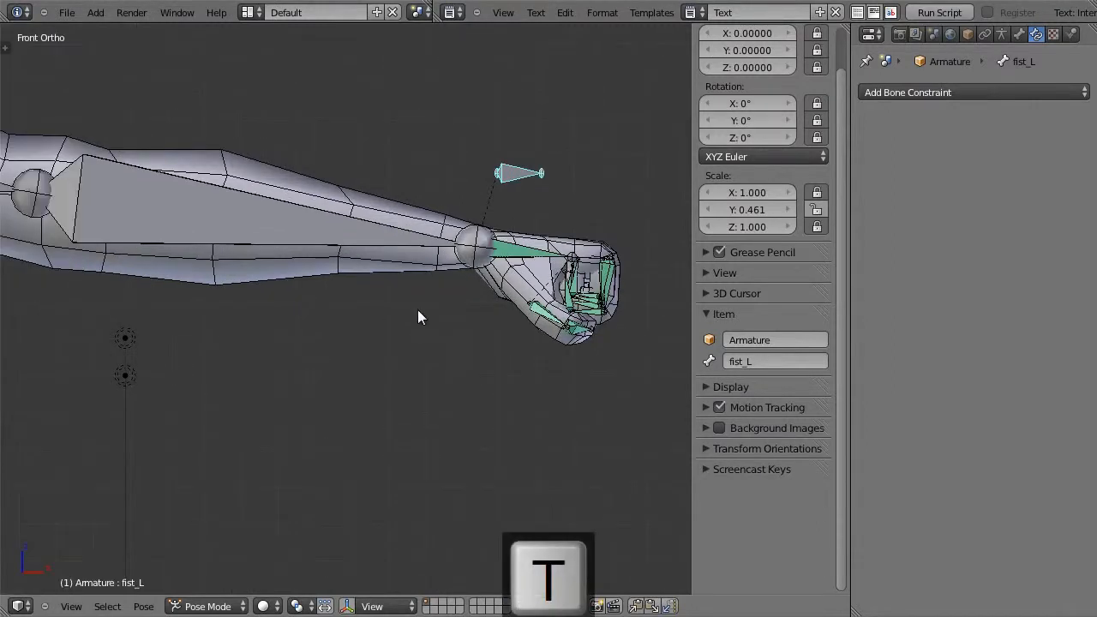
key("n")
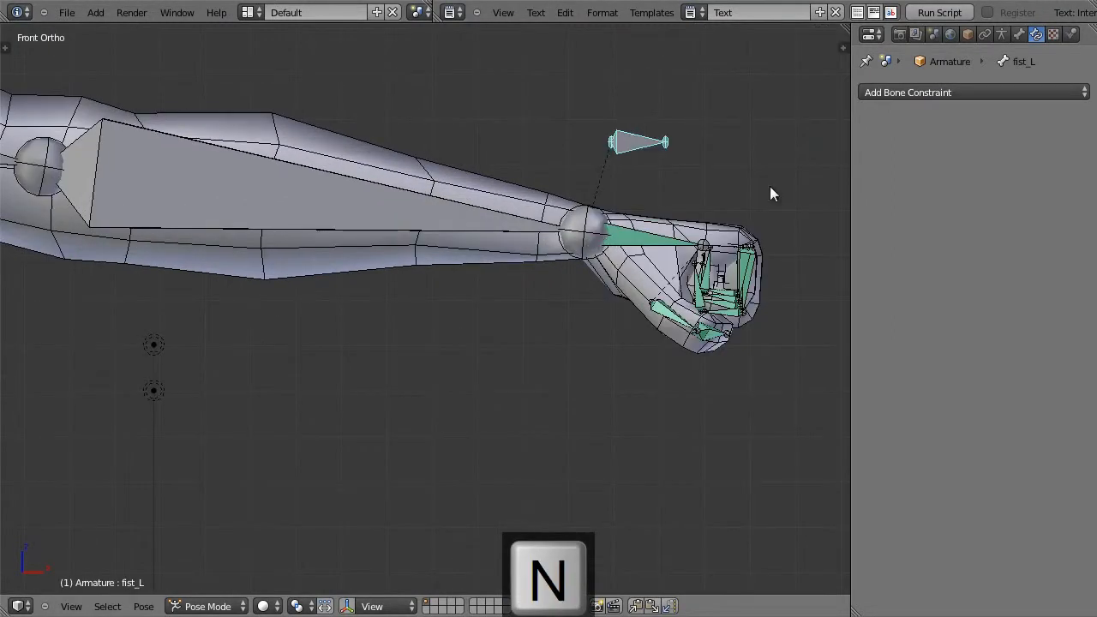
left_click_drag(851, 165, 886, 165)
left_click_drag(878, 44, 436, 141)
left_click(21, 606)
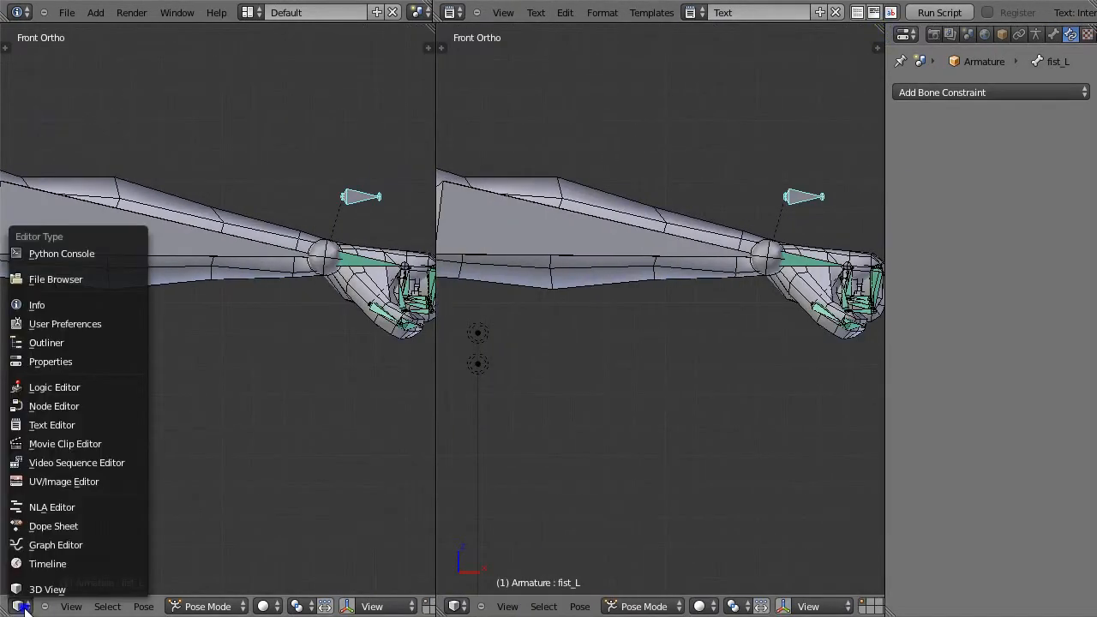
left_click(95, 526)
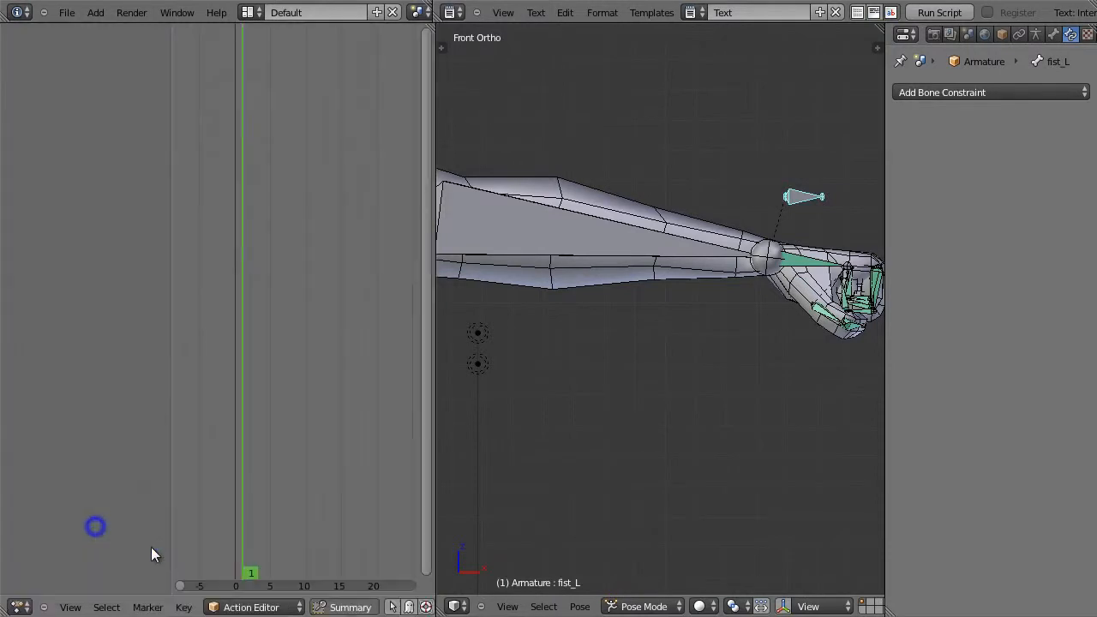
Load FistLAction in the Action Editor and narrow the editor and its channel list to give the 3D view more room
scroll(206, 606, "down", 5)
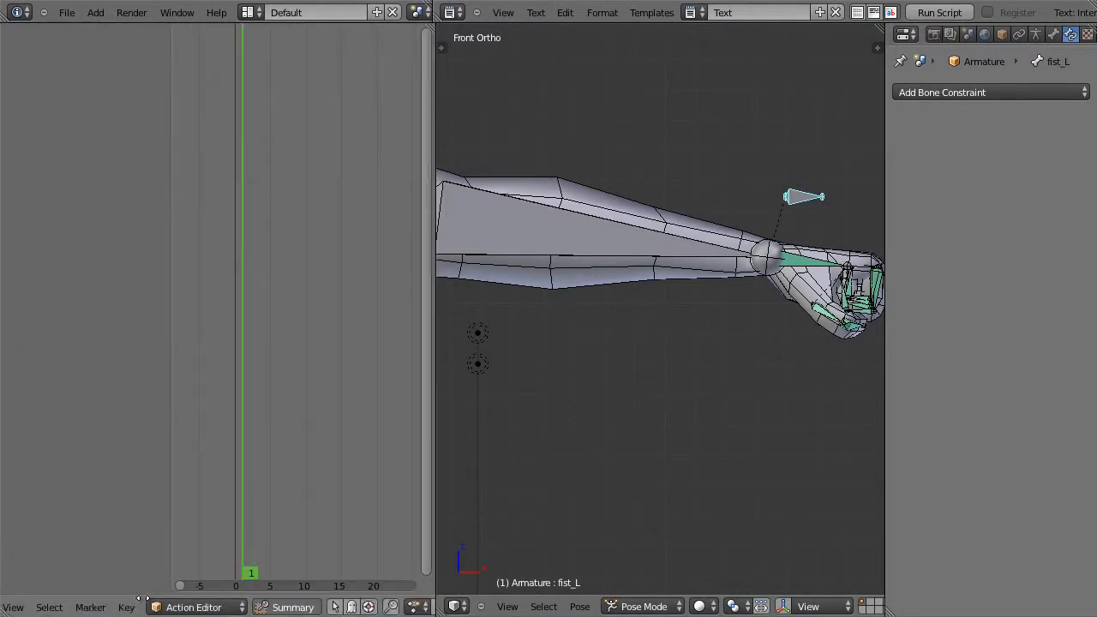
left_click(265, 606)
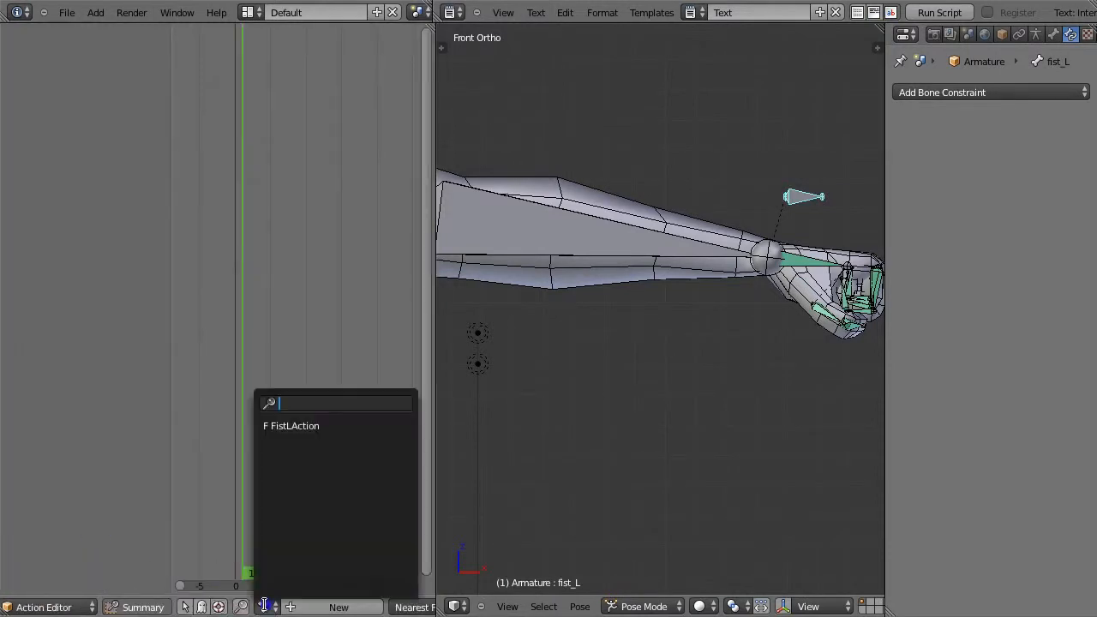
left_click(308, 424)
left_click_drag(169, 380, 126, 381)
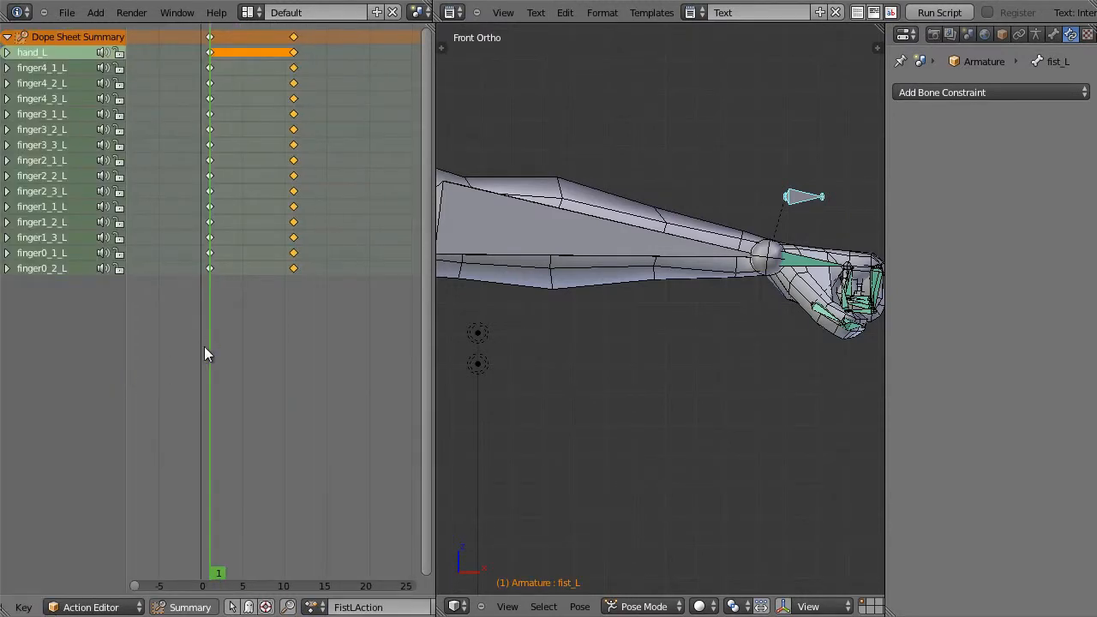
left_click_drag(431, 336, 170, 347)
scroll(170, 348, "up", 3)
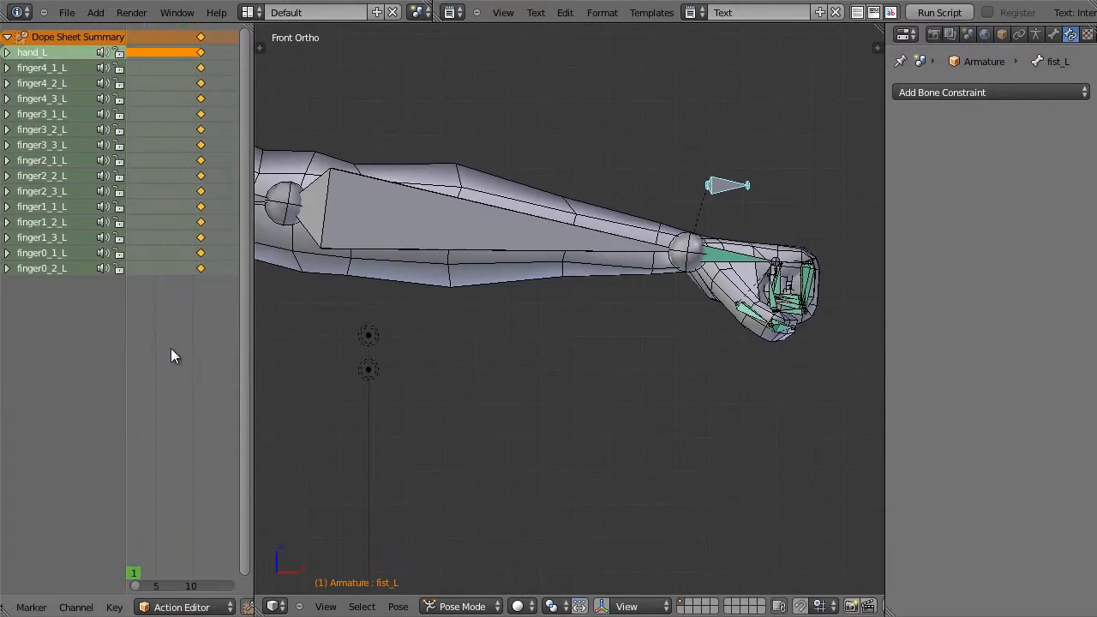
scroll(174, 360, "down", 1)
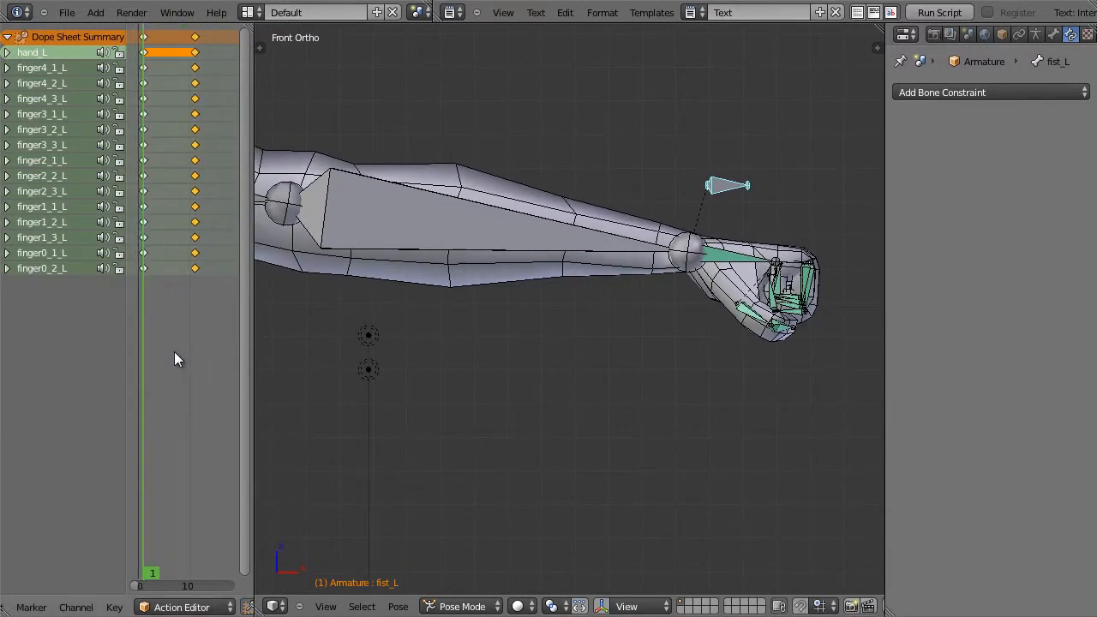
scroll(415, 346, "down", 2)
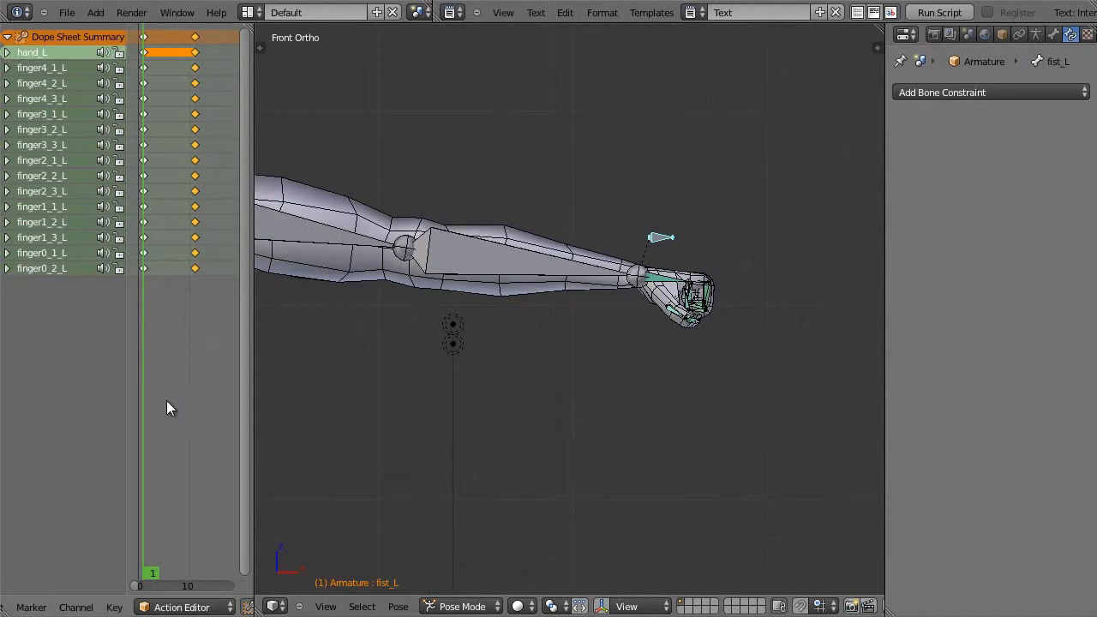
Clear the location and scale of the fist_L bone and return the animation to frame 1
left_click_drag(166, 412, 144, 401)
right_click(661, 239)
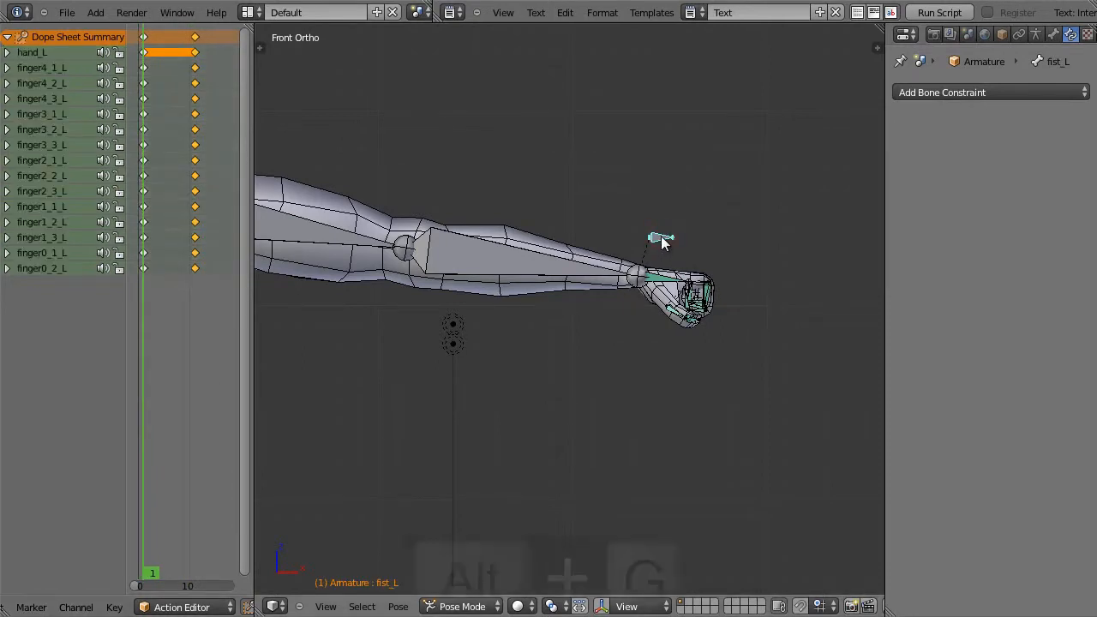
key("alt+g")
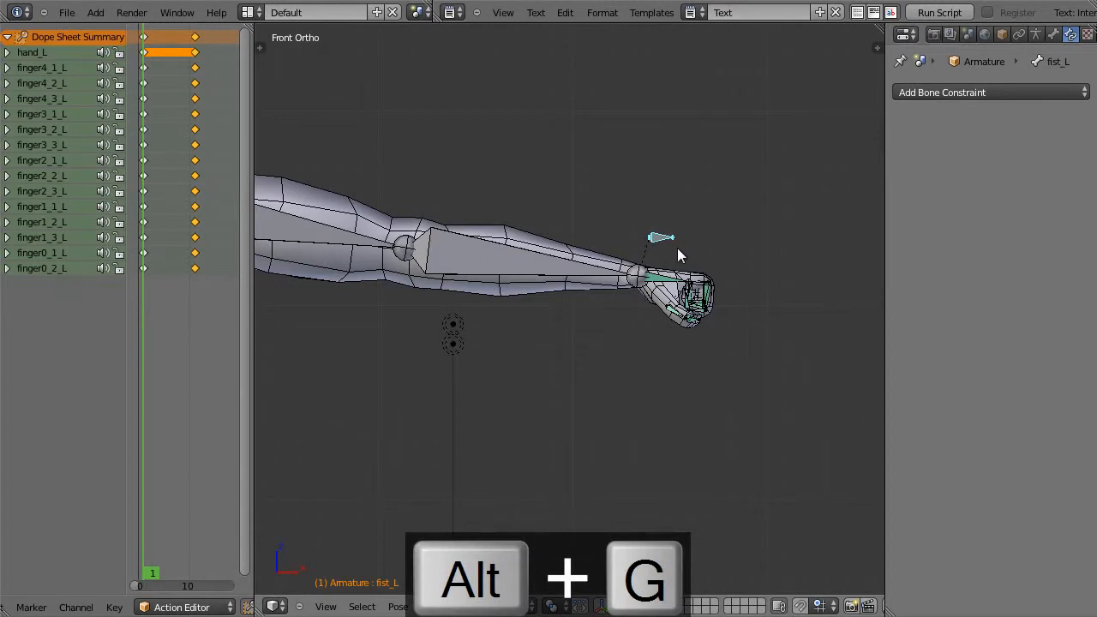
key("alt+s")
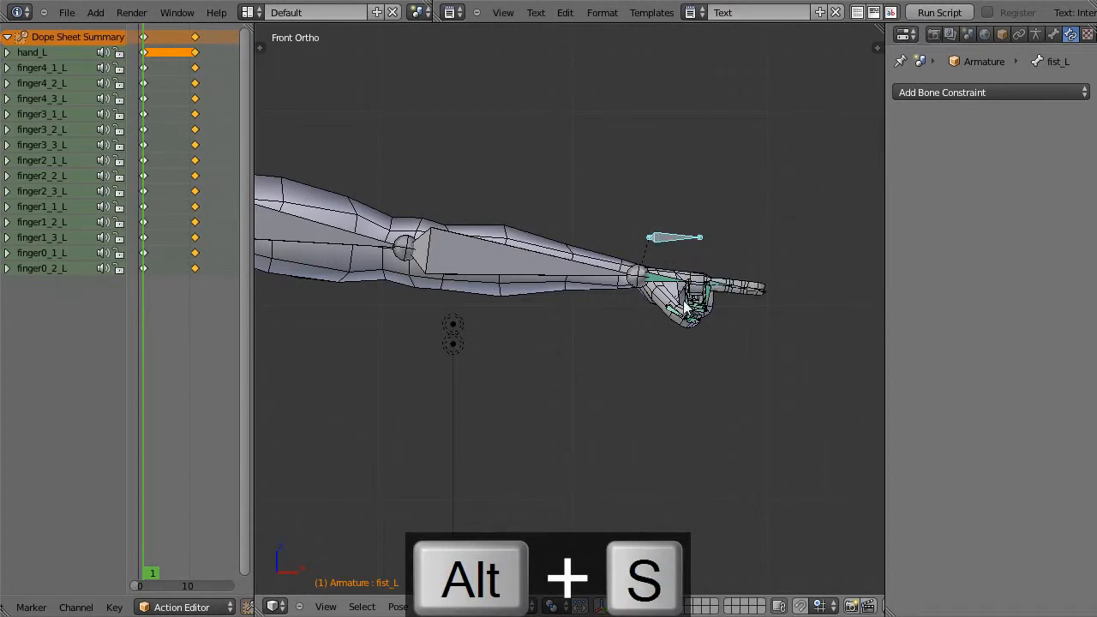
left_click_drag(189, 343, 143, 337)
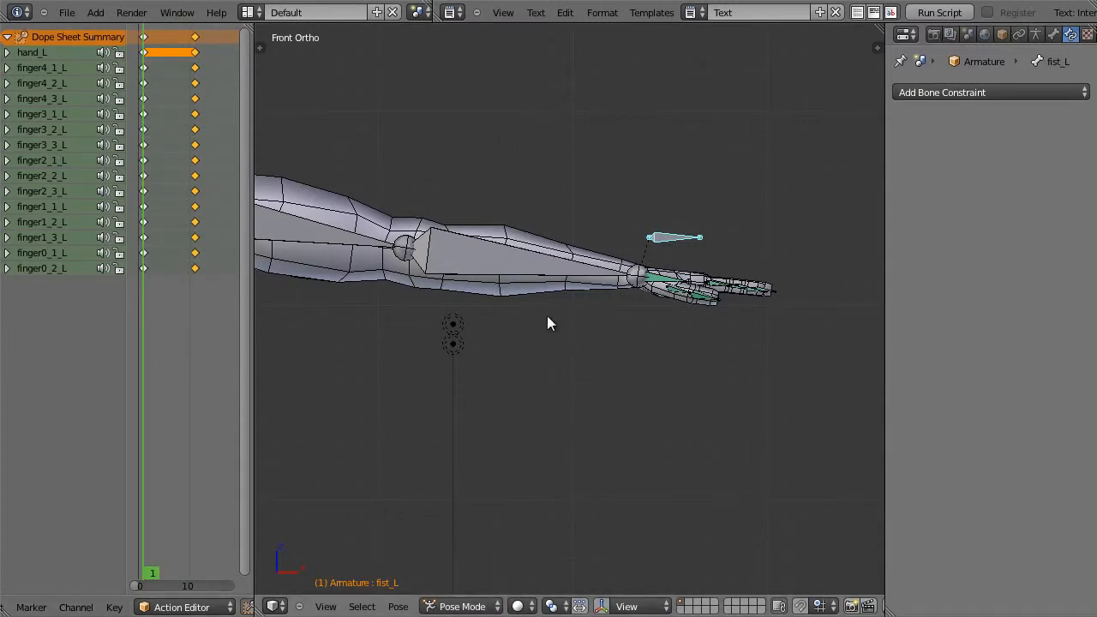
Go to frame 11, where the left hand is closed, and copy the pose of all the armature's bones
scroll(548, 314, "down", 2)
scroll(514, 320, "down", 3)
middle_click_drag(478, 326, 687, 263, "shift")
left_click_drag(181, 318, 199, 321)
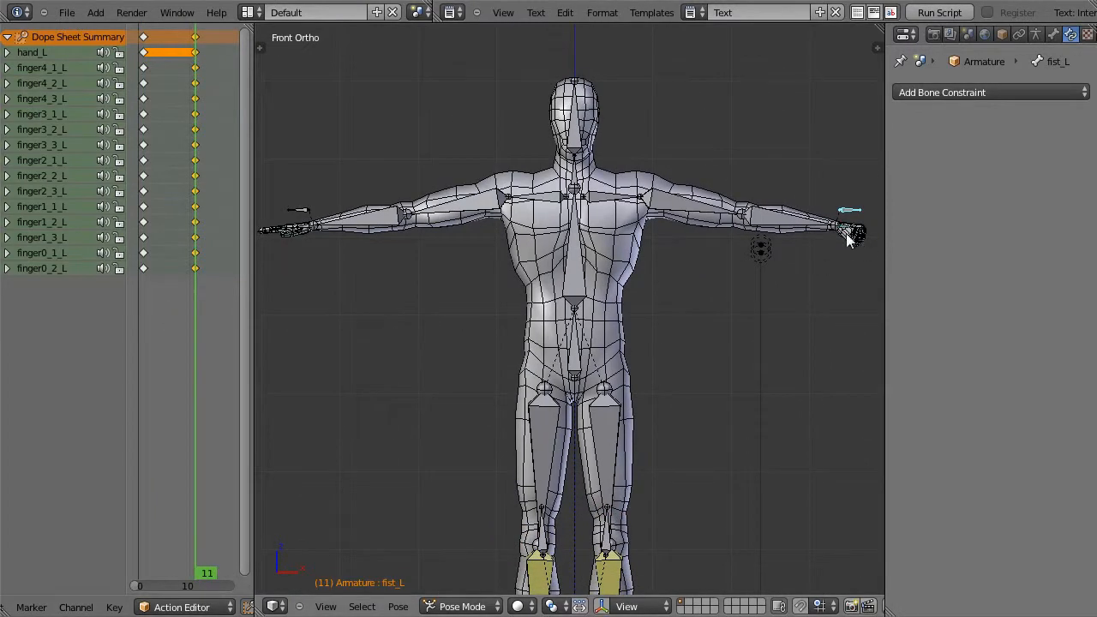
key("a")
key("a")
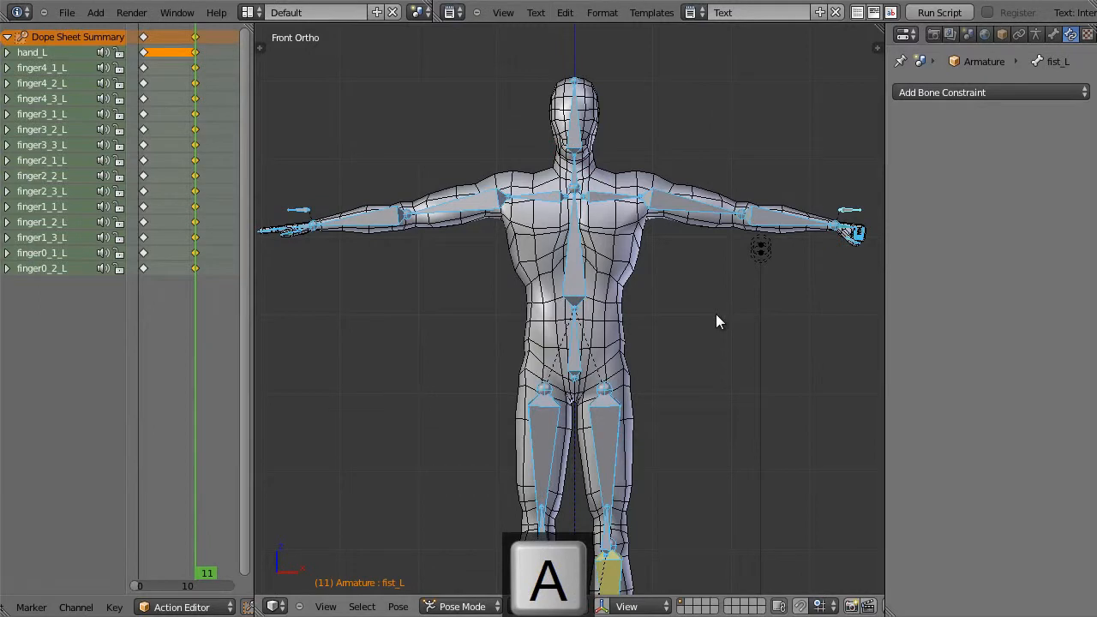
middle_click_drag(715, 360, 677, 370, "shift")
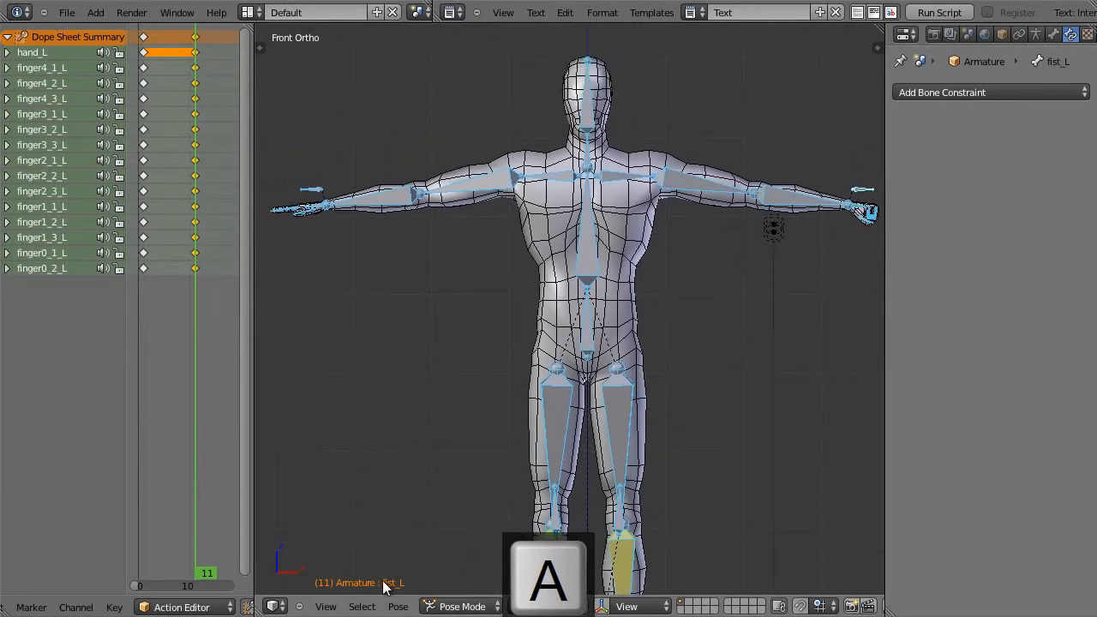
left_click(397, 606)
left_click(472, 397)
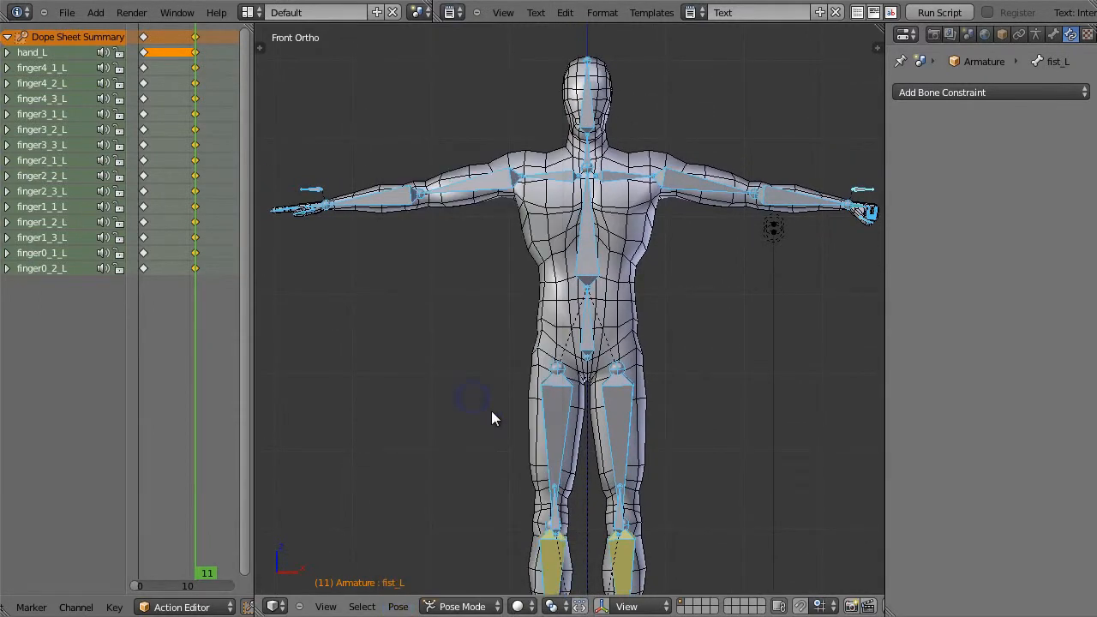
Move to frame 16 and paste the copied pose X-flipped onto all the bones
left_click_drag(198, 365, 222, 363)
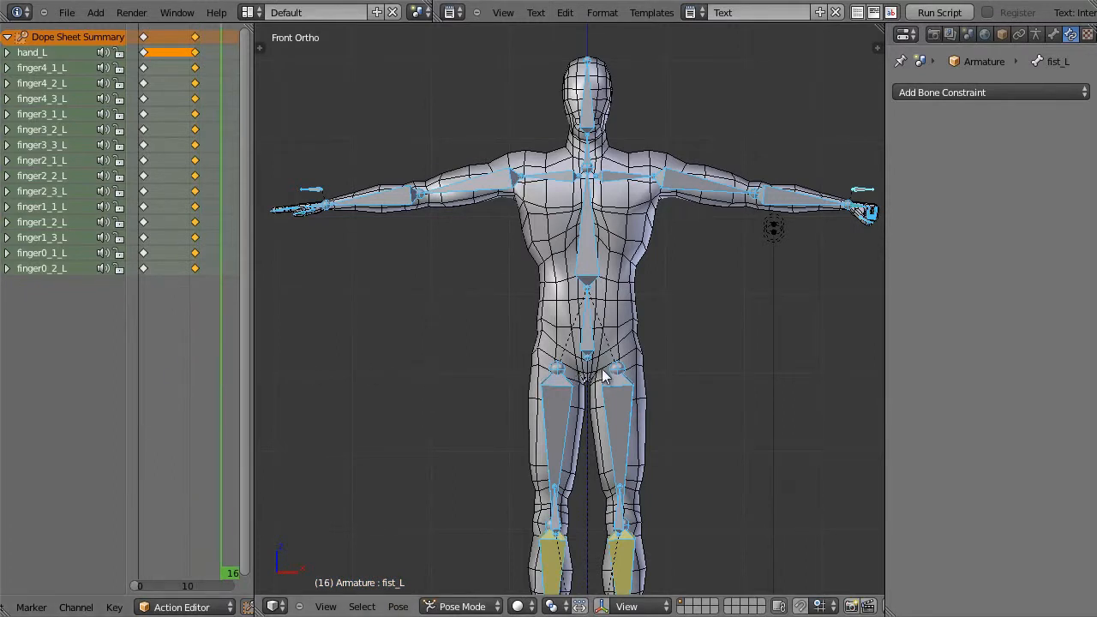
left_click(397, 606)
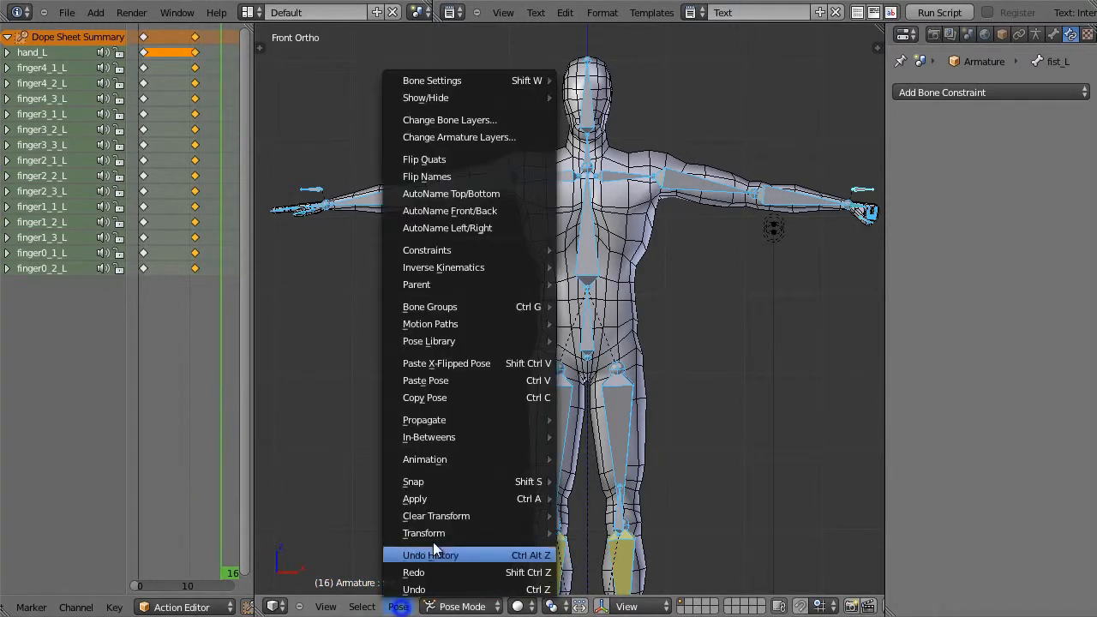
left_click(481, 370)
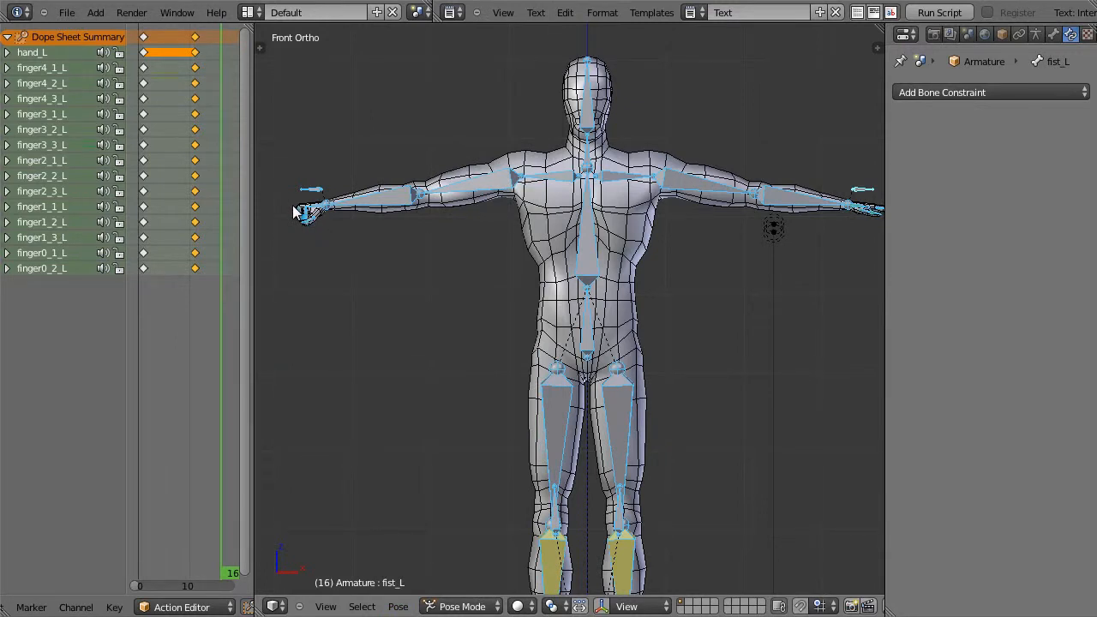
Select only the right hand and finger bones, insert a LocRot keyframe for them at frame 16, and widen the Action Editor
scroll(293, 202, "up", 2)
middle_click_drag(291, 201, 545, 247, "shift")
scroll(422, 232, "up", 6)
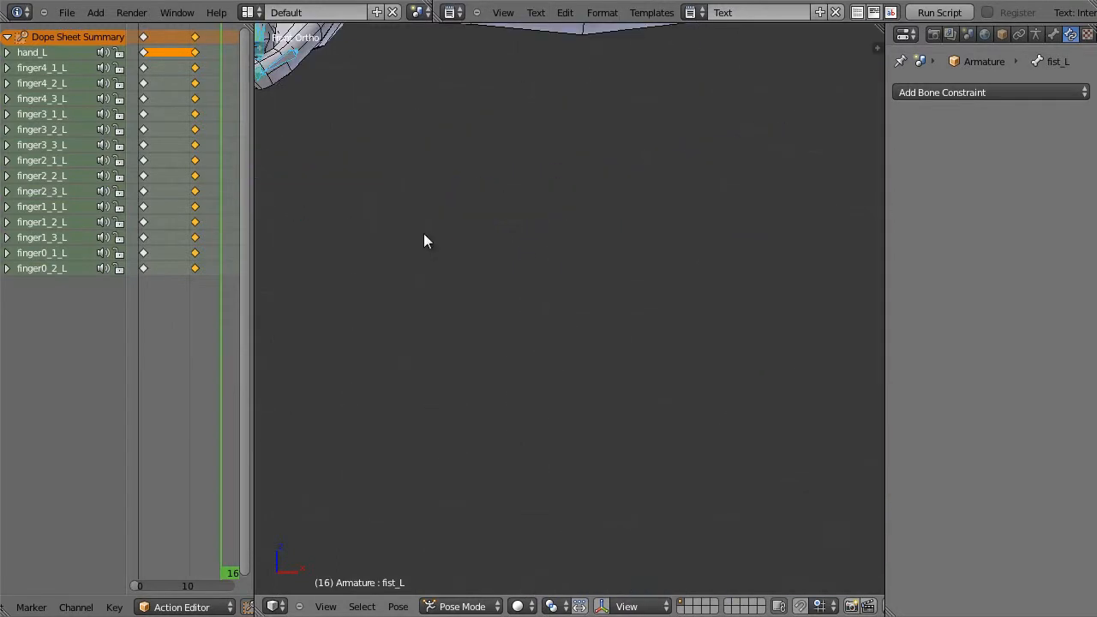
middle_click_drag(343, 77, 457, 291, "shift")
key("a")
key("b")
left_click_drag(335, 192, 453, 348)
middle_click_drag(450, 346, 493, 397)
key("i")
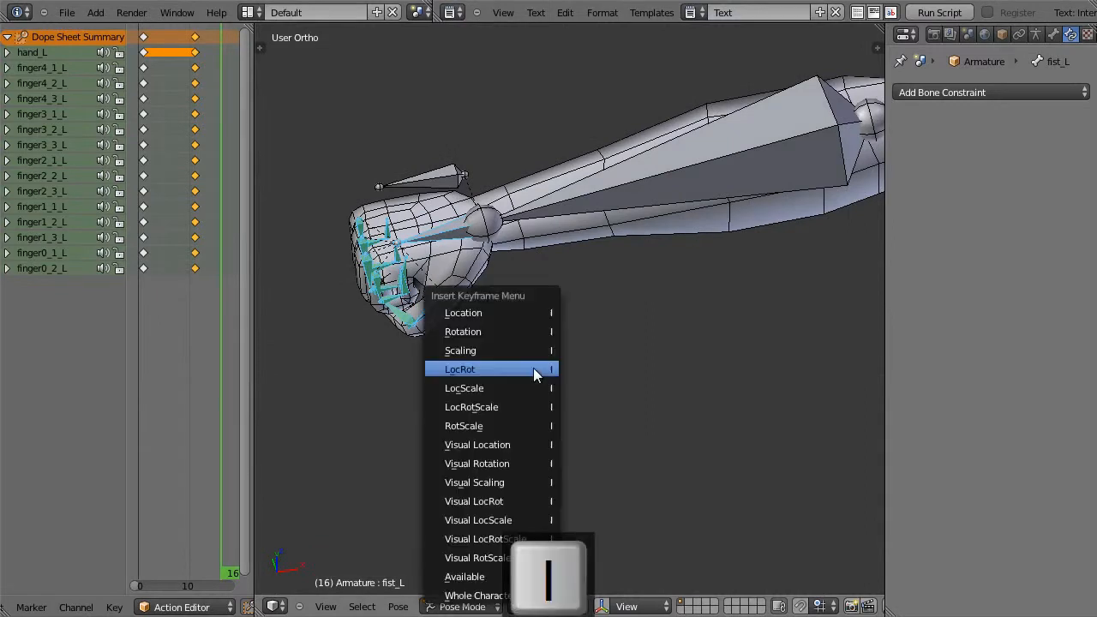
left_click(533, 368)
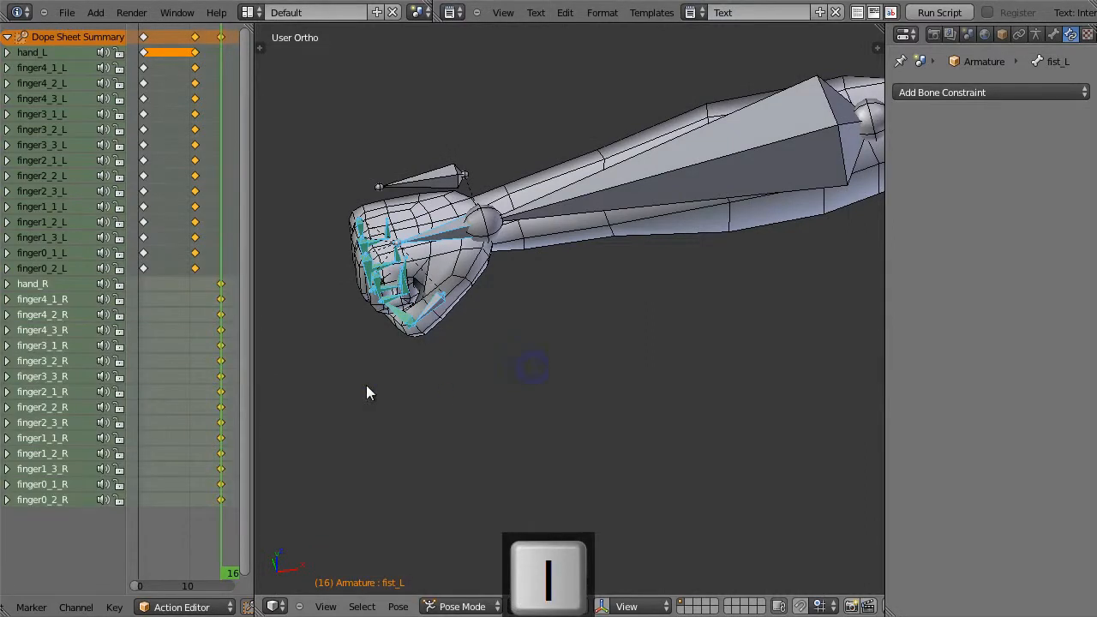
left_click_drag(253, 378, 393, 379)
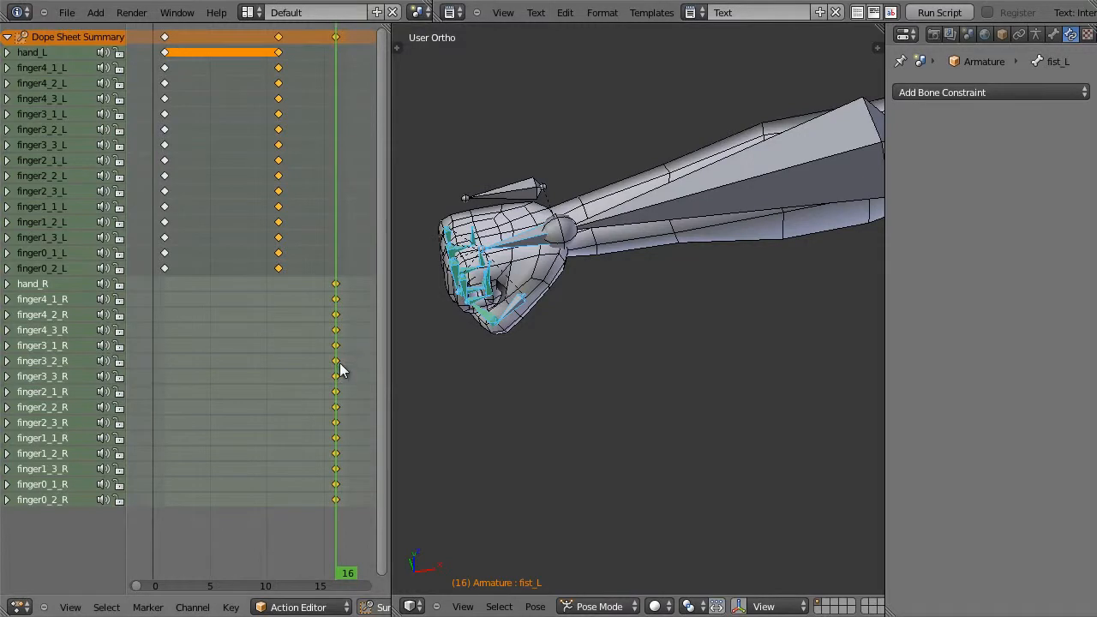
Make a separate copy of FistLAction and name it FistRAction
left_click_drag(388, 365, 632, 369)
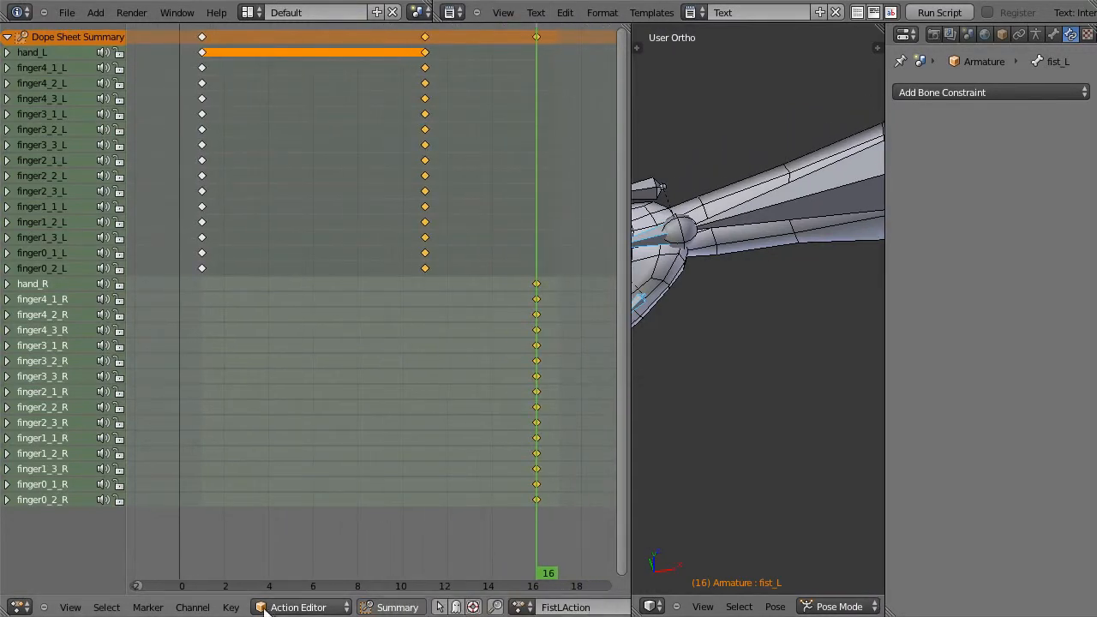
middle_click_drag(250, 608, 7, 607)
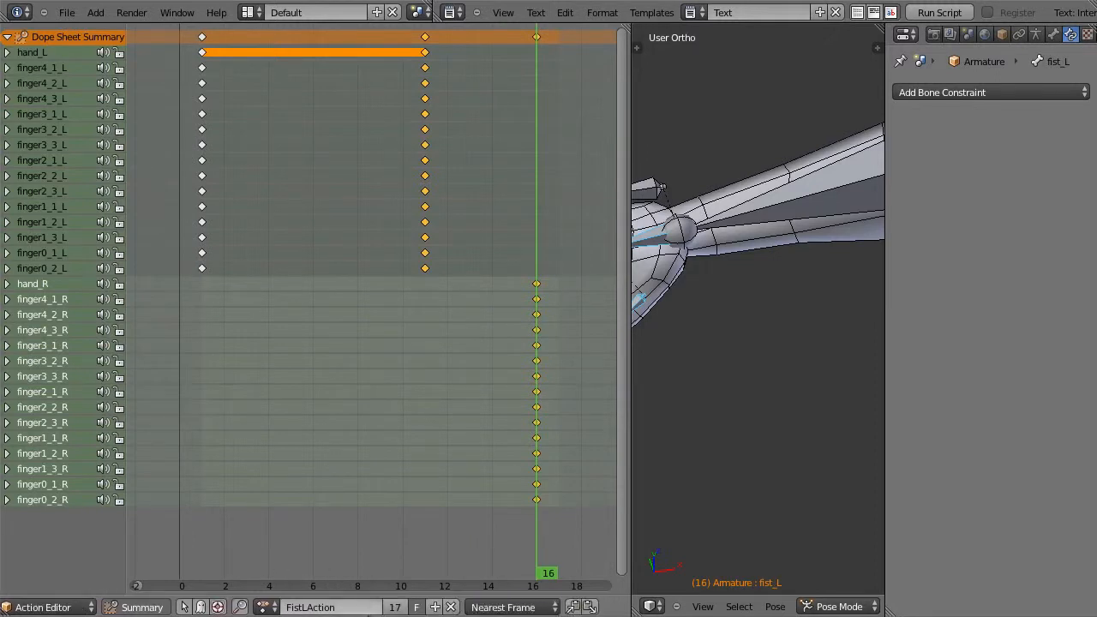
left_click(435, 607)
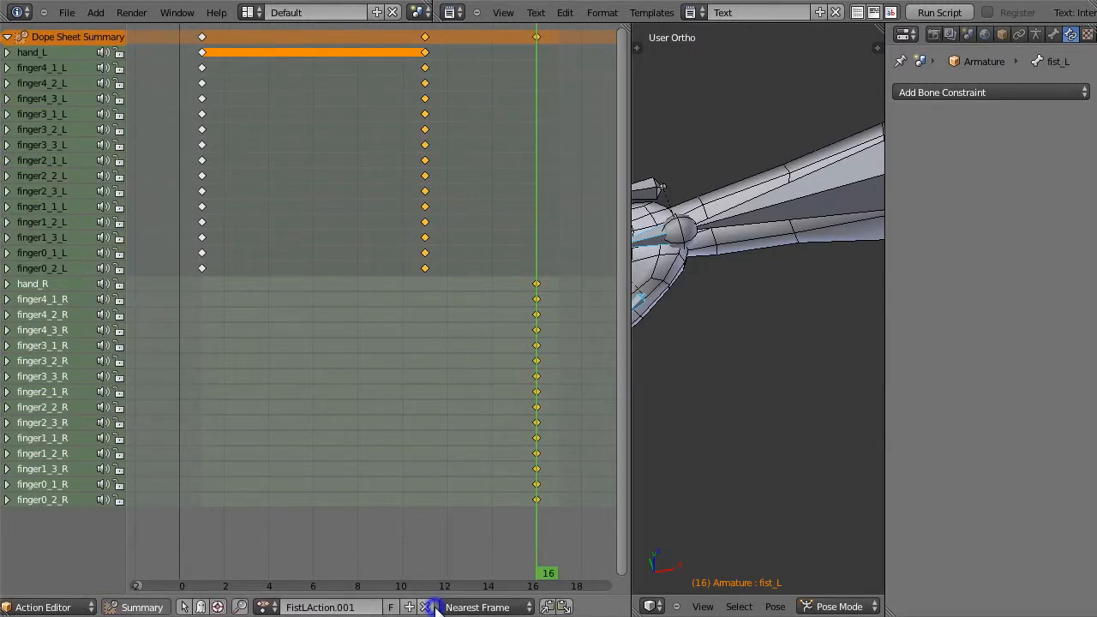
left_click(339, 607)
type("Fis")
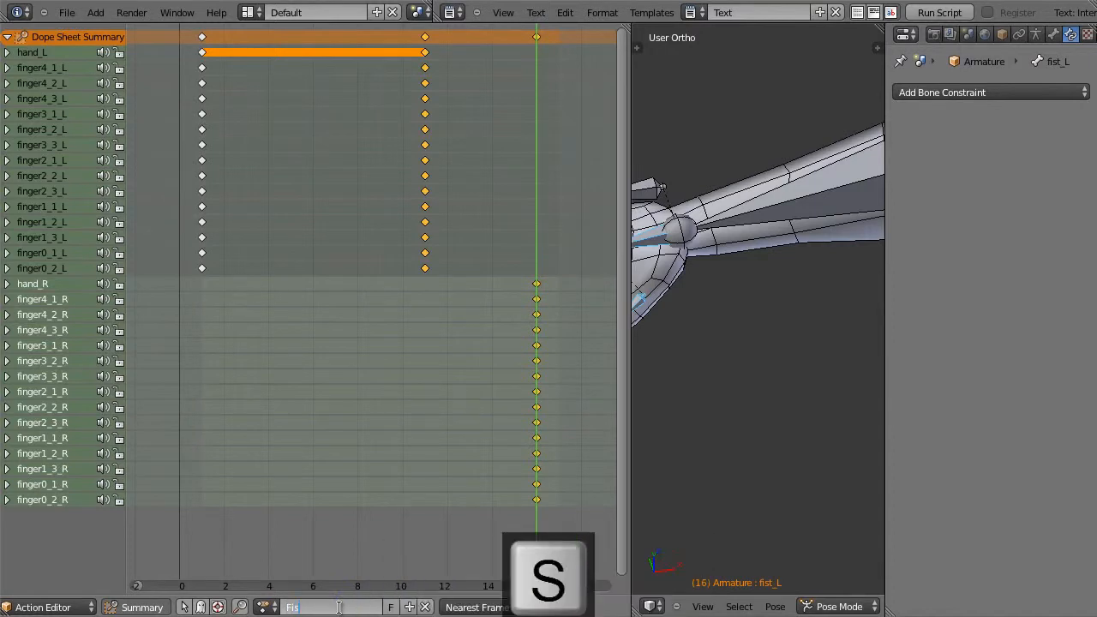
type("tRAction")
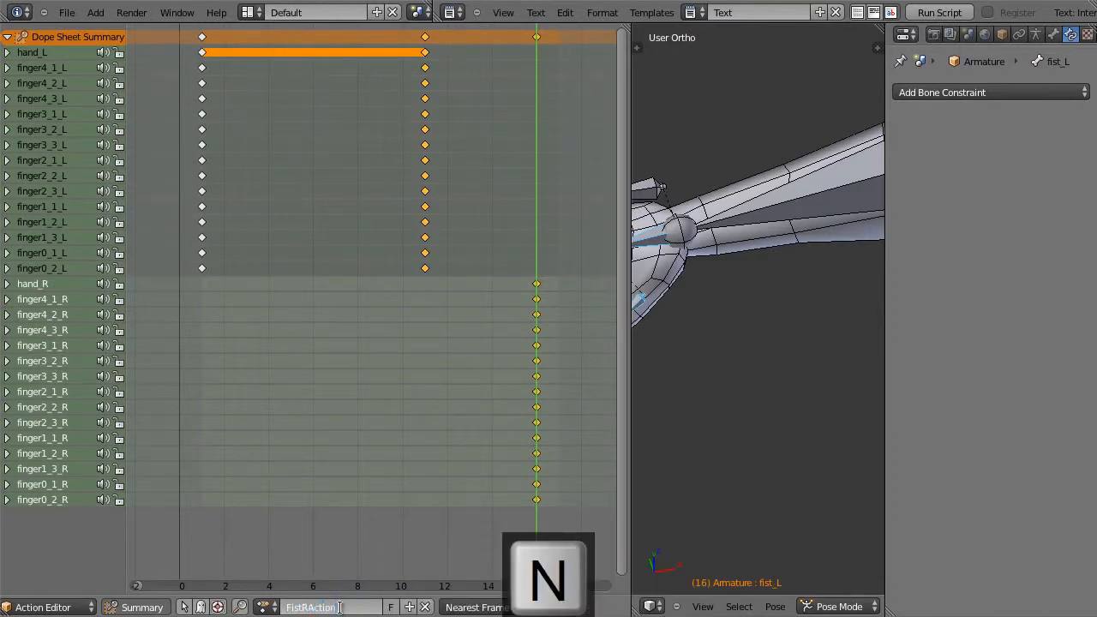
key("Return")
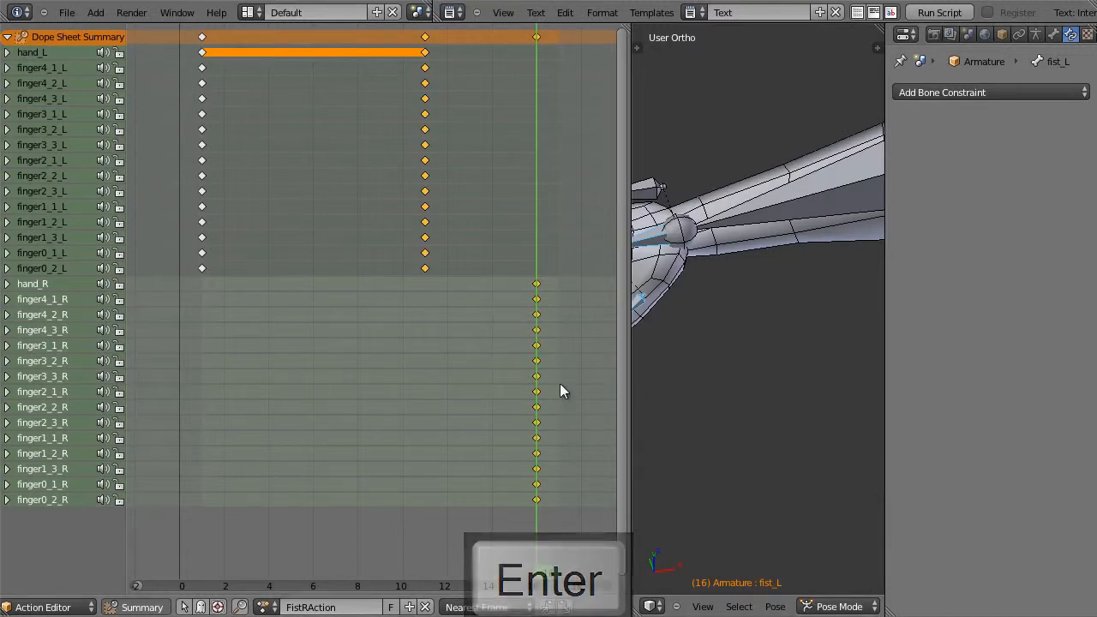
Move only the right hand and finger keyframes from frame 16 to frame 11 in FistRAction
key("a")
key("b")
left_click_drag(554, 280, 495, 542)
key("g")
left_click(399, 494)
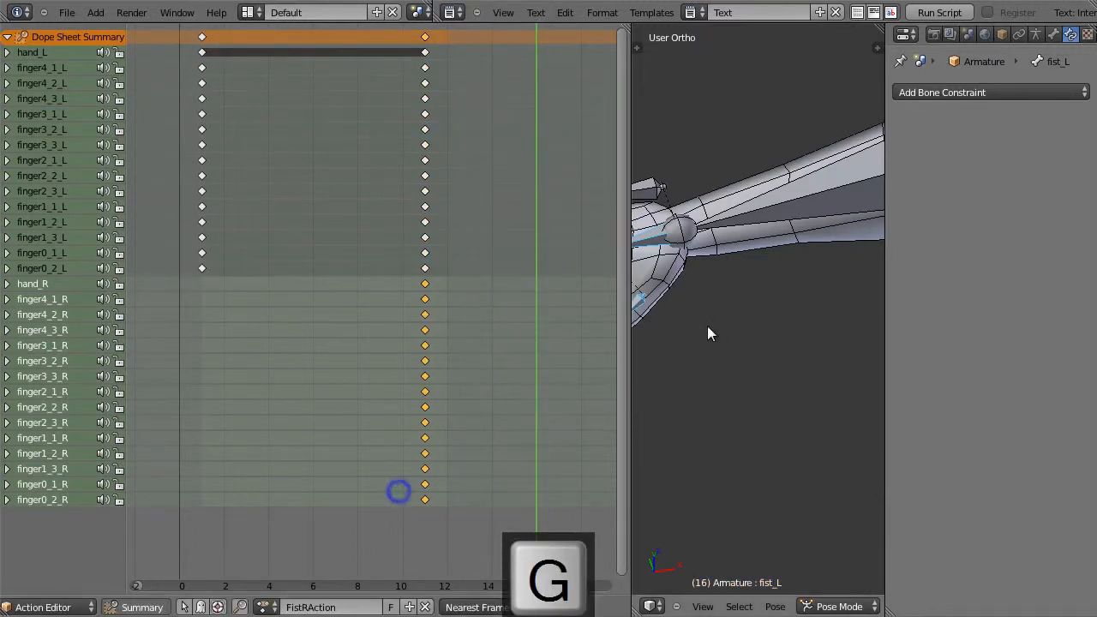
At frame 1, clear the rotation and location of the right hand bones and insert a LocRot keyframe for them
left_click_drag(630, 348, 439, 359)
left_click_drag(214, 351, 174, 346)
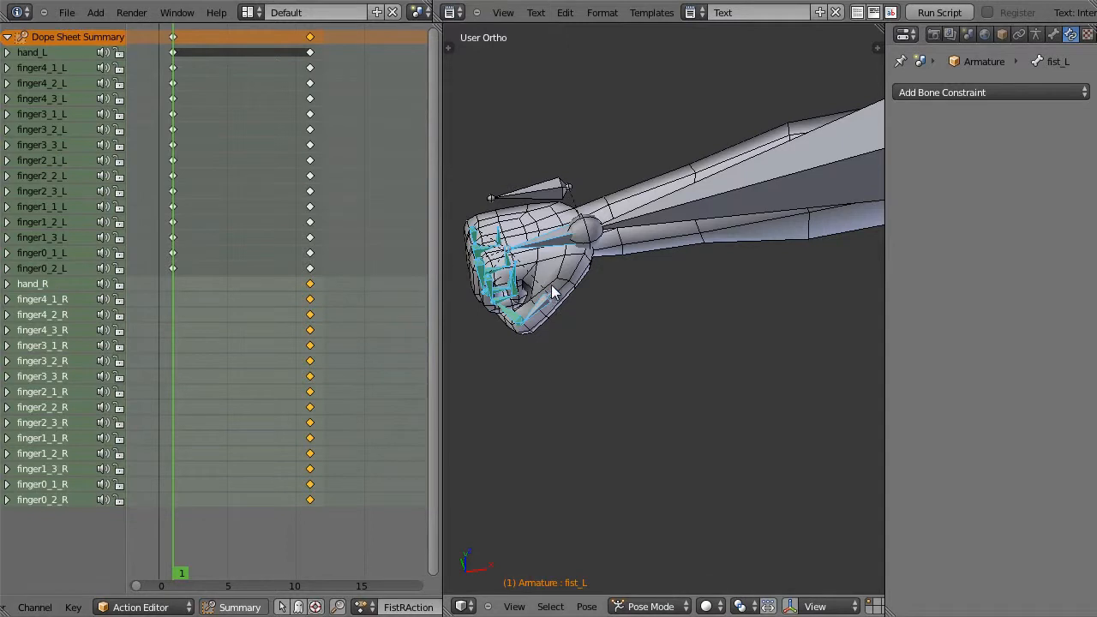
key("alt+r")
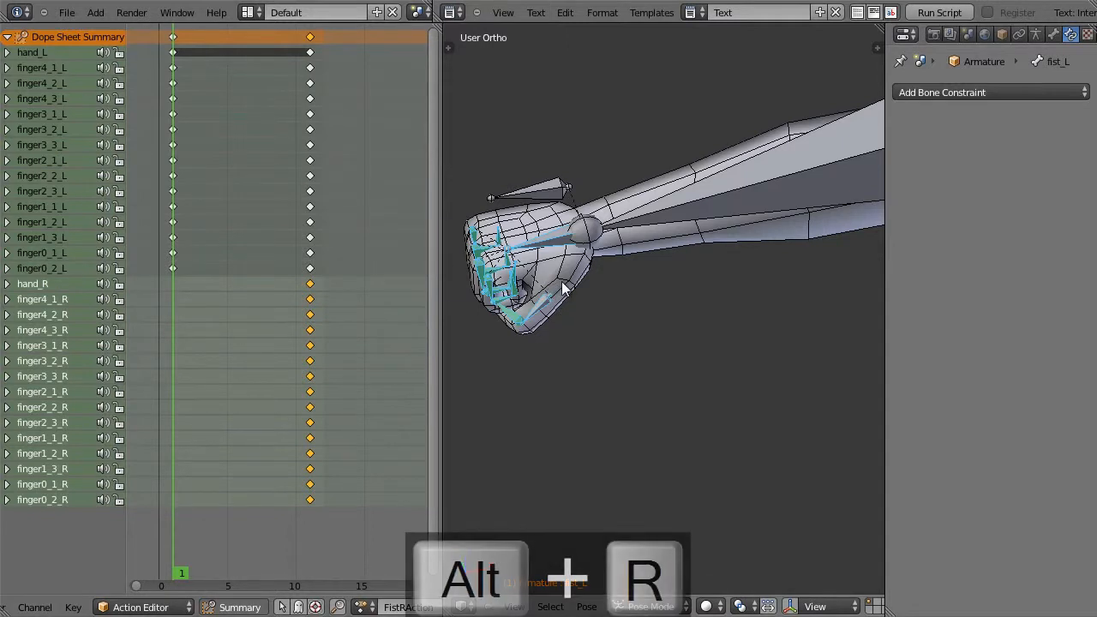
key("alt+g")
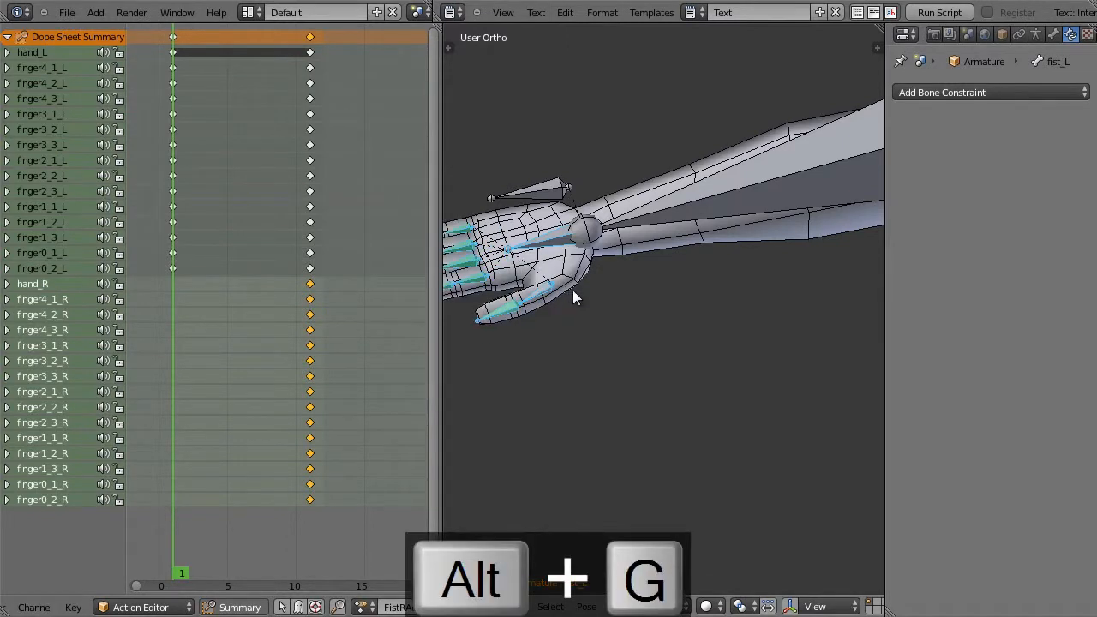
key("i")
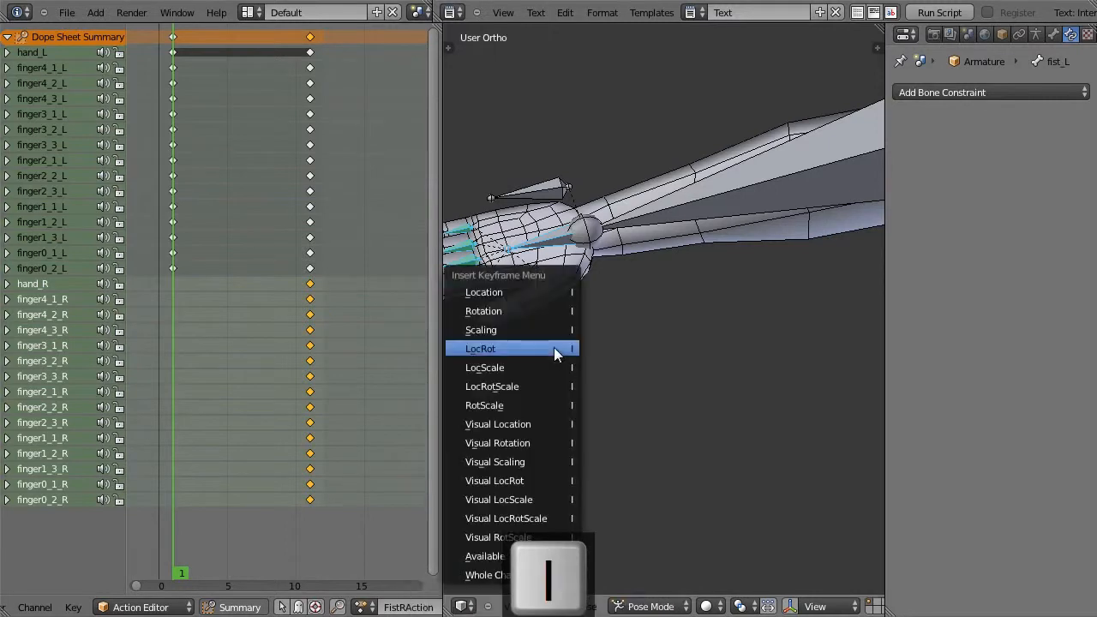
key("Return")
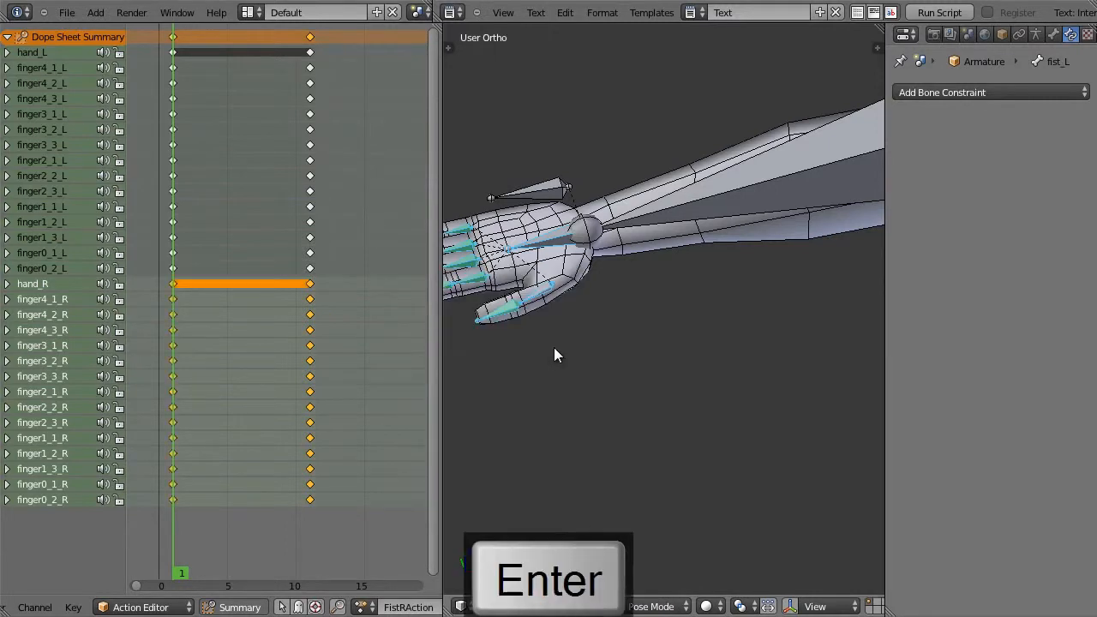
Delete all the left hand and finger channels, hand_L through finger0_2_L, from FistRAction
left_click_drag(201, 411, 171, 396)
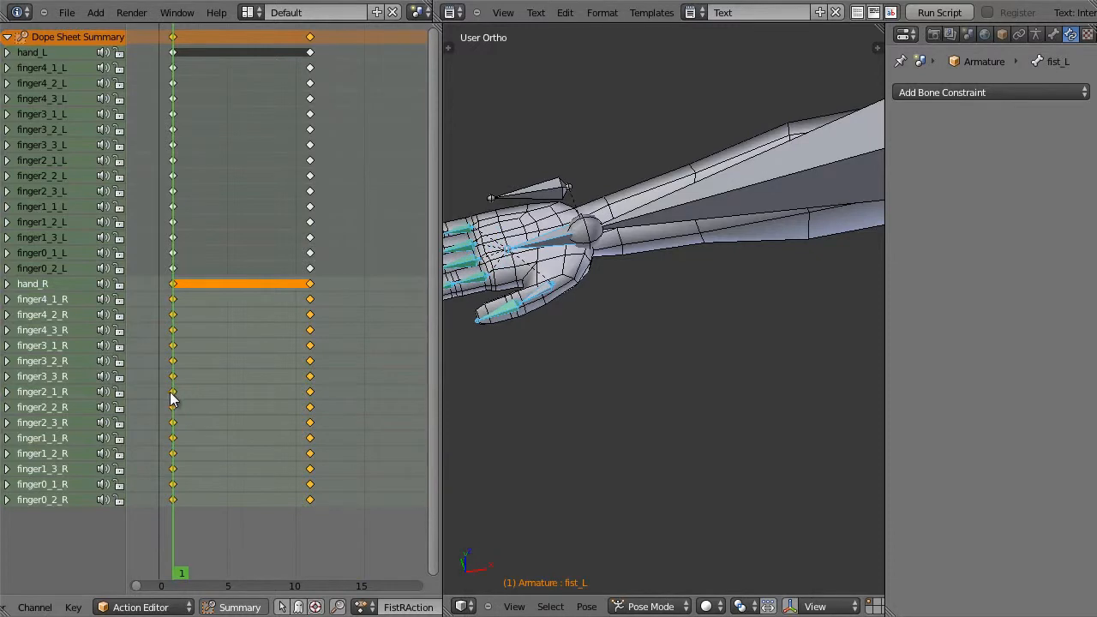
left_click(132, 266)
key("a")
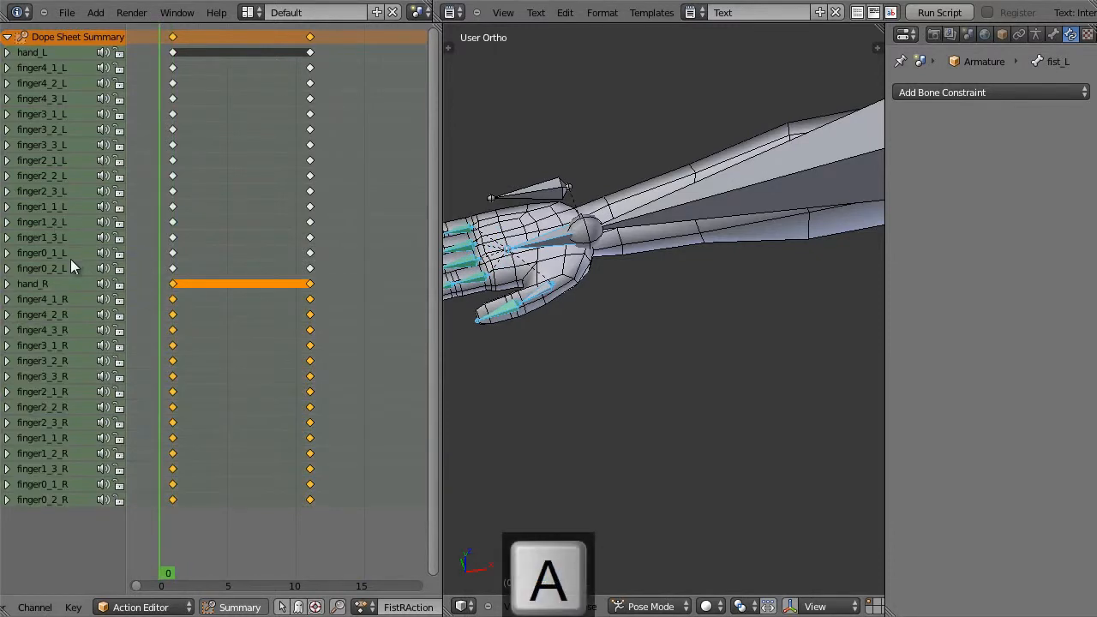
key("b")
left_click_drag(80, 268, 11, 50)
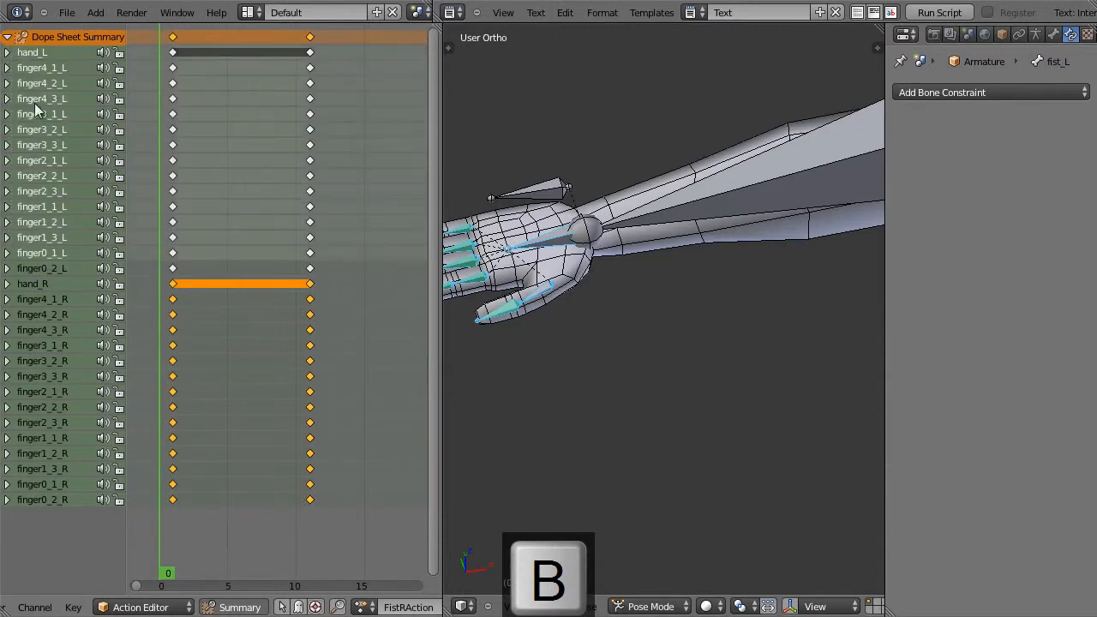
left_click(30, 269)
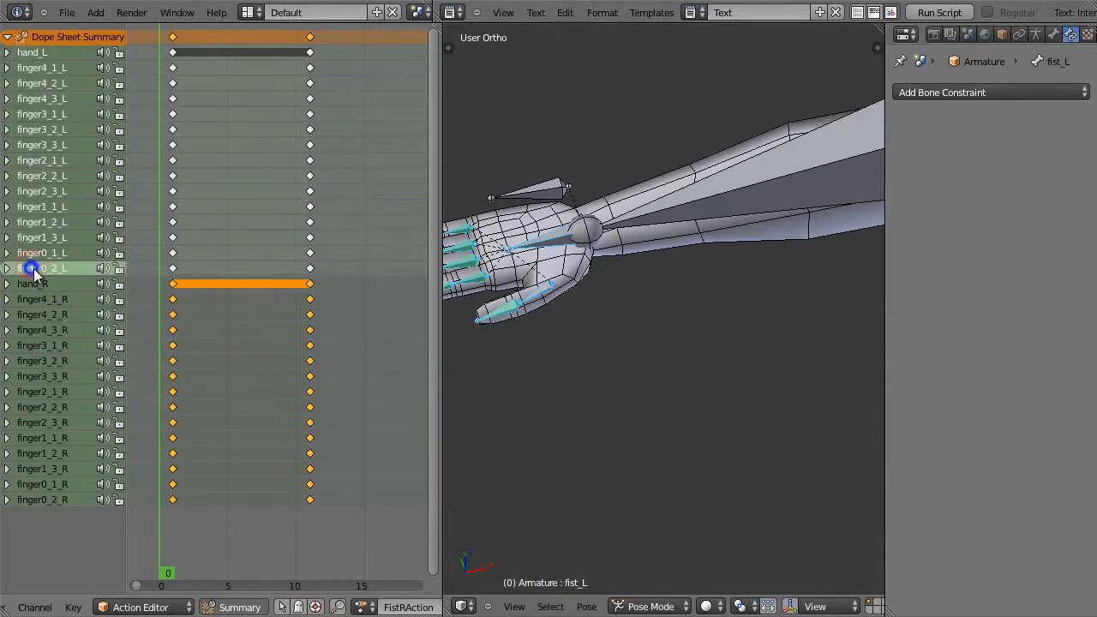
key("x")
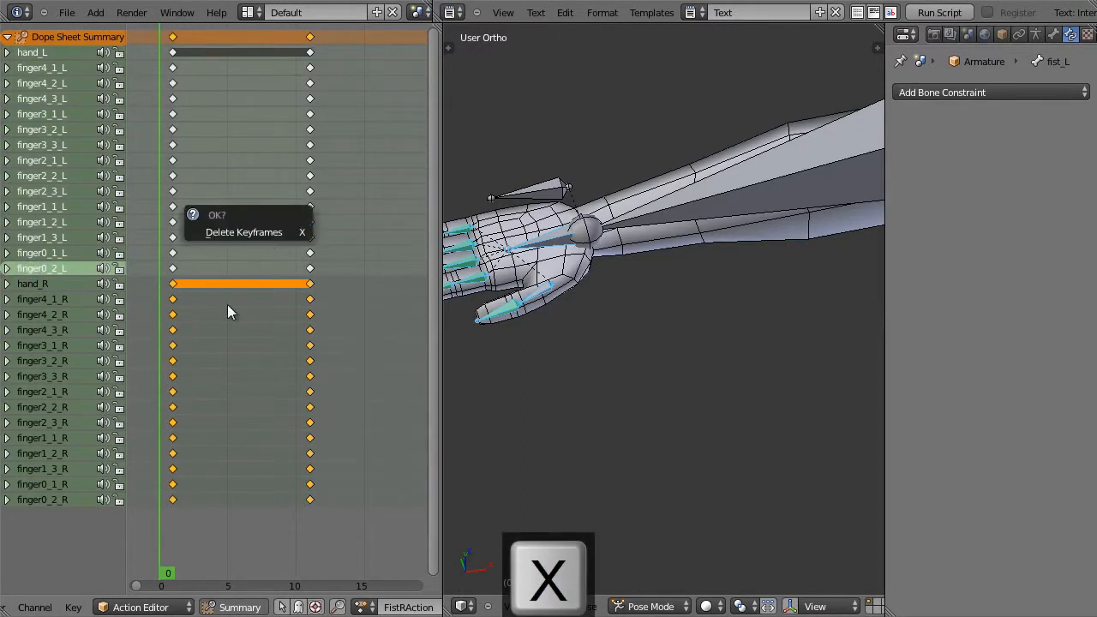
key("x")
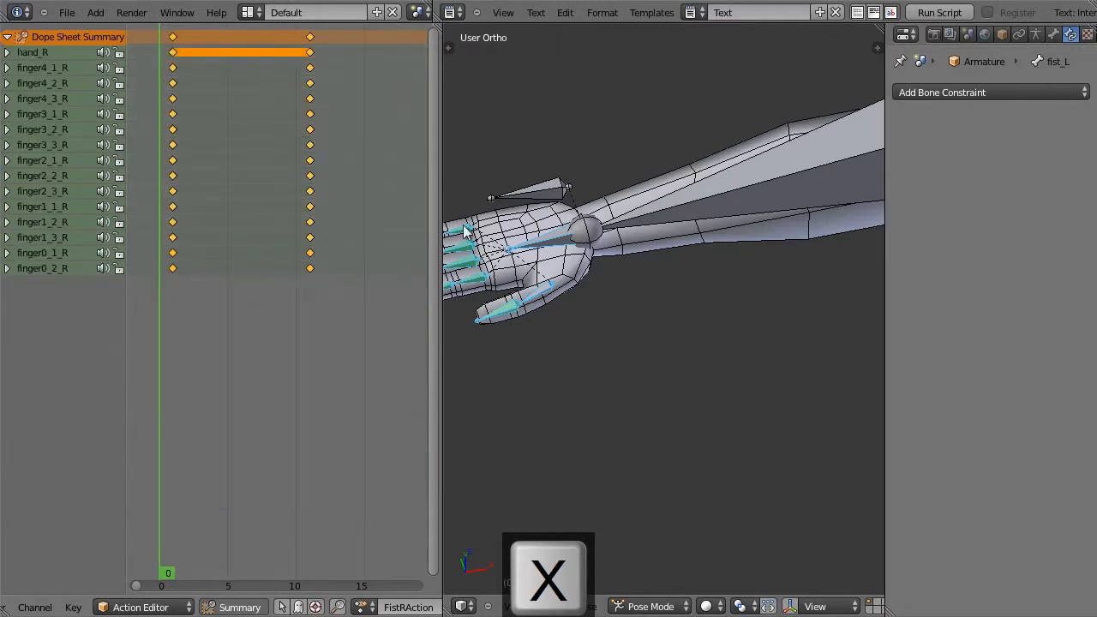
Switch the Action Editor to FistLAction, delete its right hand and finger channels, and stay on frame 1
left_click_drag(210, 273, 172, 278)
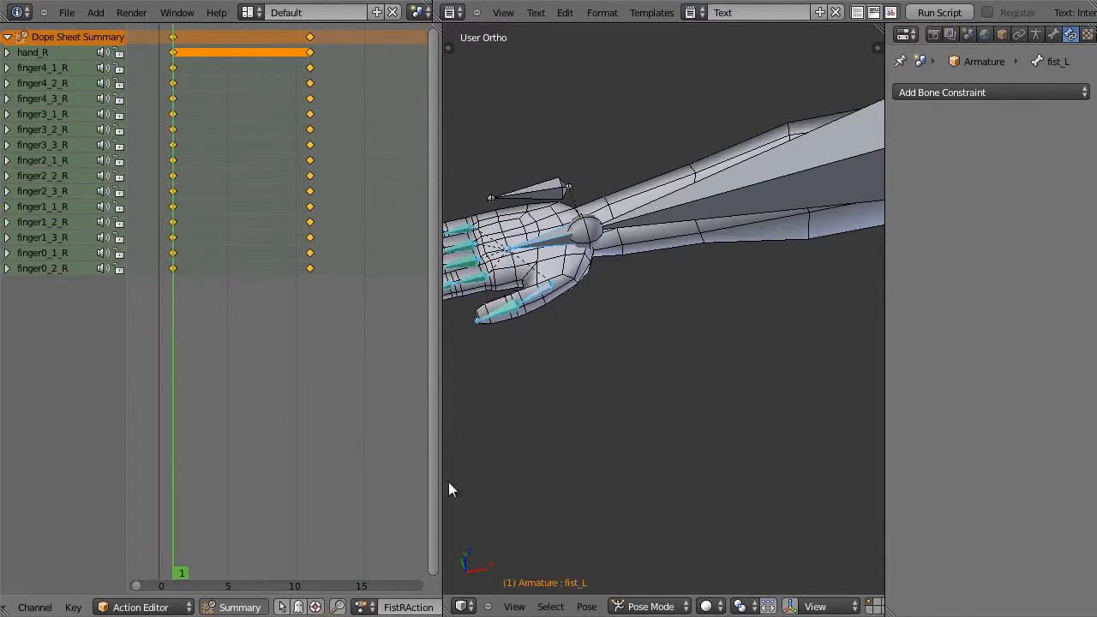
left_click_drag(443, 460, 625, 446)
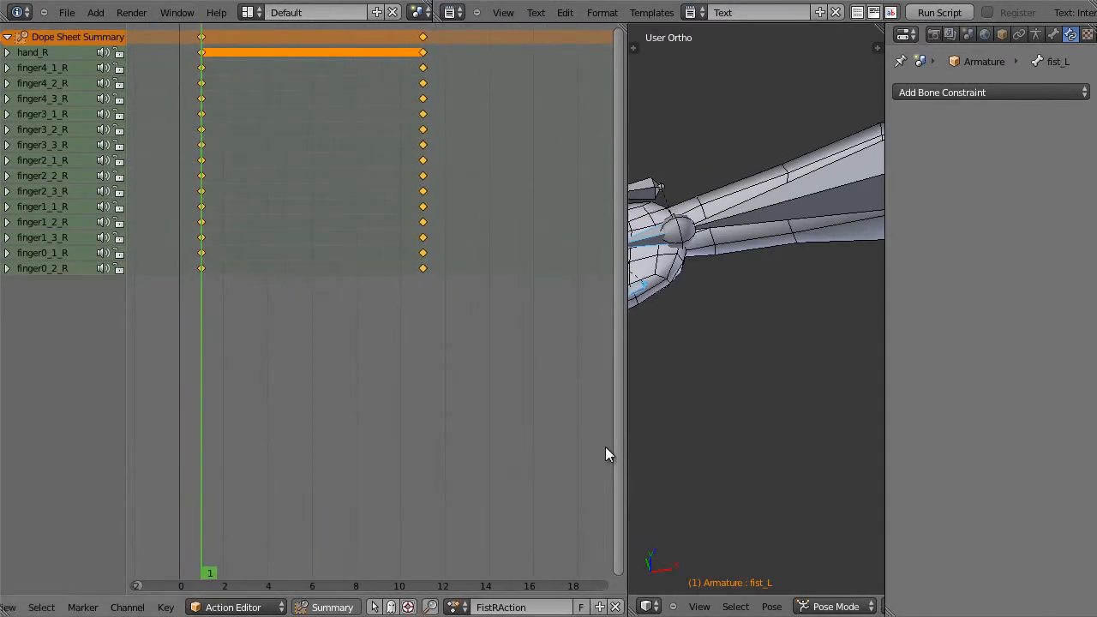
left_click(454, 607)
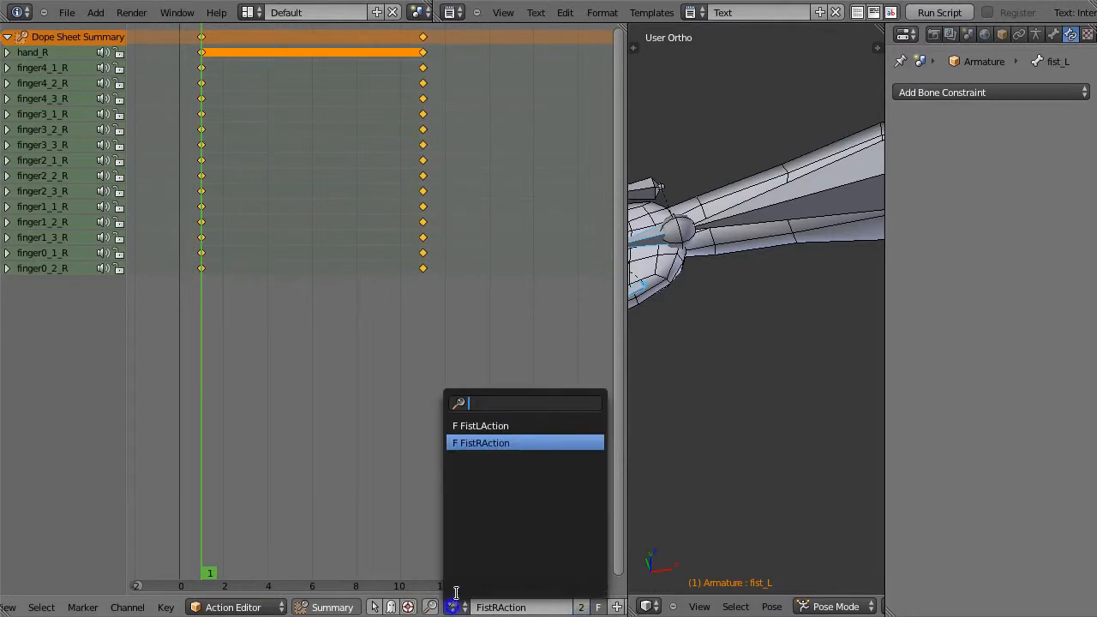
left_click(491, 426)
key("x")
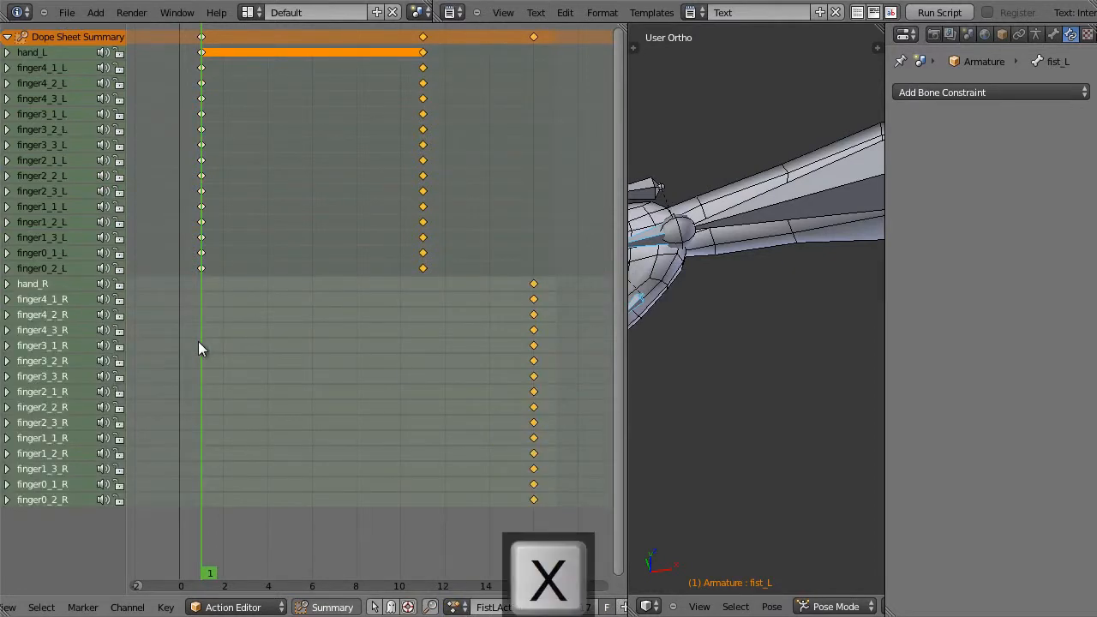
left_click(101, 344)
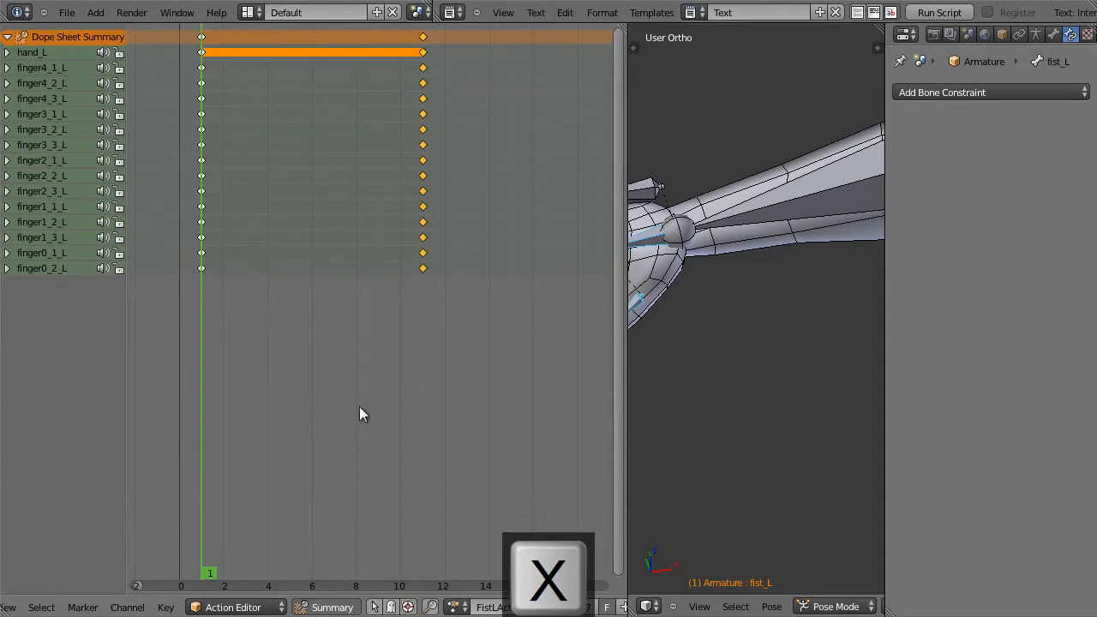
mouse_move(221, 388)
left_mouse_down()
mouse_move(382, 385)
mouse_move(269, 395)
mouse_move(203, 377)
left_mouse_up()
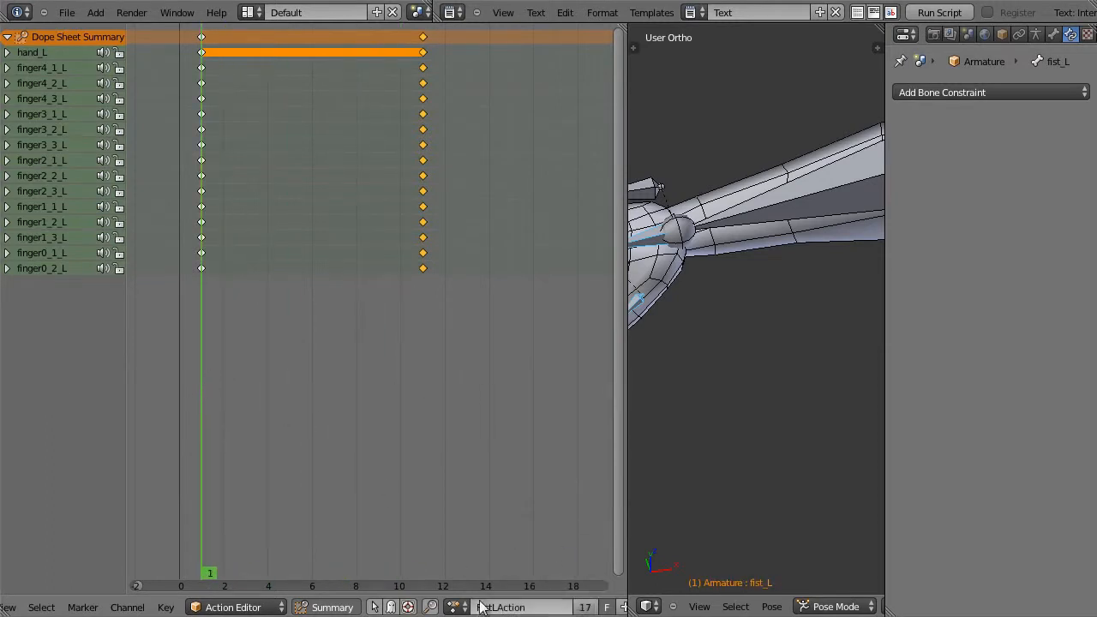
Unlink FistLAction from the armature and clear the rotation and location of the right hand bones
scroll(442, 609, "down", 5)
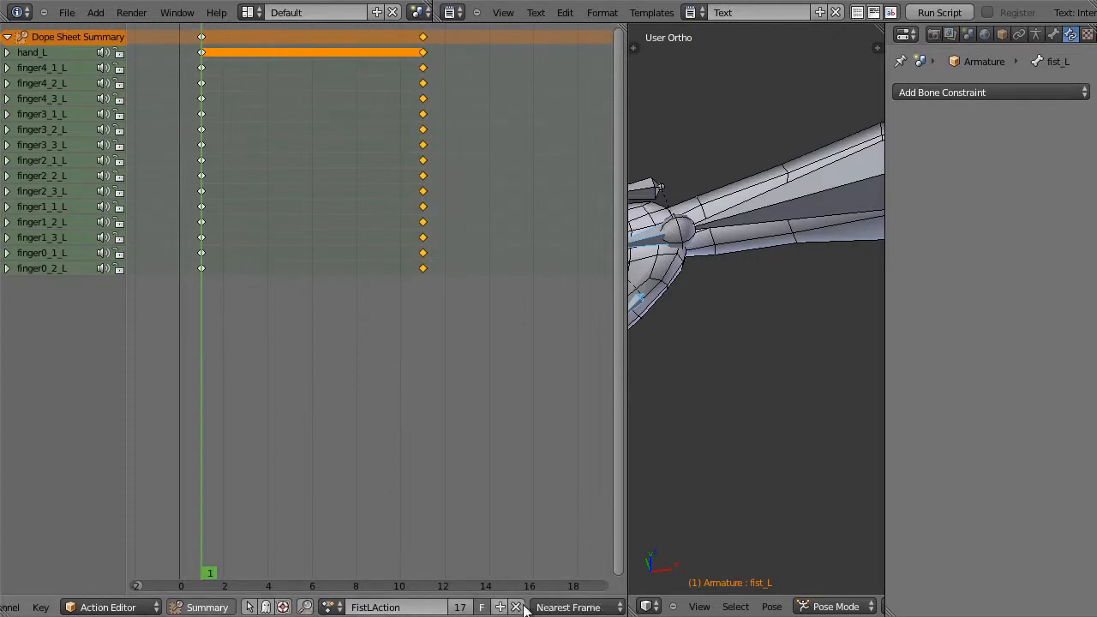
left_click(516, 606)
left_click_drag(624, 482, 244, 482)
scroll(389, 361, "up", 3)
middle_click_drag(383, 332, 580, 443, "shift")
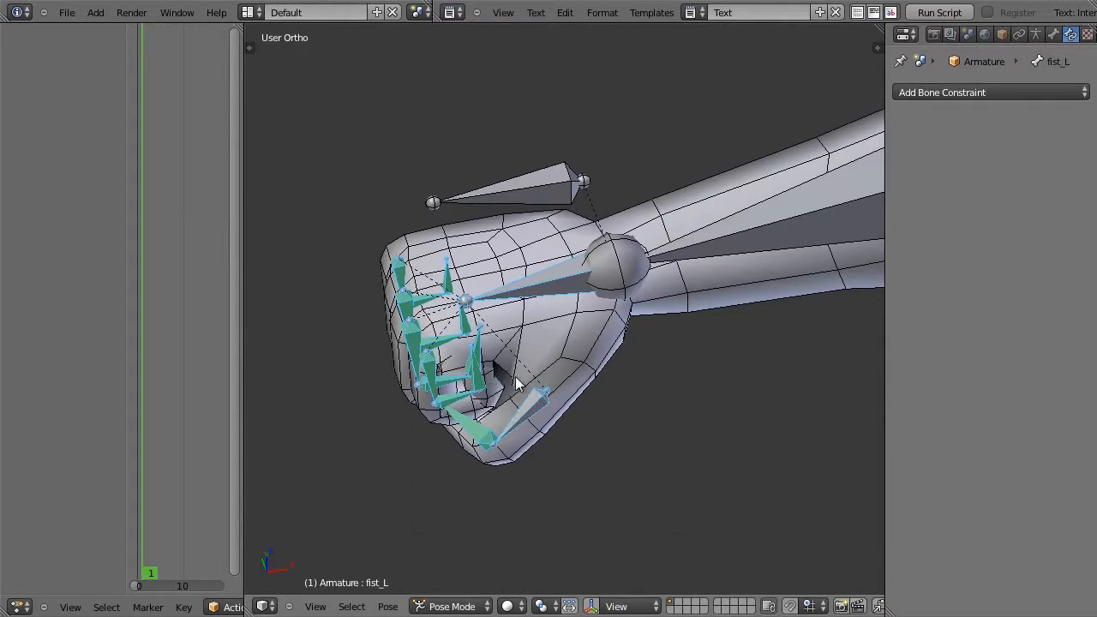
key("alt+r")
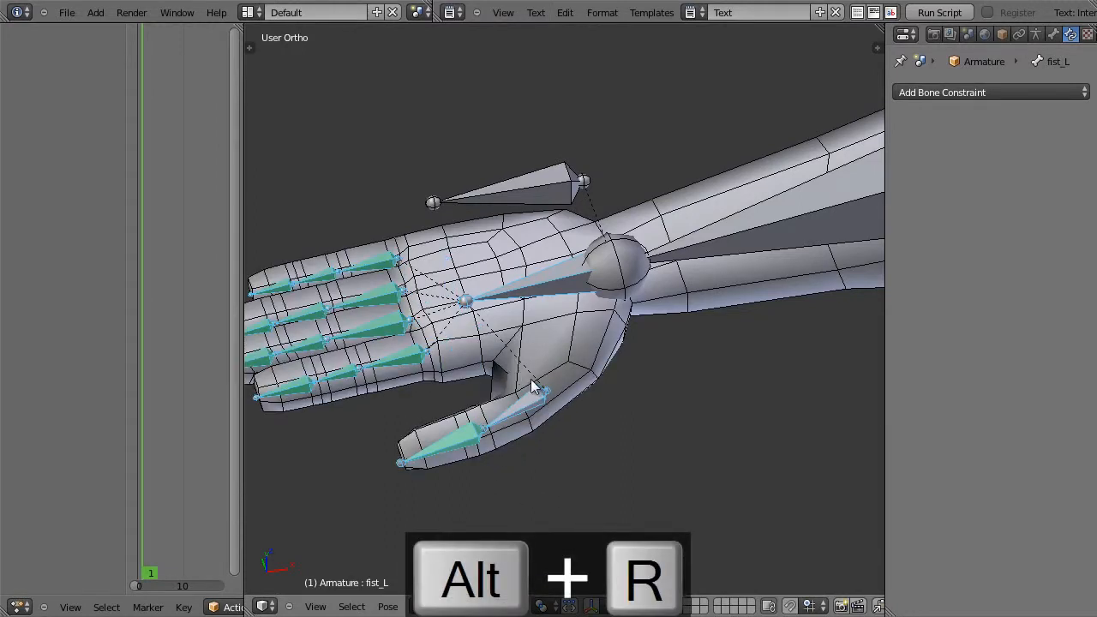
key("alt+g")
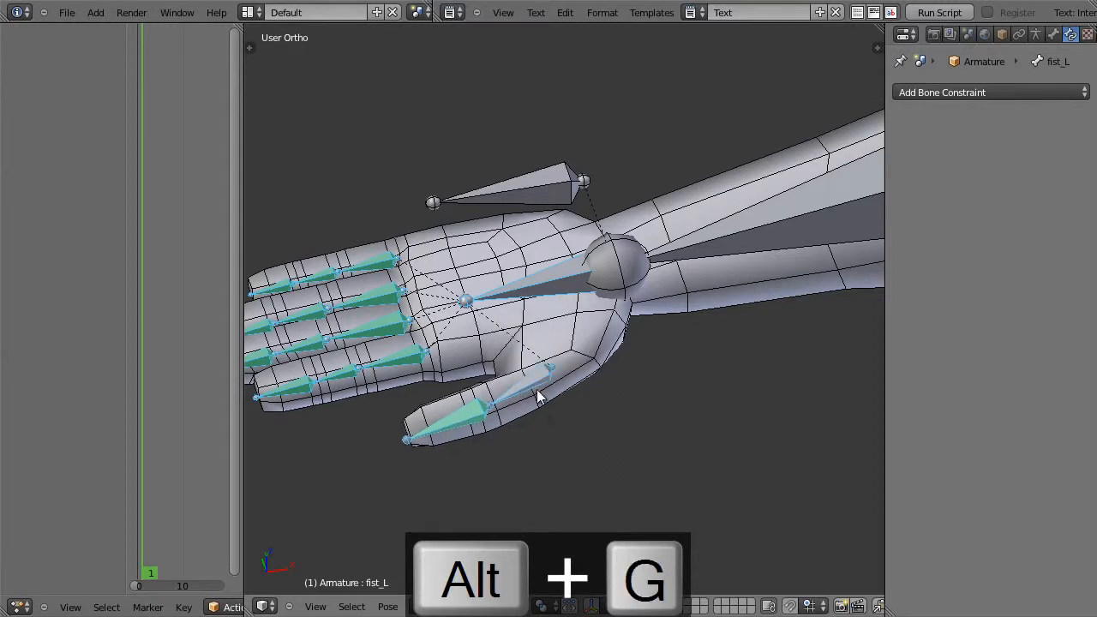
Add an Action constraint to the right thumb tip bone finger0_2_R and place it above the Limit Rotation constraint
right_click(465, 415)
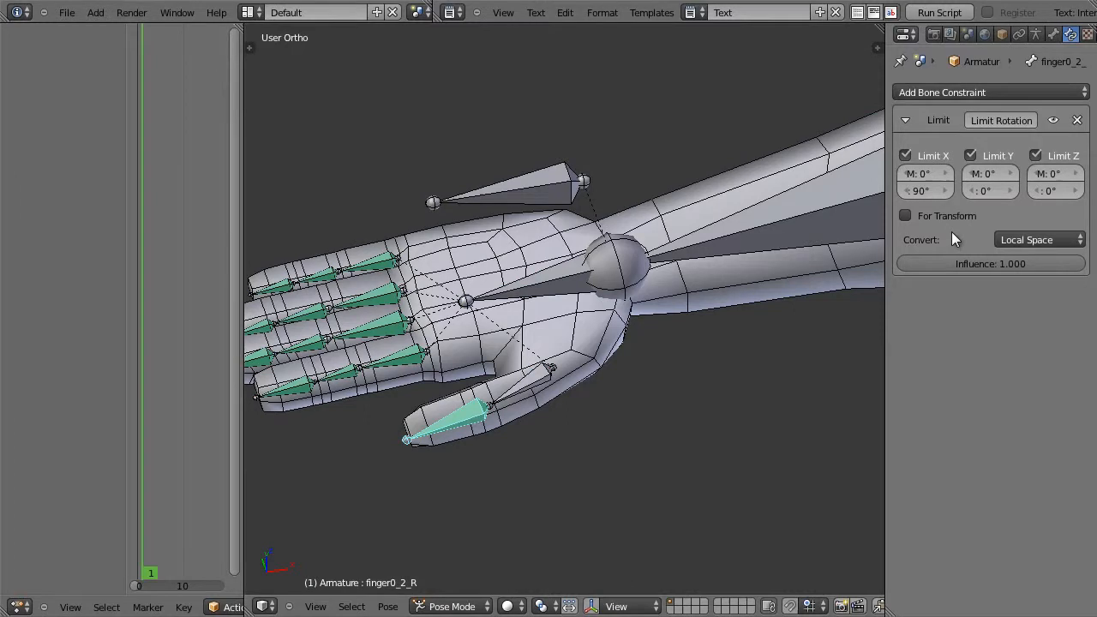
left_click(991, 89)
left_click(1001, 139)
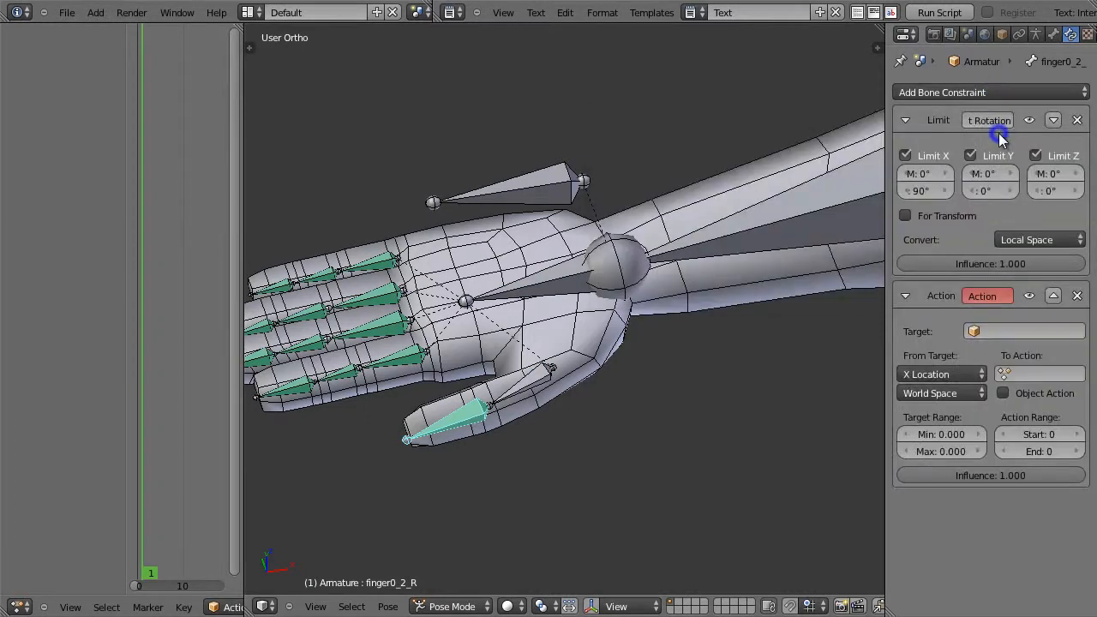
left_click(1052, 298)
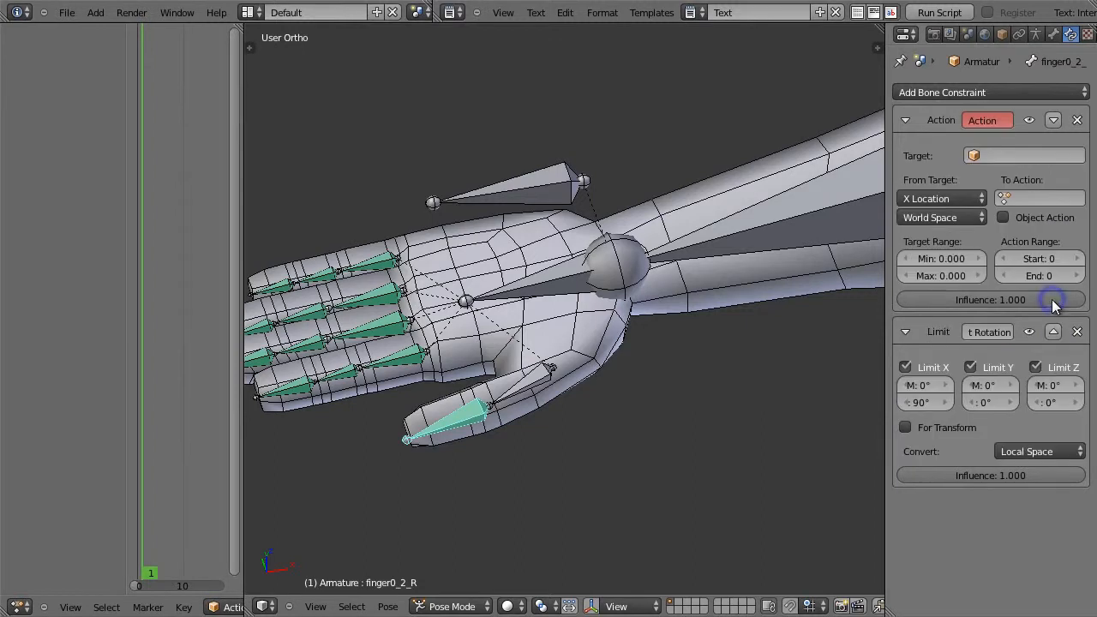
Set the Action constraint's target to the Armature's fist_R bone and its transform channel to Y Scale
left_click(1003, 154)
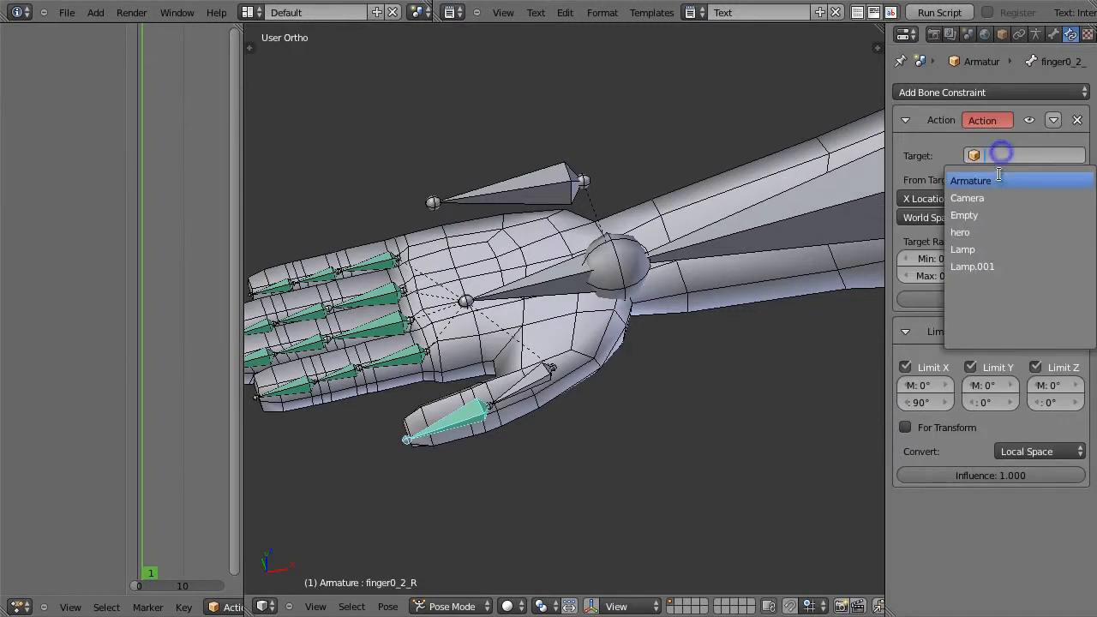
left_click(1001, 176)
left_click(1020, 180)
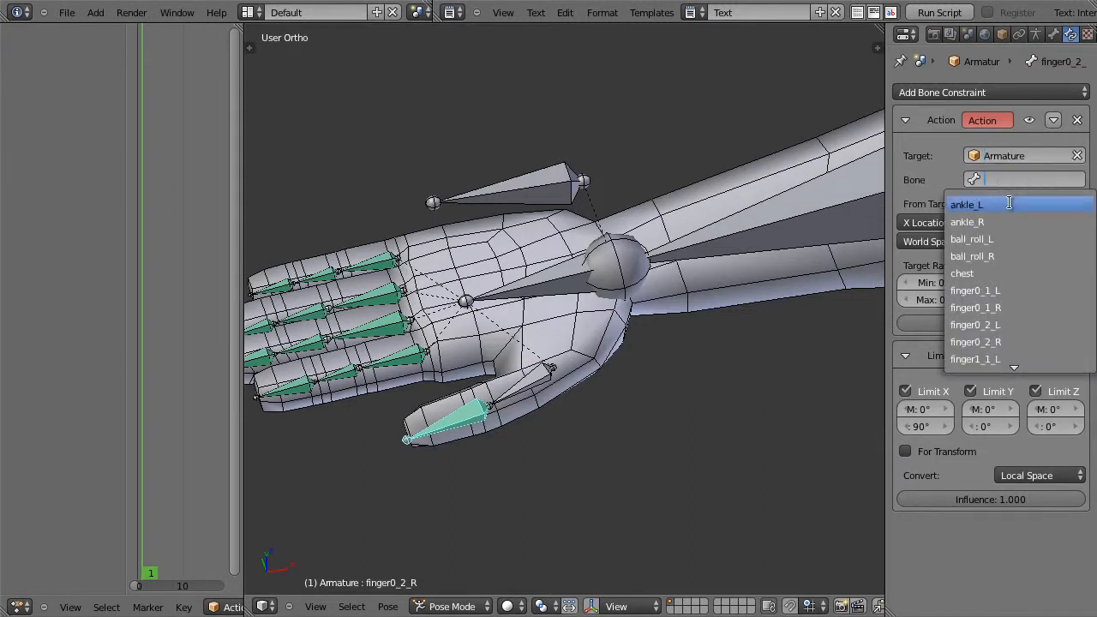
type("f")
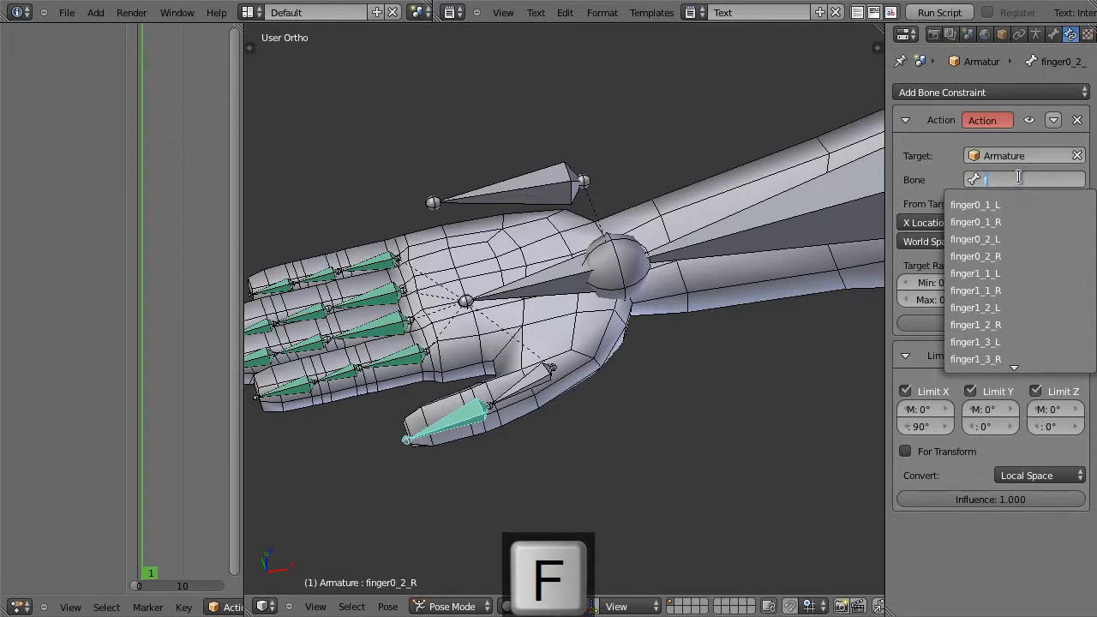
type("ist")
key("Down")
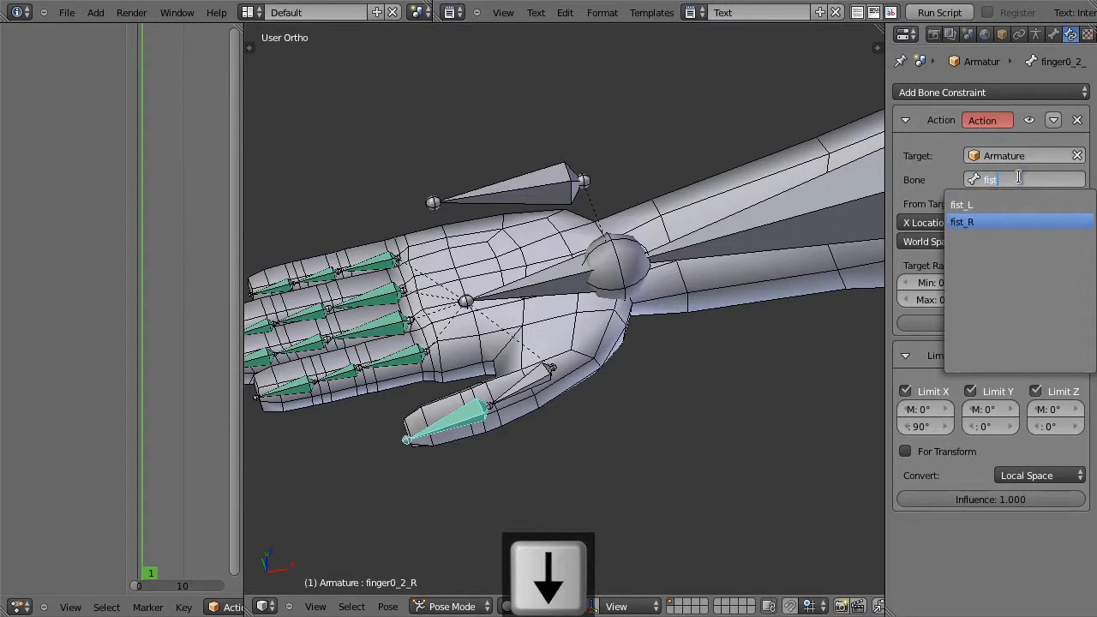
key("Return")
left_click(943, 223)
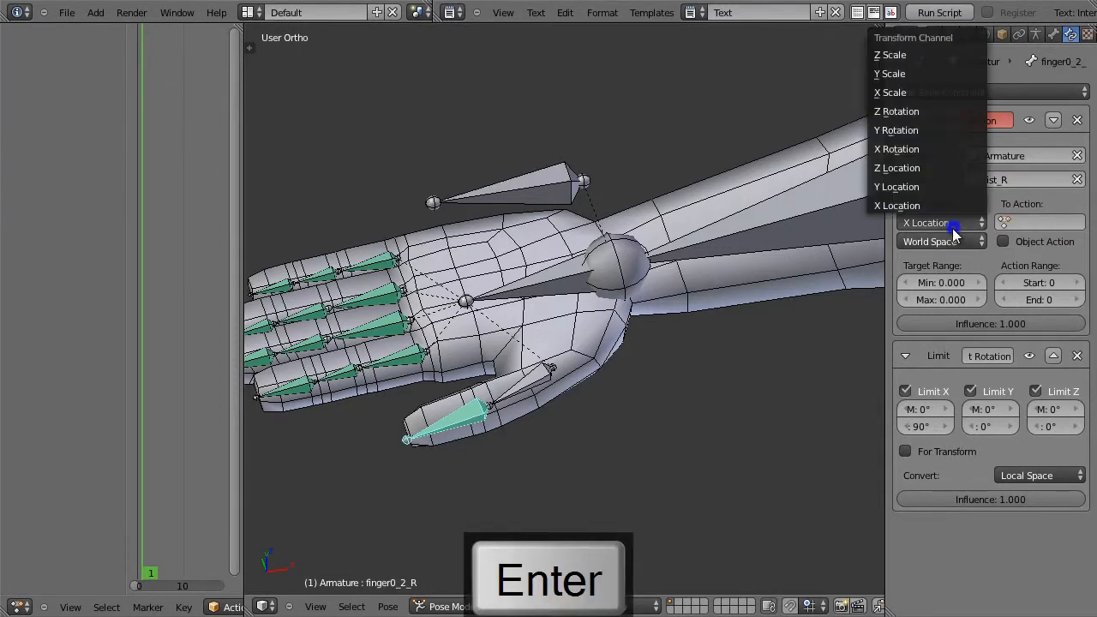
left_click(958, 77)
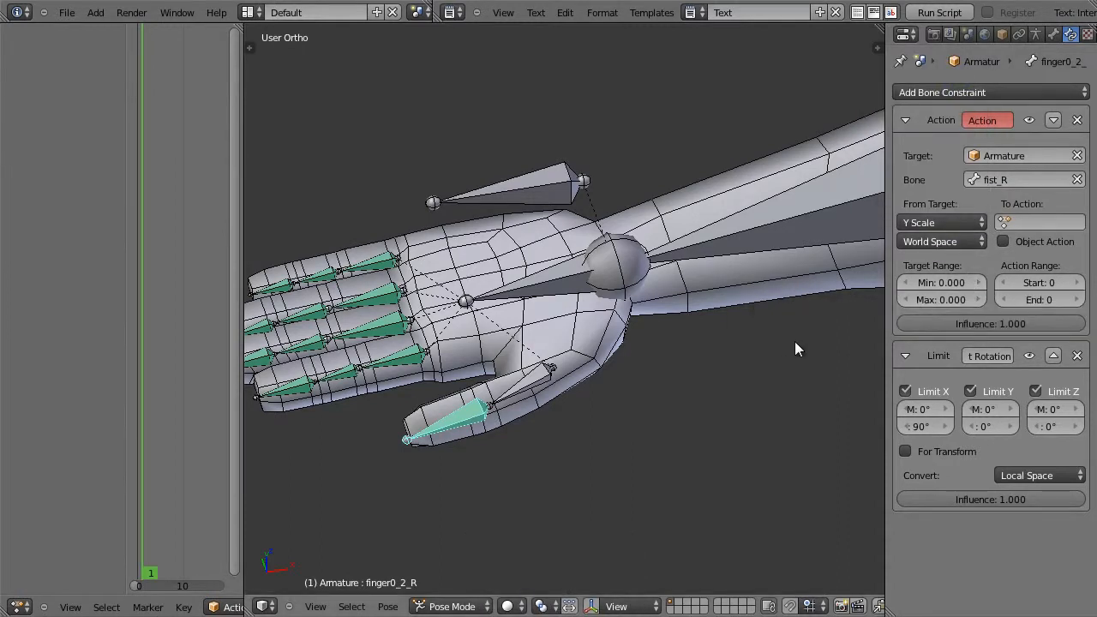
Join the 3D view with the Action Editor area so that the 3D view takes over its space
scroll(801, 332, "down", 5)
middle_click_drag(816, 326, 630, 329, "shift")
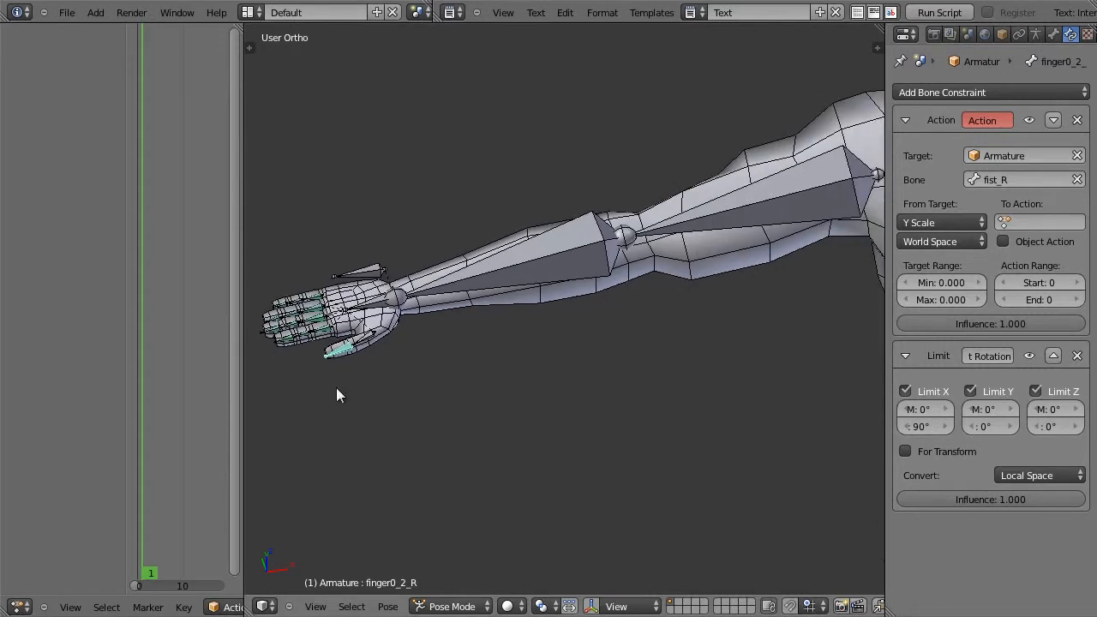
right_click(239, 400)
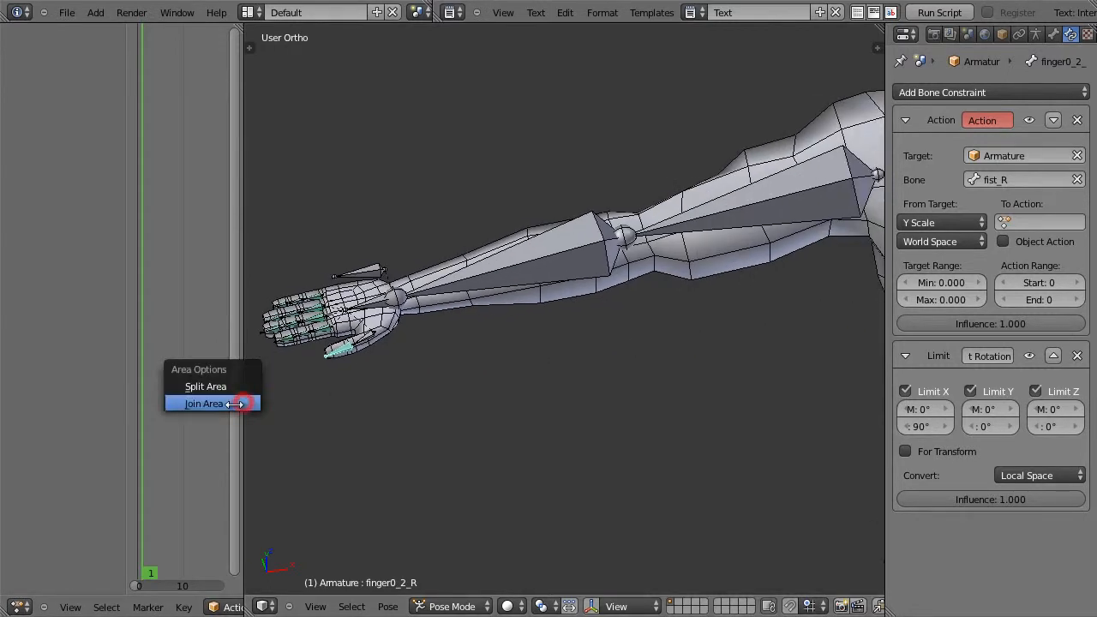
left_click(233, 403)
left_click(186, 400)
Check the Action constraint settings on the left thumb bone finger0_1_L and reselect the right thumb tip bone finger0_2_R
middle_click_drag(661, 341, 368, 380, "shift")
scroll(534, 381, "down", 6)
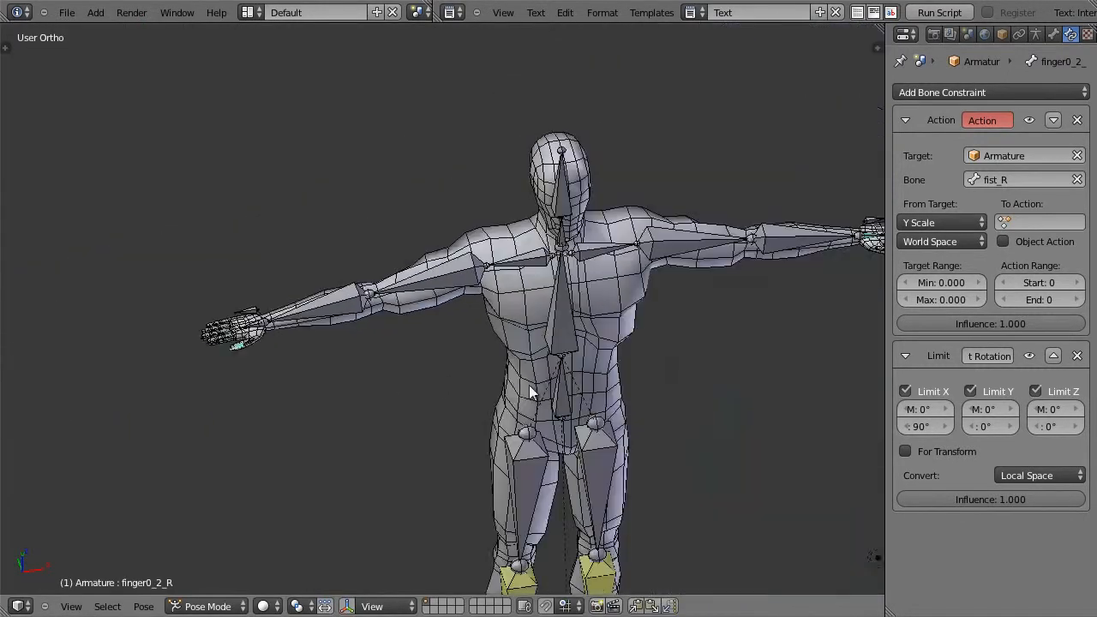
middle_click_drag(852, 230, 722, 269, "shift")
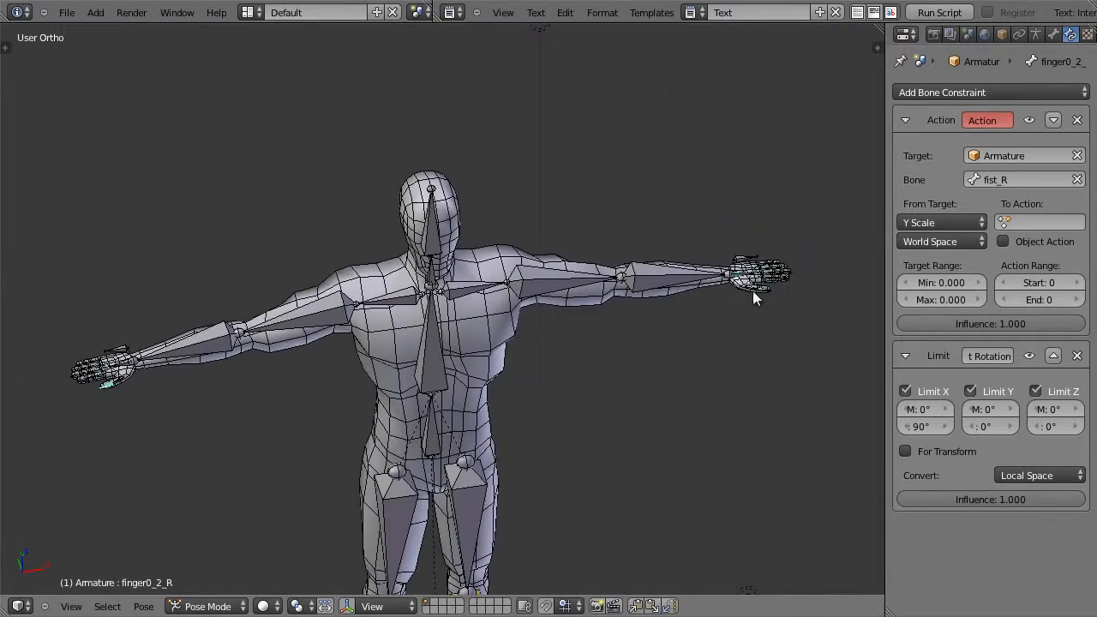
right_click(761, 288)
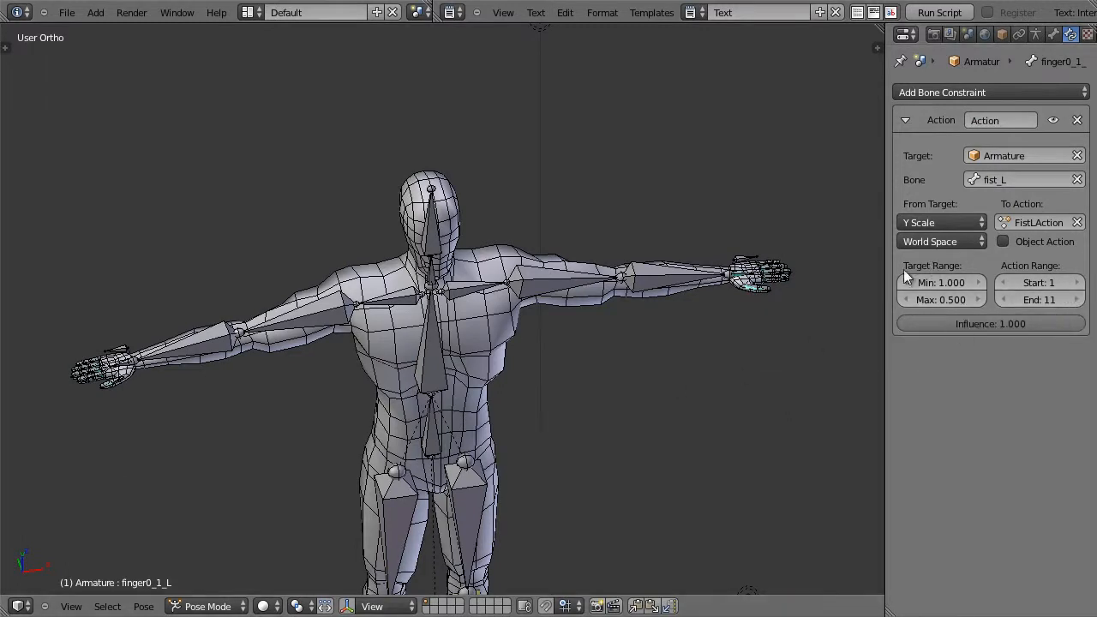
right_click(111, 384)
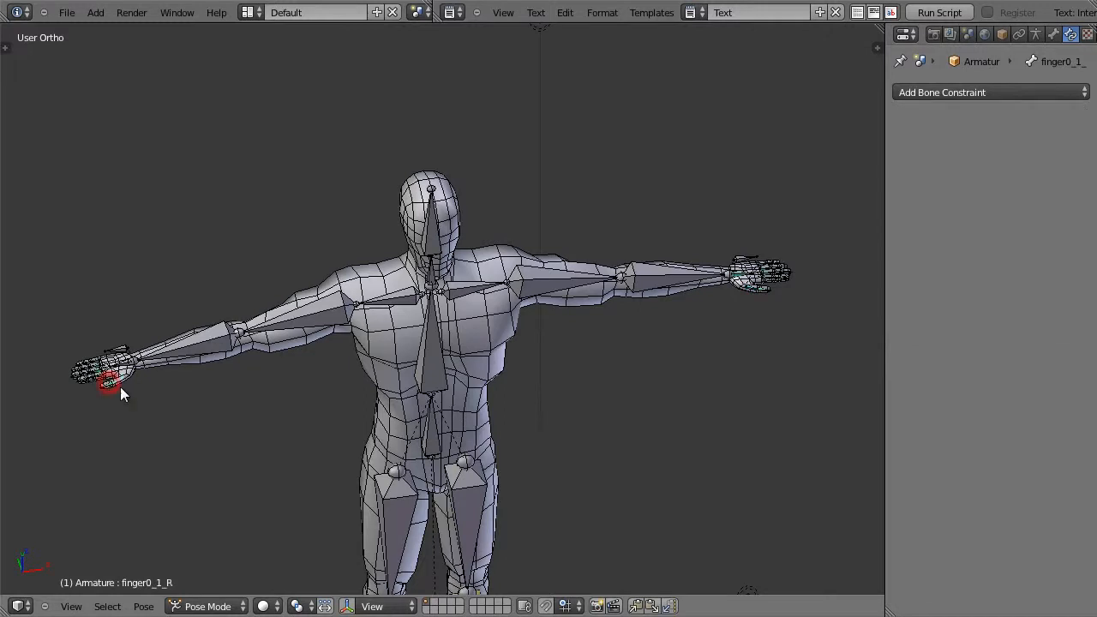
right_click(109, 387)
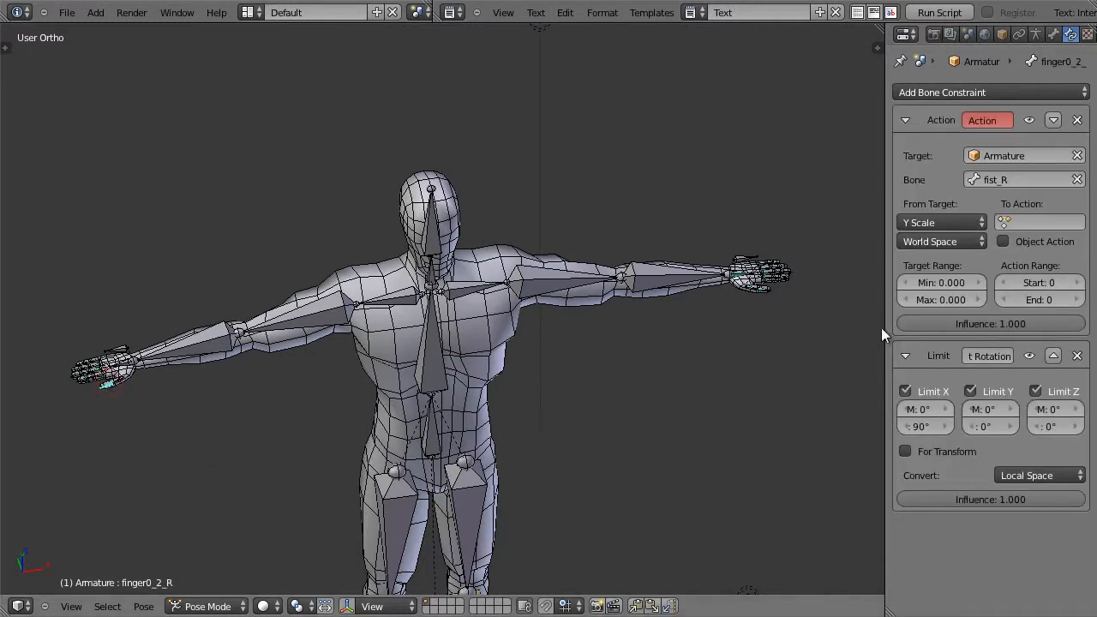
Set the Action constraint's target range to 1.000 to 0.500, its action range to 1 to 11, and its action to FistRAction
left_click(944, 284)
type("1")
key("Tab")
type("5")
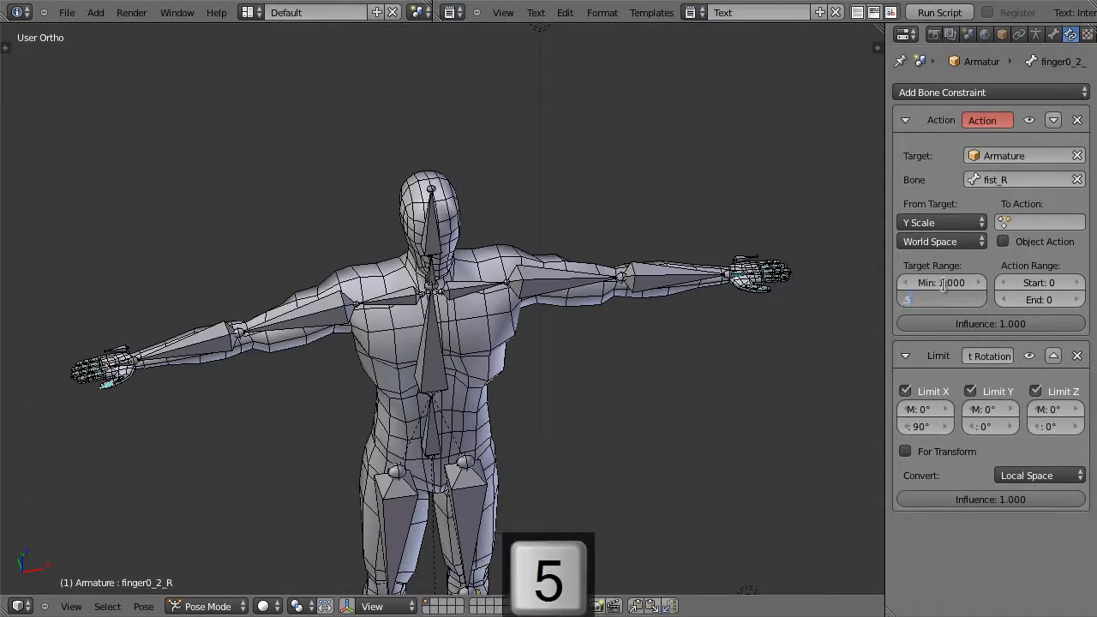
key("Tab")
type("1")
key("Tab")
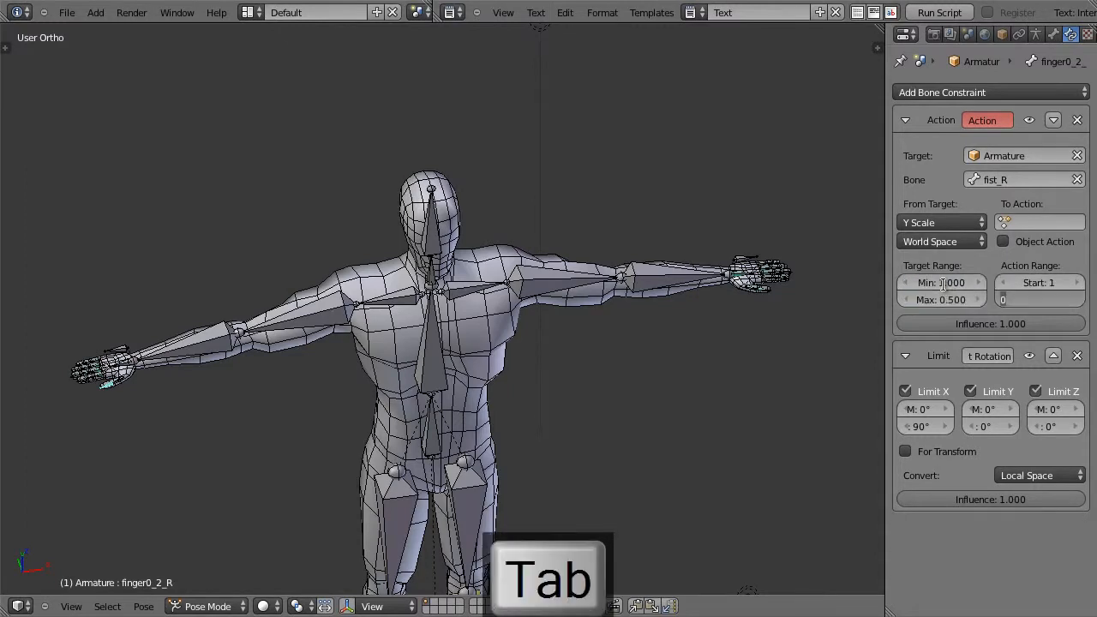
type("11")
key("Return")
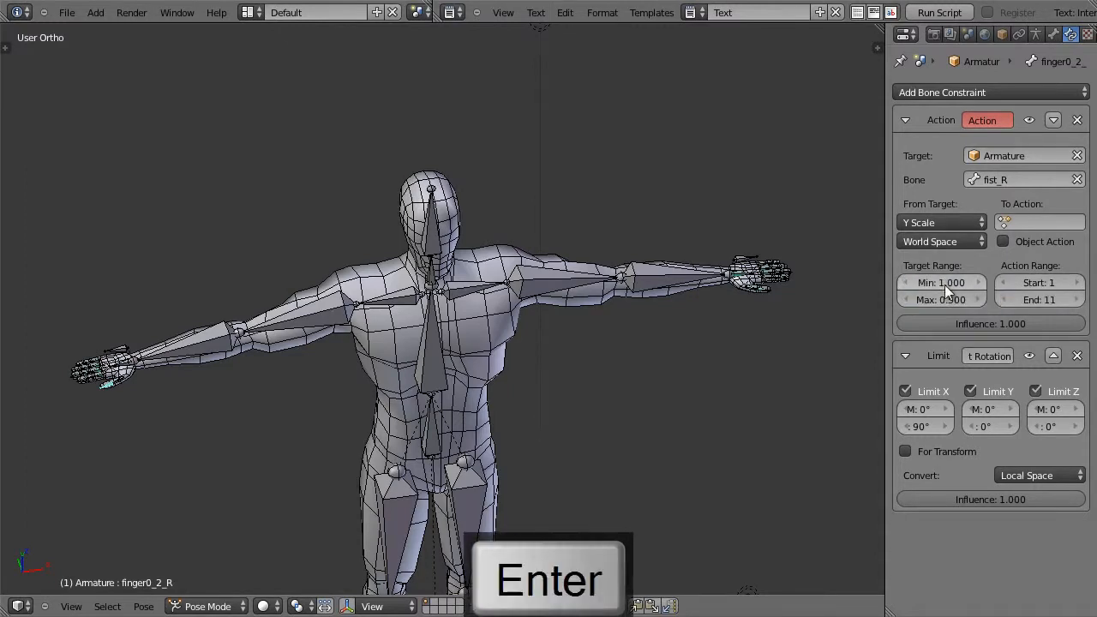
left_click(1031, 221)
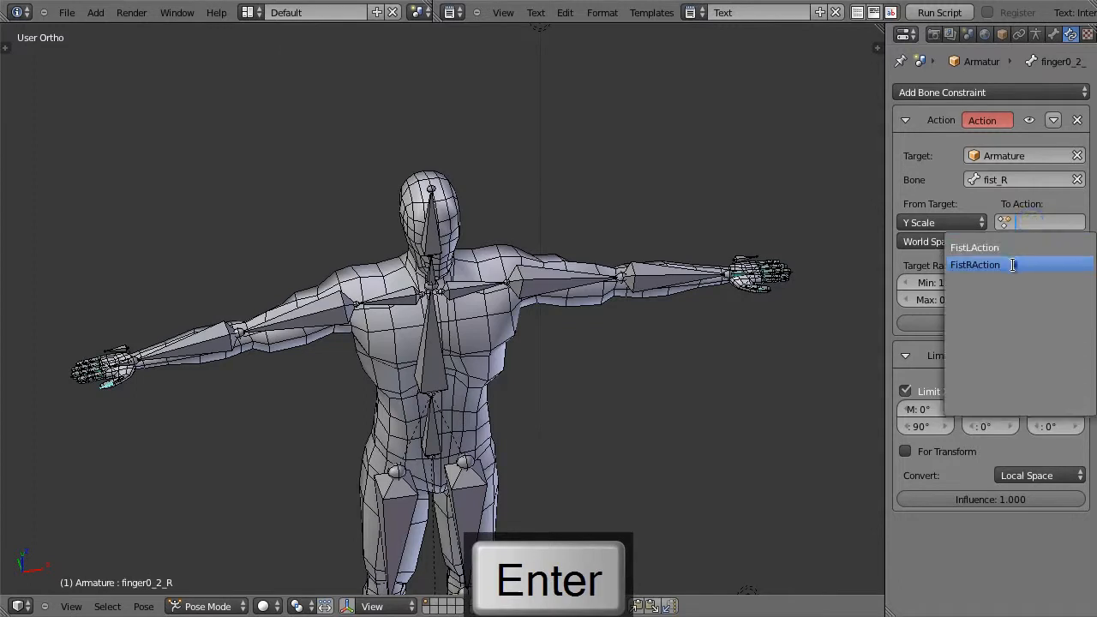
left_click(1015, 265)
Test the right thumb tip's constraint by scaling the fist_R bone down and cancelling the scale each time
middle_click_drag(244, 370, 259, 368, "shift")
scroll(258, 369, "up", 10)
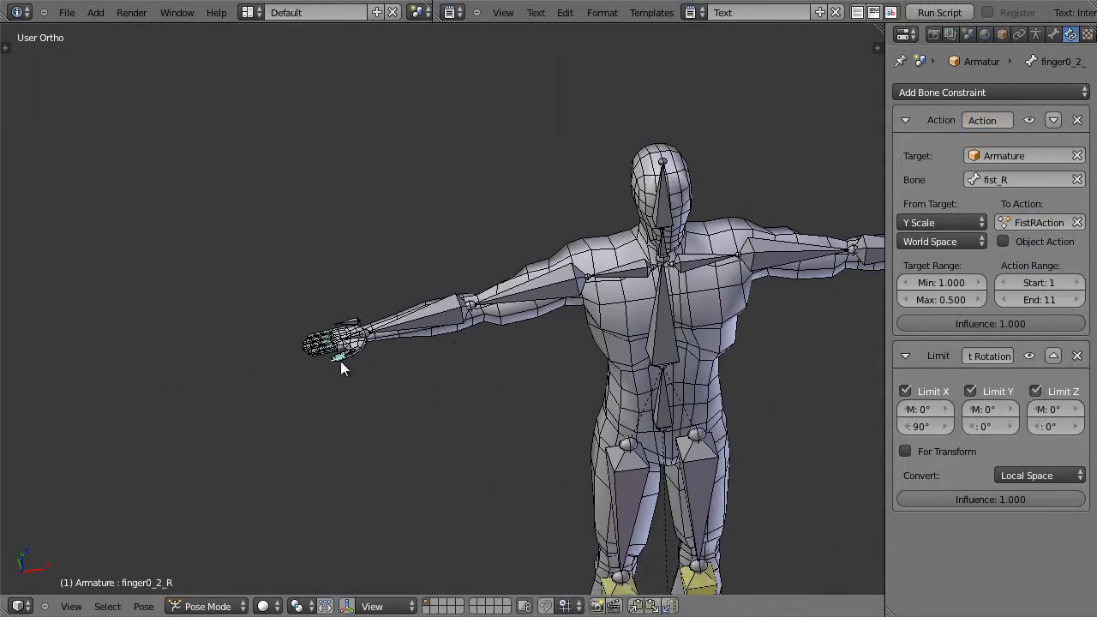
right_click(271, 334)
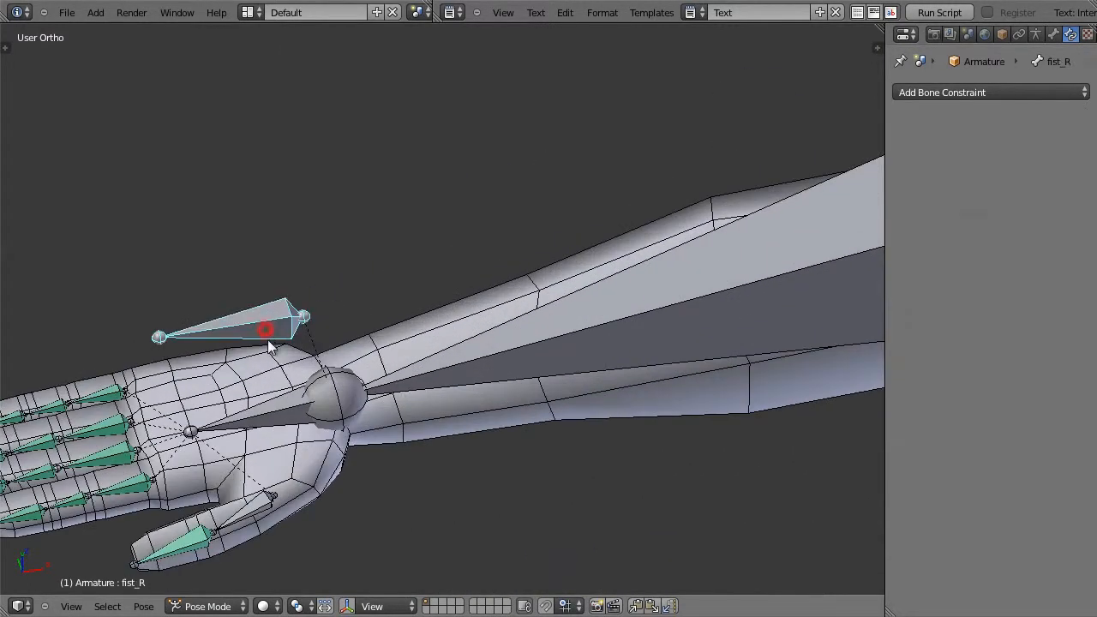
key("s")
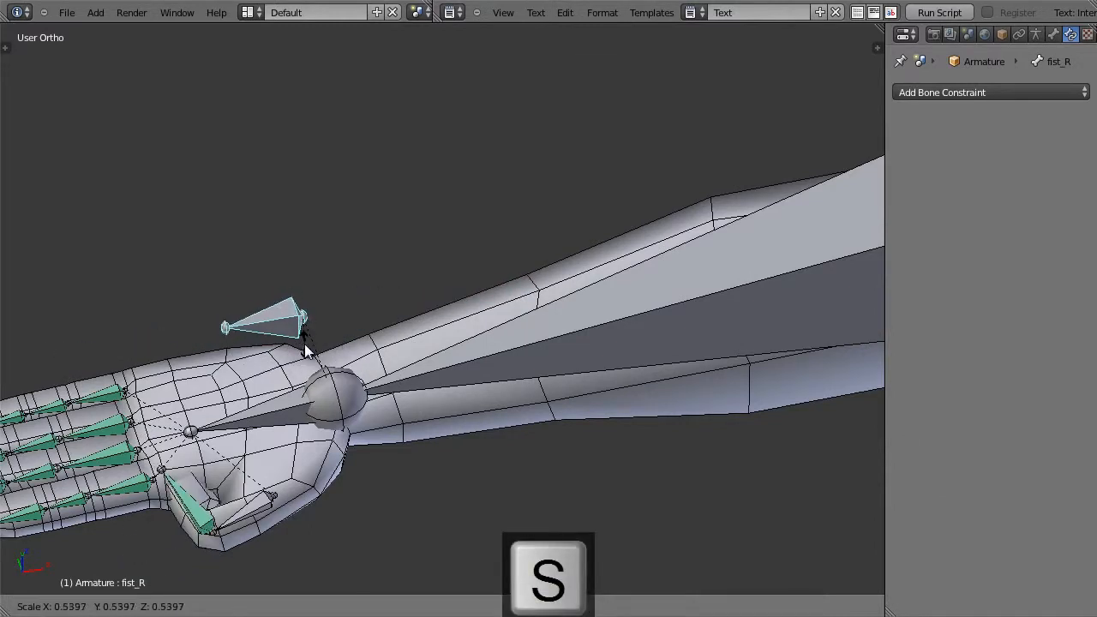
key("Escape")
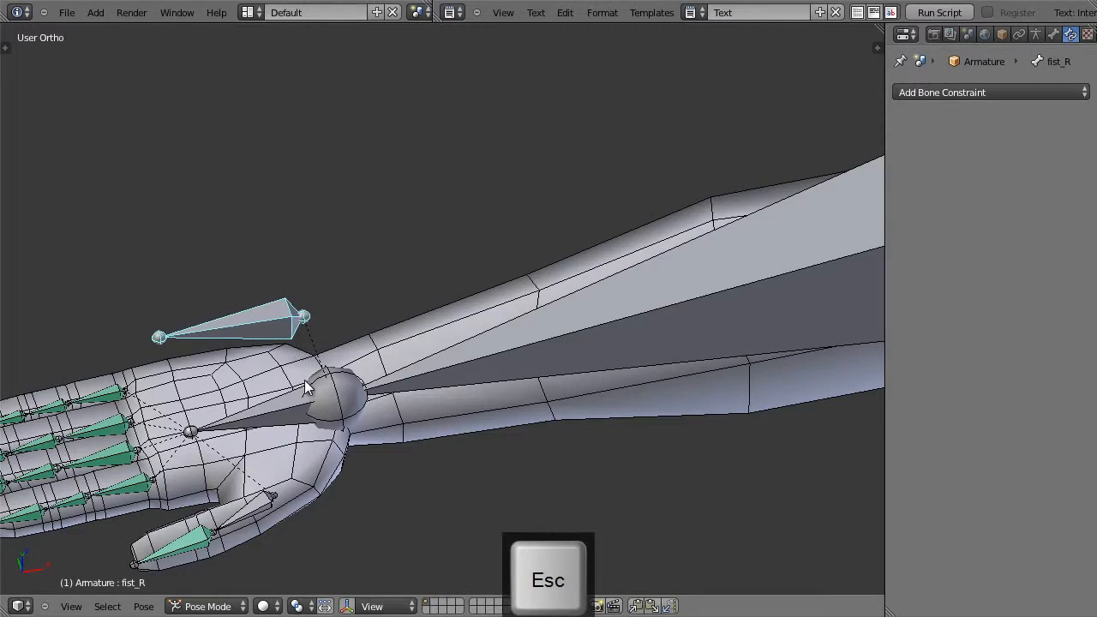
scroll(308, 384, "down", 2)
scroll(359, 365, "down", 2)
key("s")
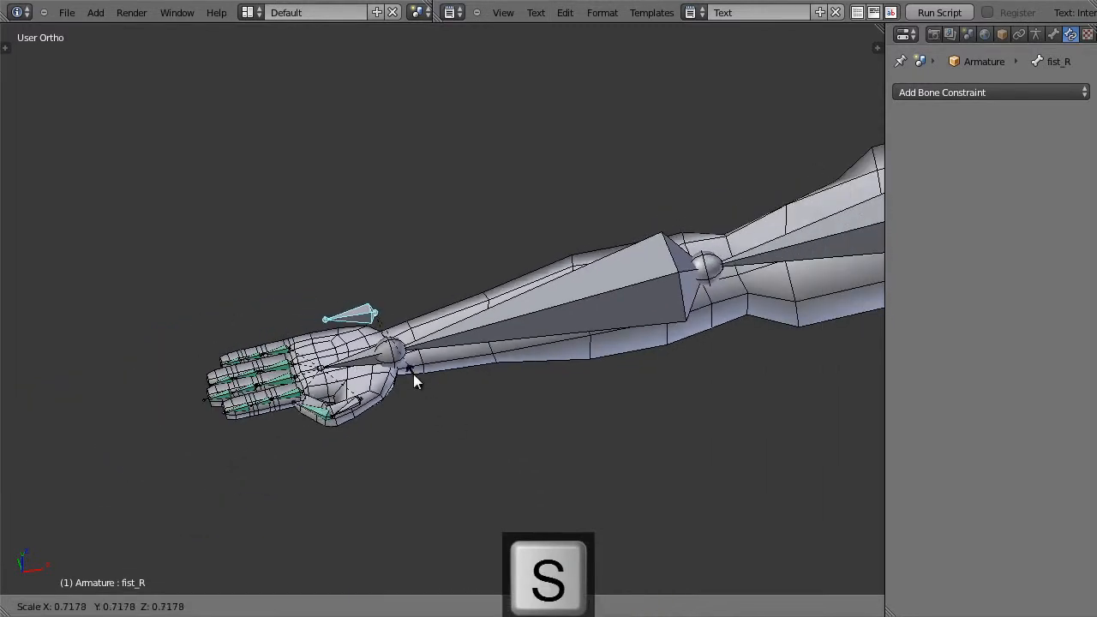
key("Escape")
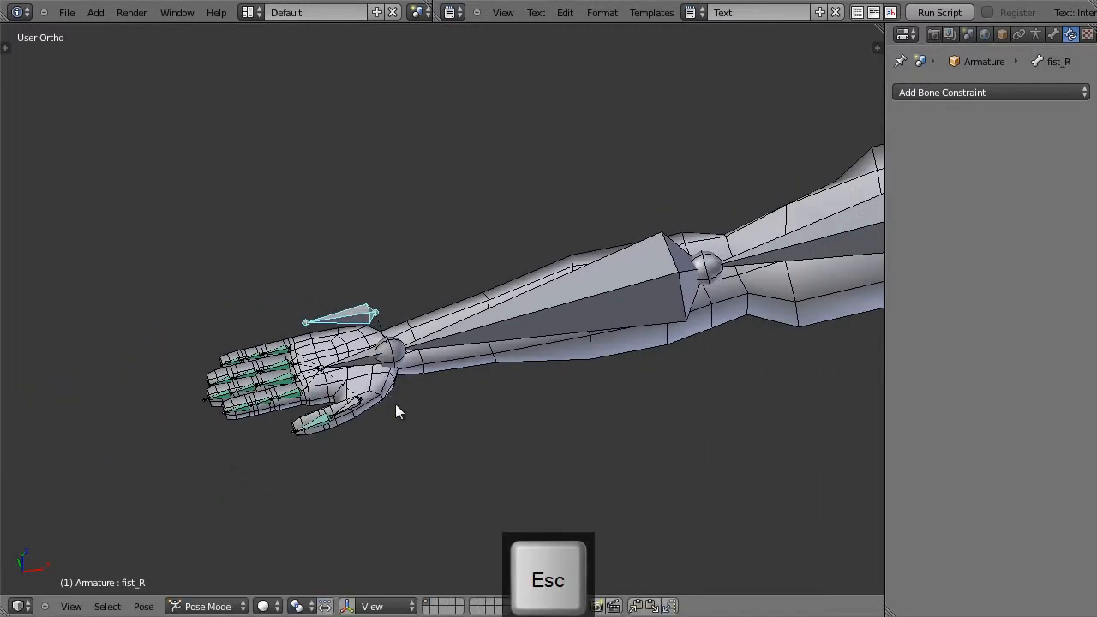
Select all right hand and finger bones with finger0_2_R active and copy its constraints to the selected bones
right_click(321, 422)
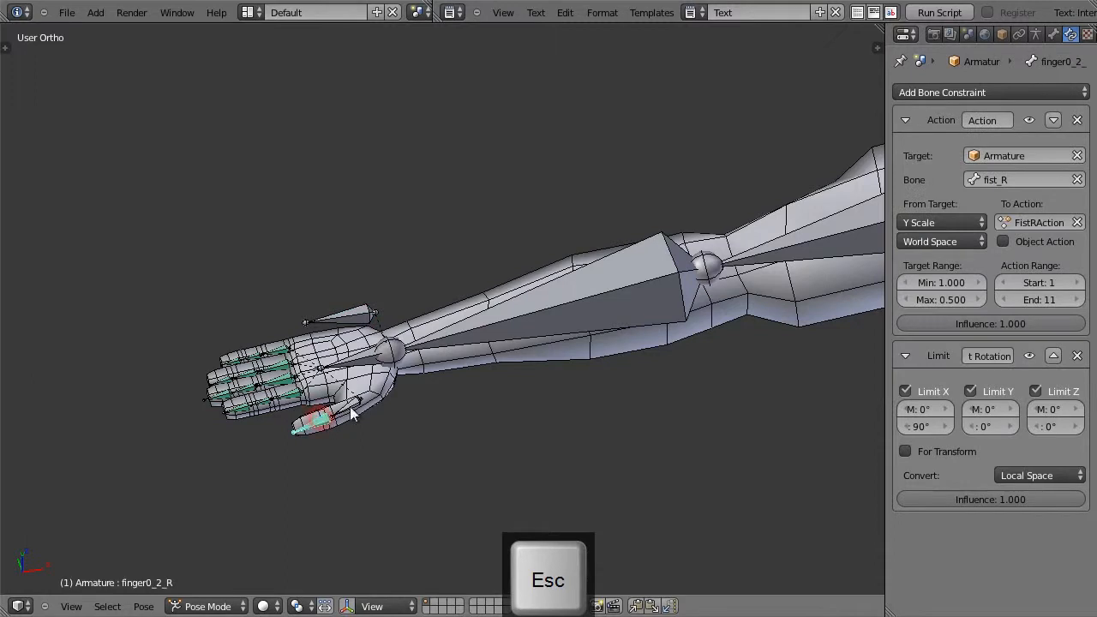
scroll(257, 394, "up", 1)
key("b")
left_click_drag(173, 354, 328, 480)
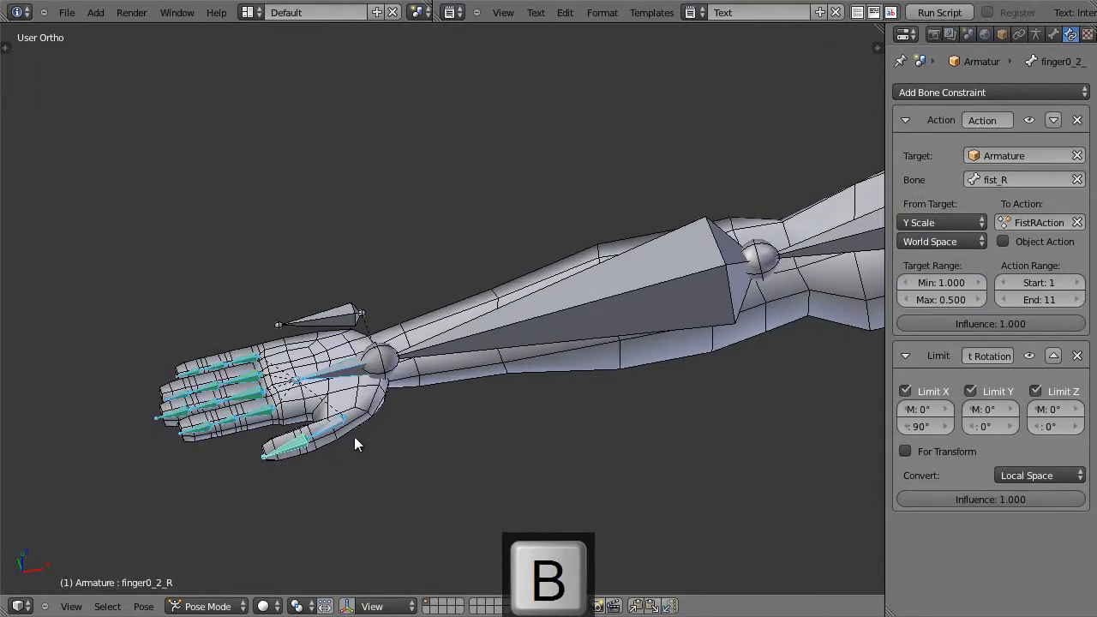
left_click(296, 442)
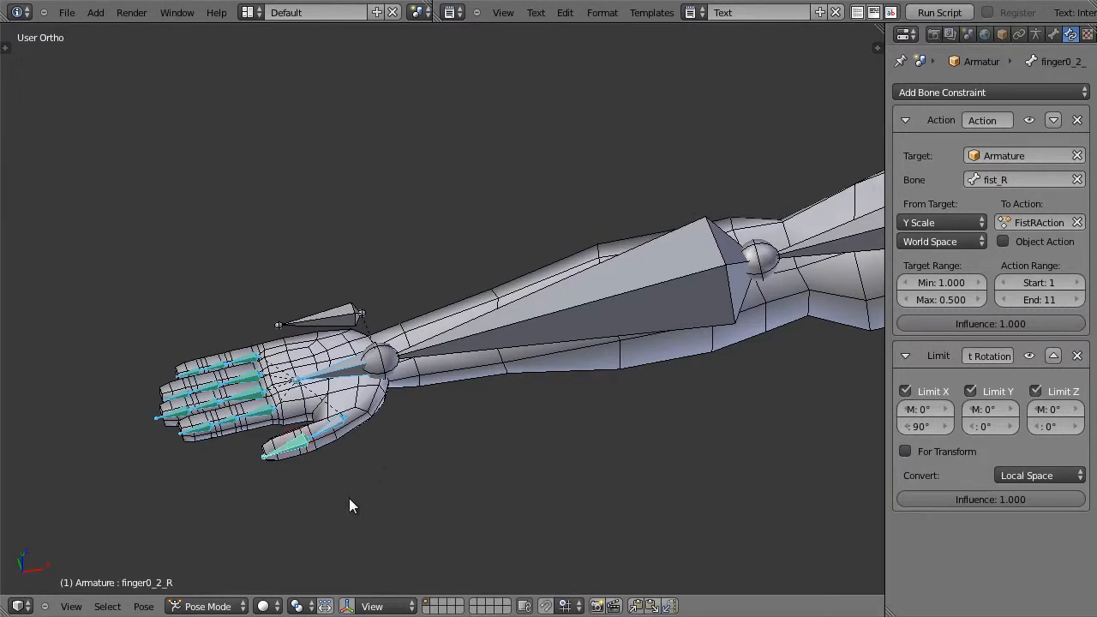
left_click(143, 606)
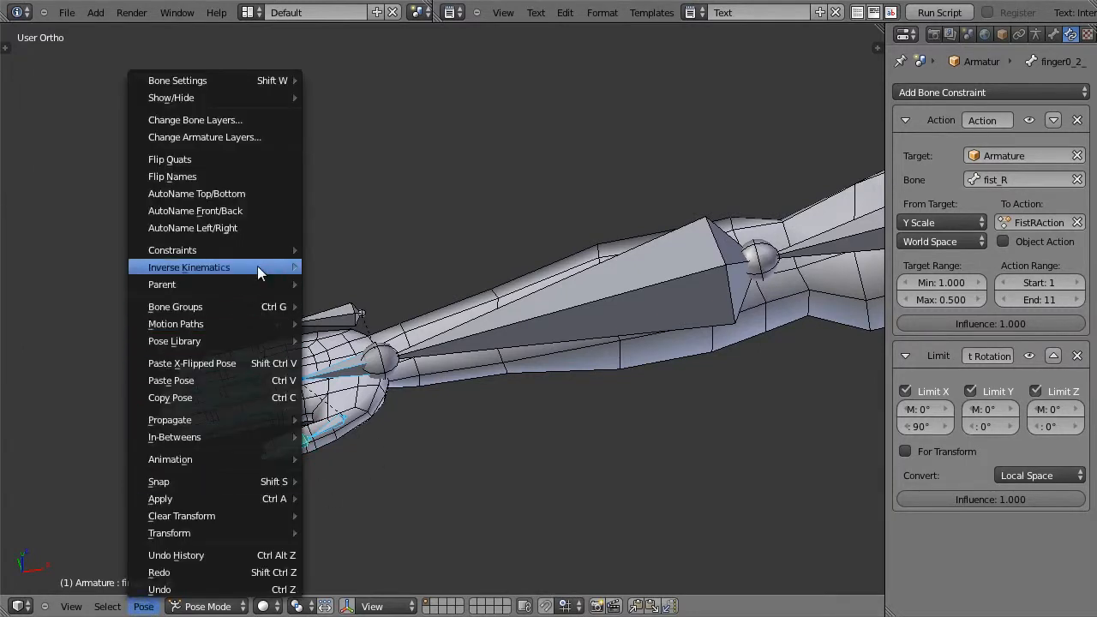
mouse_move(263, 249)
left_click(367, 267)
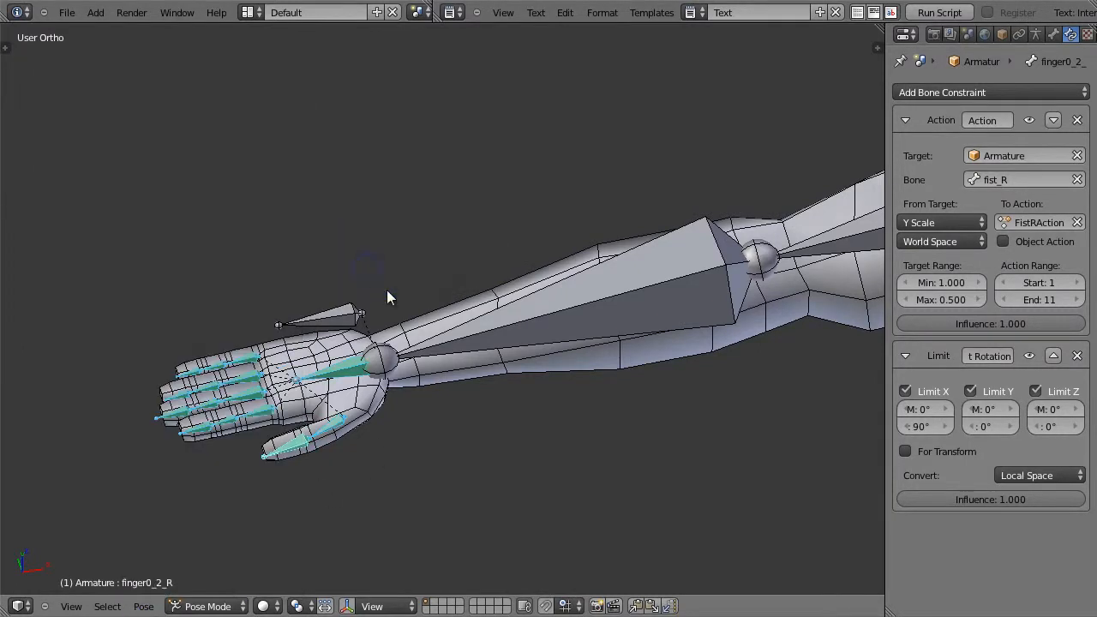
Delete the Limit Rotation constraint from the thumb base bone finger0_1_R and from hand_R
left_click(333, 429)
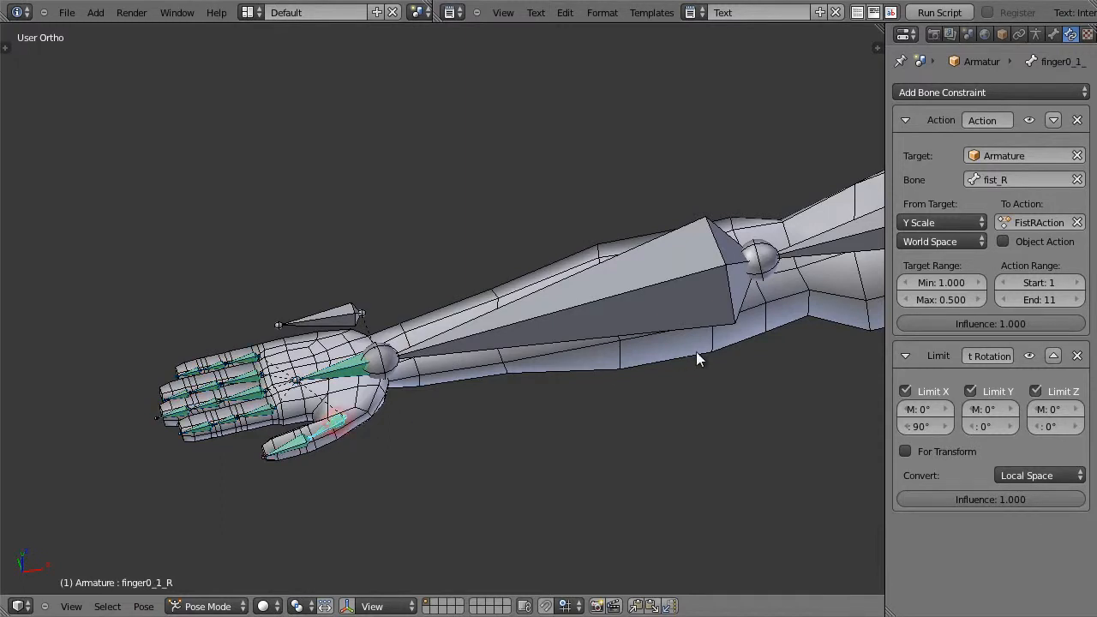
left_click(1078, 356)
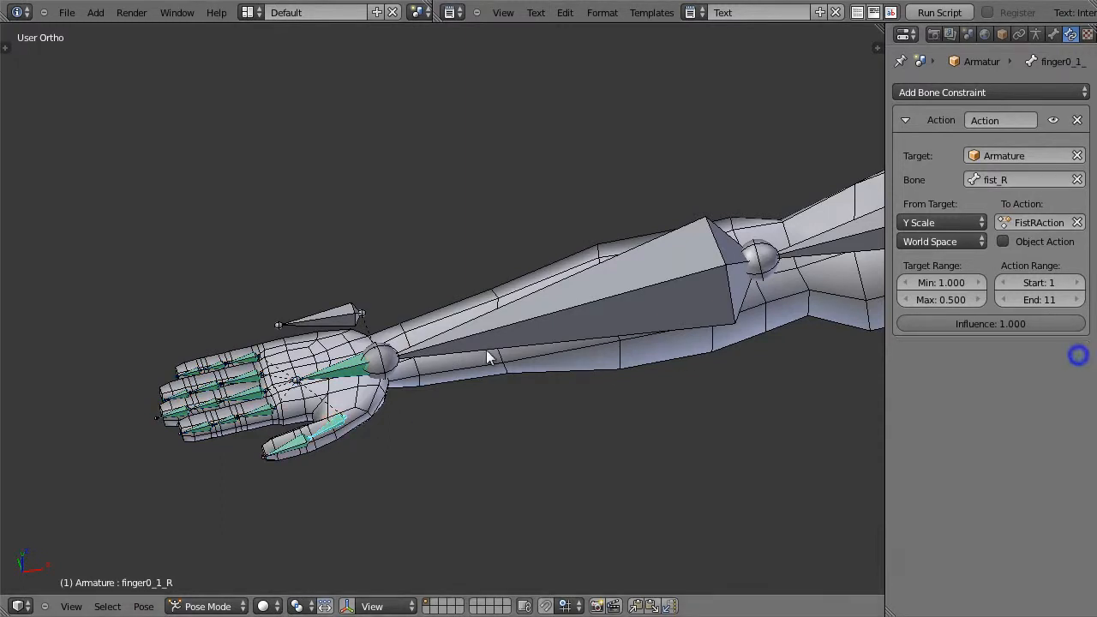
left_click(351, 370)
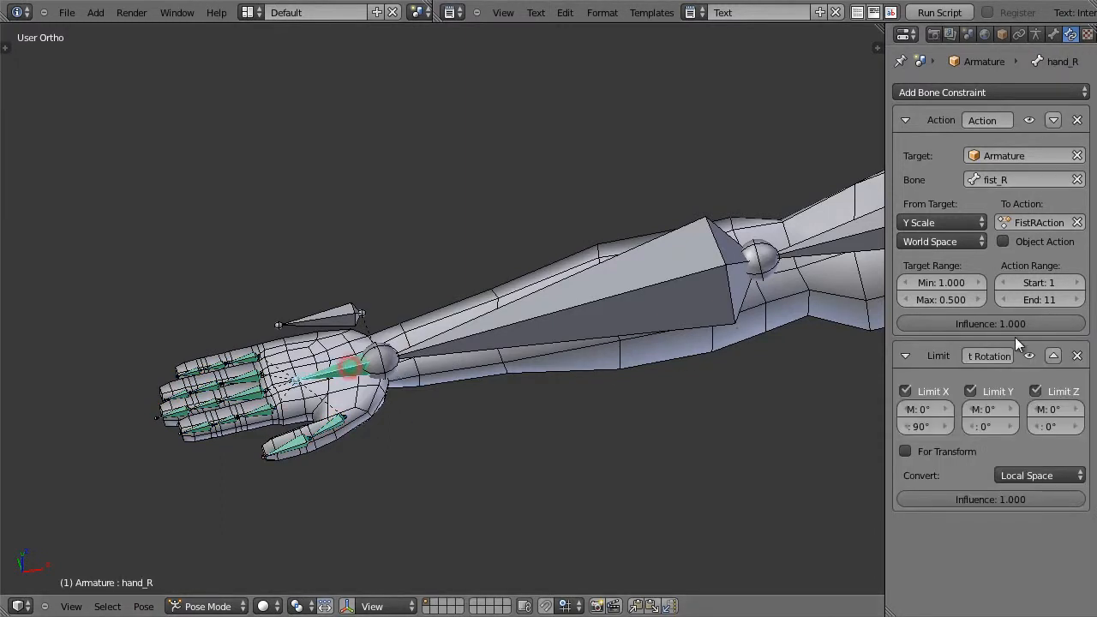
left_click(1078, 357)
Scale the fist_R bone down to close the right hand into a fist and inspect it from another angle
right_click(343, 316)
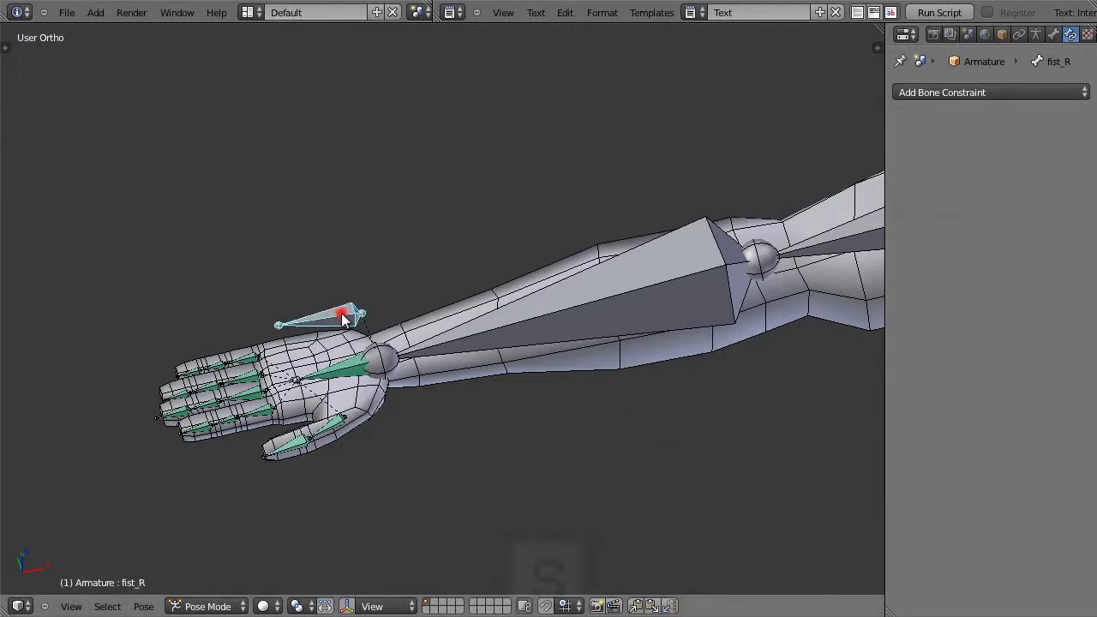
key("s")
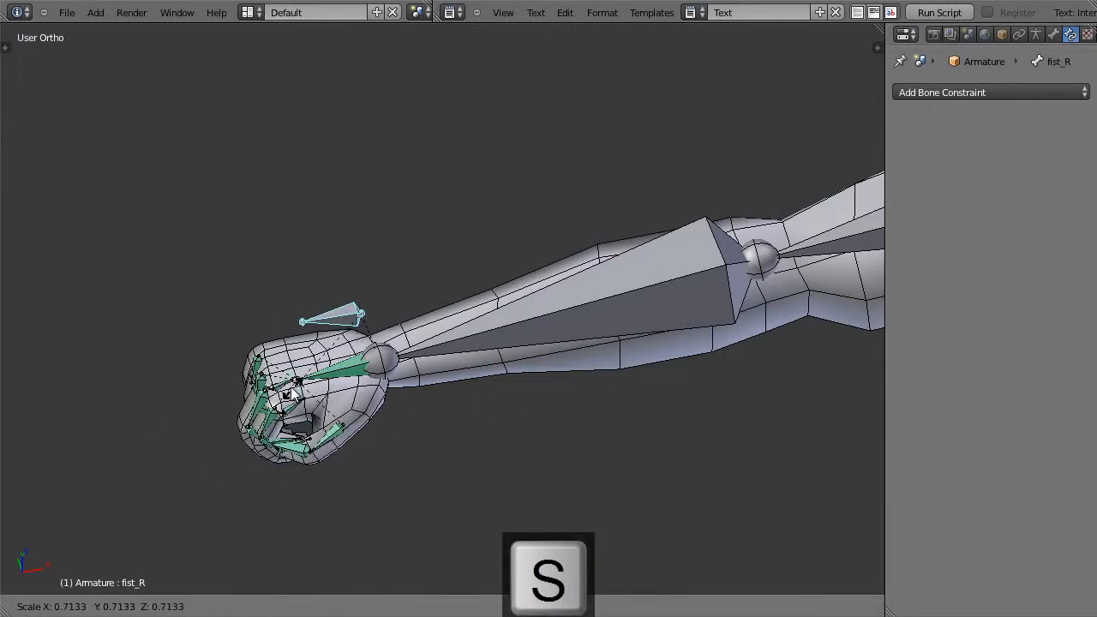
left_click(350, 365)
middle_click_drag(349, 365, 495, 490)
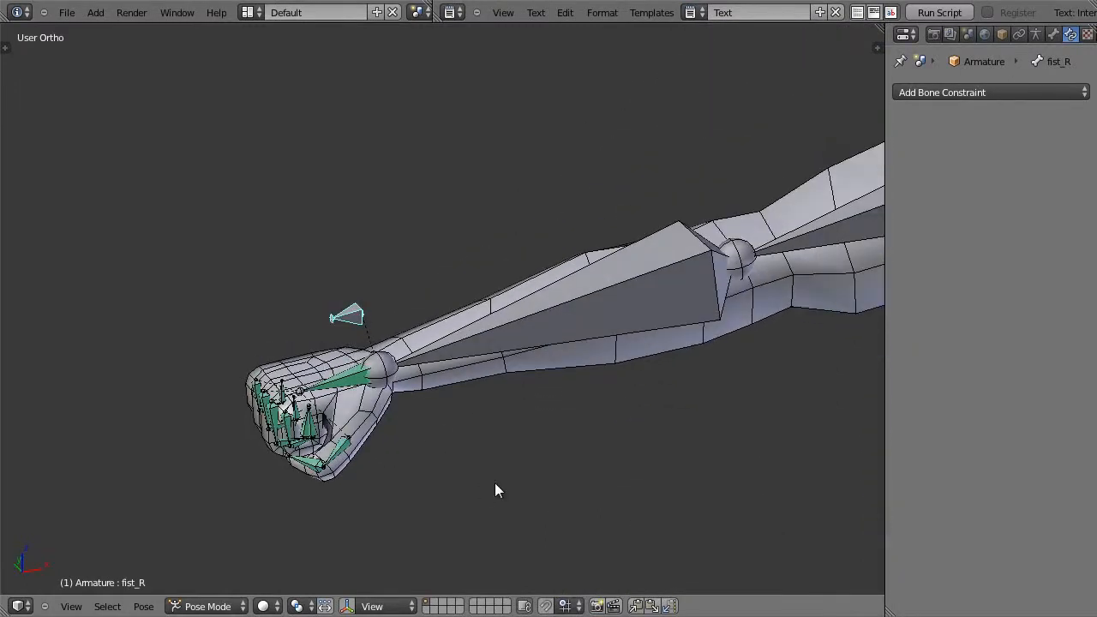
Save the project as a new incremental file named hero29.blend on the Desktop
left_click(66, 12)
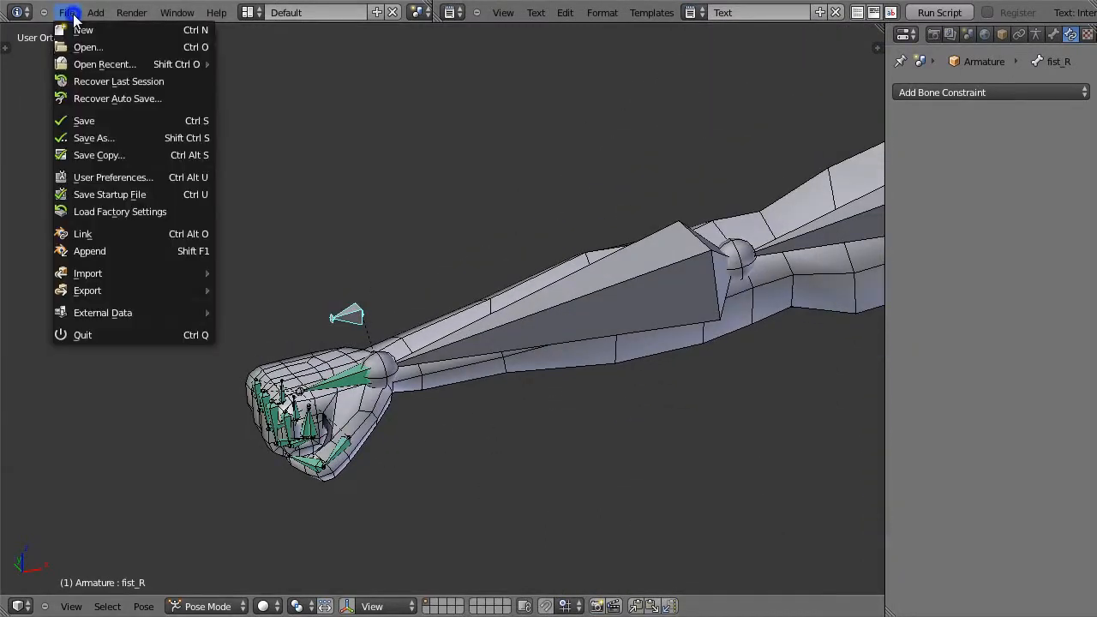
left_click(168, 138)
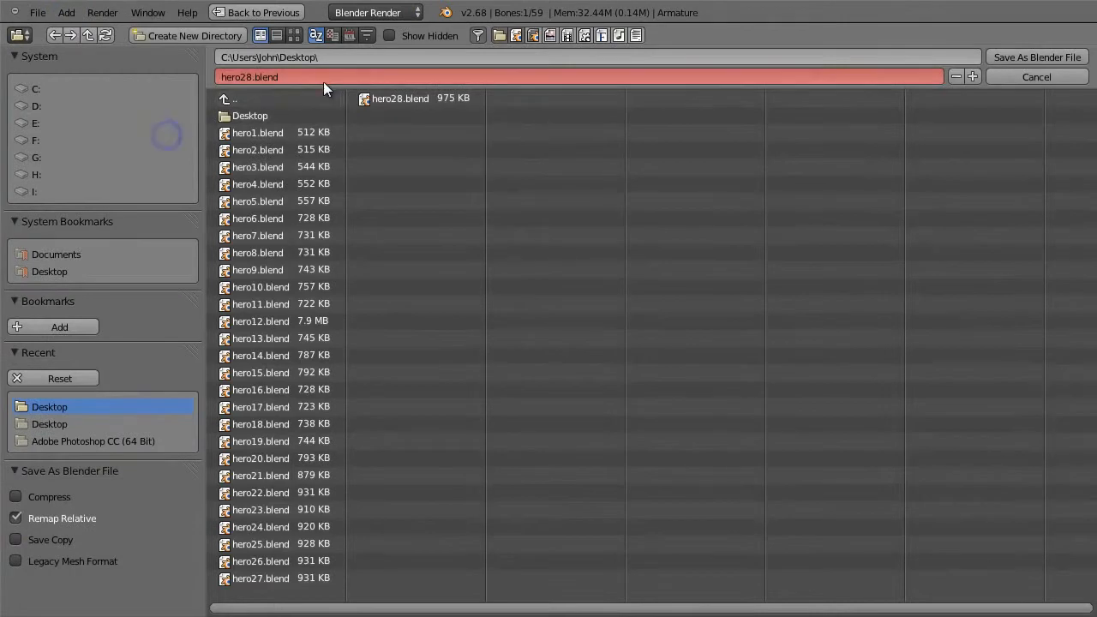
key("KP_Add")
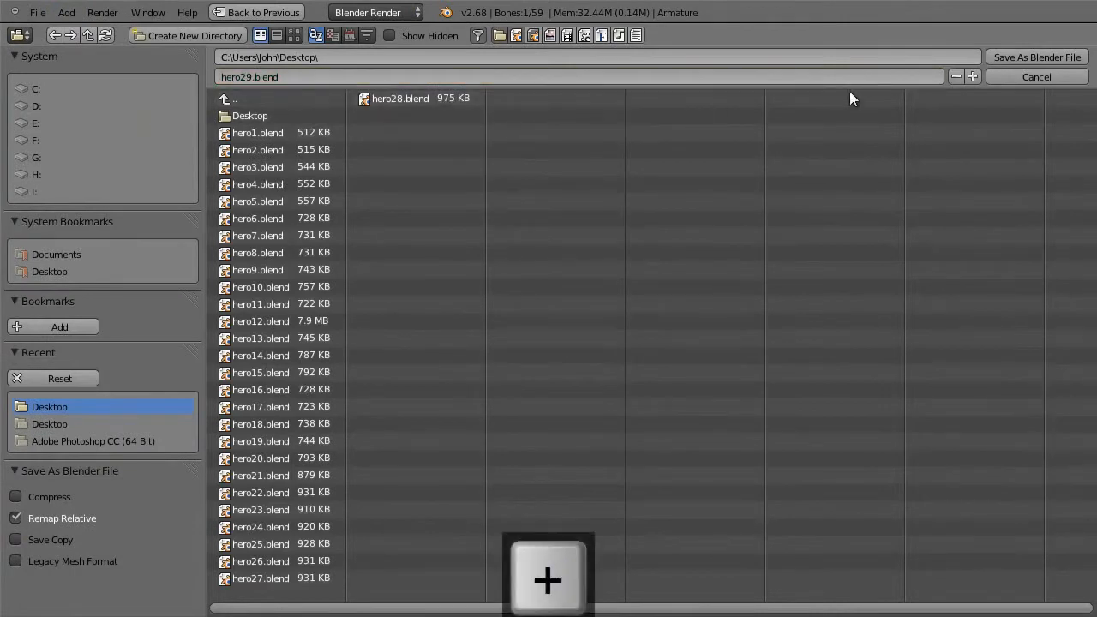
left_click(1020, 58)
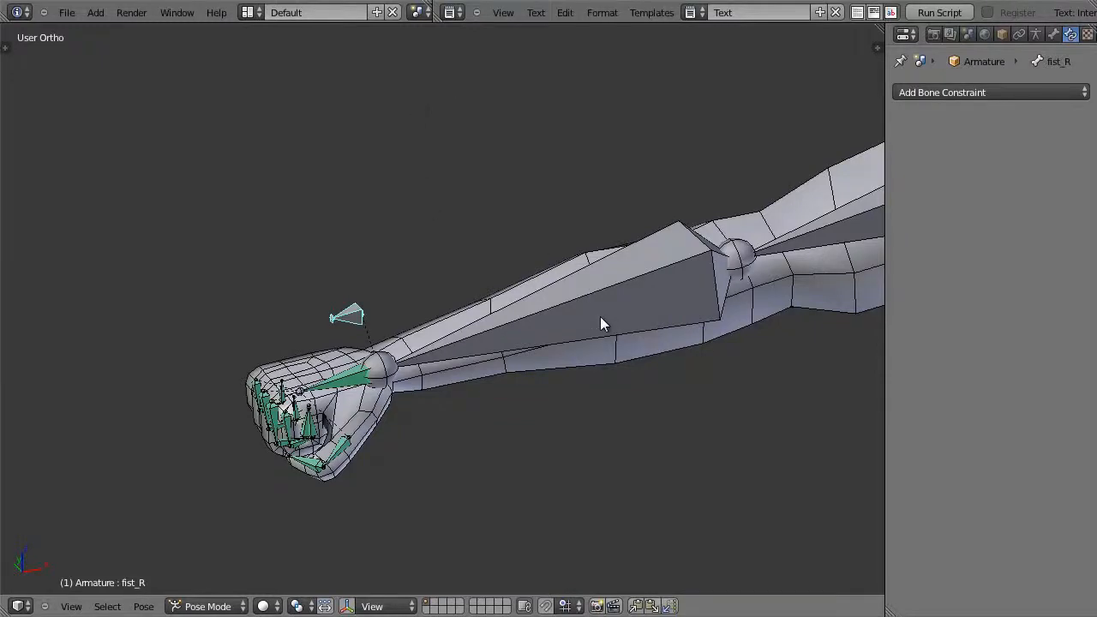
Clear the scale, rotation and location of all armature bones and deselect them
key("KP_1")
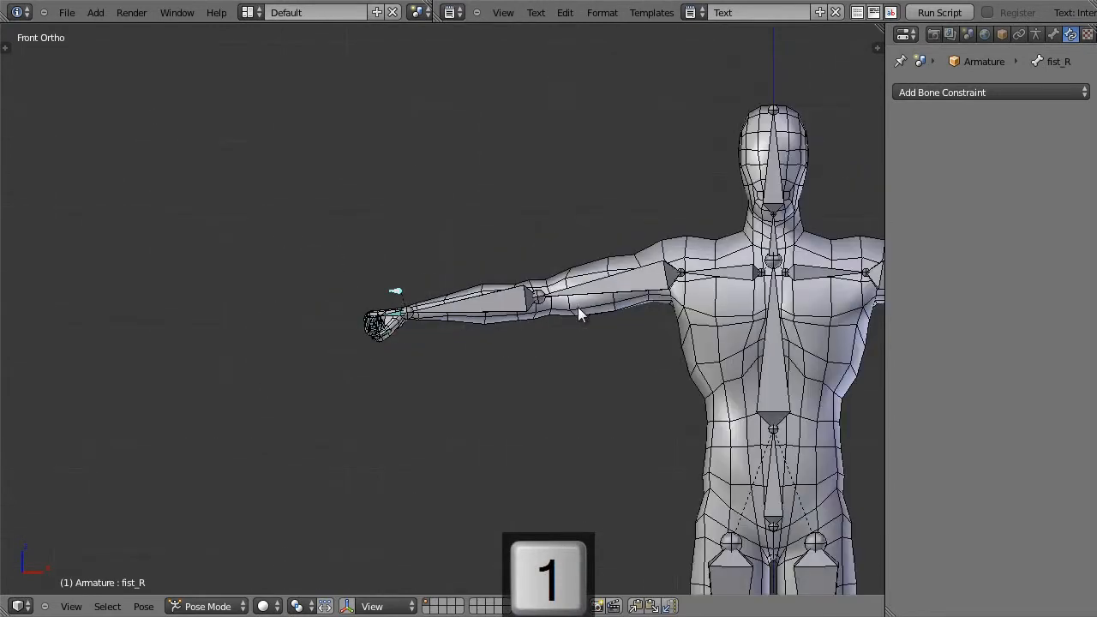
middle_click_drag(647, 302, 409, 219, "shift")
key("a")
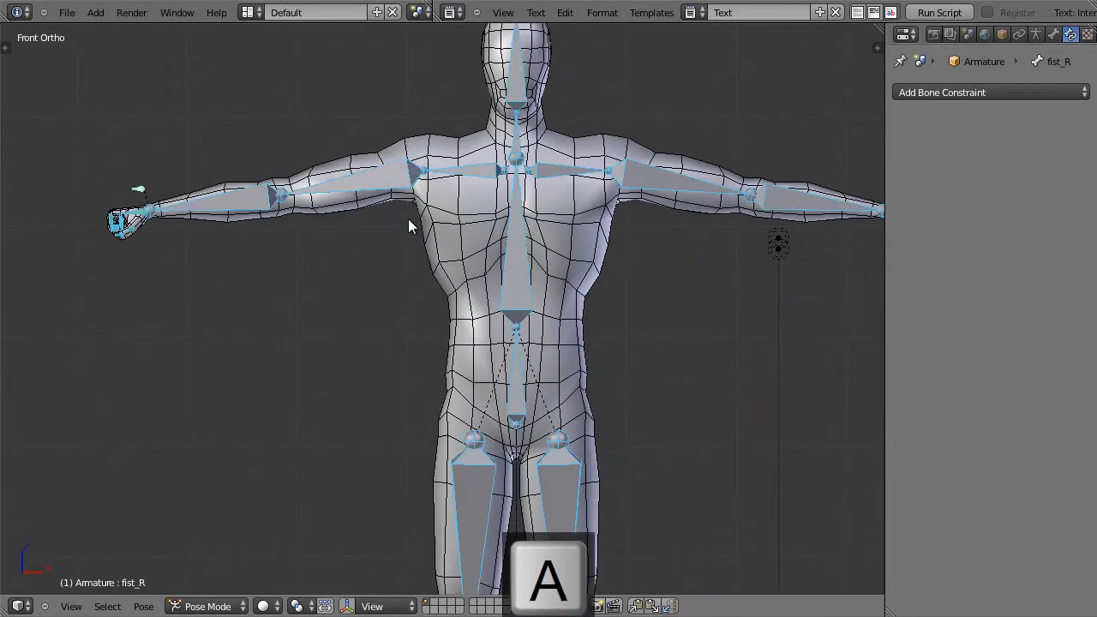
key("alt+s")
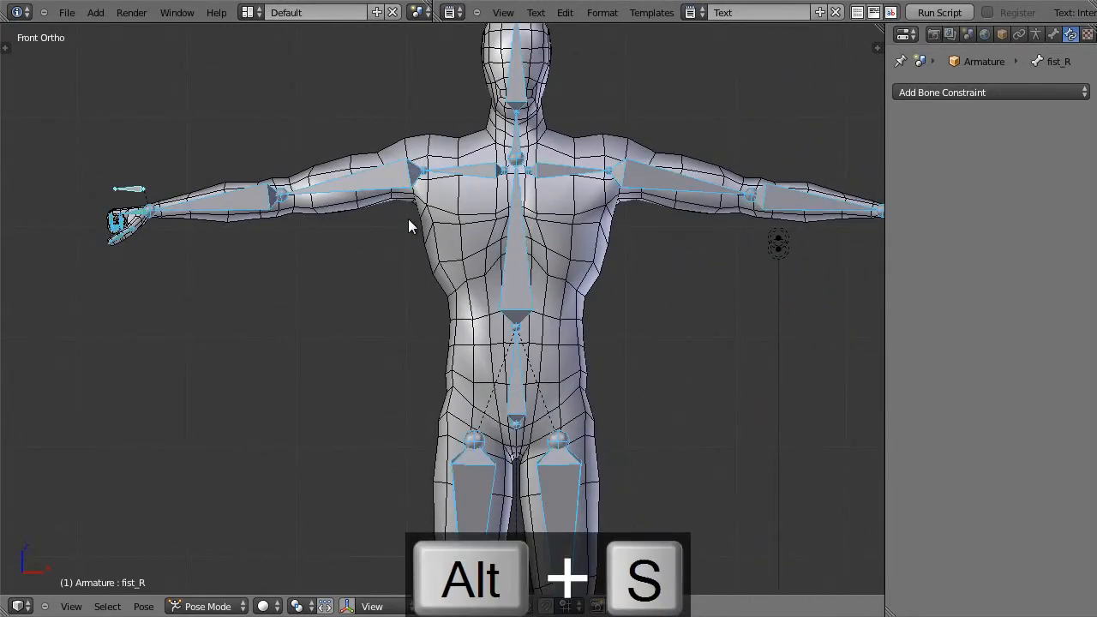
key("alt+r")
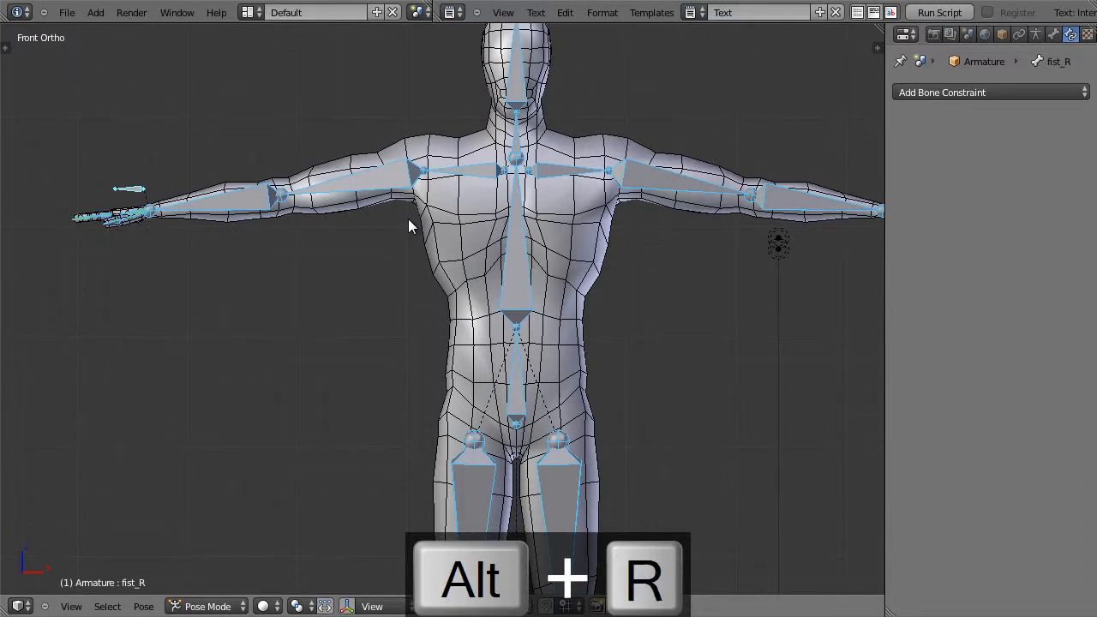
scroll(412, 218, "down", 2)
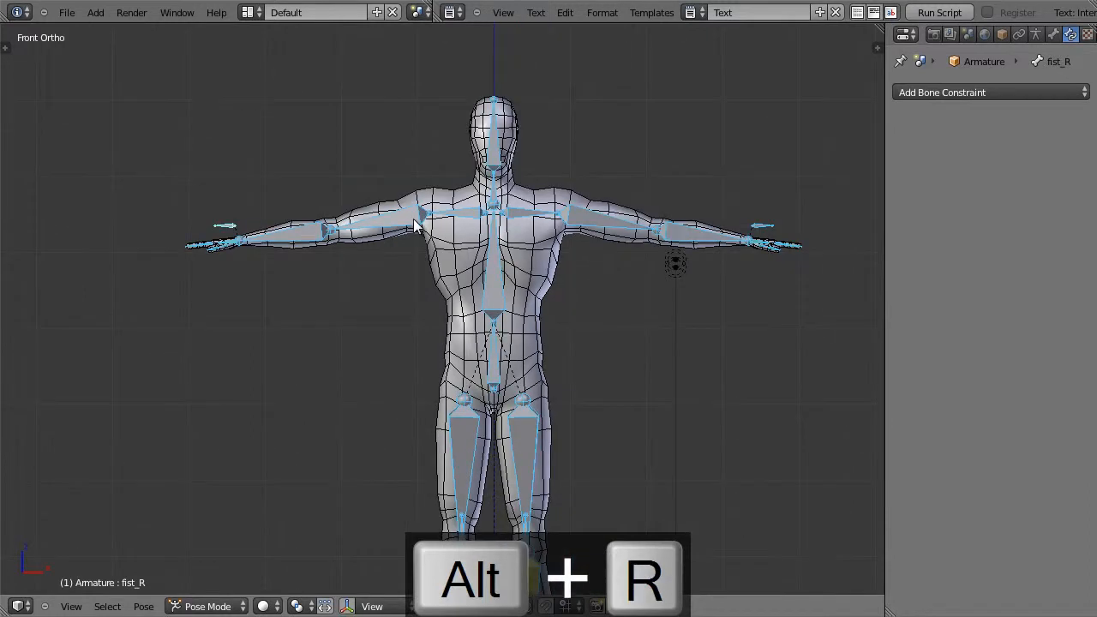
key("alt+g")
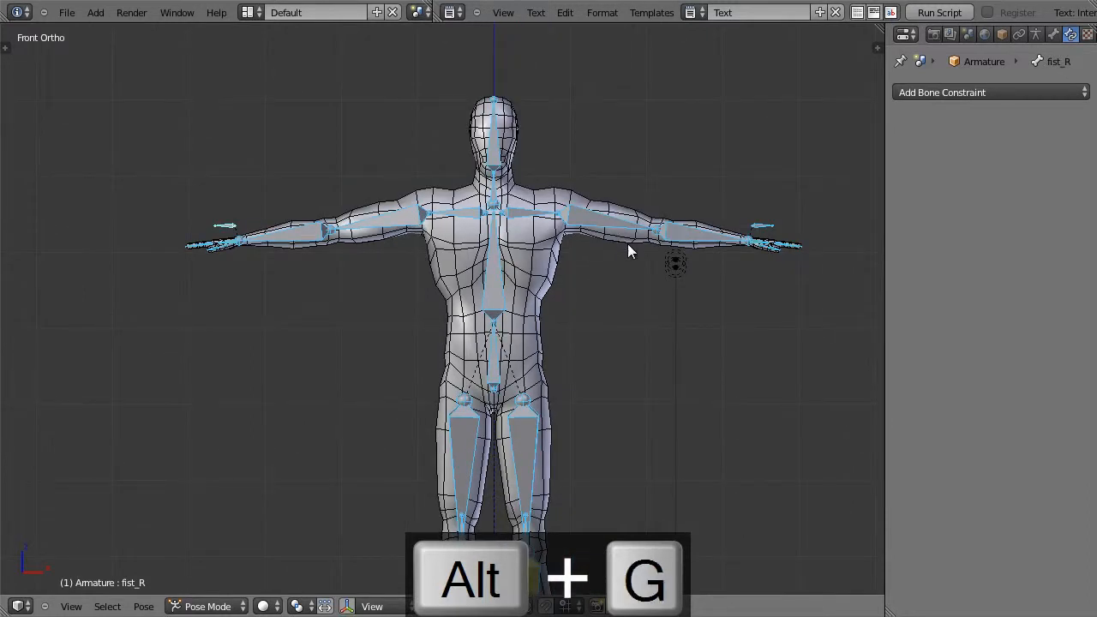
middle_click_drag(697, 257, 610, 282, "shift")
key("a")
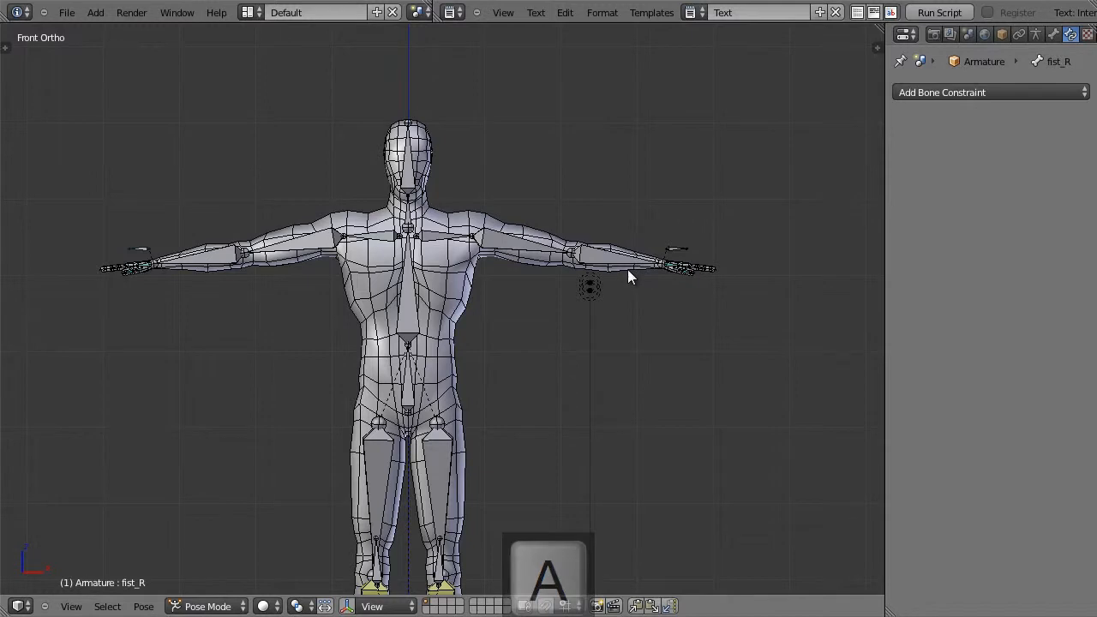
Select the left upper arm bone and set the armature's bone display to Stick
right_click(502, 244)
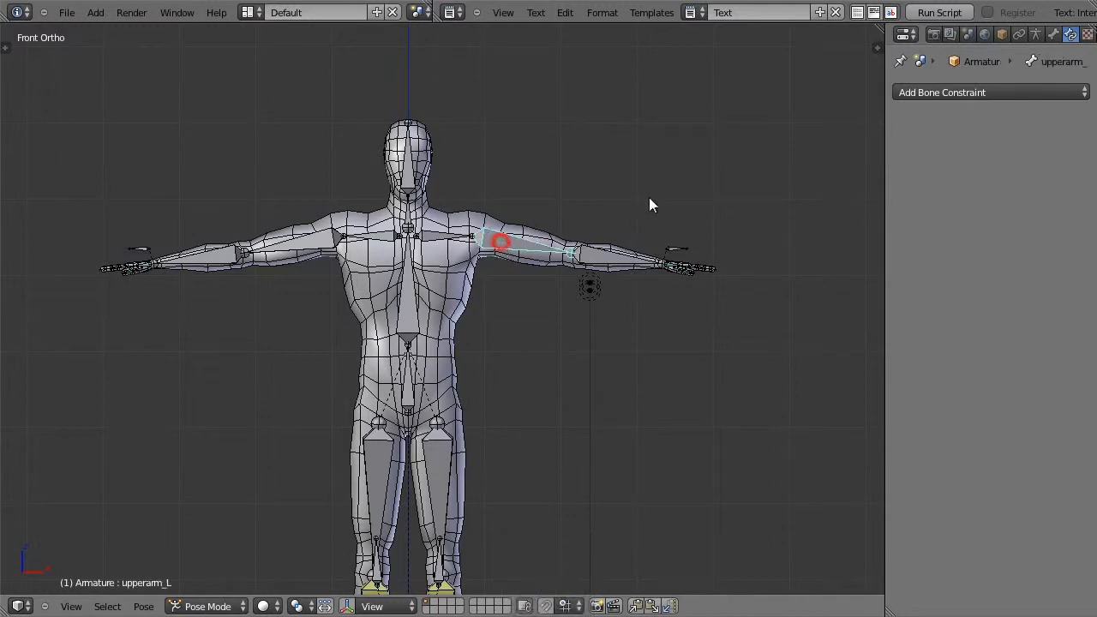
left_click(1036, 35)
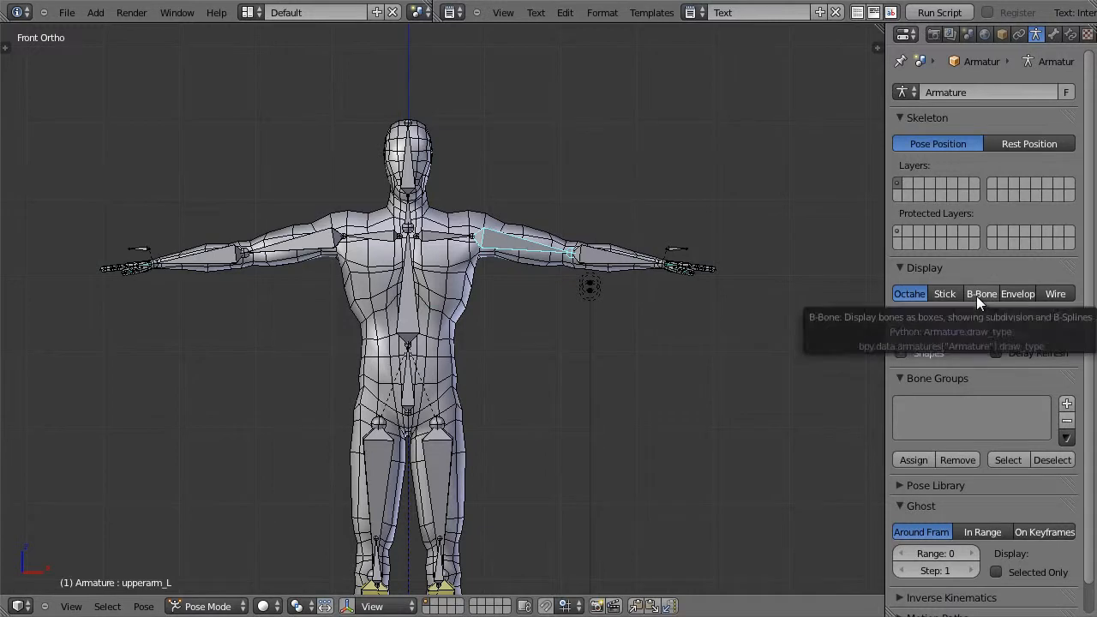
left_click(940, 294)
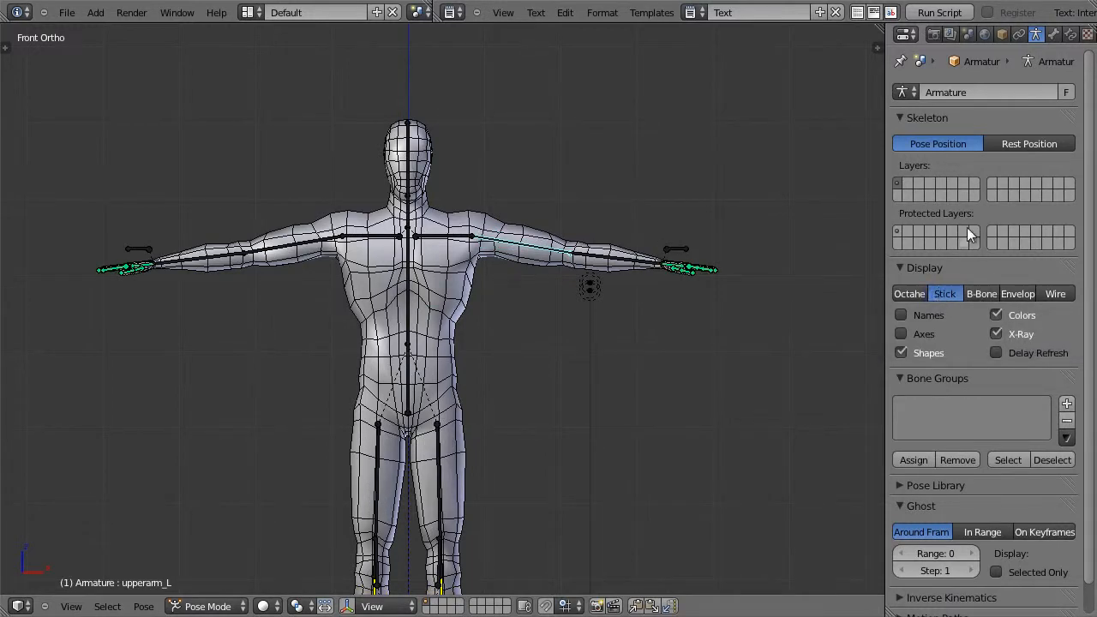
Split the Properties editor, make the upper part an Outliner, and hide the Armature in the viewport
left_click_drag(1091, 27, 1077, 259)
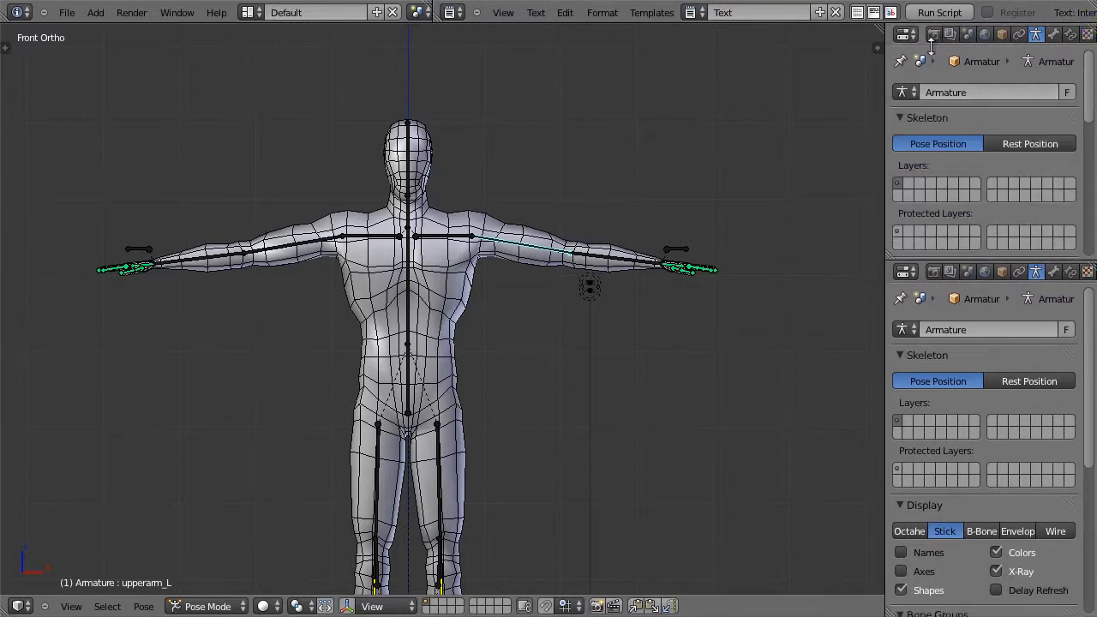
left_click(906, 33)
left_click(943, 300)
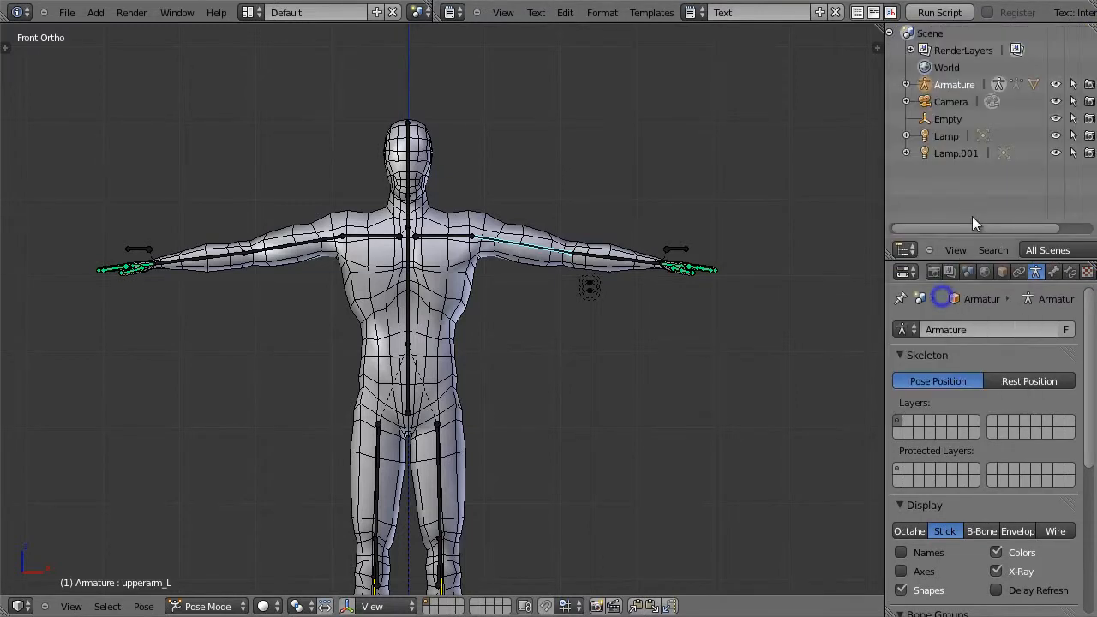
left_click(1056, 84)
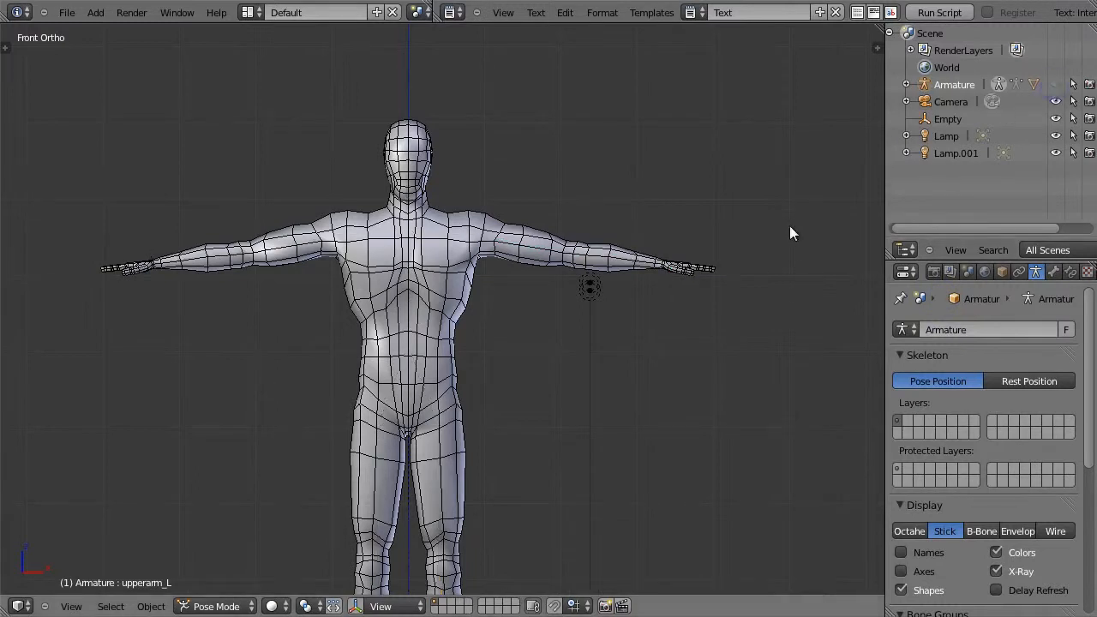
Select the hero mesh and set its Subdivision Surface modifier's view subdivisions to 2
right_click(533, 246)
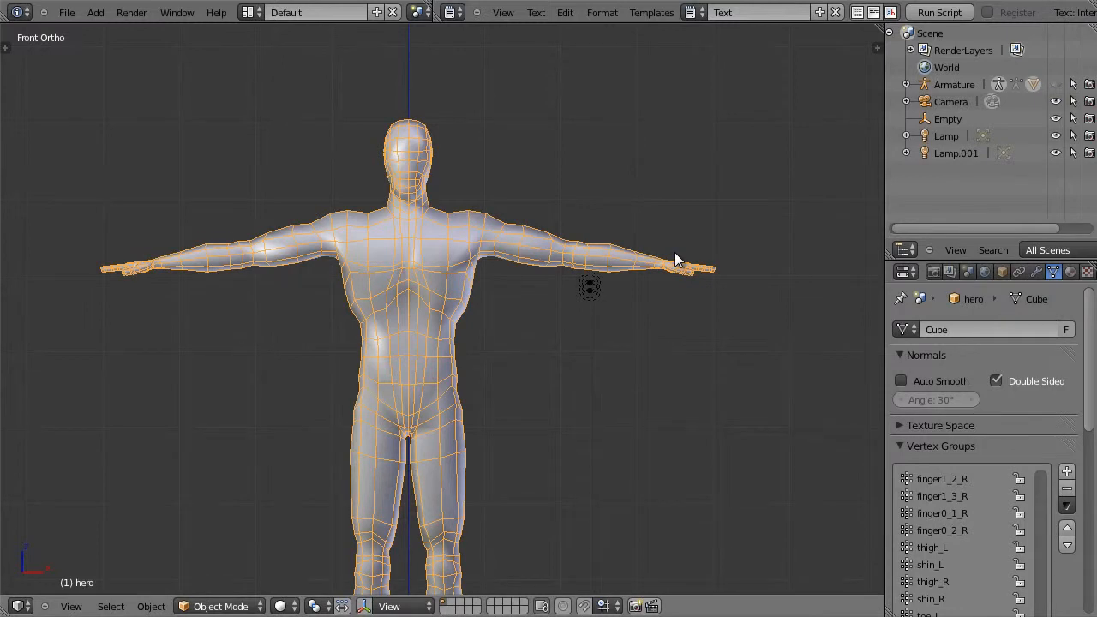
left_click(1036, 271)
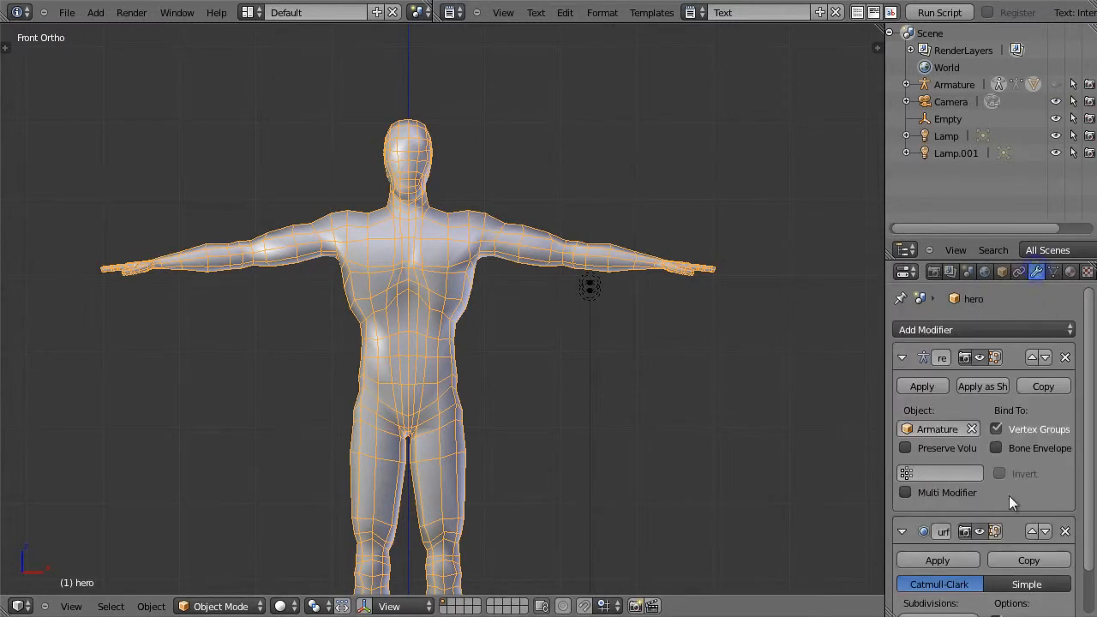
scroll(1009, 495, "down", 2)
left_click(972, 573)
left_click(972, 573)
scroll(600, 382, "down", 3)
scroll(600, 381, "up", 3)
middle_click_drag(531, 426, 522, 336, "shift")
middle_click_drag(519, 339, 553, 393)
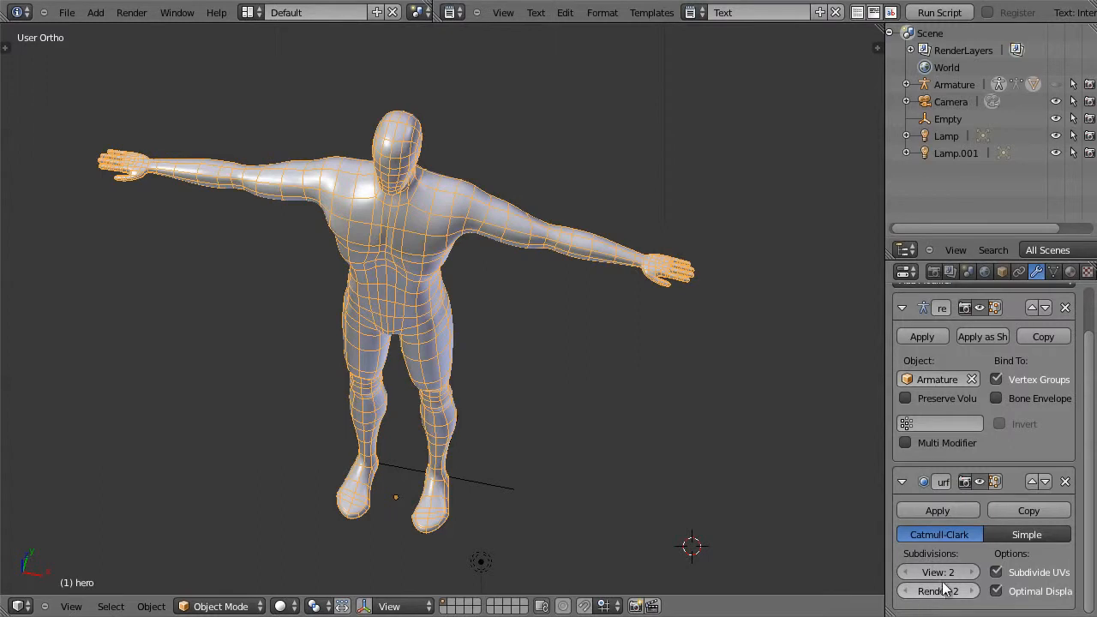
Compare the hero mesh at view subdivision levels 0 and 4, and return the level to 2
left_click_drag(948, 570, 869, 572)
middle_click_drag(717, 472, 747, 364)
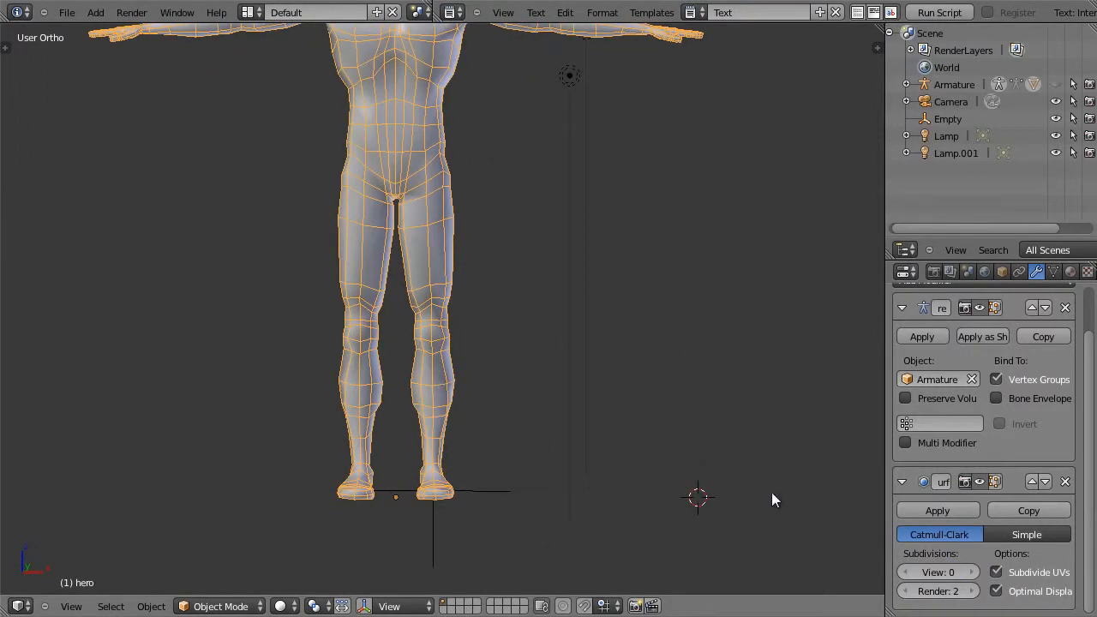
mouse_move(948, 567)
left_mouse_down()
mouse_move(994, 572)
mouse_move(961, 581)
left_mouse_up()
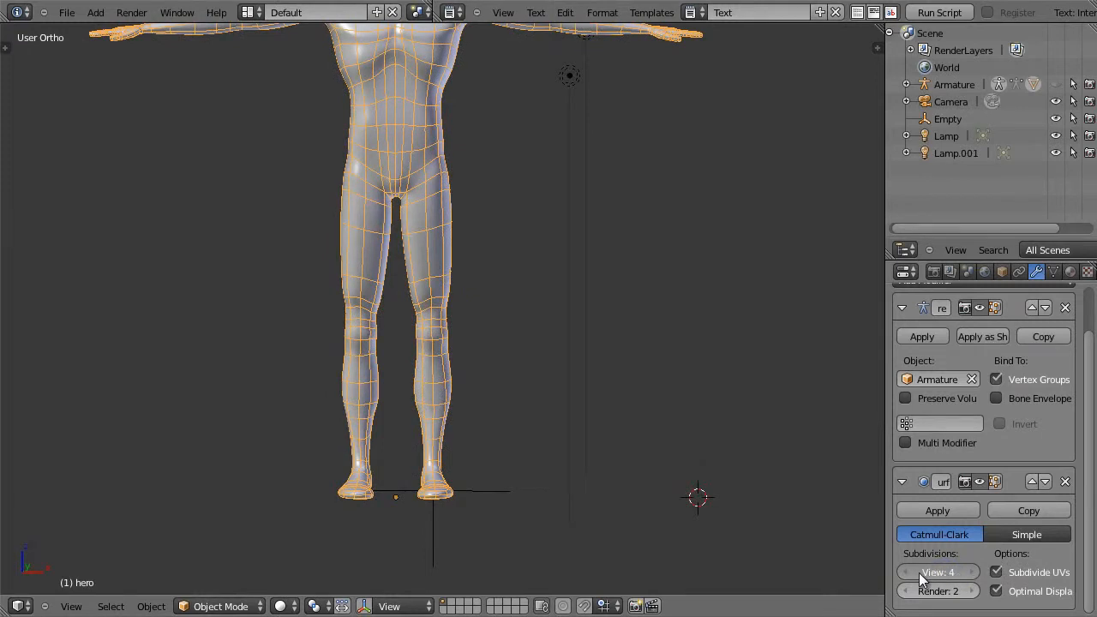
left_click(909, 574)
left_click(909, 574)
left_click(909, 574)
left_click(909, 574)
left_click(967, 574)
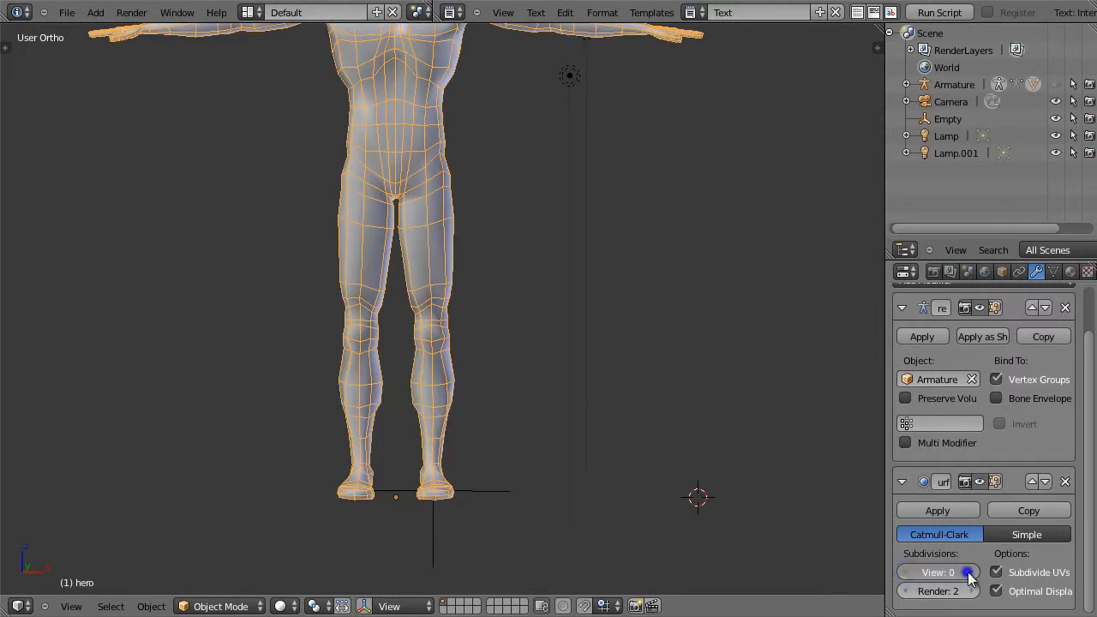
left_click(968, 573)
Enter Edit Mode on the hero mesh in wireframe and select the vertices of both legs from the lower thighs to the ankles
middle_click_drag(653, 381, 666, 442)
key("KP_3")
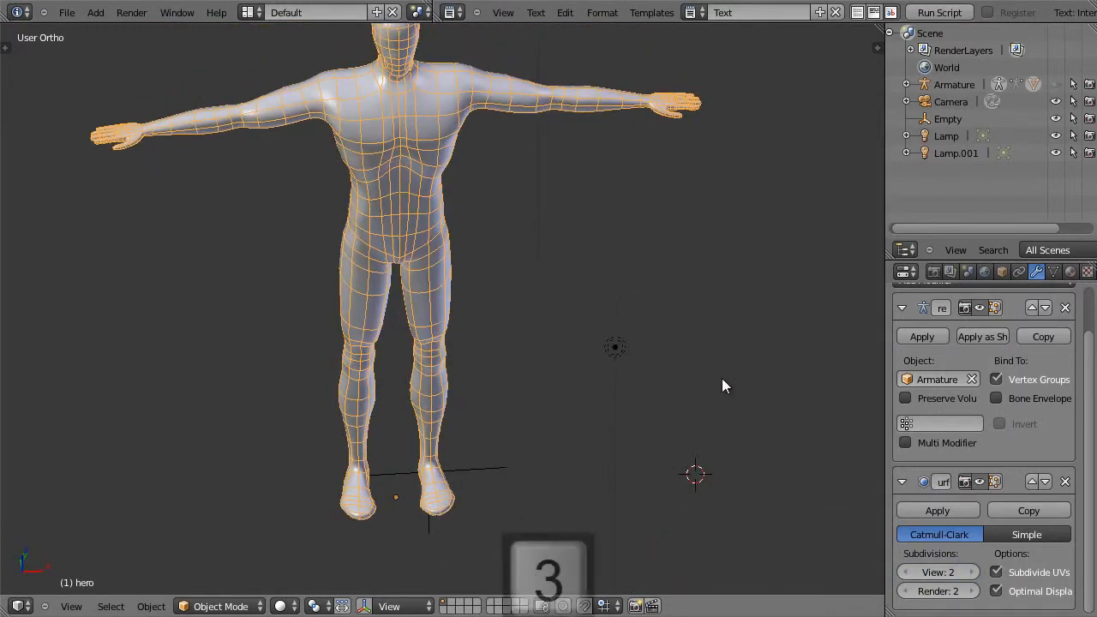
middle_click_drag(600, 366, 661, 445, "shift")
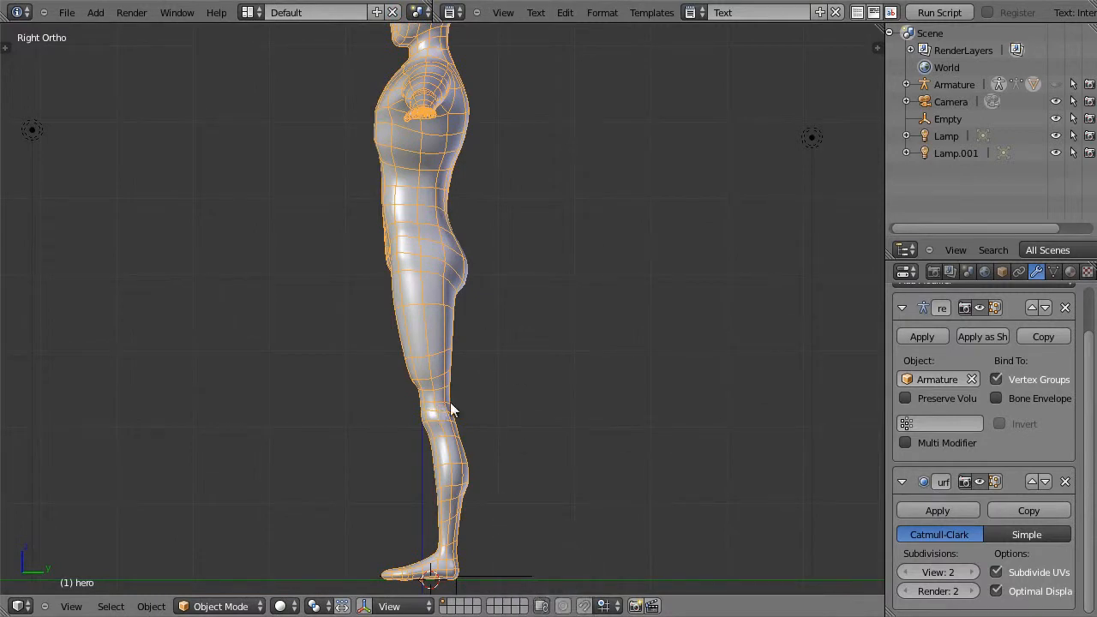
middle_click_drag(525, 363, 711, 337)
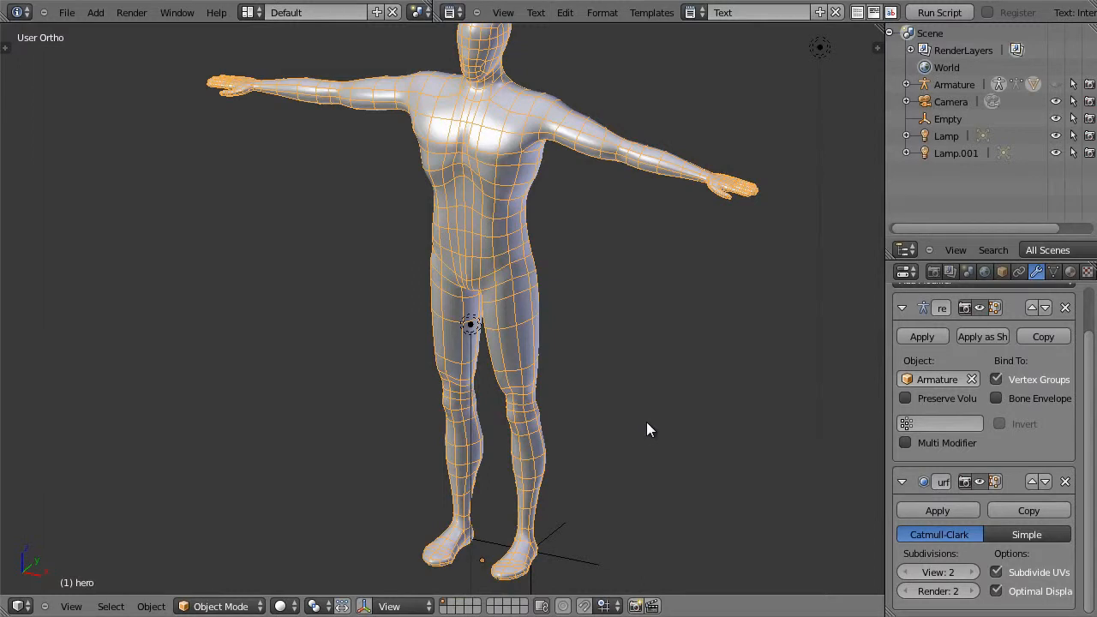
key("KP_3")
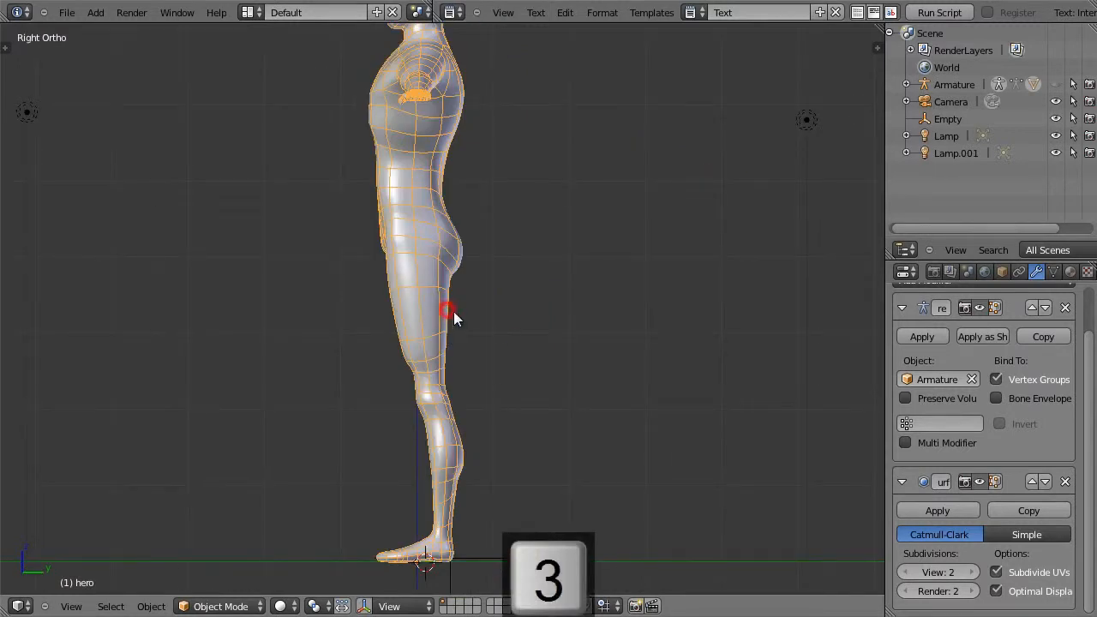
key("Tab")
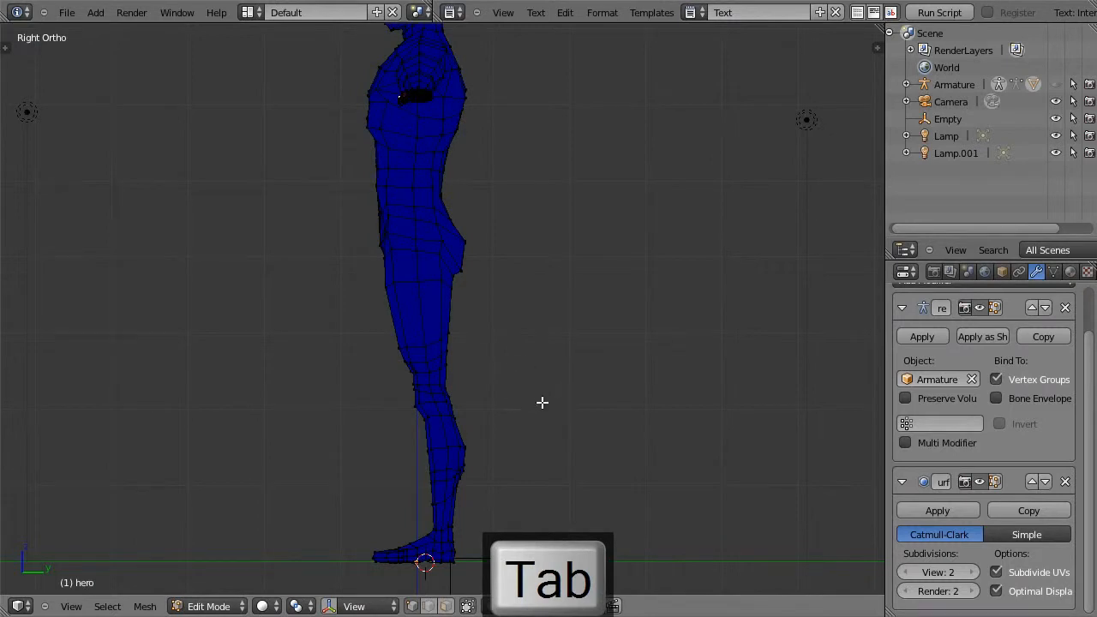
middle_click_drag(582, 446, 674, 429, "shift")
key("z")
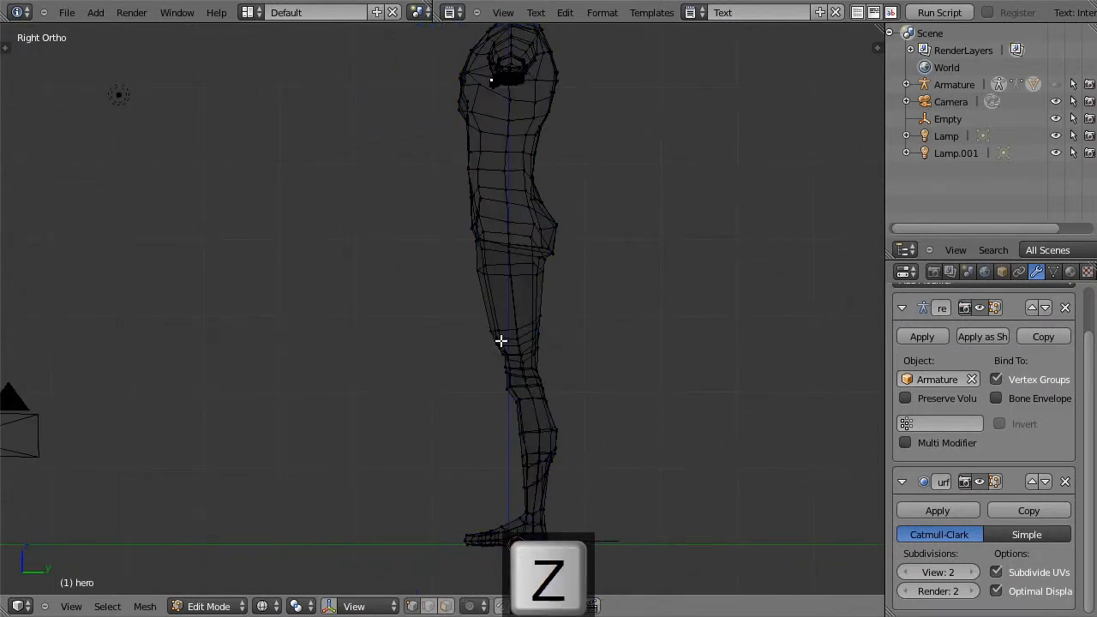
key("KP_1")
key("b")
left_click_drag(406, 295, 630, 515)
key("KP_3")
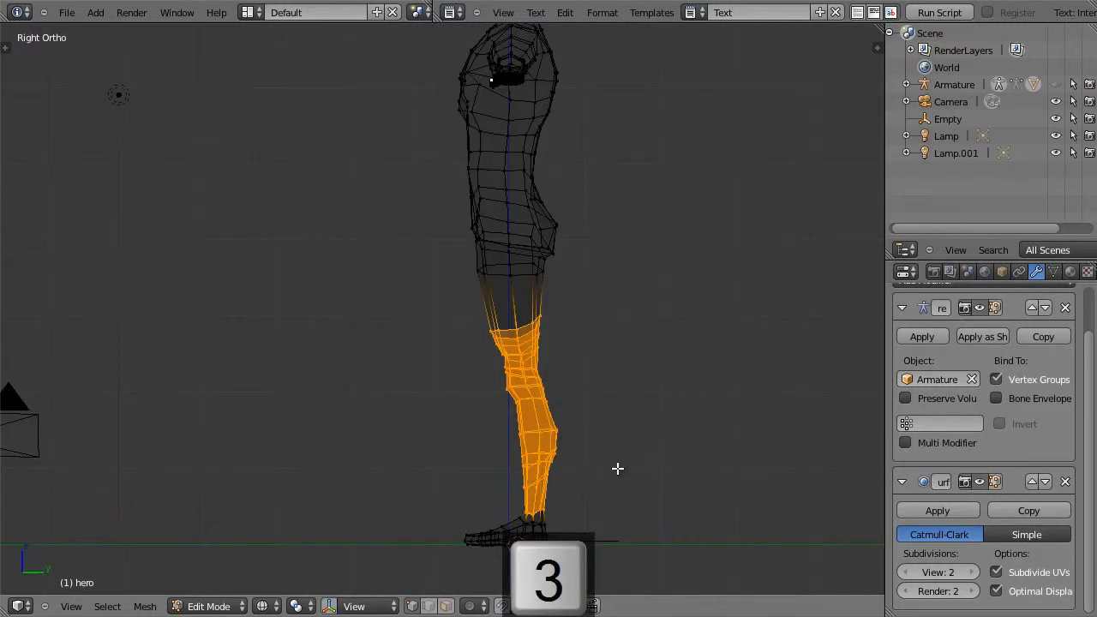
Fatten the selected lower legs along their normals by about 0.027
key("KP_1")
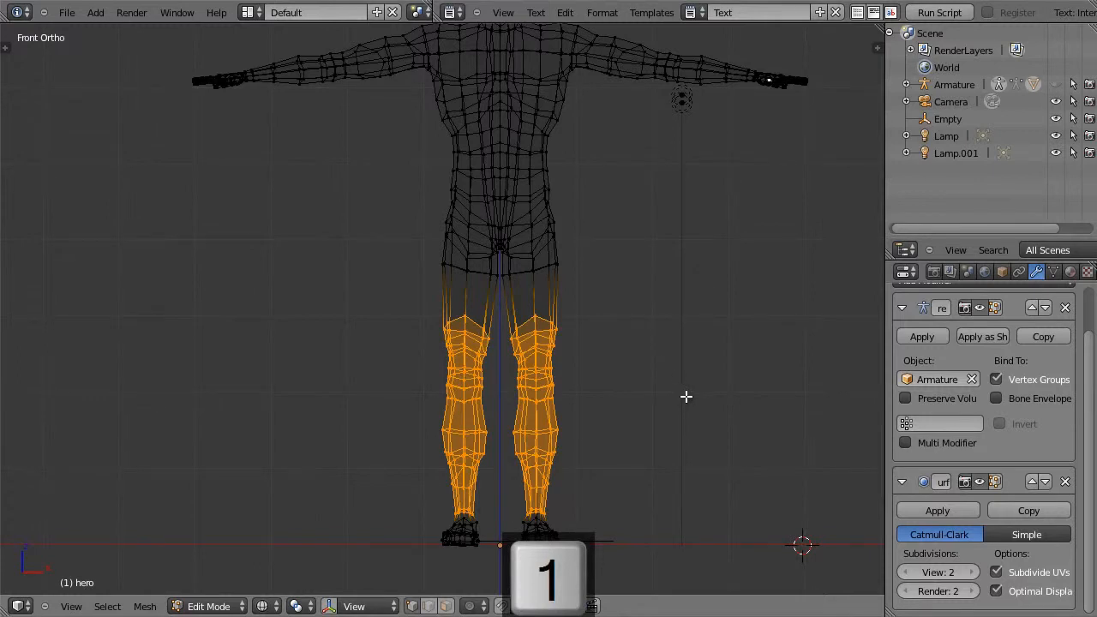
key("alt+s")
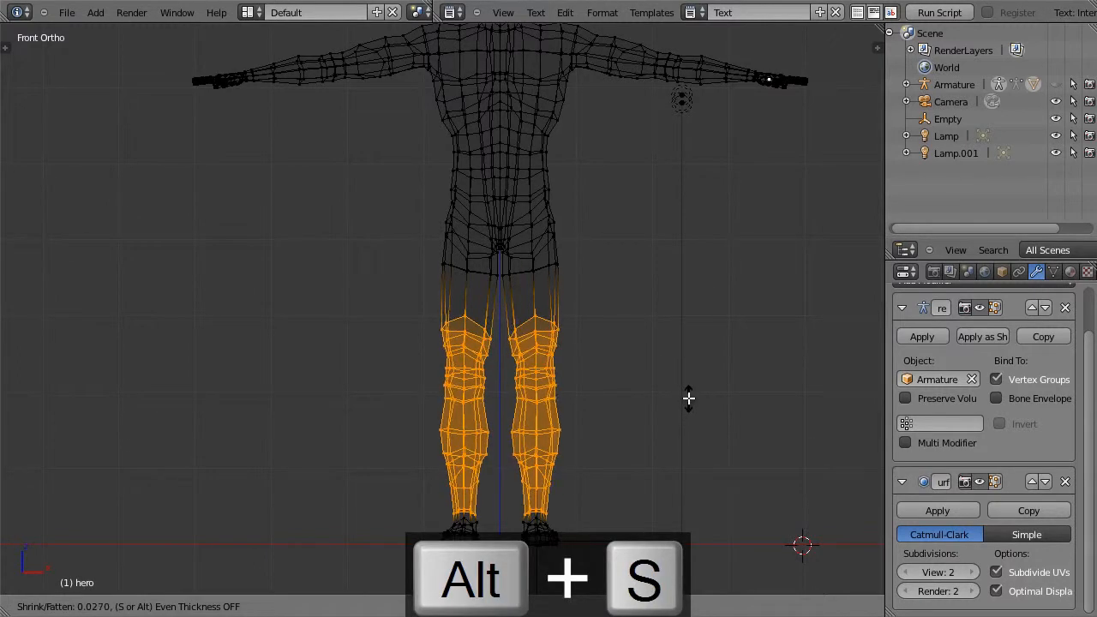
left_click(686, 395)
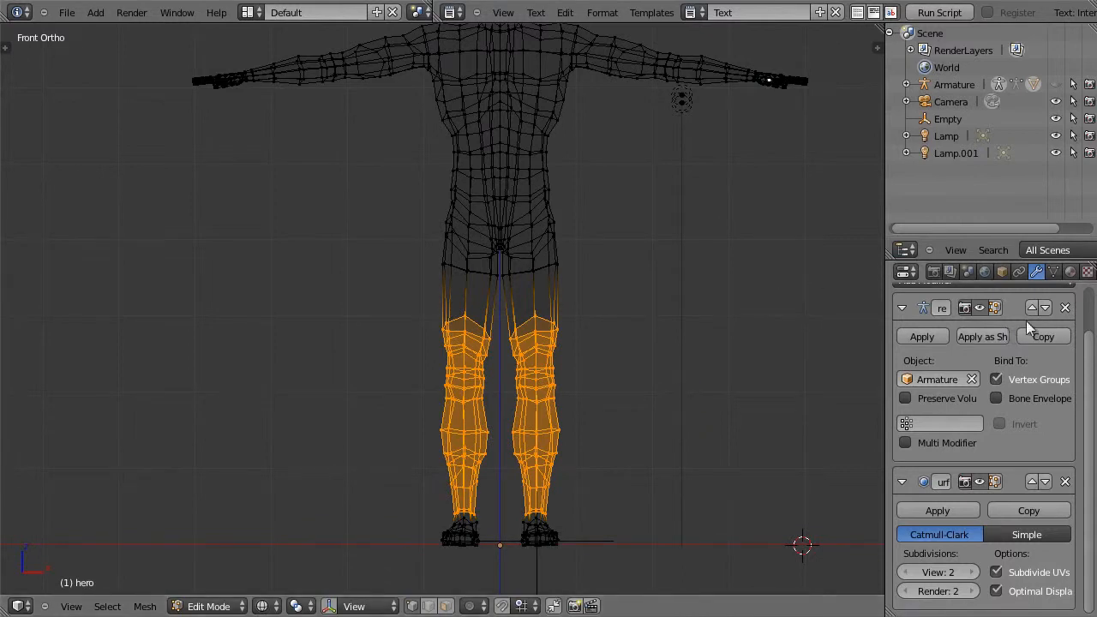
left_click(1054, 272)
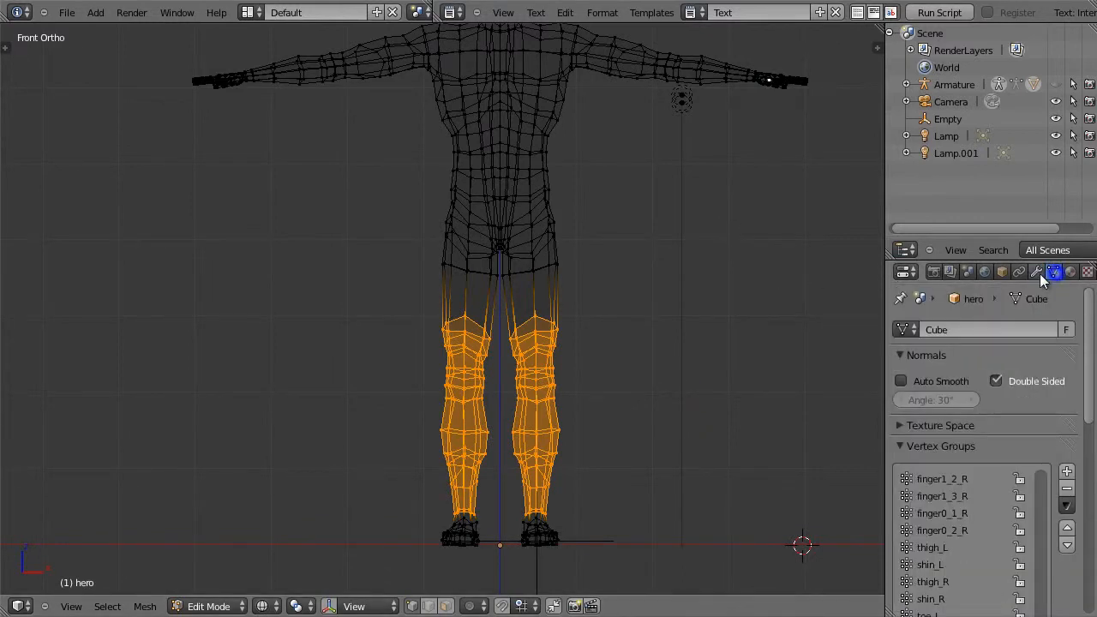
left_click(1035, 272)
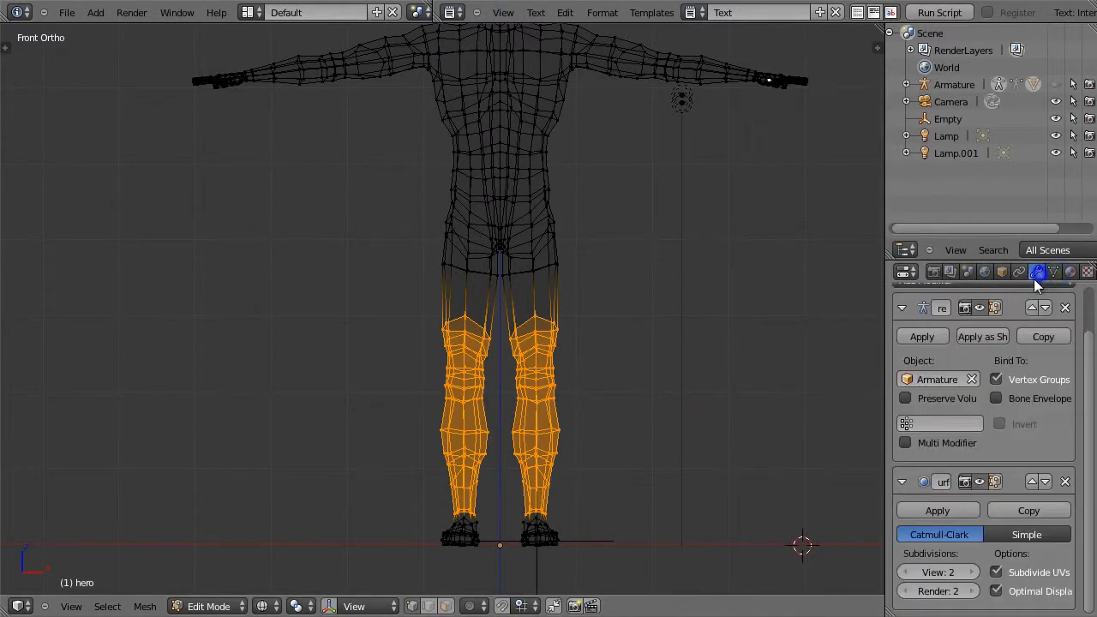
Adjust the Subdivision Surface modifier to show the editing cage on the smoothed surface, and collapse the Armature modifier
left_click(995, 480)
left_click(1011, 481)
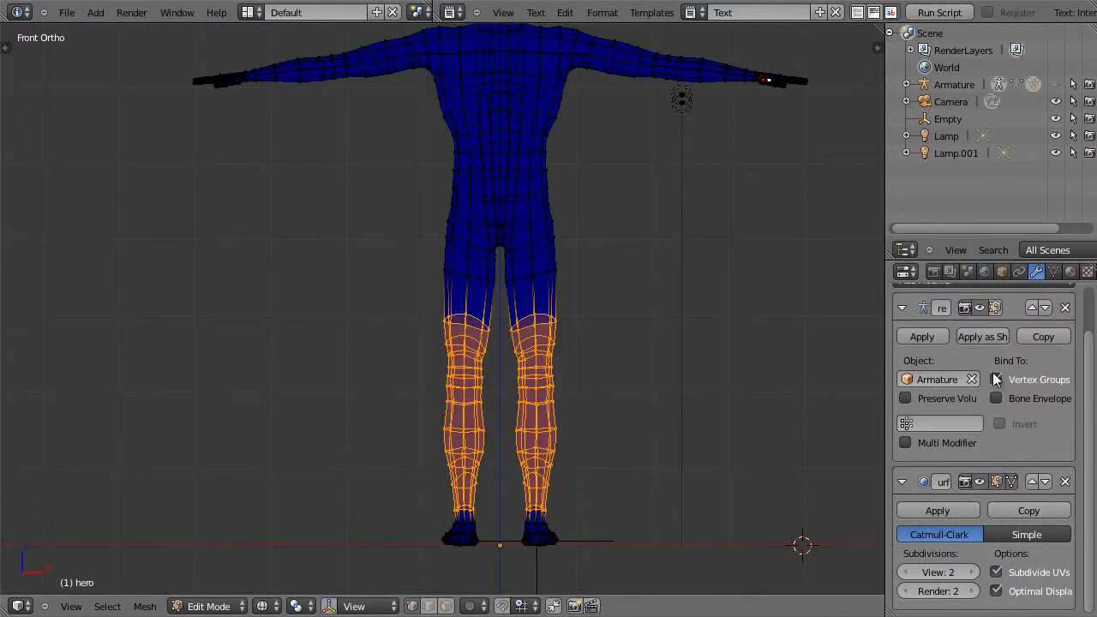
left_click(902, 307)
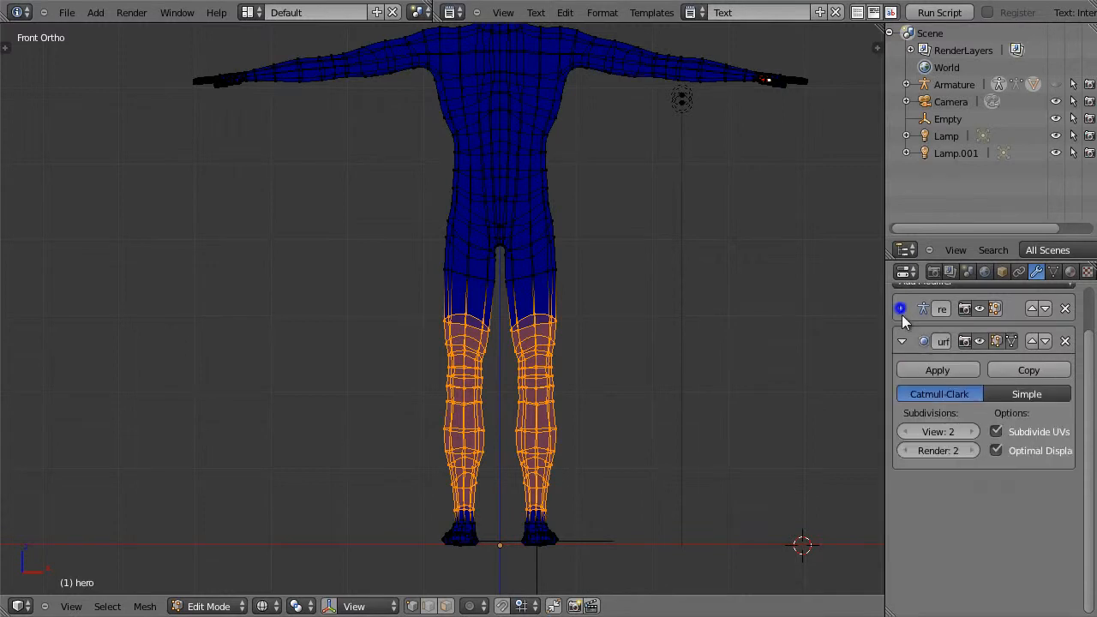
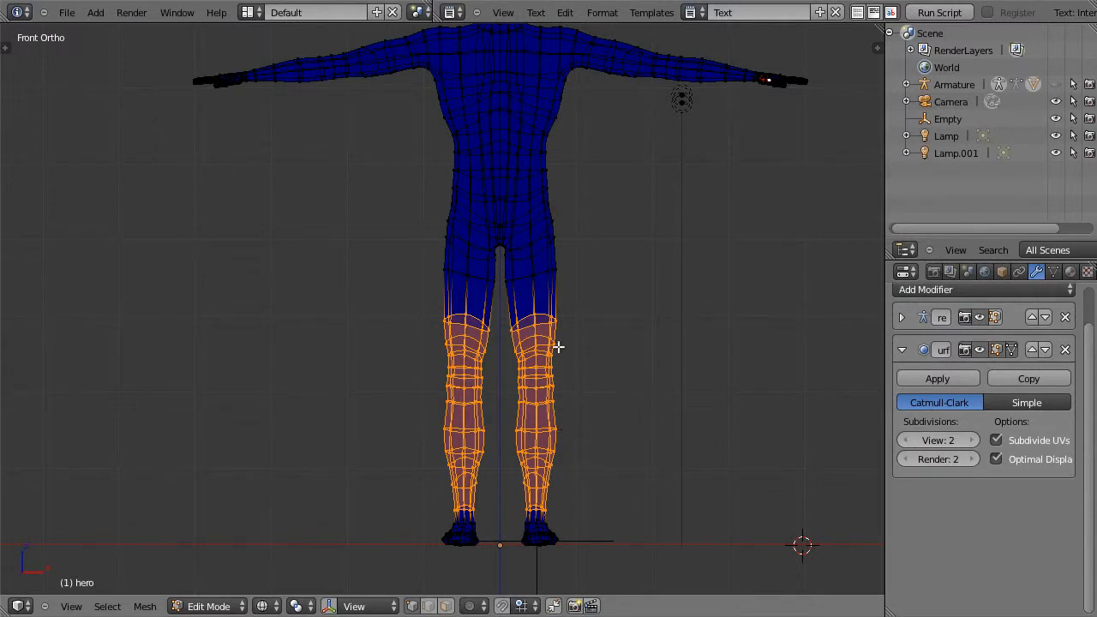
Scale the selected lower legs along the Y axis by about 1.1 in the right side view
middle_click_drag(605, 412, 411, 412)
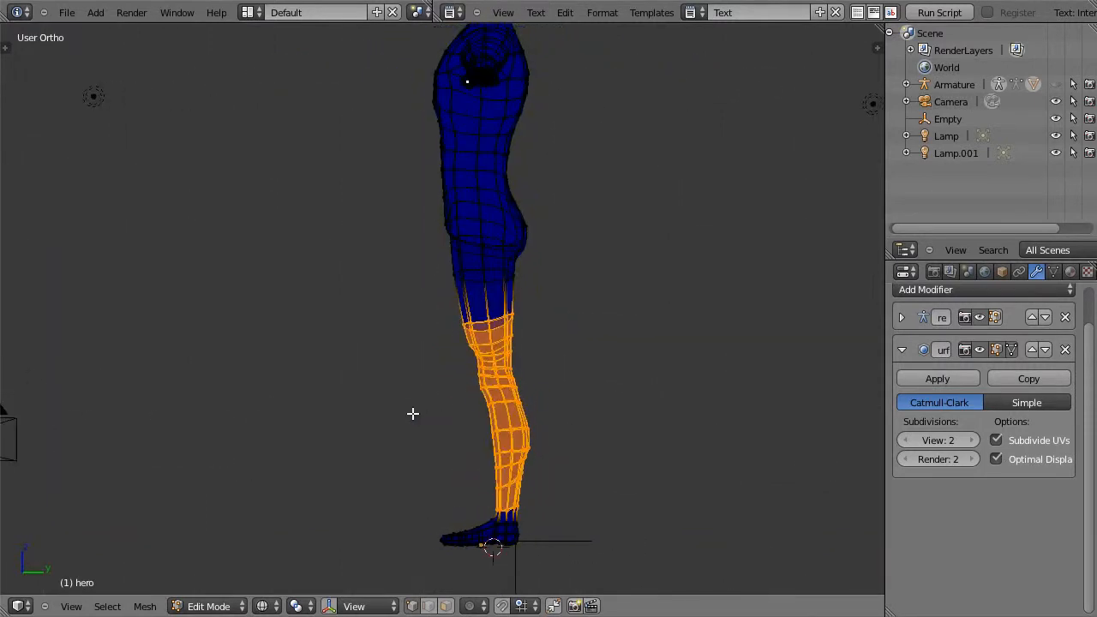
key("3")
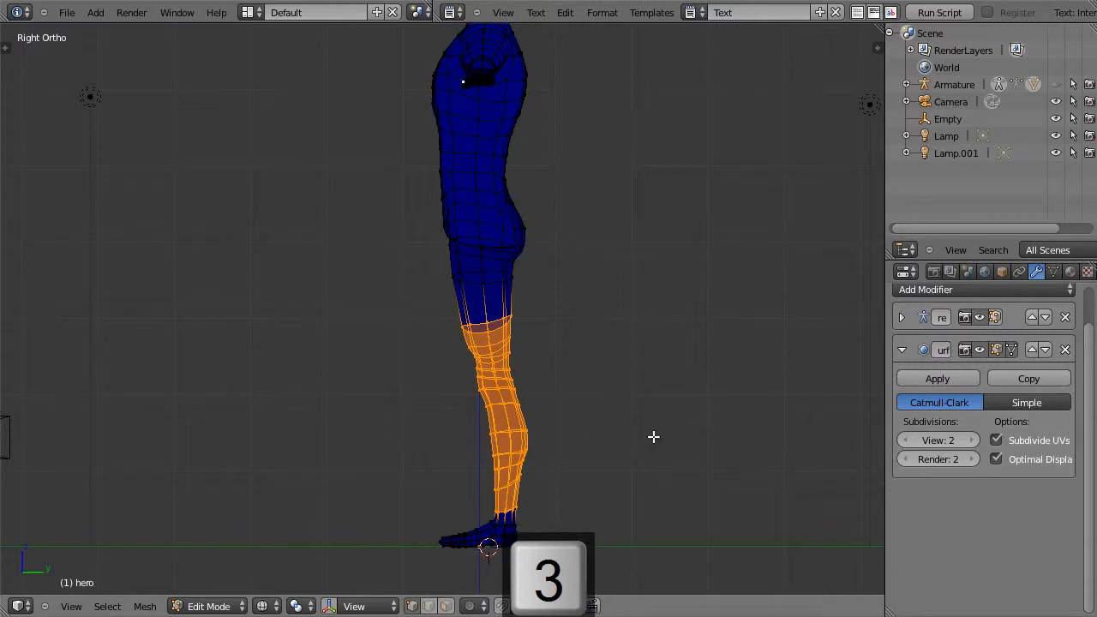
key("s")
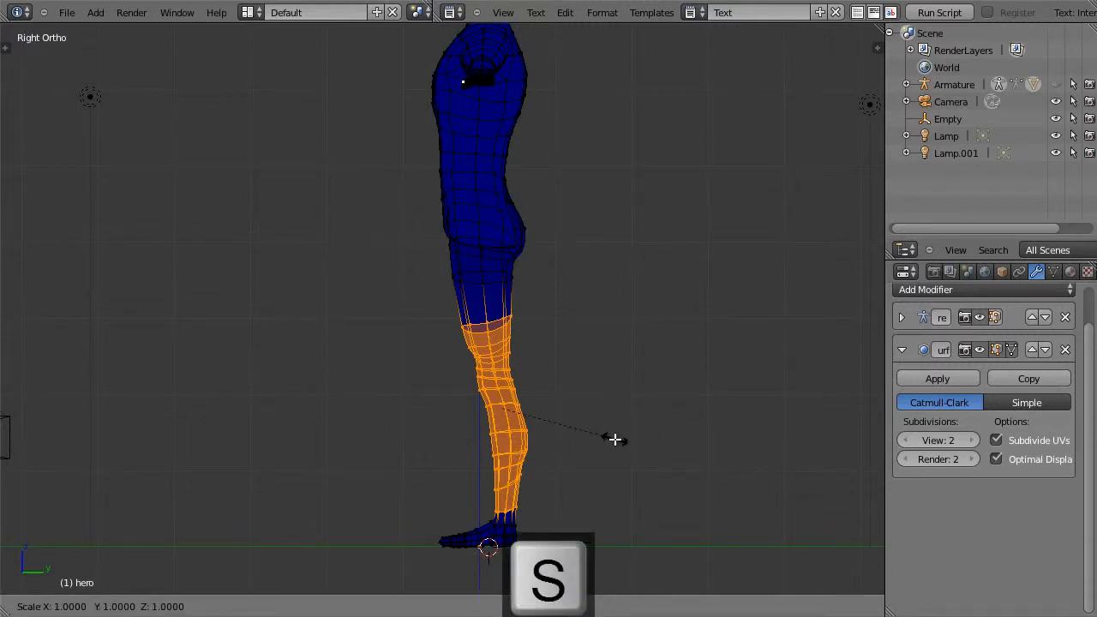
key("y")
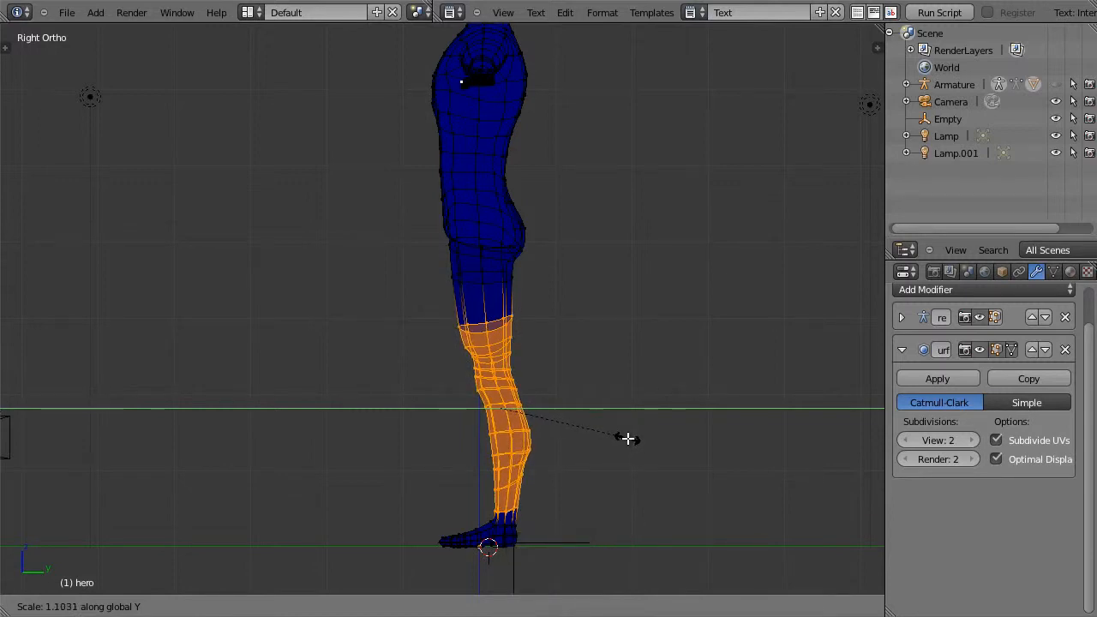
left_click(622, 440)
Select the two edge loops around the hero's left thigh, scale them up by about 1.06 and clear the selection
key("KP_1")
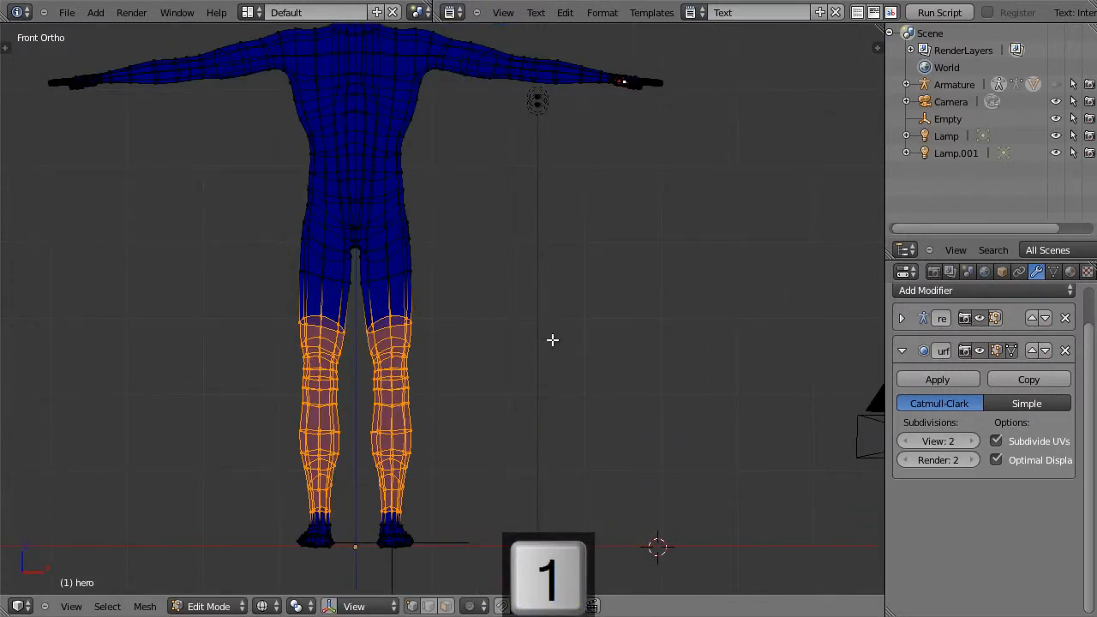
right_click(407, 316, "alt")
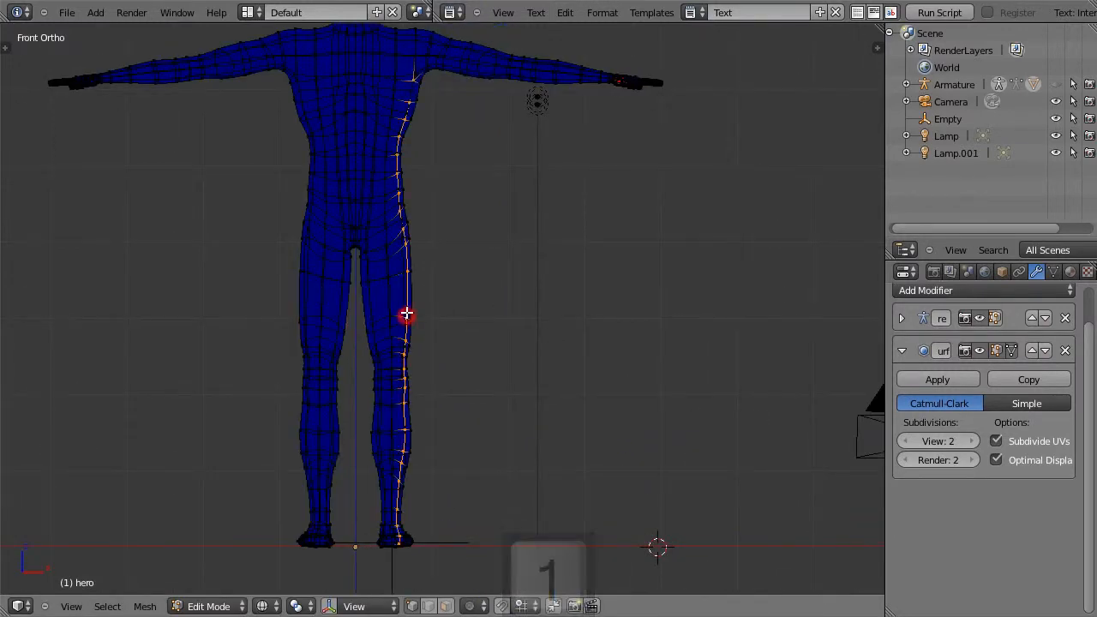
right_click(397, 314, "alt")
right_click(399, 276, "alt+shift")
key("s")
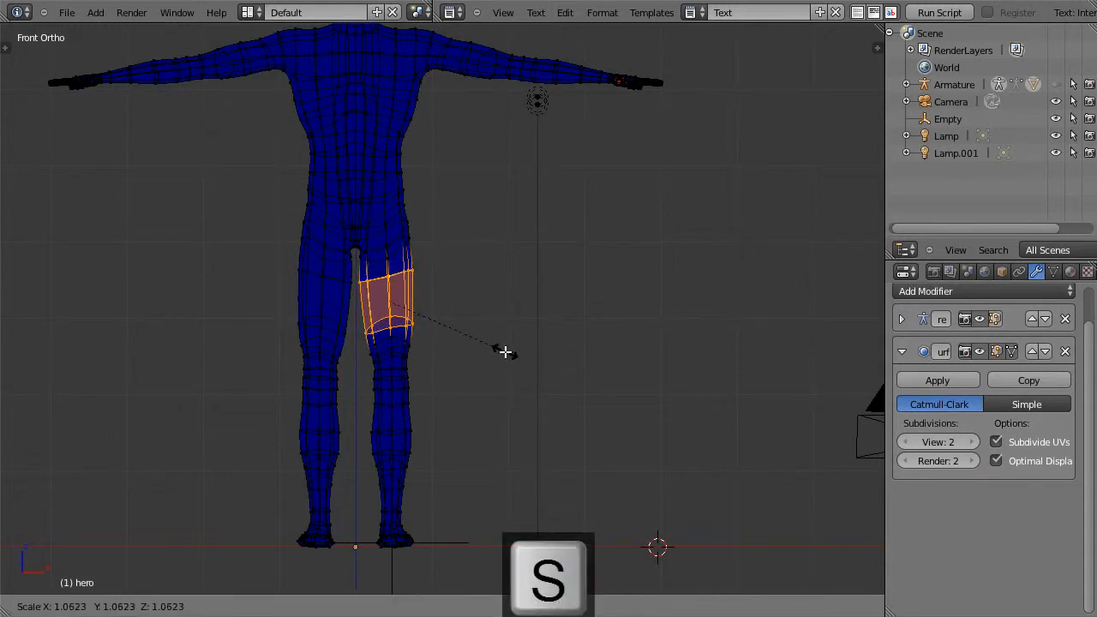
left_click(502, 350)
key("a")
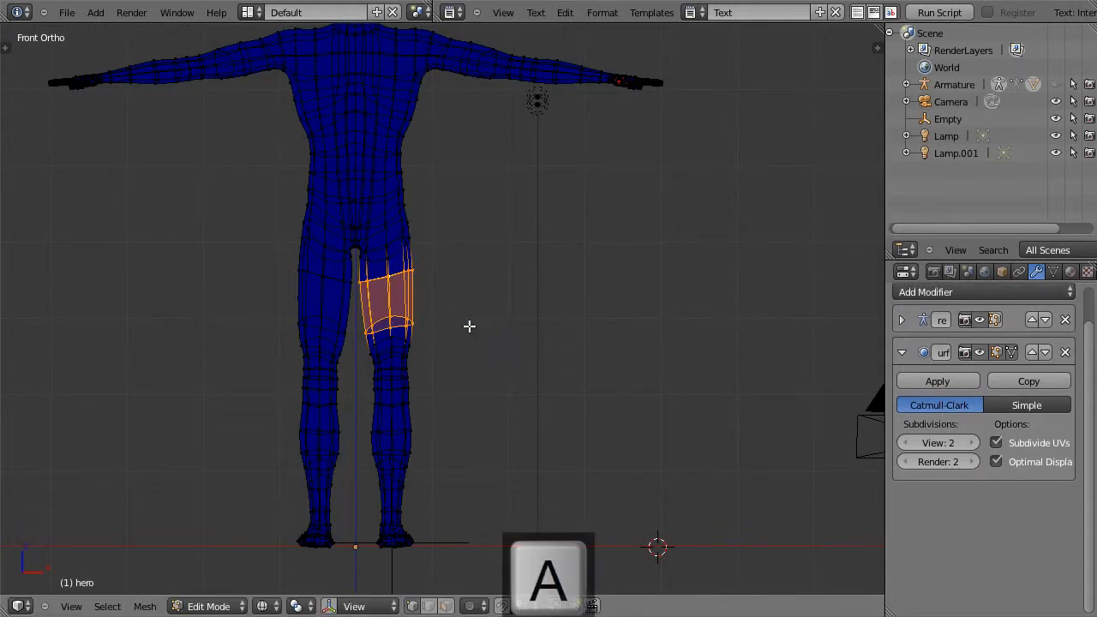
middle_click_drag(465, 294, 495, 404, "shift")
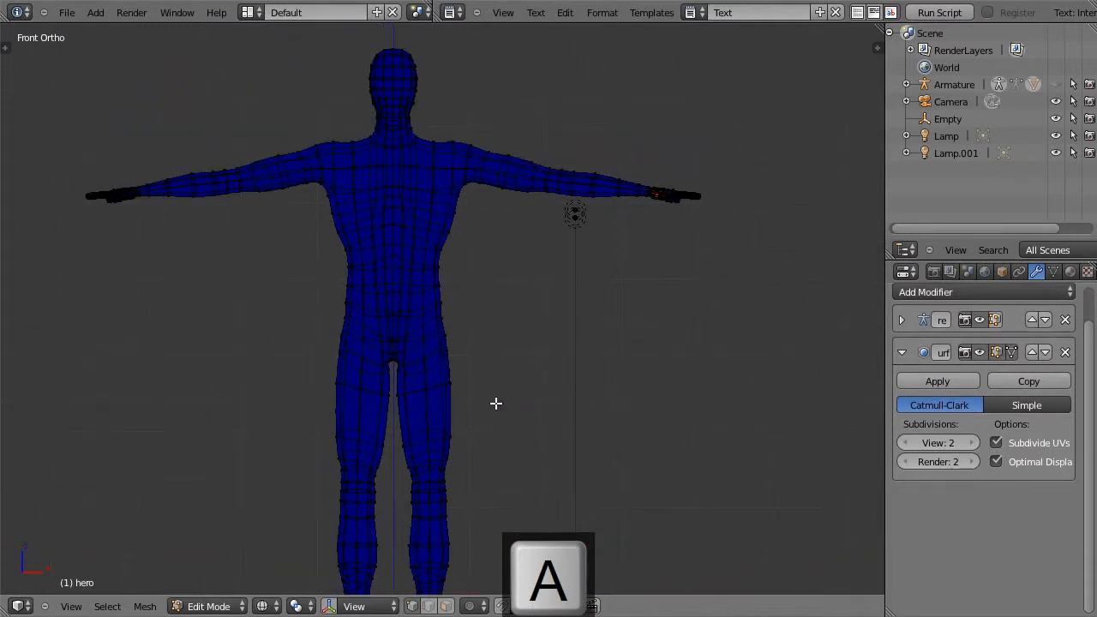
right_click(431, 357, "alt")
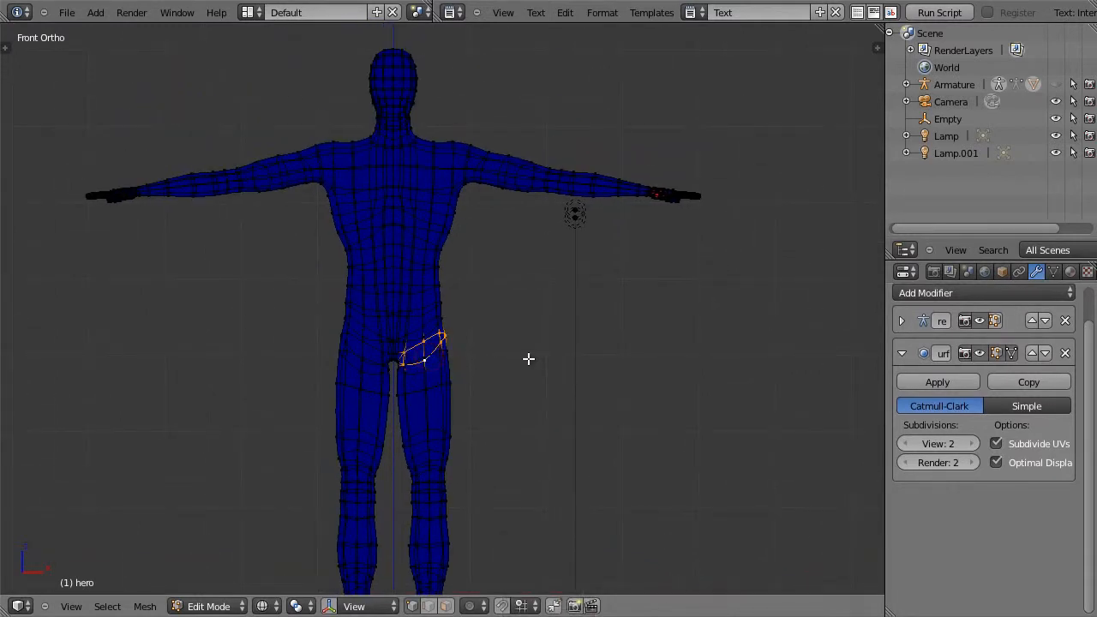
key("a")
Select the edge loop around the thickest part of the left forearm and fatten it along its normals by about 0.04
right_click(593, 183, "alt")
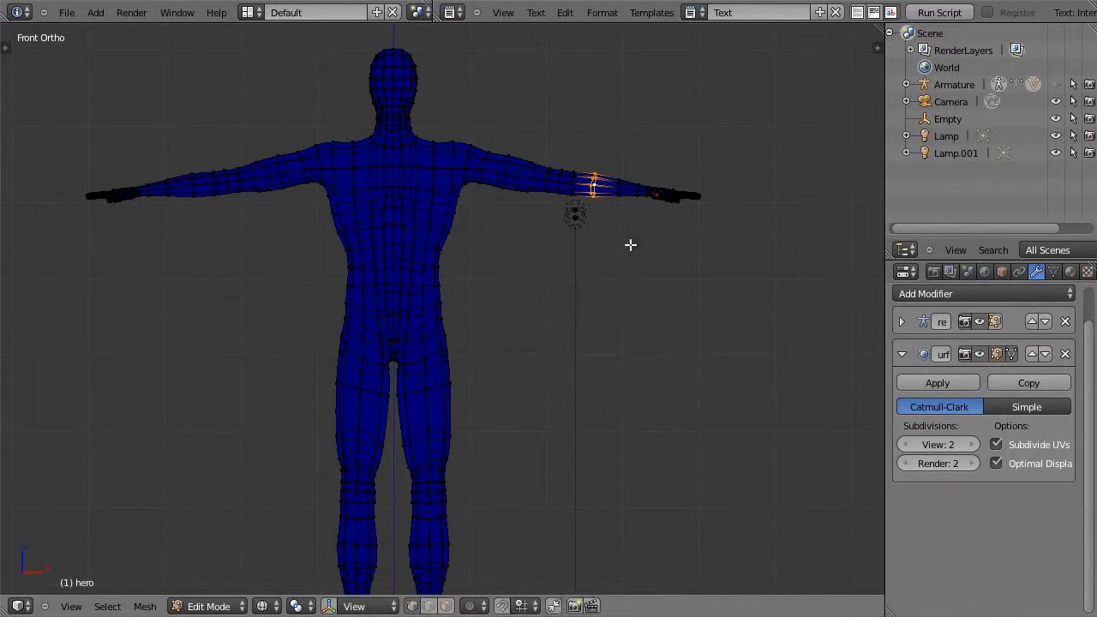
key("s")
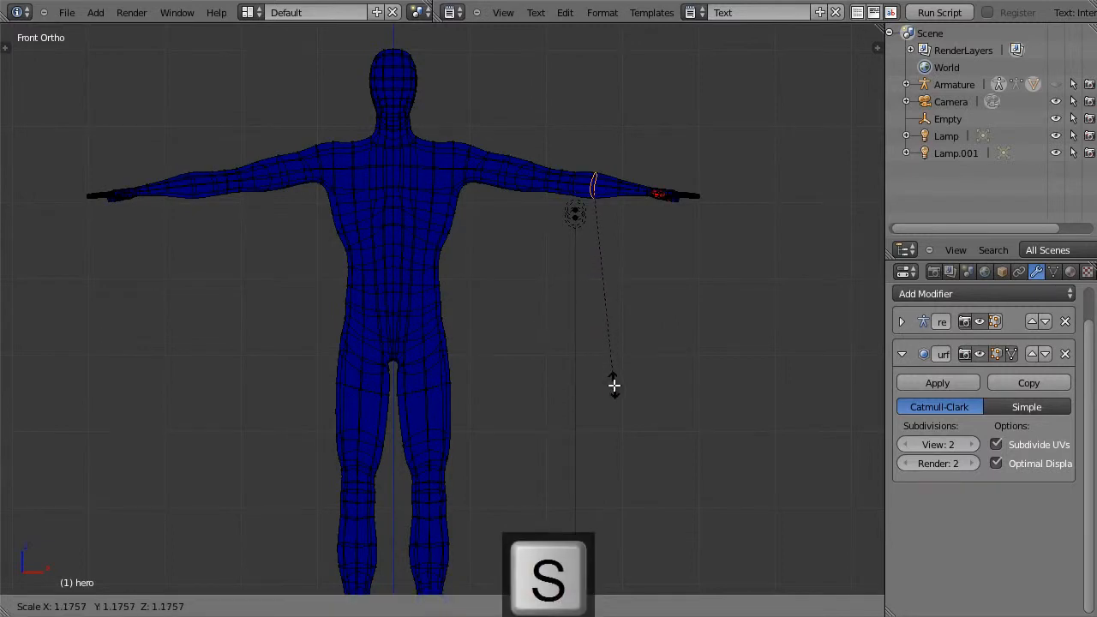
key("Escape")
key("alt+s")
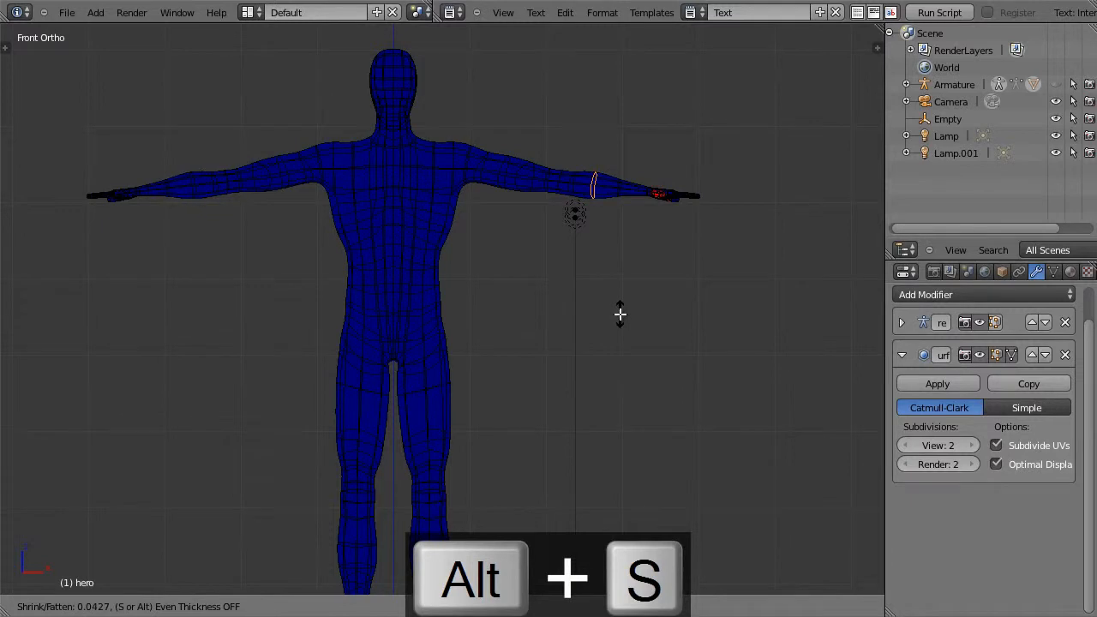
left_click(613, 304)
Scale the selected forearm loop along the Y axis by about 1.12 in the top view
key("KP_7")
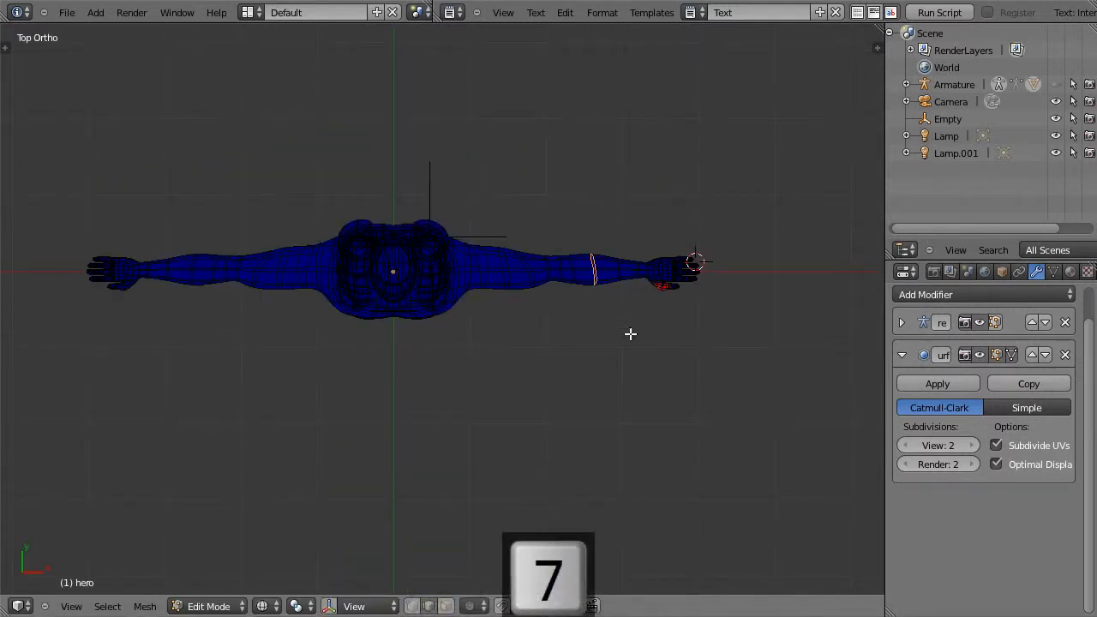
key("s")
key("y")
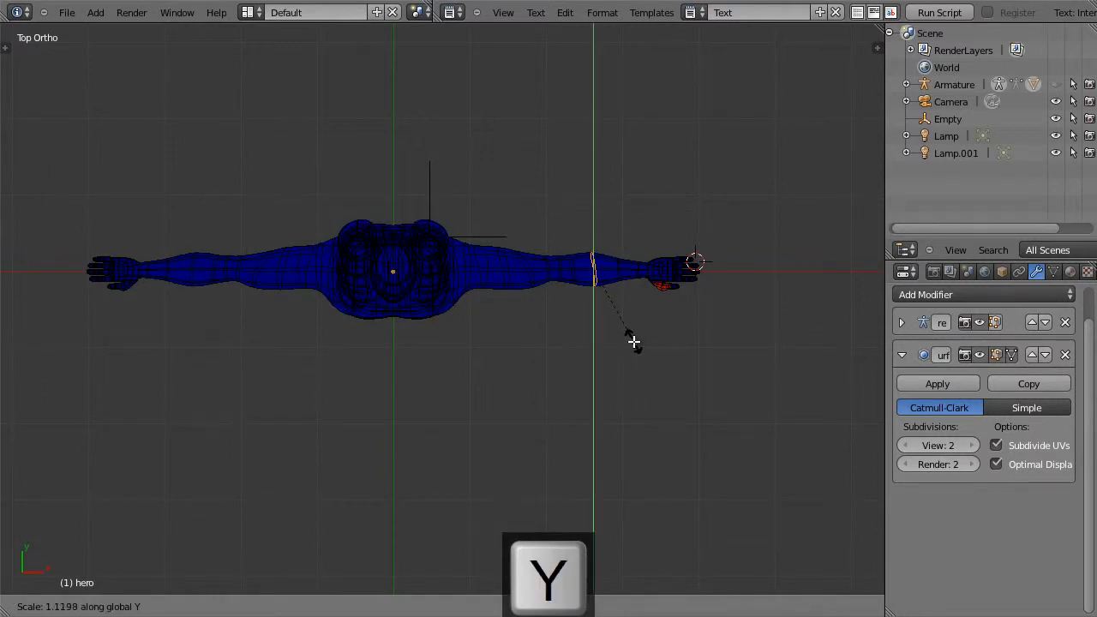
left_click(632, 342)
key("g")
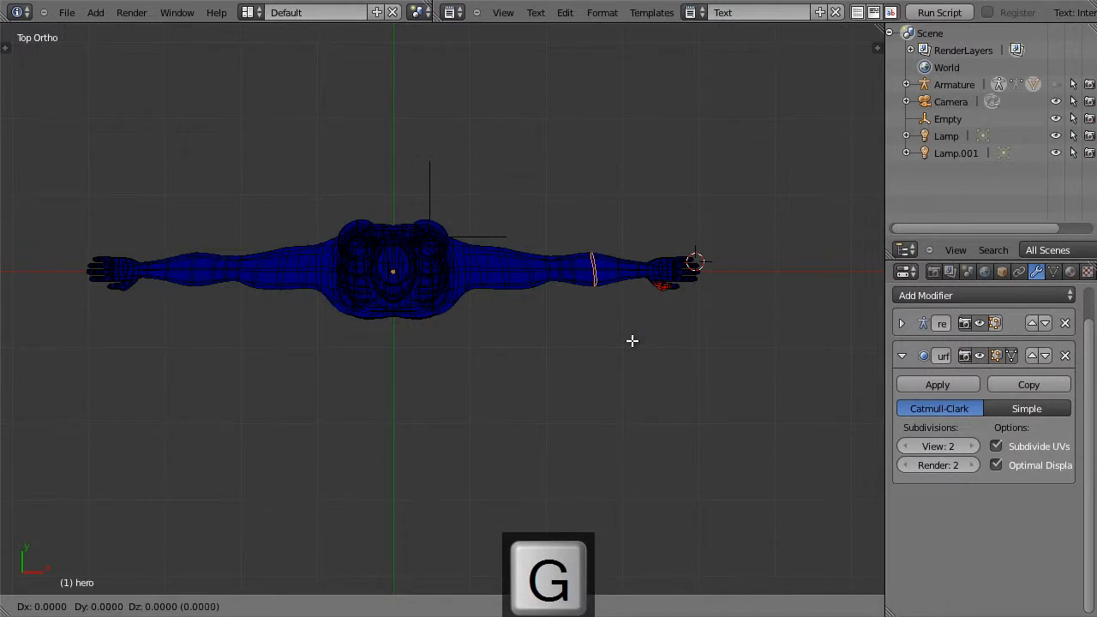
left_click(632, 342)
key("1")
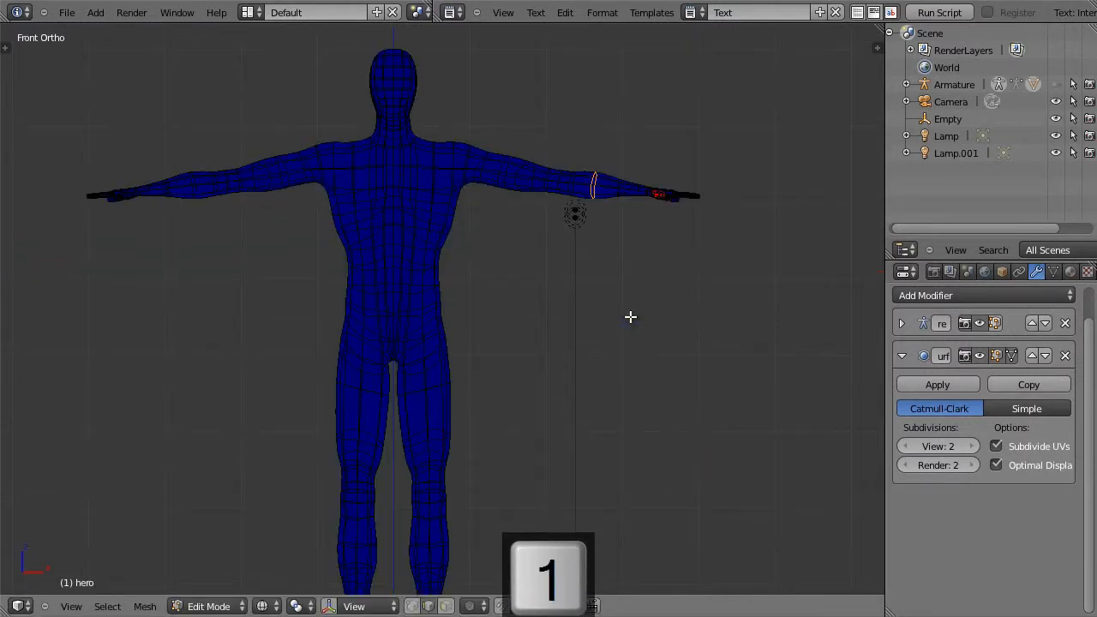
key("s")
key("z")
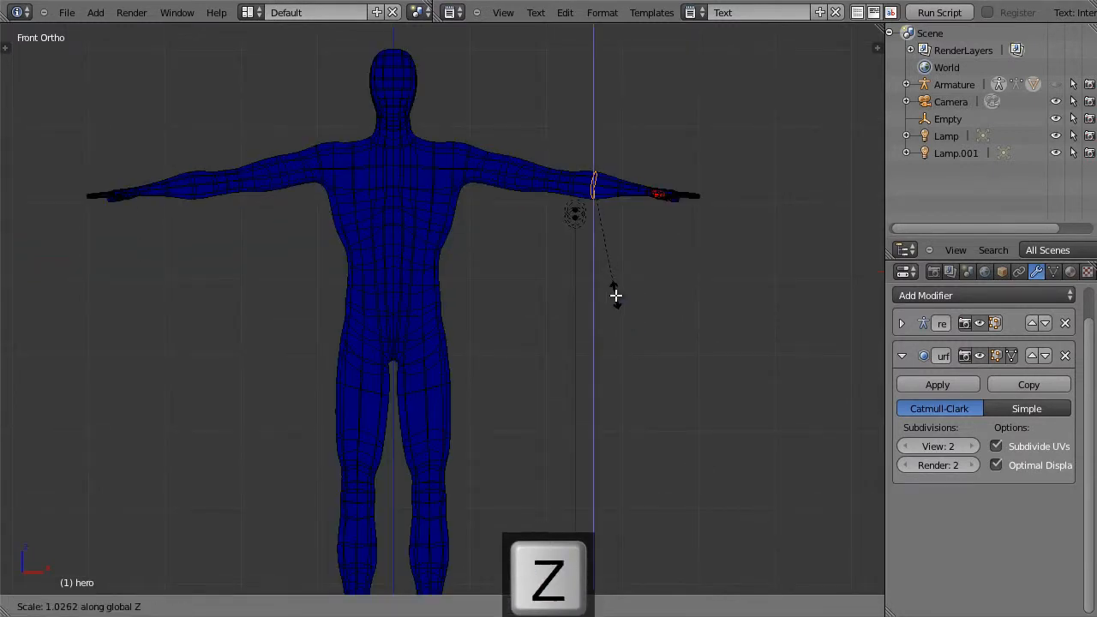
key("Escape")
Scale the selected forearm loop uniformly by about 1.06 and clear the selection
key("s")
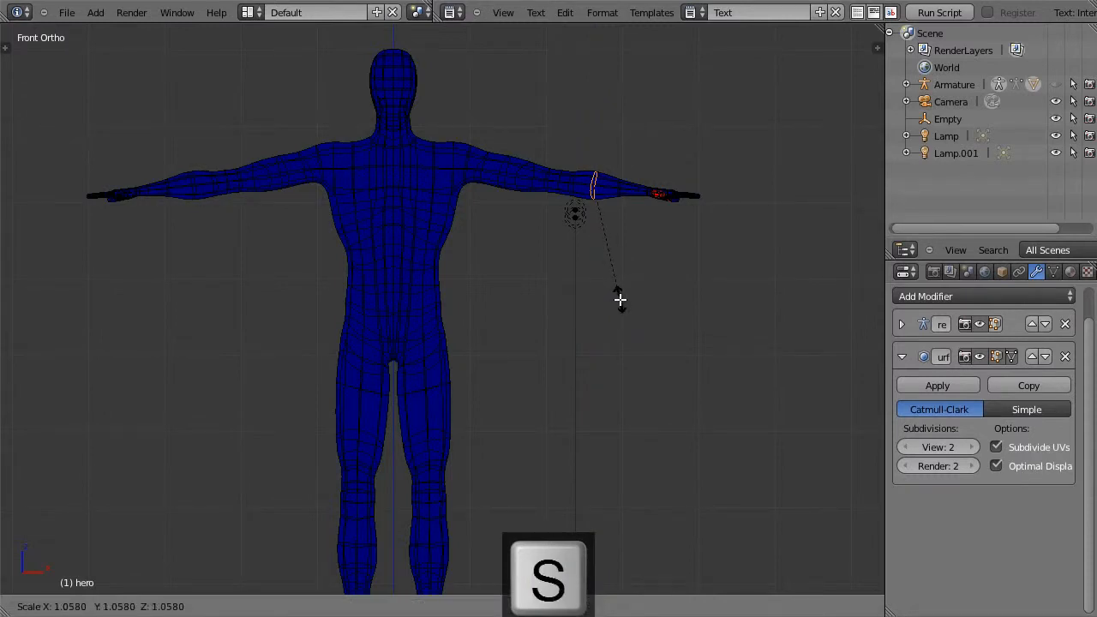
left_click(620, 299)
key("a")
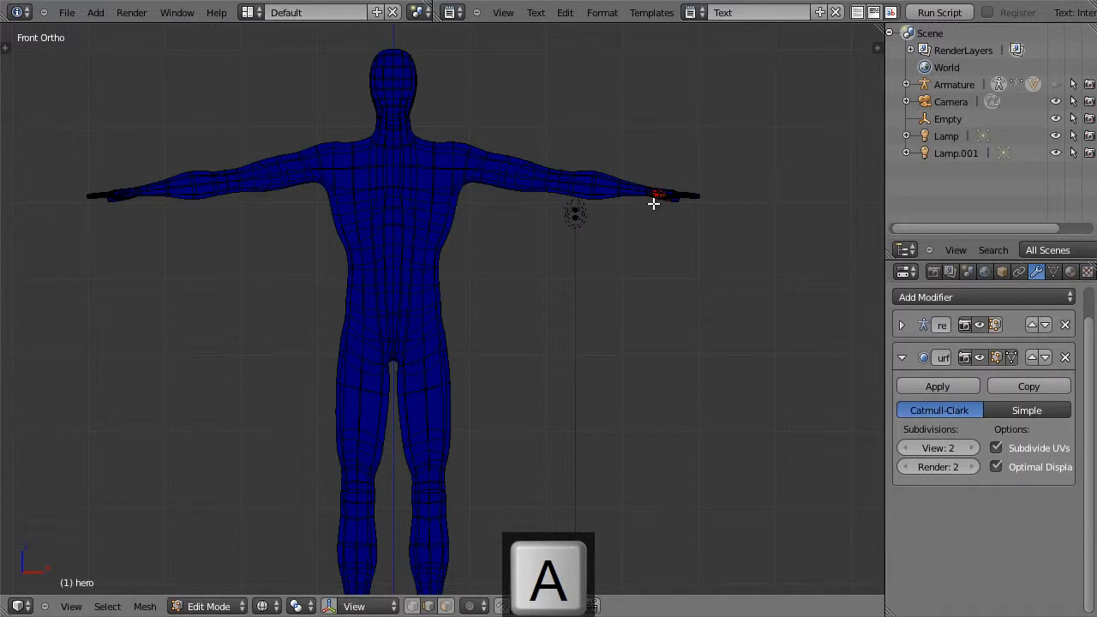
key("KP_7")
scroll(678, 231, "up", 6)
middle_click_drag(662, 245, 172, 335, "shift")
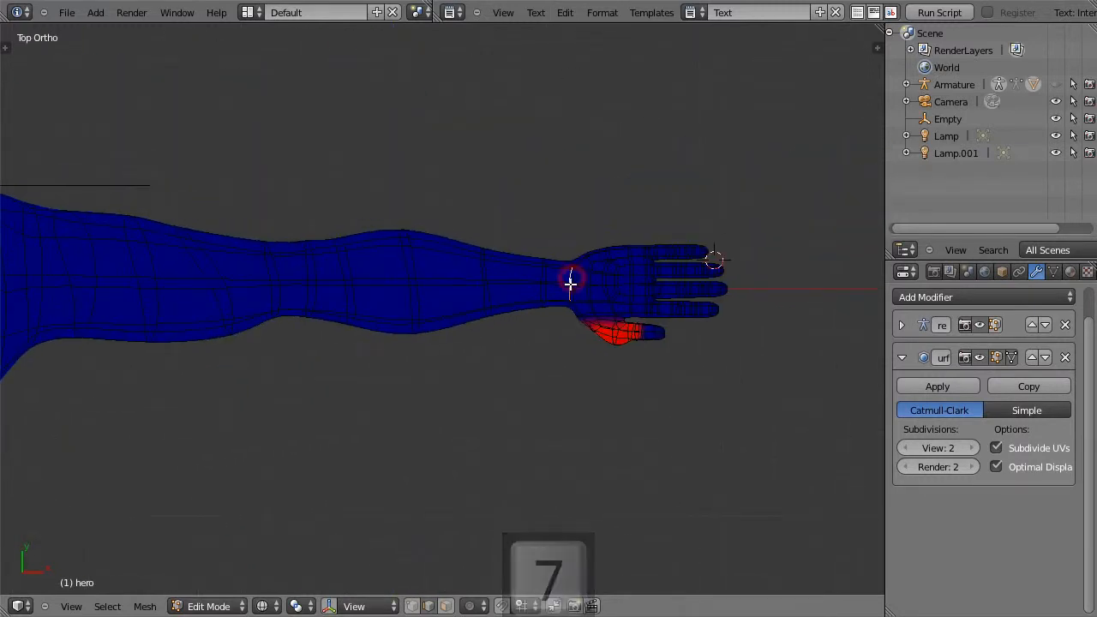
key("b")
left_click_drag(532, 234, 573, 313)
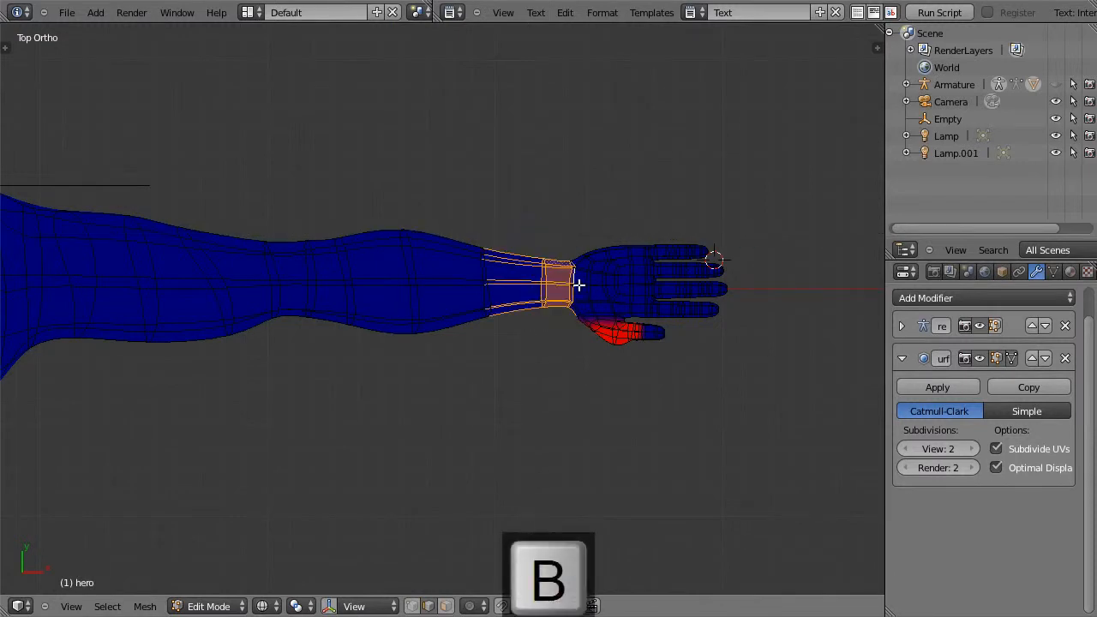
scroll(579, 285, "up", 4)
key("a")
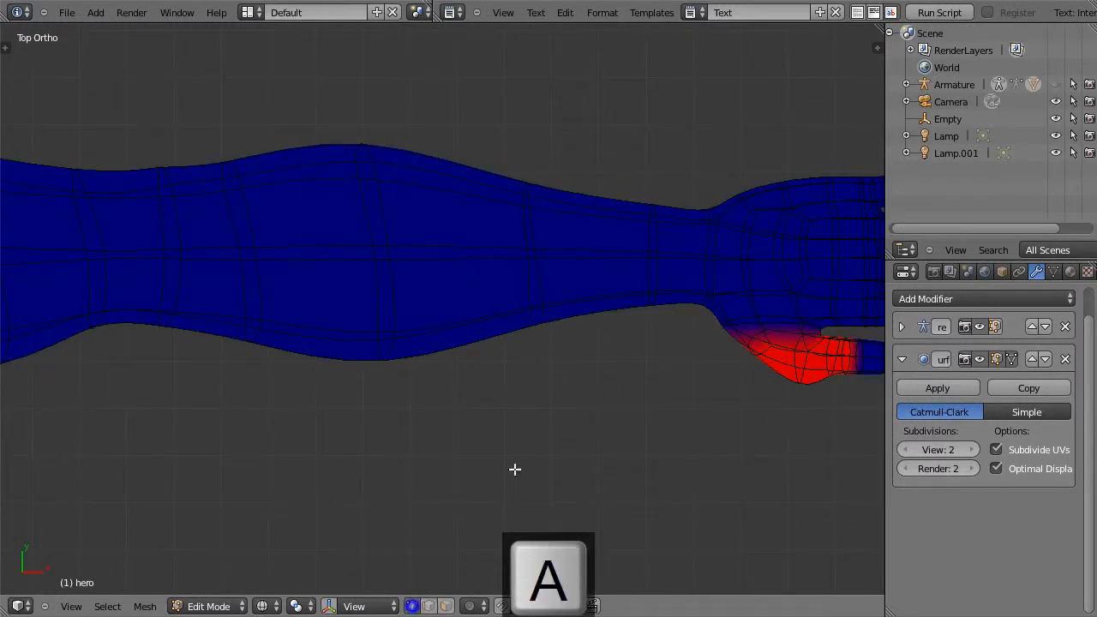
Circle-select the vertices around the left wrist, fatten them along their normals by about 0.01 and clear the selection
key("c")
left_click(657, 216)
mouse_move(656, 216)
left_mouse_down()
mouse_move(665, 296)
mouse_move(688, 291)
mouse_move(700, 270)
mouse_move(697, 221)
left_mouse_up()
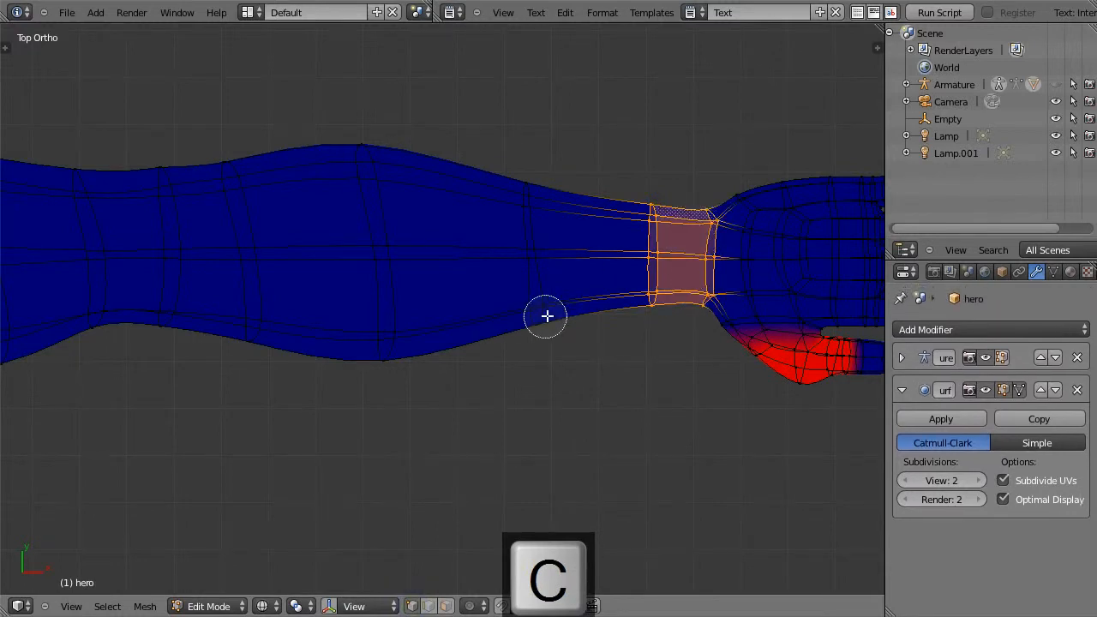
key("Escape")
scroll(642, 389, "down", 2)
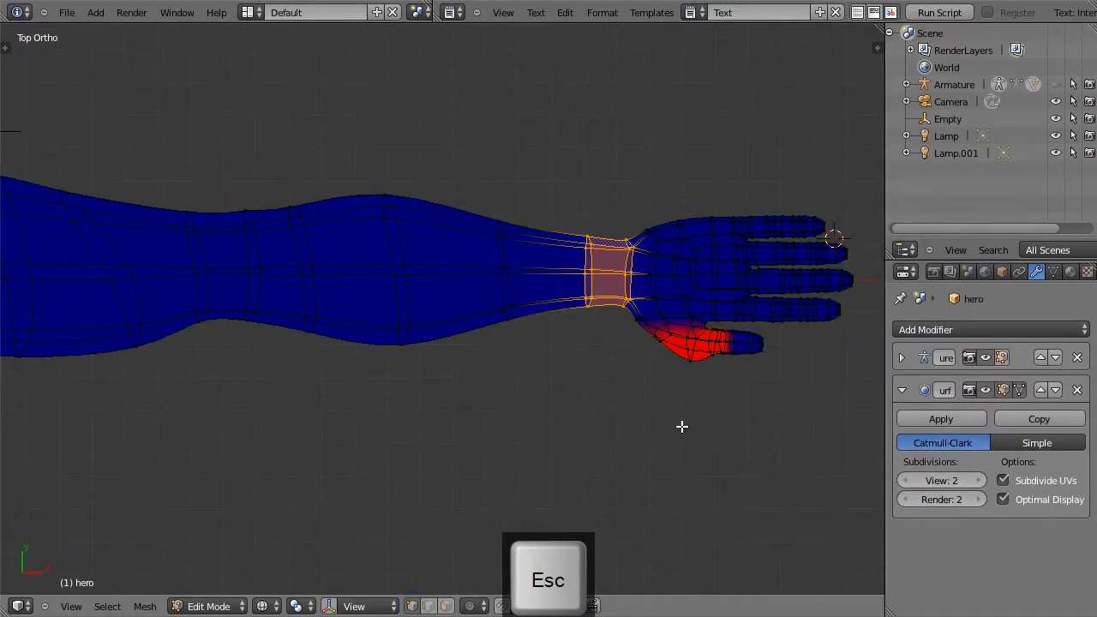
key("alt+s")
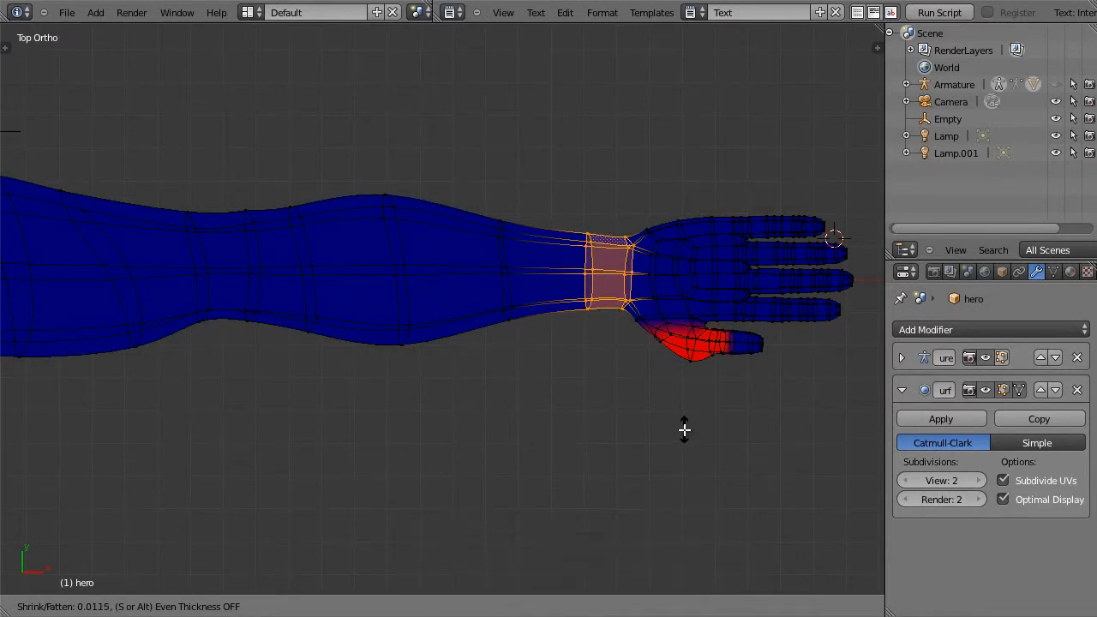
left_click(685, 426)
key("a")
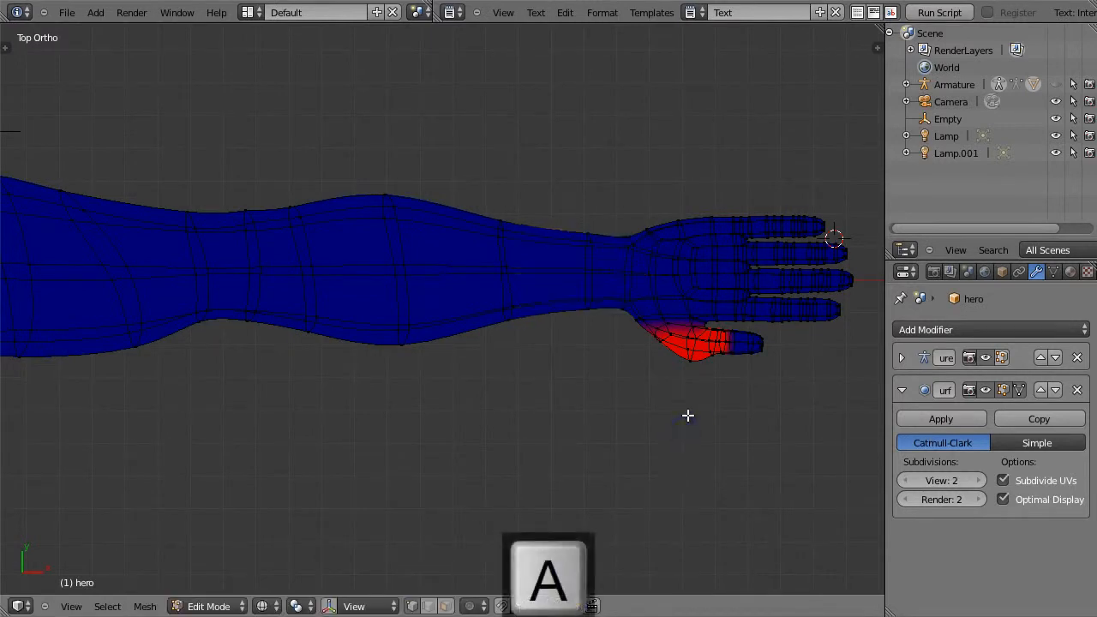
mouse_move(733, 402)
middle_mouse_down()
mouse_move(720, 308)
mouse_move(673, 222)
mouse_move(614, 255)
mouse_move(555, 316)
mouse_move(607, 323)
mouse_move(654, 303)
mouse_move(694, 323)
mouse_move(704, 336)
mouse_move(701, 366)
mouse_move(693, 357)
mouse_move(703, 428)
mouse_move(672, 392)
mouse_move(712, 380)
mouse_move(693, 243)
mouse_move(762, 319)
mouse_move(729, 374)
mouse_move(731, 421)
mouse_move(727, 384)
middle_mouse_up()
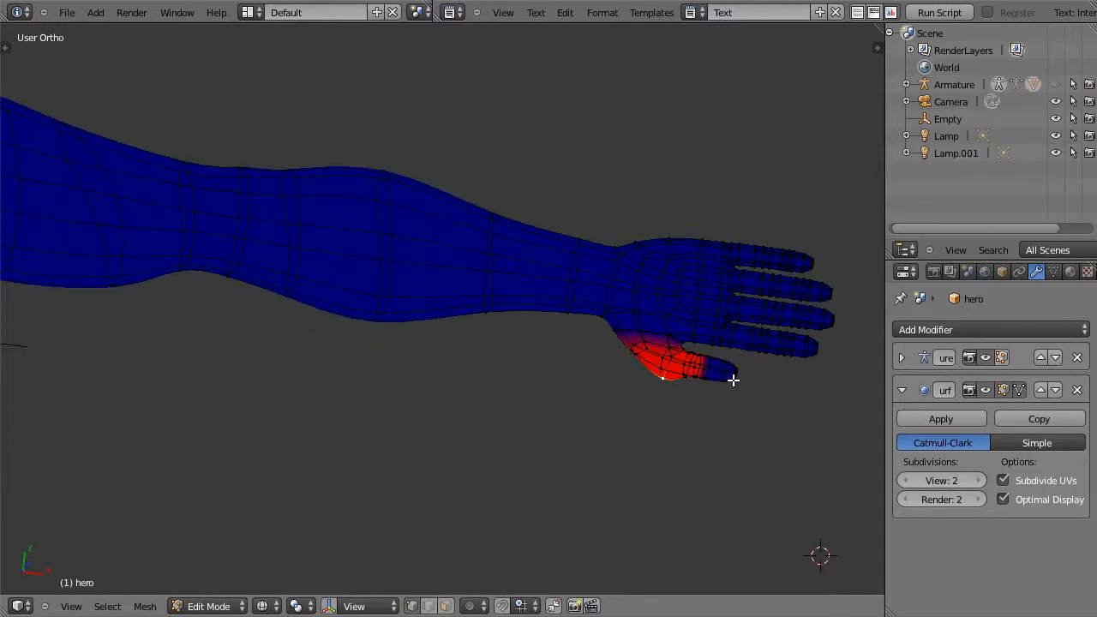
key("7")
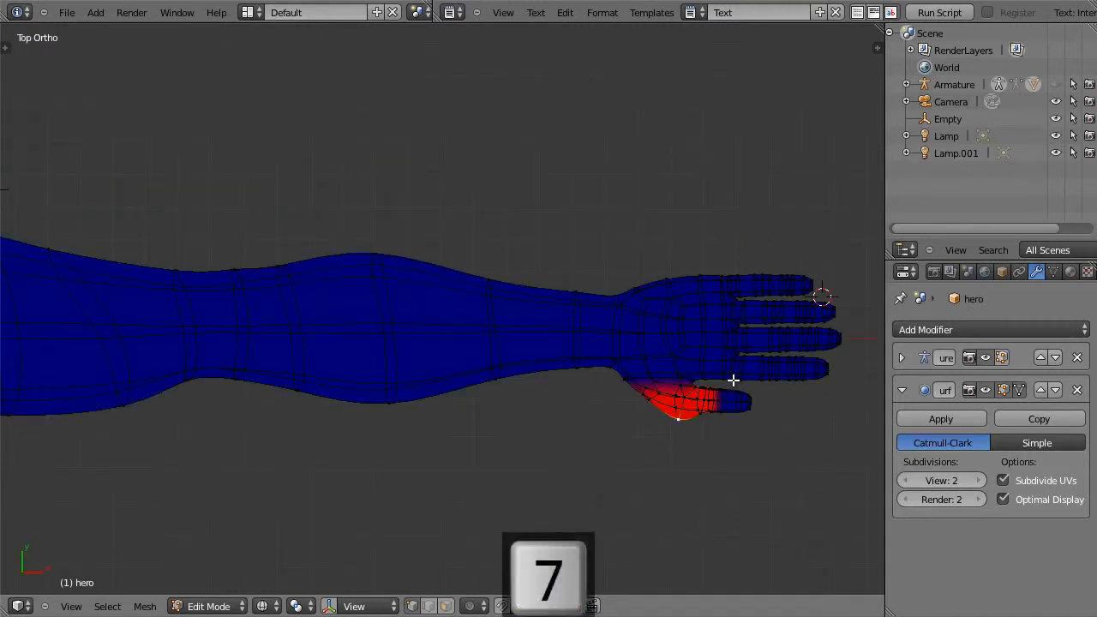
key("g")
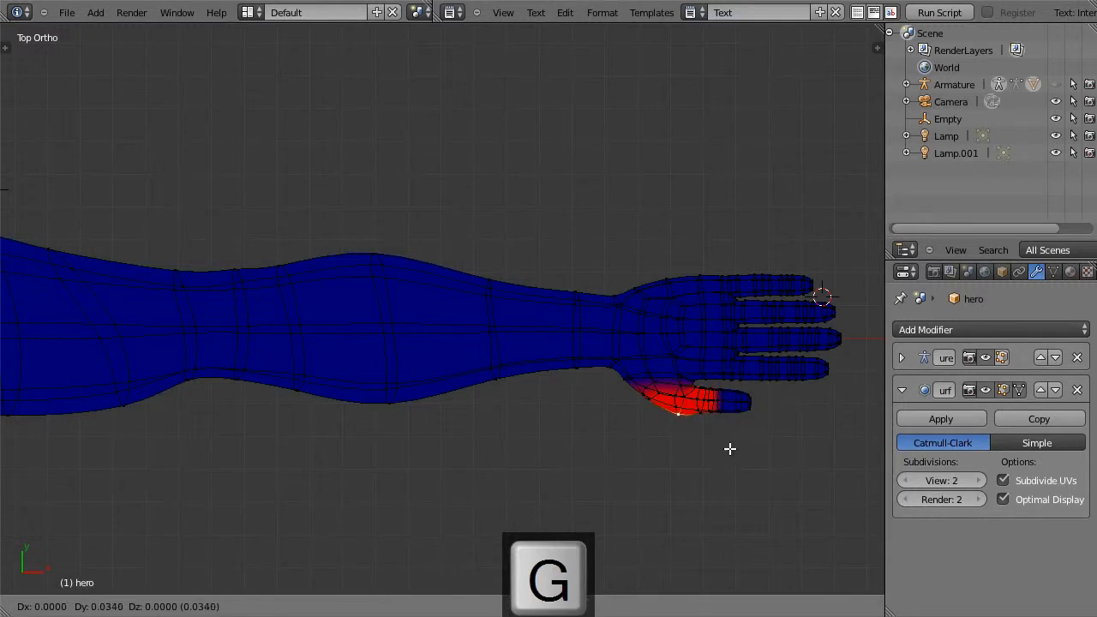
key("Escape")
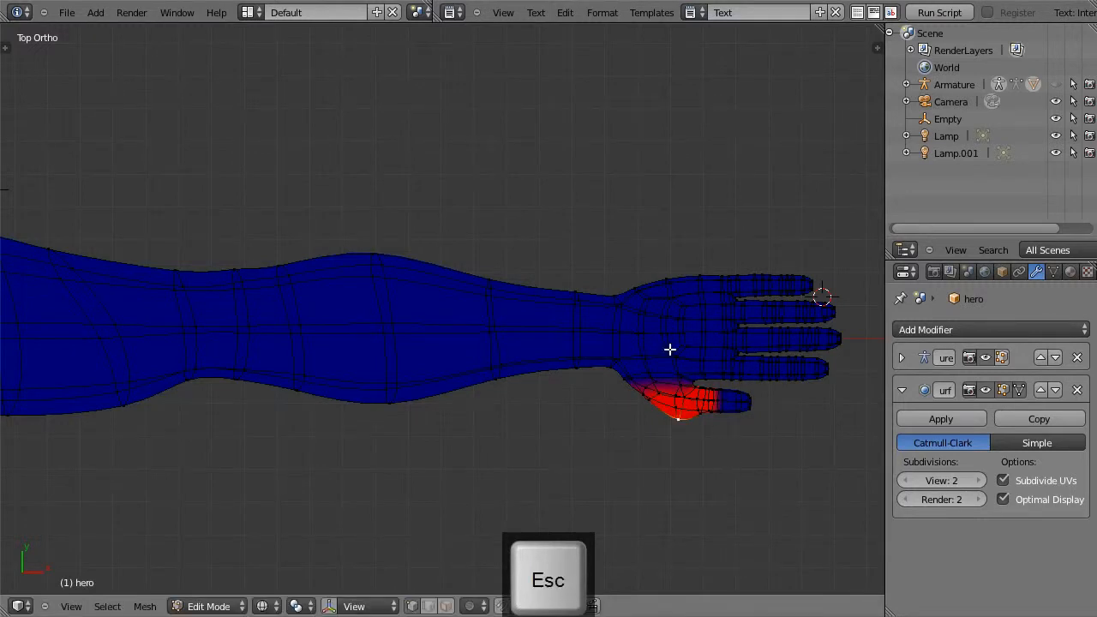
Box-select the whole left hand up to the wrist, scale it uniformly by 1.1 and clear the selection
key("b")
left_click_drag(630, 253, 855, 443)
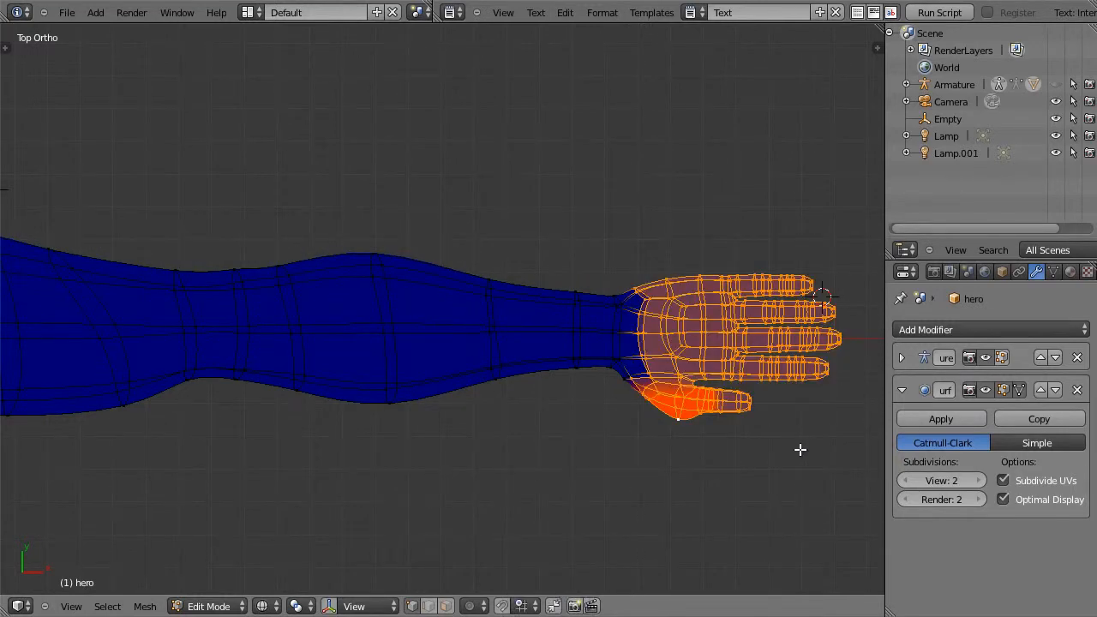
key("b")
left_click_drag(605, 272, 690, 426)
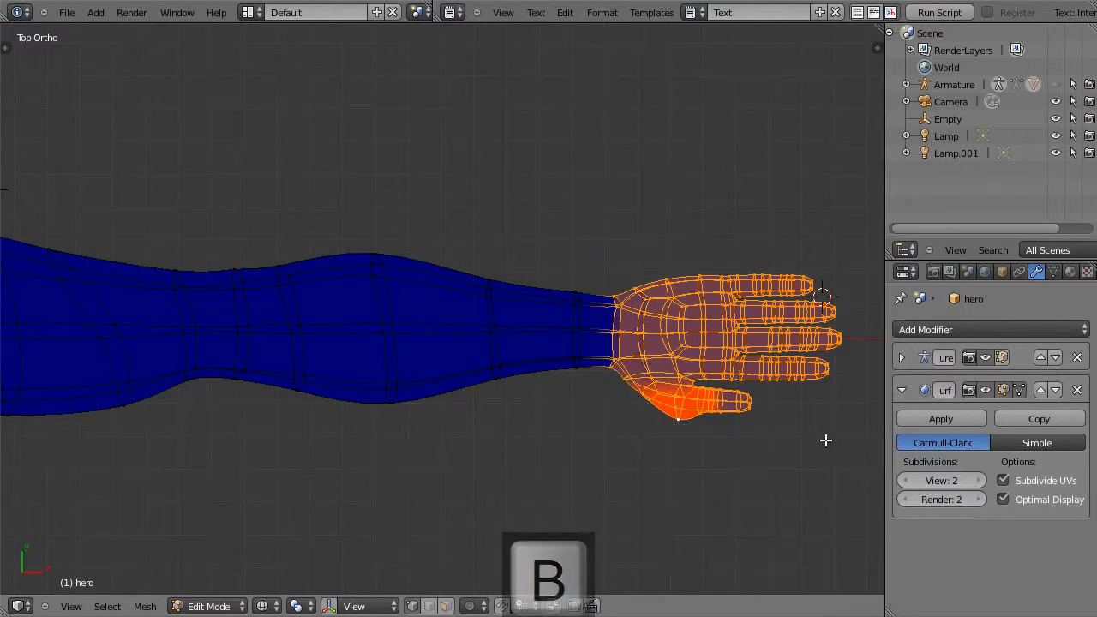
key("s")
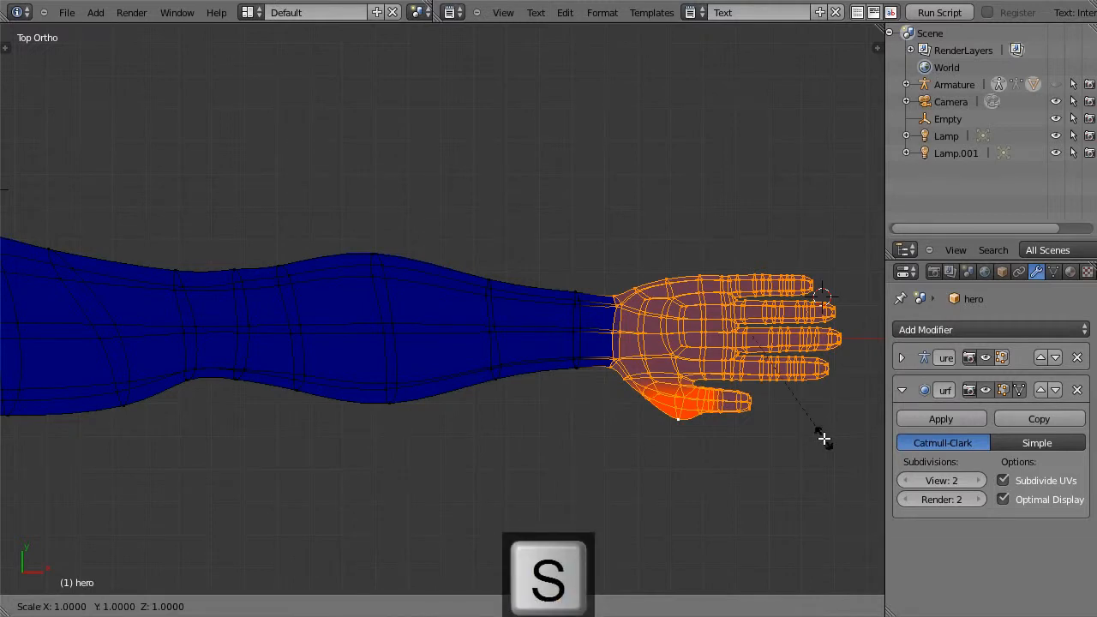
type("1.1")
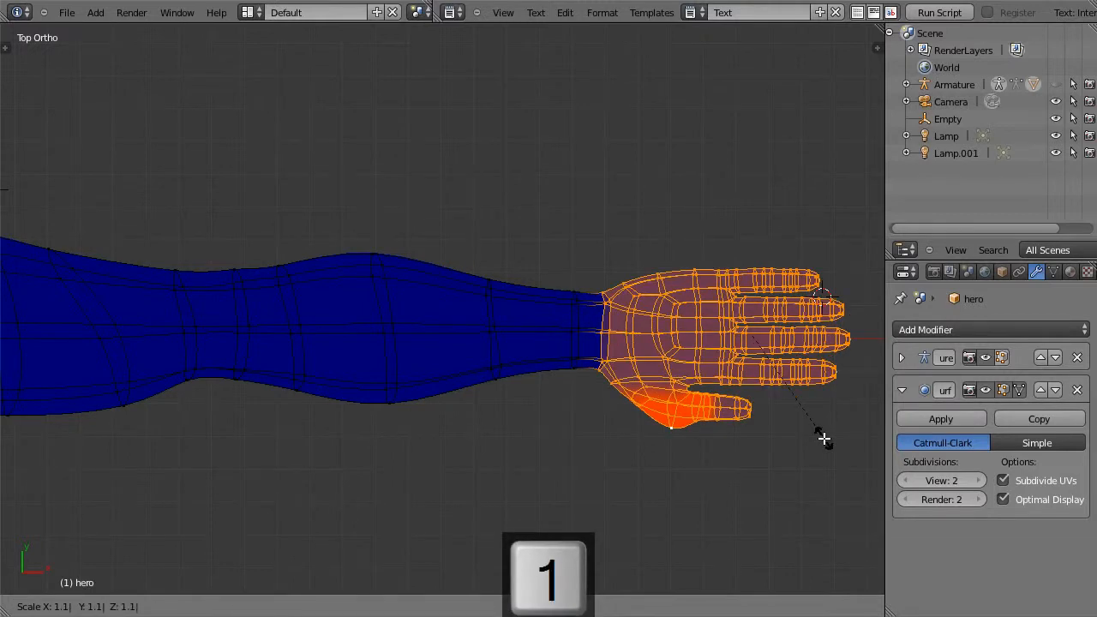
key("Return")
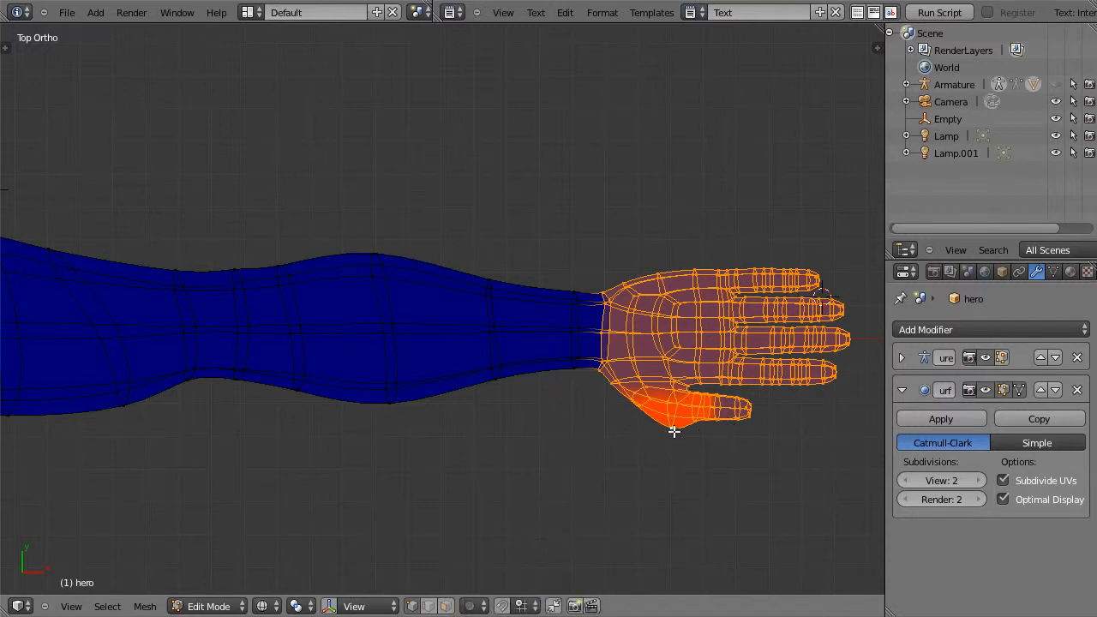
scroll(644, 485, "down", 4)
key("KP_3")
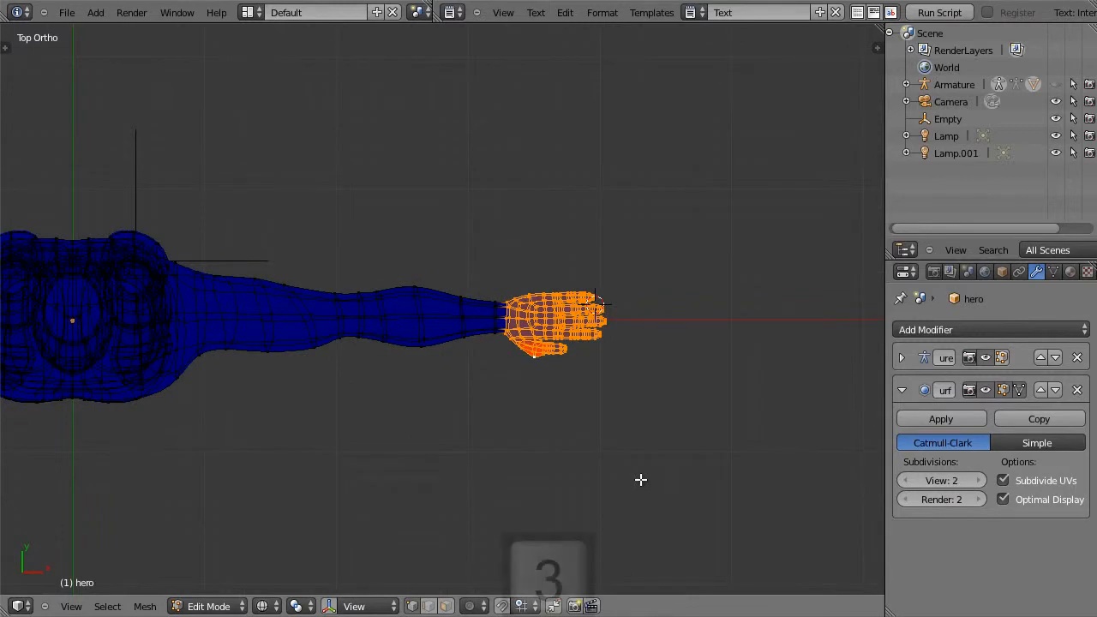
middle_click_drag(588, 249, 602, 409, "shift")
key("a")
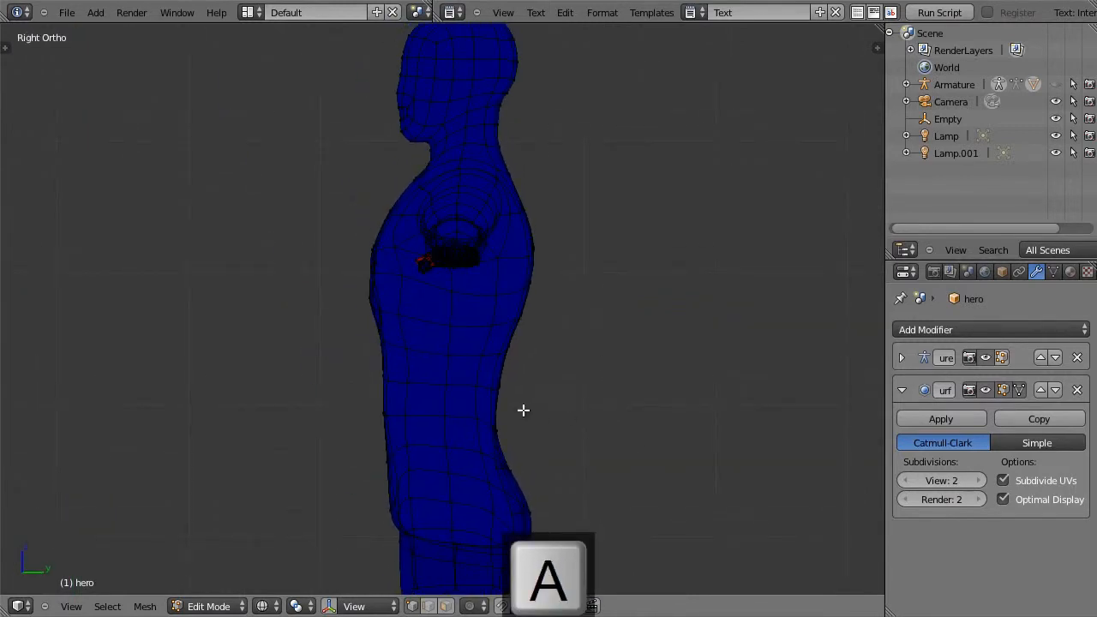
mouse_move(504, 425)
middle_mouse_down()
mouse_move(549, 412)
mouse_move(489, 421)
mouse_move(505, 431)
mouse_move(491, 432)
middle_mouse_up()
left_click(486, 428)
left_click(489, 387)
left_click(496, 346)
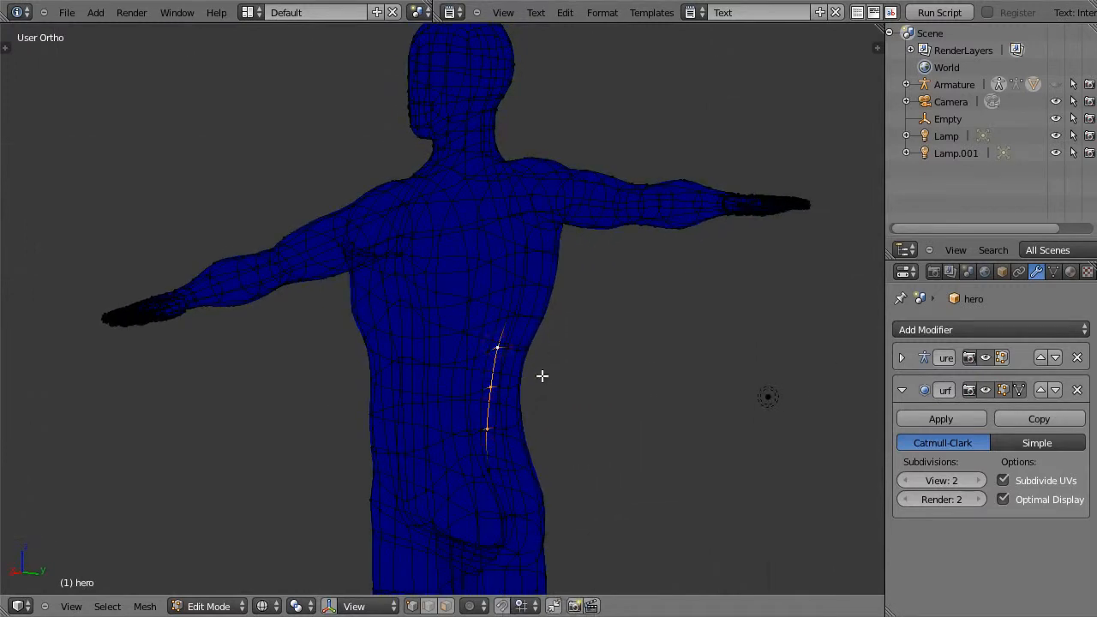
middle_click_drag(486, 386, 592, 362)
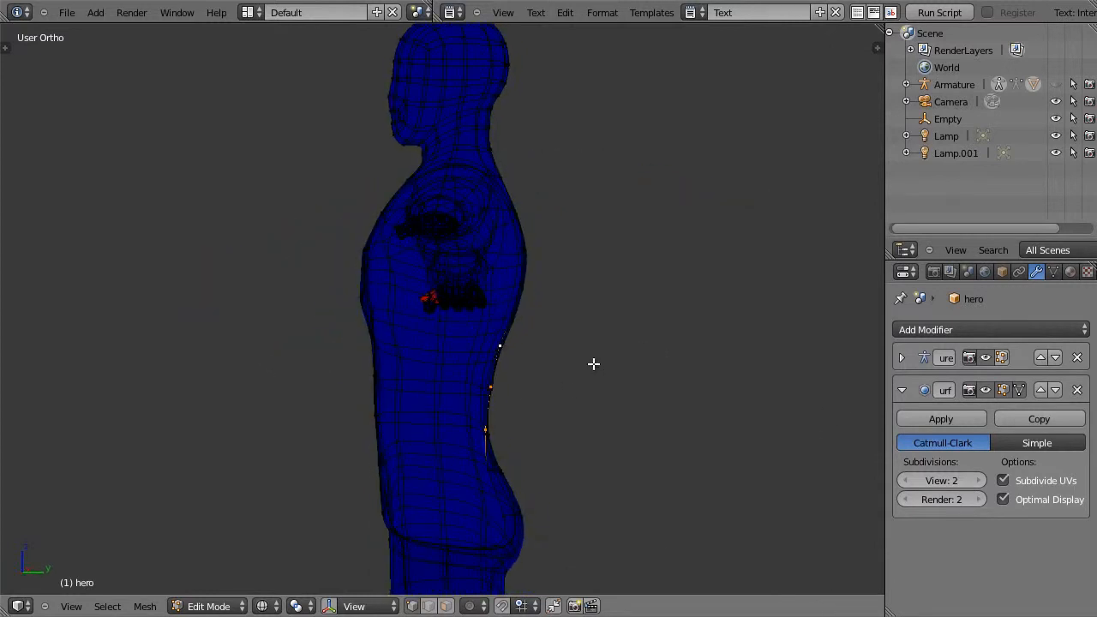
key("1")
key("3")
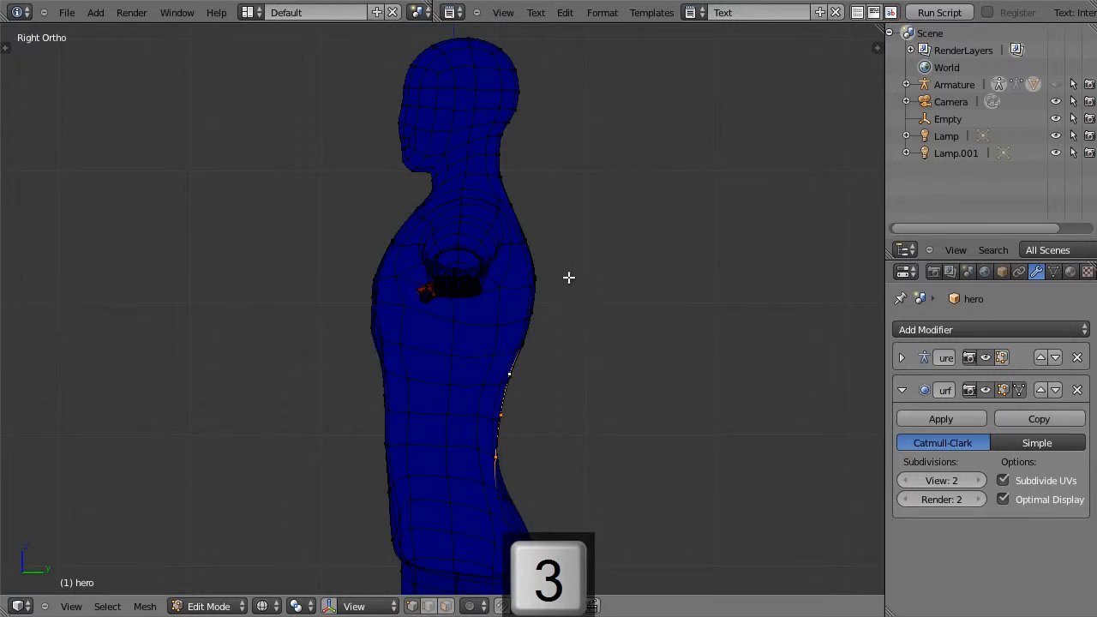
key("a")
Box-select the head in the side view and deselect the extra vertices on the neck below it
middle_click_drag(581, 135, 579, 257, "shift")
key("b")
left_click_drag(379, 122, 616, 303)
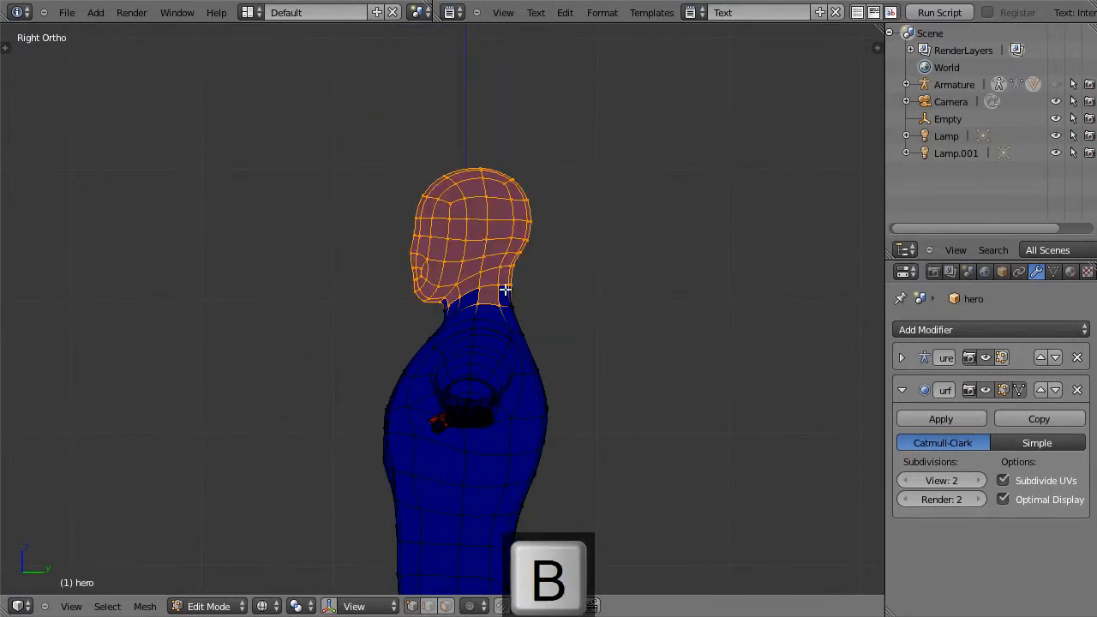
right_click(477, 304, "shift")
right_click(497, 304, "shift")
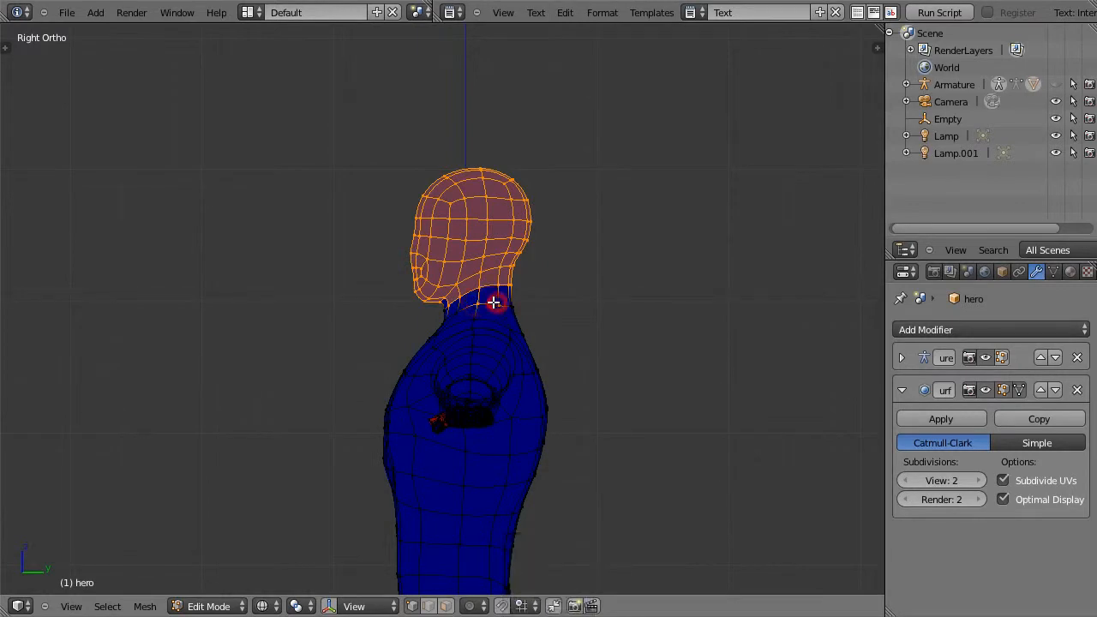
key("c")
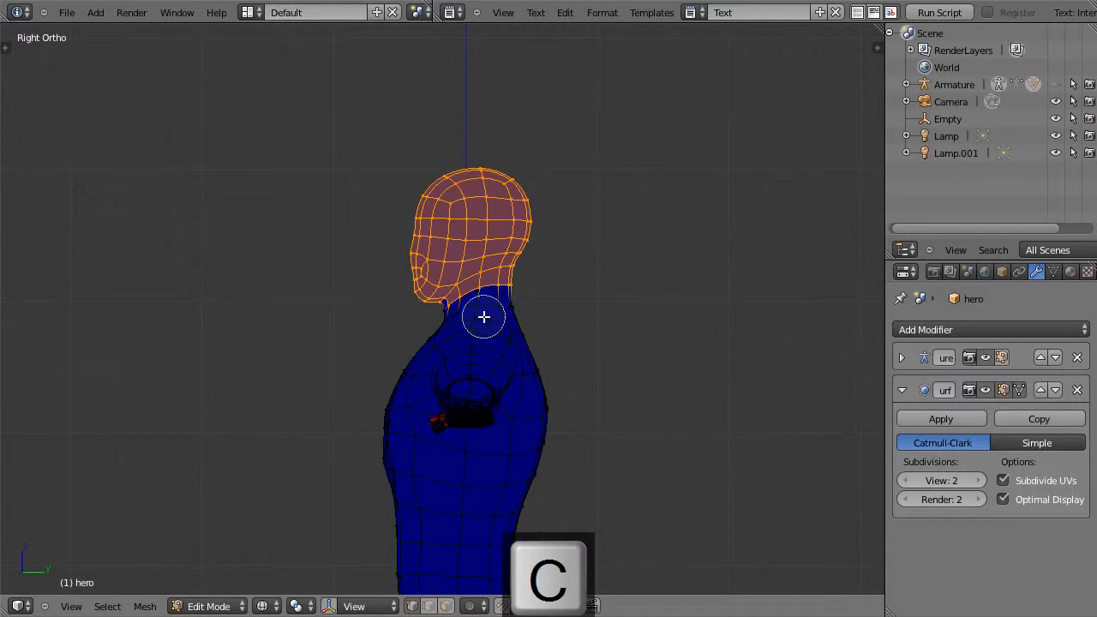
key("Escape")
mouse_move(479, 290)
middle_mouse_down()
mouse_move(531, 291)
mouse_move(566, 265)
mouse_move(490, 304)
middle_mouse_up()
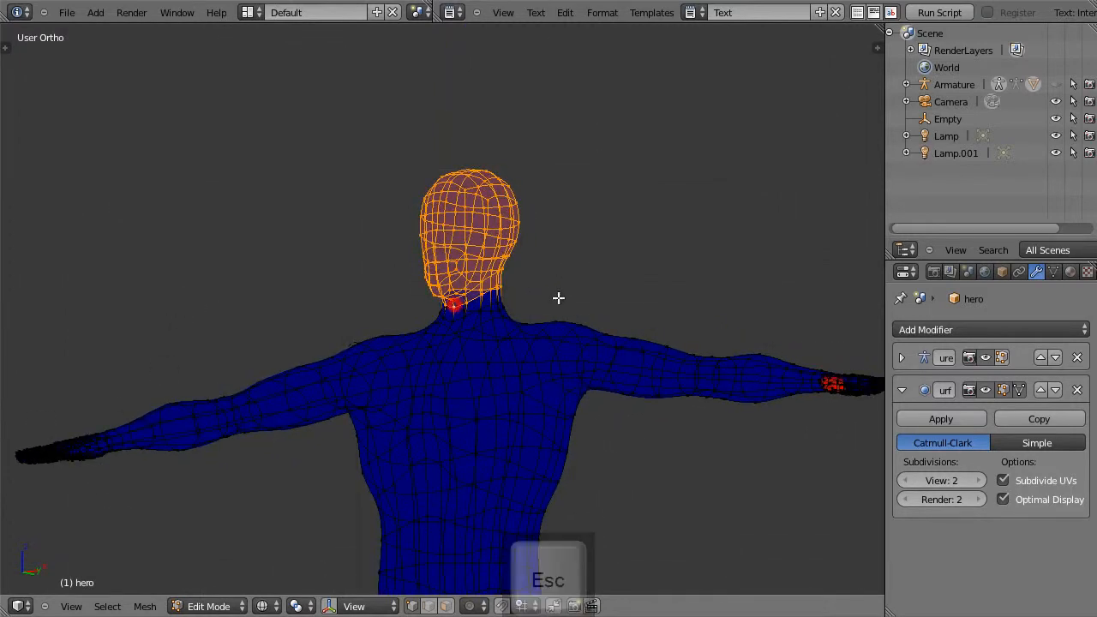
key("KP_3")
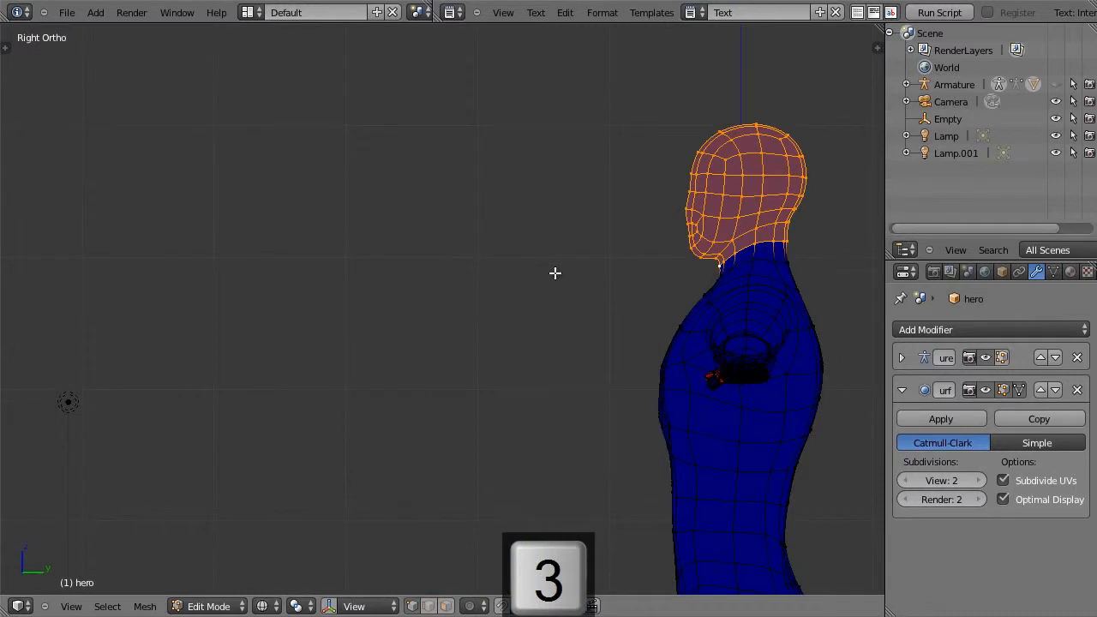
Scale the selected head uniformly by about 0.96 in the side view
middle_click_drag(554, 273, 276, 350, "shift")
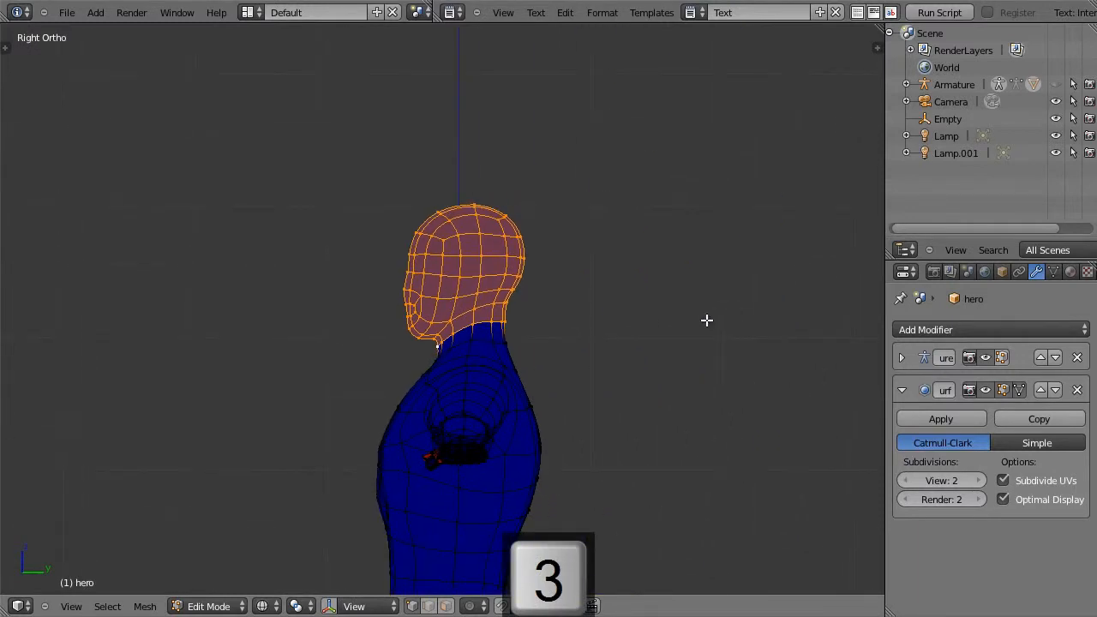
key("s")
key("Escape")
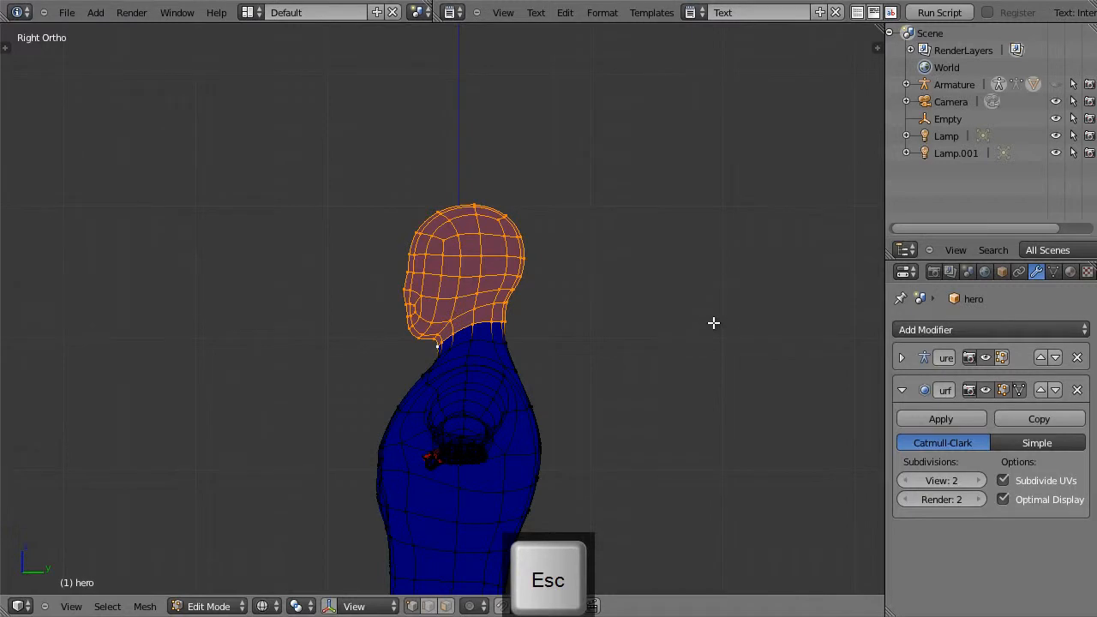
key("s")
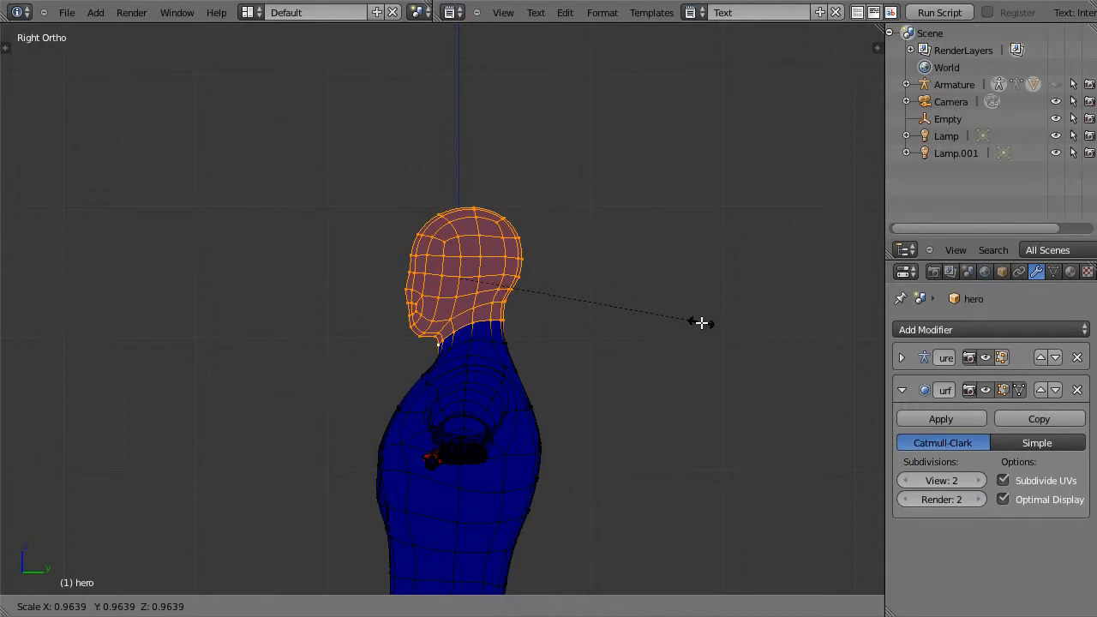
left_click(701, 323)
Select the two outer vertices on the left side of the neck below the jaw, move them outward, rotate them slightly and clear the selection
key("KP_1")
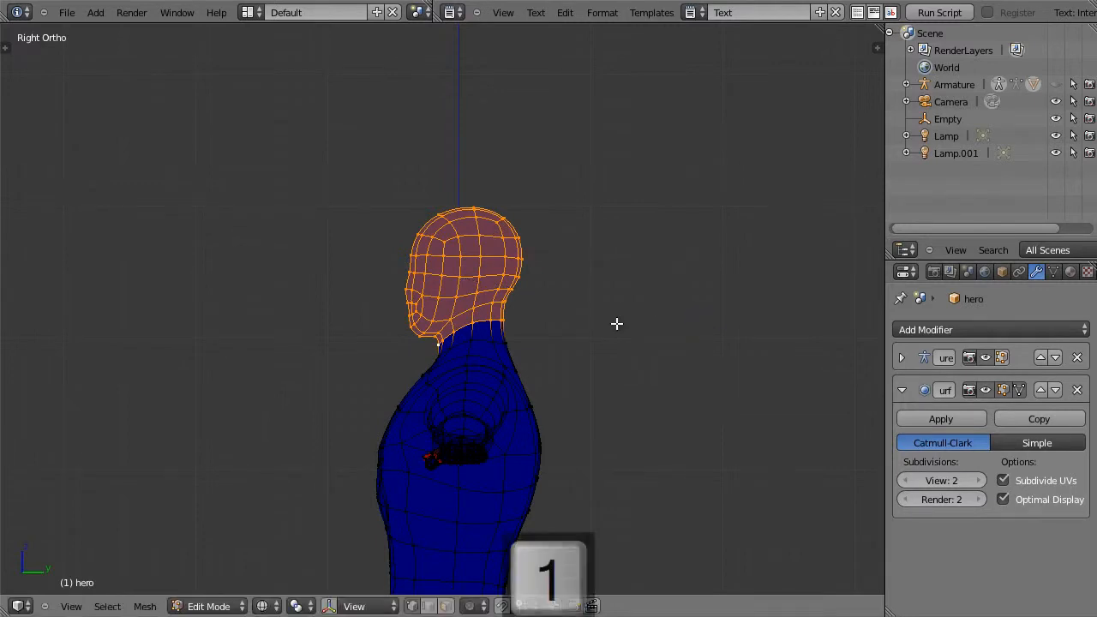
scroll(349, 363, "up", 5)
middle_click_drag(223, 335, 457, 289, "shift")
scroll(363, 316, "up", 2)
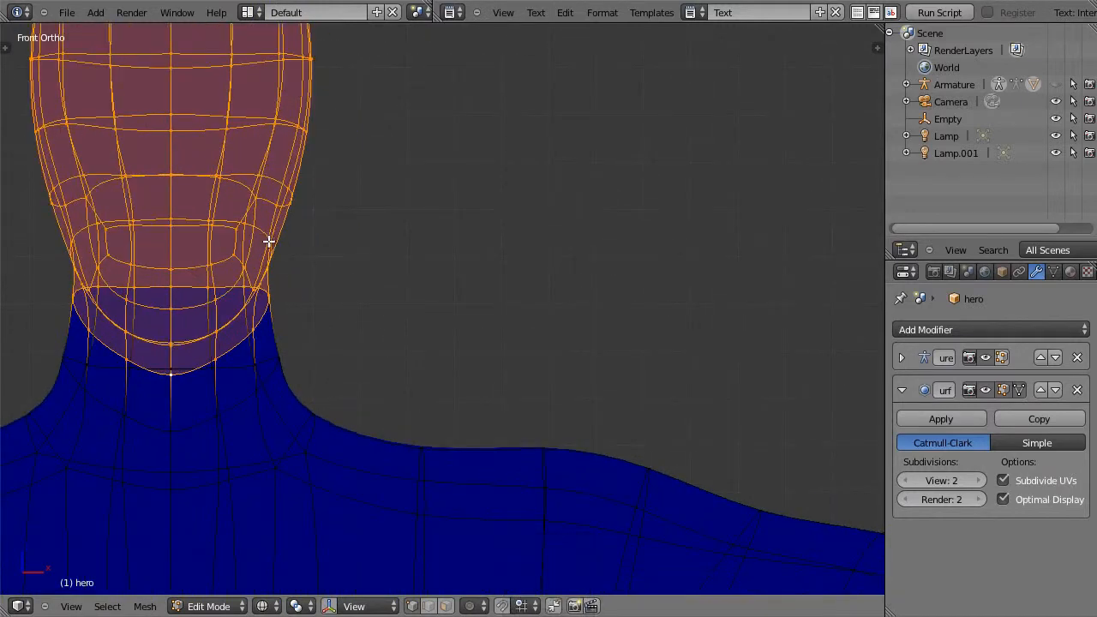
right_click(269, 240)
right_click(275, 293, "shift")
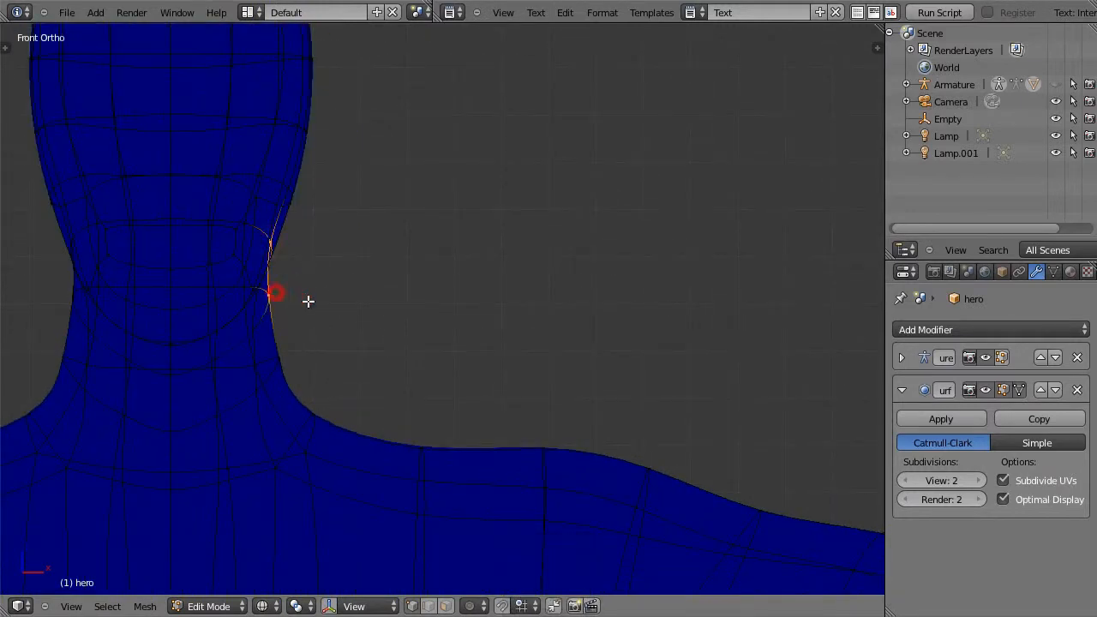
key("g")
left_click(343, 304)
key("r")
left_click(345, 323)
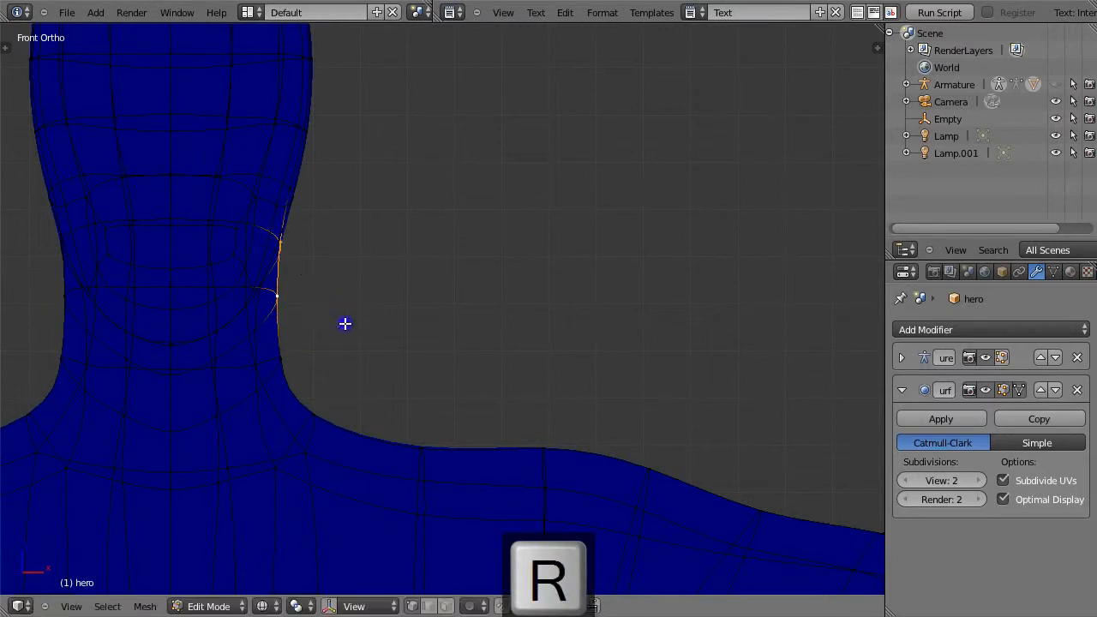
key("a")
Switch the mesh to solid shading and examine the proportions of the head, torso and legs from the front
scroll(366, 334, "down", 4)
key("Tab")
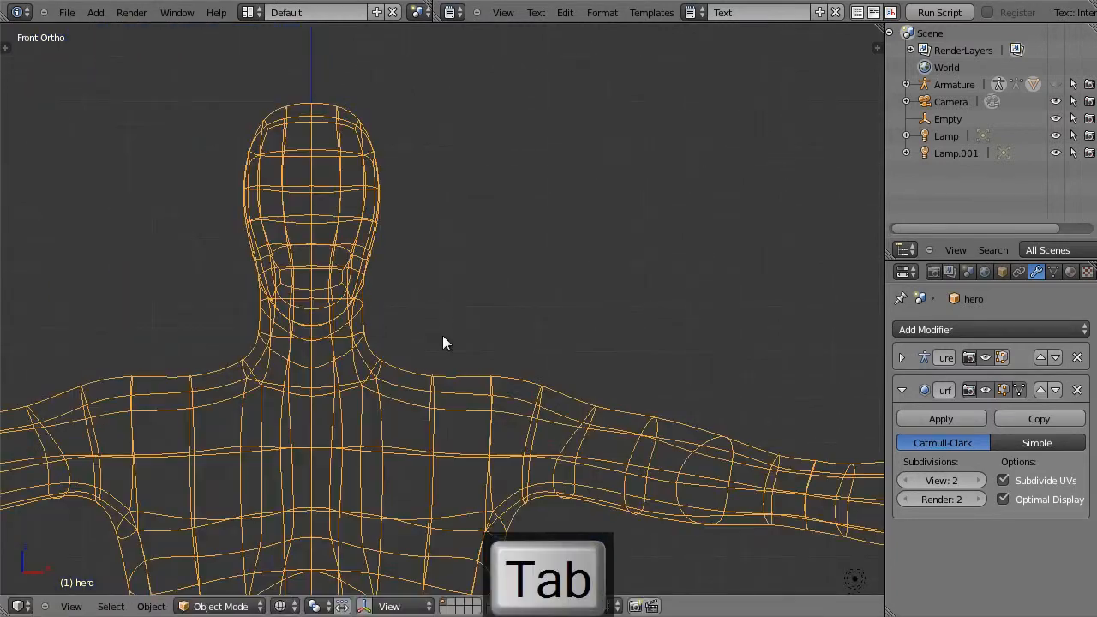
key("Tab")
scroll(451, 343, "down", 3)
mouse_move(473, 367)
middle_mouse_down()
mouse_move(365, 389)
mouse_move(491, 377)
mouse_move(482, 377)
middle_mouse_up()
key("z")
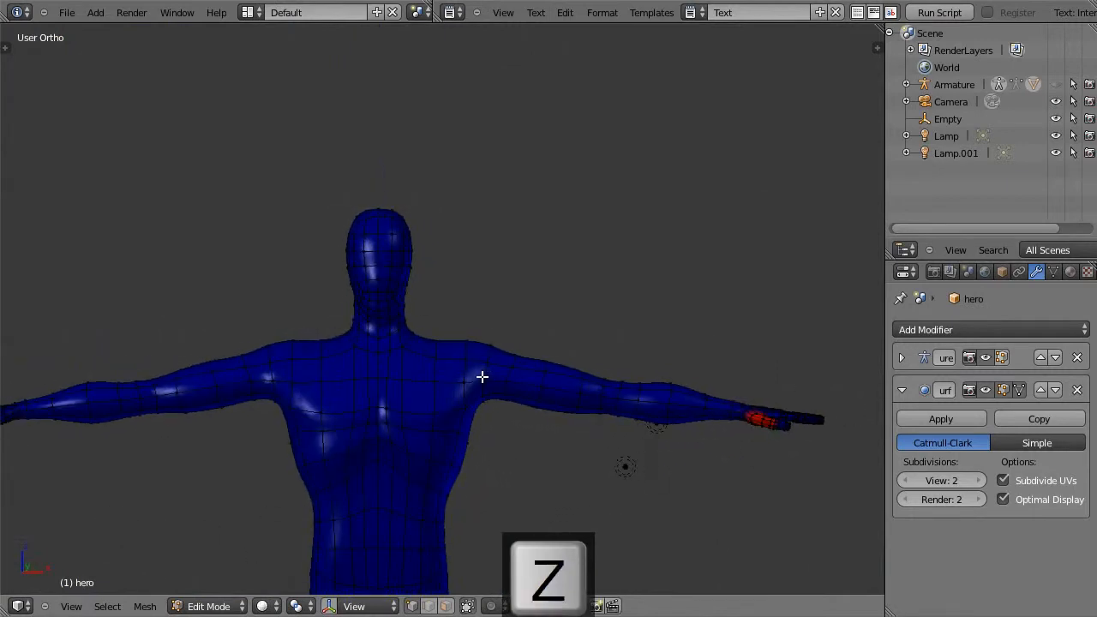
key("KP_1")
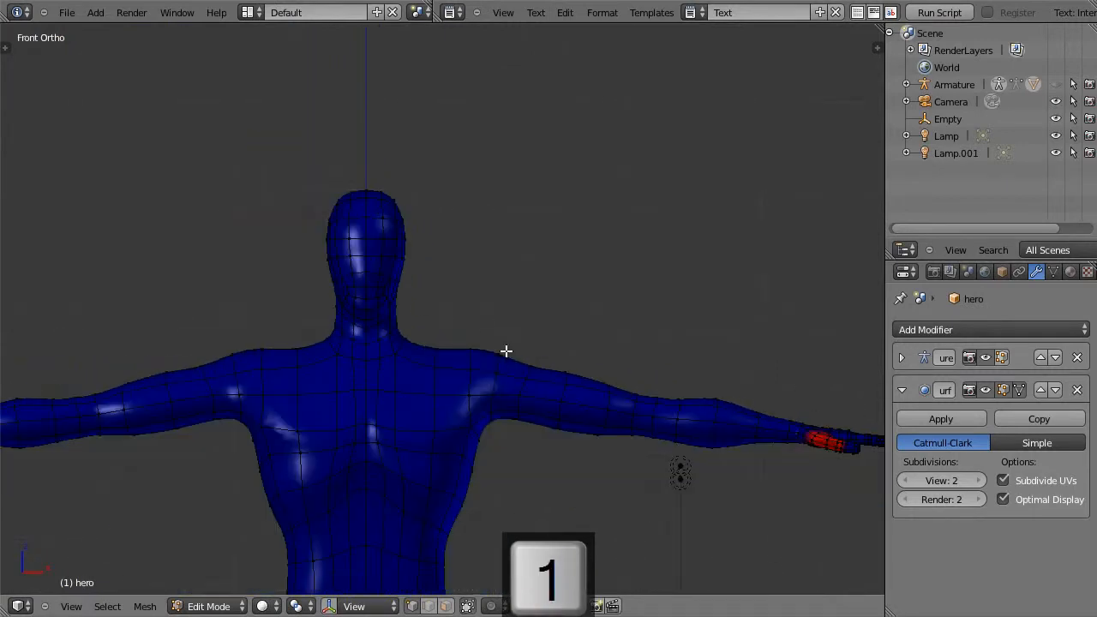
scroll(482, 316, "down", 1)
middle_click_drag(506, 395, 505, 212, "shift")
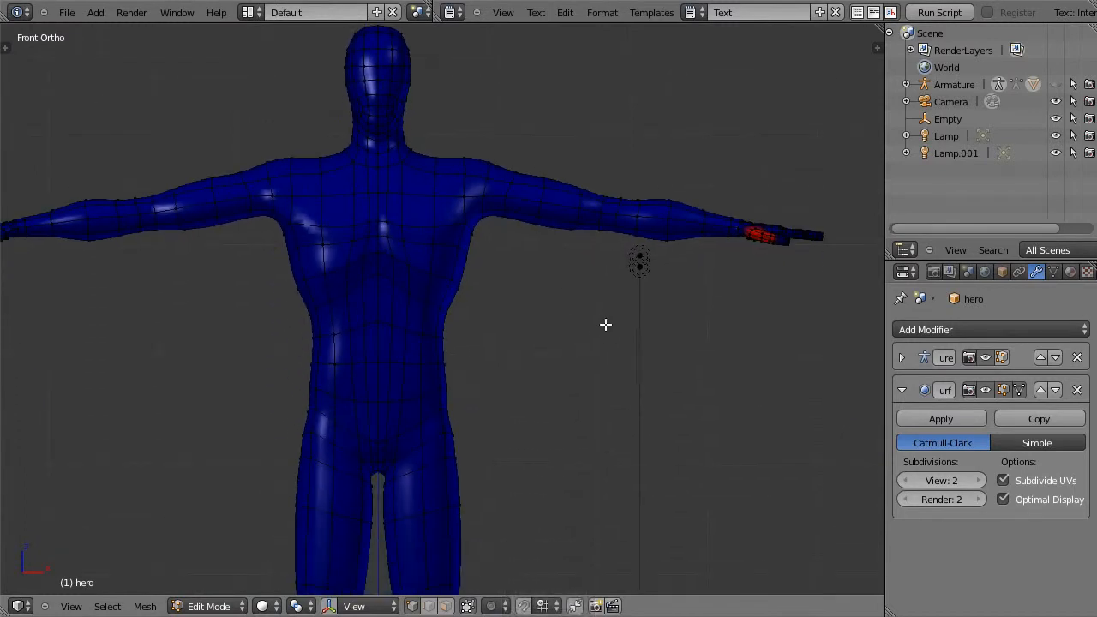
middle_click_drag(592, 328, 616, 150, "shift")
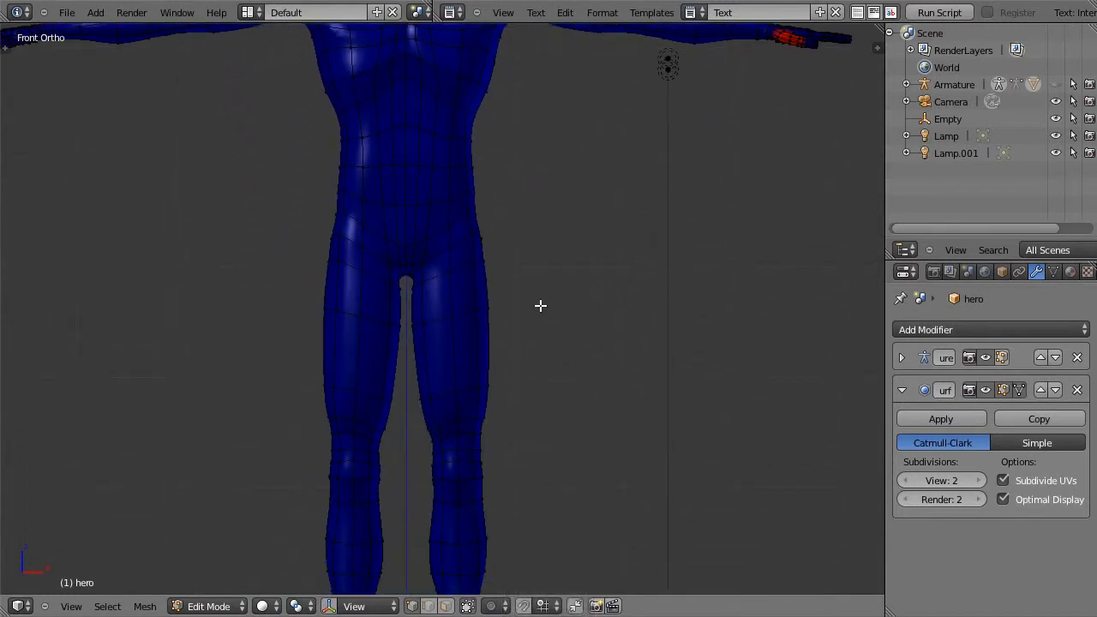
middle_click_drag(548, 321, 557, 383, "shift")
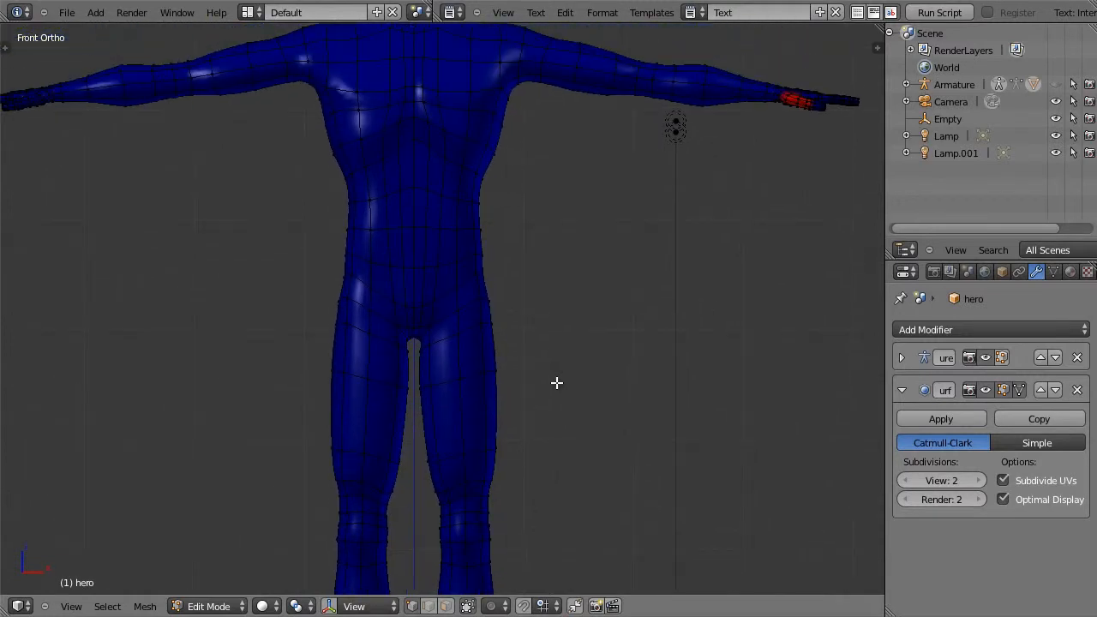
scroll(619, 371, "down", 2)
scroll(597, 406, "down", 2)
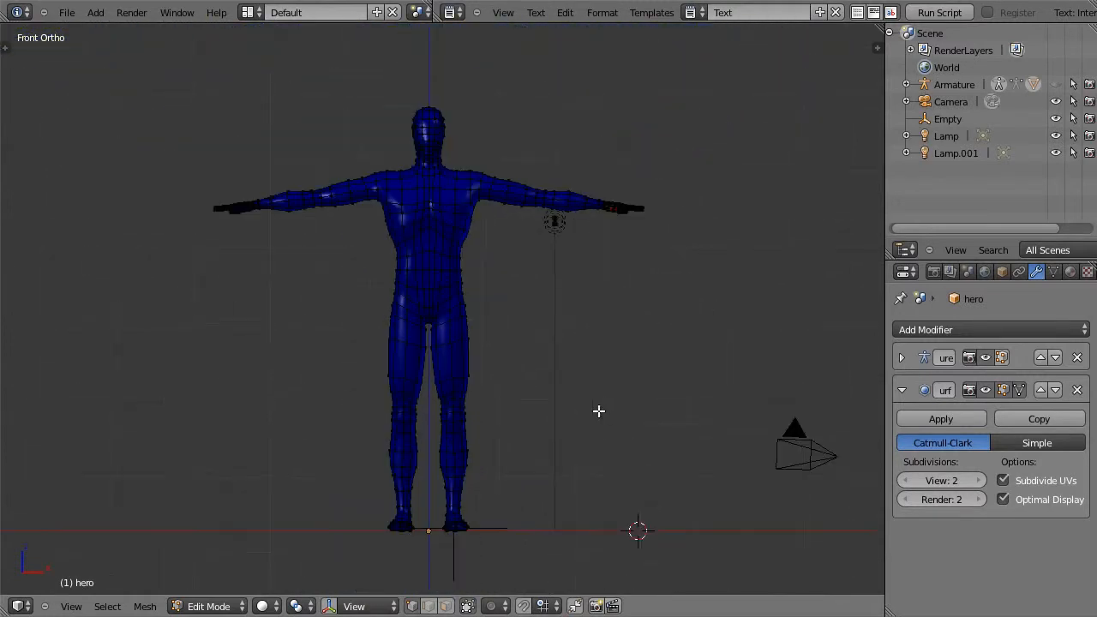
Select the two edge loops around the thickest part of the left calf, scale them uniformly by about 1.03 and show the side view
scroll(521, 473, "up", 4)
middle_click_drag(519, 457, 502, 229, "shift")
scroll(527, 365, "up", 1)
scroll(526, 366, "up", 1)
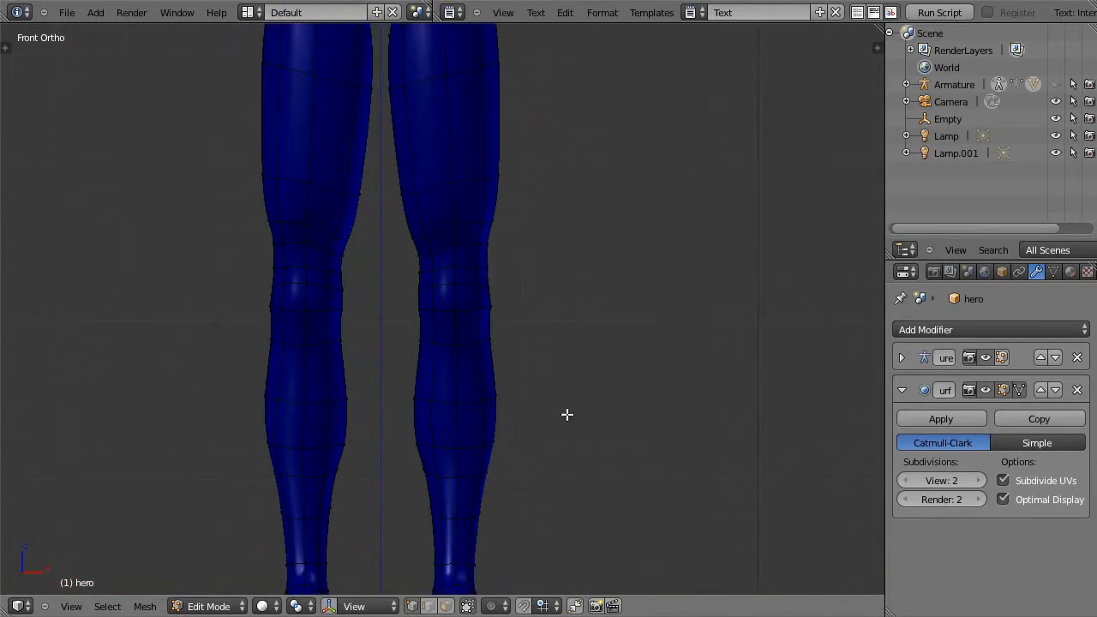
left_click(451, 399)
right_click(458, 446, "alt")
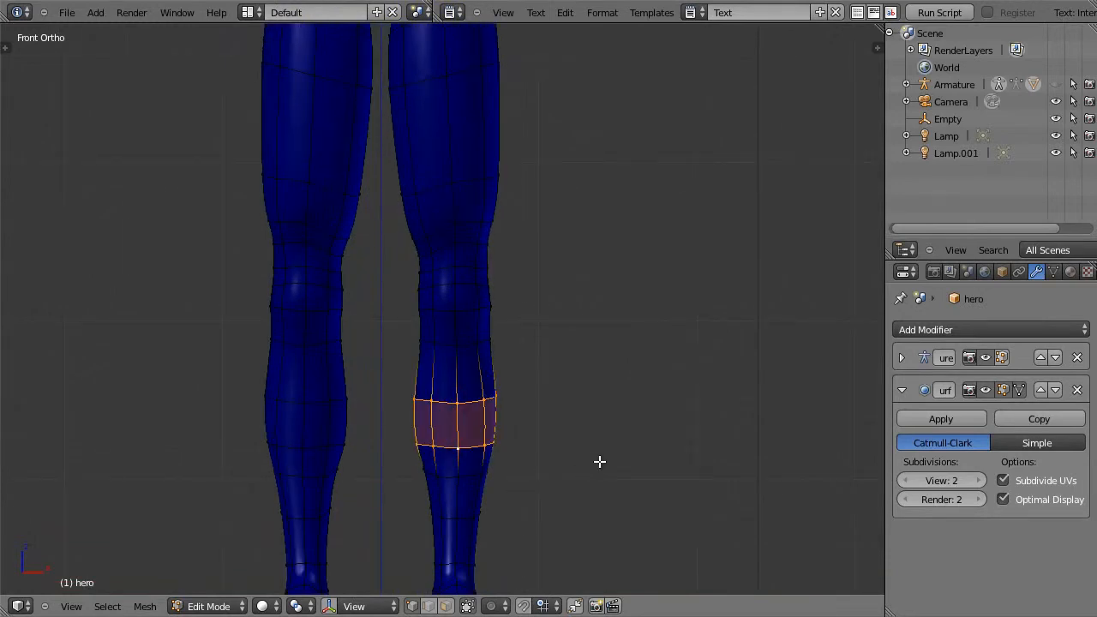
key("s")
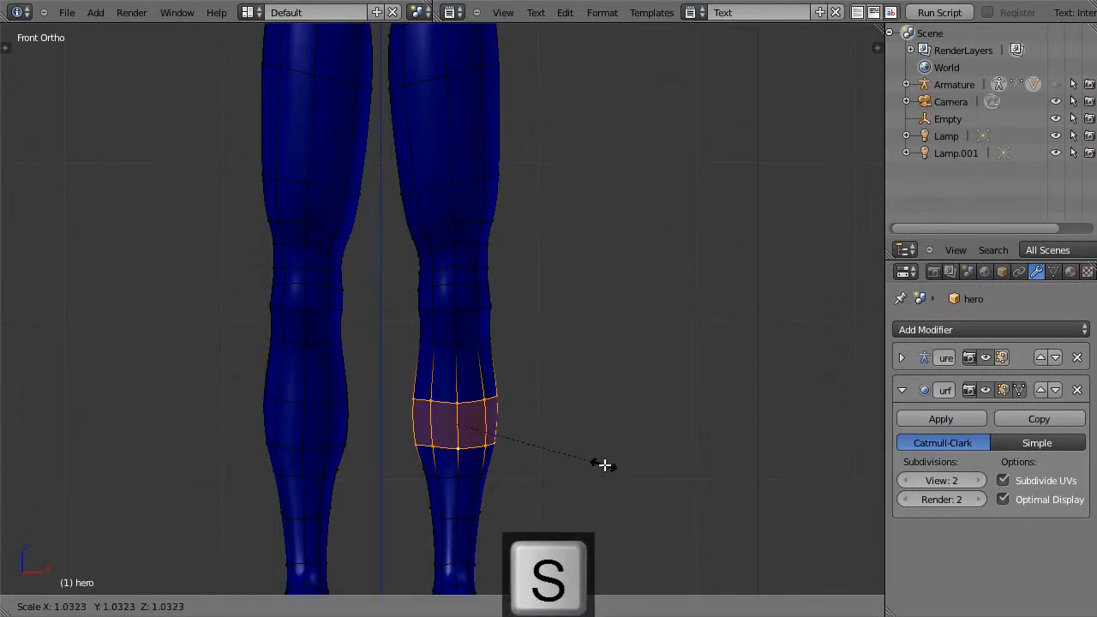
left_click(604, 465)
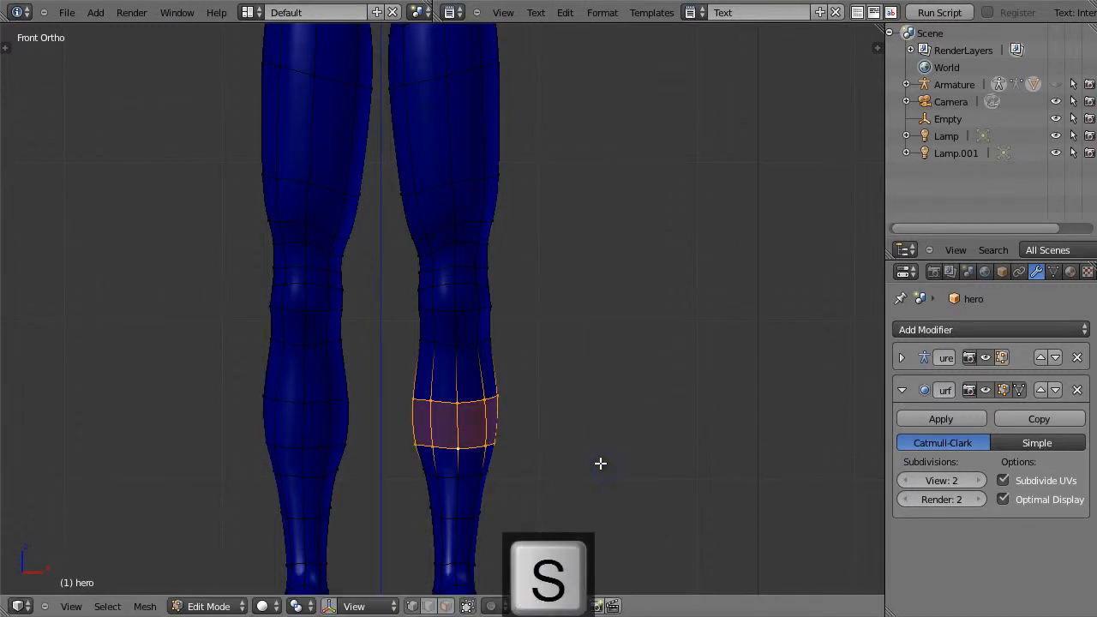
key("KP_3")
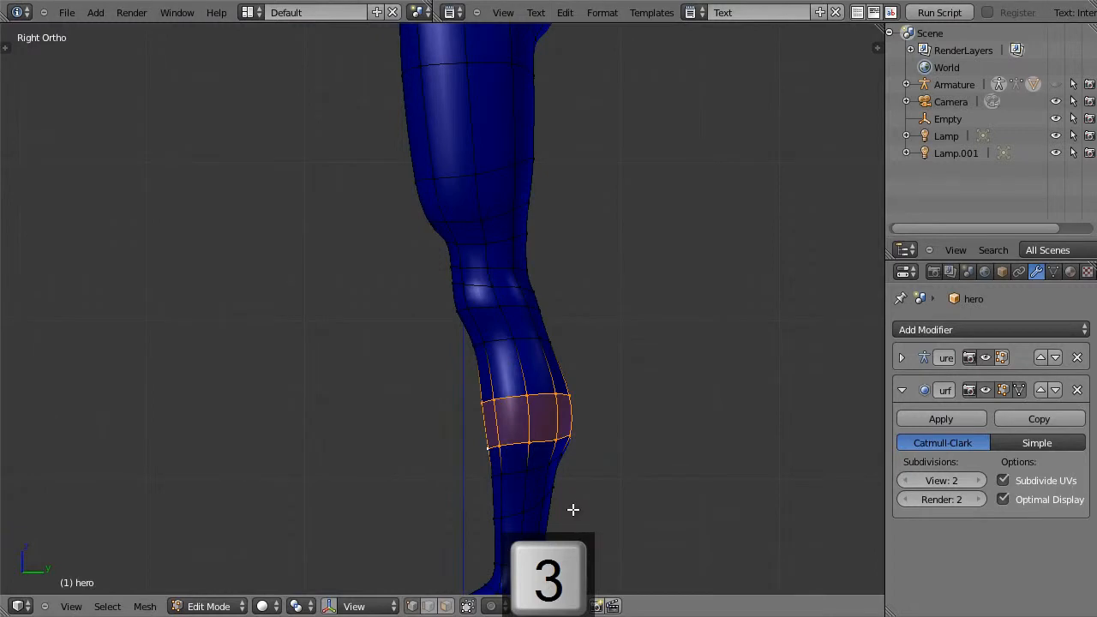
middle_click_drag(573, 509, 568, 363, "shift")
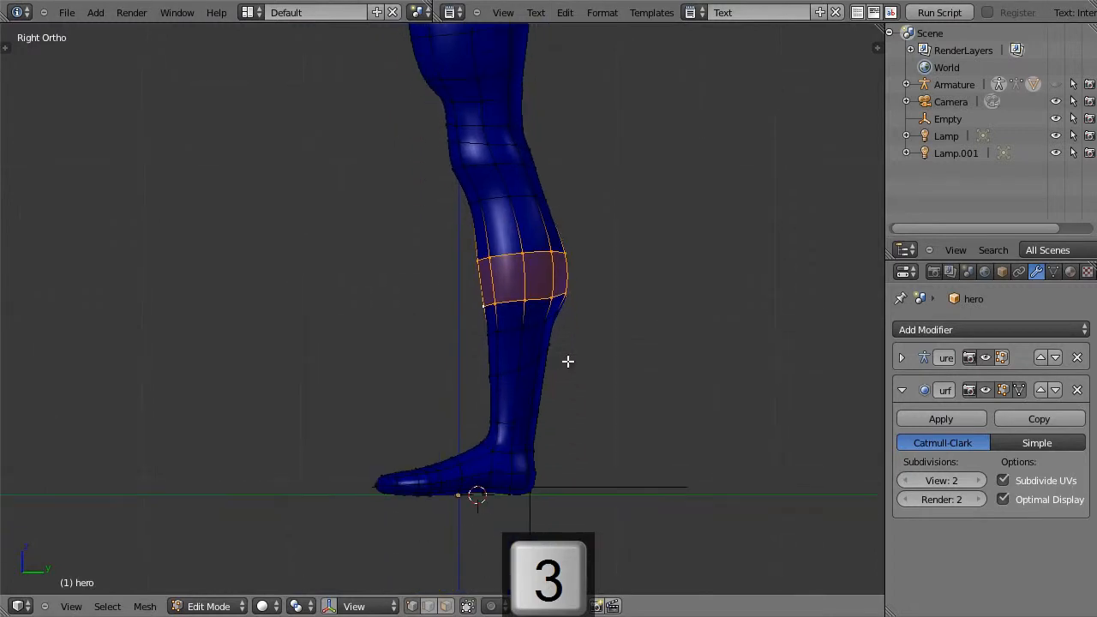
Select the two vertices on top of the left instep and move them about 0.065 up and forward with proportional editing at size 0.26
right_click(476, 441)
right_click(451, 451, "shift")
key("g")
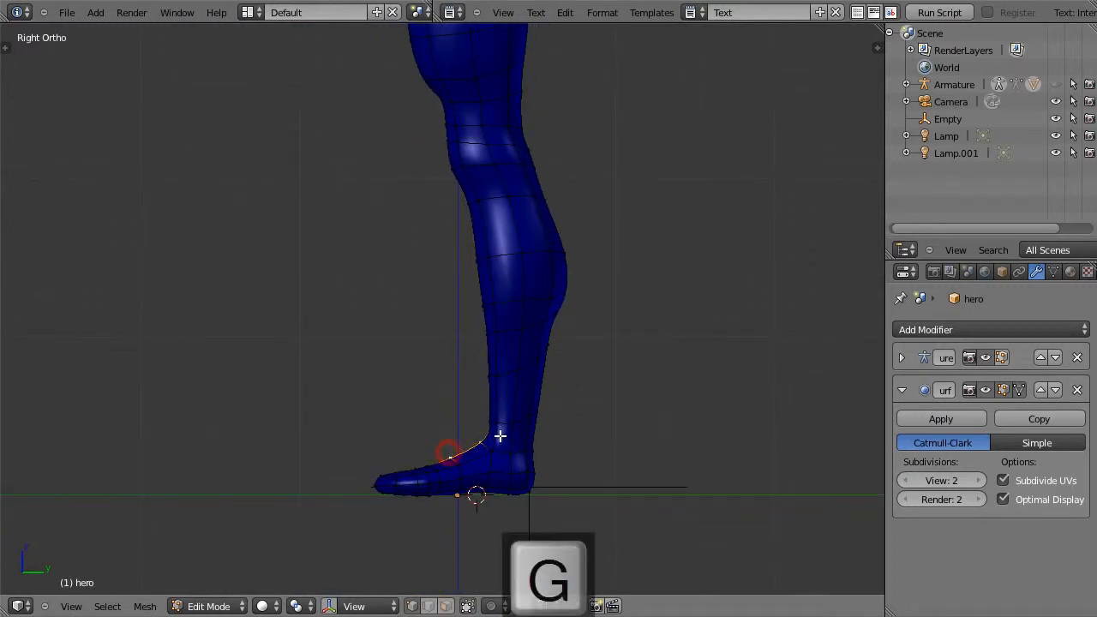
key("Escape")
key("o")
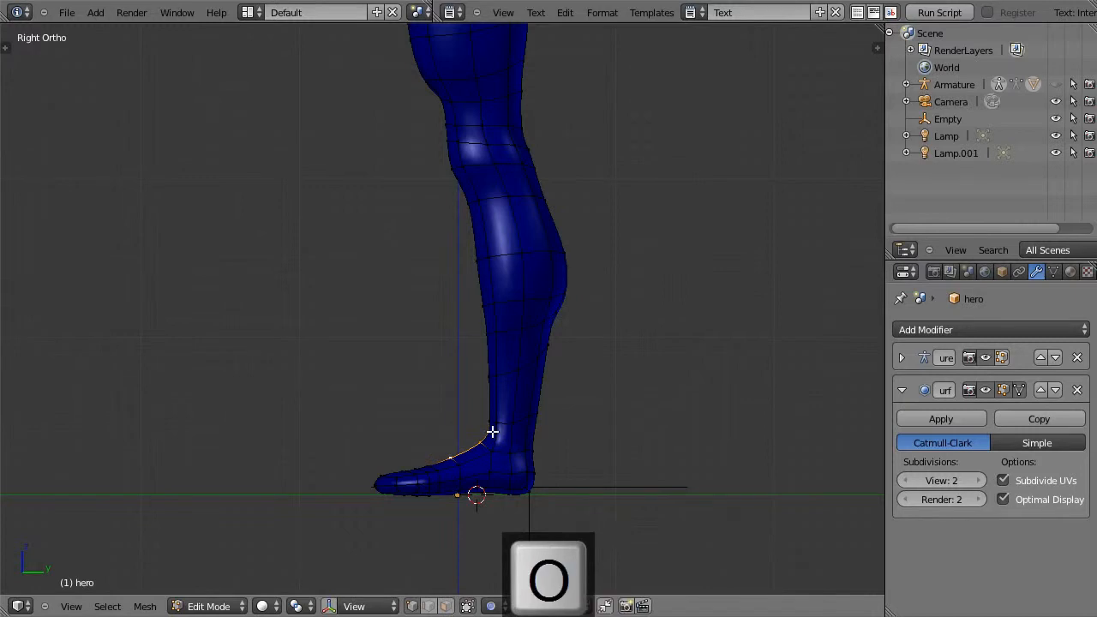
key("g")
scroll(506, 433, "up", 3)
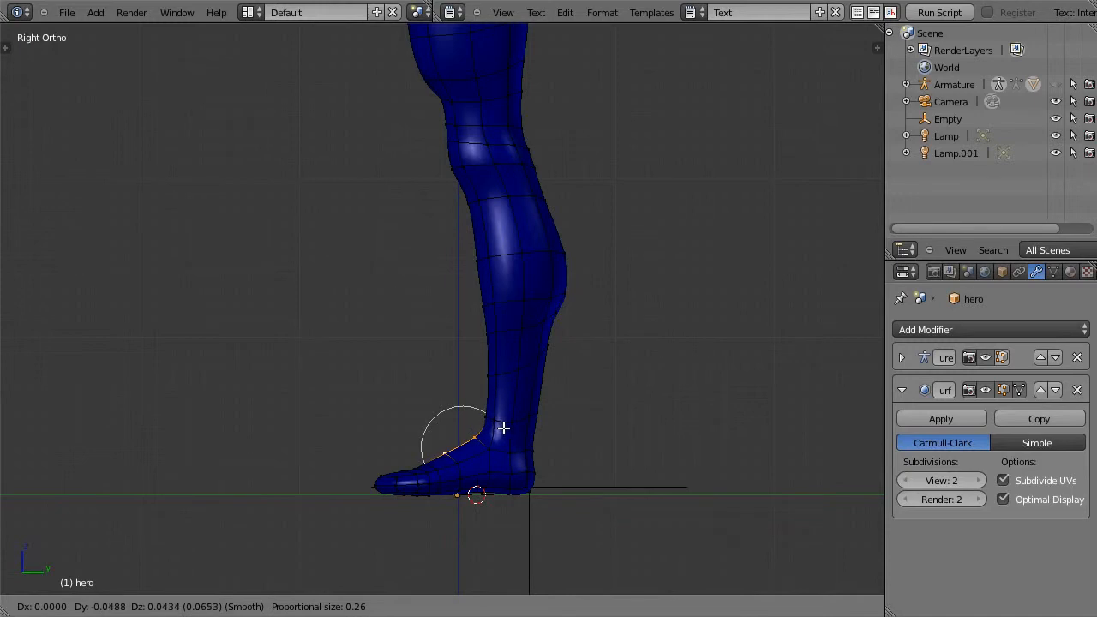
left_click(503, 429)
key("Tab")
key("Tab")
scroll(593, 390, "down", 7)
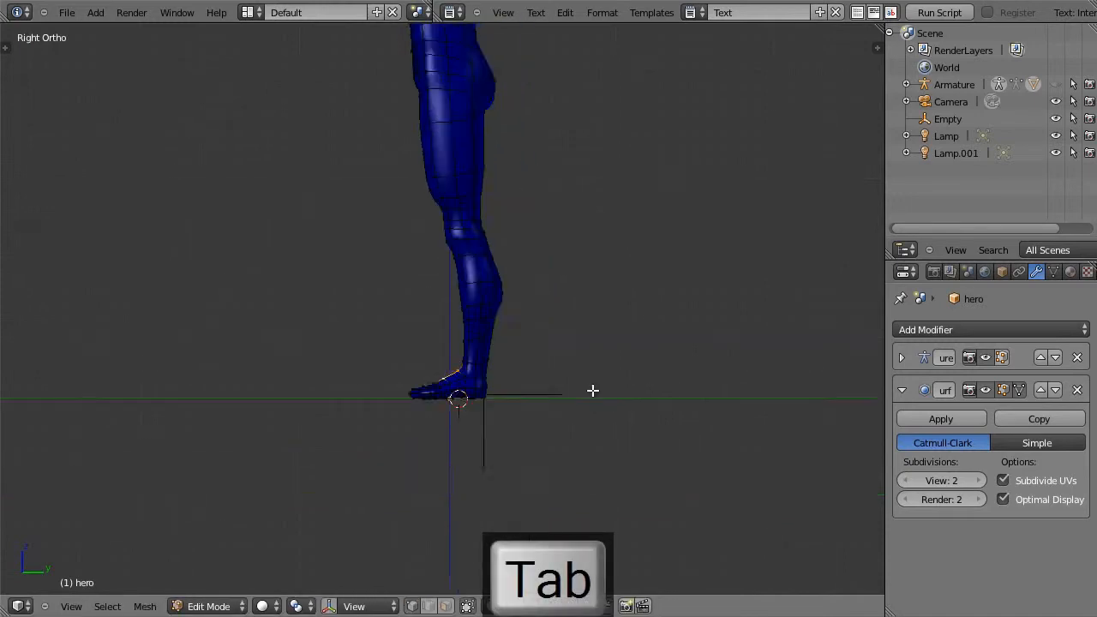
Unhide the armature, leave mesh editing and select the base bone of the left middle finger in the top view
left_click(1056, 84)
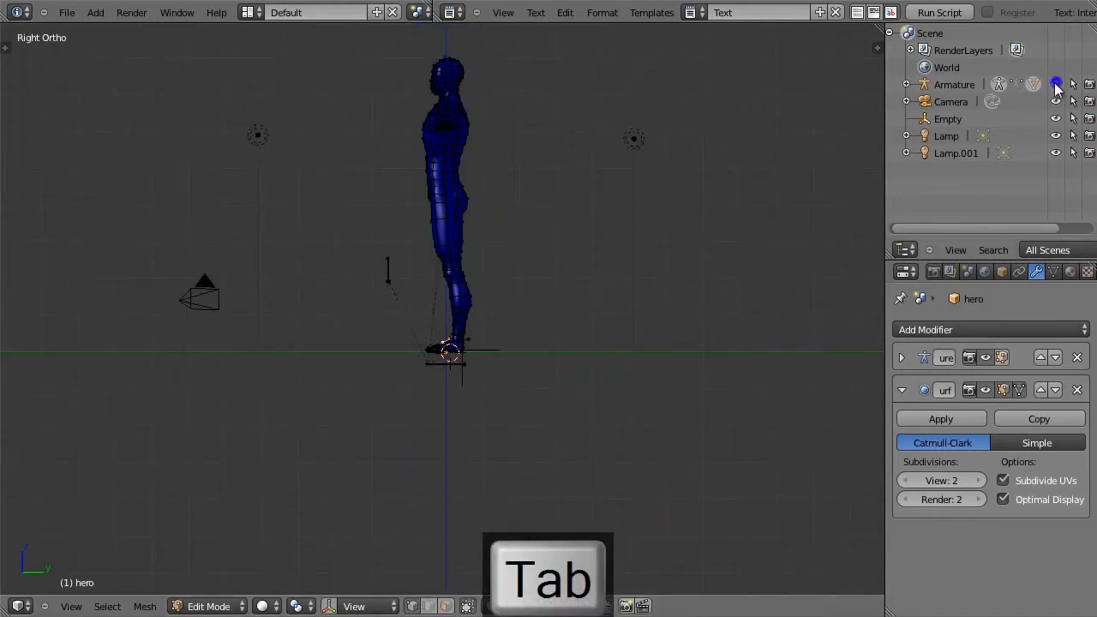
key("KP_7")
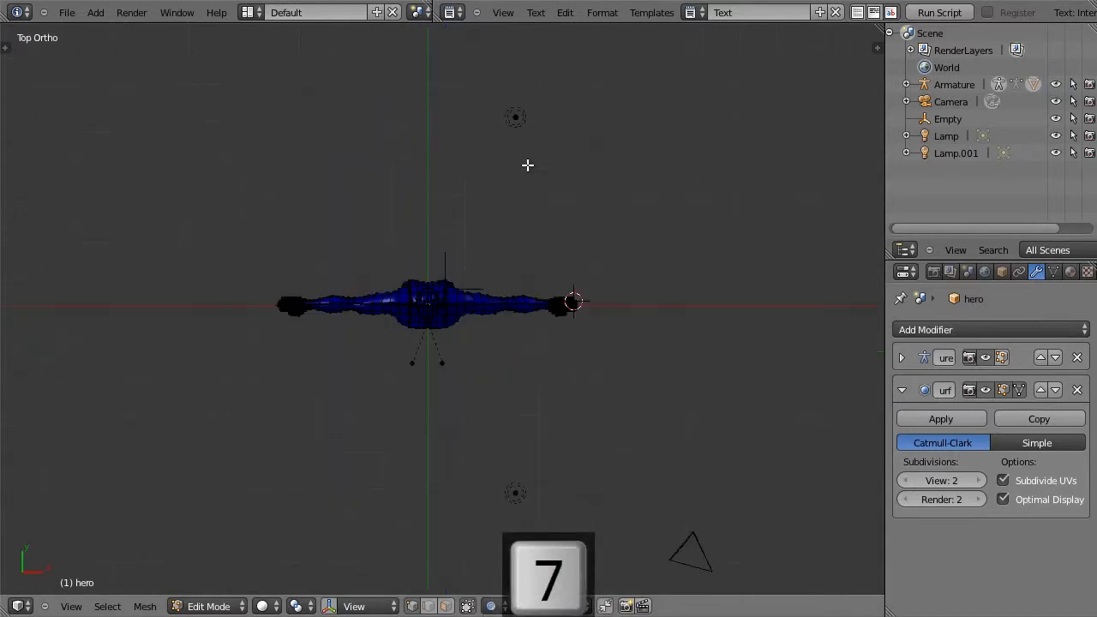
scroll(717, 374, "up", 8)
middle_click_drag(746, 370, 509, 344, "shift")
scroll(809, 335, "up", 5)
middle_click_drag(807, 332, 438, 389, "shift")
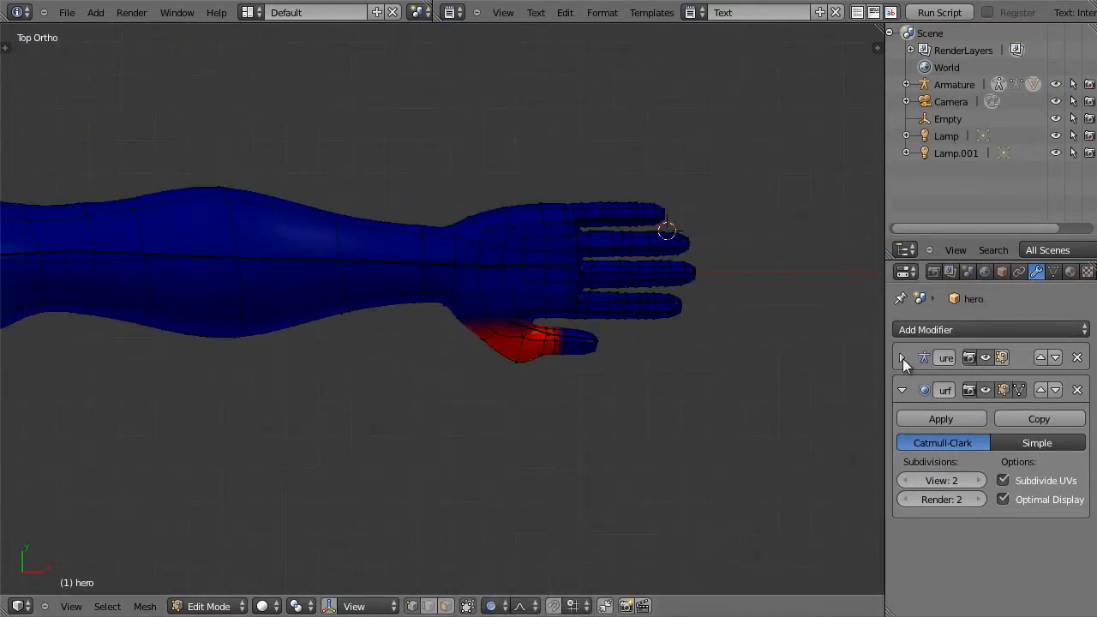
left_click(902, 359)
key("Tab")
right_click(605, 273)
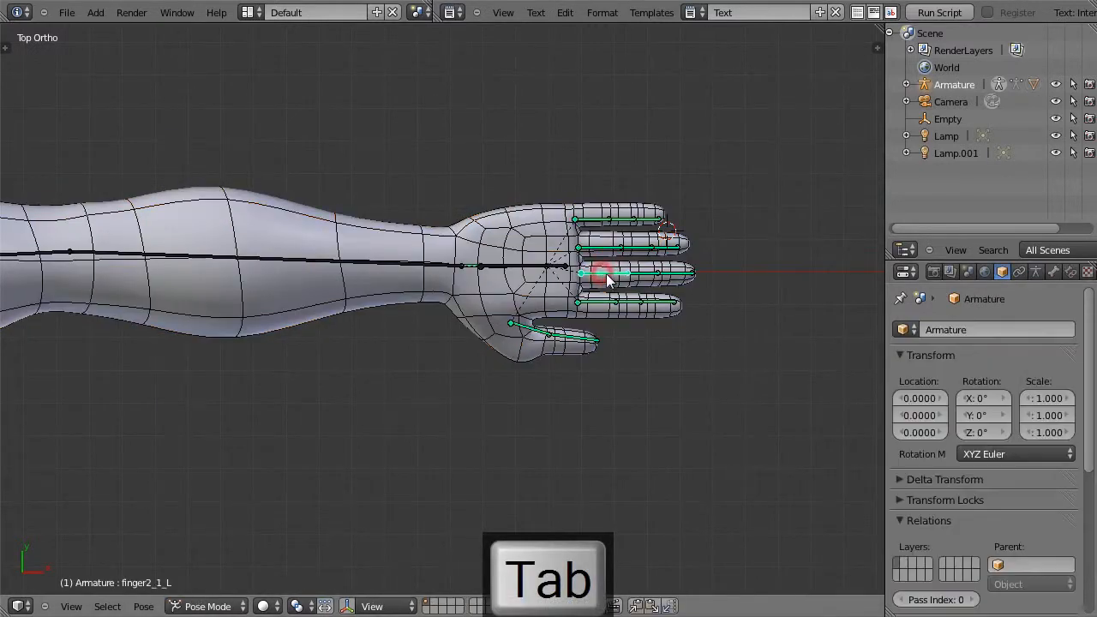
Switch the armature to edit mode and move the left index finger's three bones onto the finger's centre line
left_click(1036, 271)
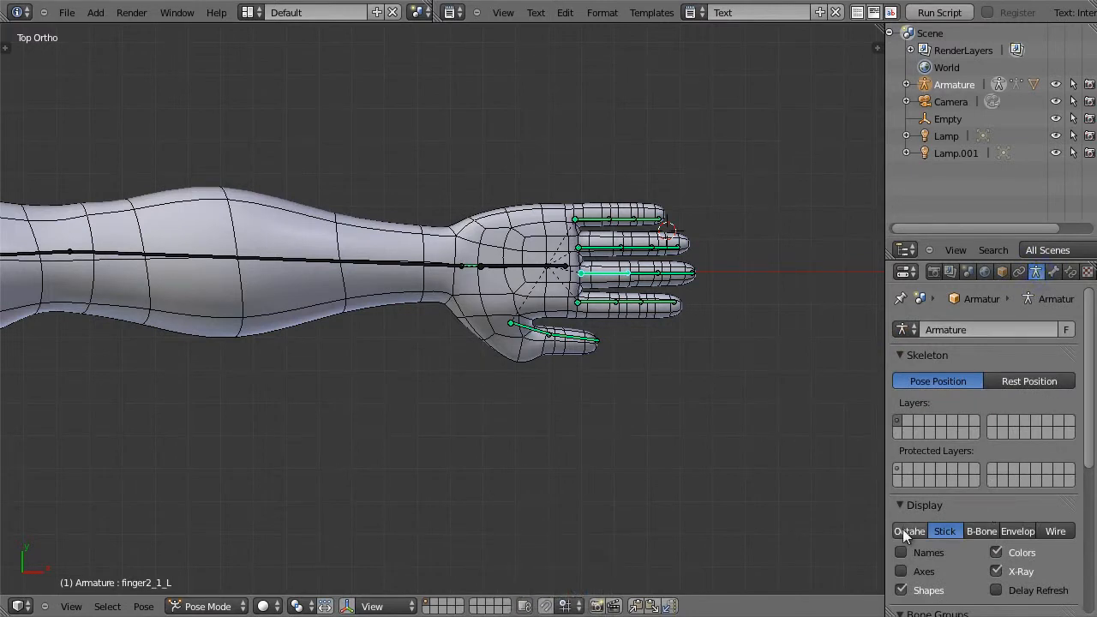
scroll(828, 425, "up", 2)
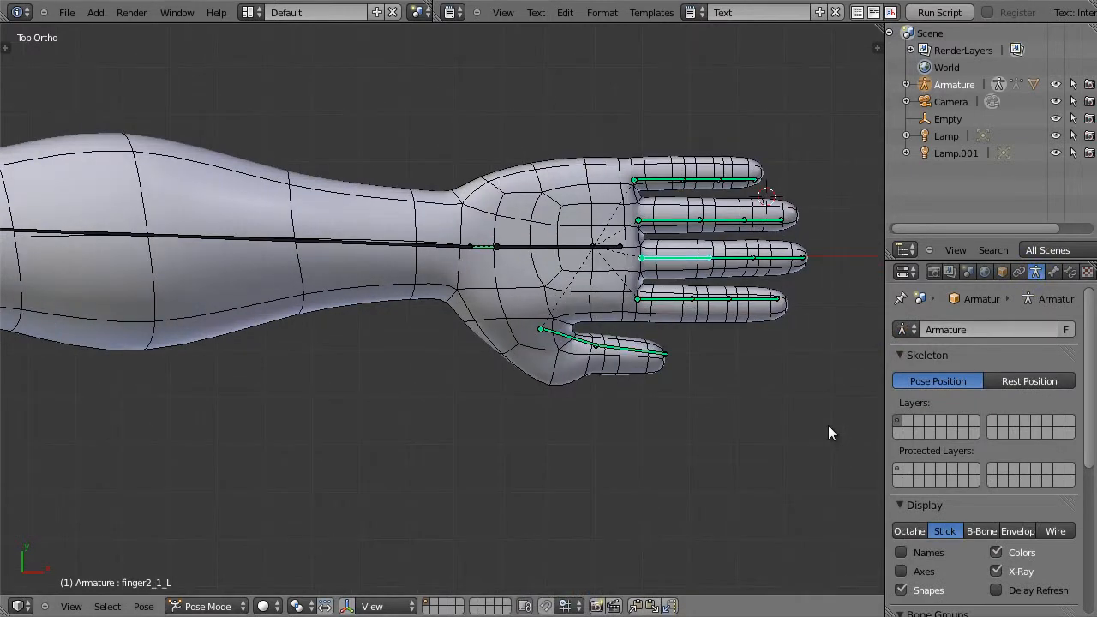
key("Tab")
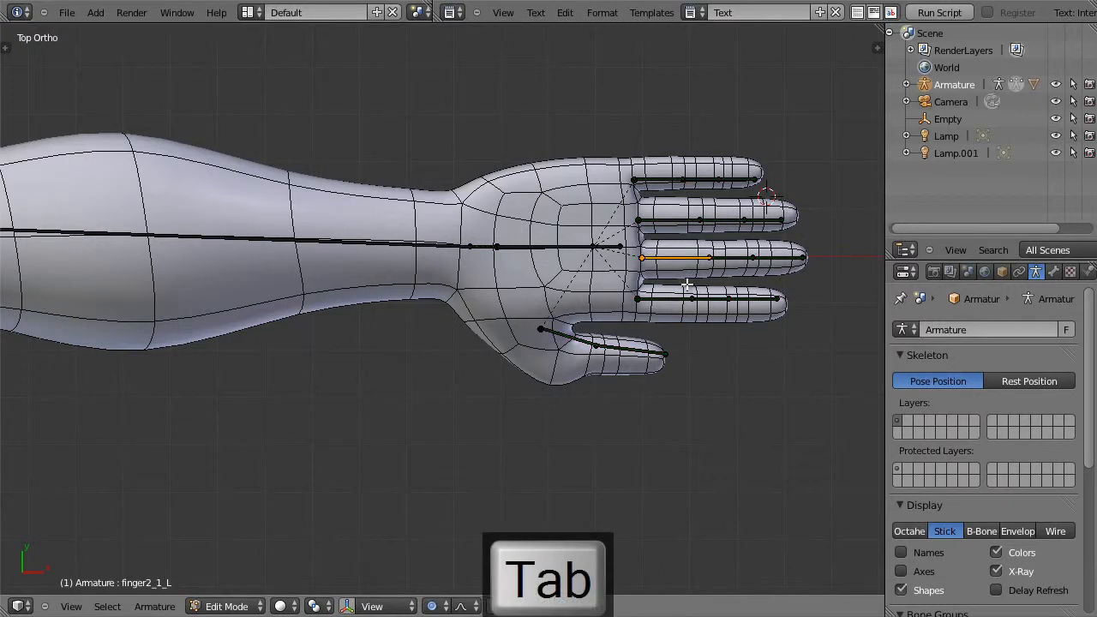
right_click(650, 299)
right_click(711, 296, "shift")
right_click(756, 297, "shift")
key("g")
left_click(752, 318)
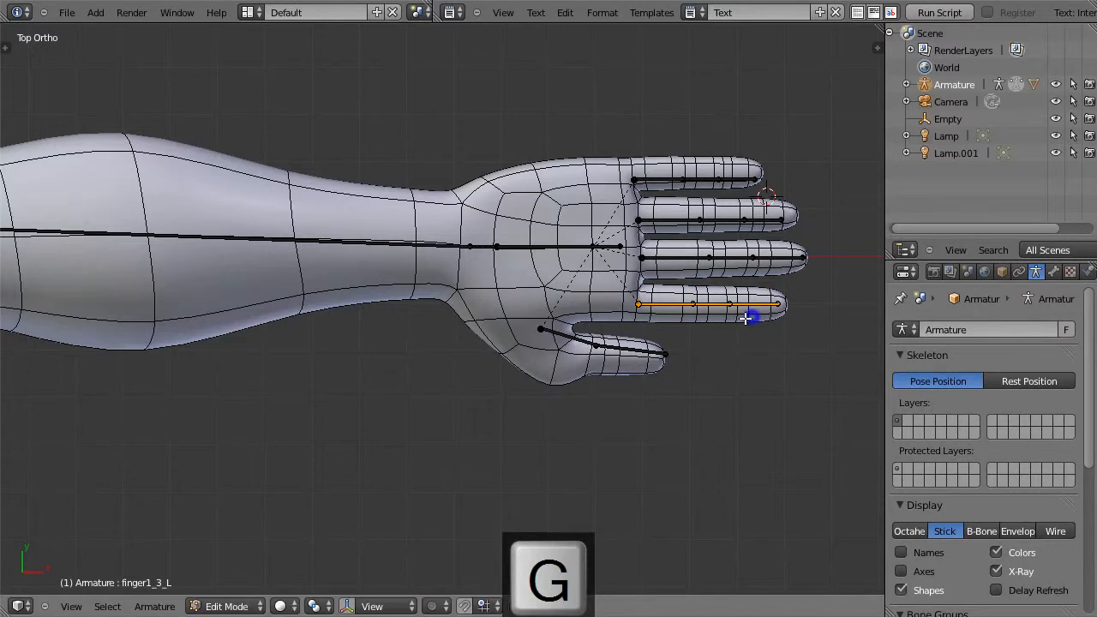
Move the left thumb's middle joint and tip joint onto the centre line of the thumb mesh
right_click(595, 345)
key("g")
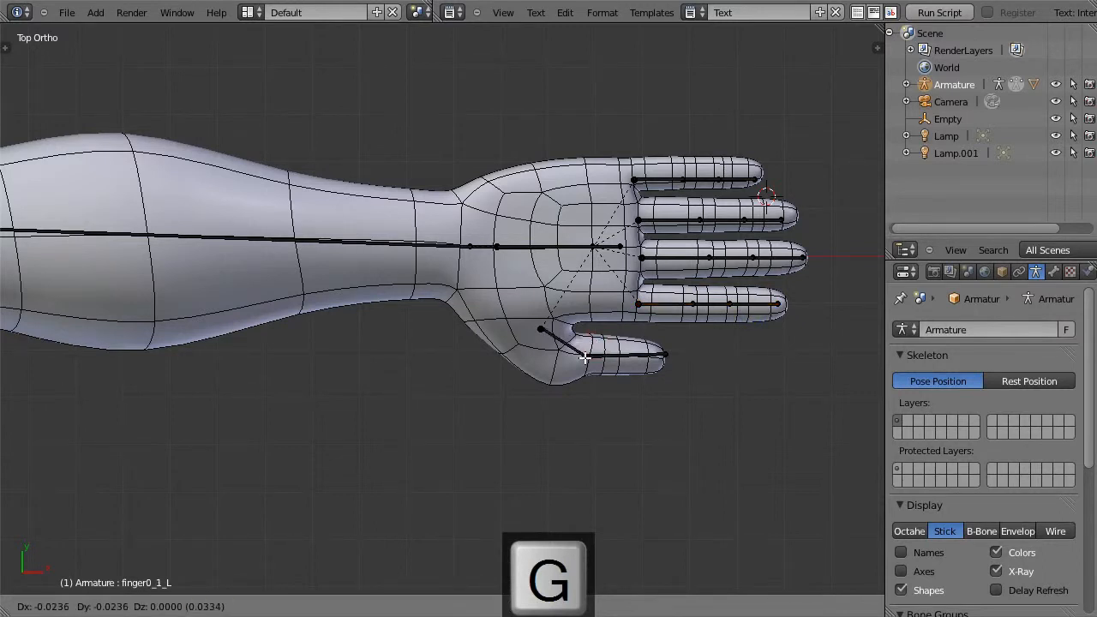
left_click(587, 355)
right_click(665, 354)
key("g")
left_click(663, 356)
Move the left little finger's three bones onto the finger's centre line, clear the selection and return to pose mode
right_click_drag(664, 177, 740, 173)
left_click(741, 172)
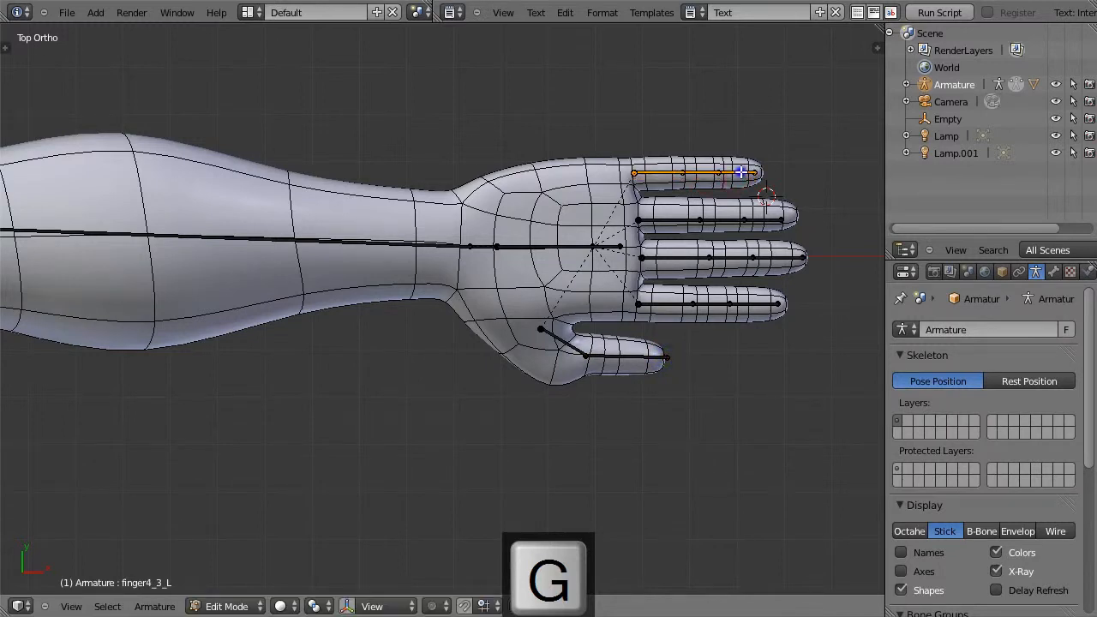
key("a")
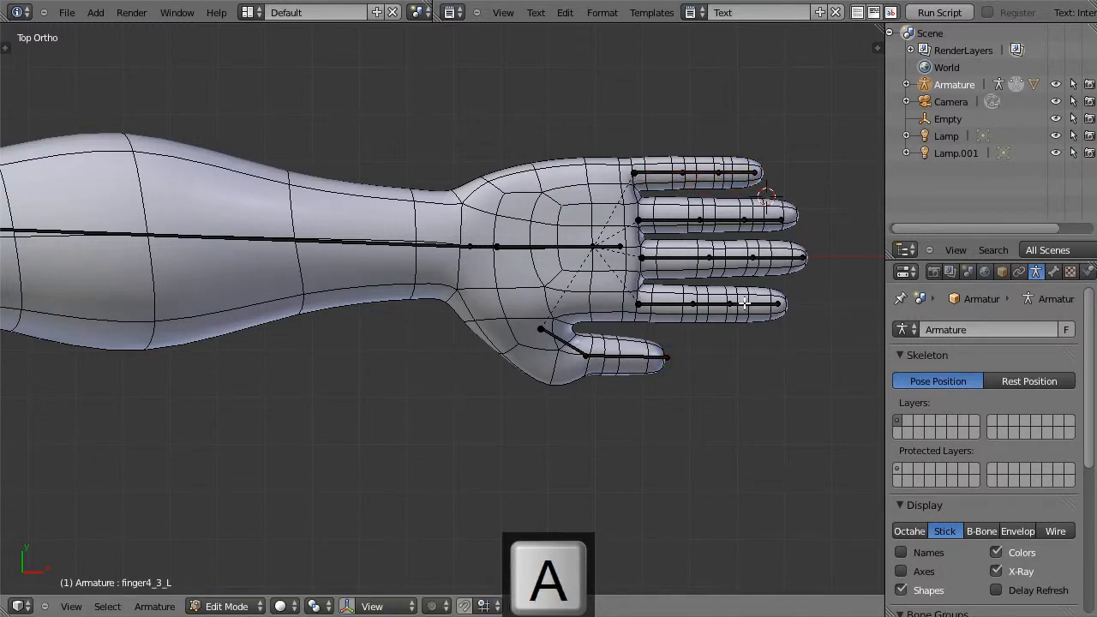
key("Tab")
Test the left fist control by scaling it down to curl the fingers, inspect the hand and reset the control's scale
middle_click_drag(740, 345, 576, 177)
right_click(573, 174)
key("s")
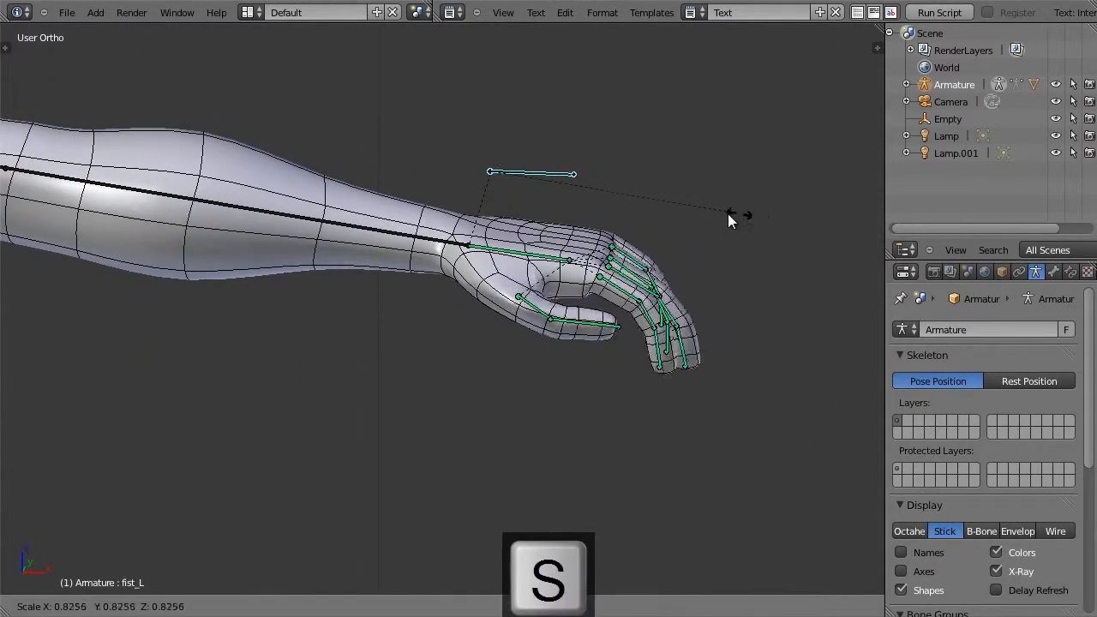
left_click(607, 201)
middle_click_drag(688, 290, 651, 293)
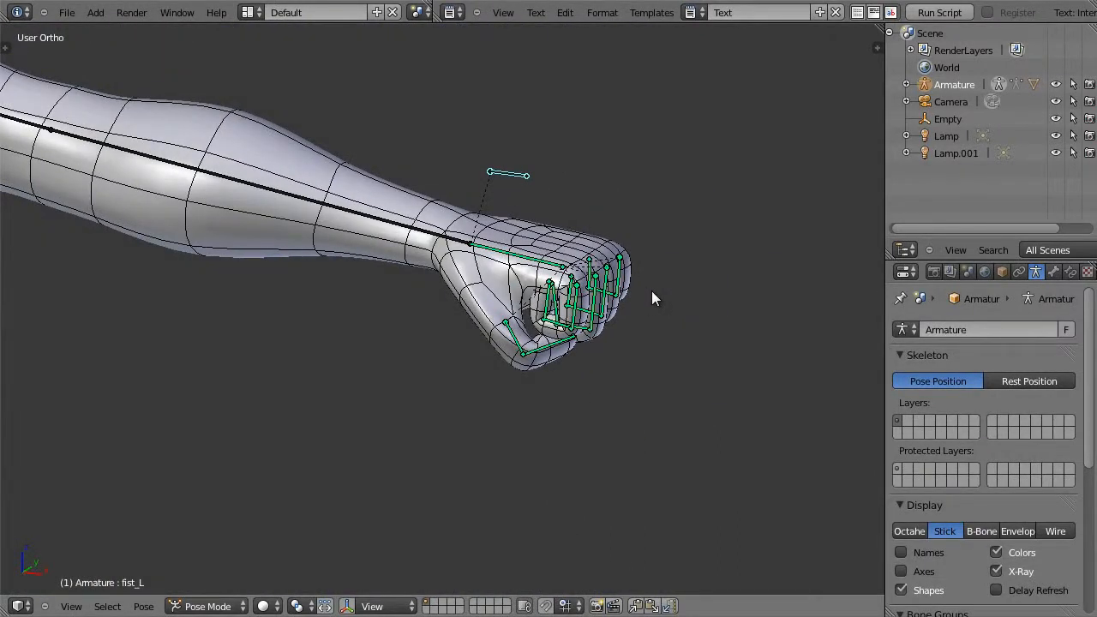
key("alt+s")
middle_click_drag(656, 297, 696, 443)
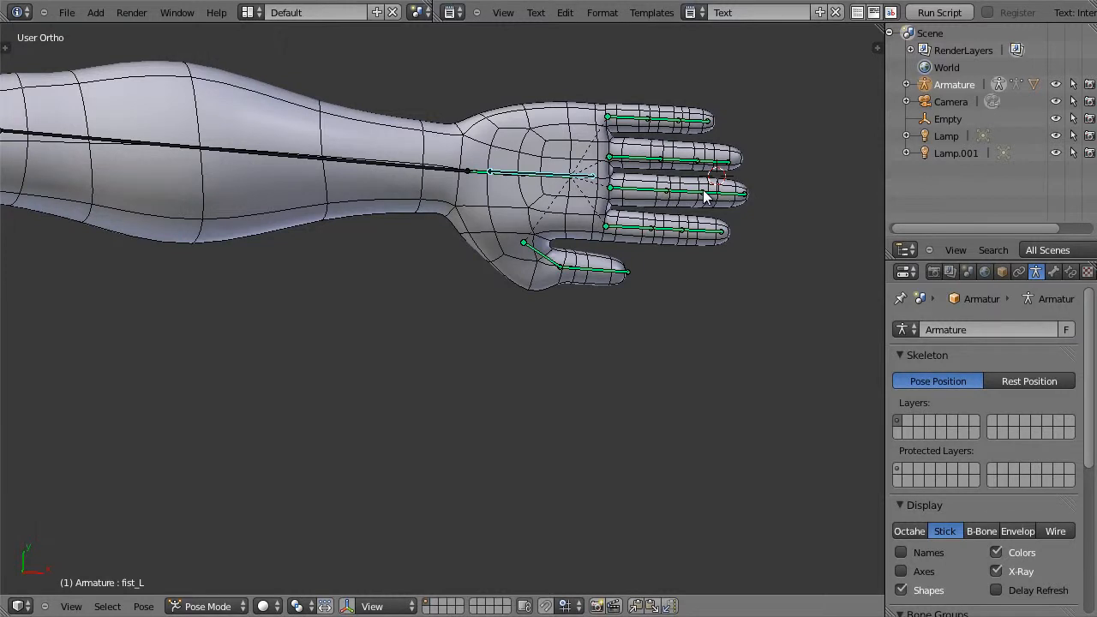
In wireframe edit mode on the hero mesh, select the left hand's four fingers without the webbing between them and fatten them by about 0.0048
right_click(511, 118)
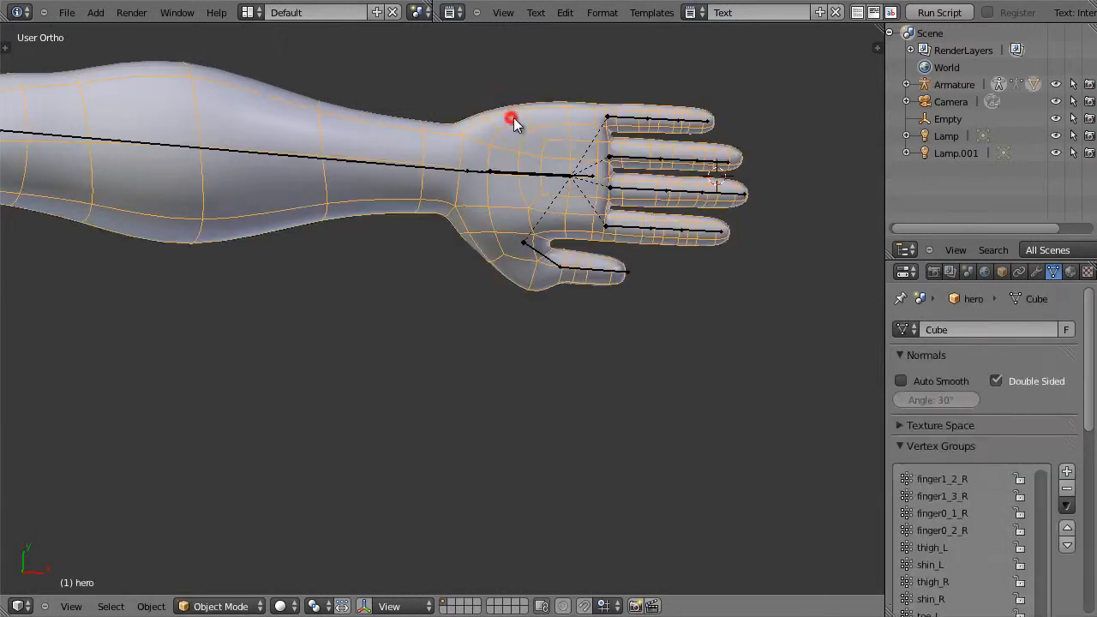
key("Tab")
key("KP_7")
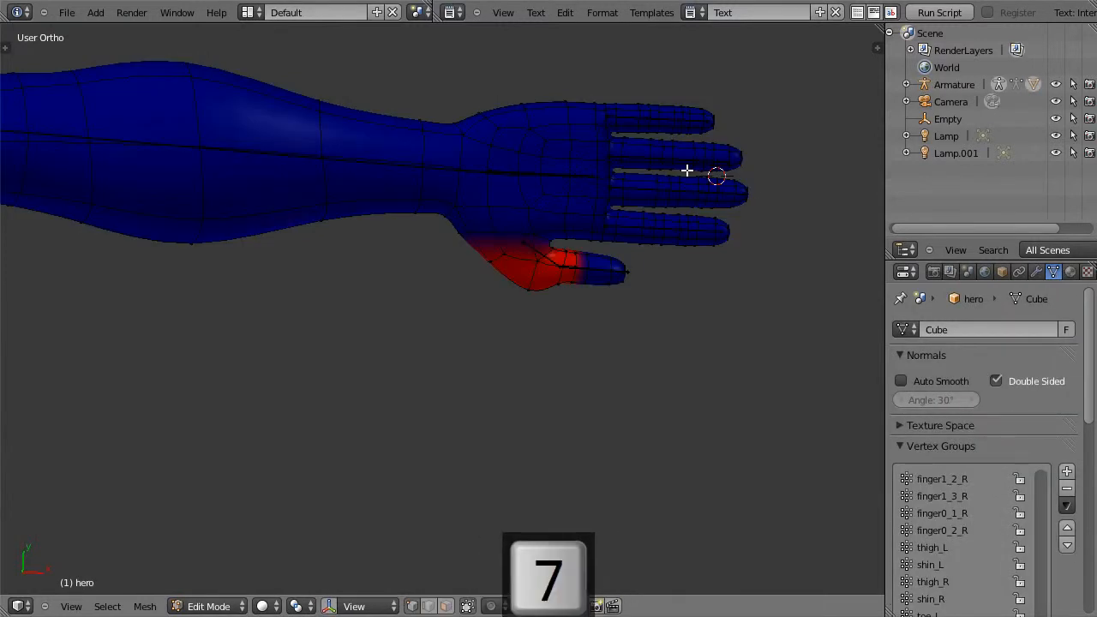
scroll(750, 209, "up", 2)
middle_click_drag(774, 208, 492, 357, "shift")
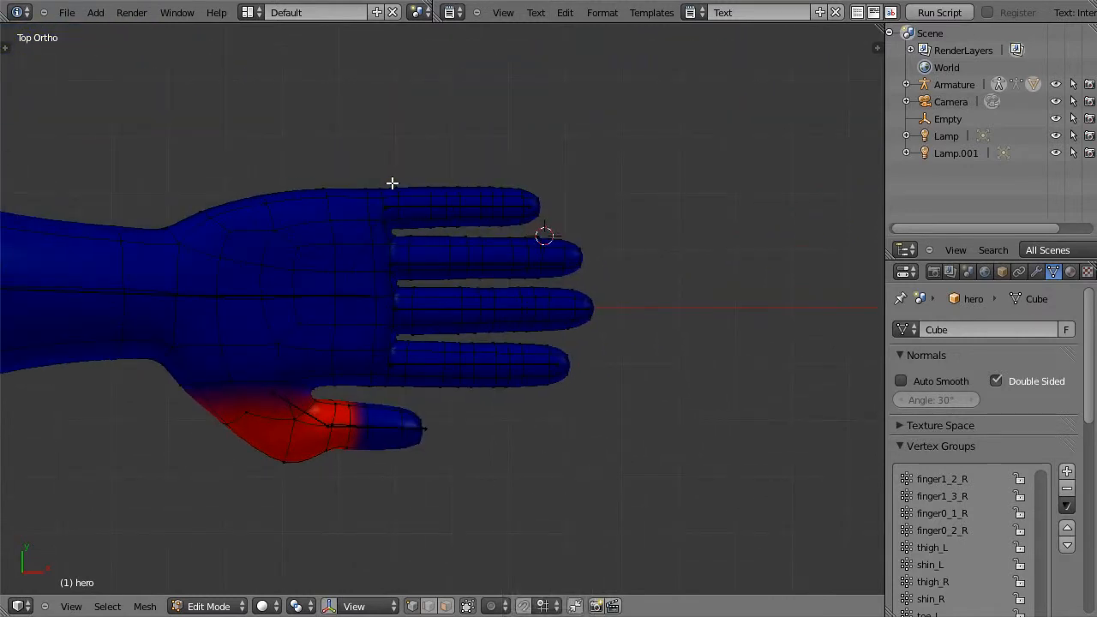
key("z")
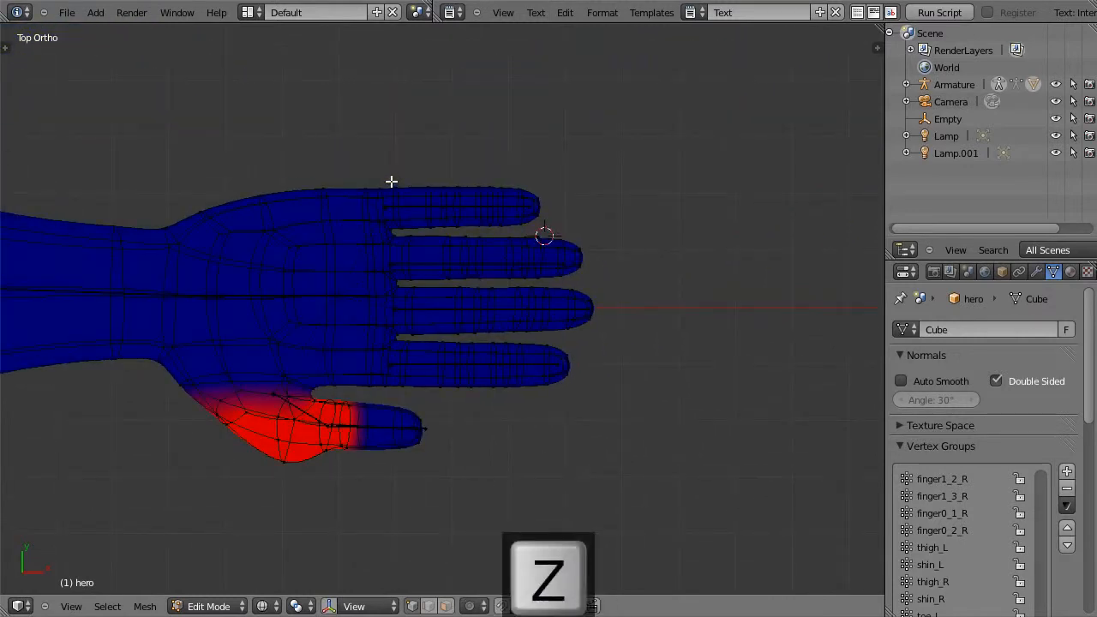
key("b")
left_click_drag(390, 180, 626, 391)
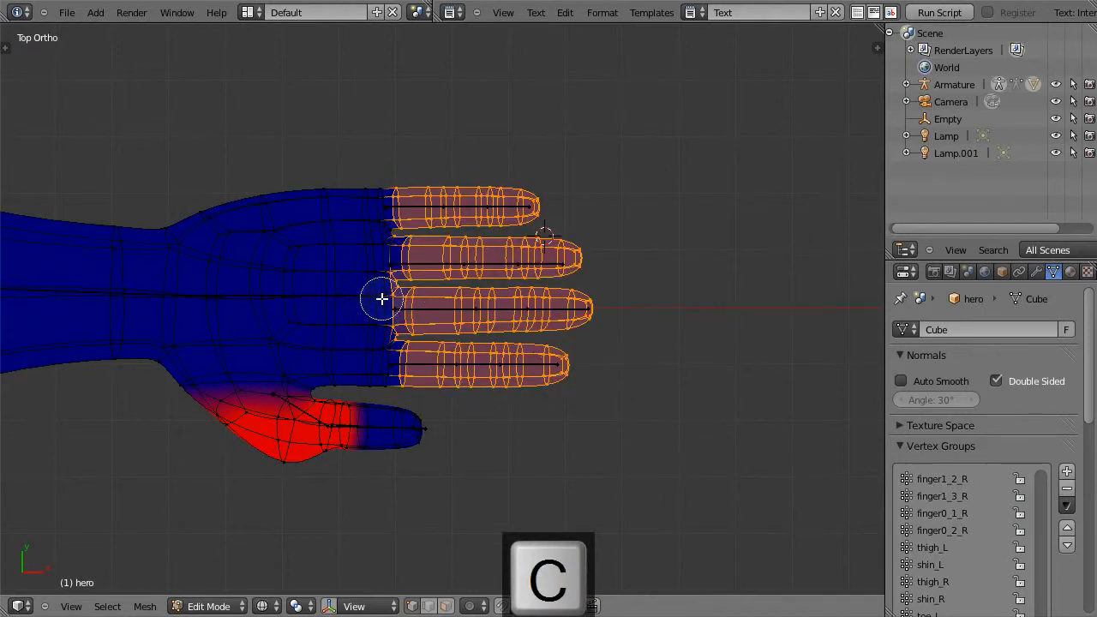
middle_click_drag(383, 290, 380, 334)
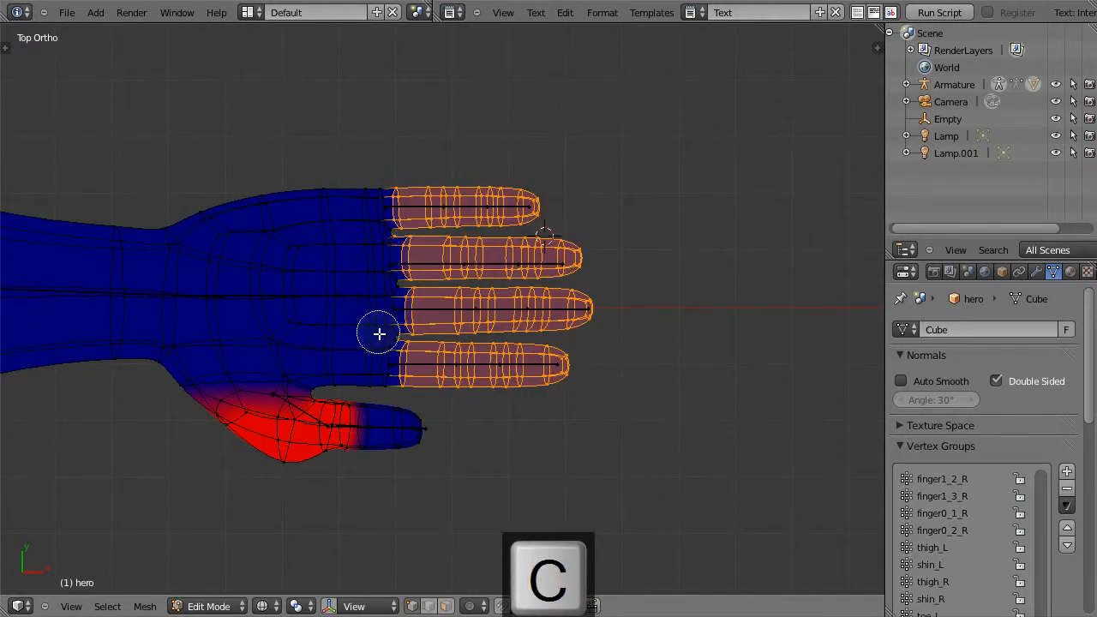
key("Escape")
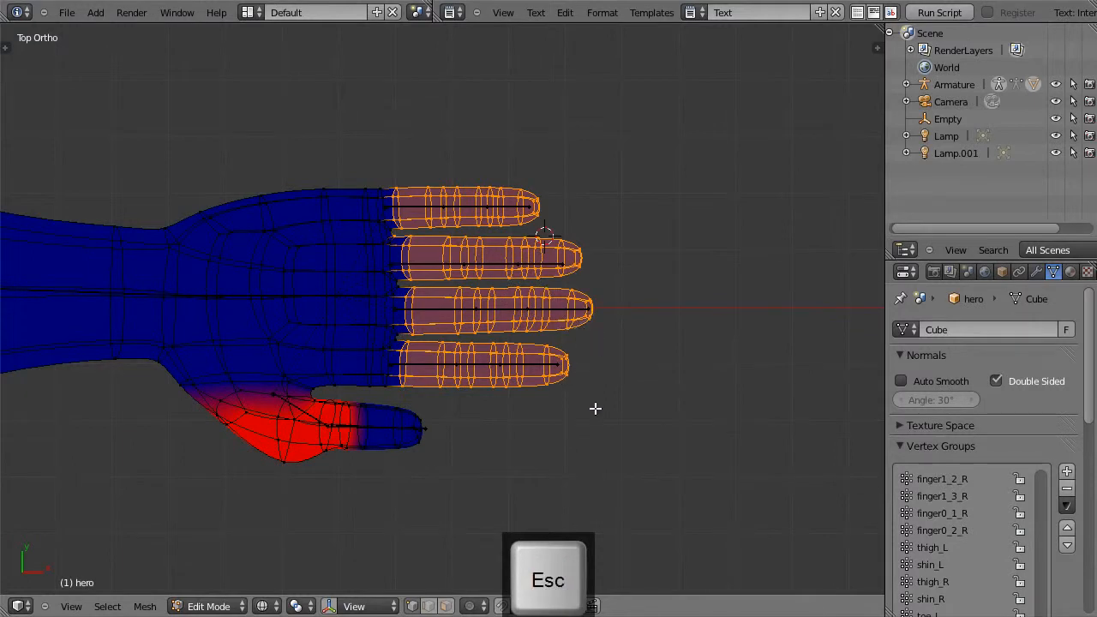
key("alt+s")
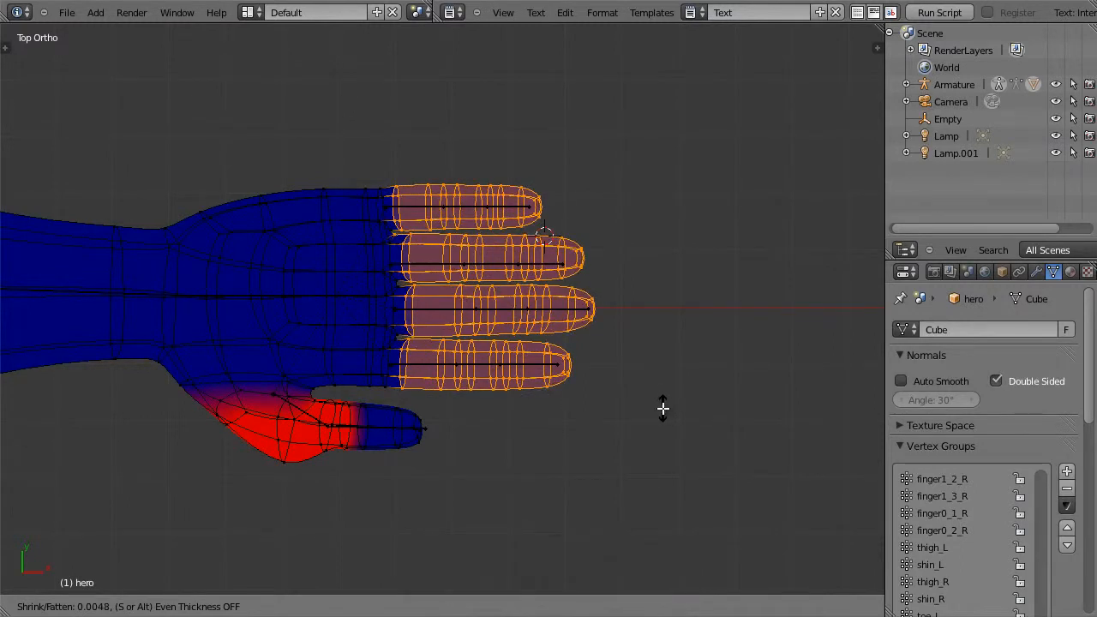
left_click(661, 406)
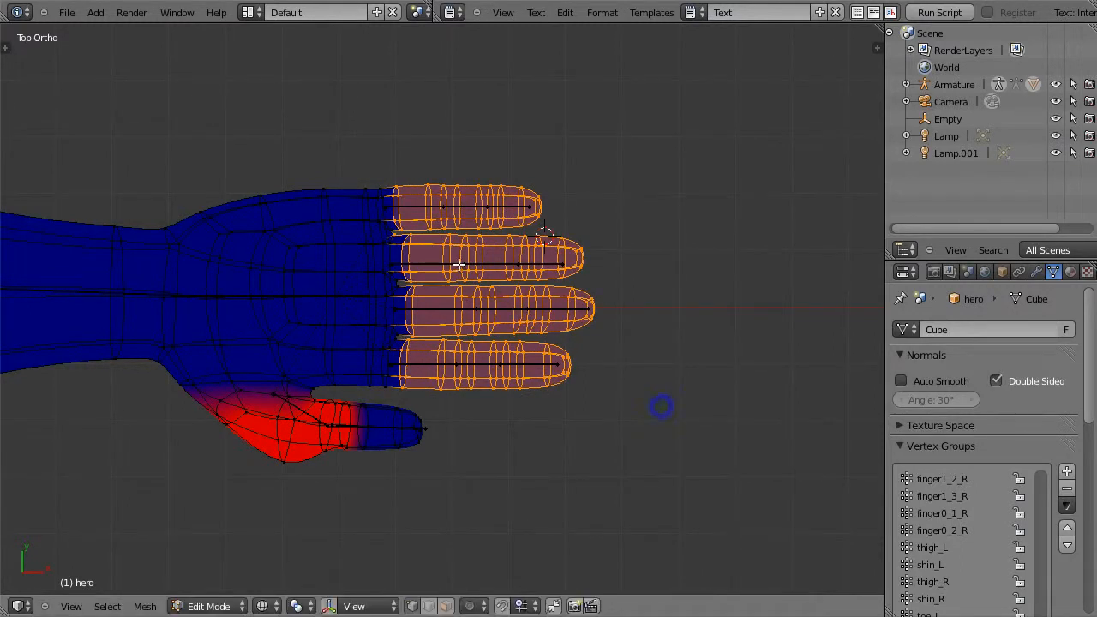
Move the vertices along the palm's little-finger edge slightly outward between the knuckle and the wrist, and leave edit mode
right_click(375, 185)
key("g")
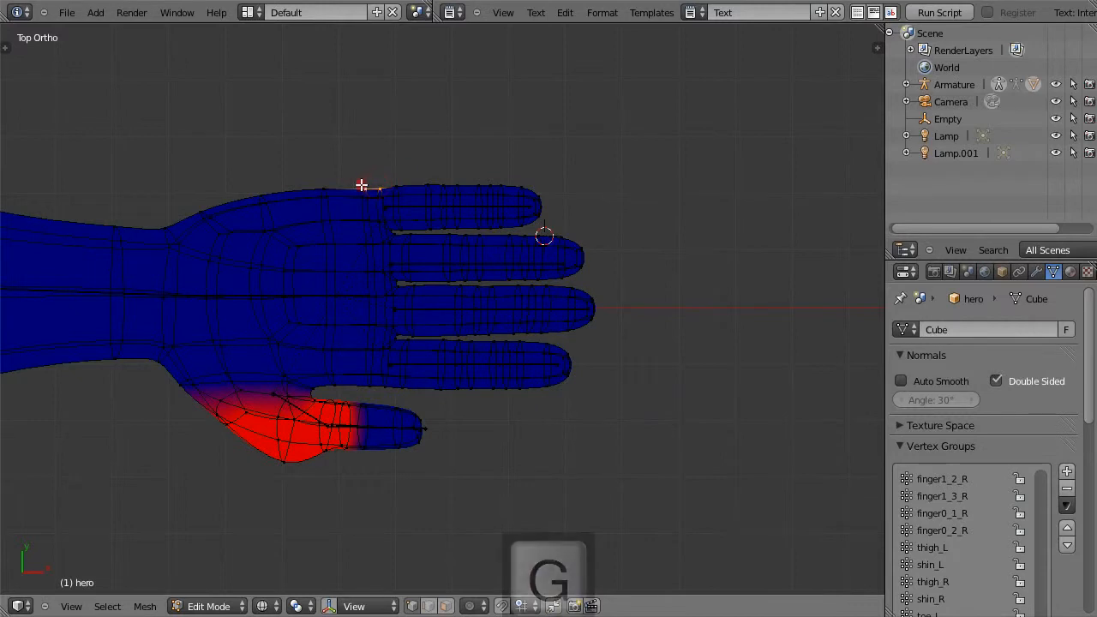
left_click(356, 172)
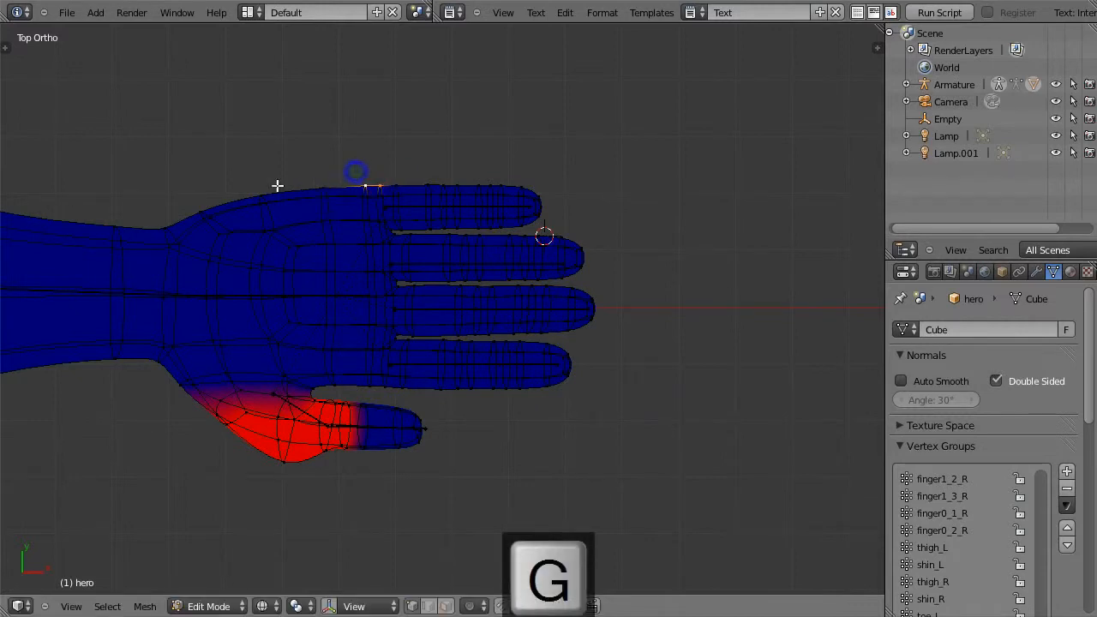
key("g")
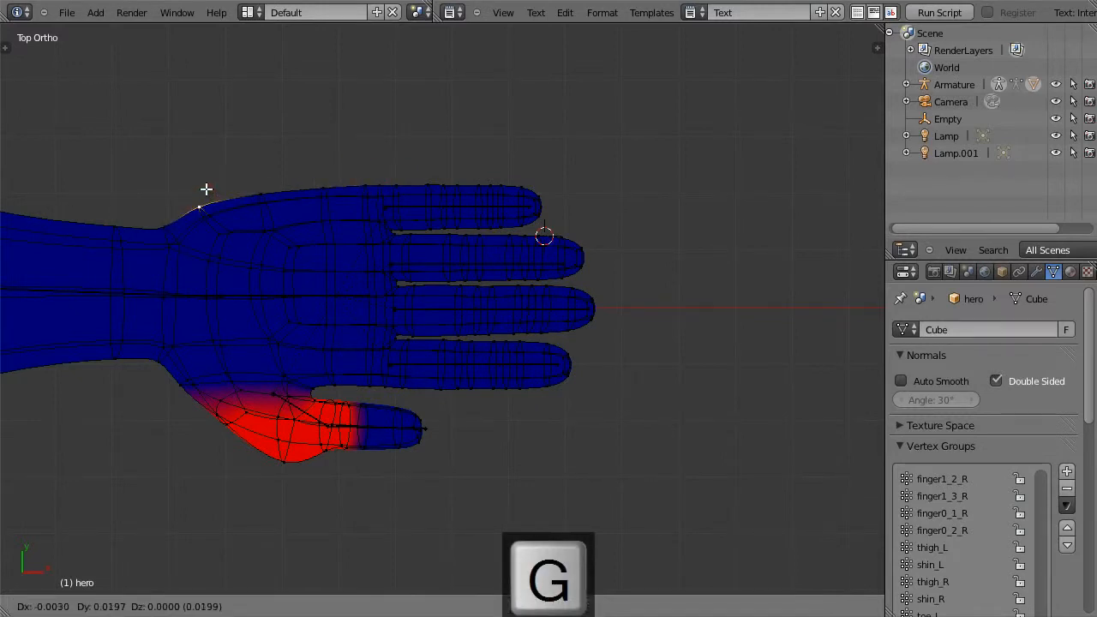
left_click(206, 187)
right_click(259, 195)
key("g")
left_click(254, 191)
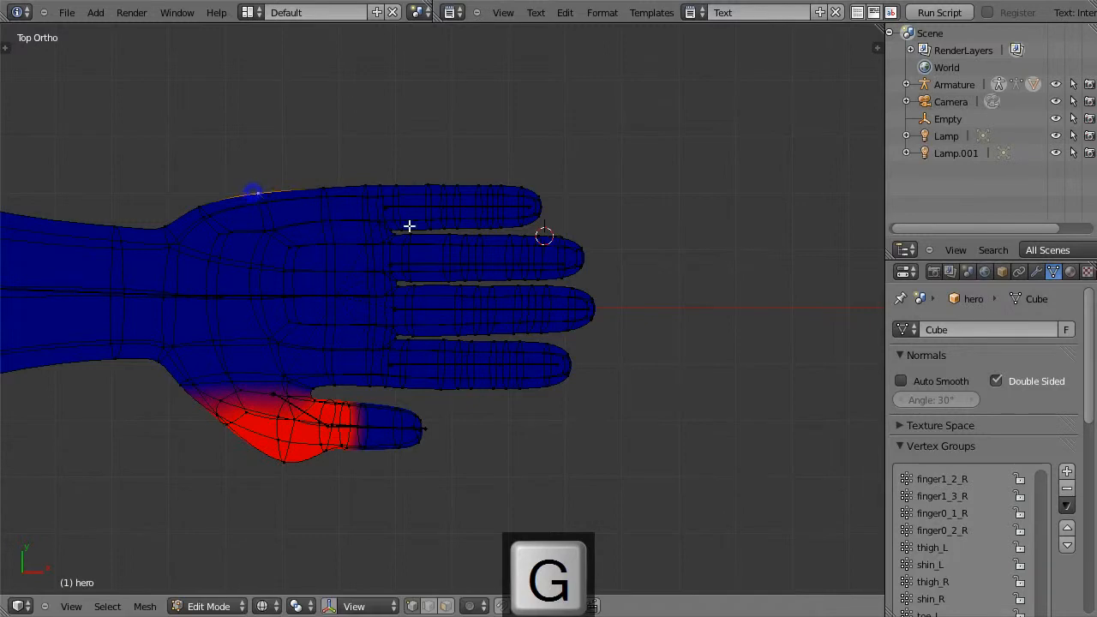
key("Tab")
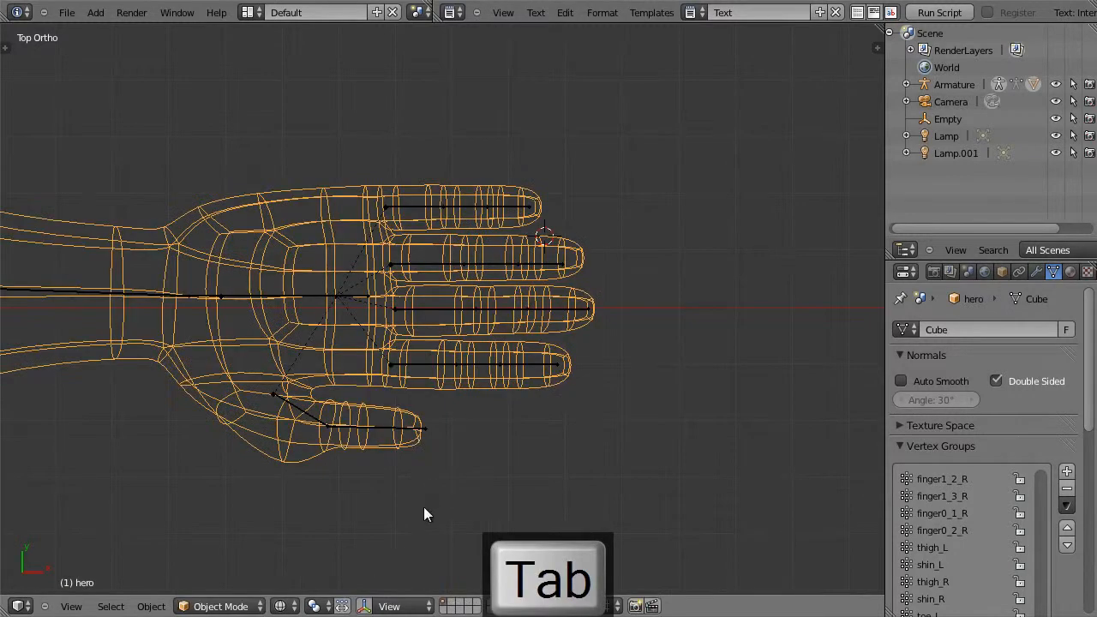
Edit the mesh again and move the outermost vertex at the thumb's base about 0.068 inward toward the palm, and leave edit mode
key("Tab")
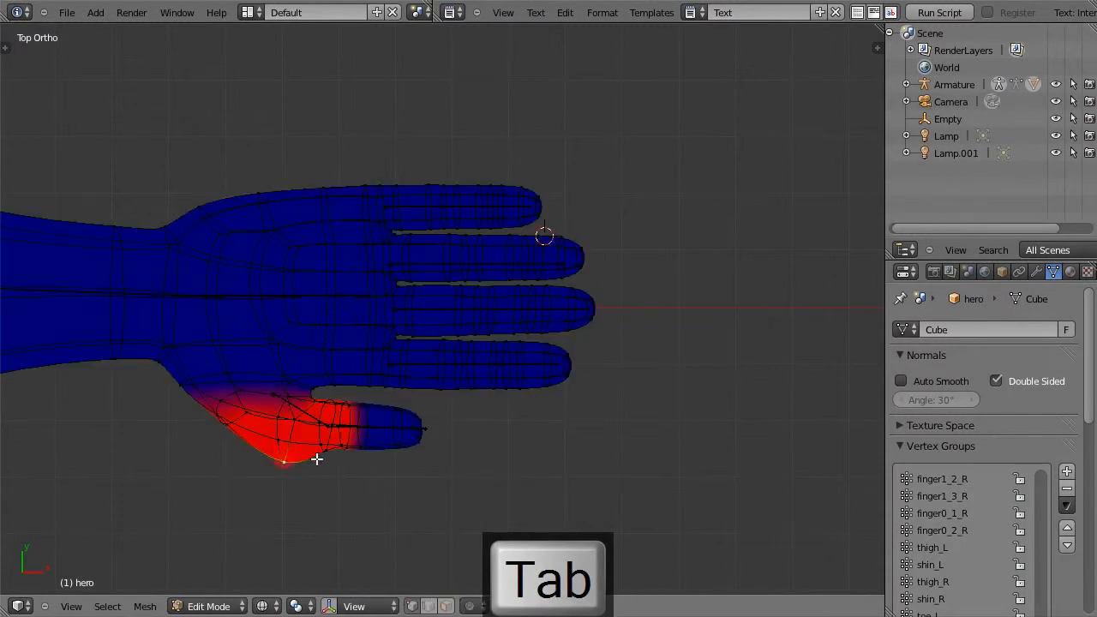
key("g")
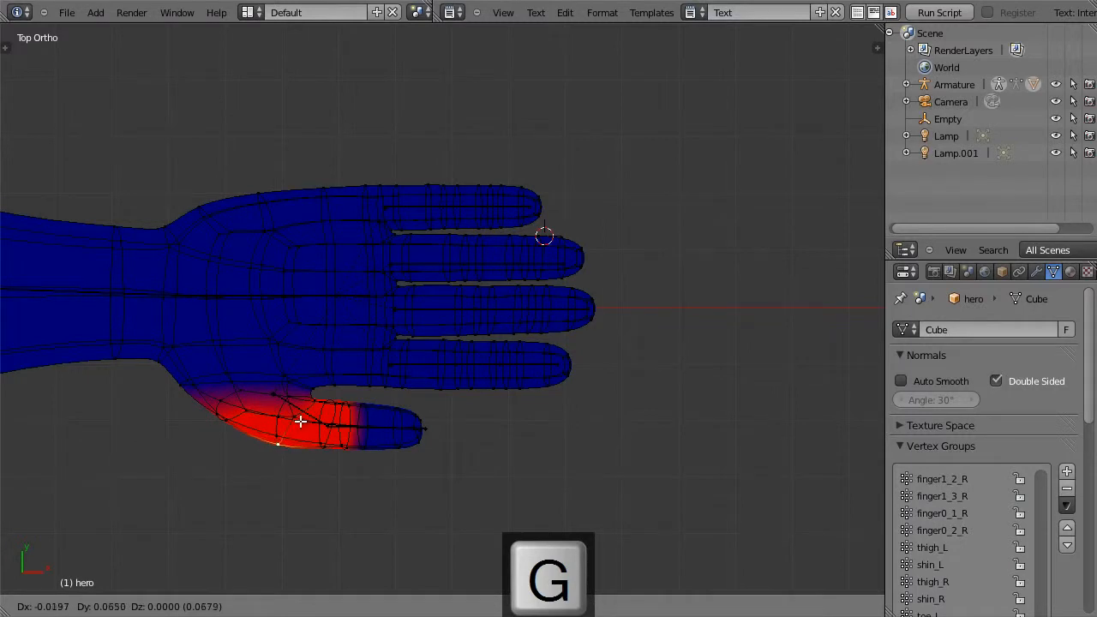
left_click(298, 420)
key("Tab")
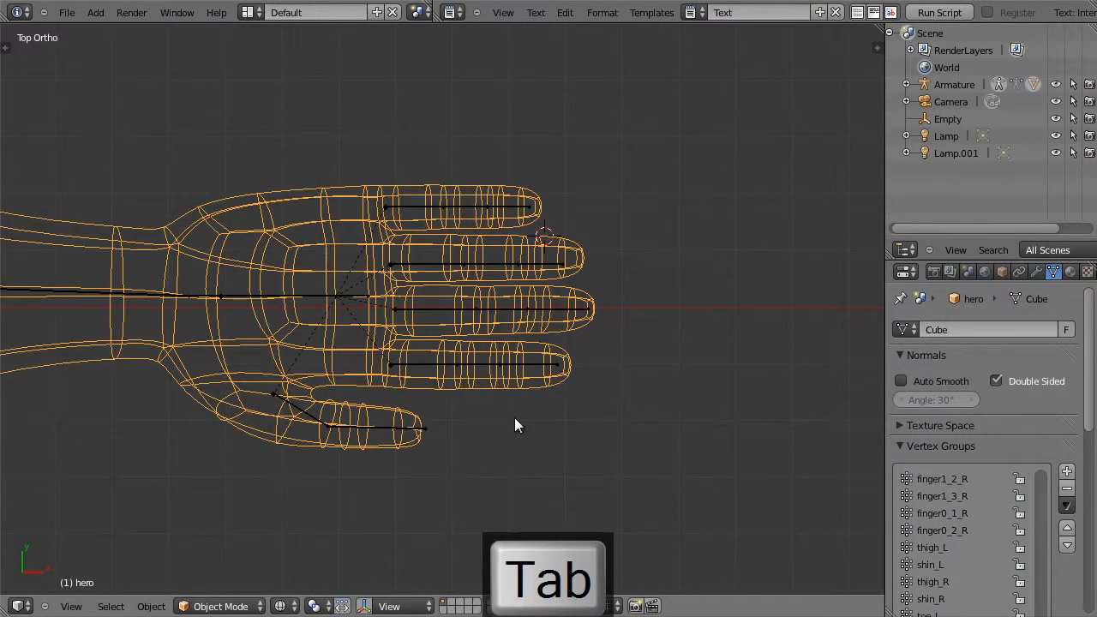
Scale the armature's left fist control down to close the fingers into a fist, and check the hand in solid shading
right_click(339, 292)
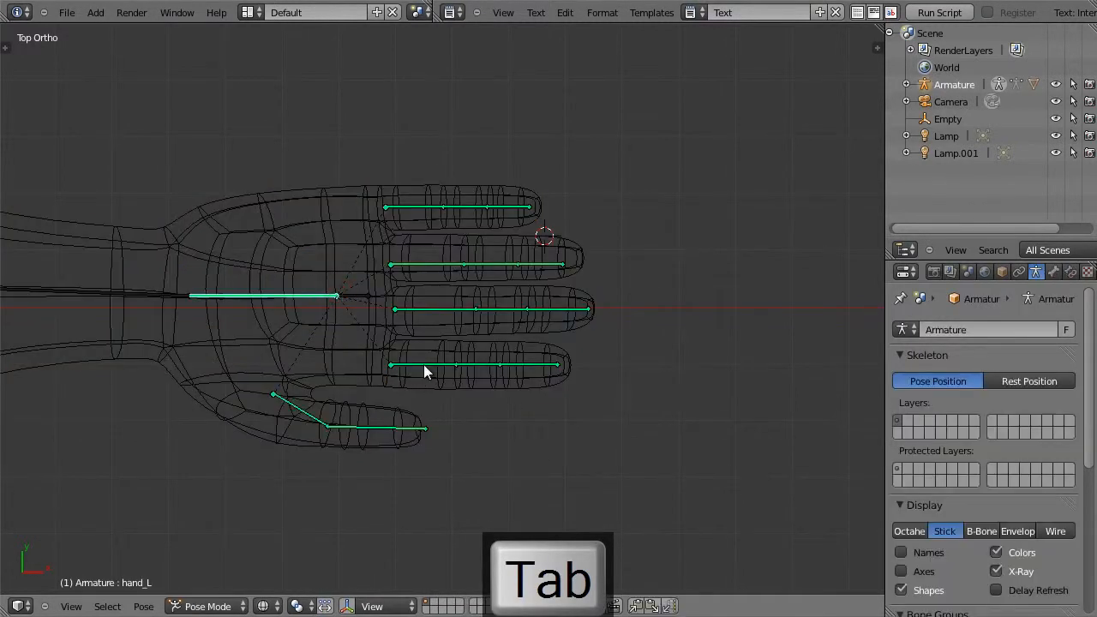
key("KP_1")
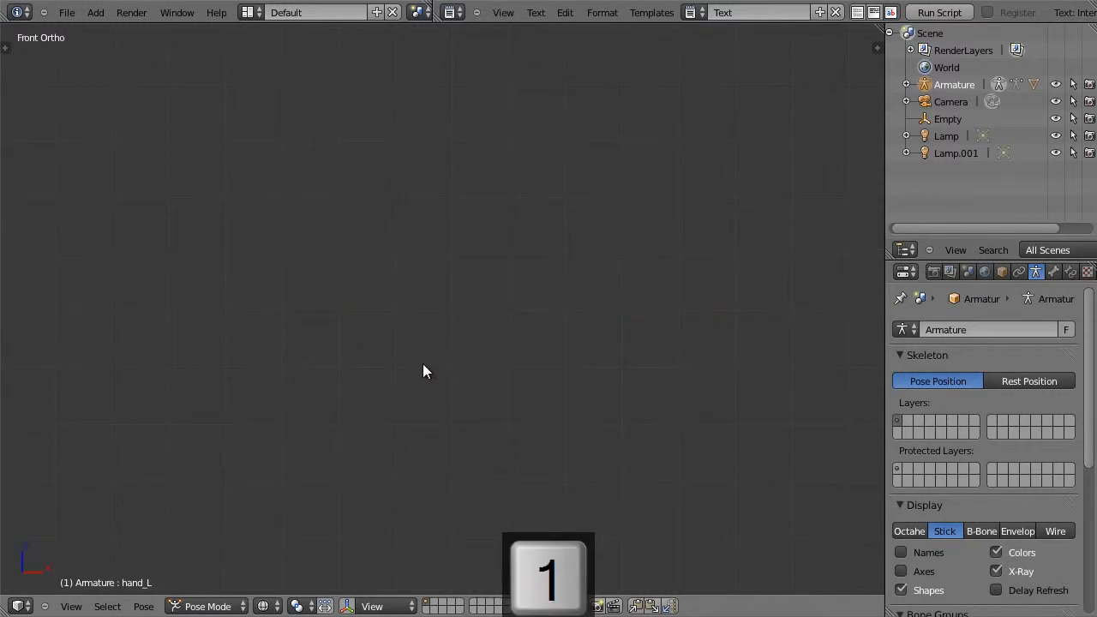
key("KP_Decimal")
right_click(443, 232)
key("s")
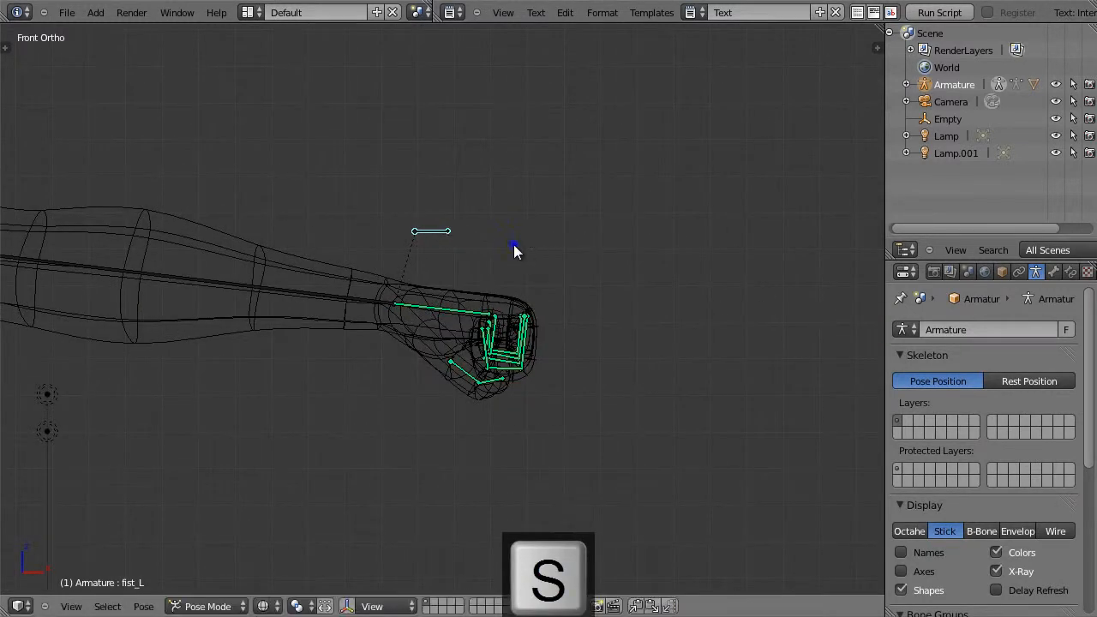
left_click(513, 245)
key("z")
mouse_move(582, 286)
middle_mouse_down()
mouse_move(488, 318)
mouse_move(405, 308)
mouse_move(539, 343)
mouse_move(524, 290)
mouse_move(599, 310)
middle_mouse_up()
Scale the left fist control back up to reopen the fingers, and inspect the straightened hand and arm
key("s")
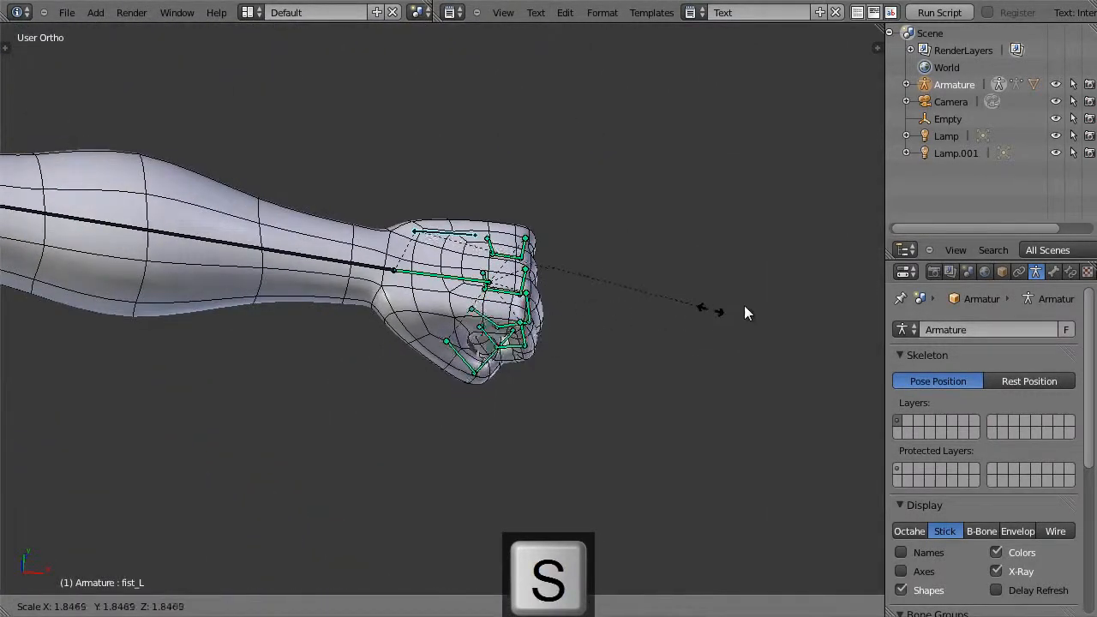
left_click(836, 288)
middle_click_drag(657, 329, 536, 286)
key("KP_1")
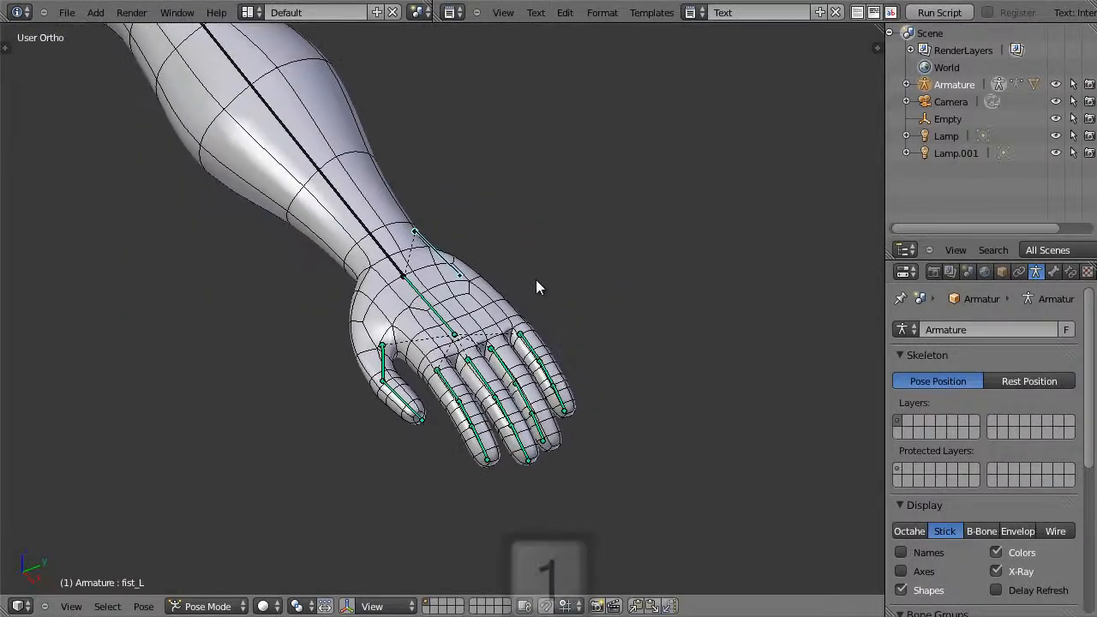
key("KP_3")
scroll(514, 300, "down", 6)
middle_click_drag(471, 375, 523, 393)
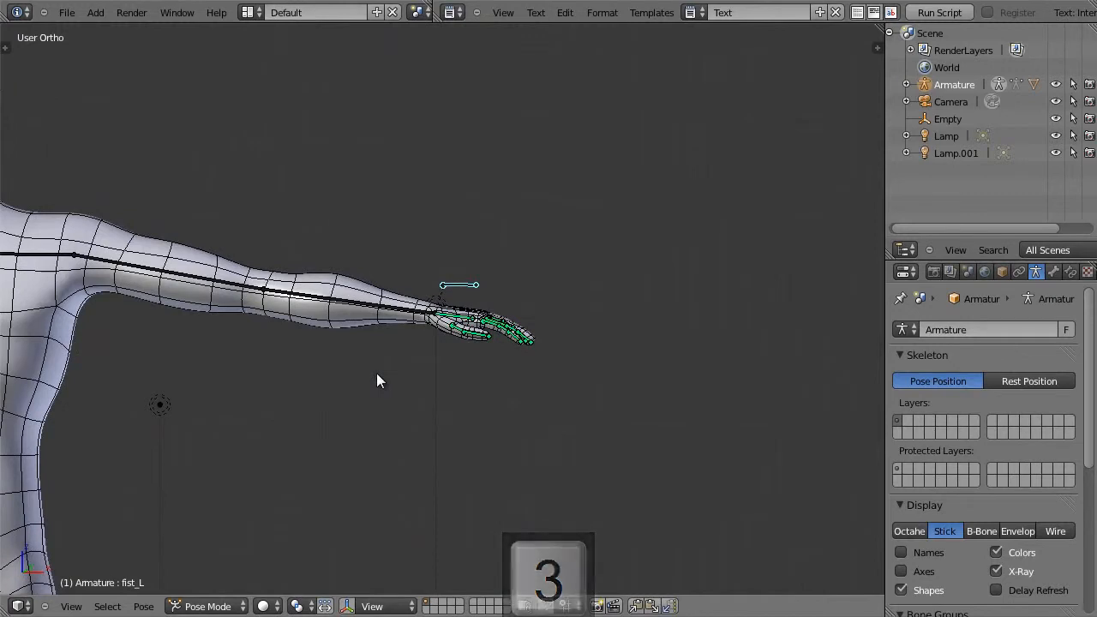
Save the file under the incremented name hero30.blend in the Desktop folder
left_click(66, 12)
left_click(180, 136)
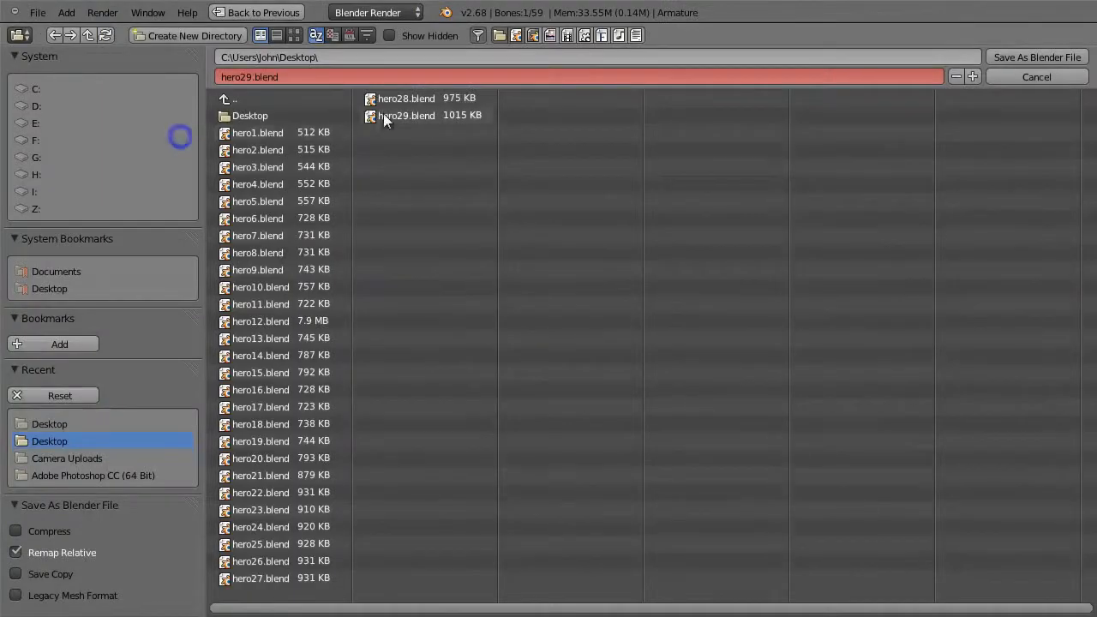
key("KP_Add")
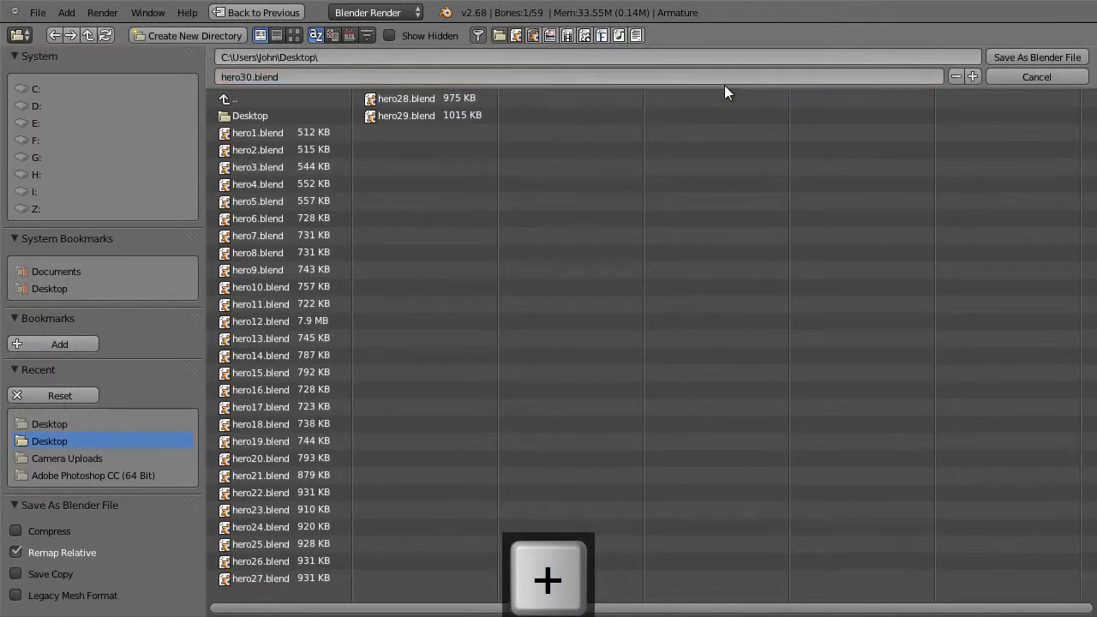